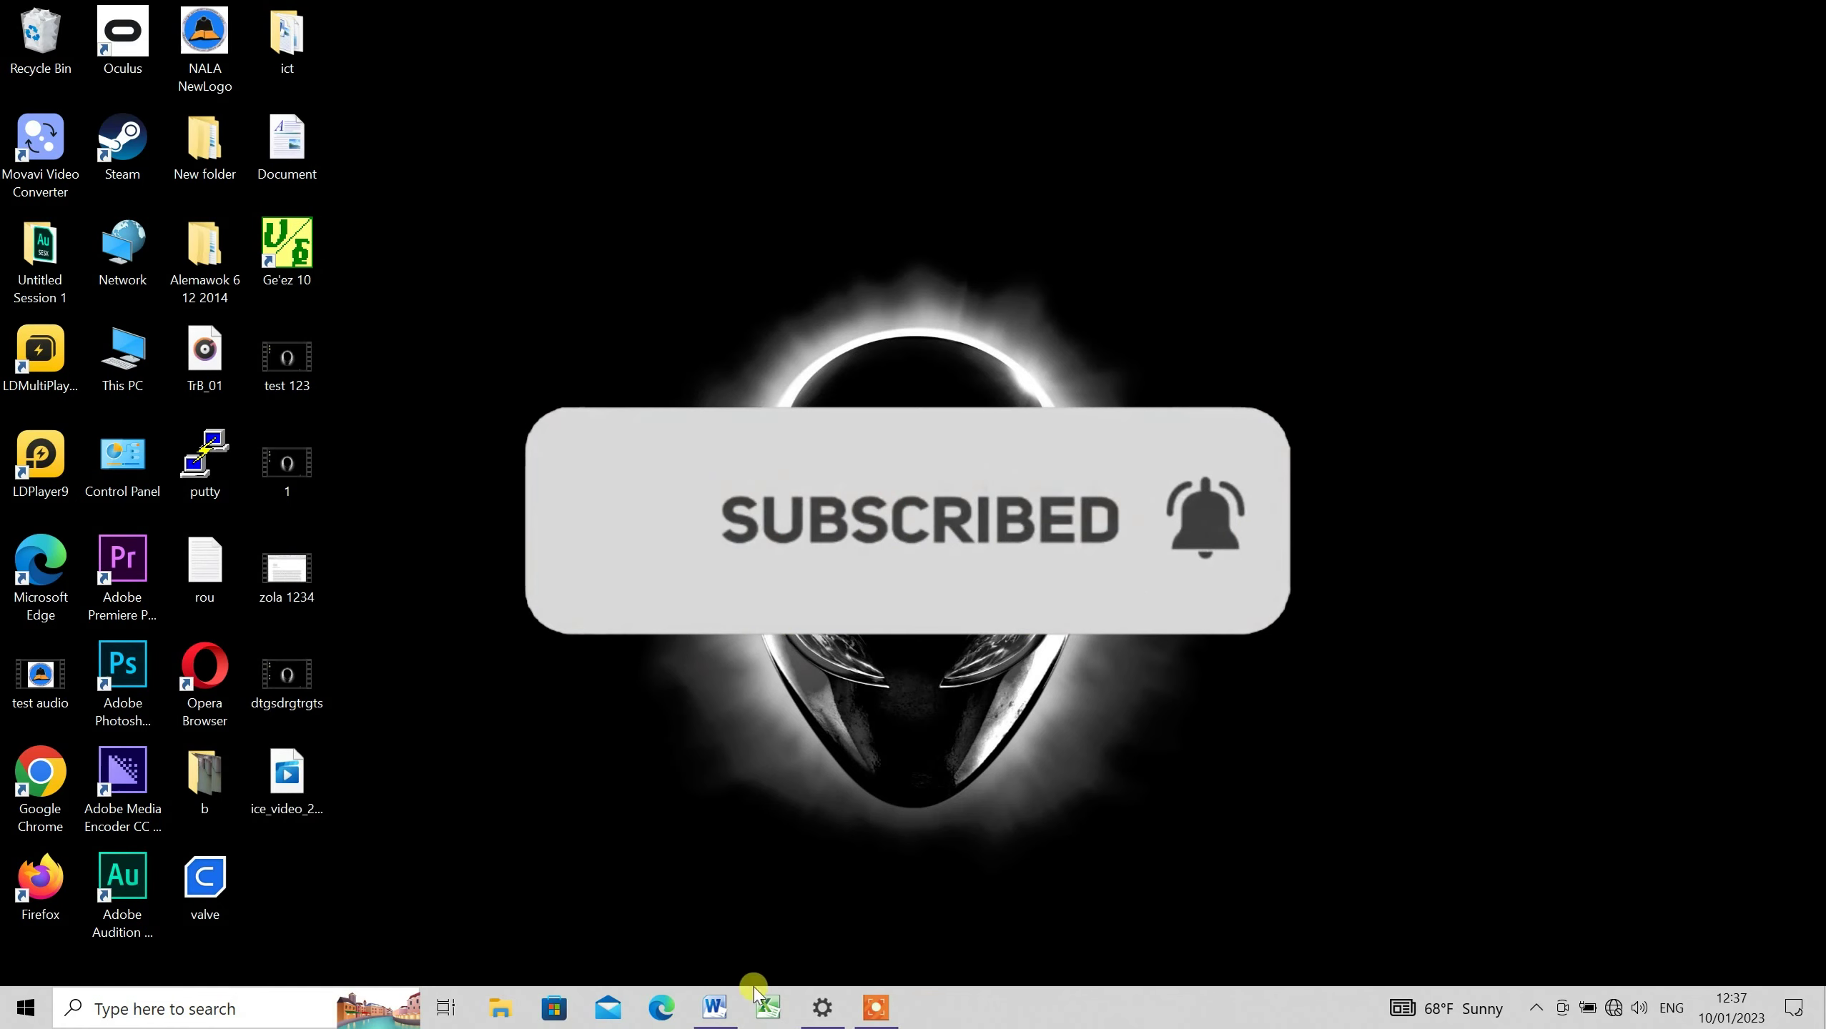
Bring up the proposal document and set the page zoom to about 174%
click(732, 1007)
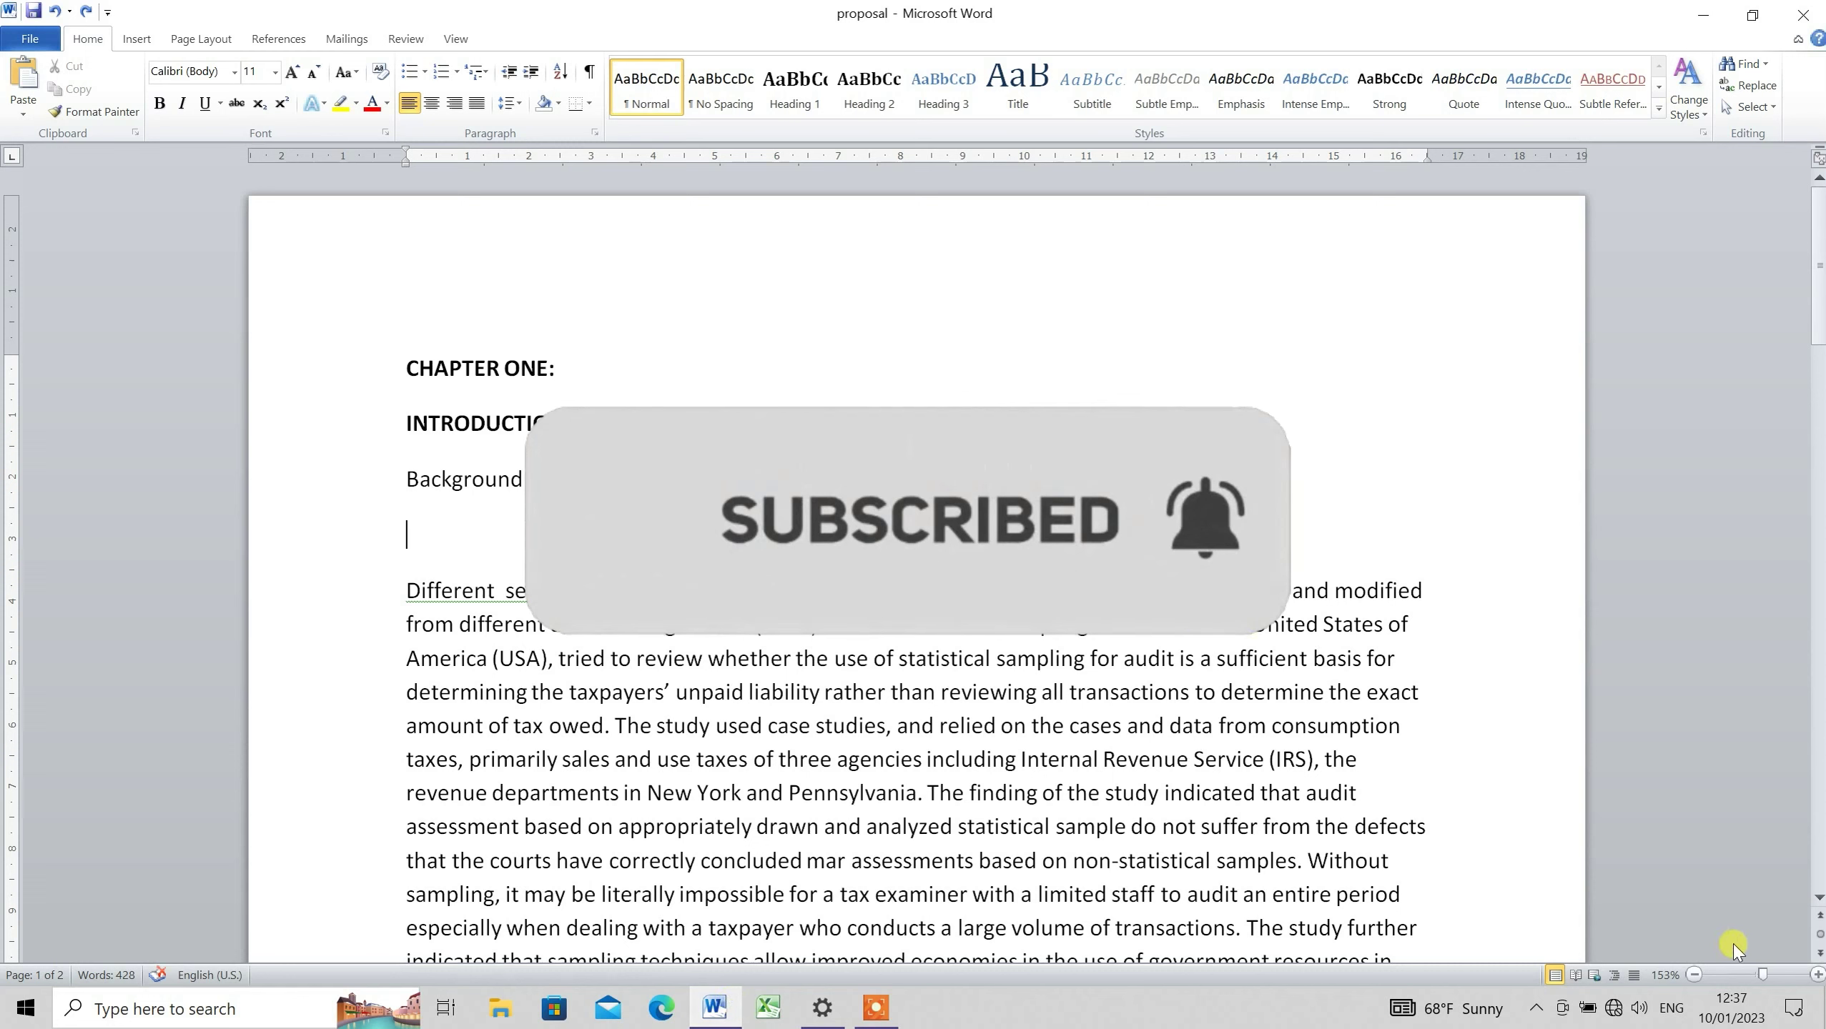
click(1772, 975)
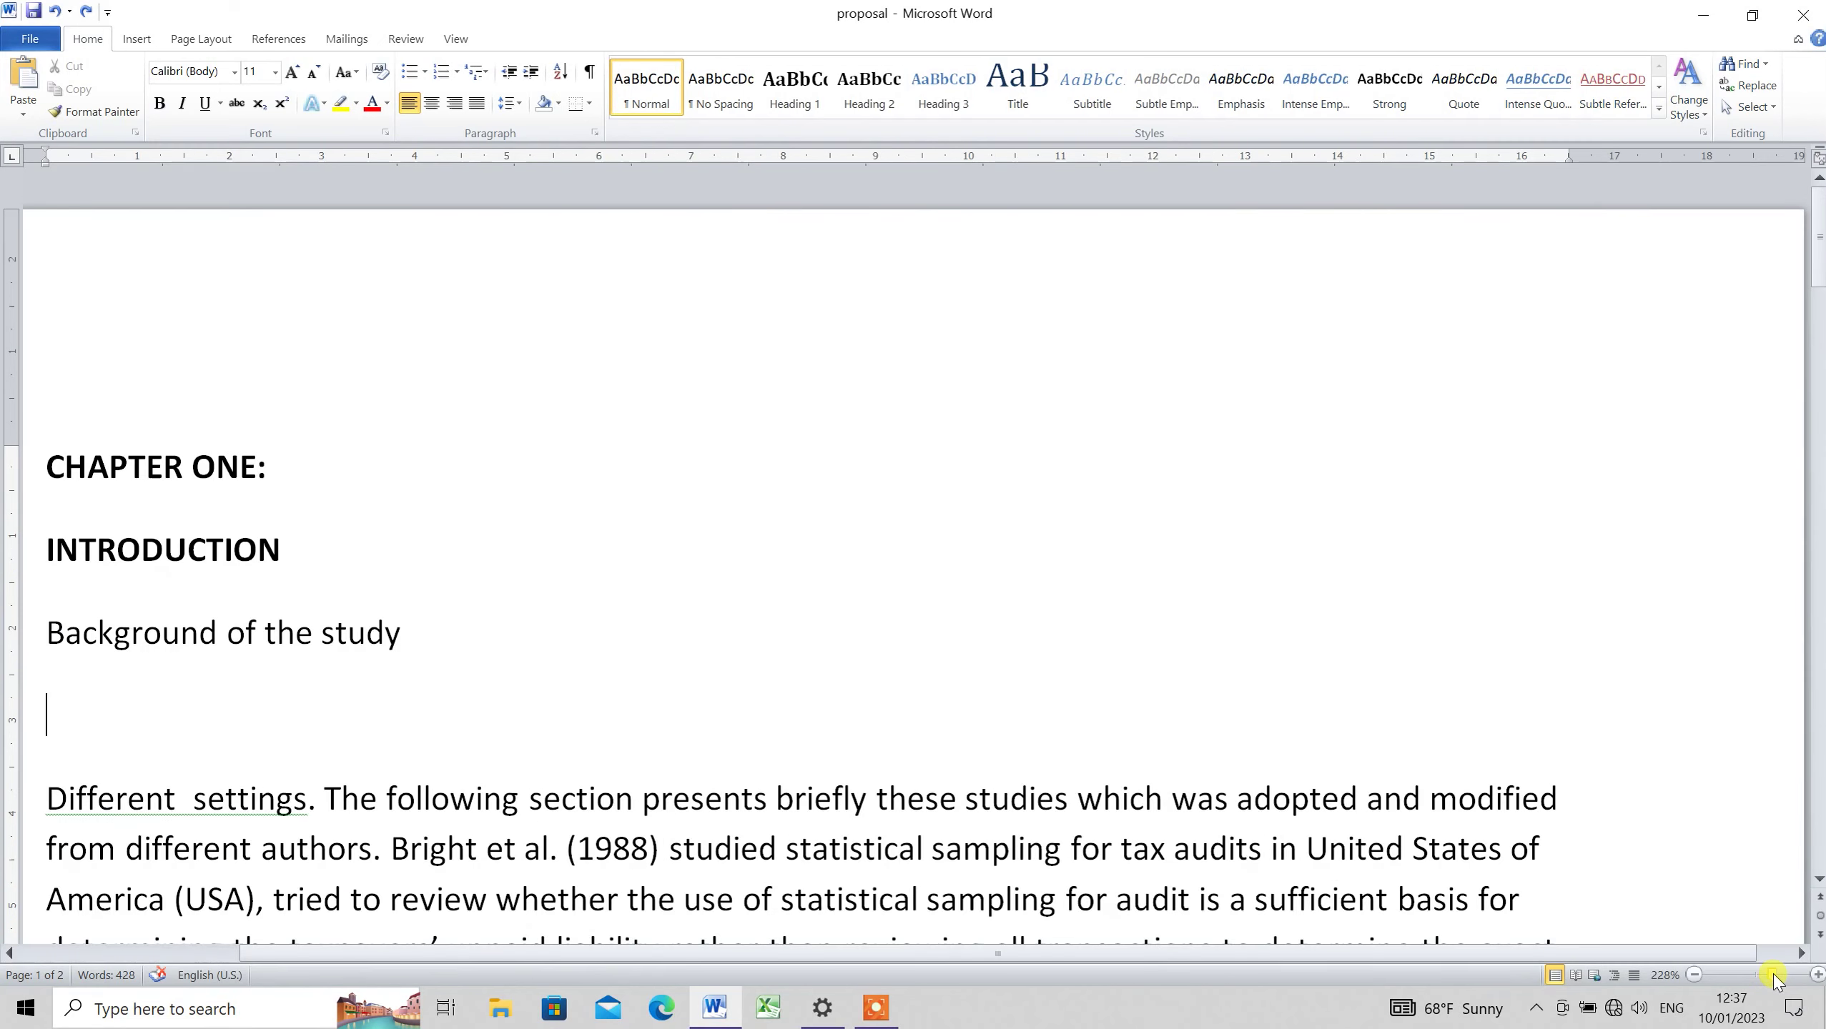
click(1760, 978)
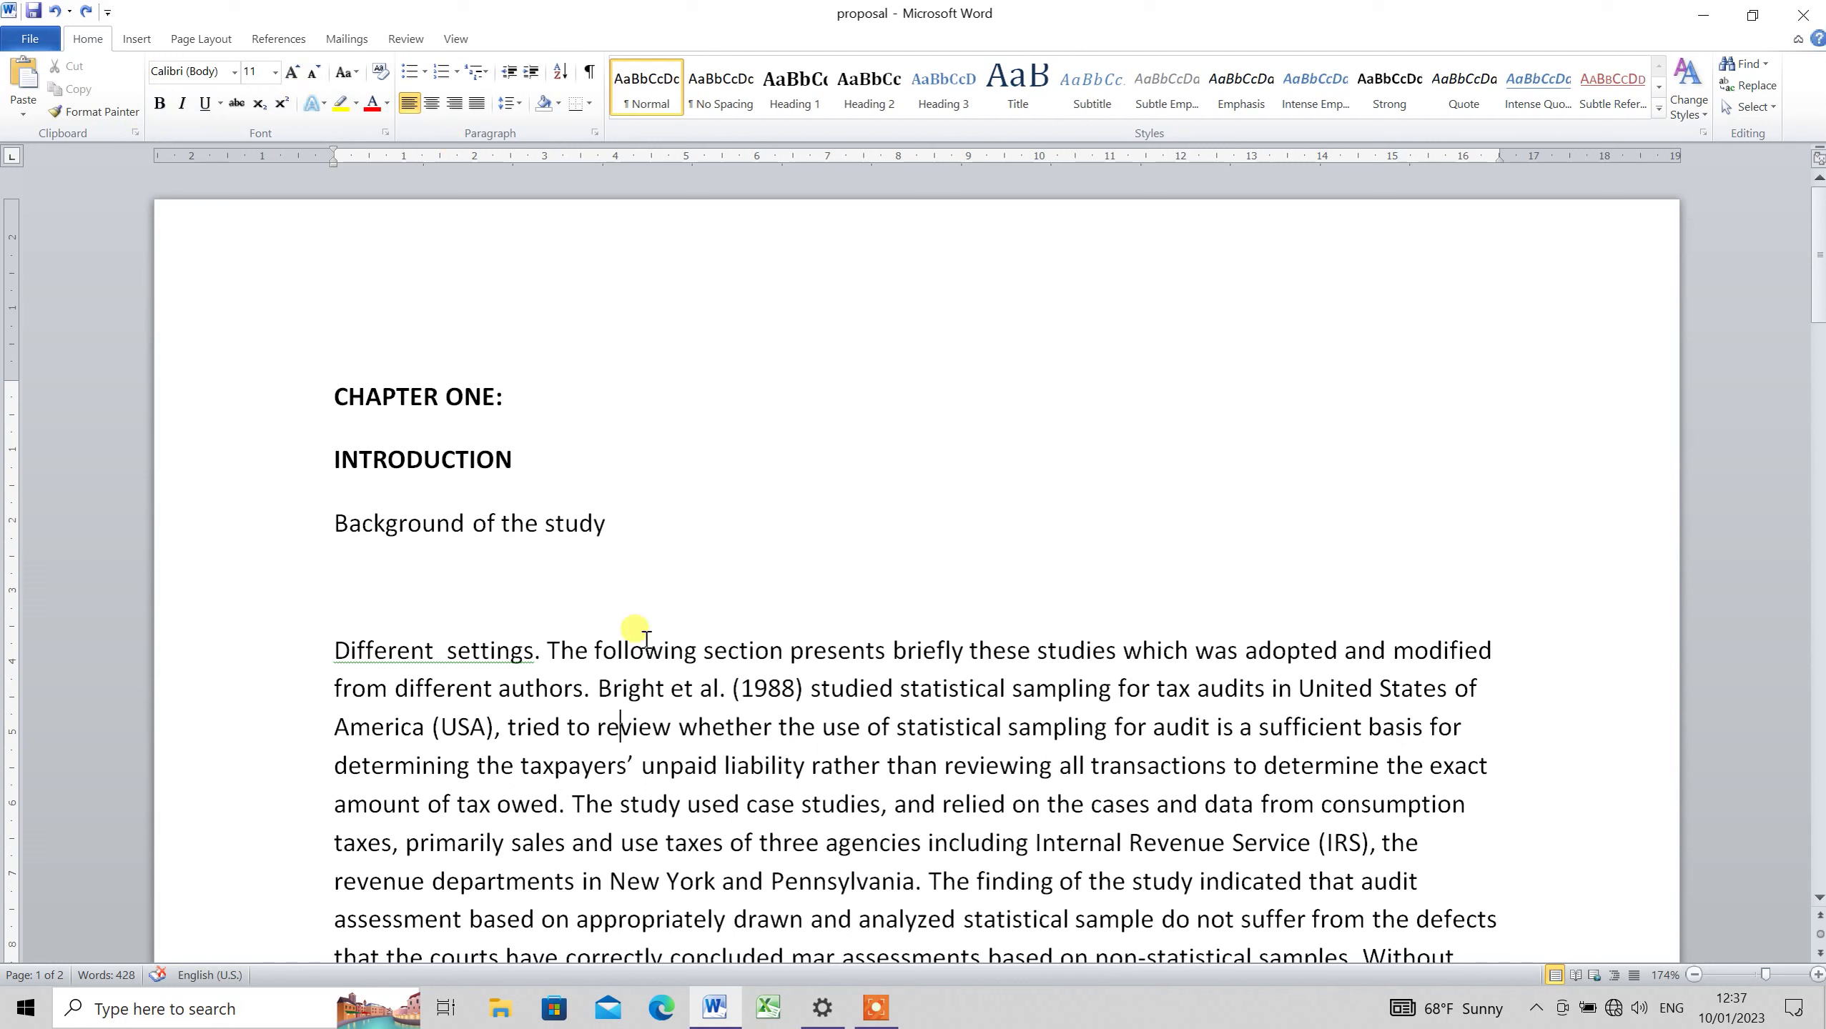
click(695, 727)
drag(514, 458, 334, 454)
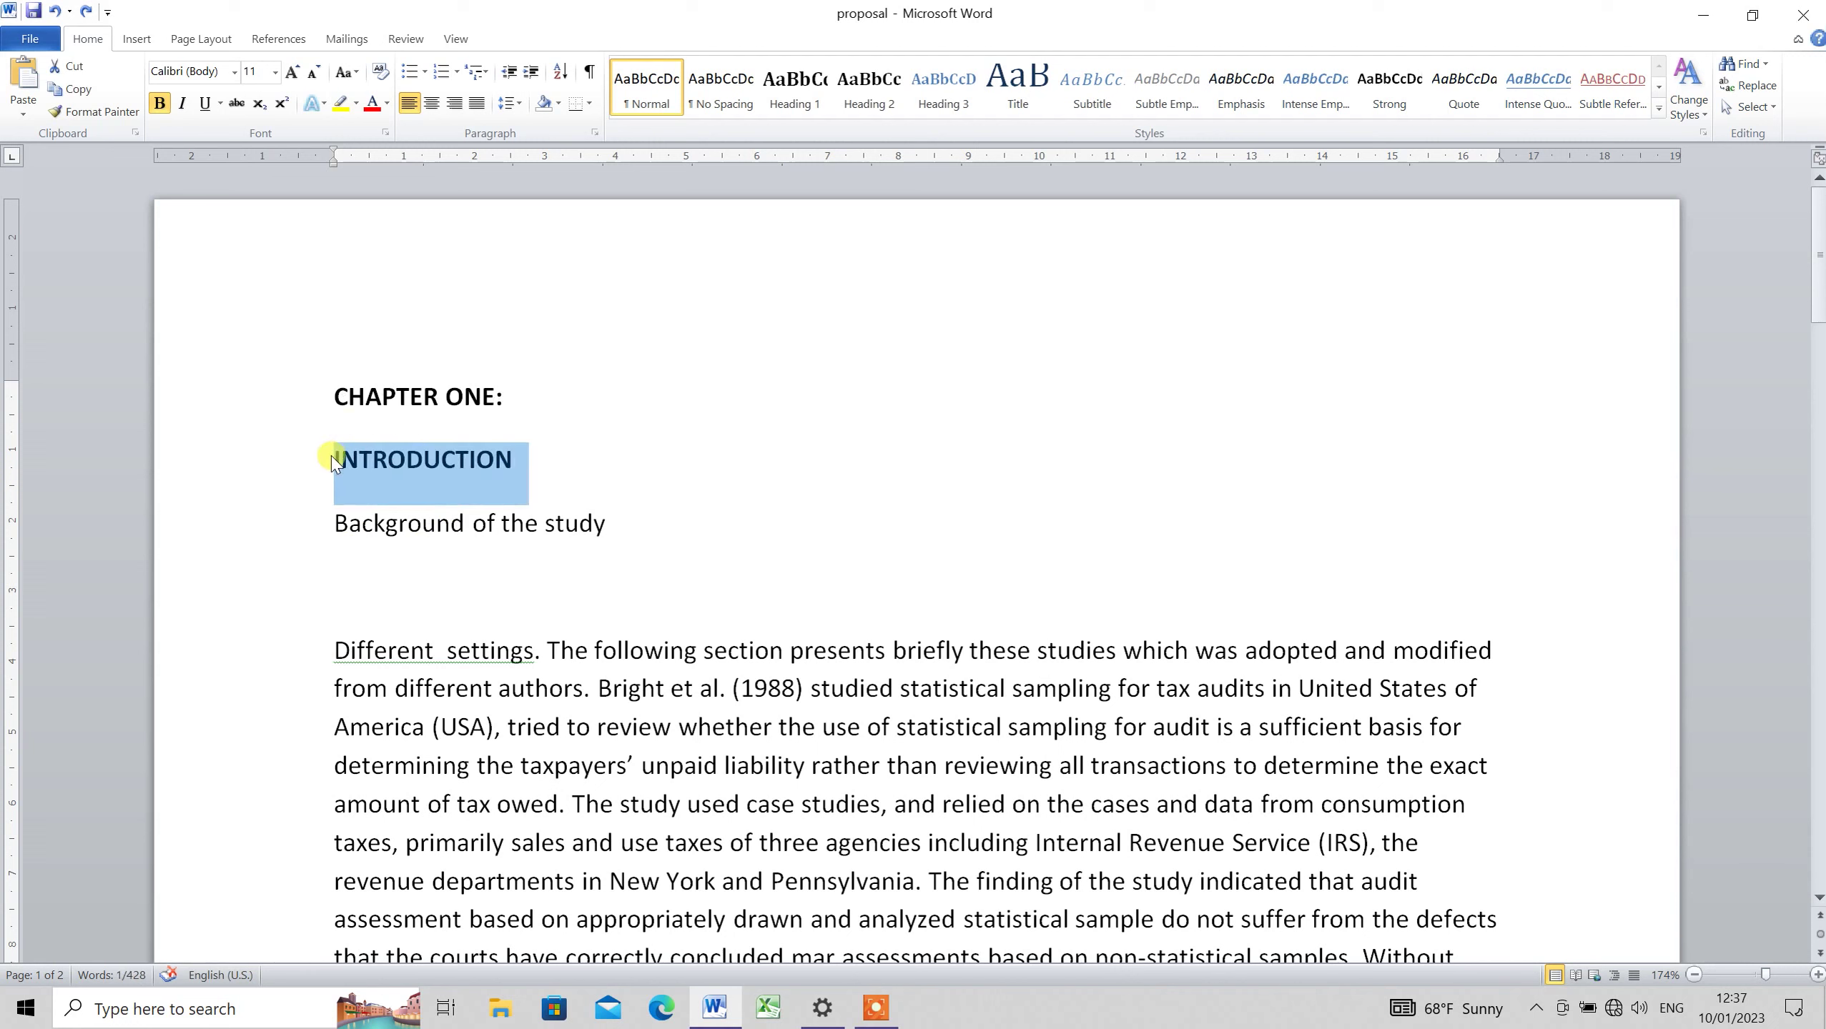
click(333, 451)
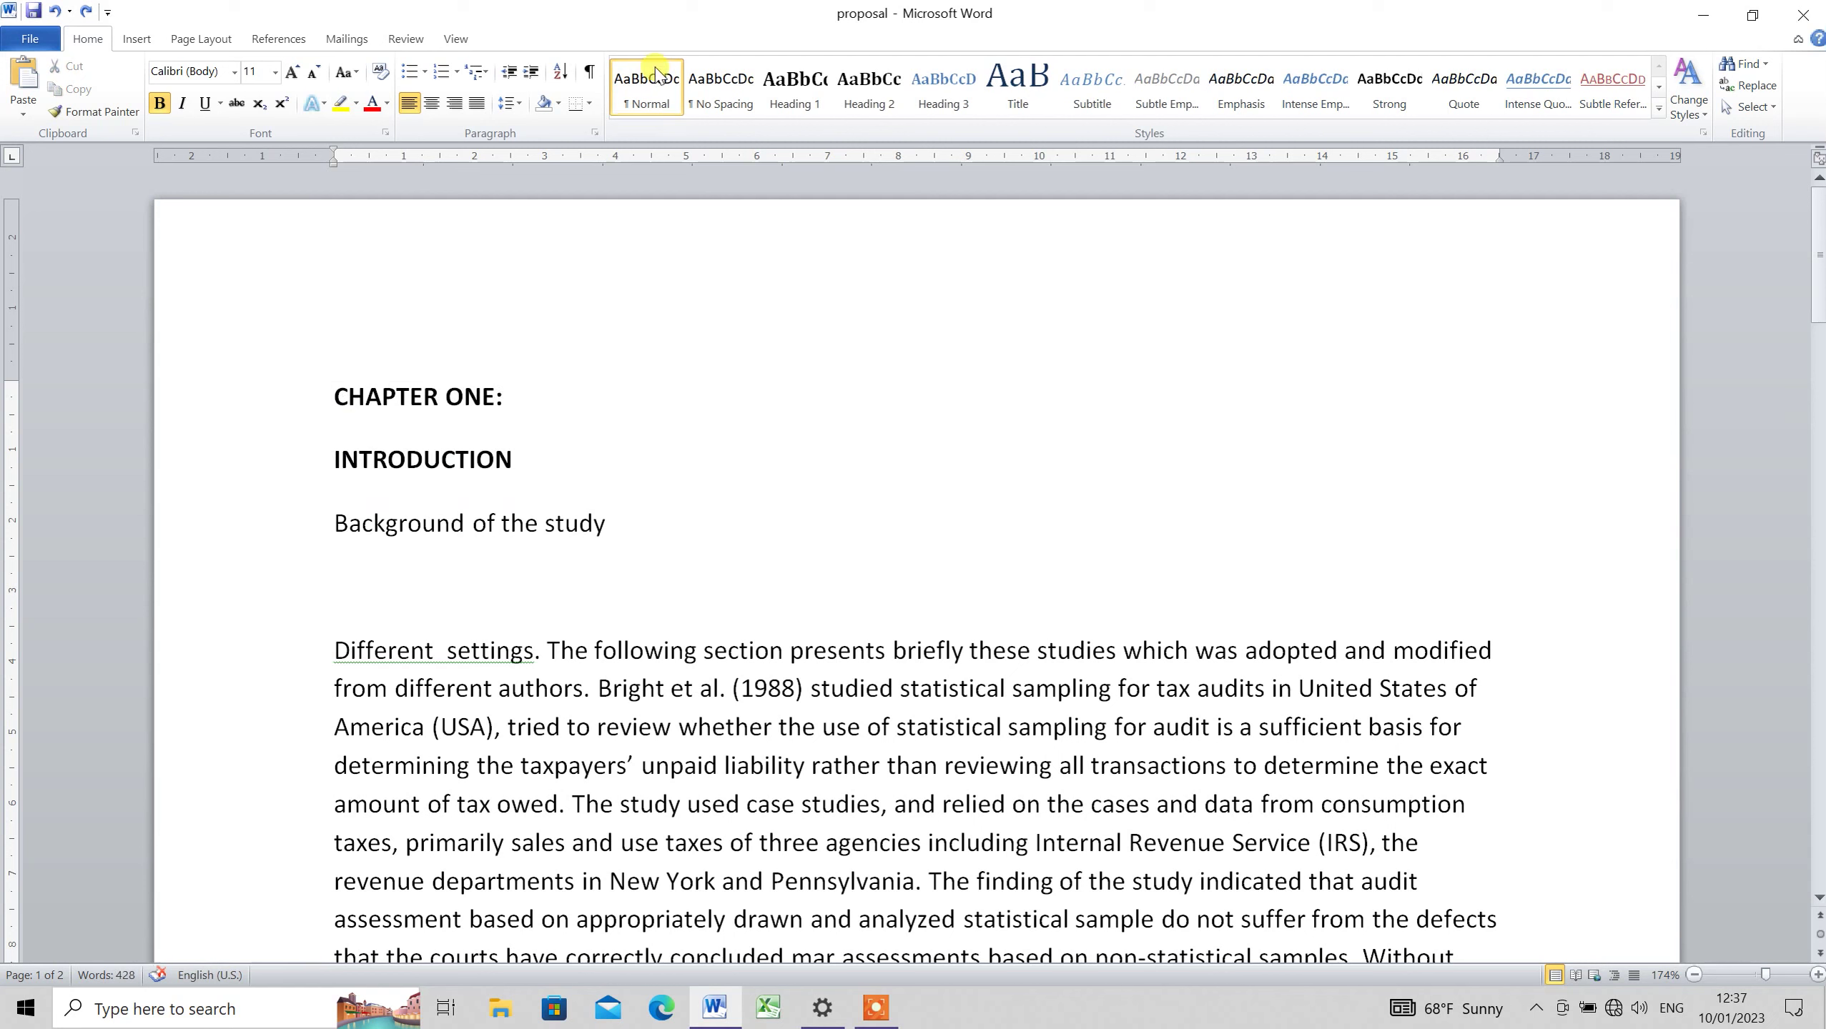
click(476, 72)
mouse_move(781, 325)
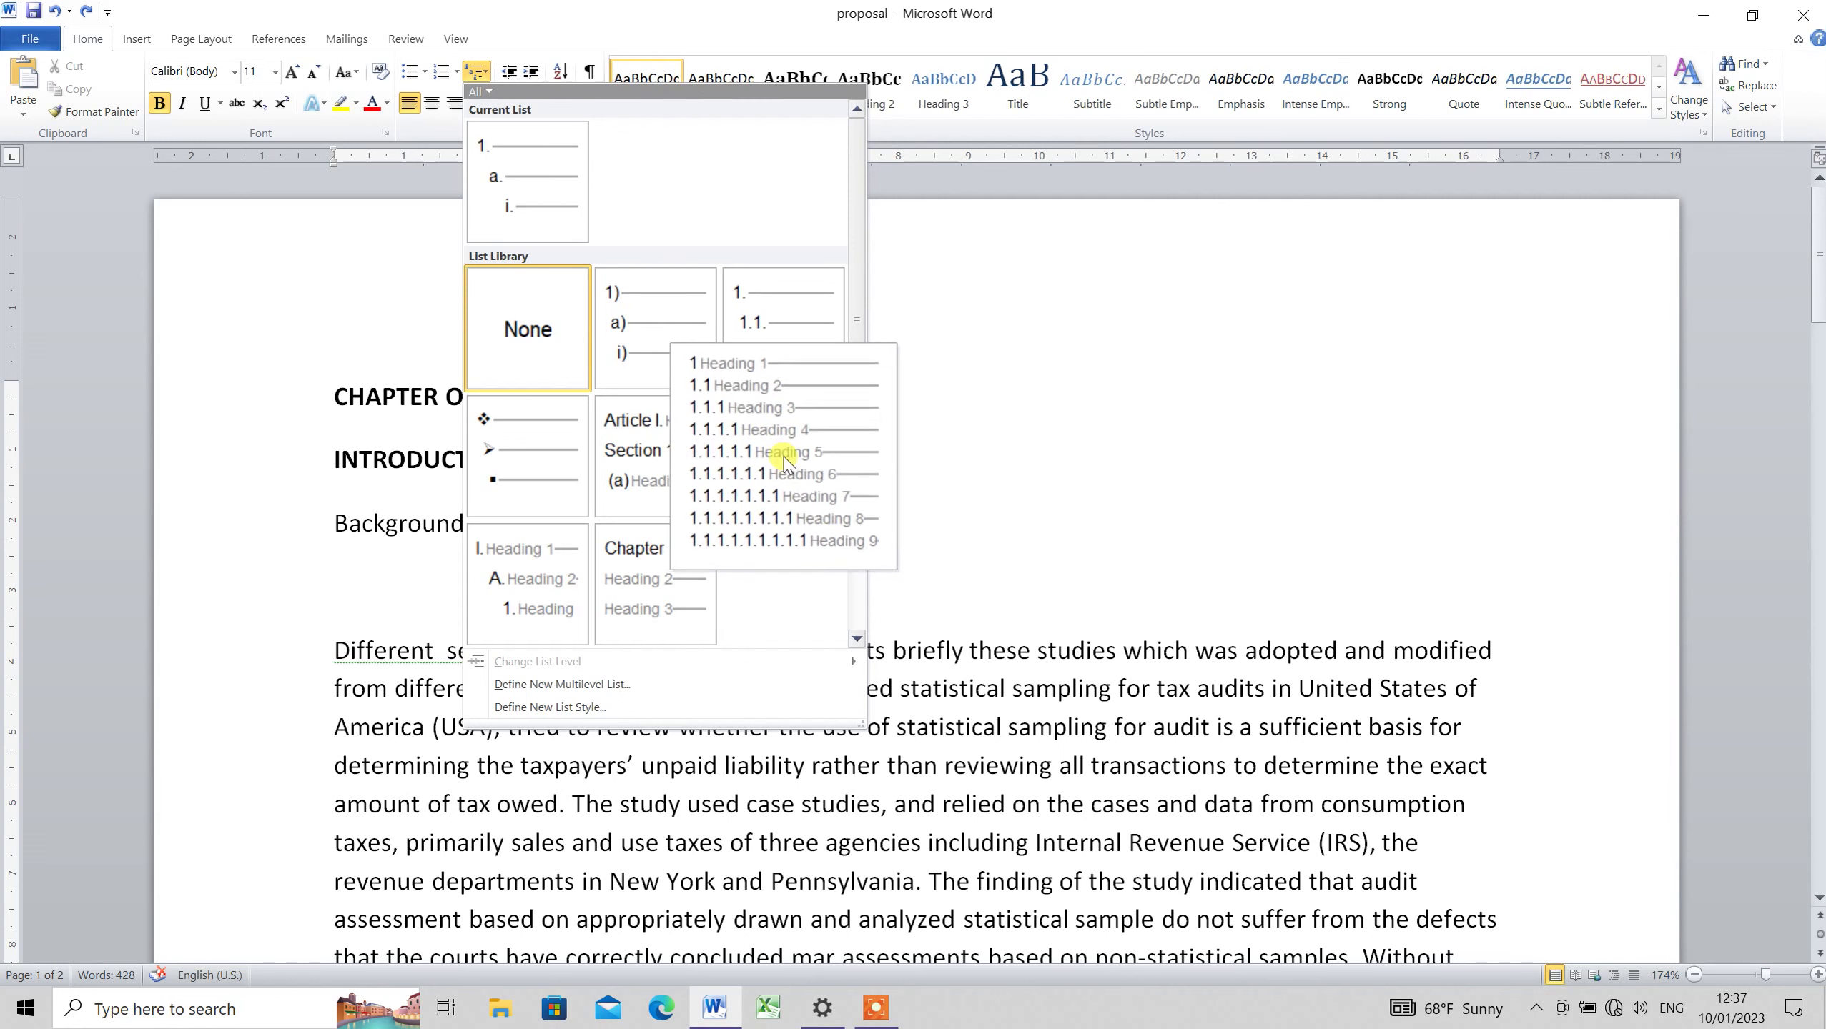
click(301, 706)
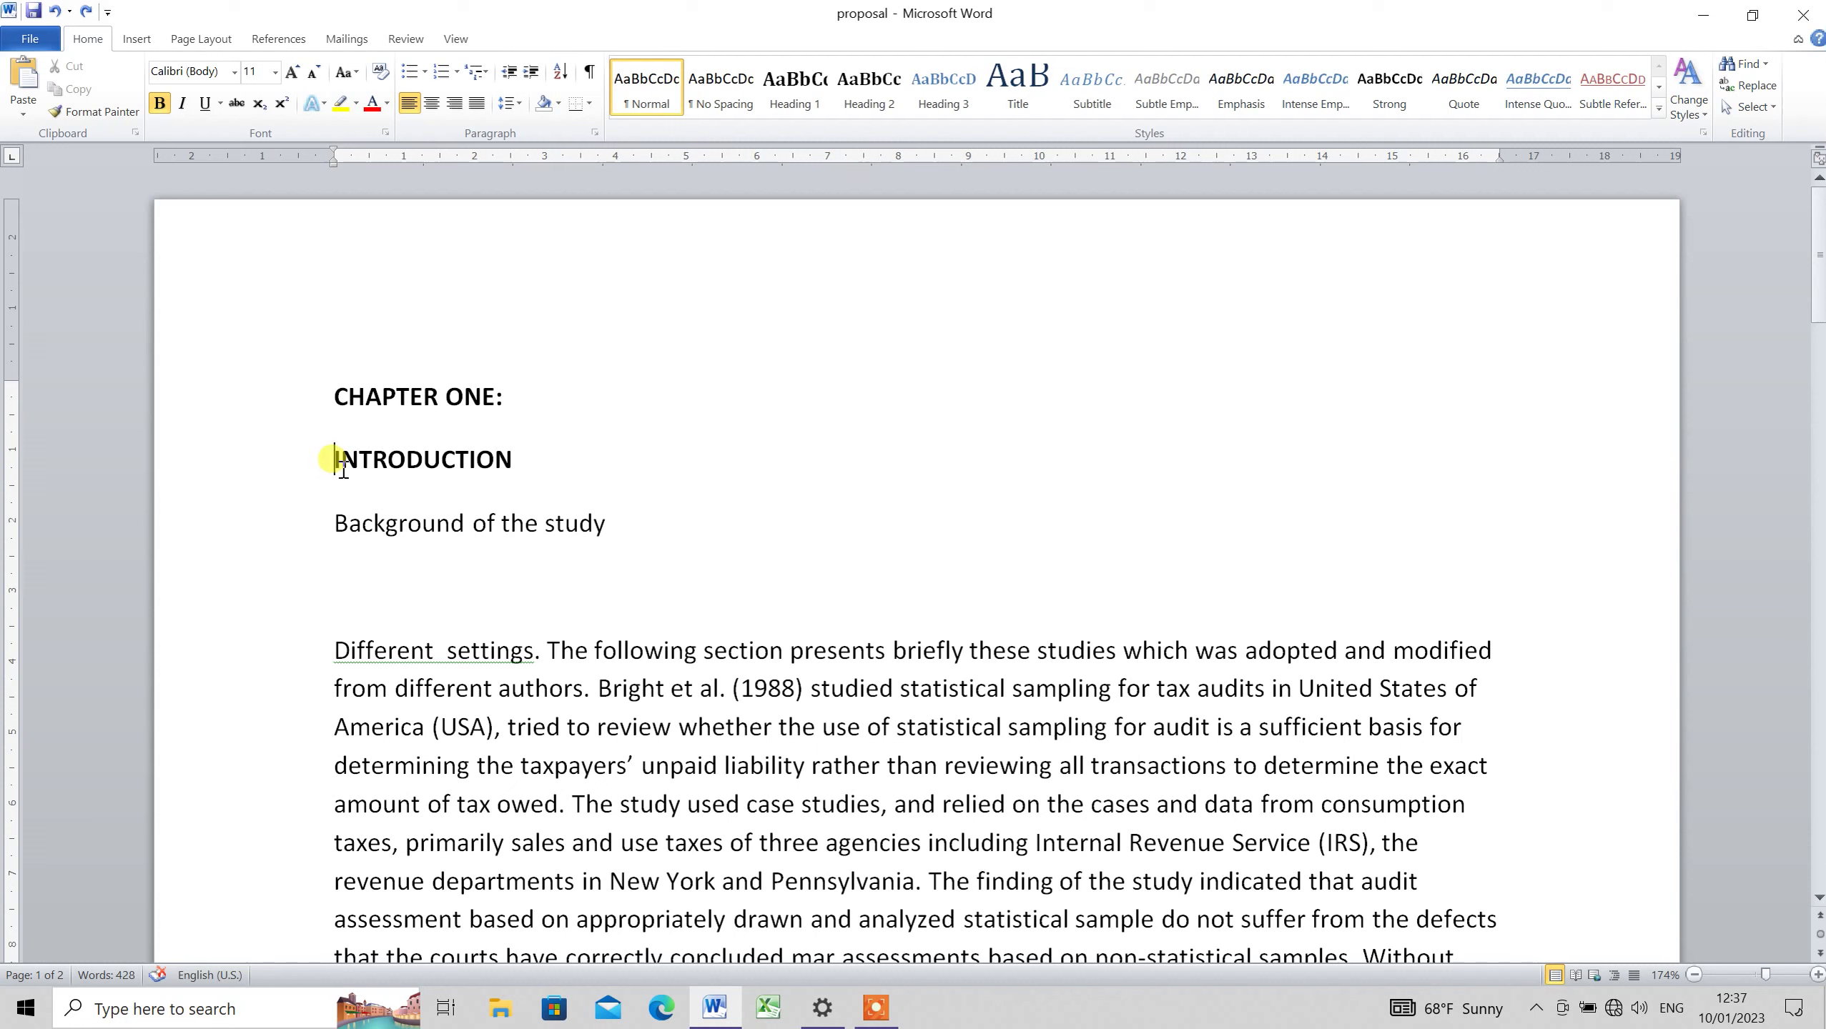
click(326, 514)
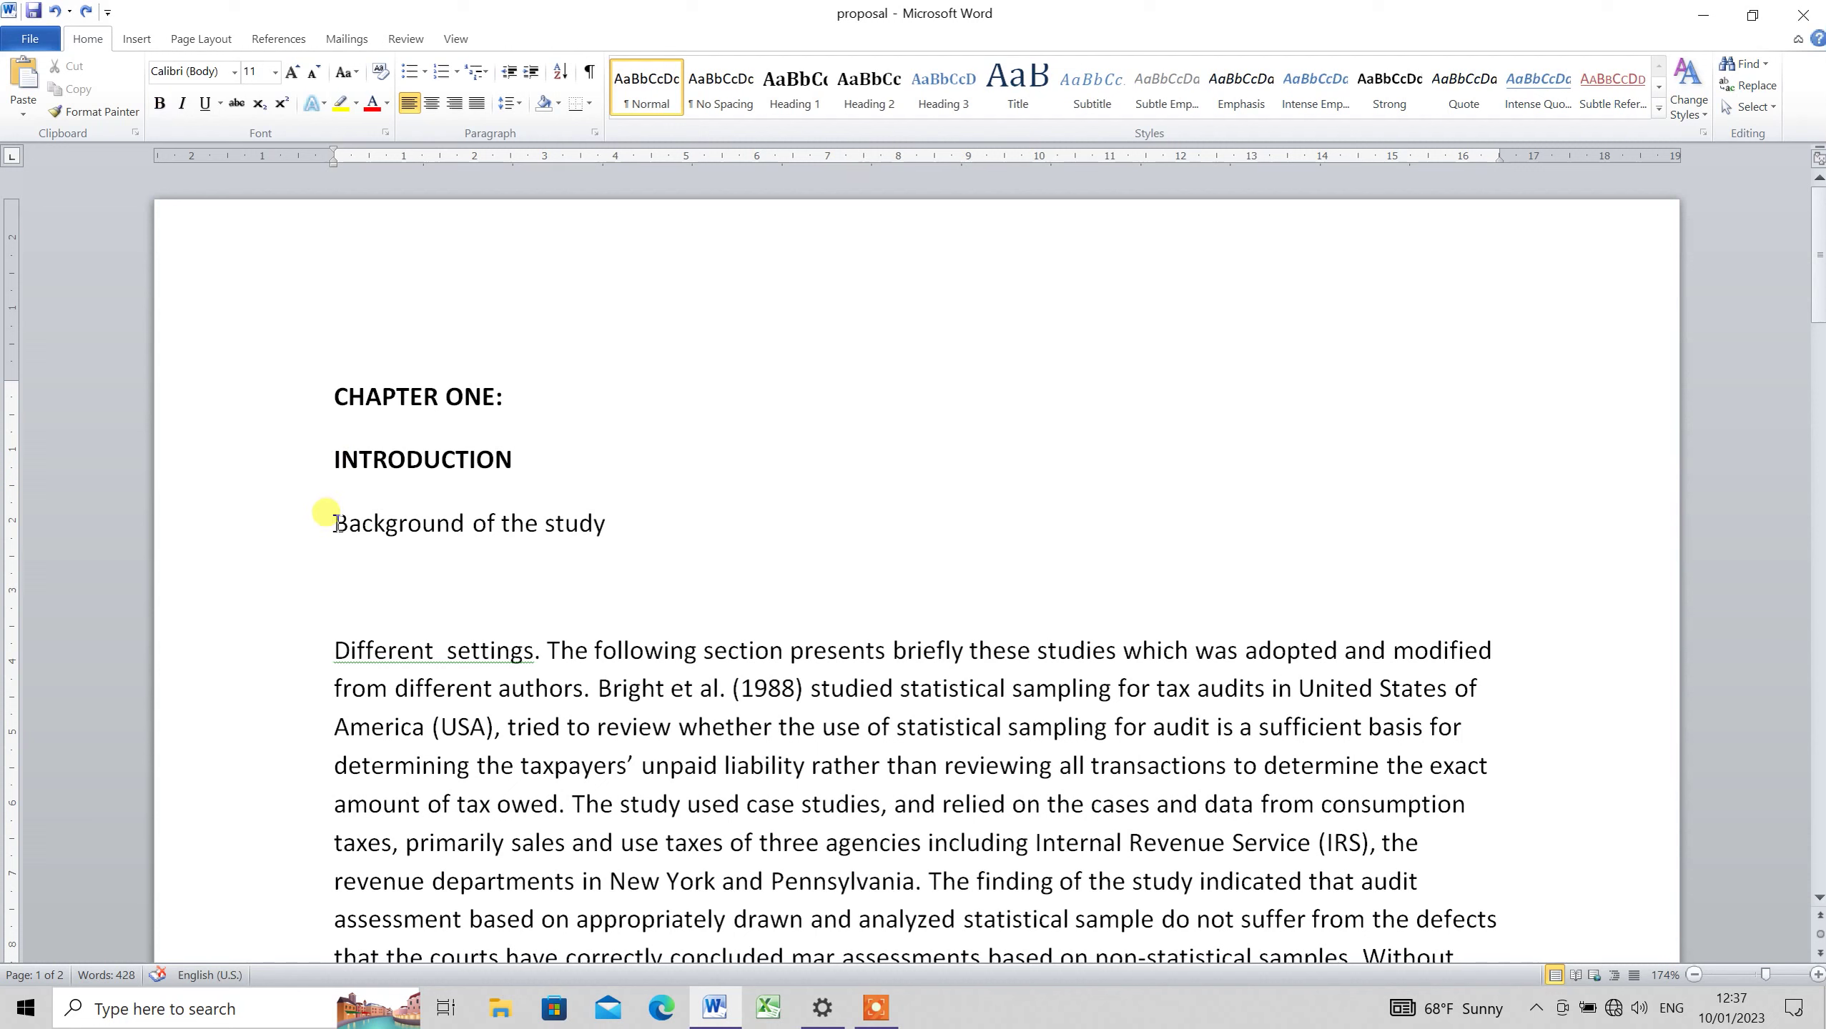
click(629, 516)
drag(336, 524, 625, 537)
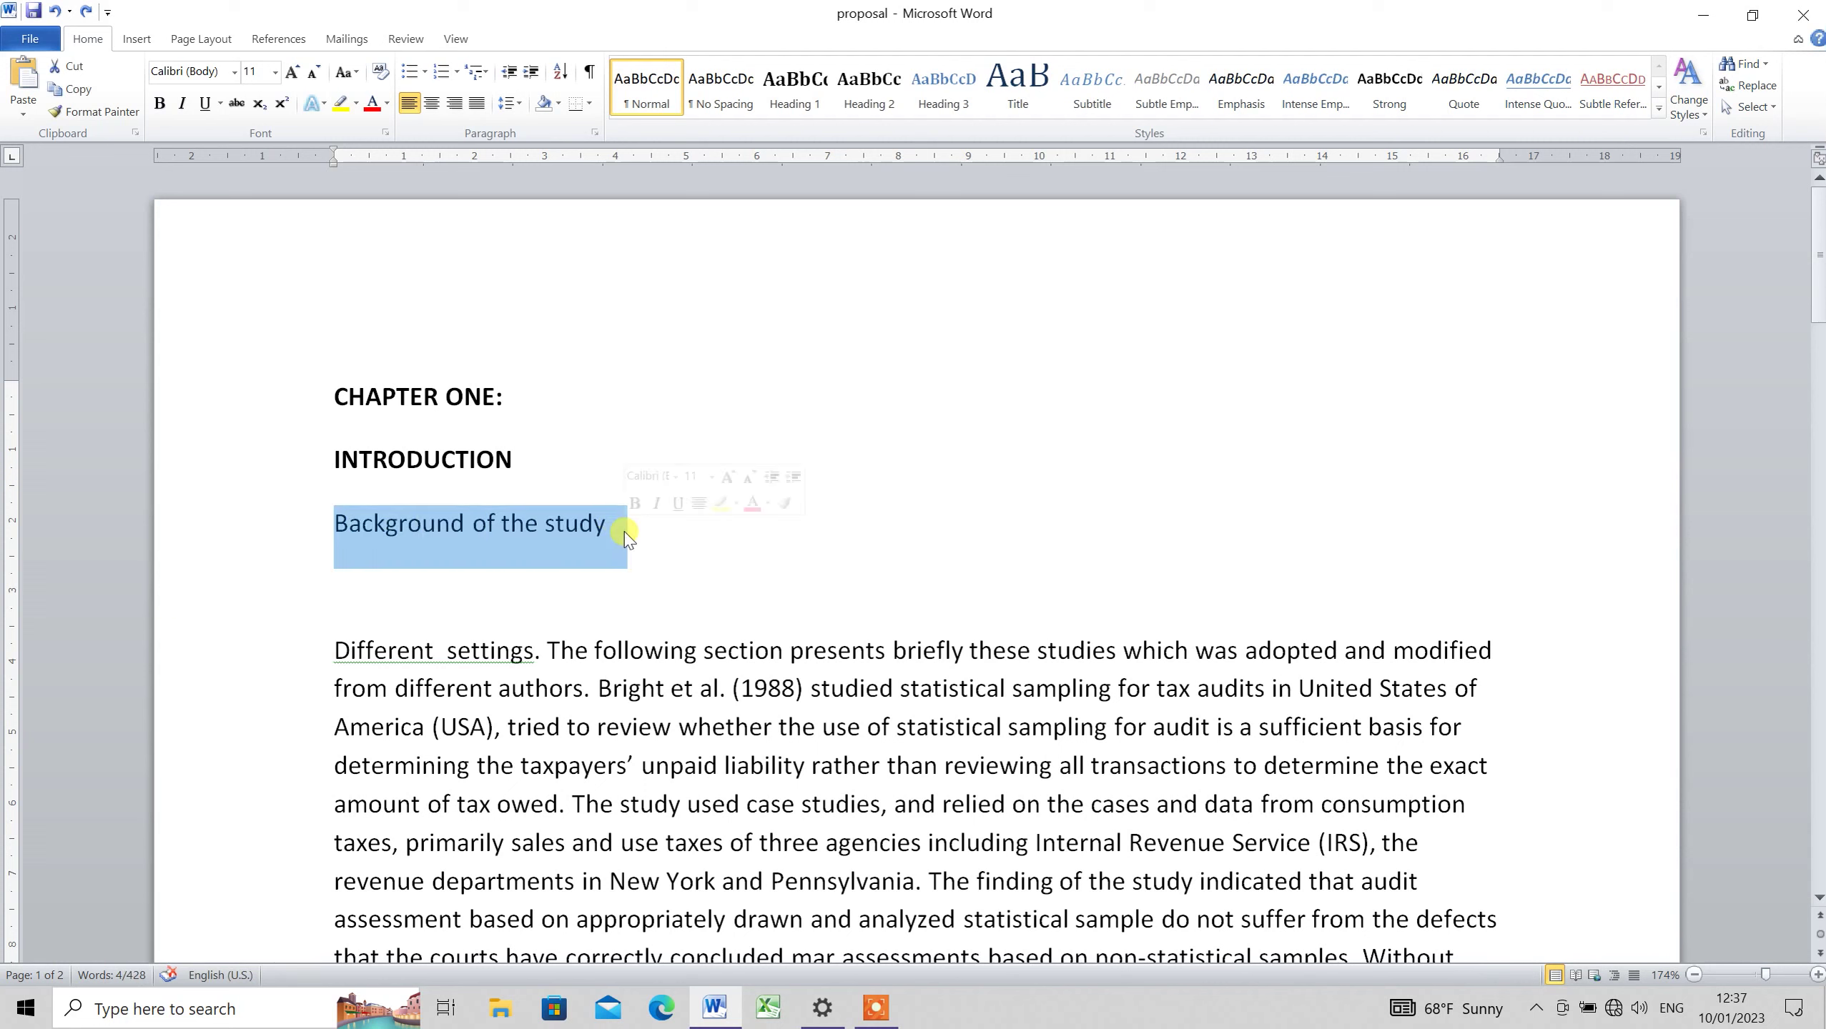
click(791, 662)
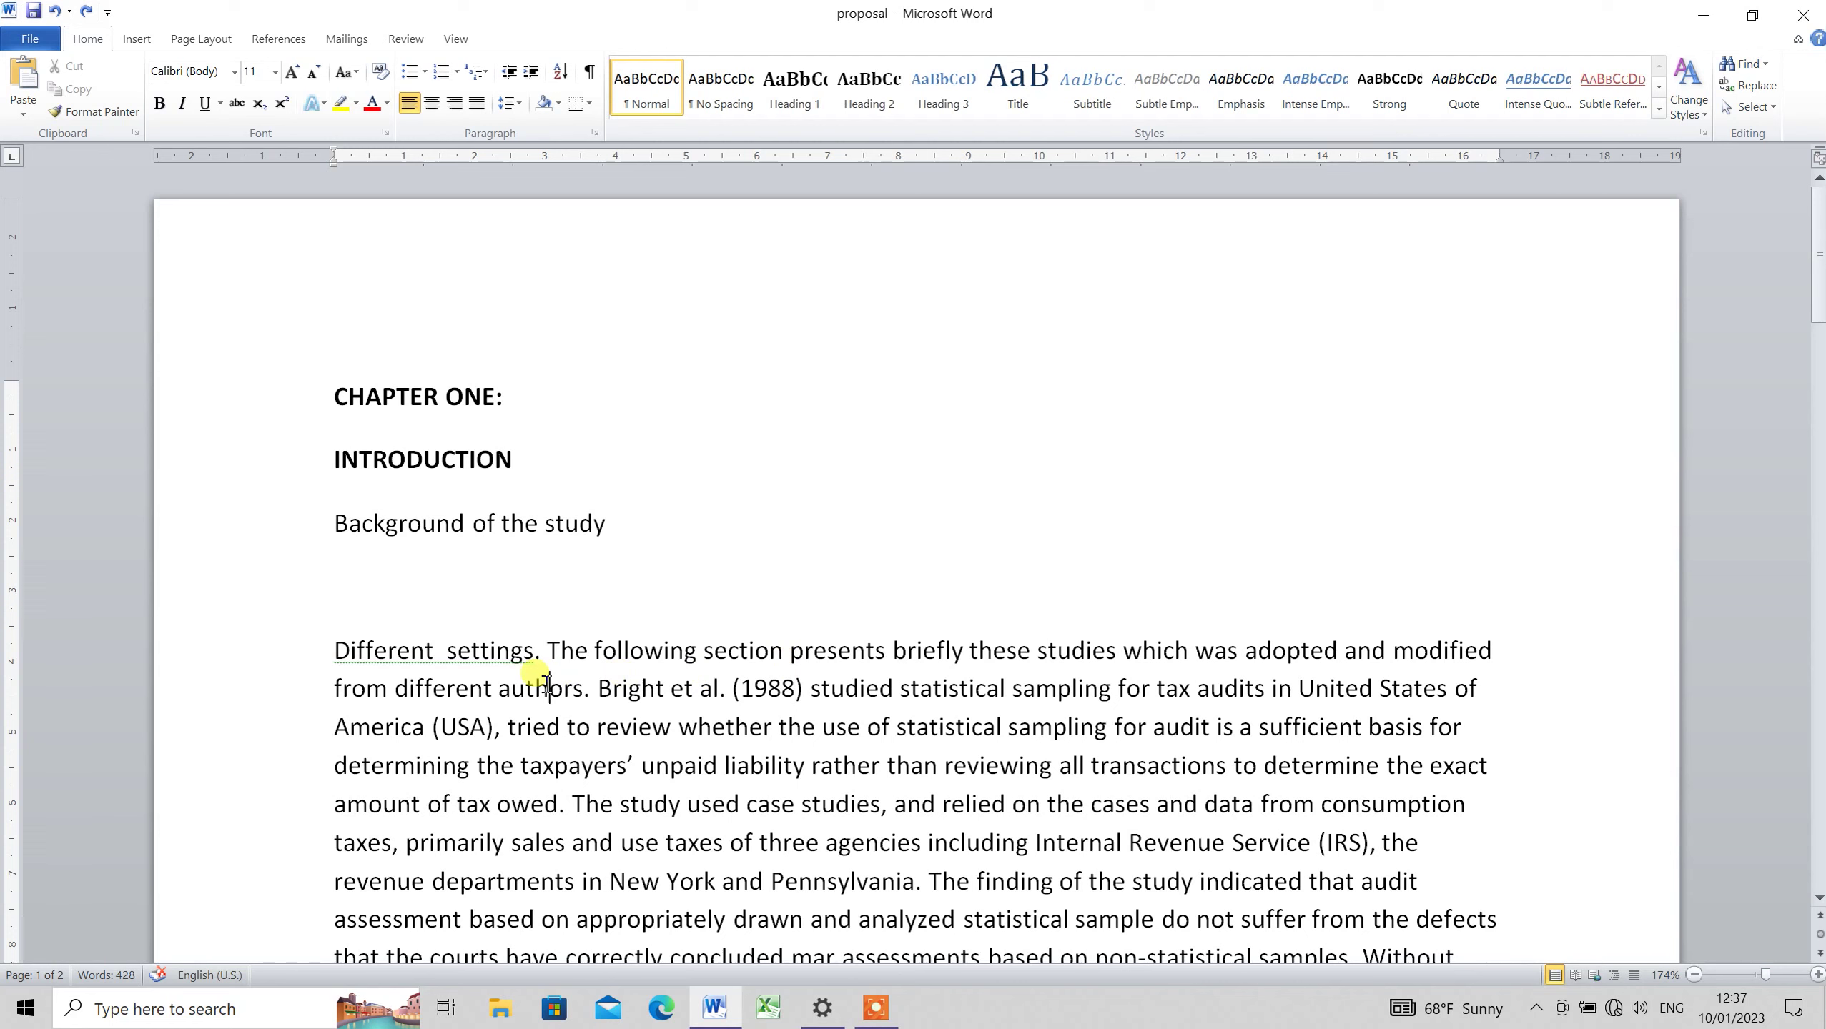
key(Down)
key(Down)
key(Down)
key(Down)
key(Down)
key(Down)
key(Down)
key(Down)
key(Down)
key(Down)
key(Down)
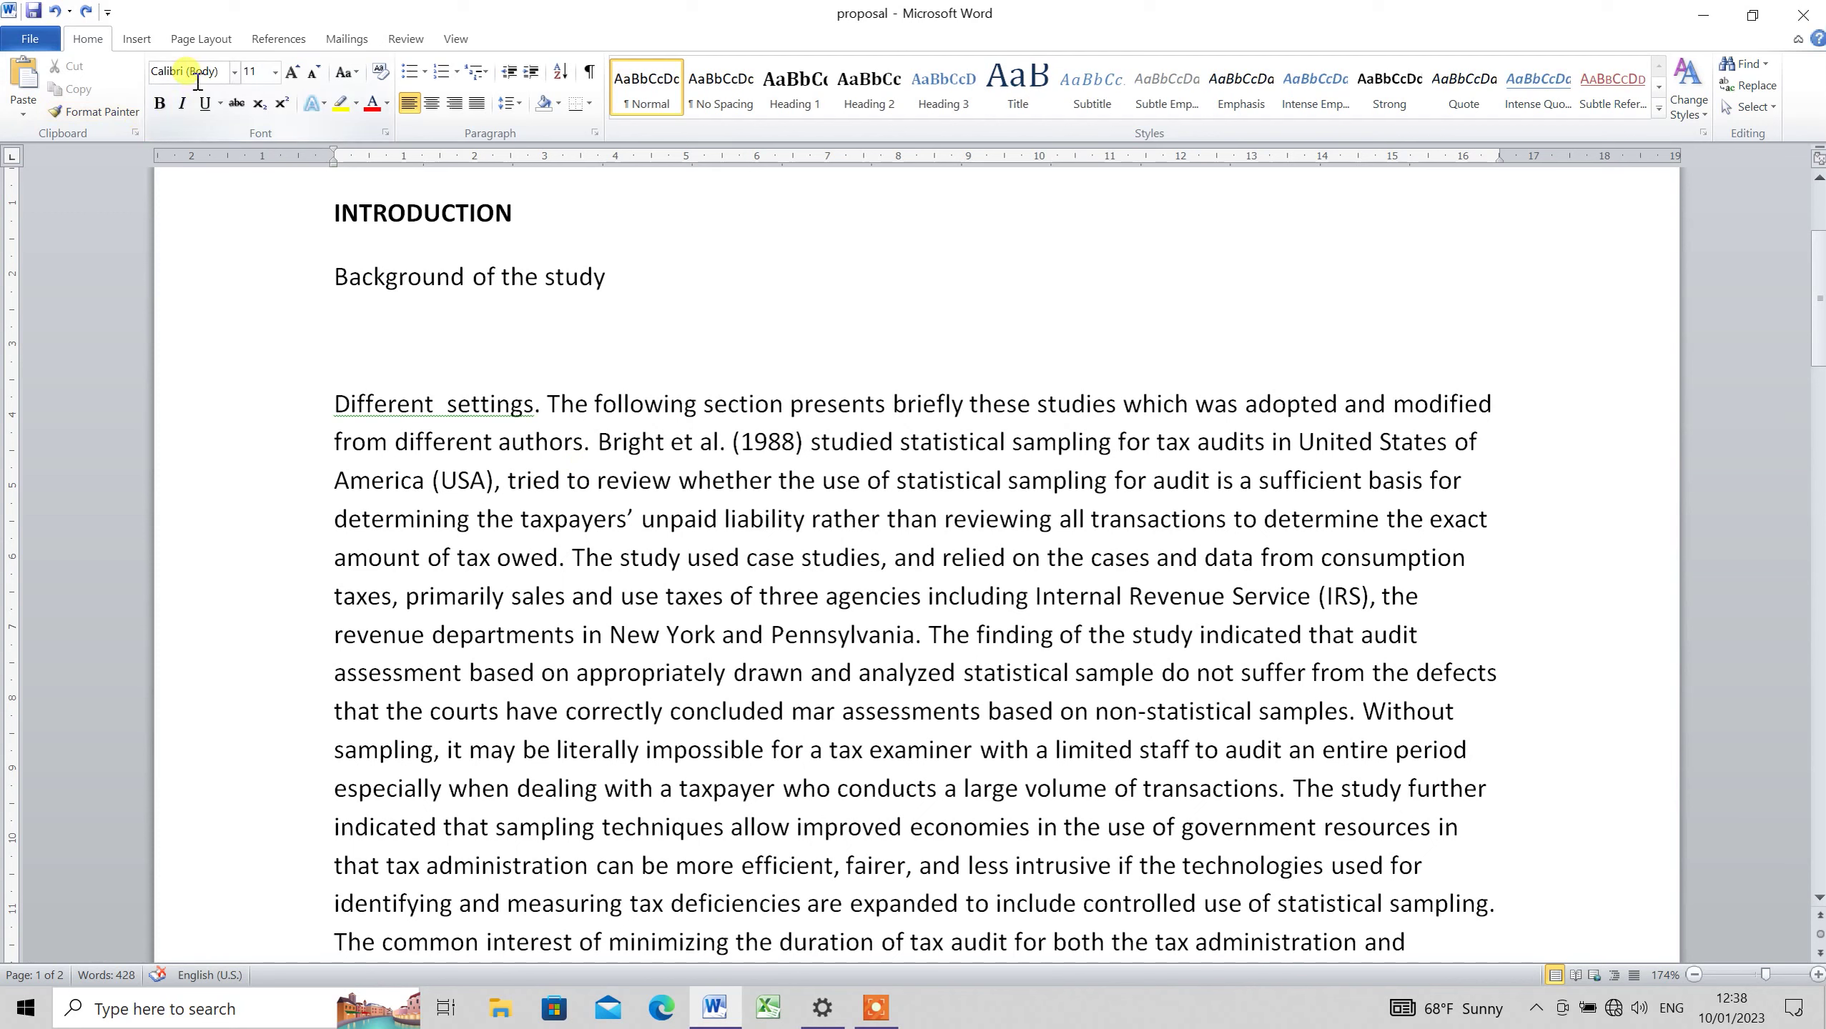
click(659, 596)
Change the entire document from Calibri 11 to Times New Roman size 12
key(Up)
key(Up)
key(Up)
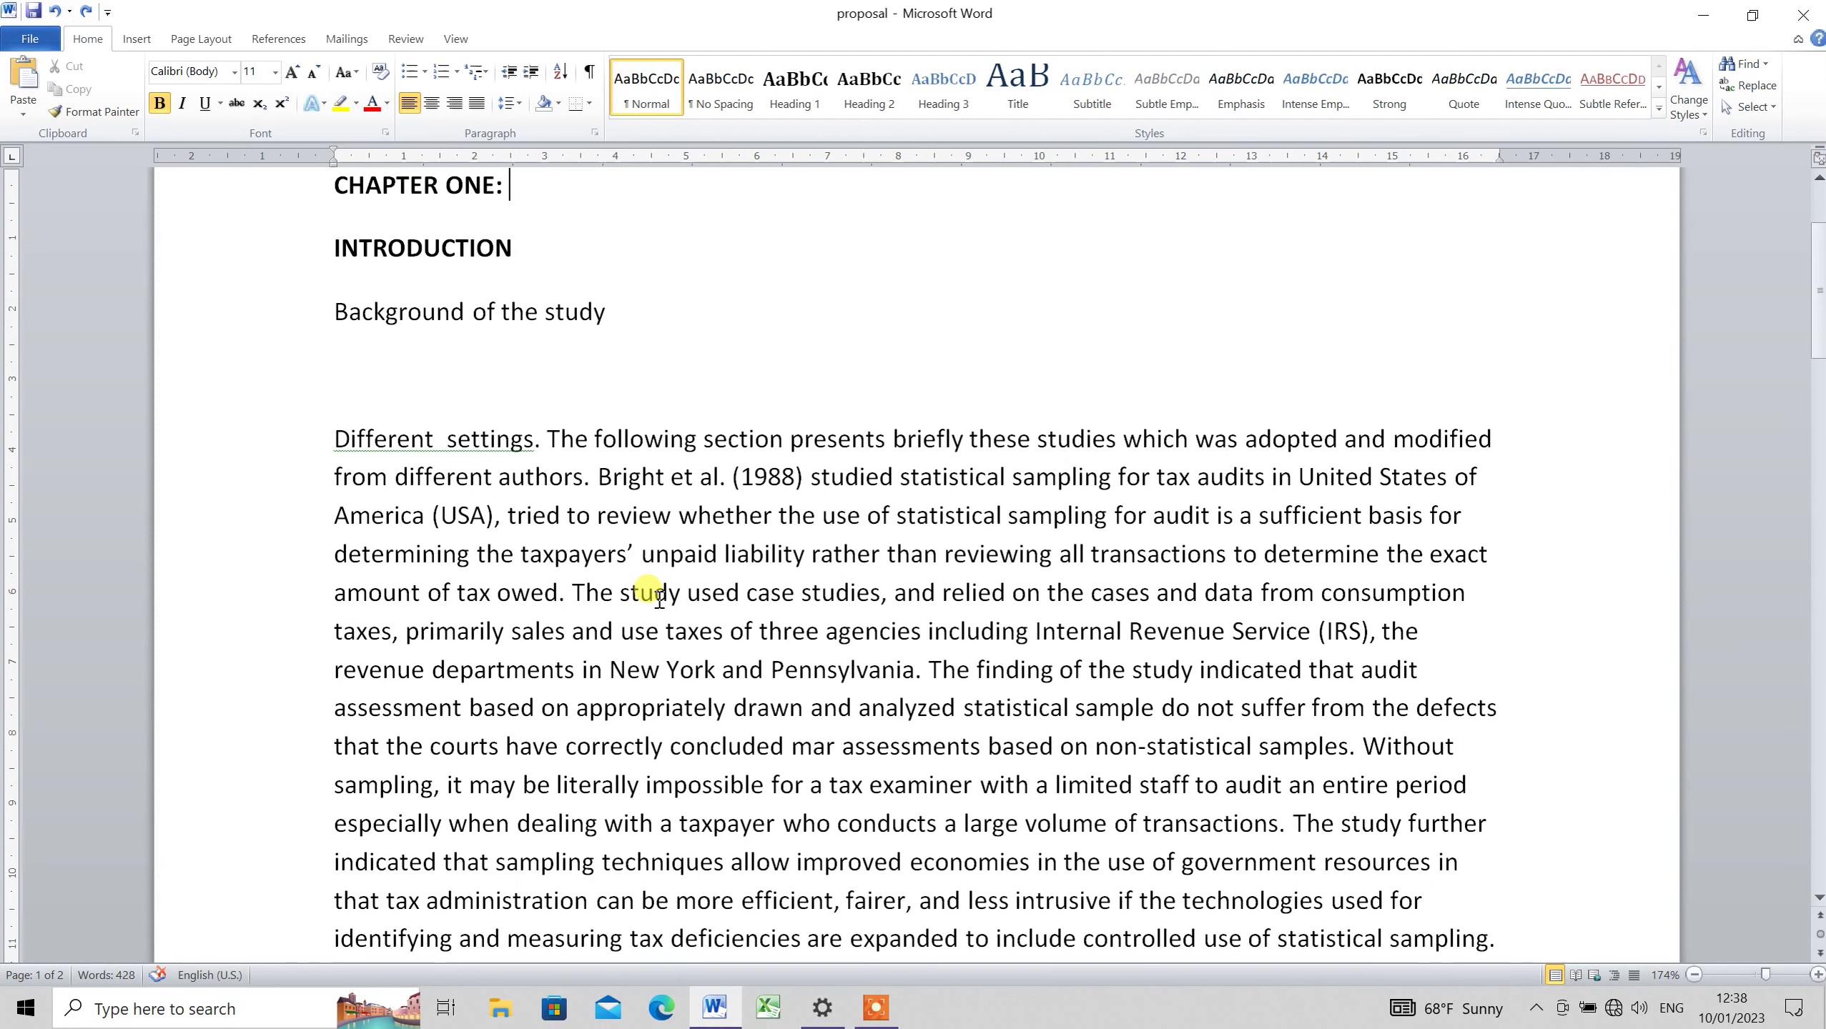
key(ctrl+a)
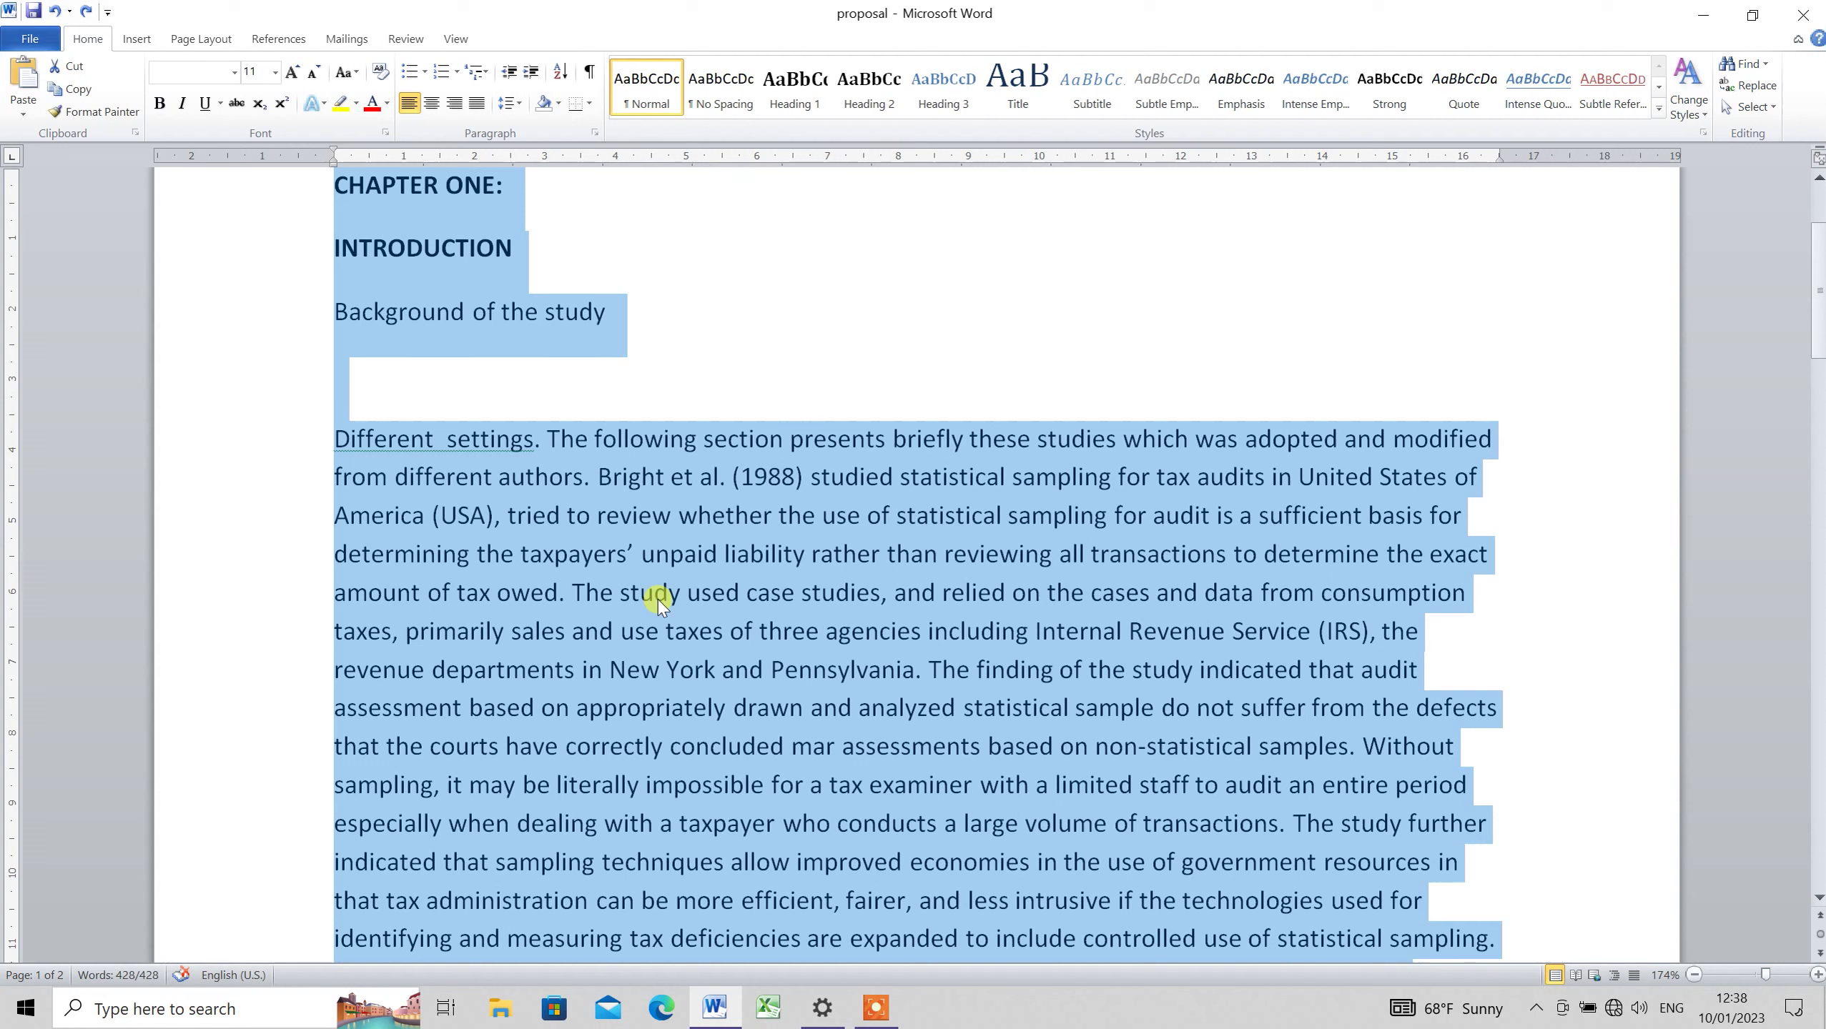
click(188, 80)
text(Times New Rom)
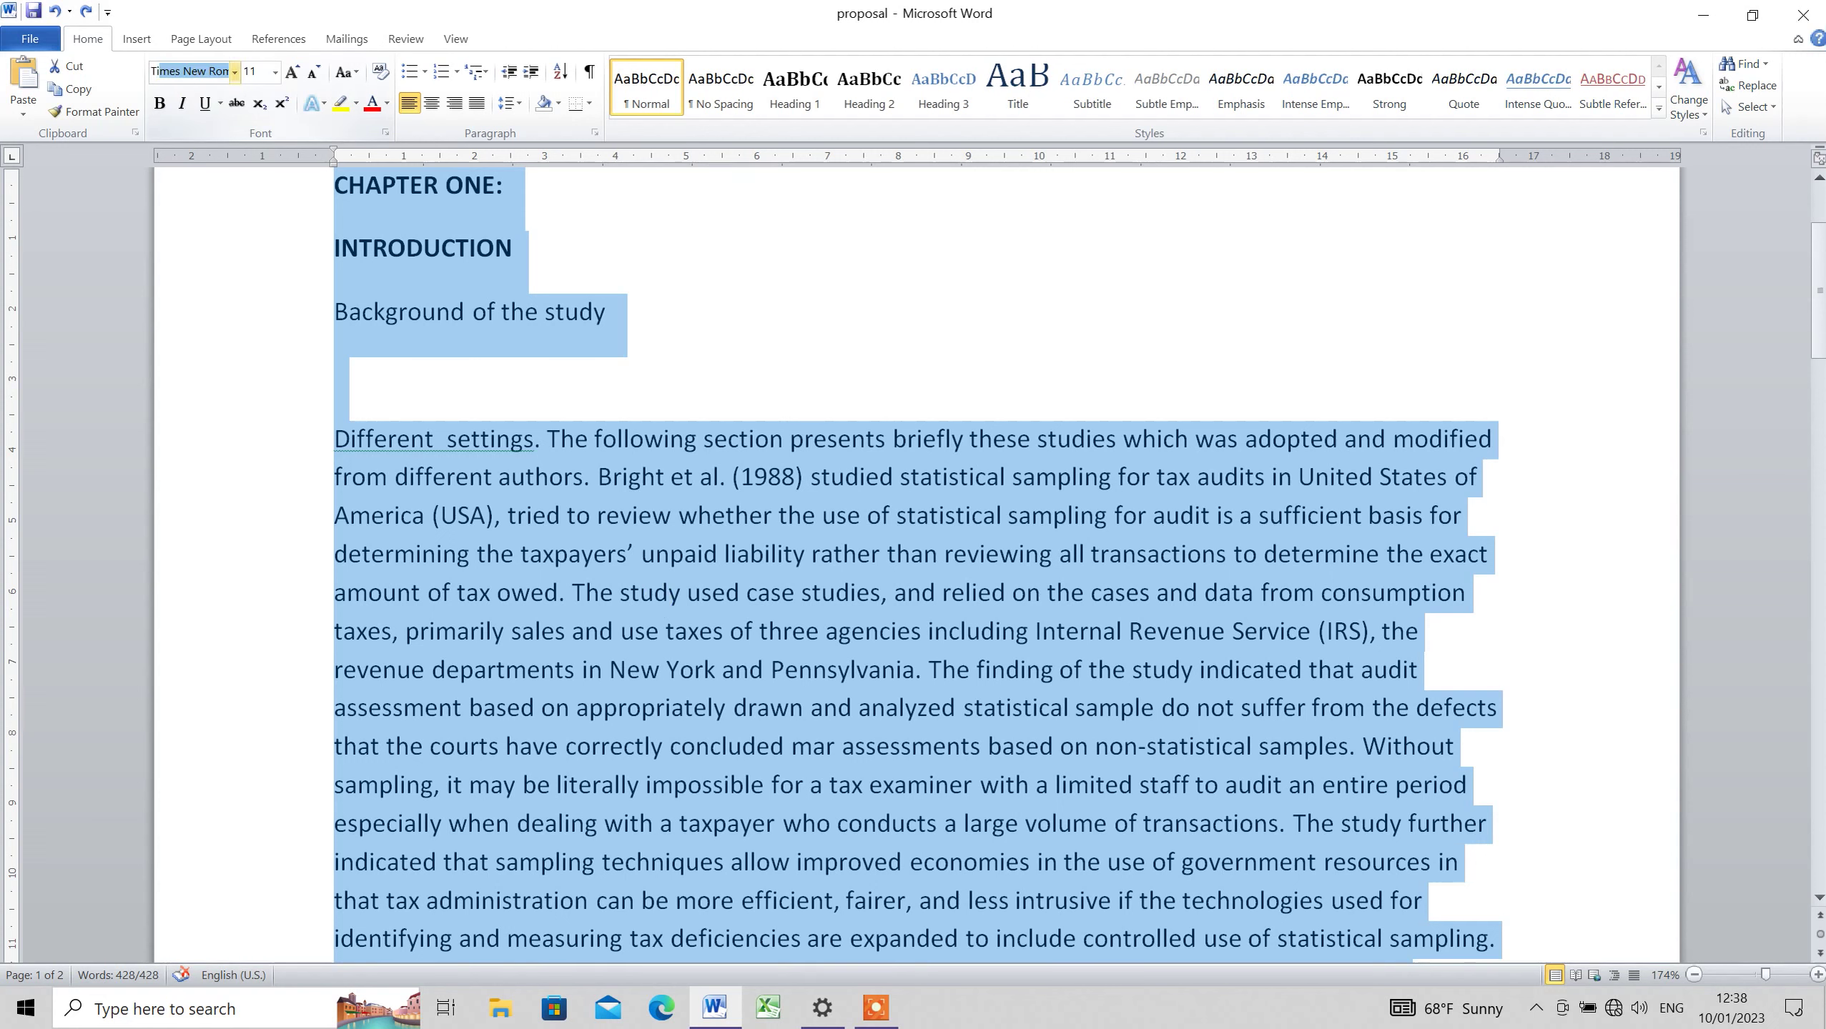
key(Return)
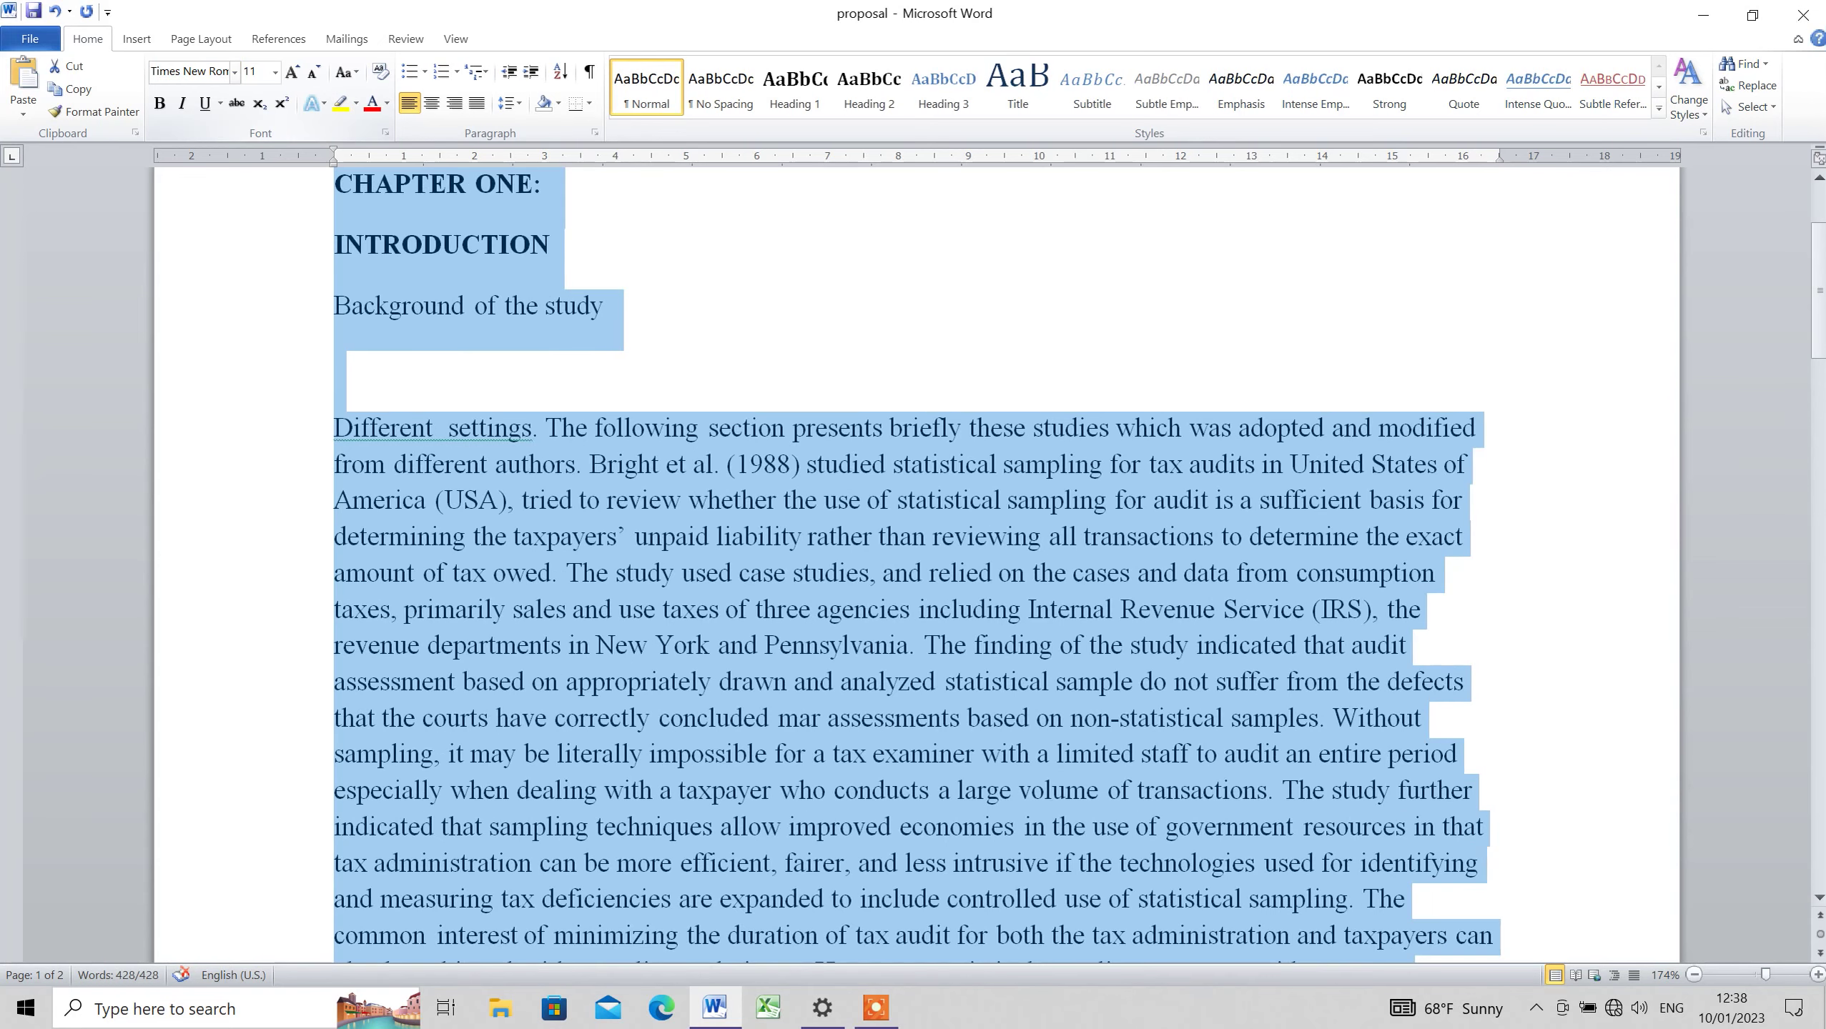
click(291, 73)
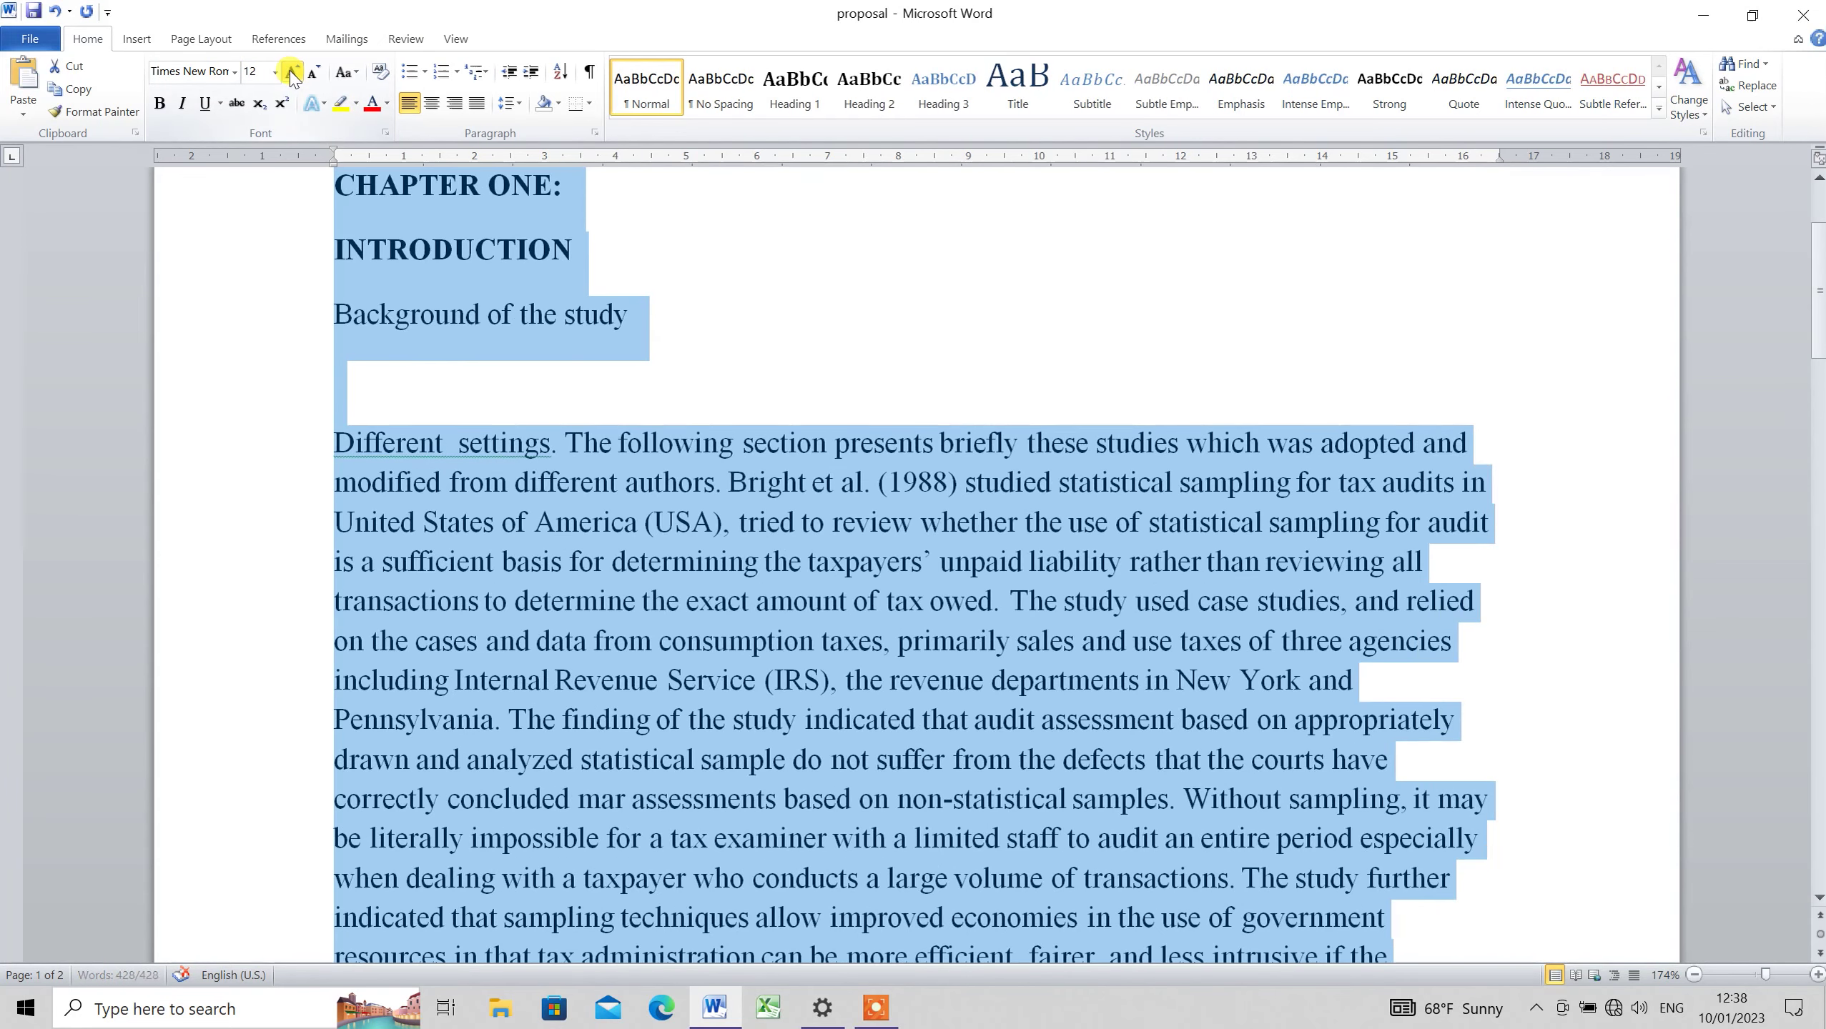
click(778, 585)
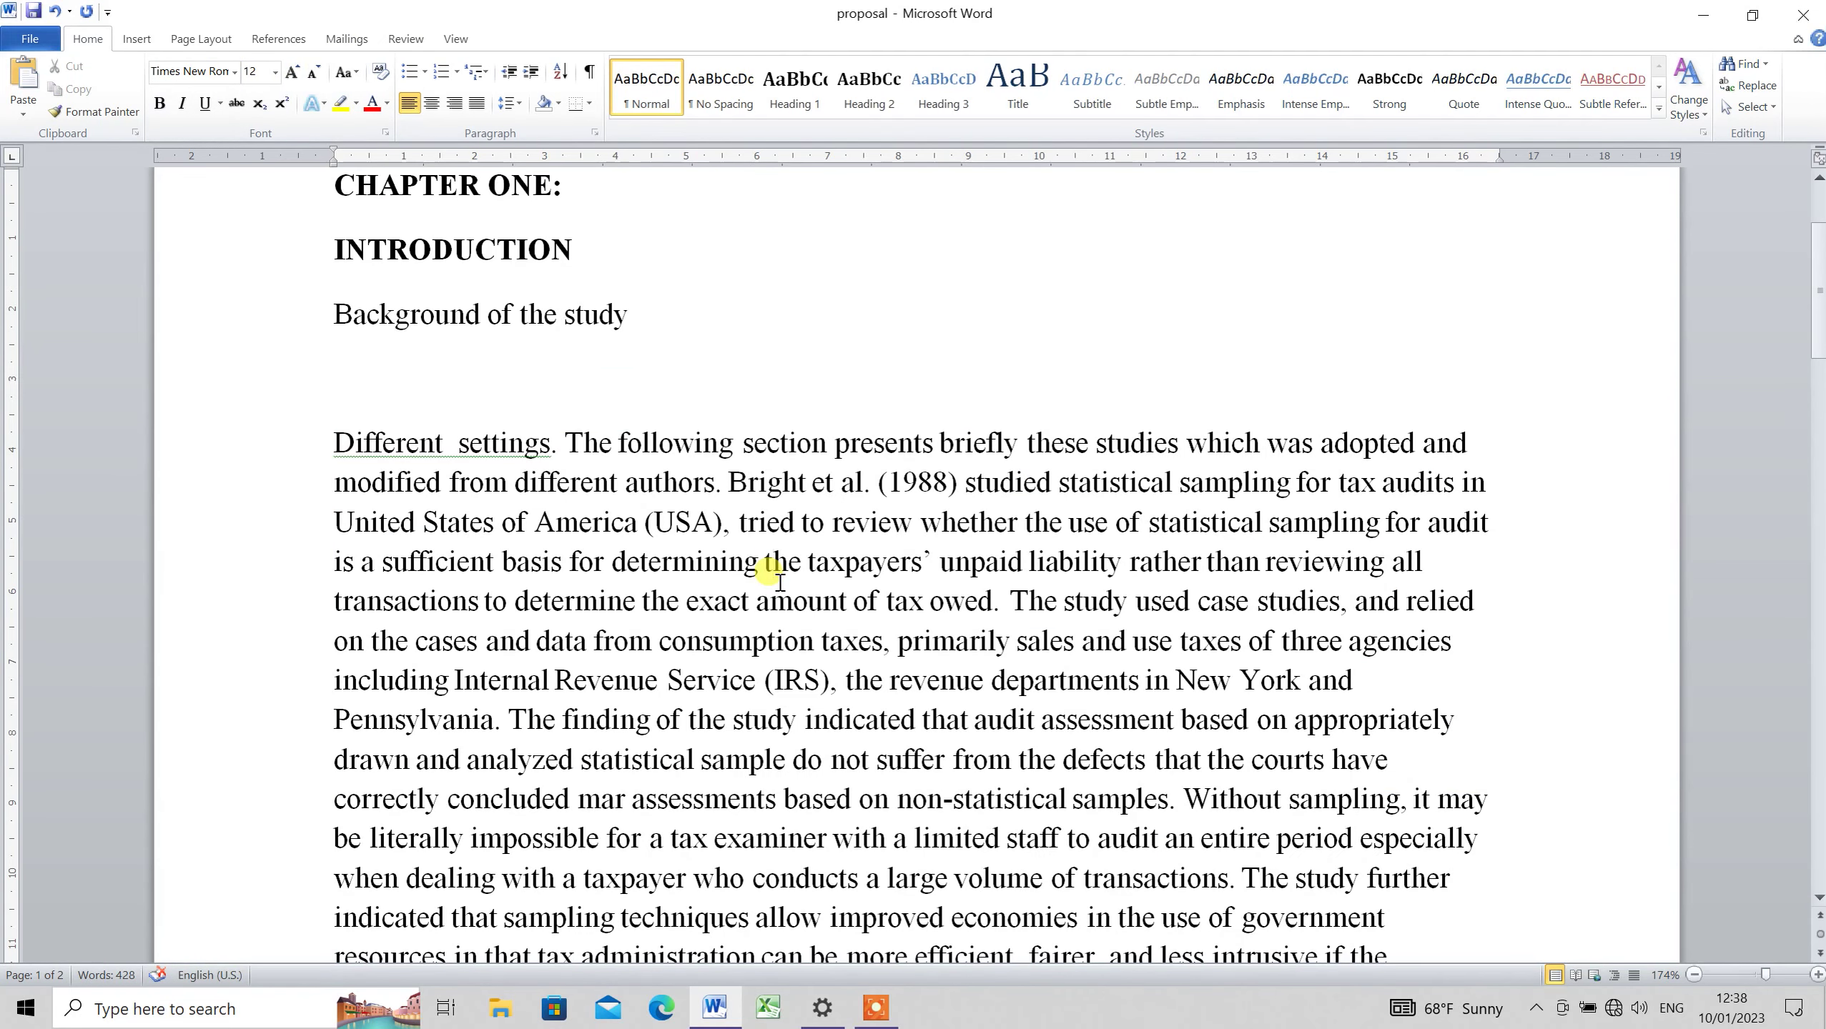
drag(336, 436, 1048, 879)
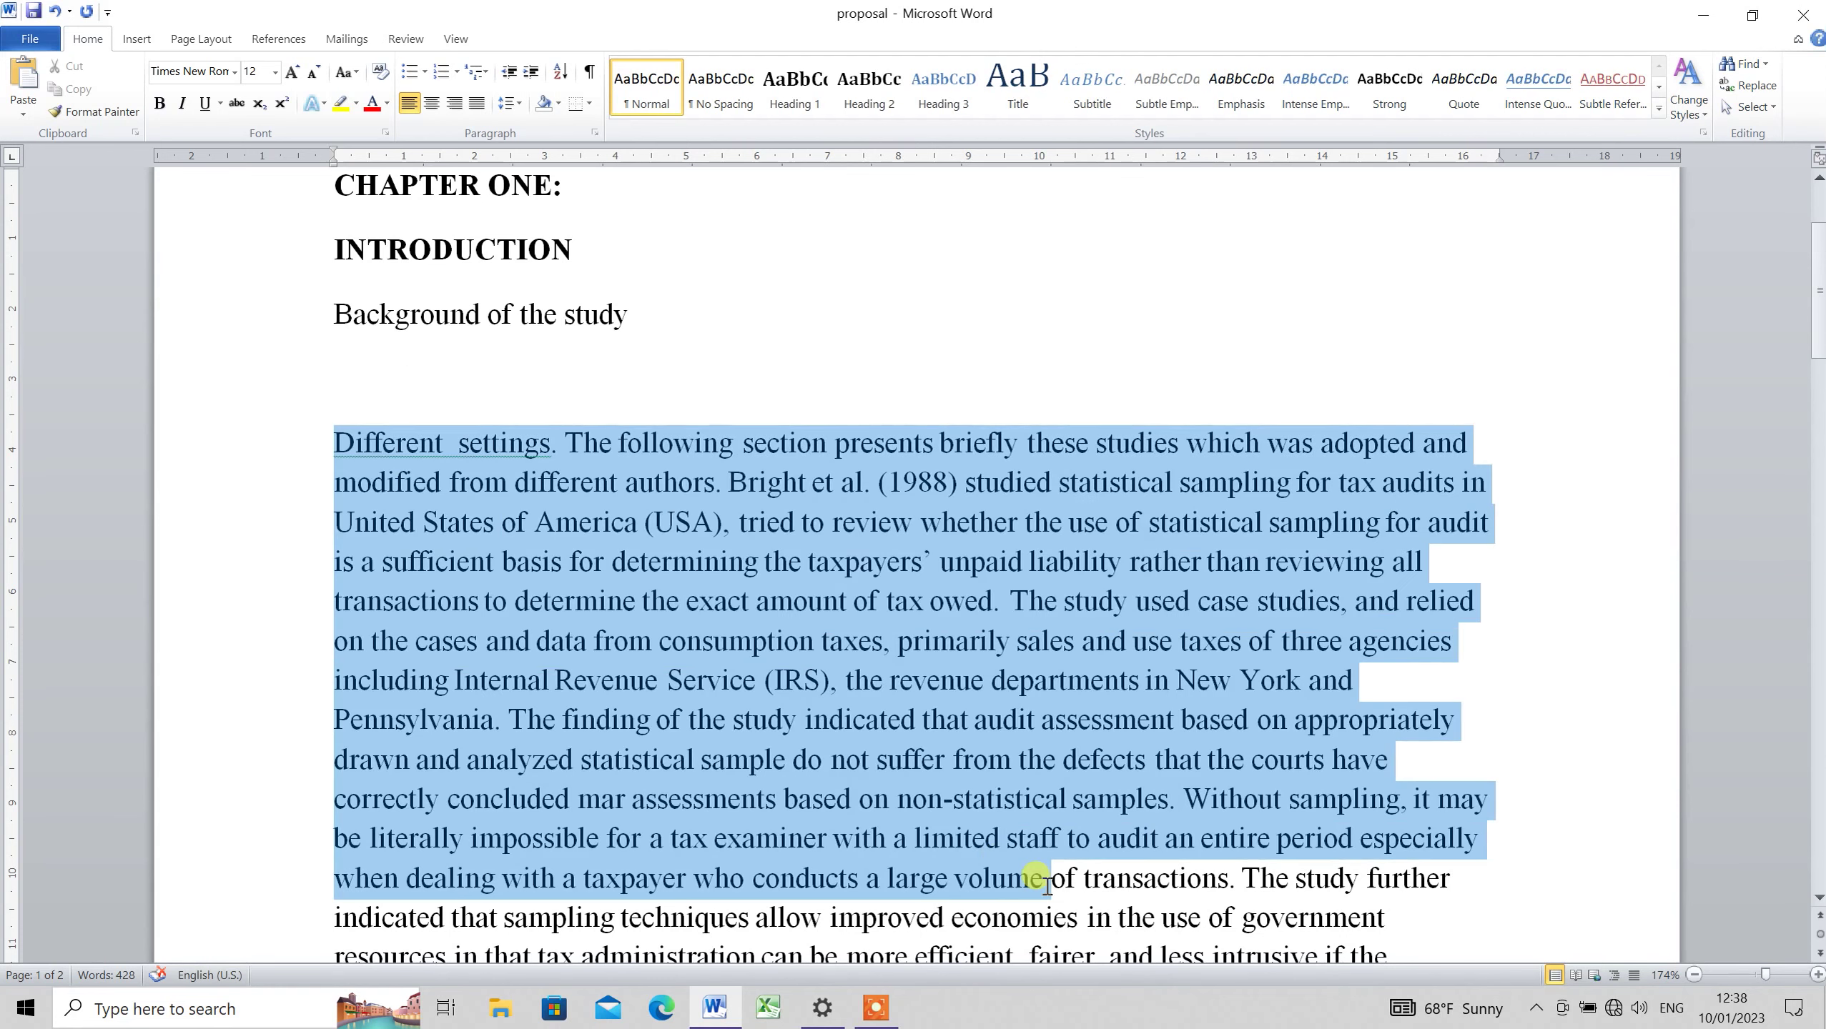
drag(625, 315, 361, 268)
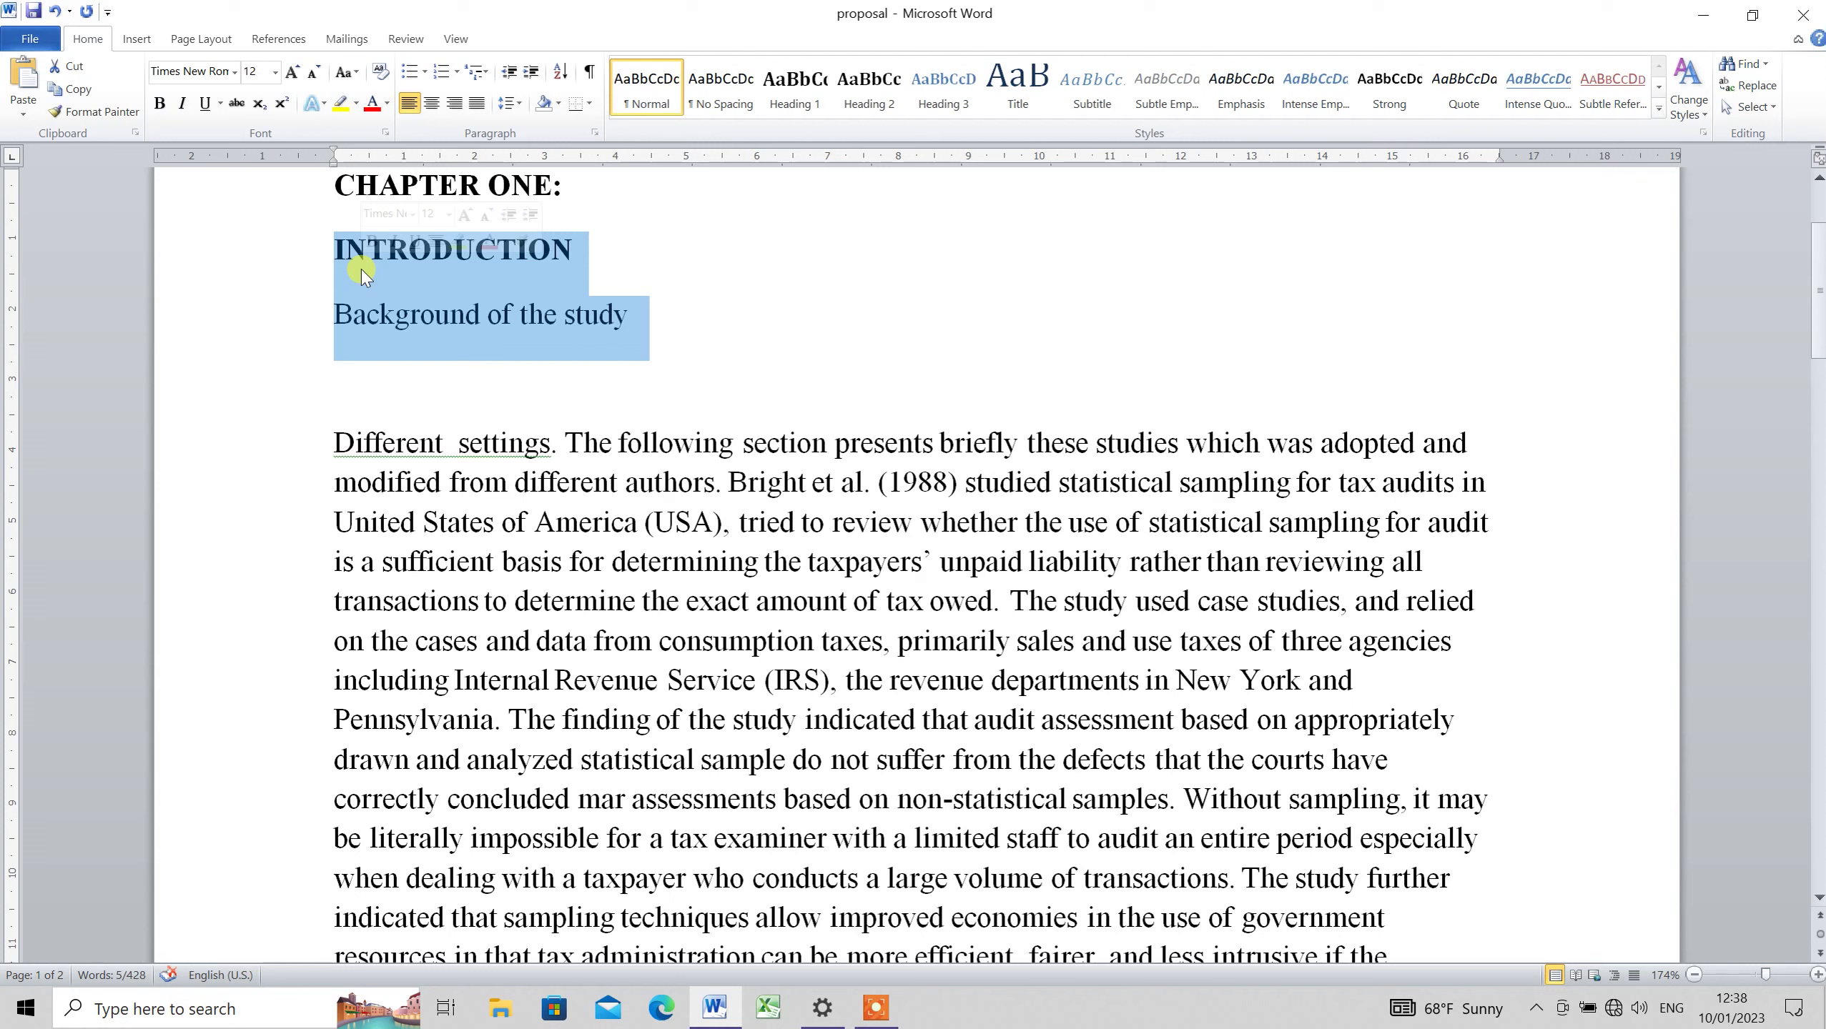
click(478, 318)
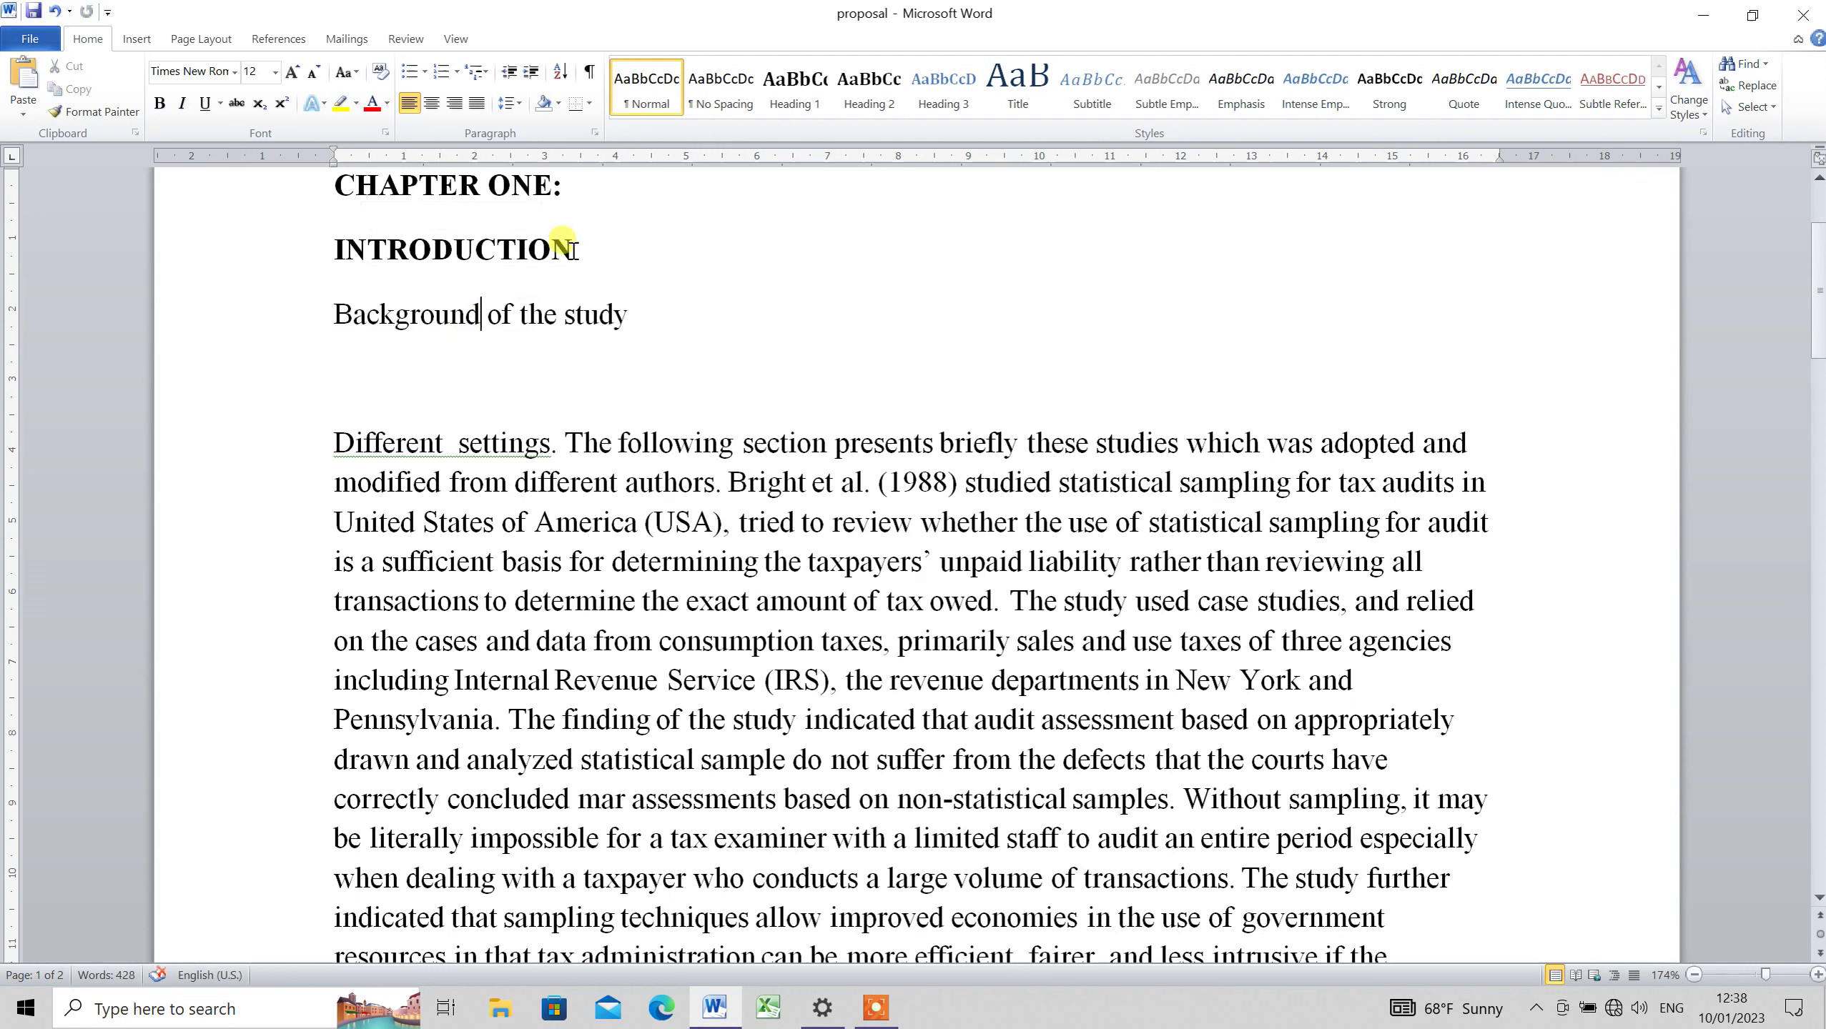
drag(577, 238, 334, 249)
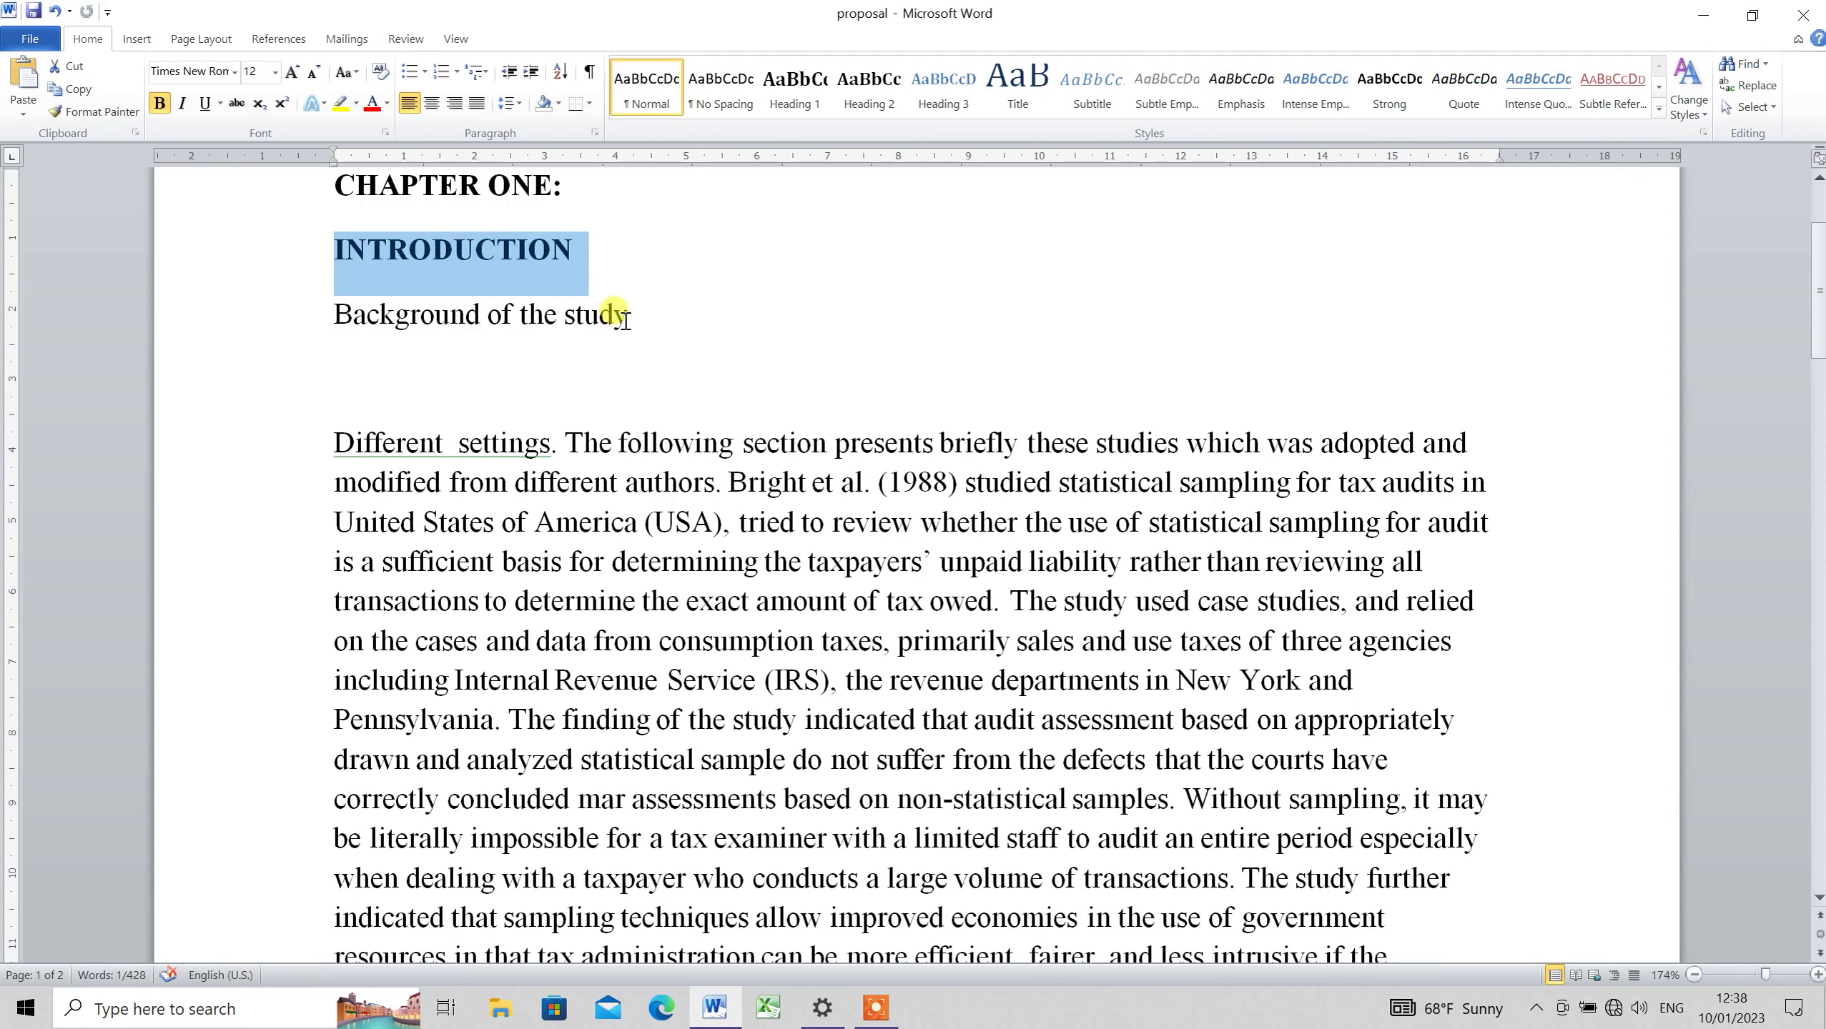
drag(632, 319, 403, 332)
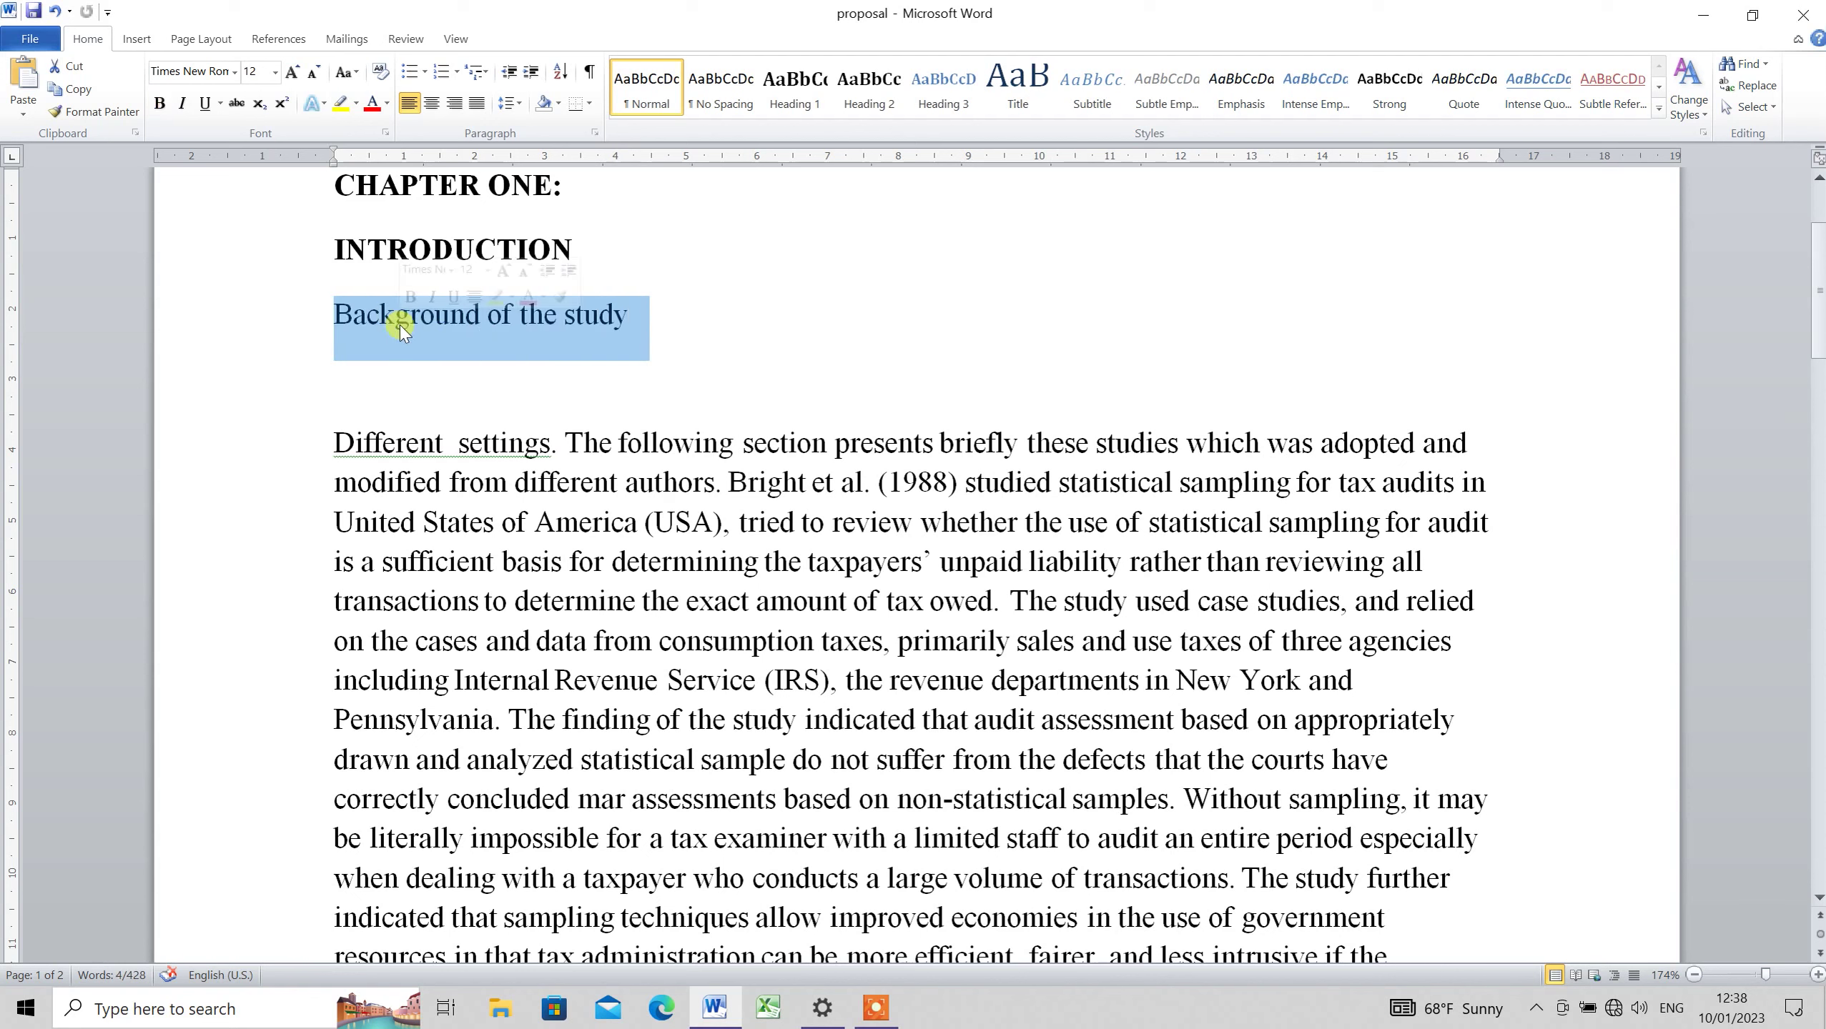
drag(577, 241, 321, 252)
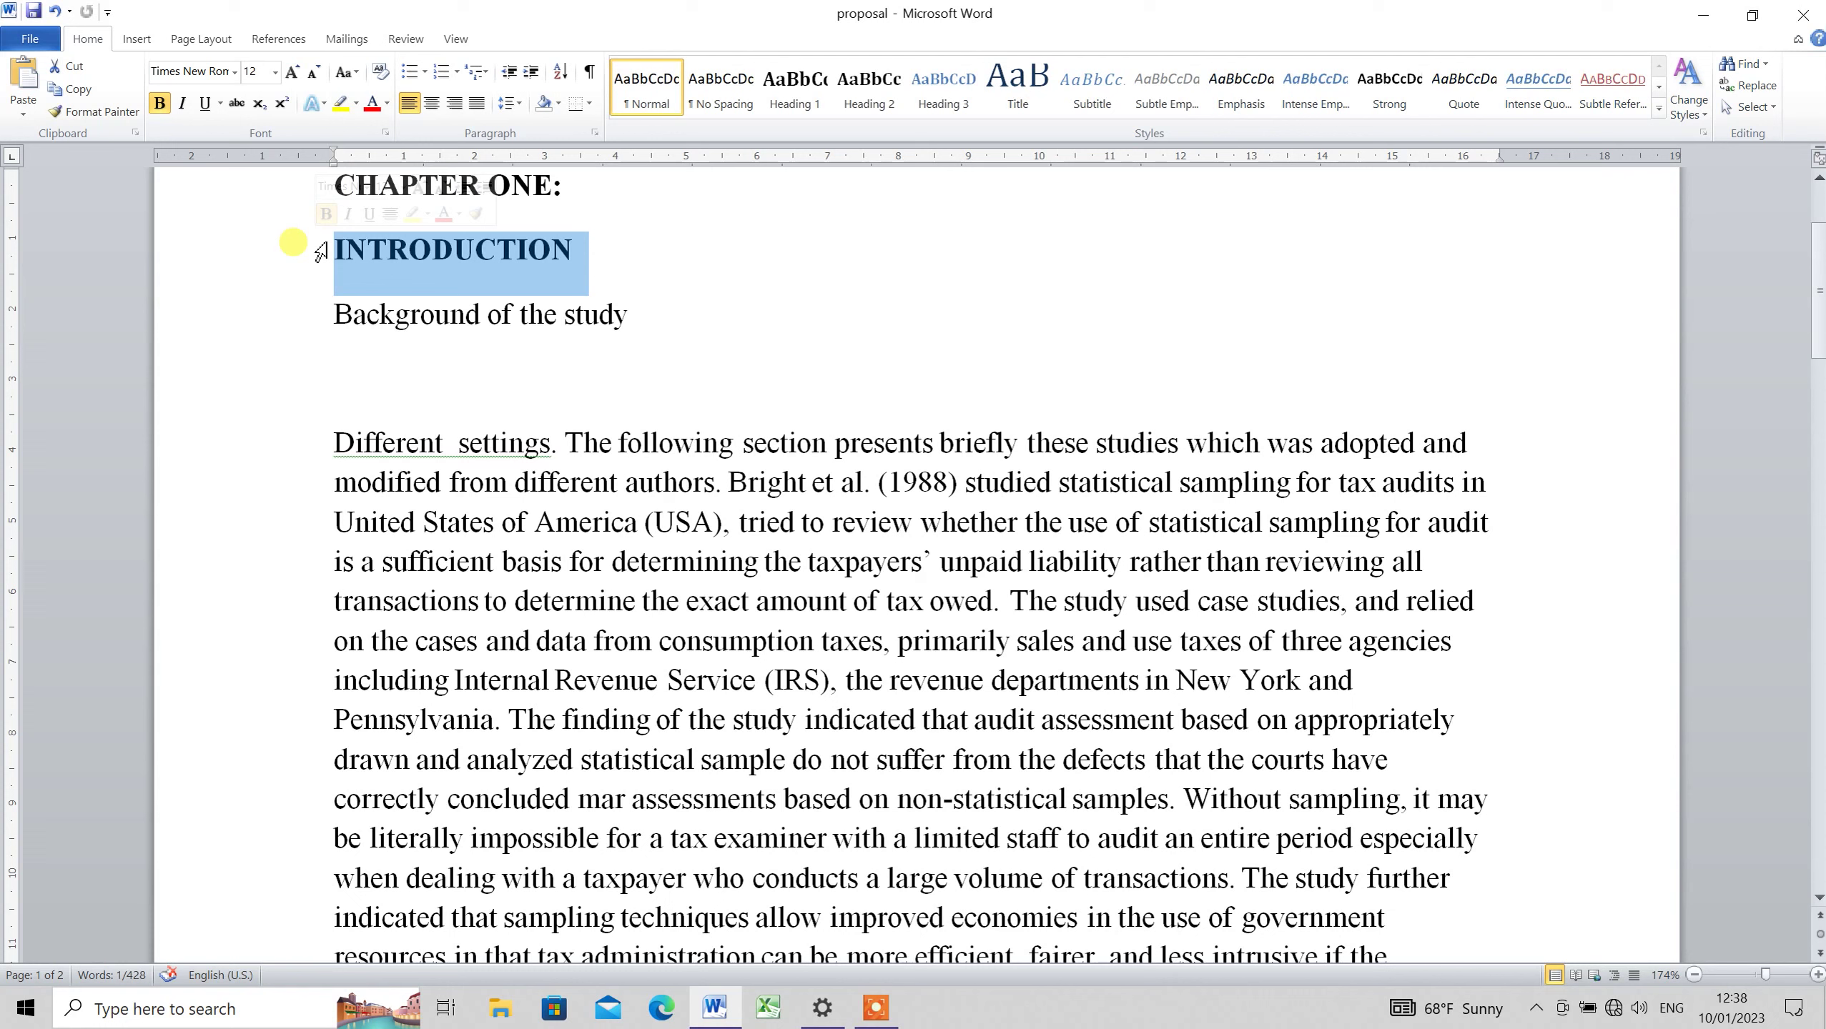
click(548, 584)
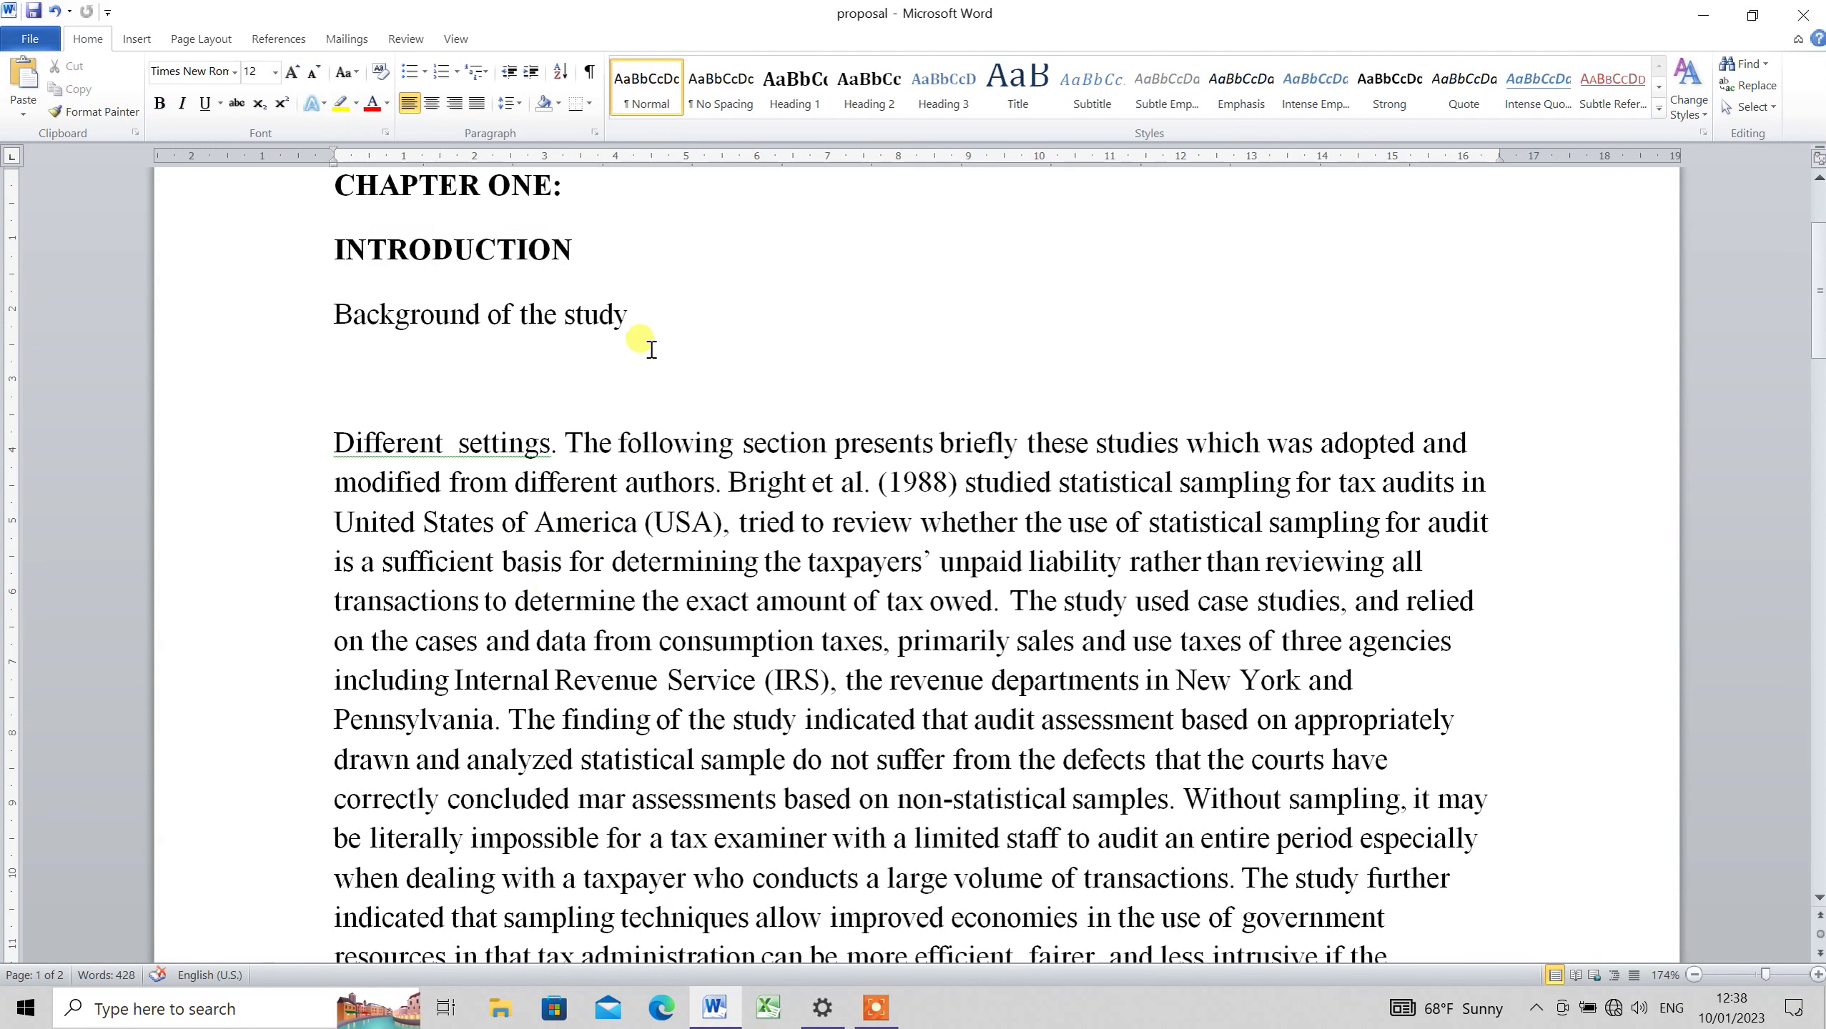
drag(651, 350, 341, 187)
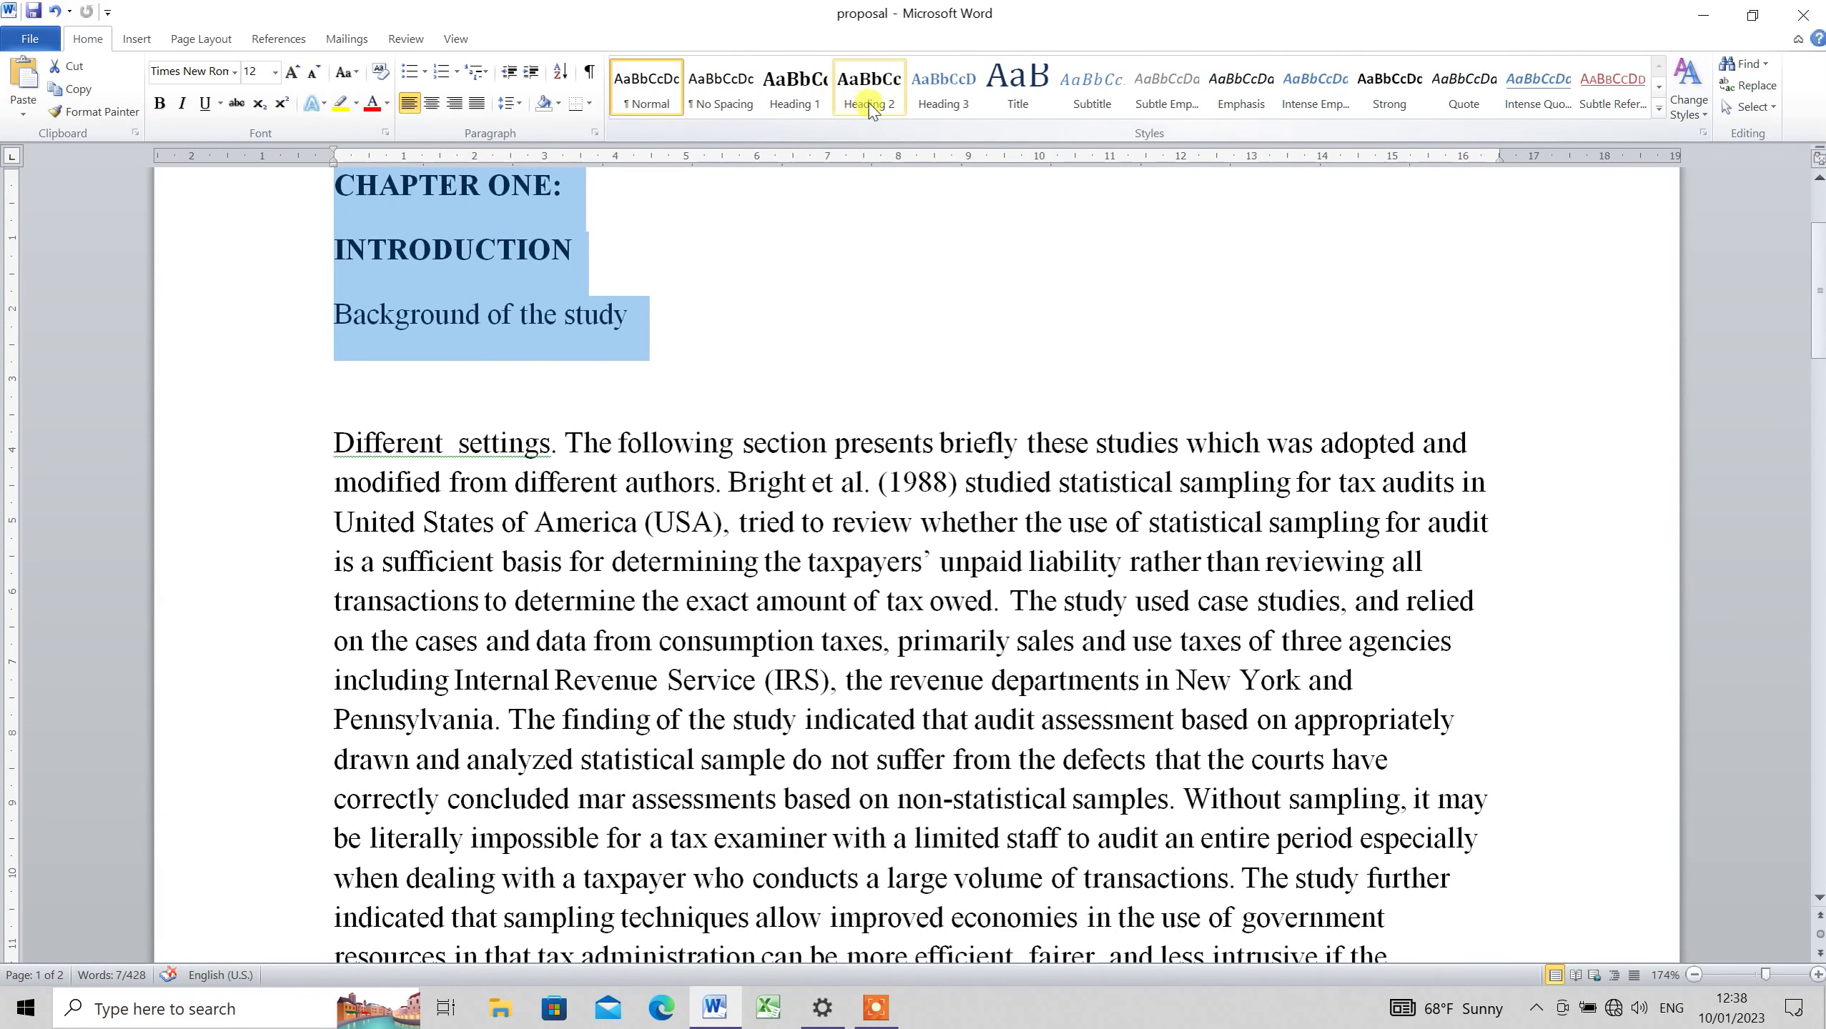
click(625, 481)
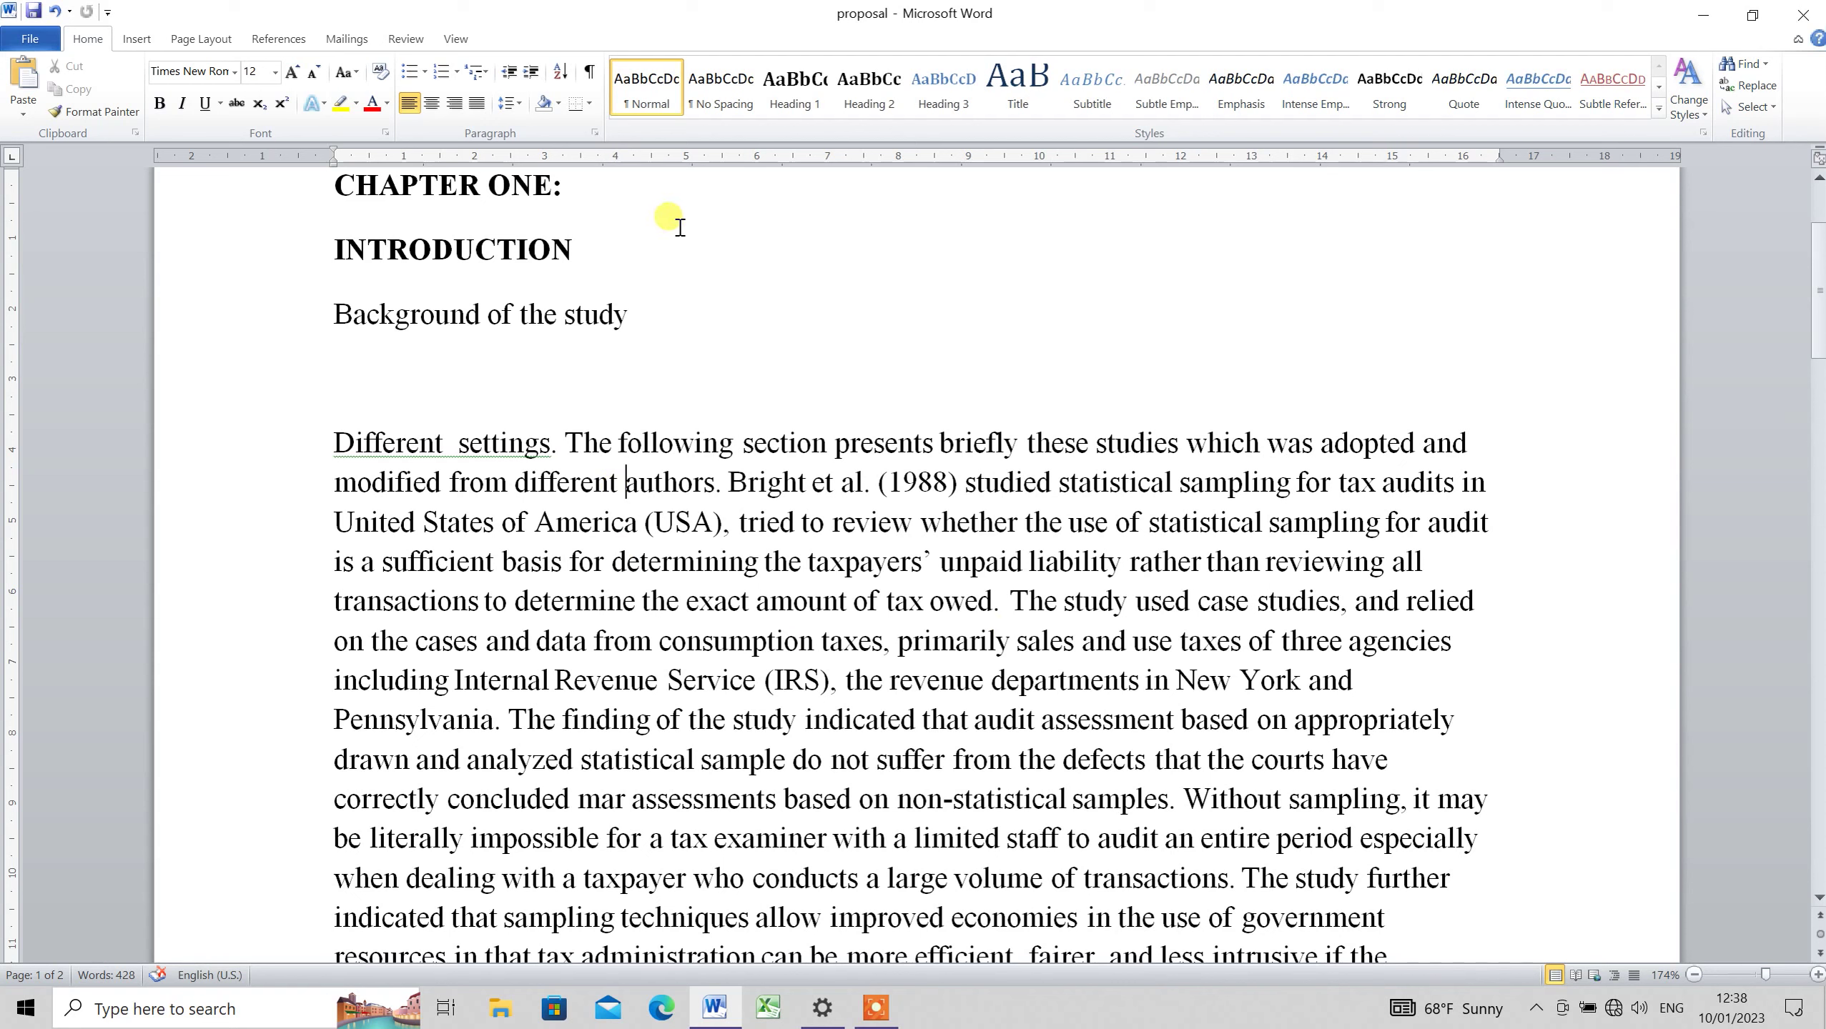
drag(643, 318, 360, 217)
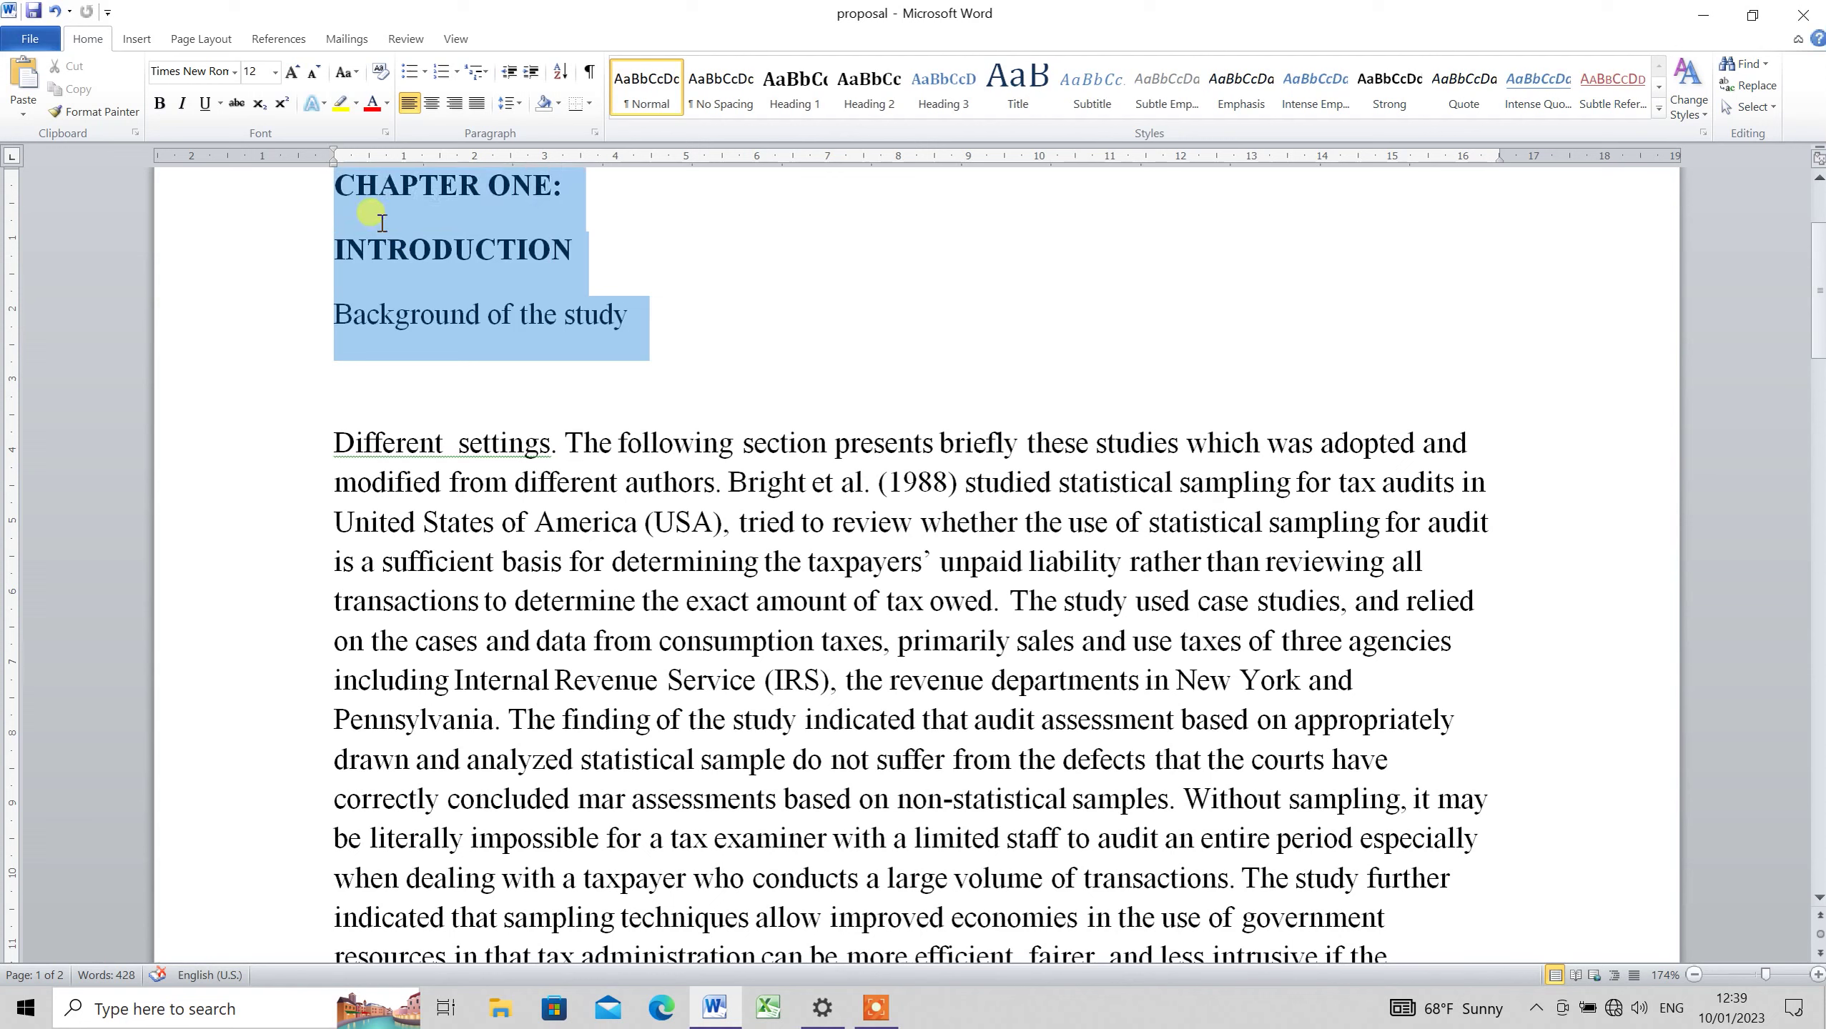
click(605, 508)
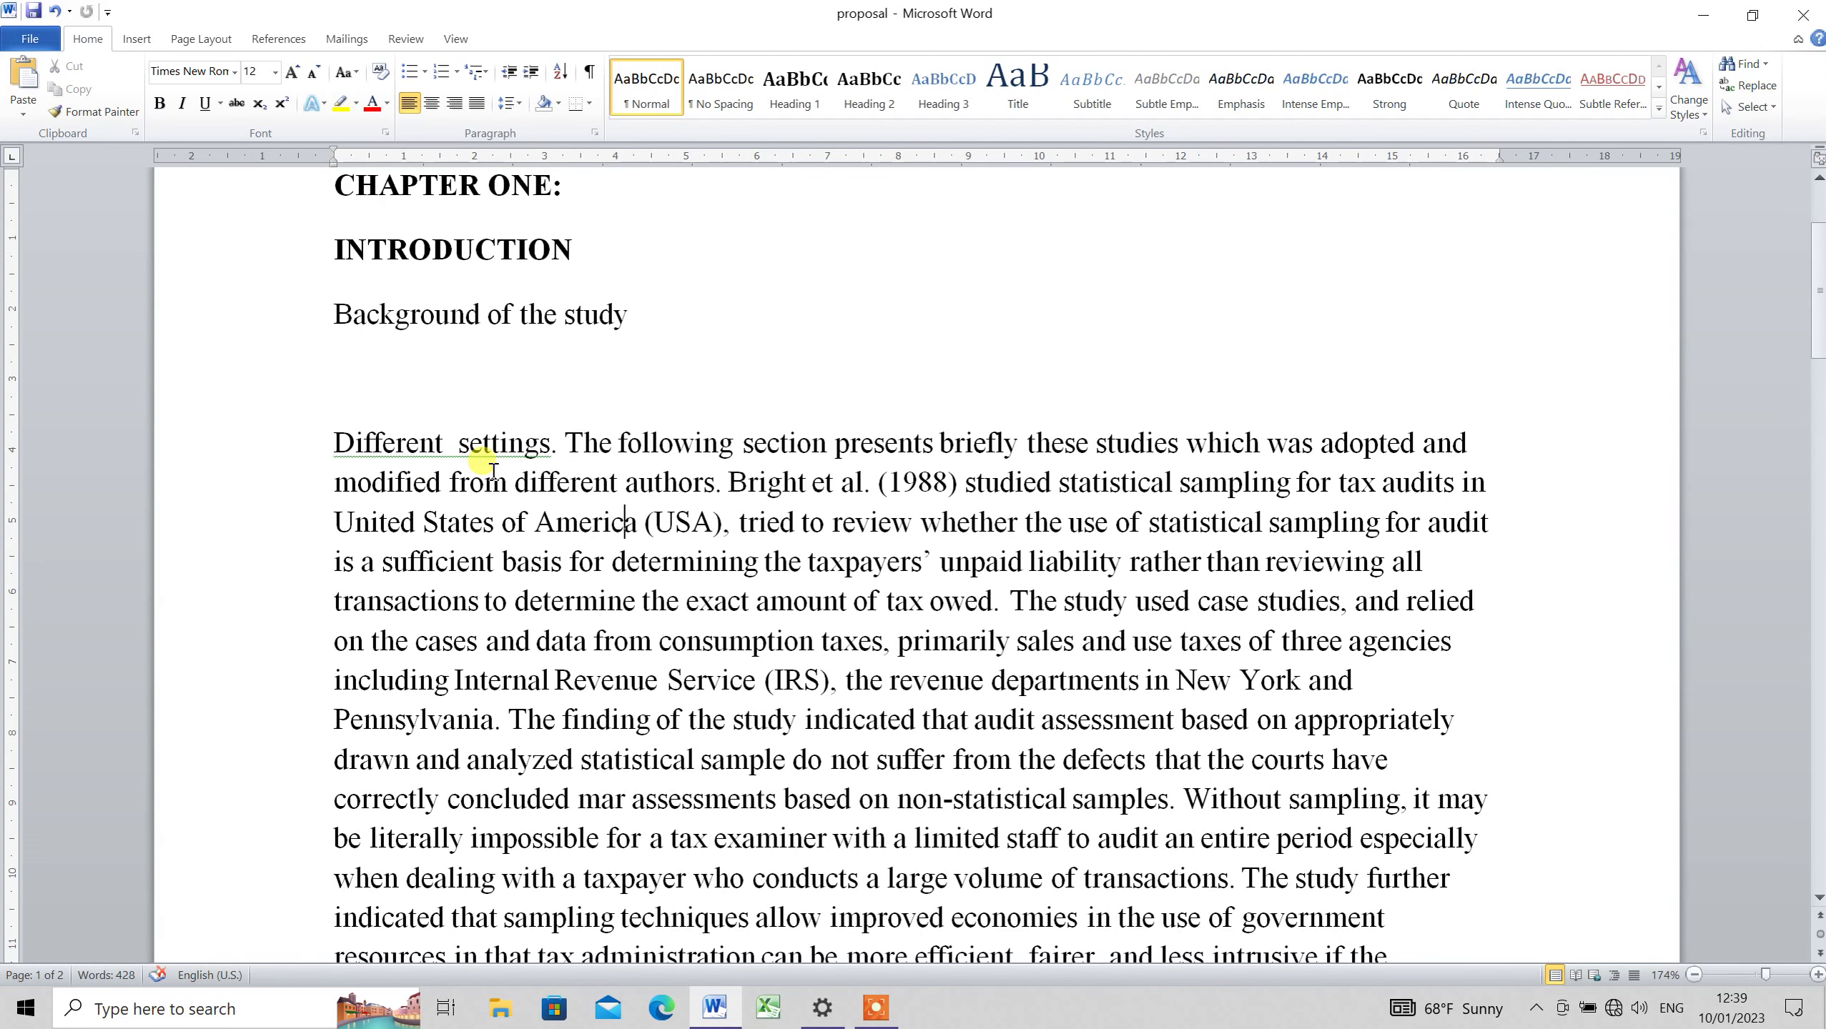
Give all the document text 1.5 line spacing and justify the paragraphs
key(ctrl+a)
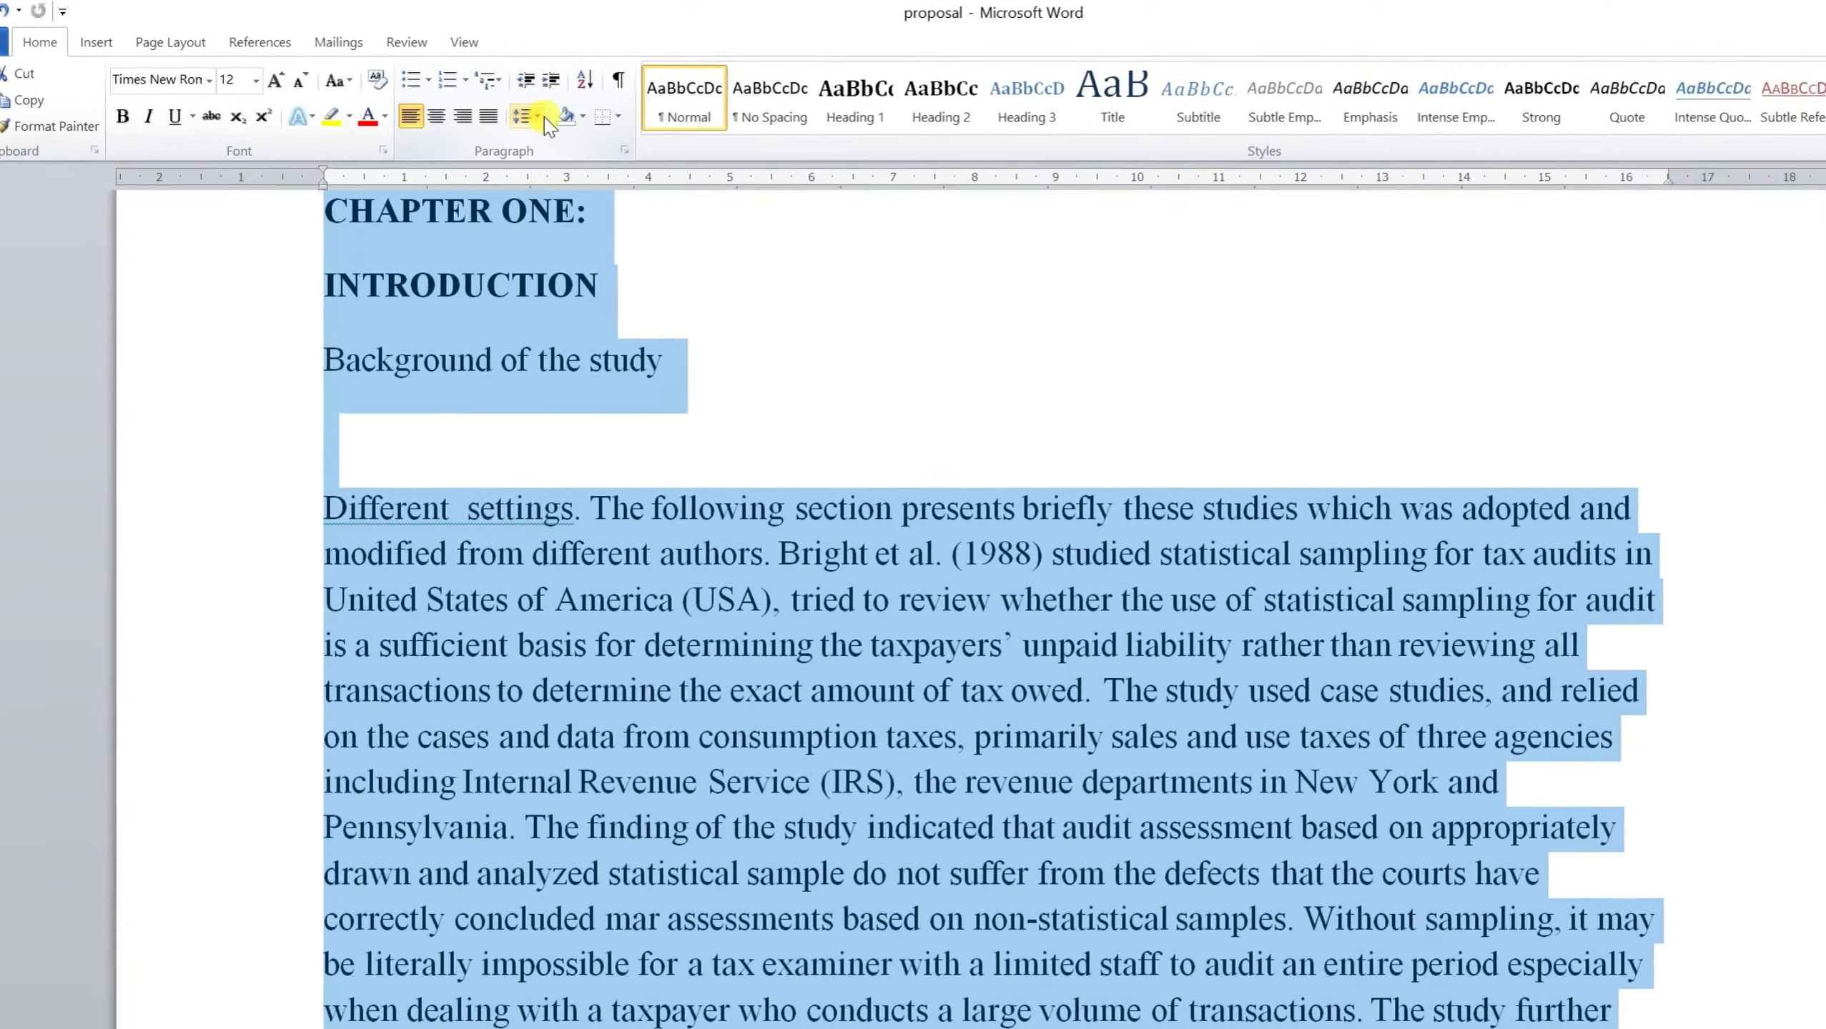
click(521, 103)
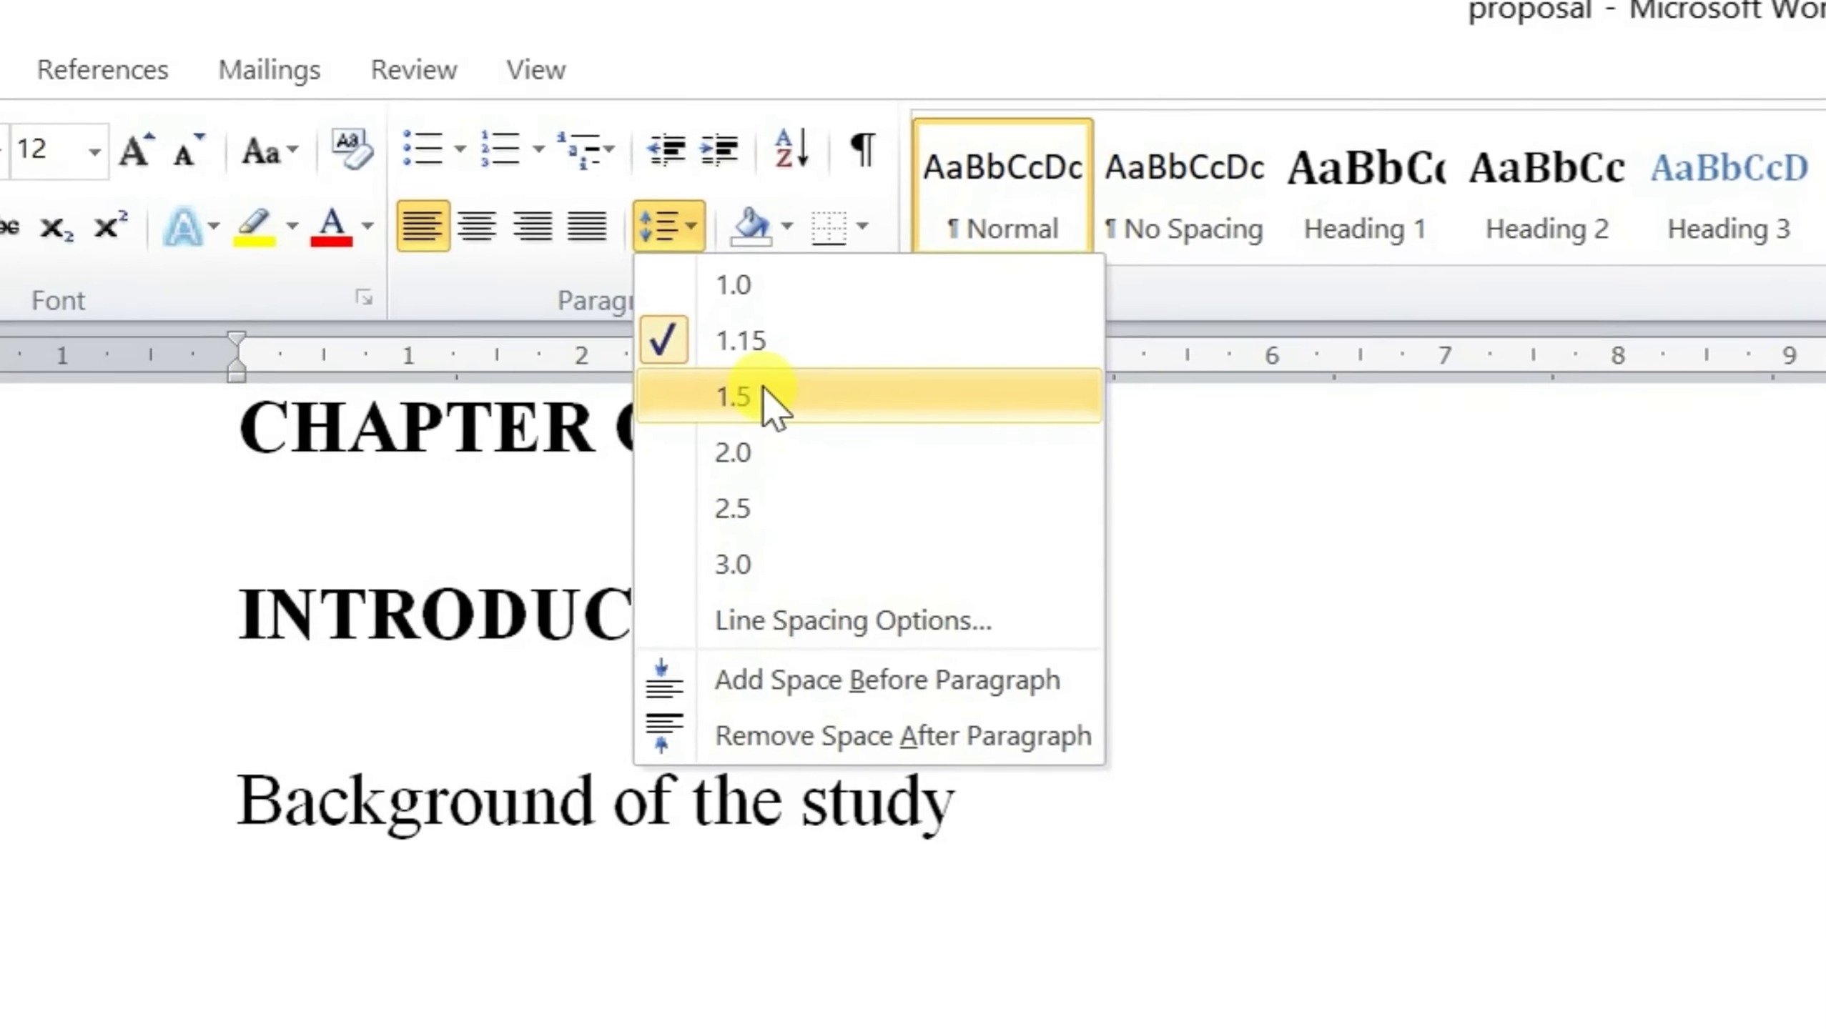
click(764, 397)
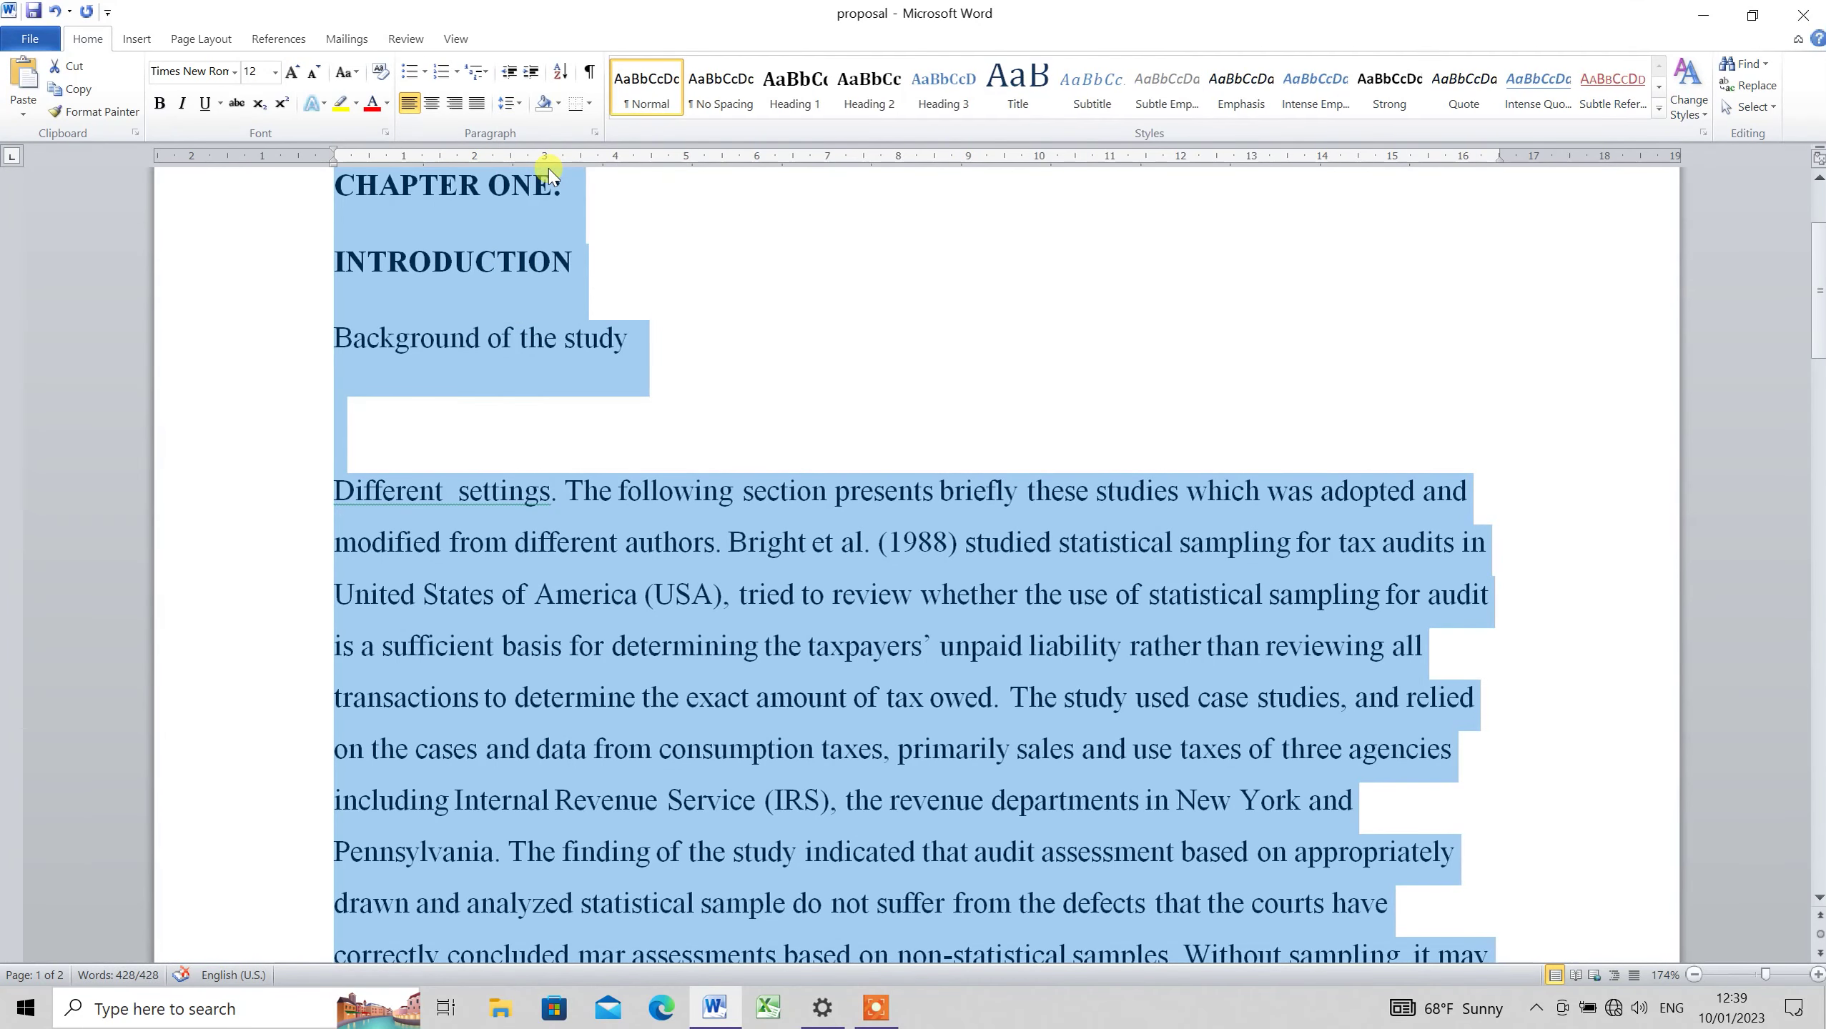
click(521, 105)
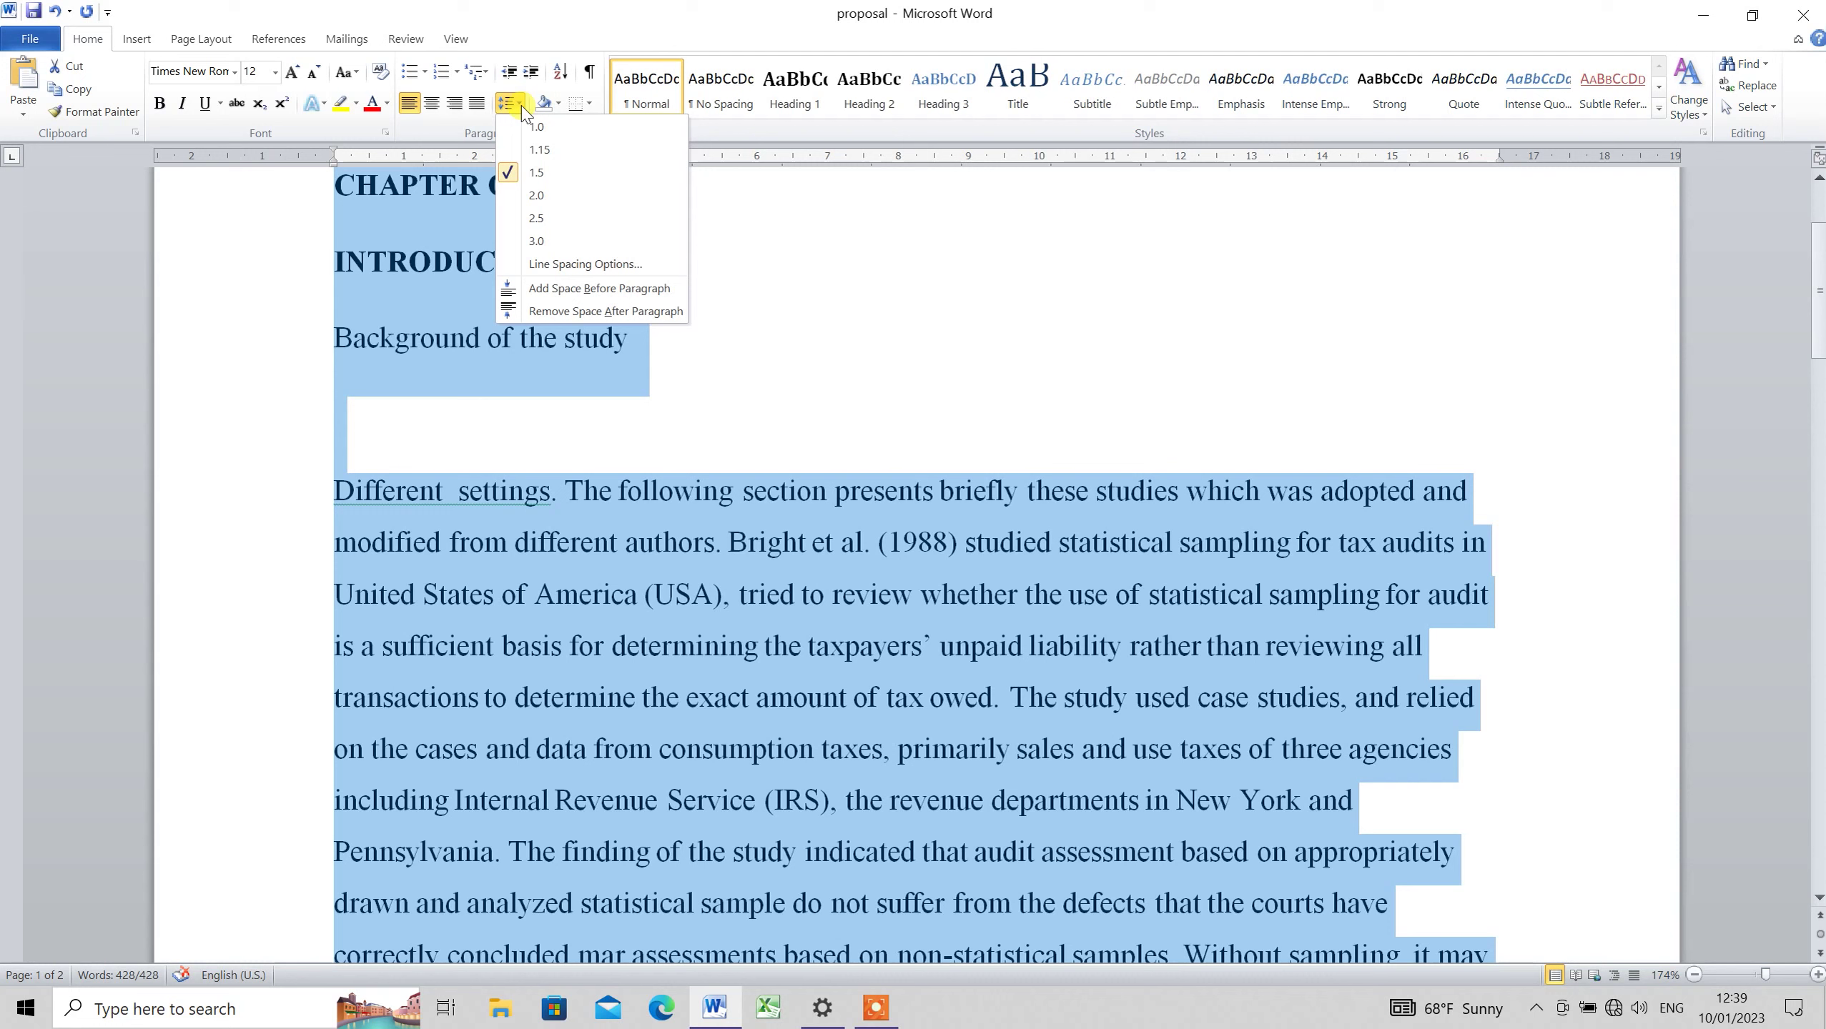
click(606, 311)
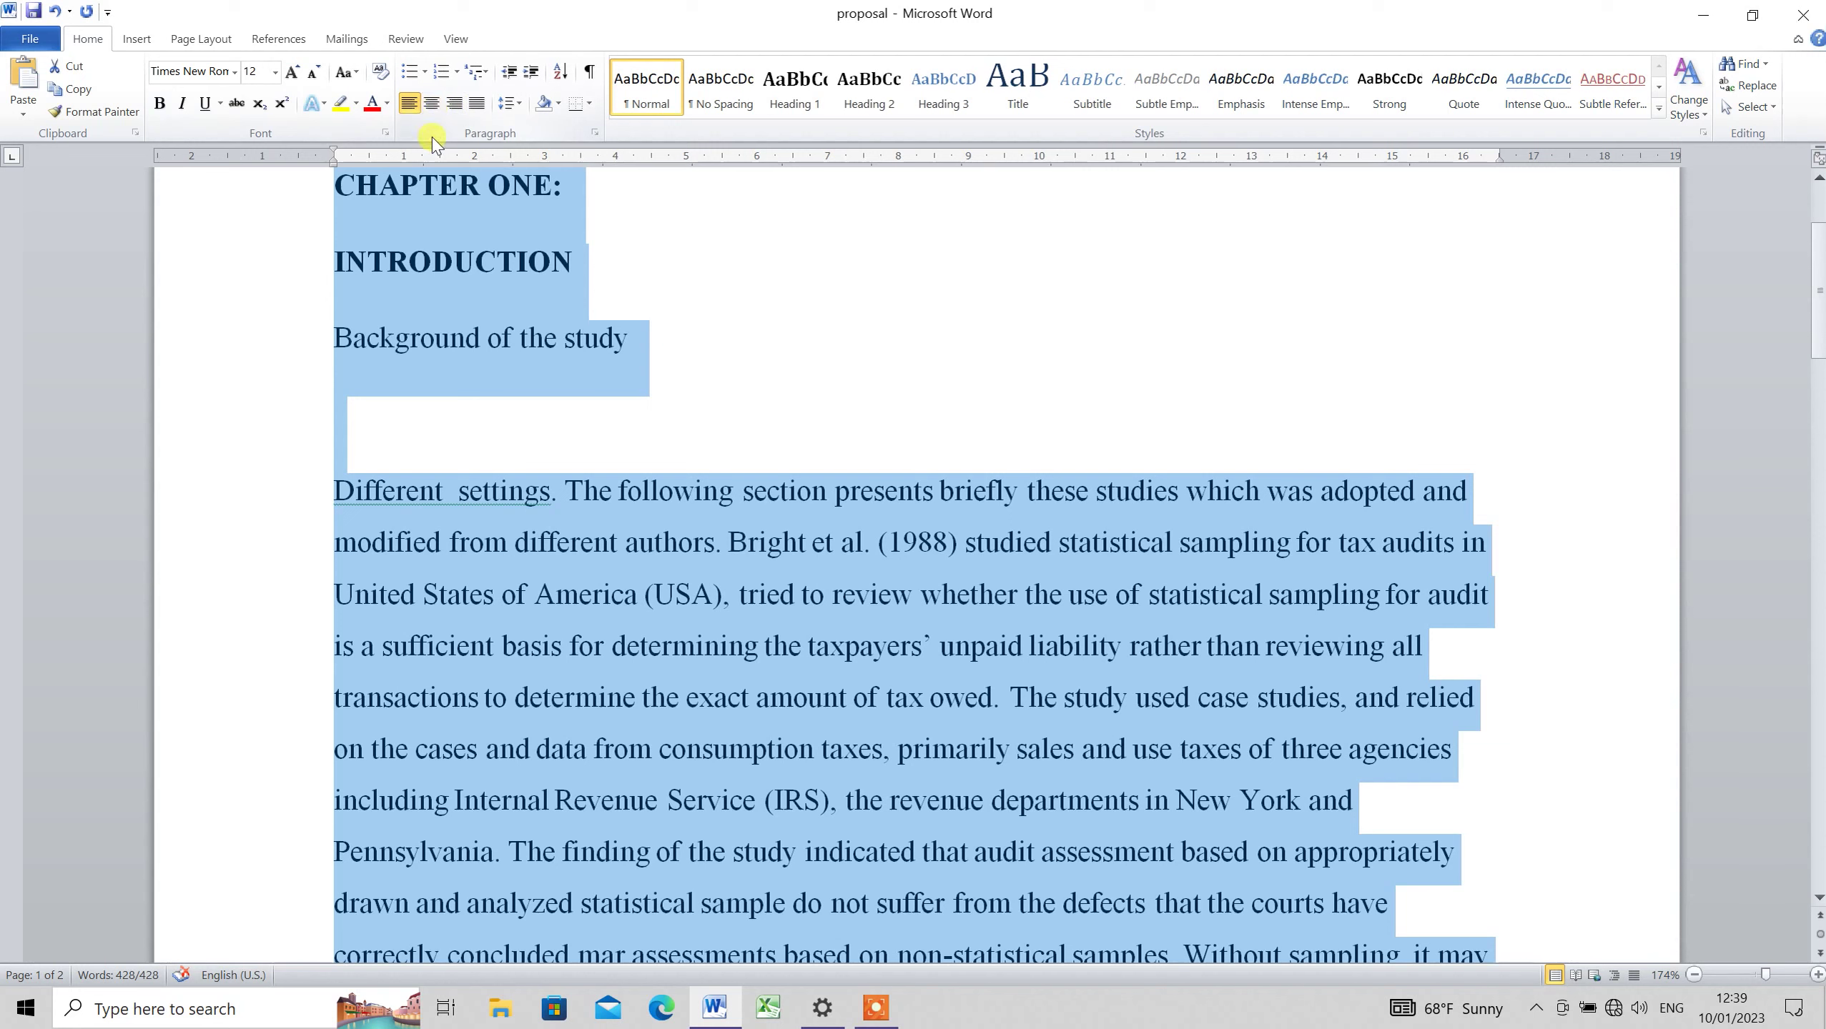
click(479, 110)
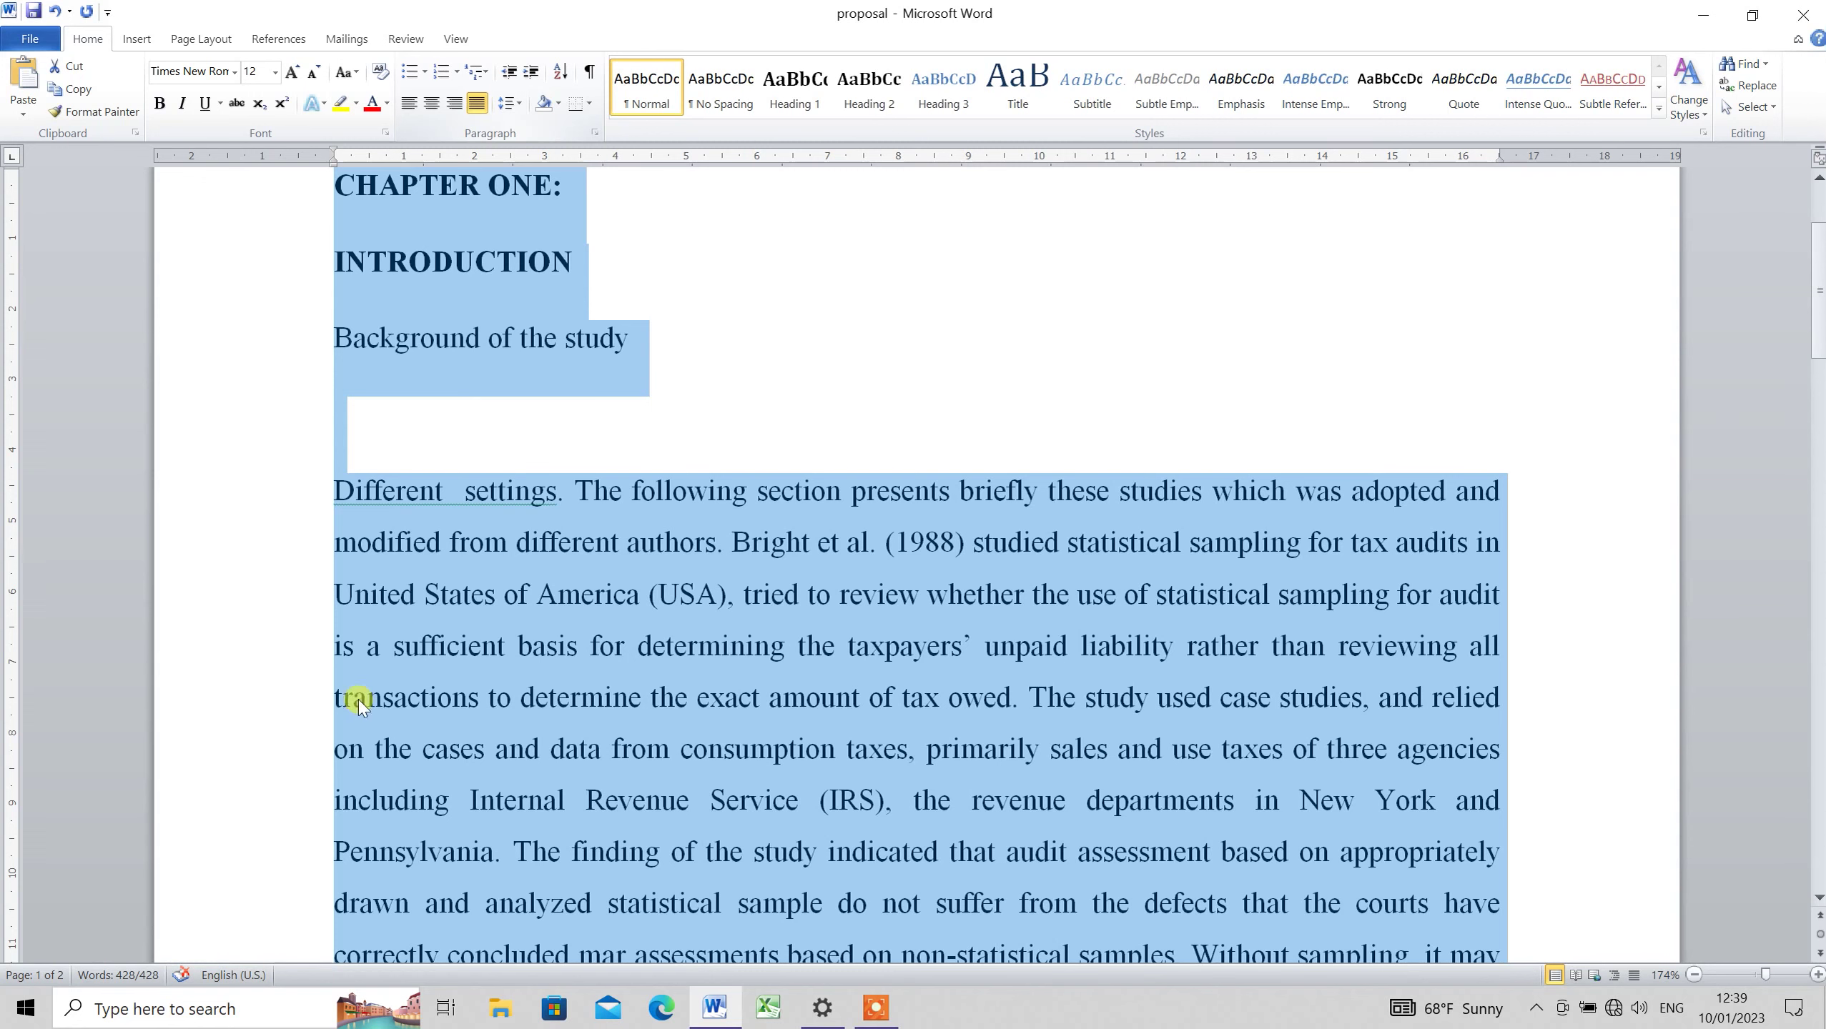
click(587, 717)
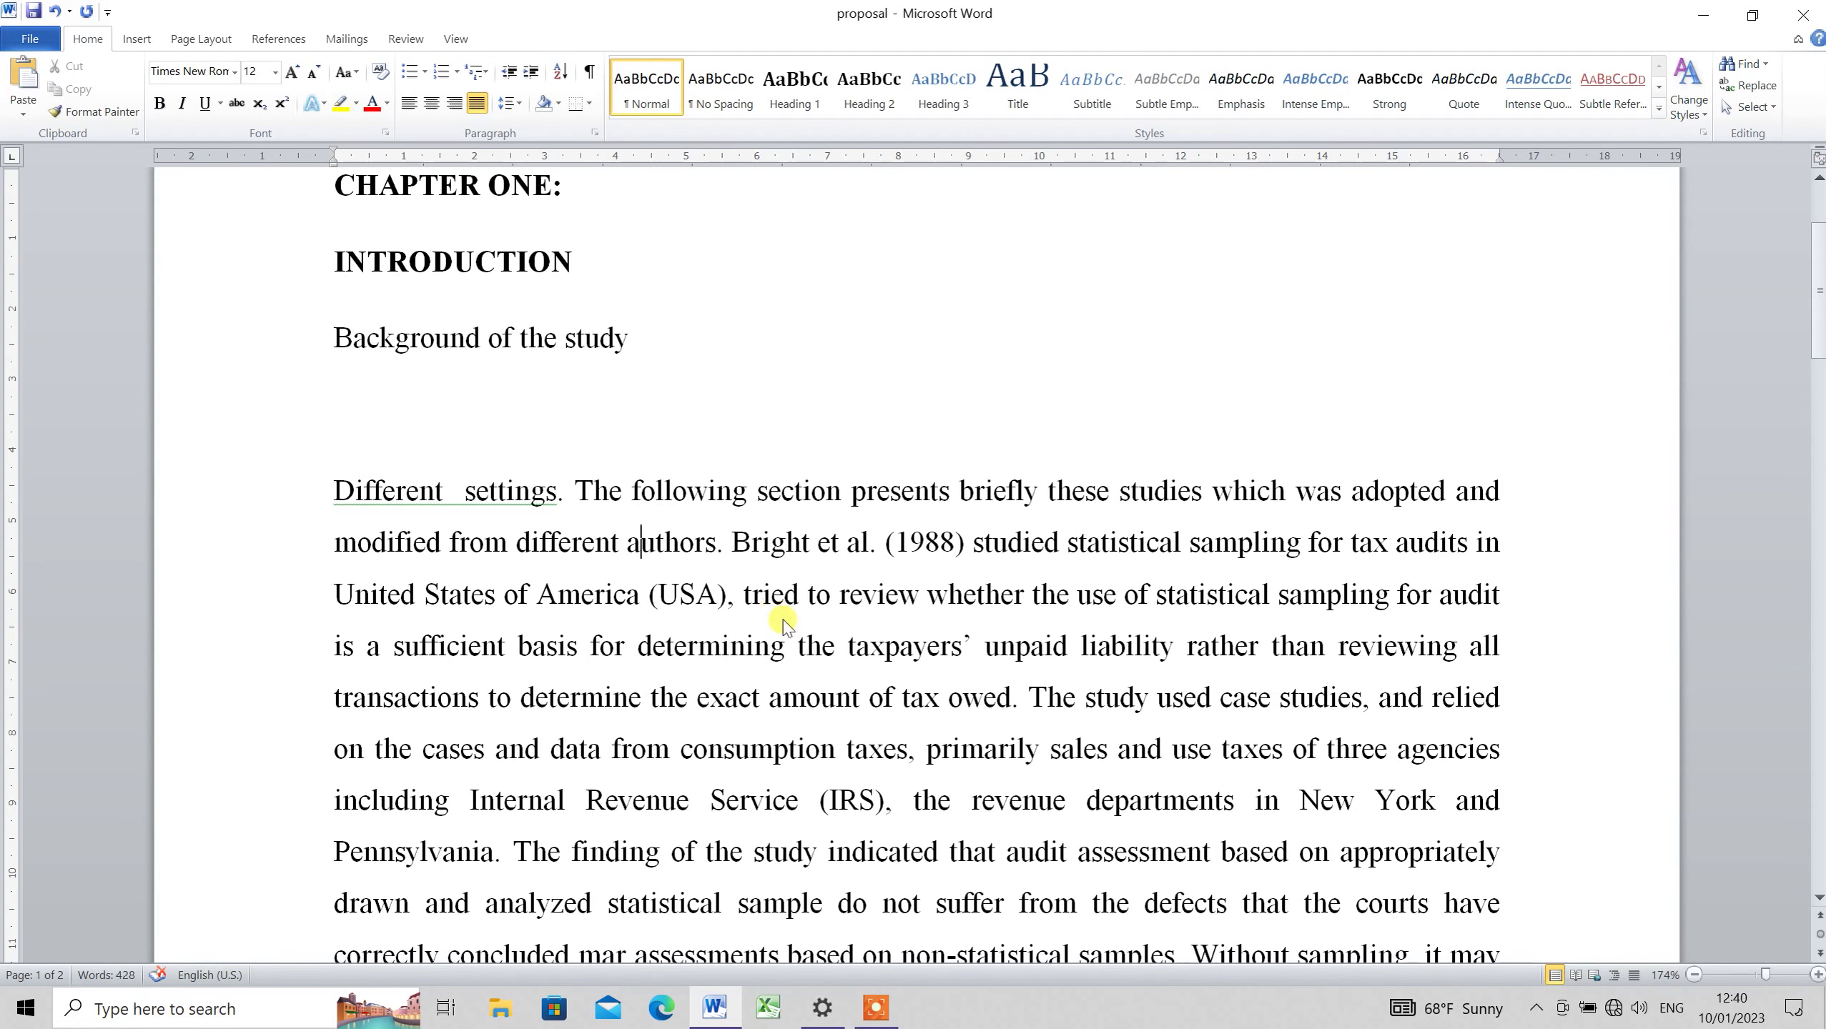
Undo the spacing, justification and font changes, and remove a stray typed letter
key(ctrl+z)
key(ctrl+z)
key(ctrl+z)
key(ctrl+z)
key(ctrl+z)
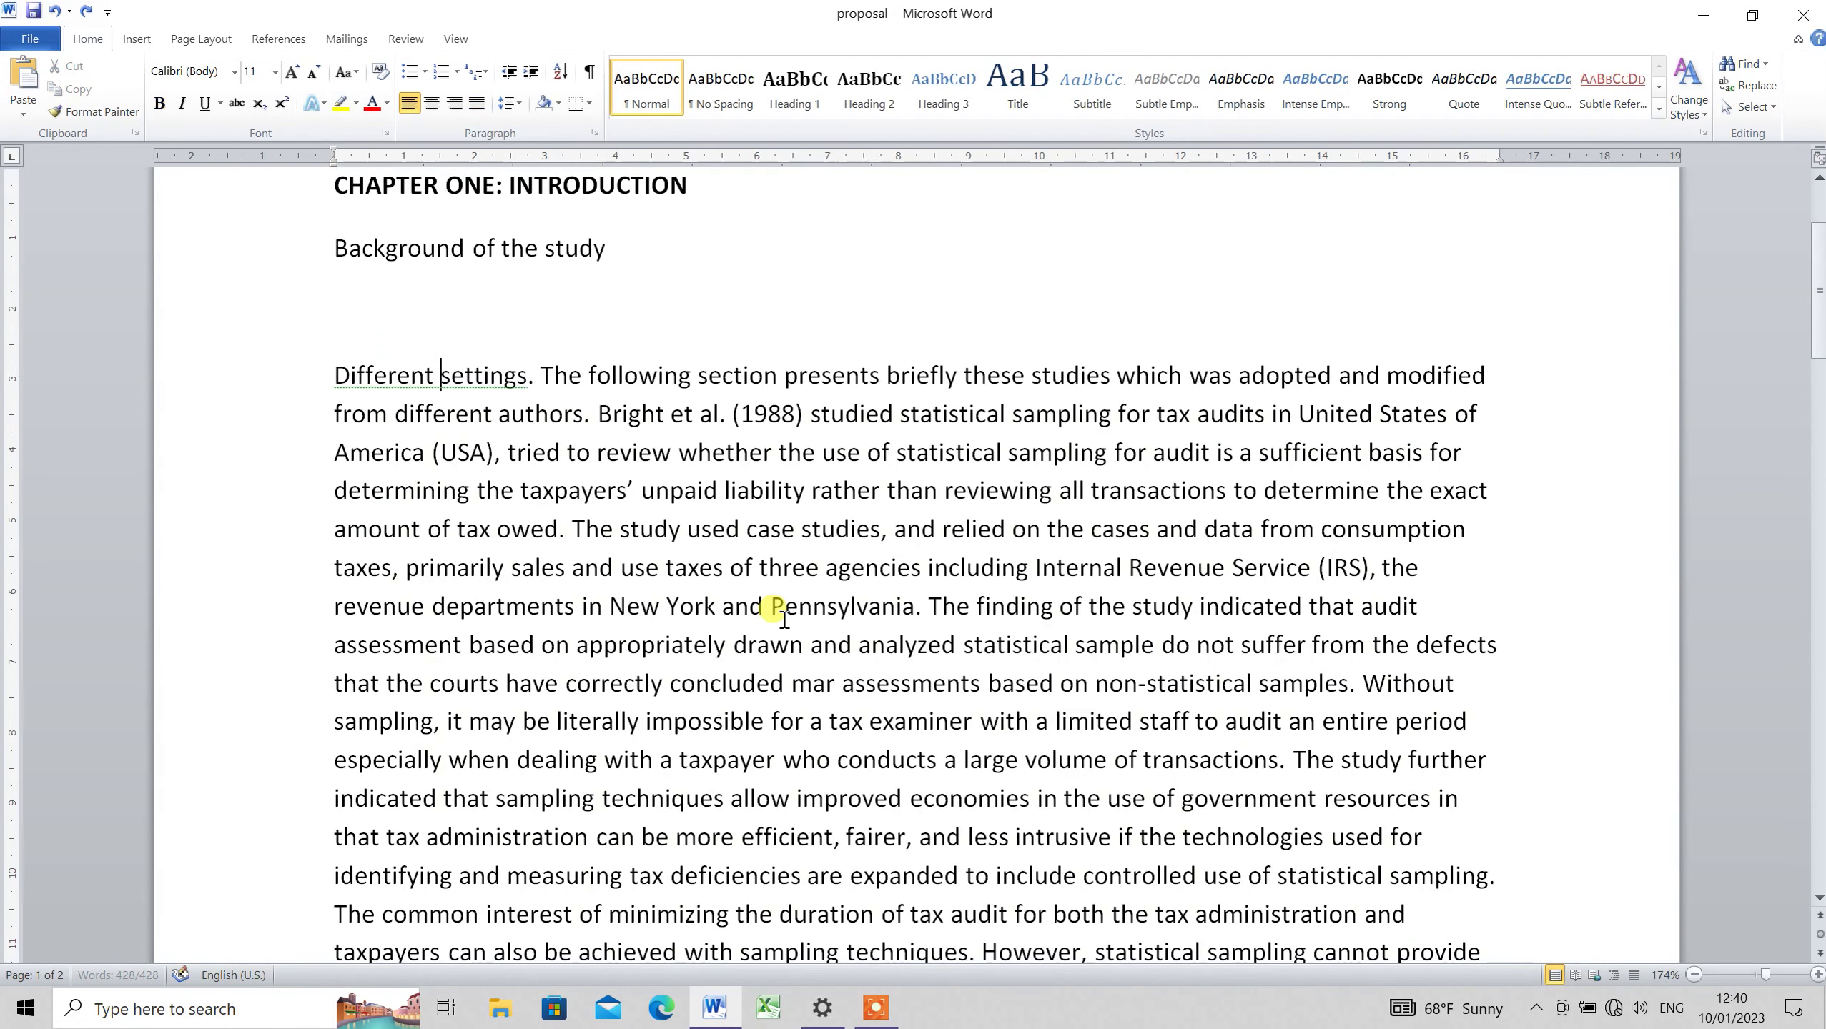
key(ctrl+z)
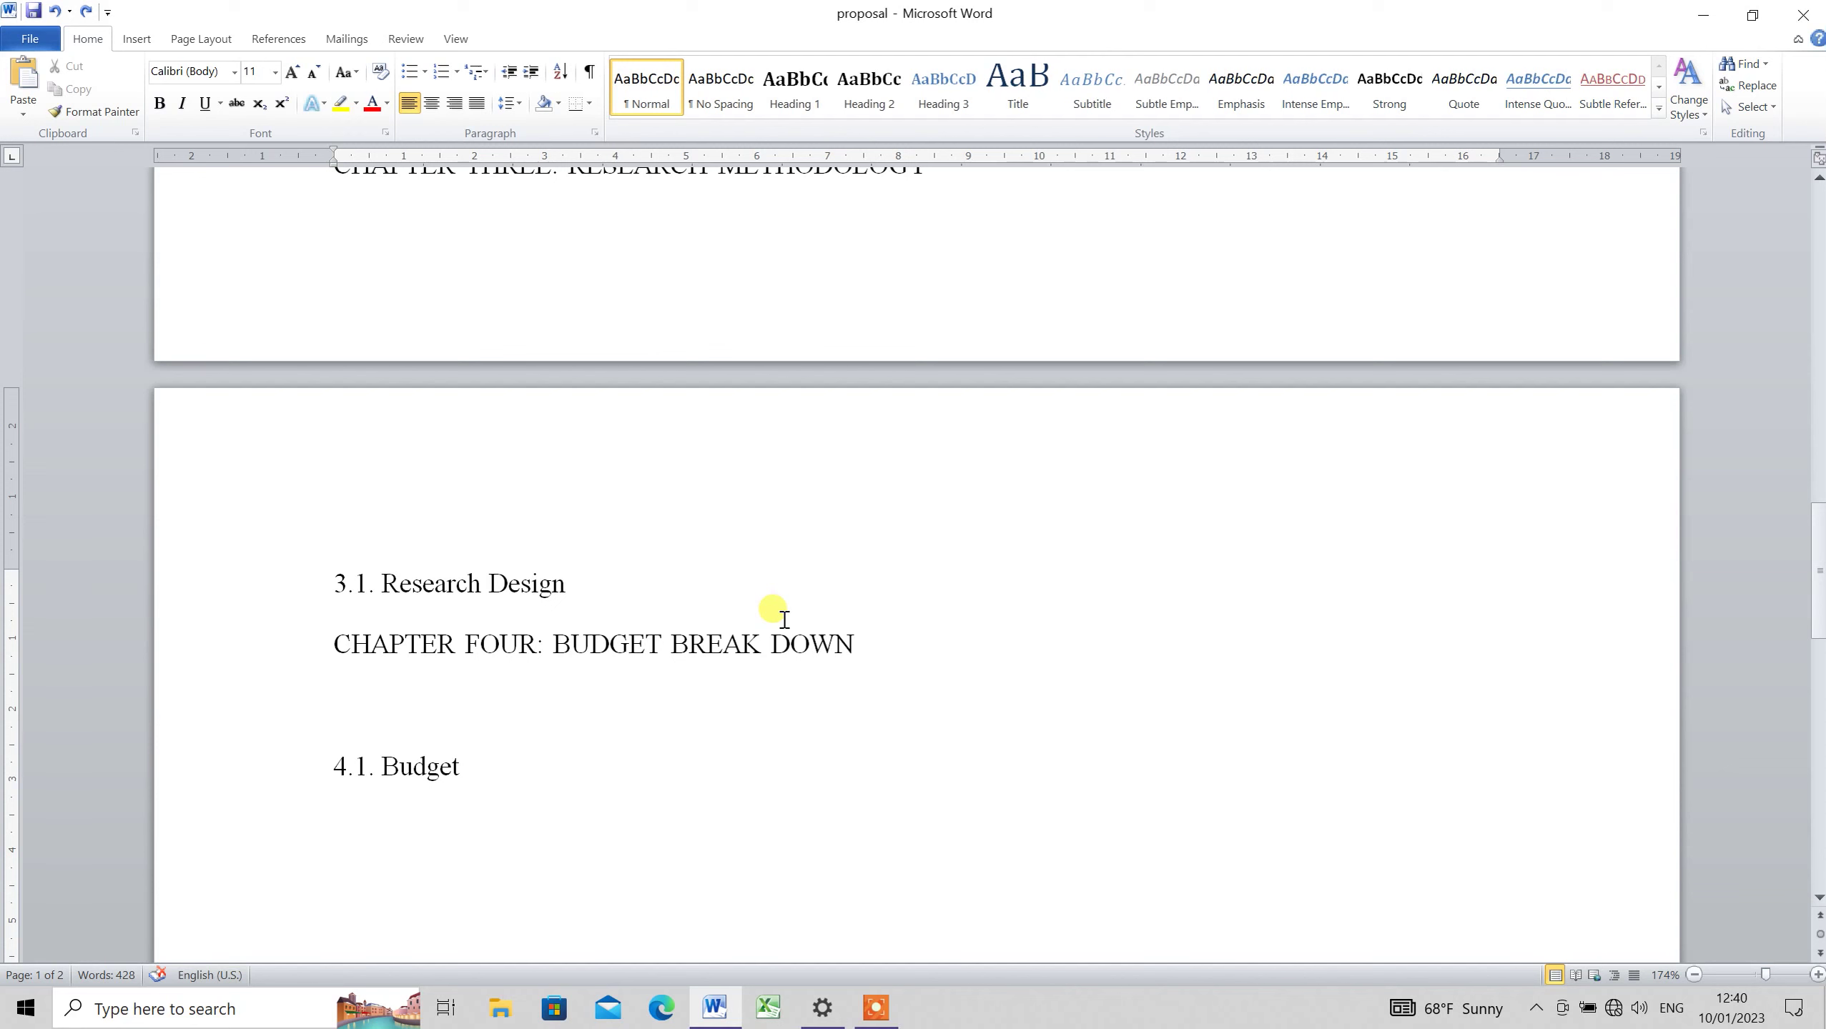
text(S)
key(ctrl+z)
key(ctrl+z)
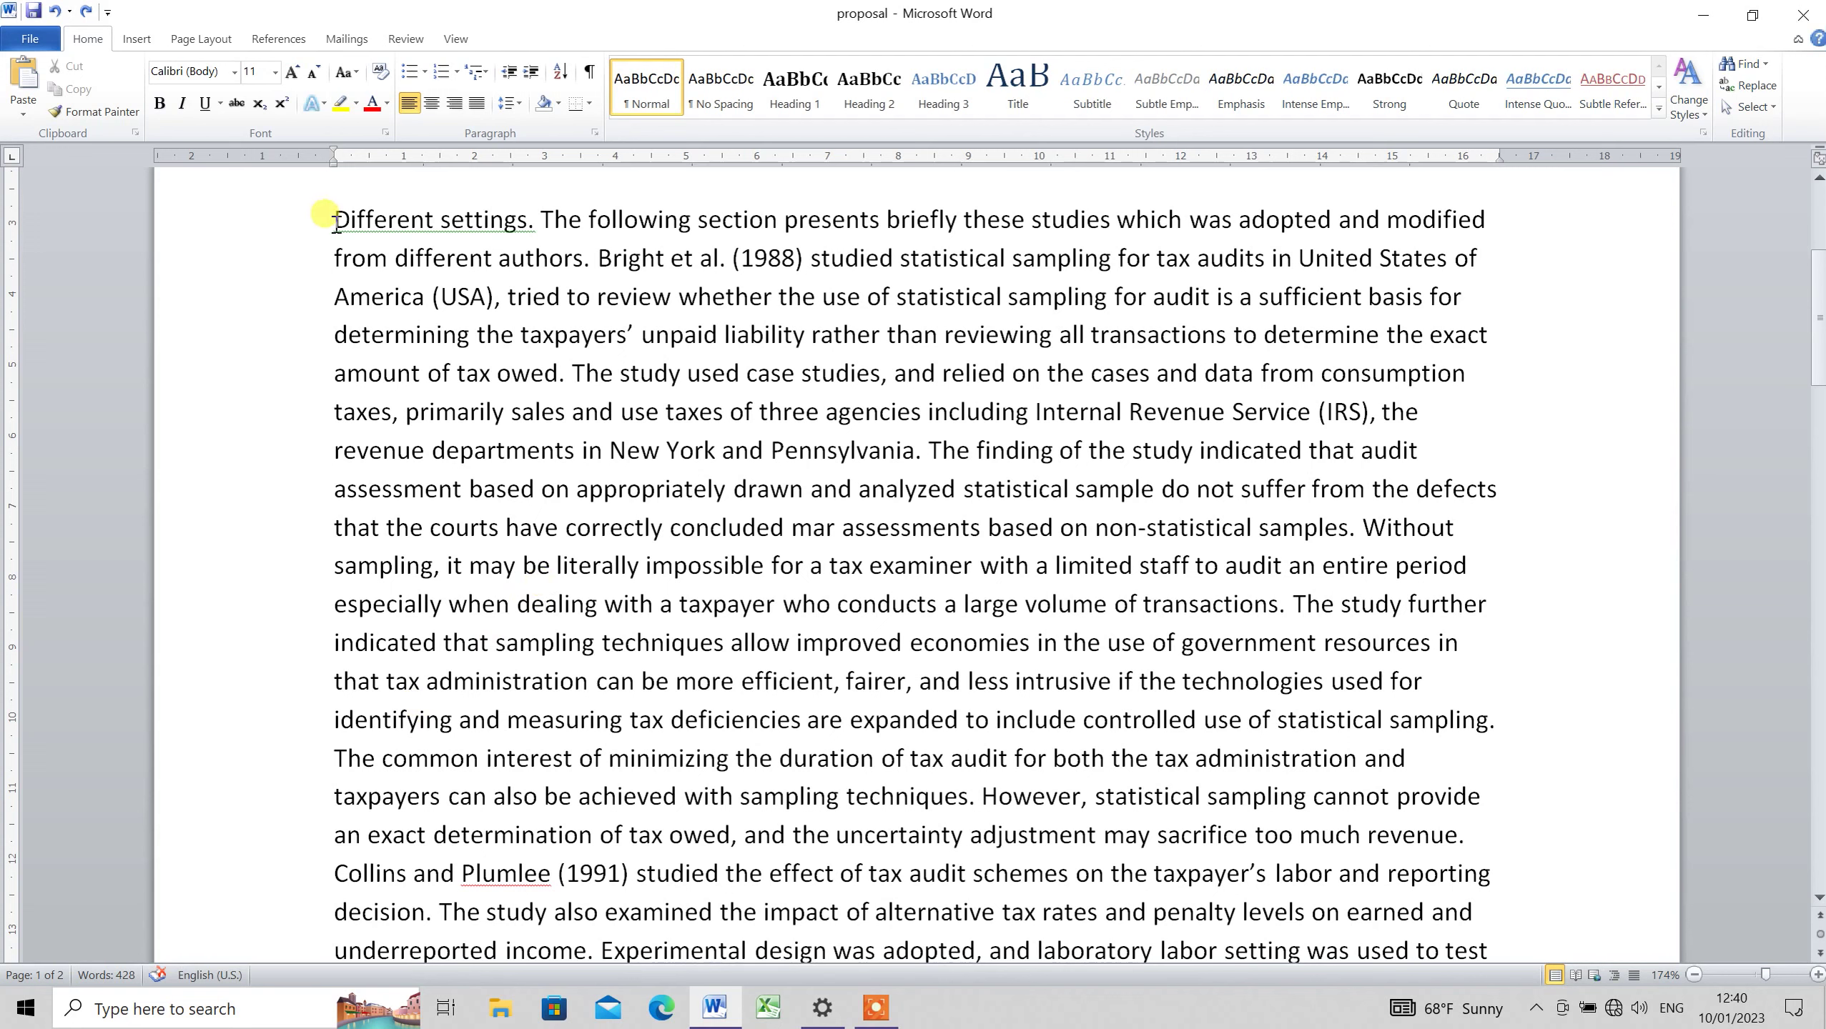
drag(334, 220, 1318, 511)
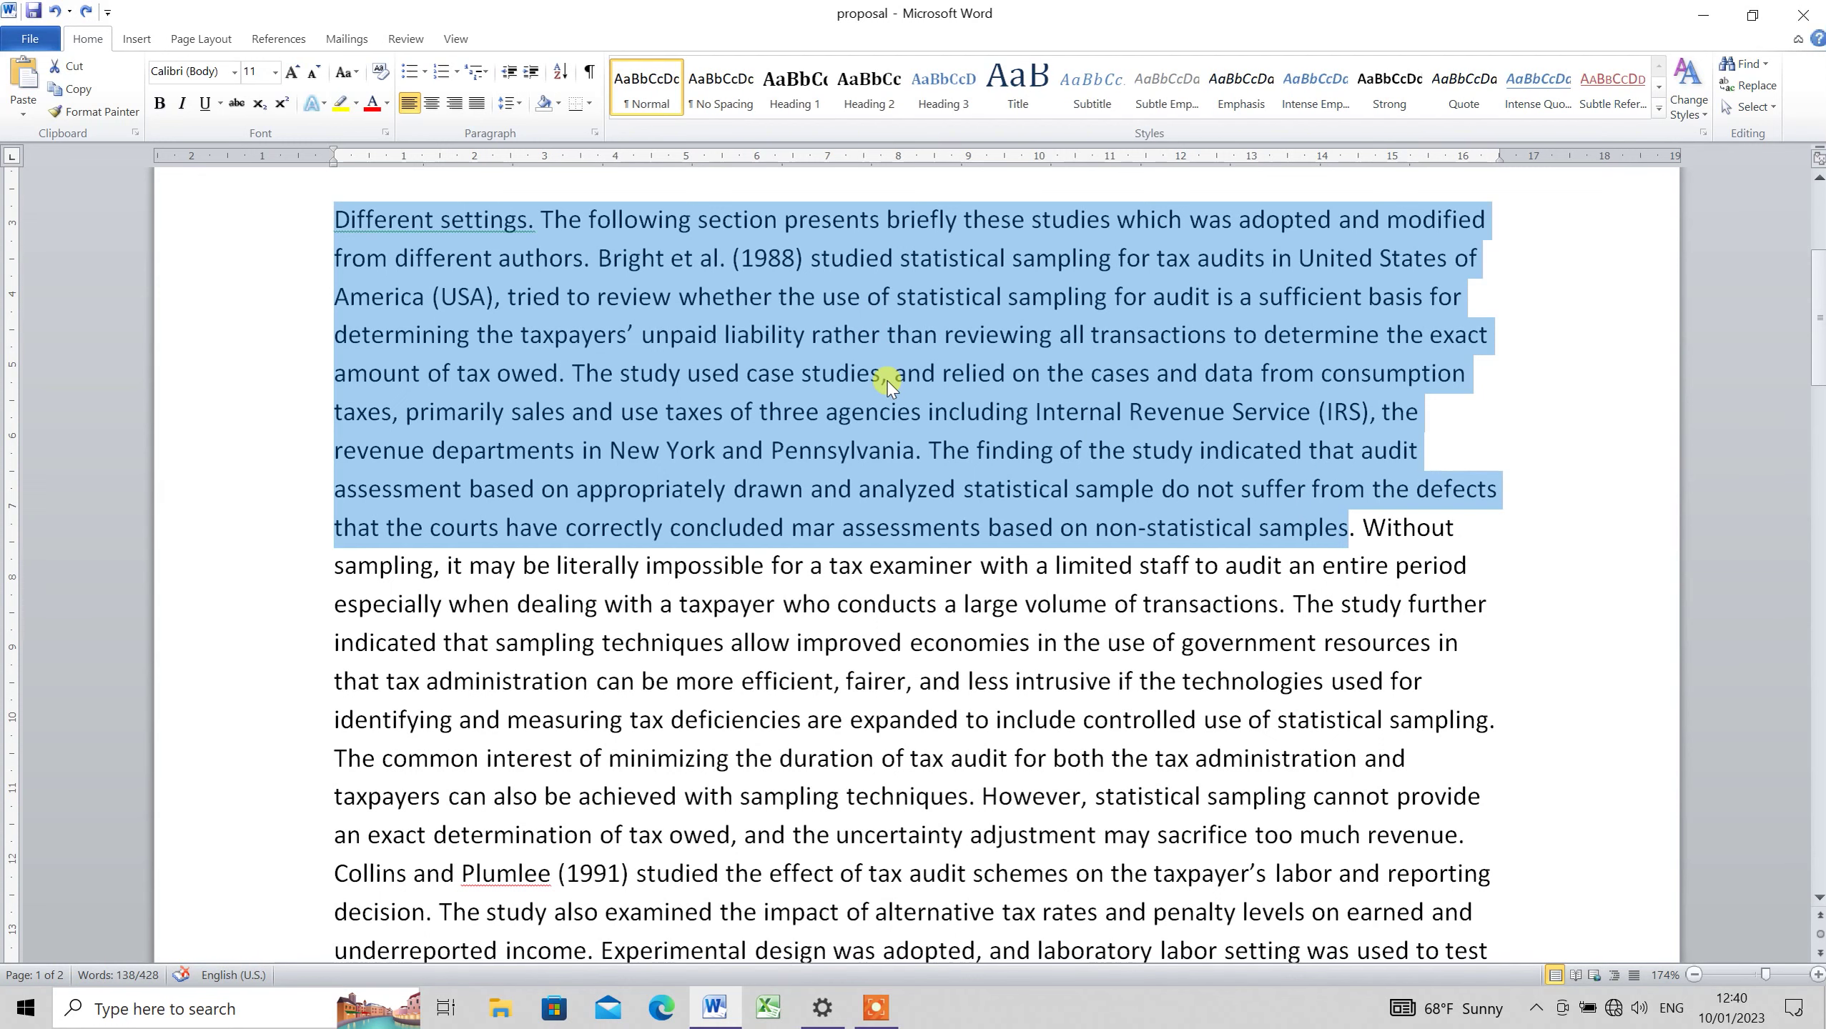
click(829, 721)
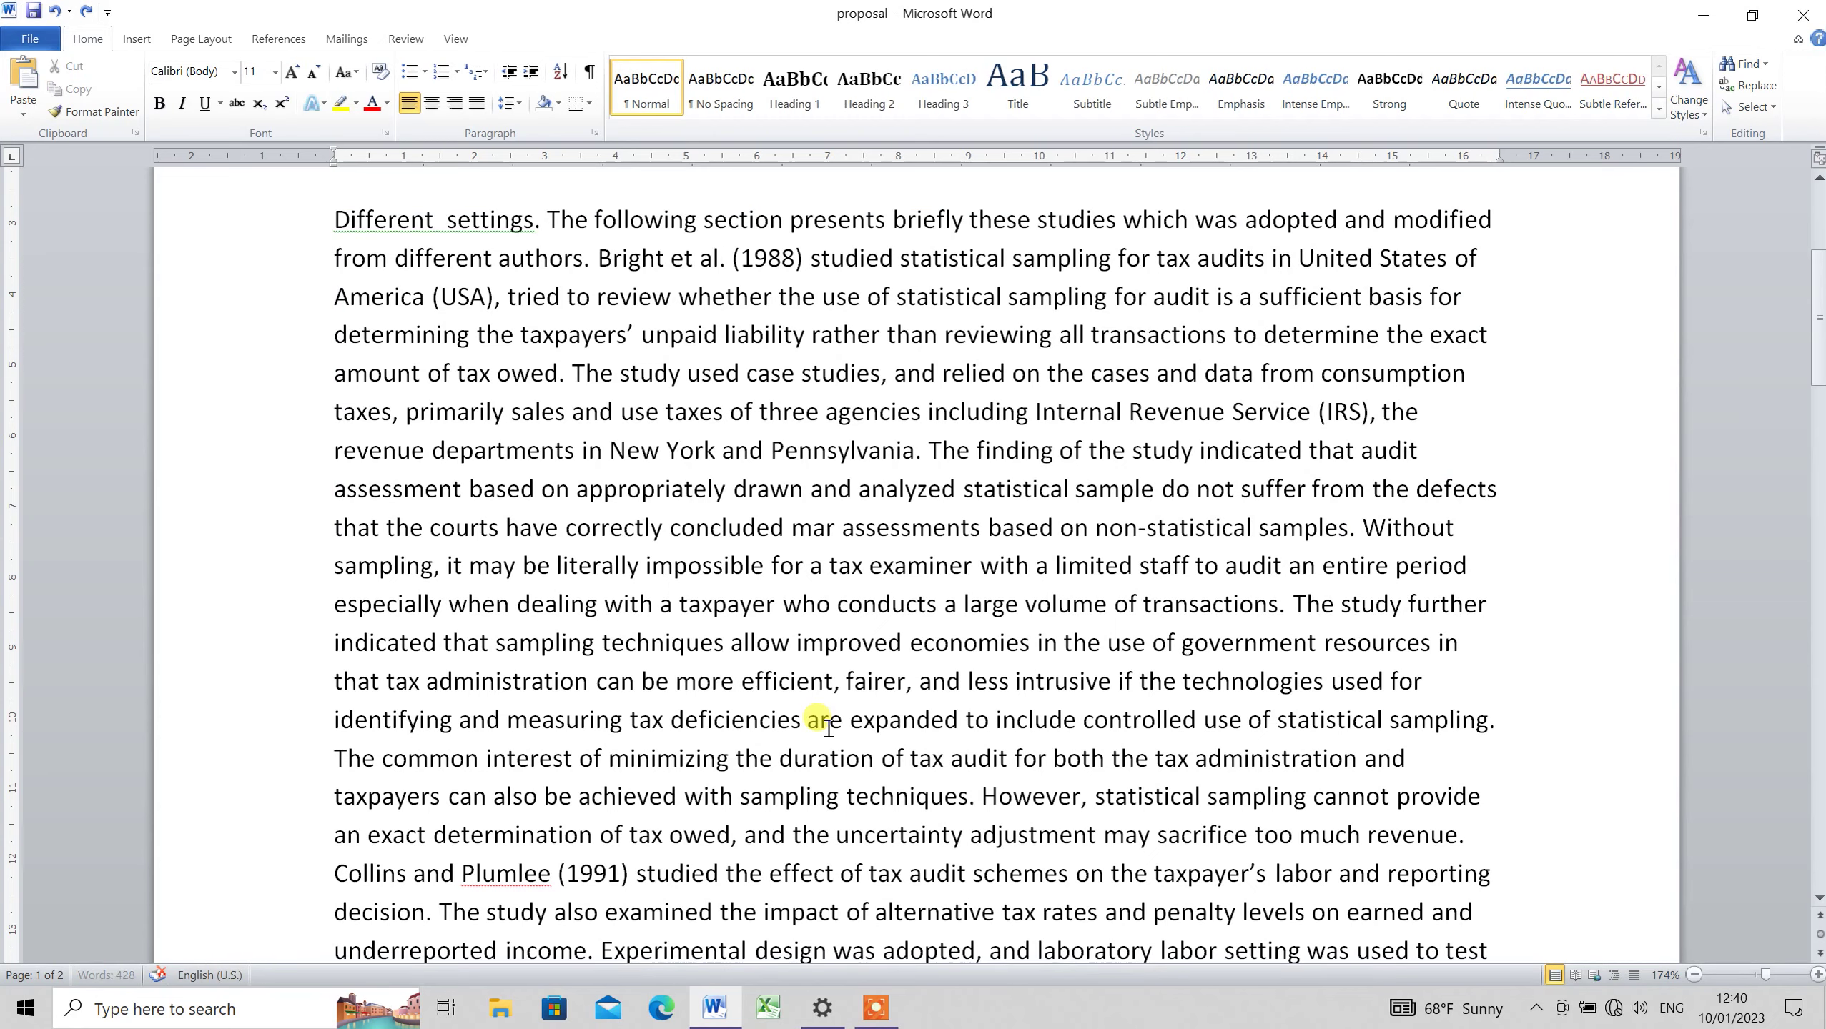
Redo the formatting, make the words from 'Different' to 'Bright' red, and paste the headings above
key(ctrl+y)
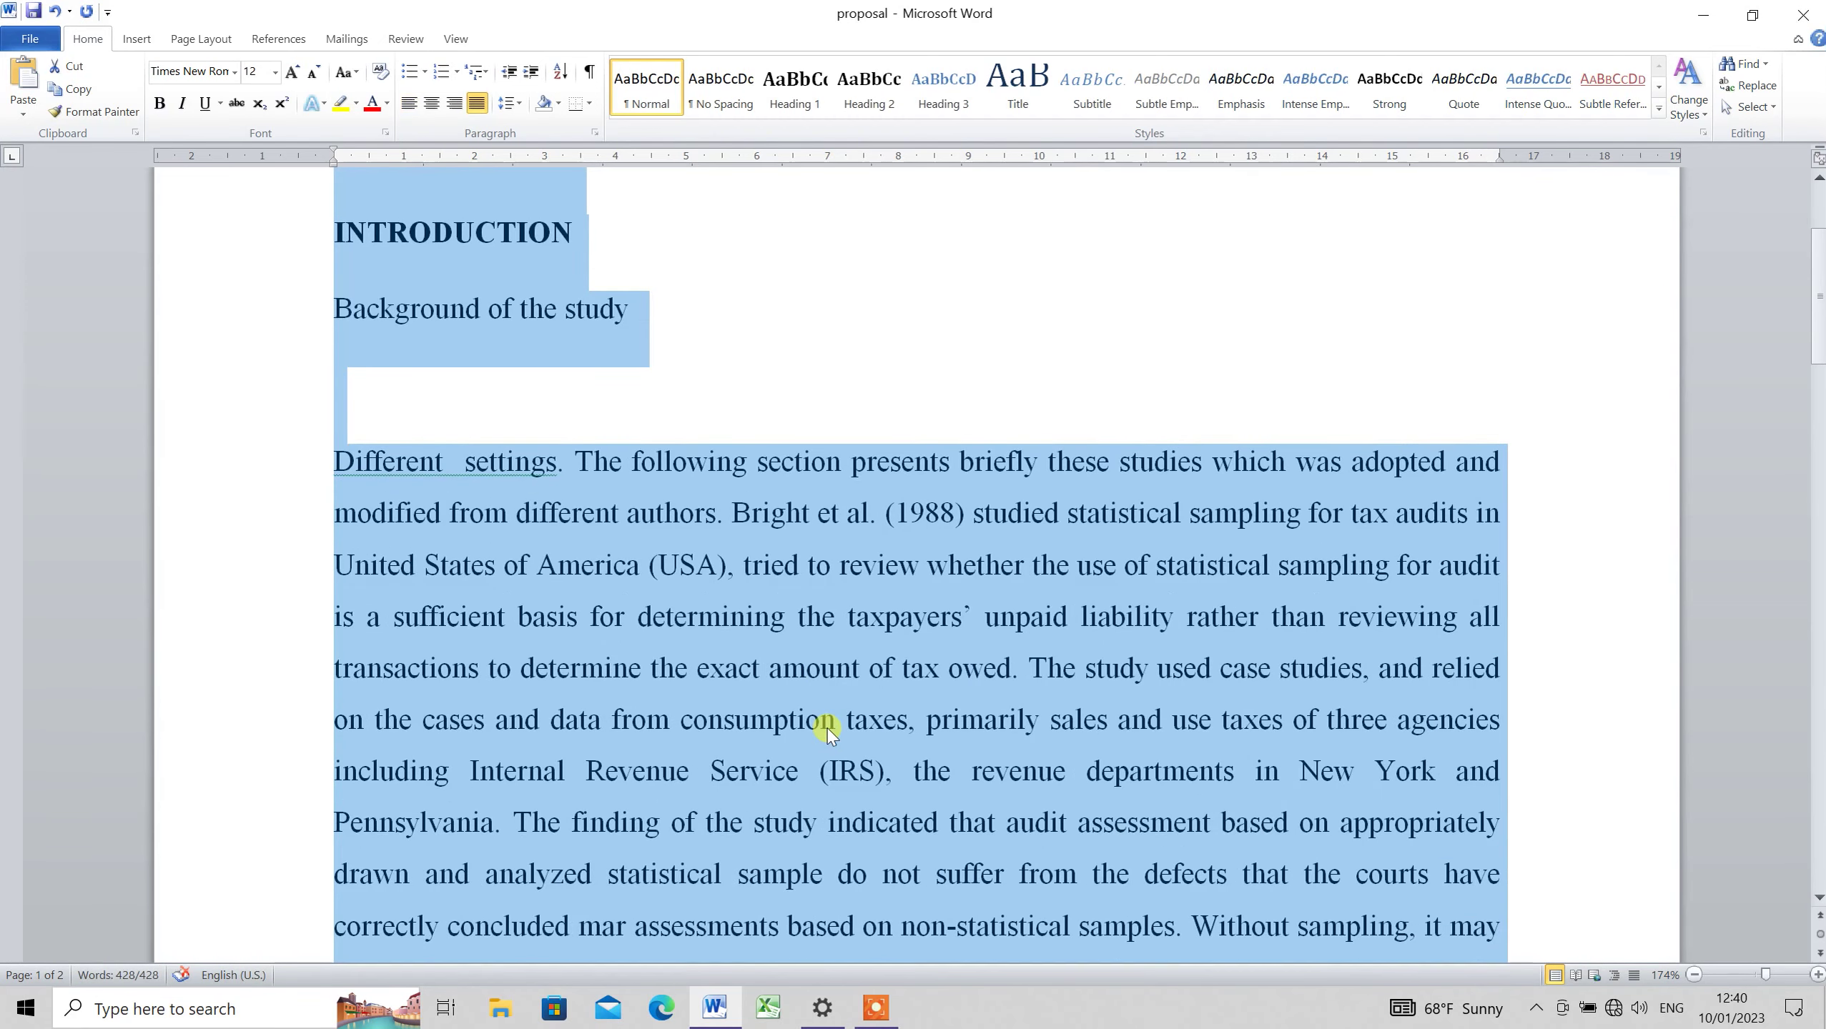
click(421, 395)
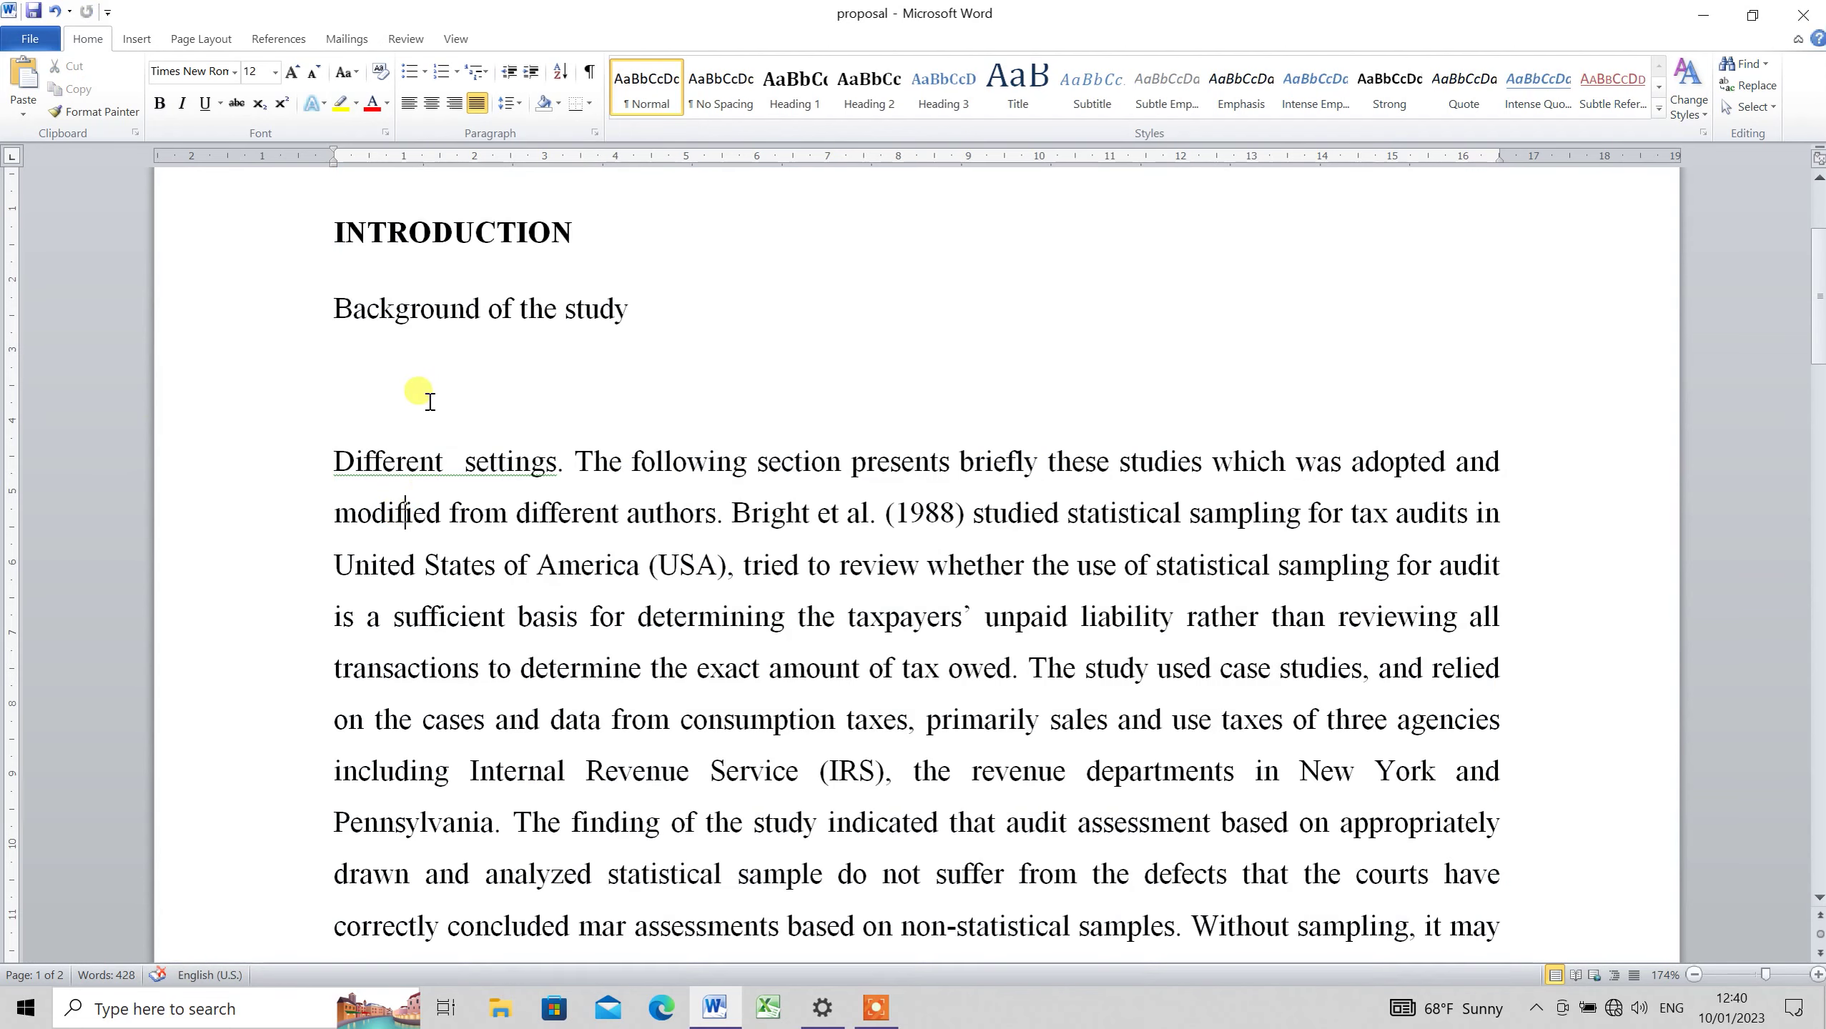
drag(334, 458, 815, 514)
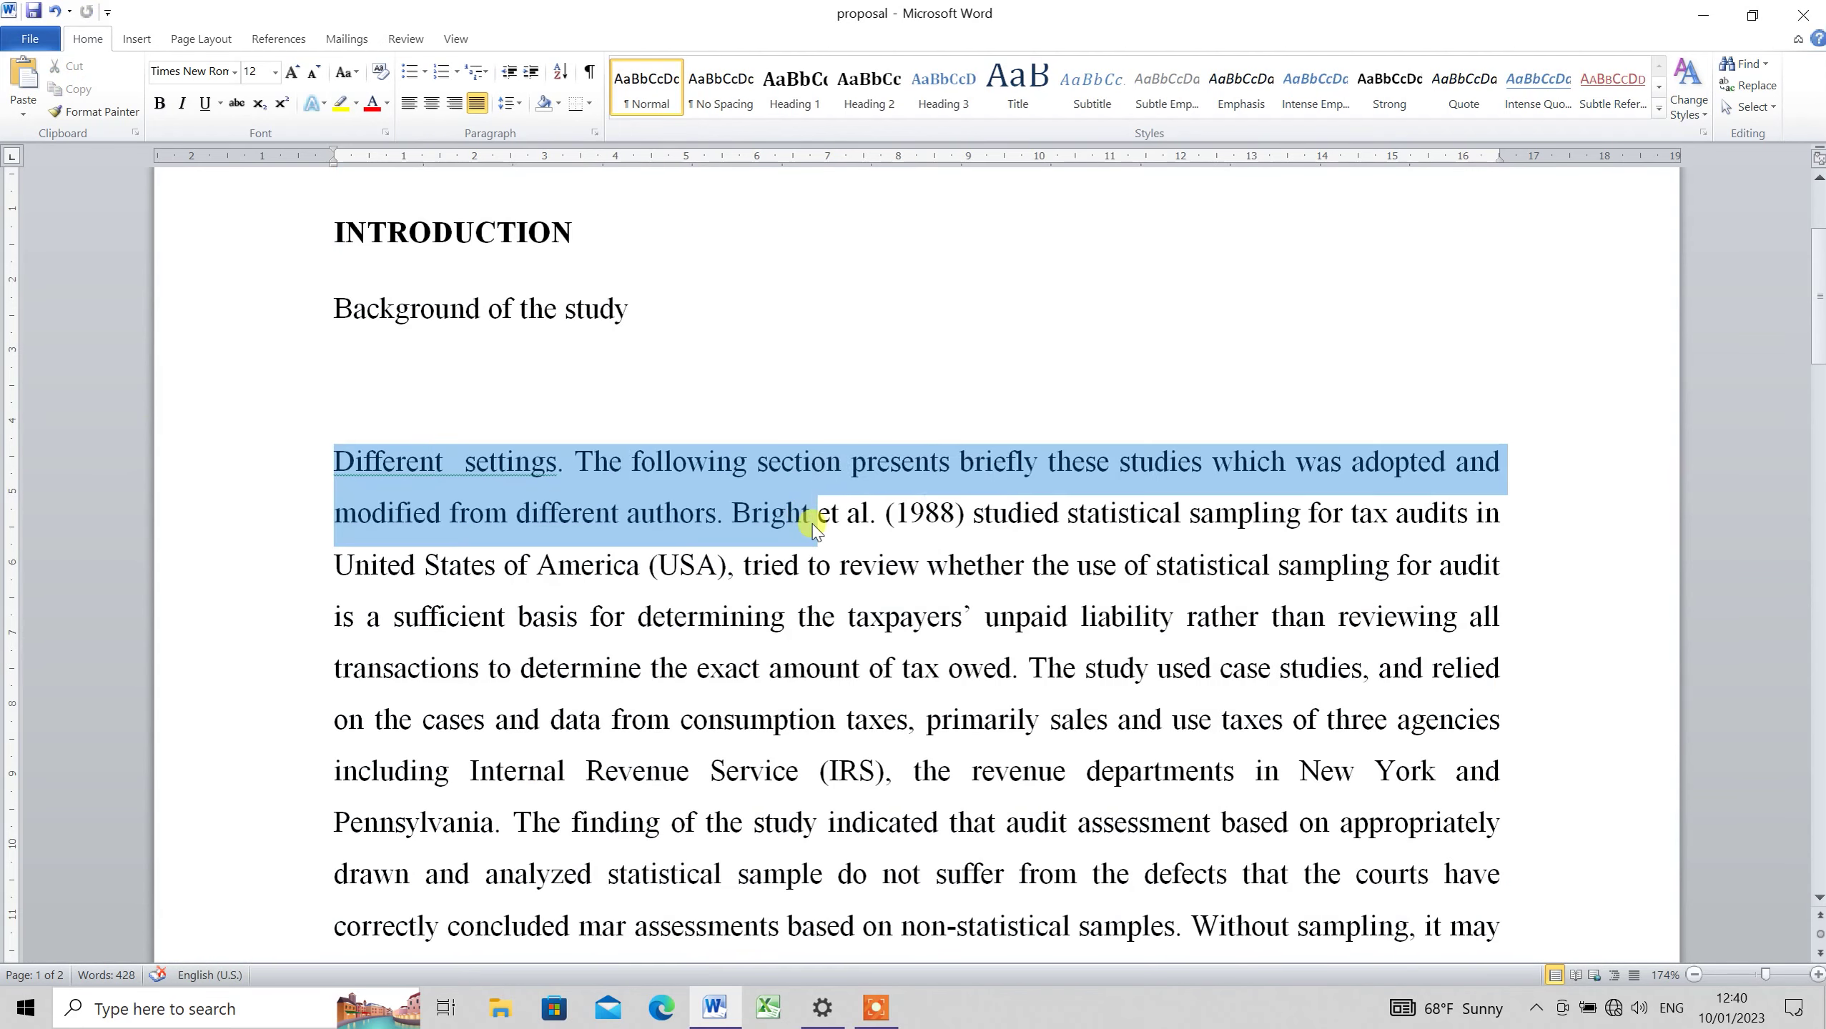
click(371, 103)
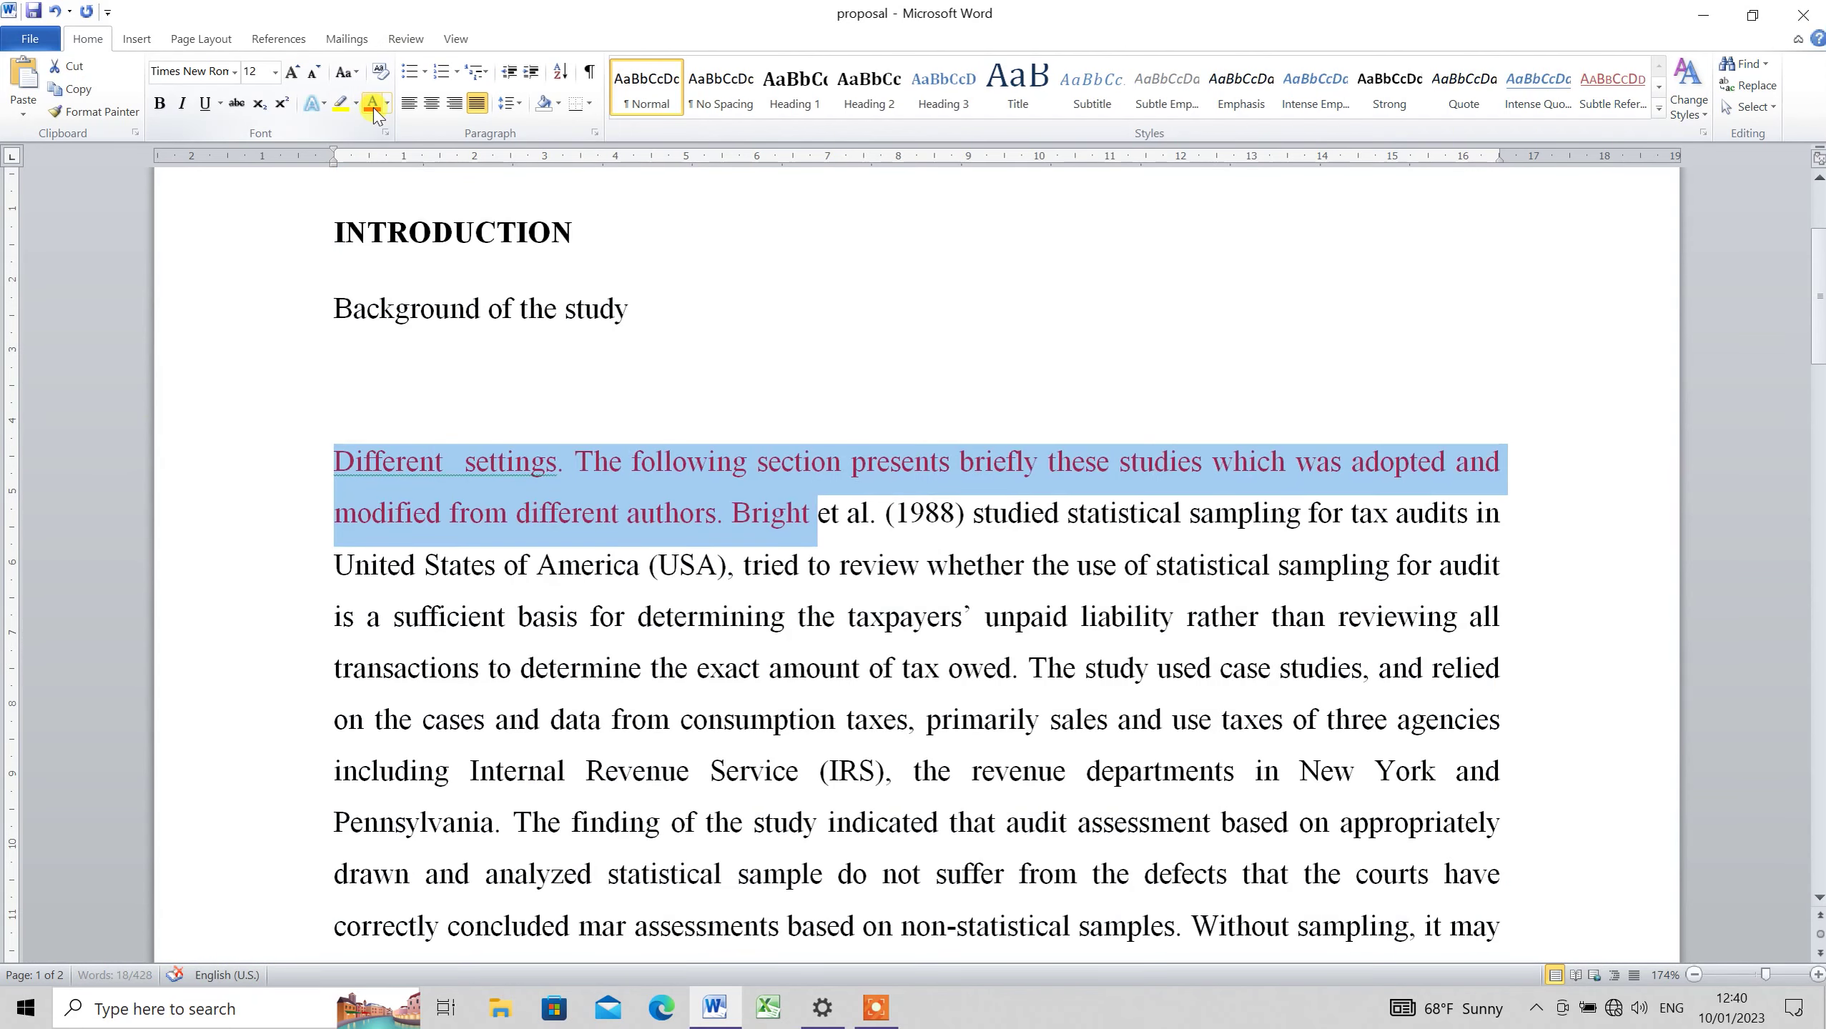
click(394, 400)
key(ctrl+v)
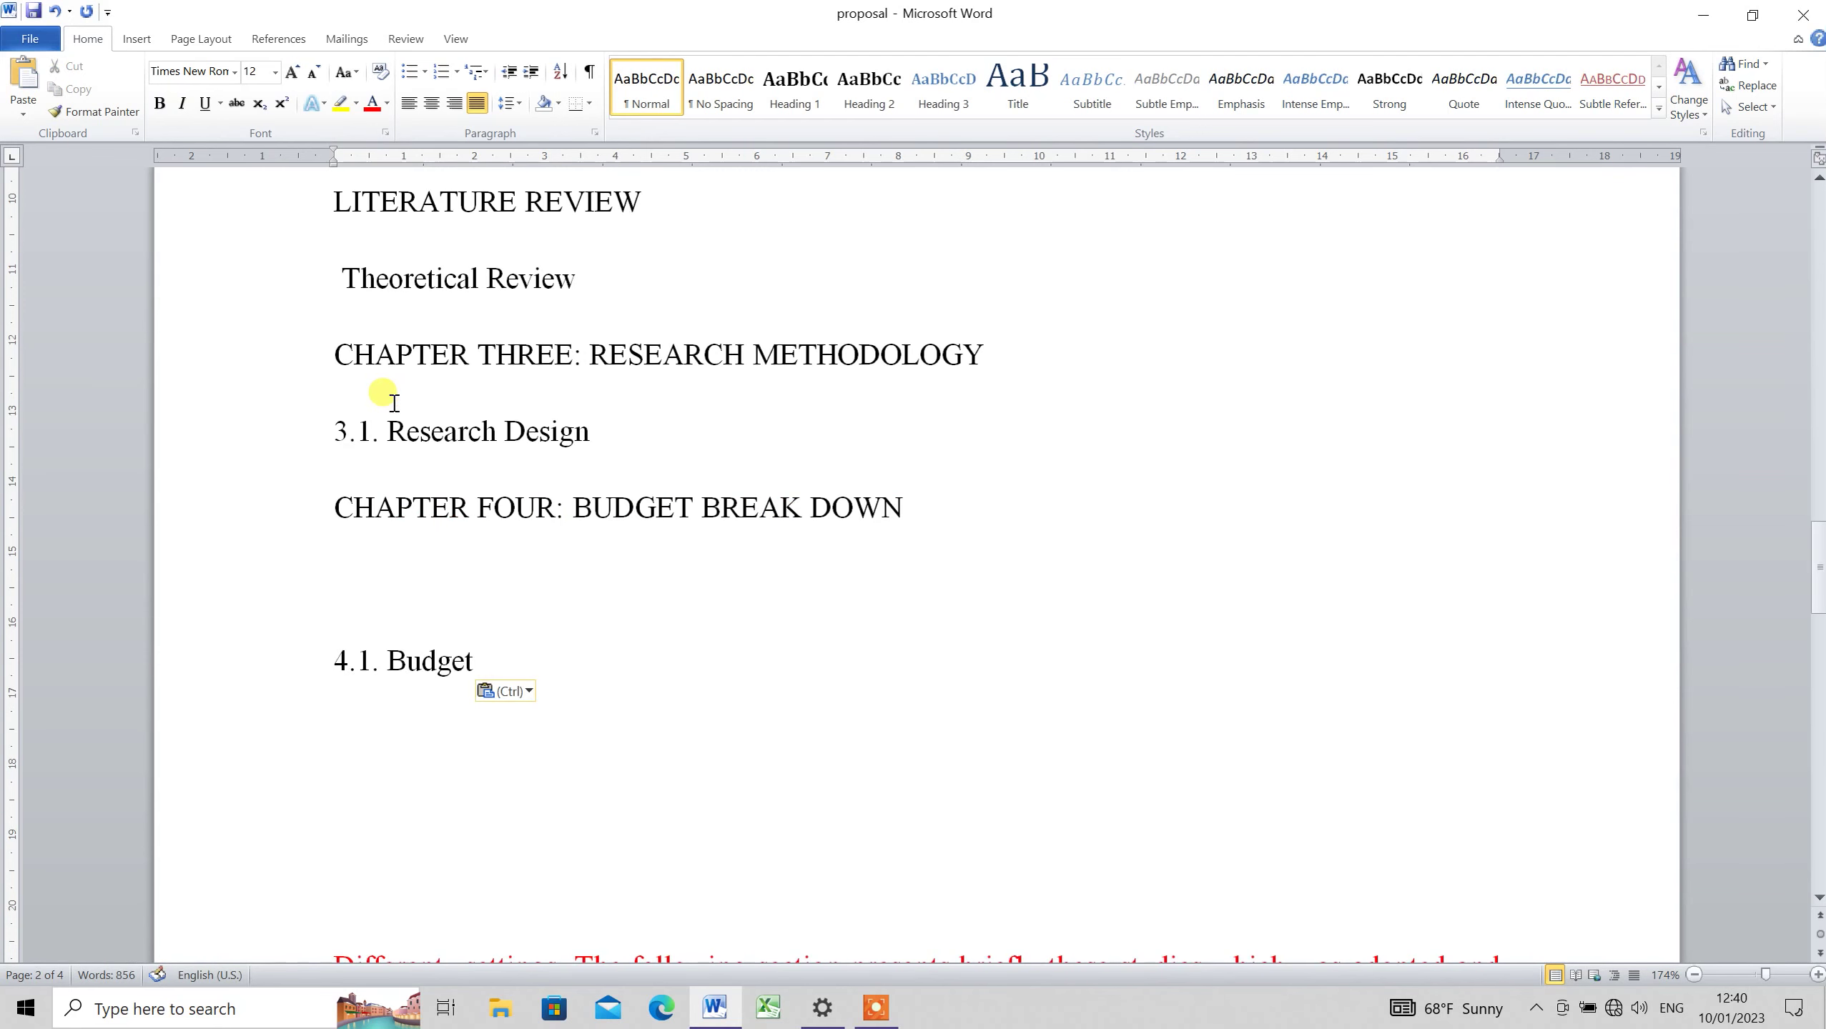
Undo back to the original text and copy the first paragraph through 'Pennsylvania.'
key(ctrl+z)
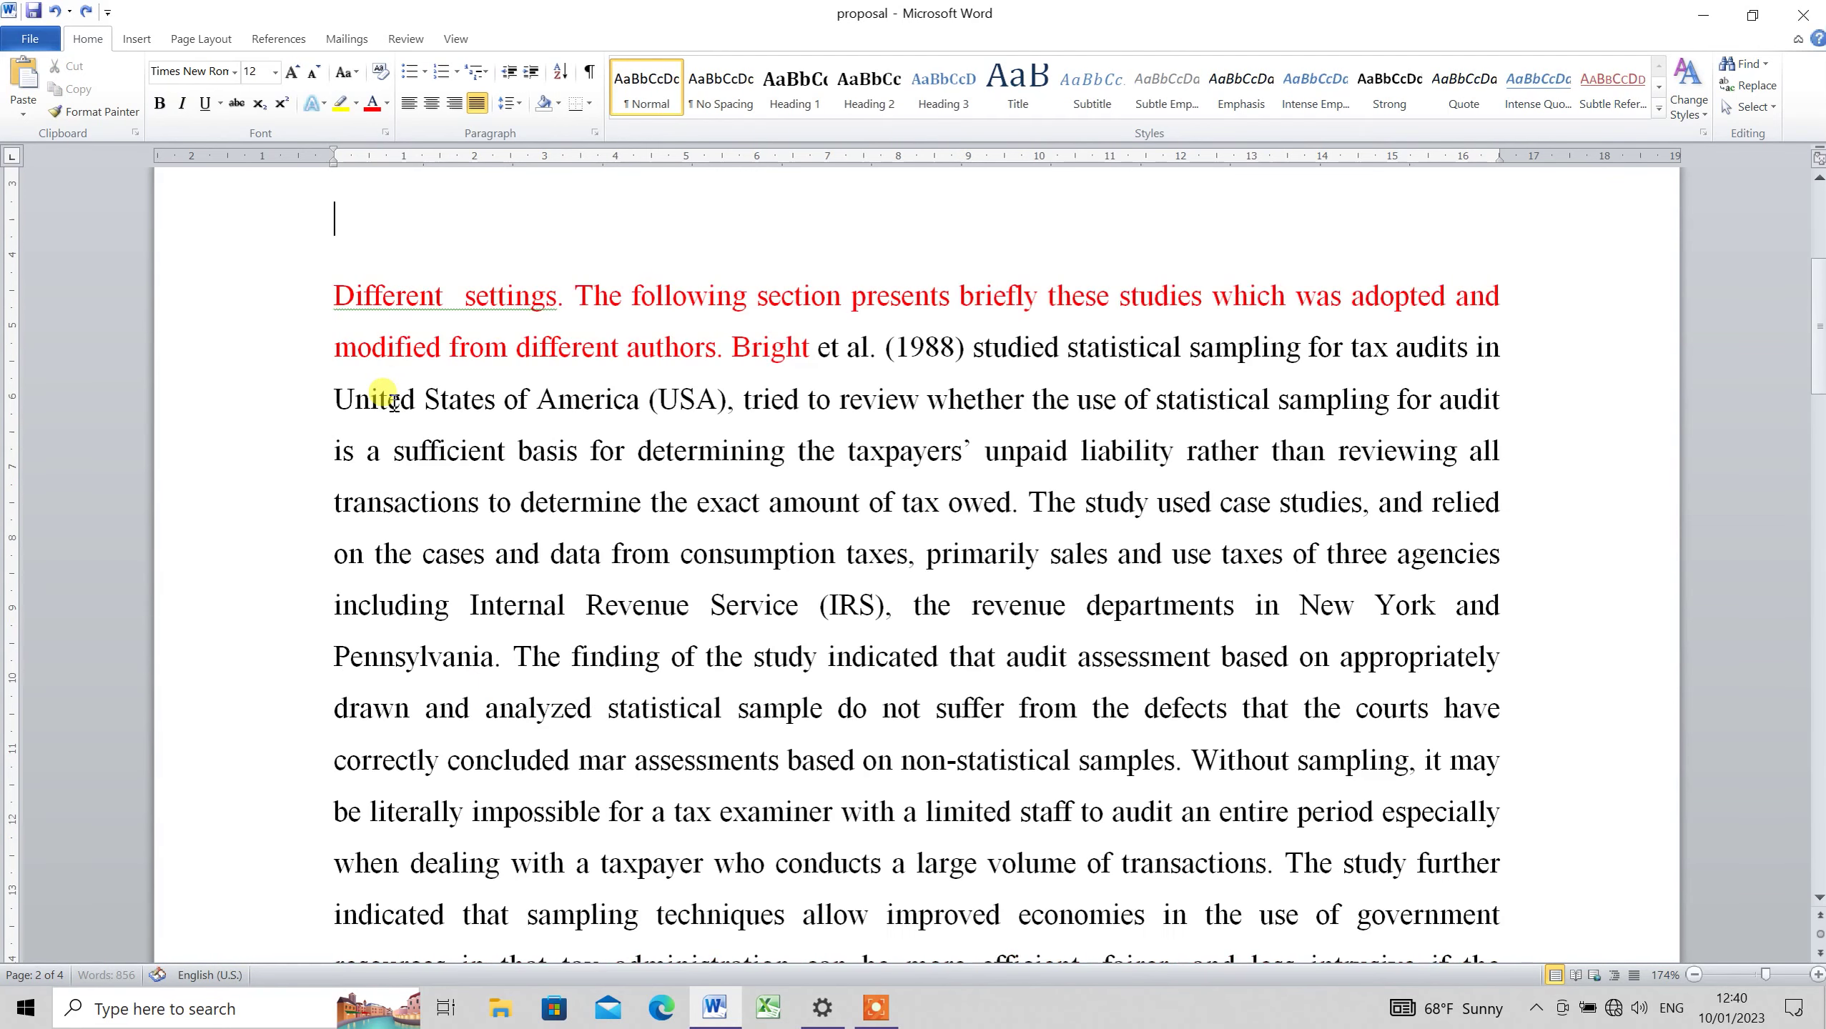
key(ctrl+z)
key(ctrl+z)
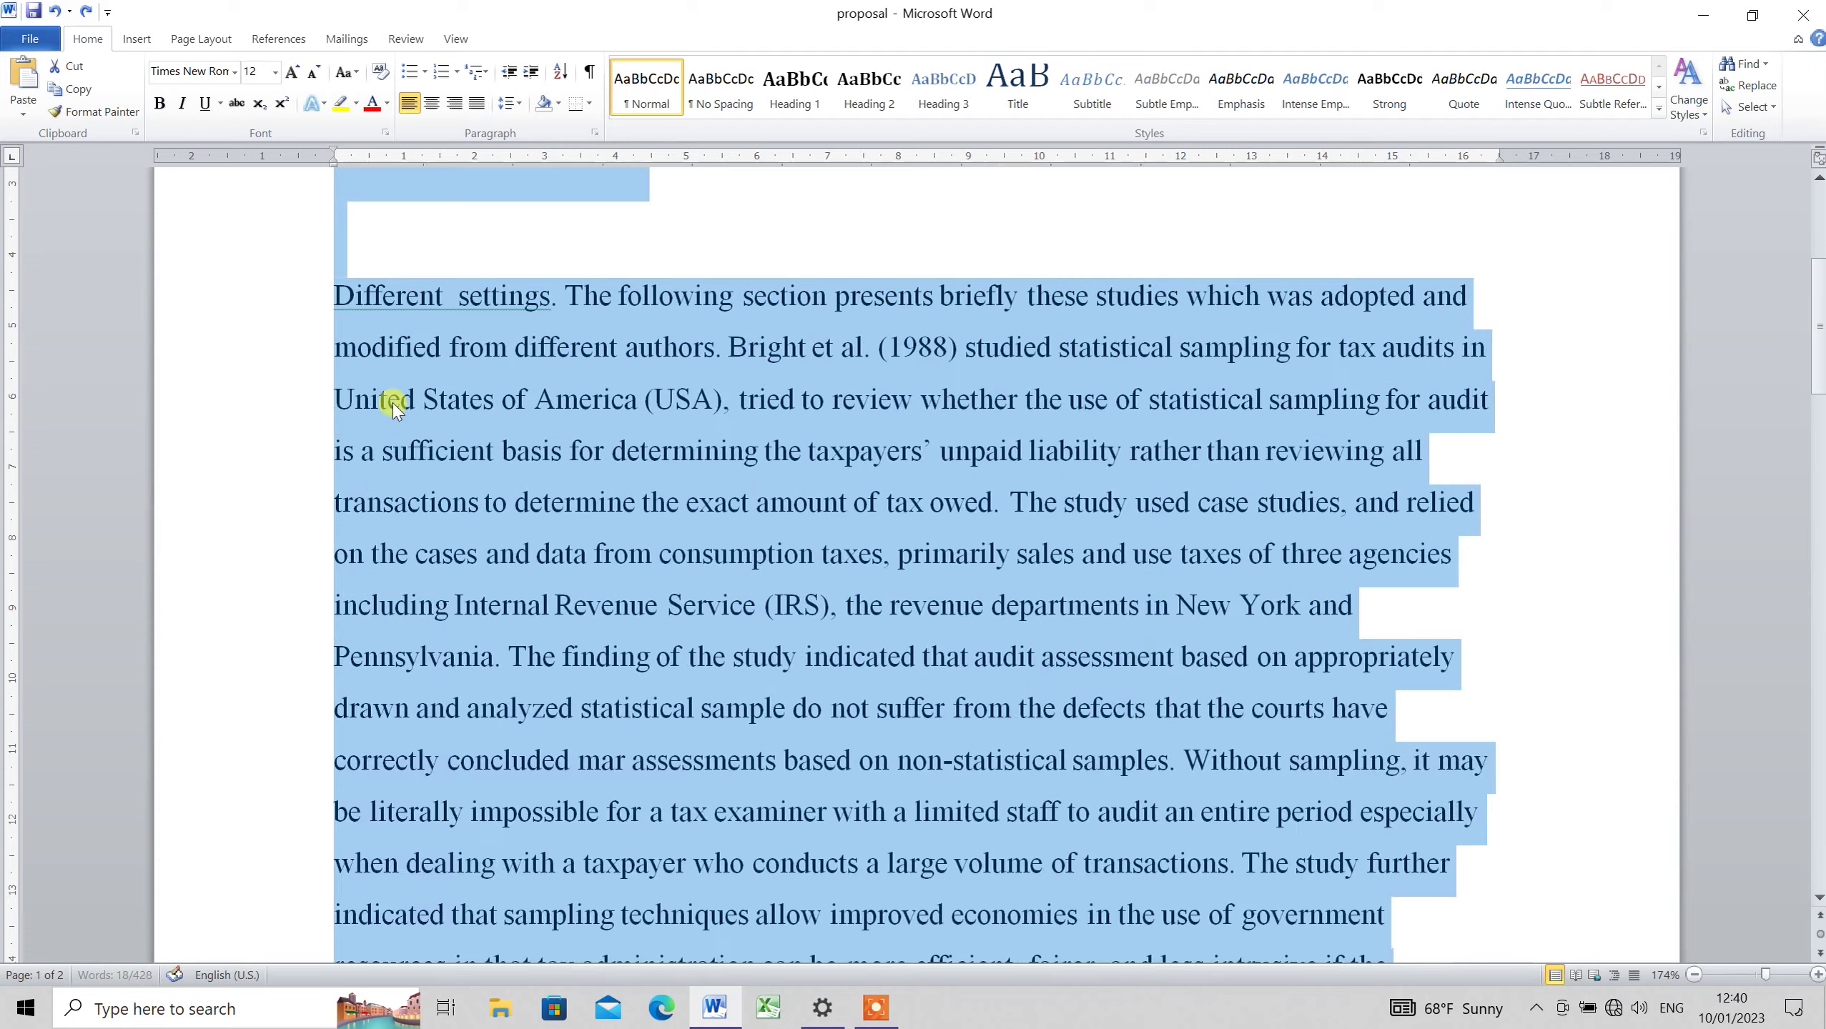
key(ctrl+z)
key(ctrl+z)
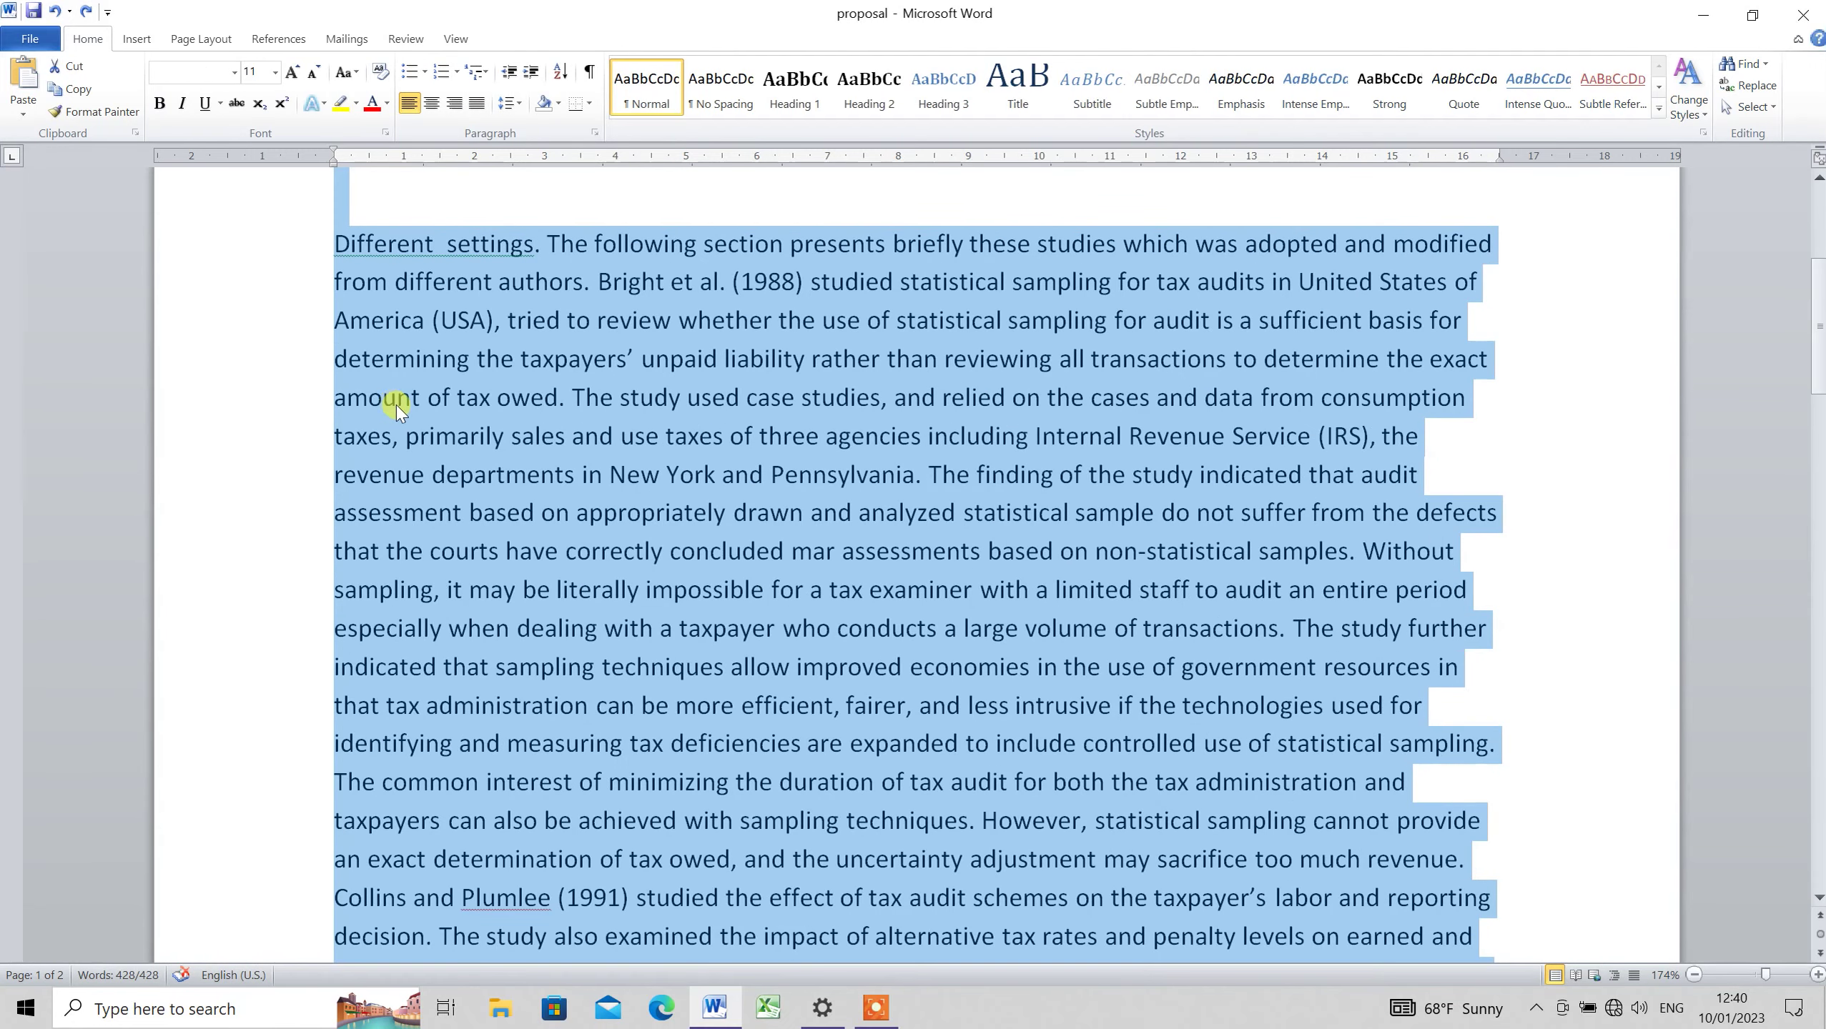
click(466, 394)
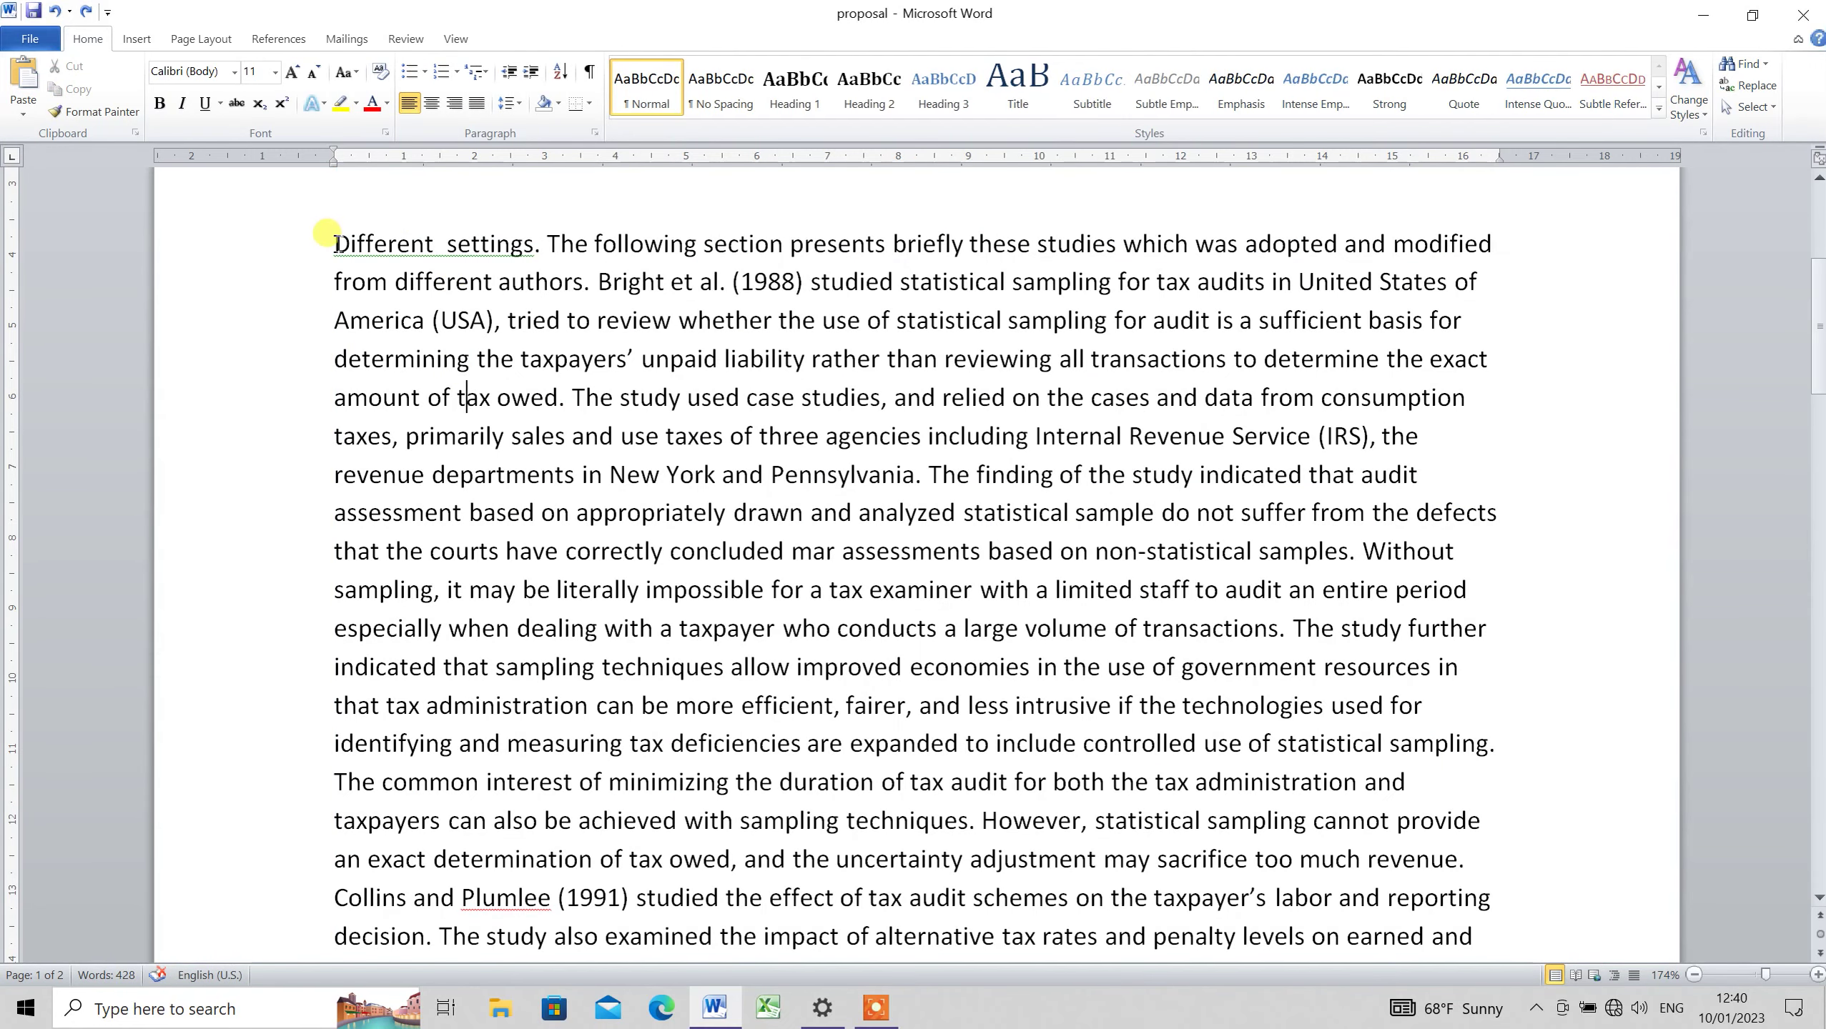
drag(326, 234, 921, 472)
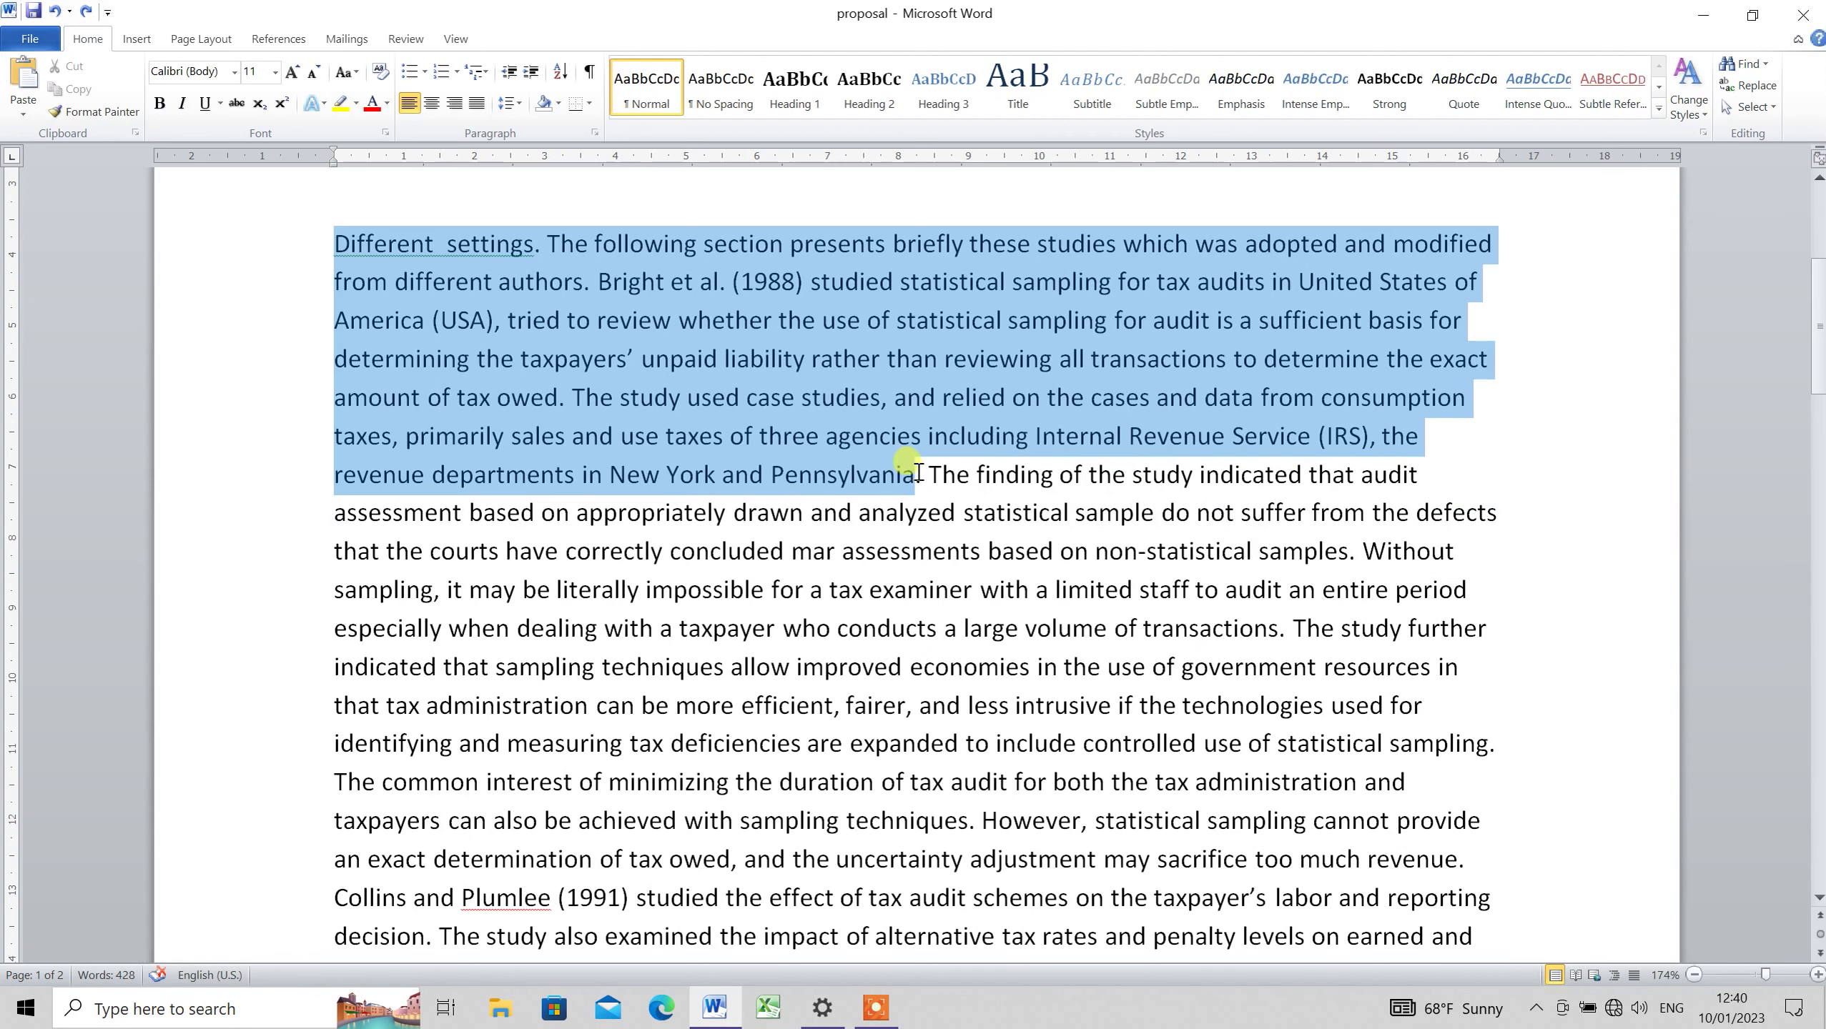
right_click(825, 346)
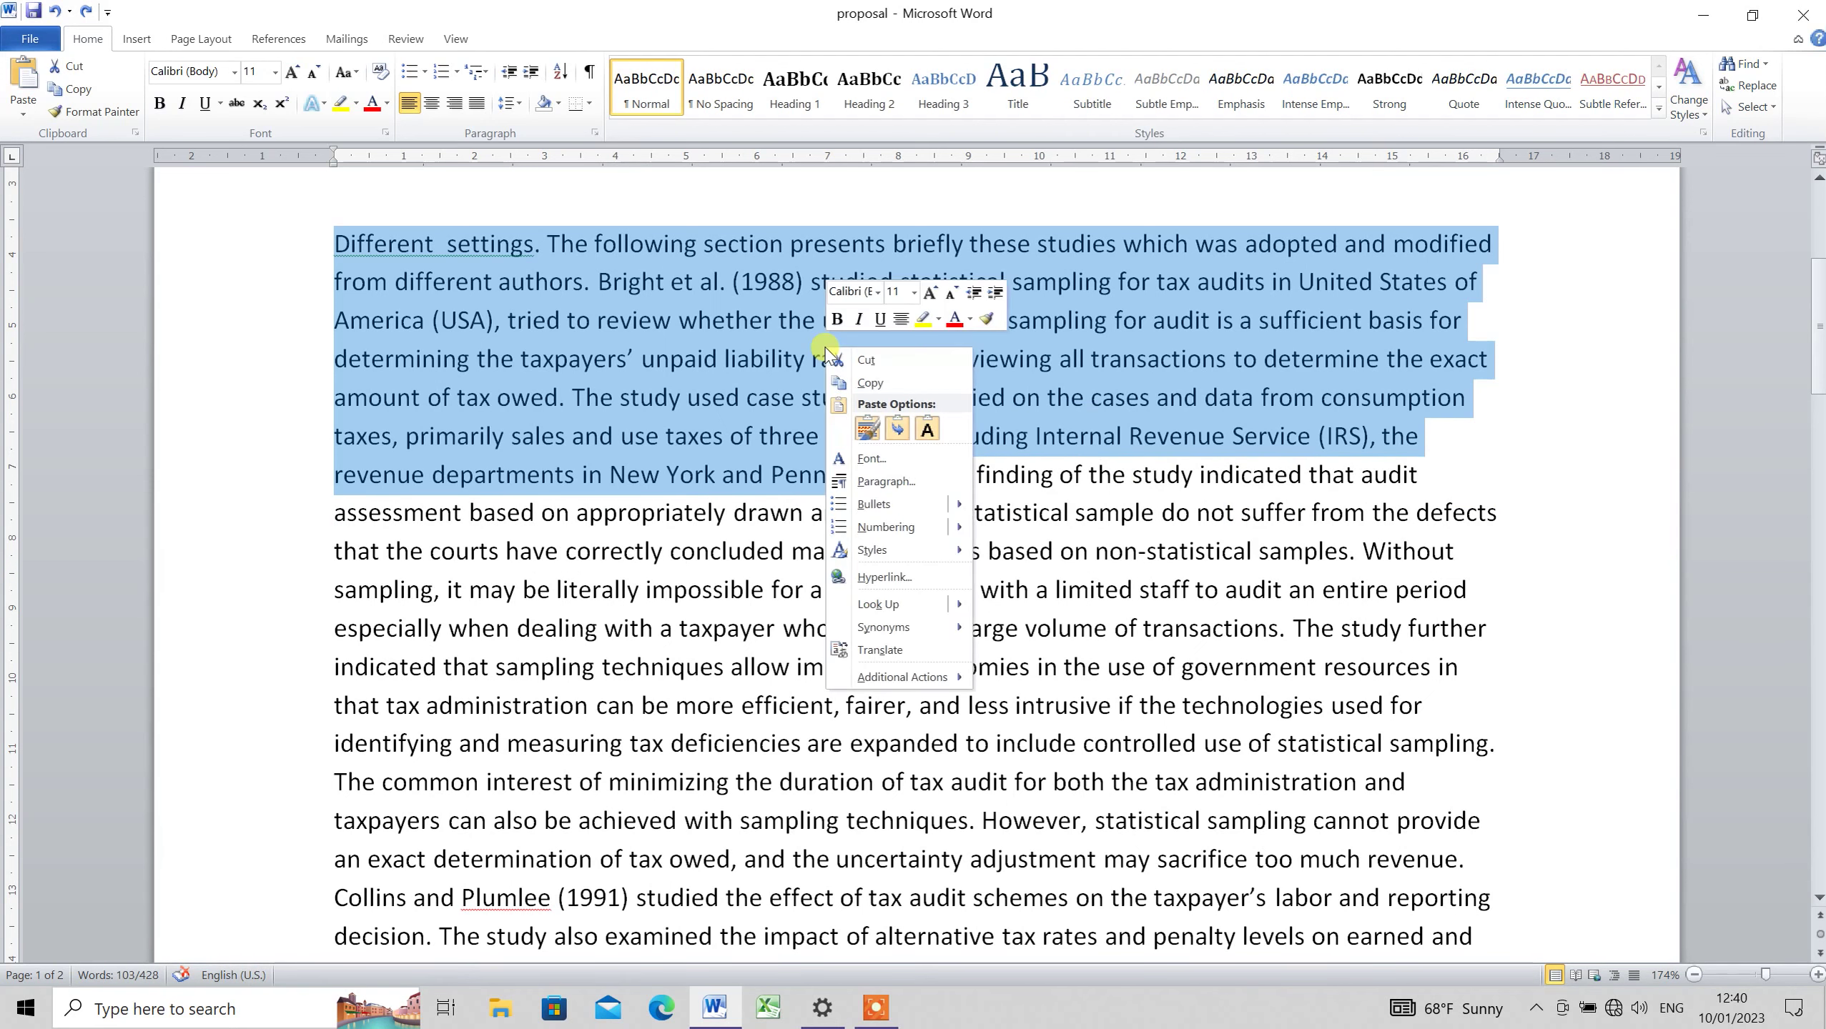
click(891, 426)
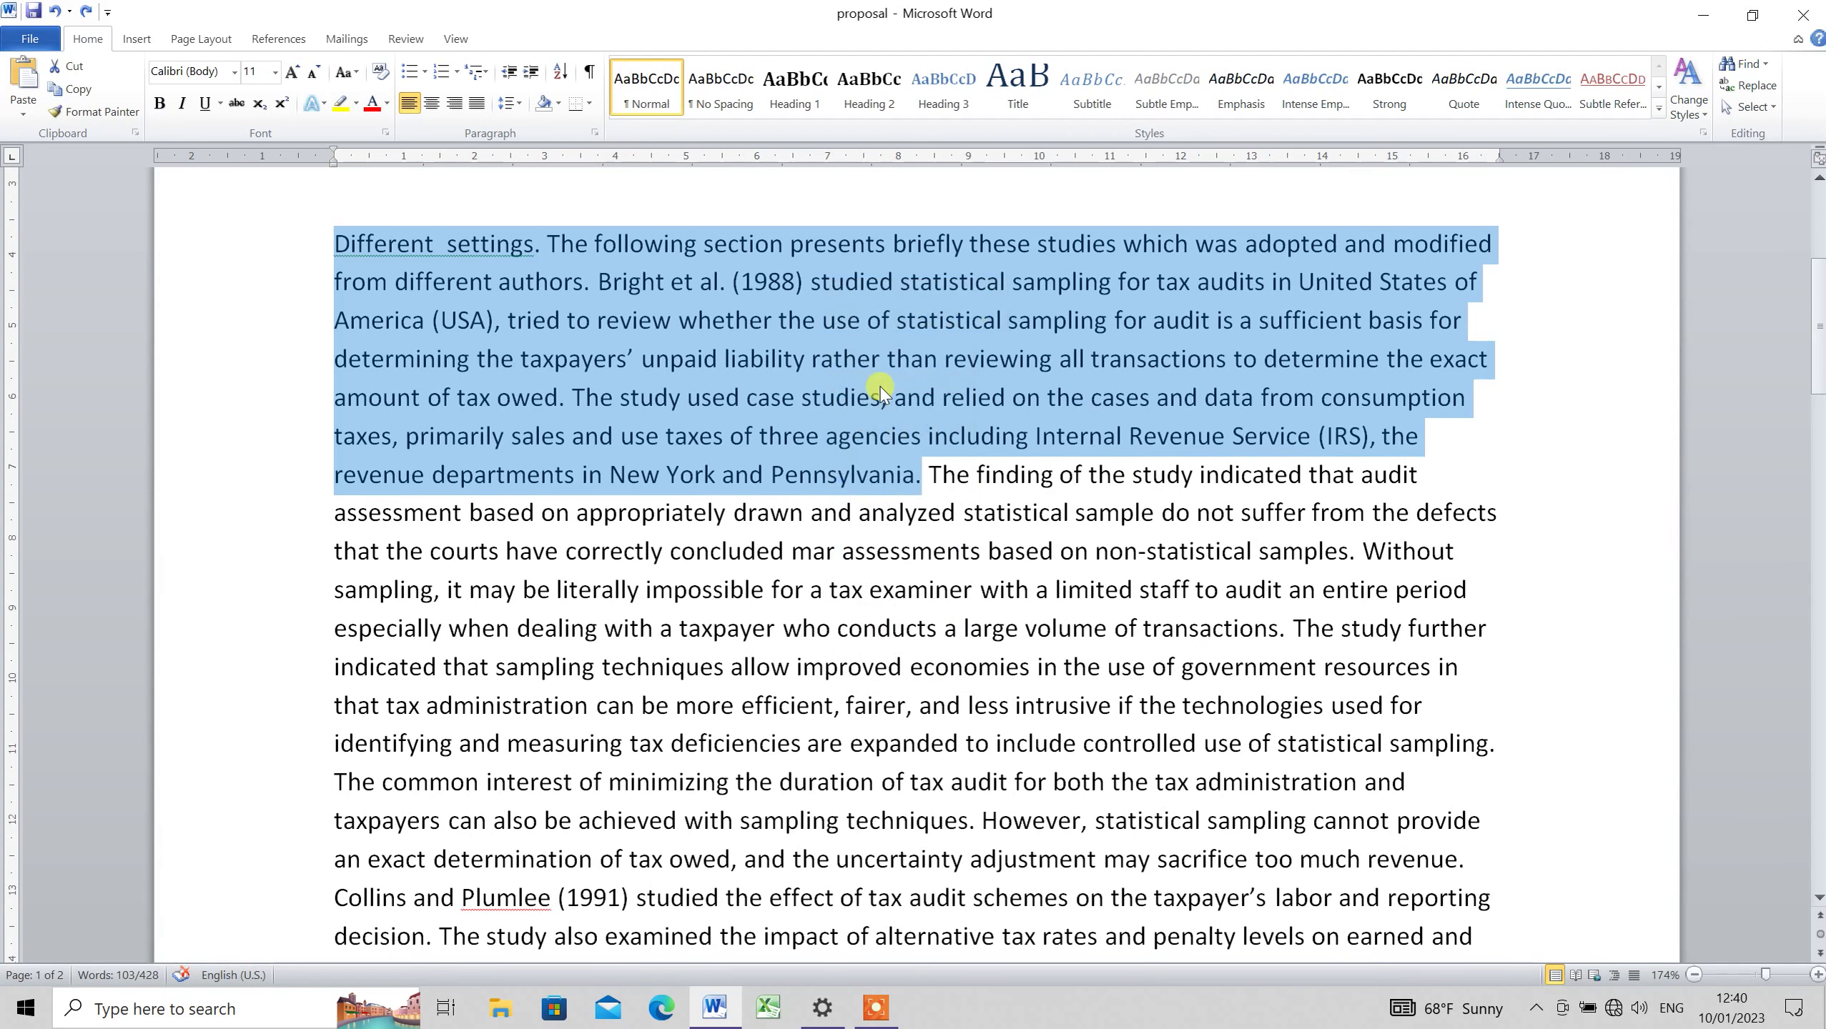
Restore the red justified formatting and paste the copied paragraph on the empty line above
key(ctrl+z)
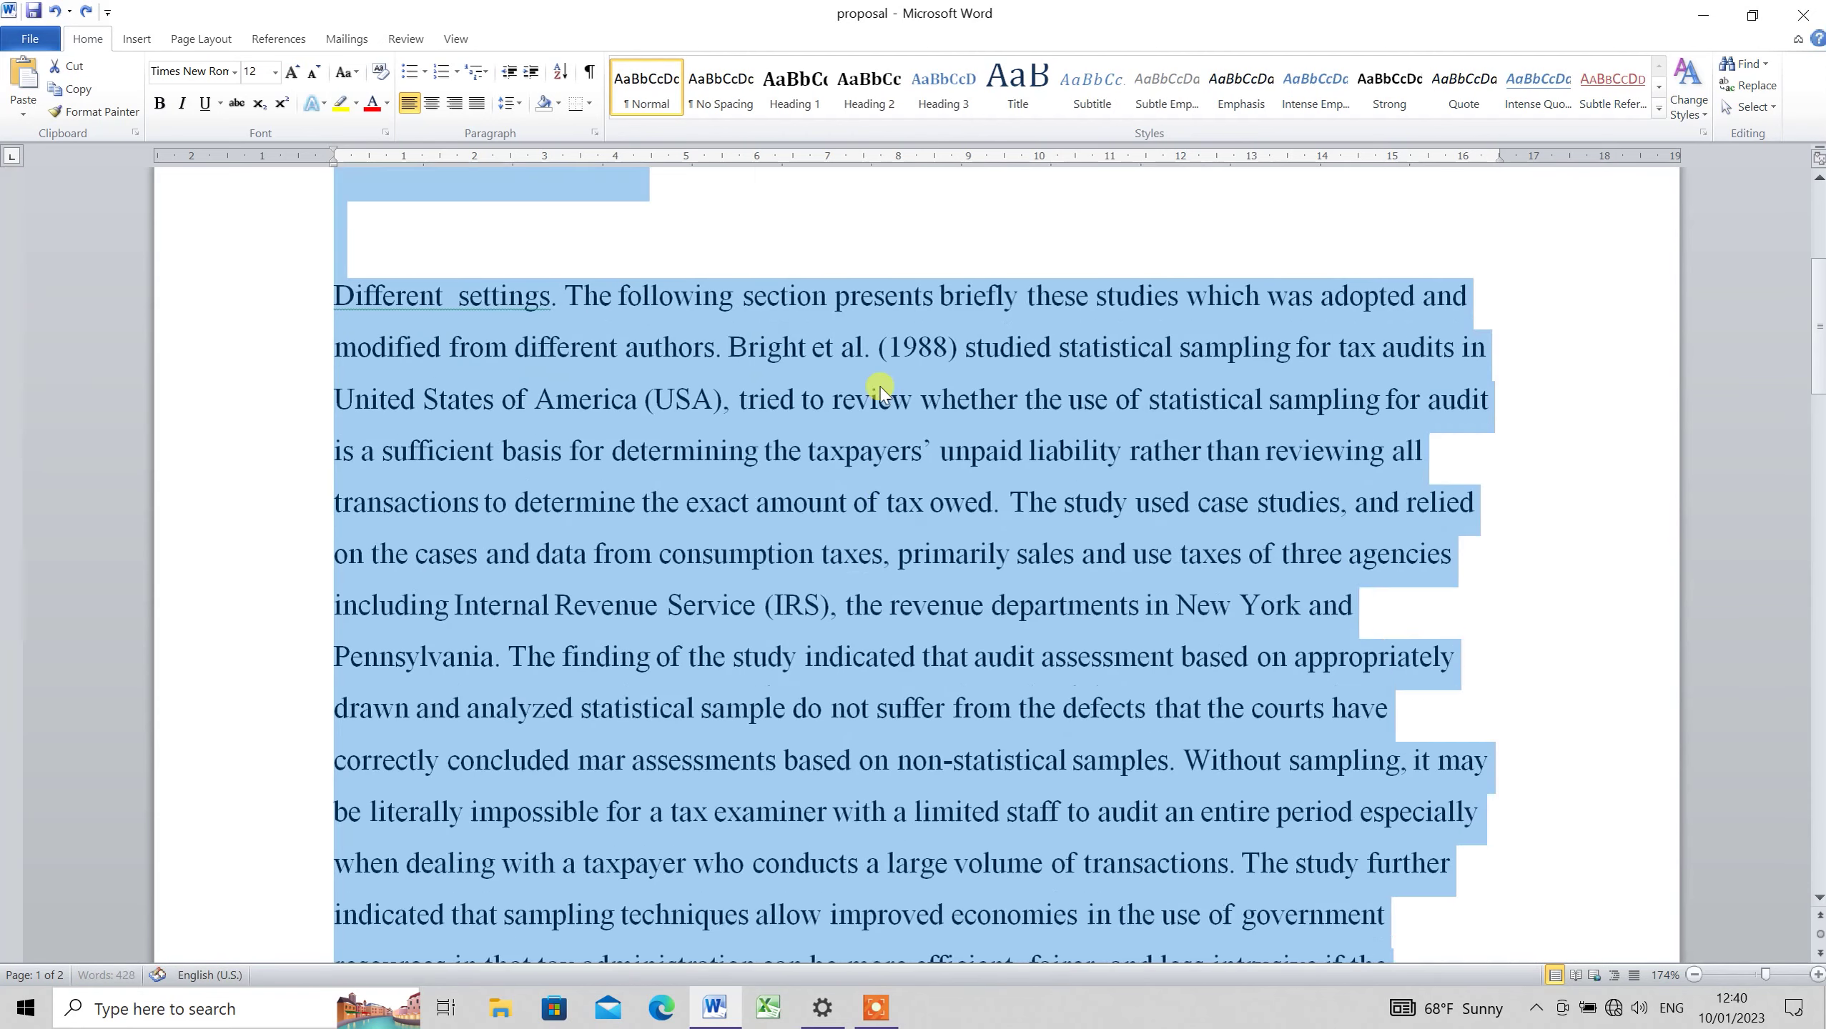
key(ctrl+z)
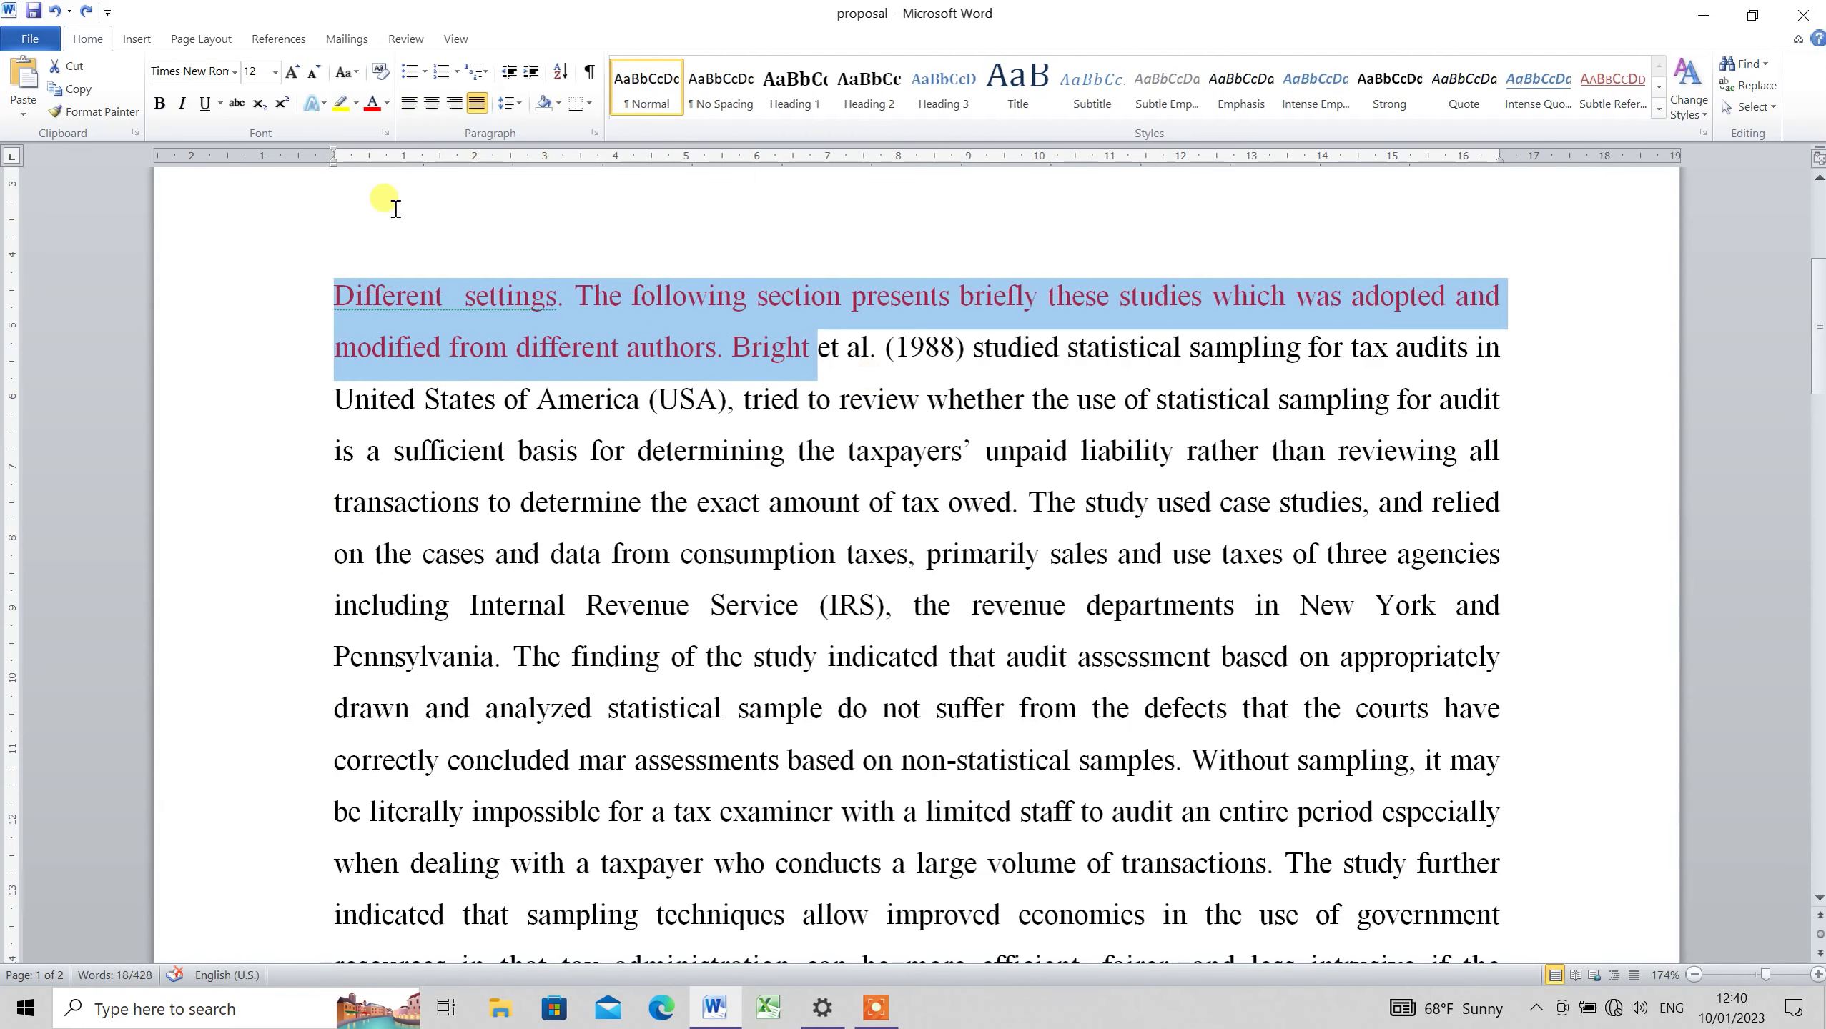
click(394, 211)
text(Different  settings. The following section presents briefly these studies which was adopted and modified from different authors. Bright et al. (1988) studied statistical sampling for tax audits in United States of America (USA), tried to review whether the use of statistical sampling for audit is a sufficient basis for determining the taxpayers’ unpaid liability rather than reviewing all transactions to determine the exact amount of tax owed. The study used case studies, and relied on the cases and data from consumption taxes, primarily sales and use taxes of three agencies including Internal Revenue Service (IRS), the revenue departments in New York and Pennsylvania.)
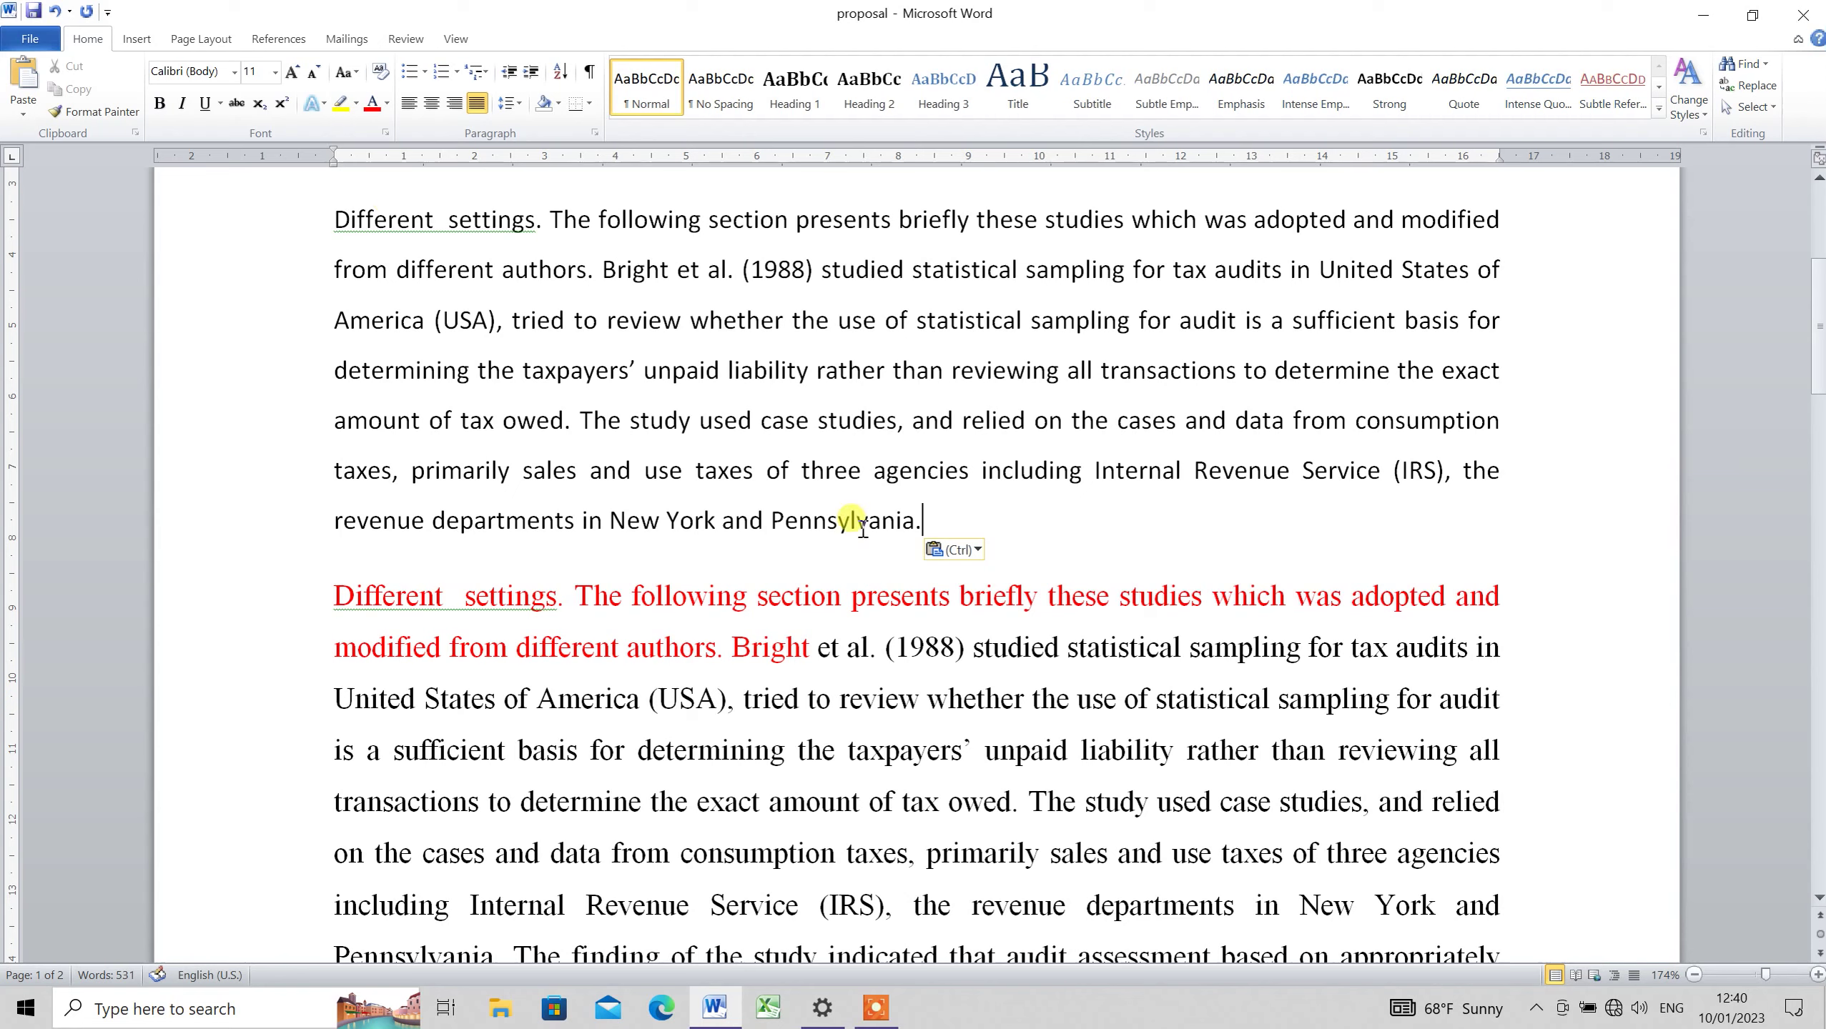
drag(965, 513, 413, 274)
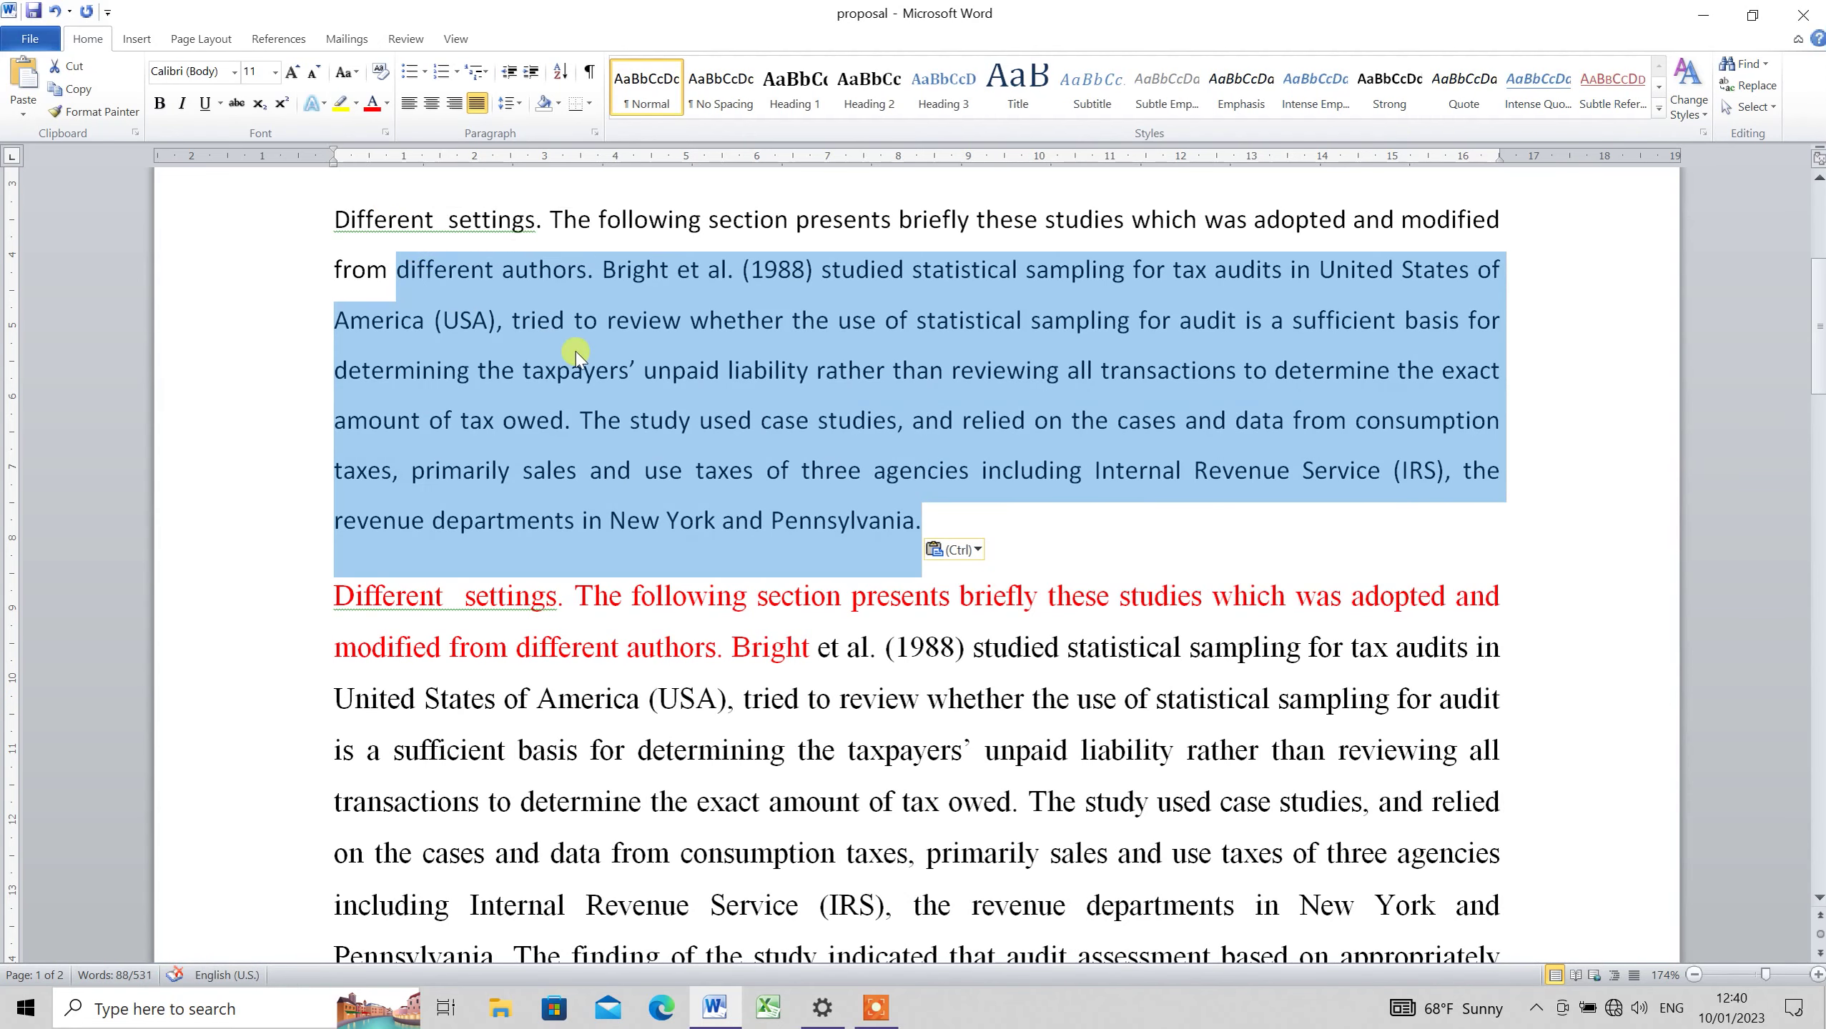
Break the long paragraph so 'Without sampling' and 'The common interest' each start a new paragraph
click(465, 316)
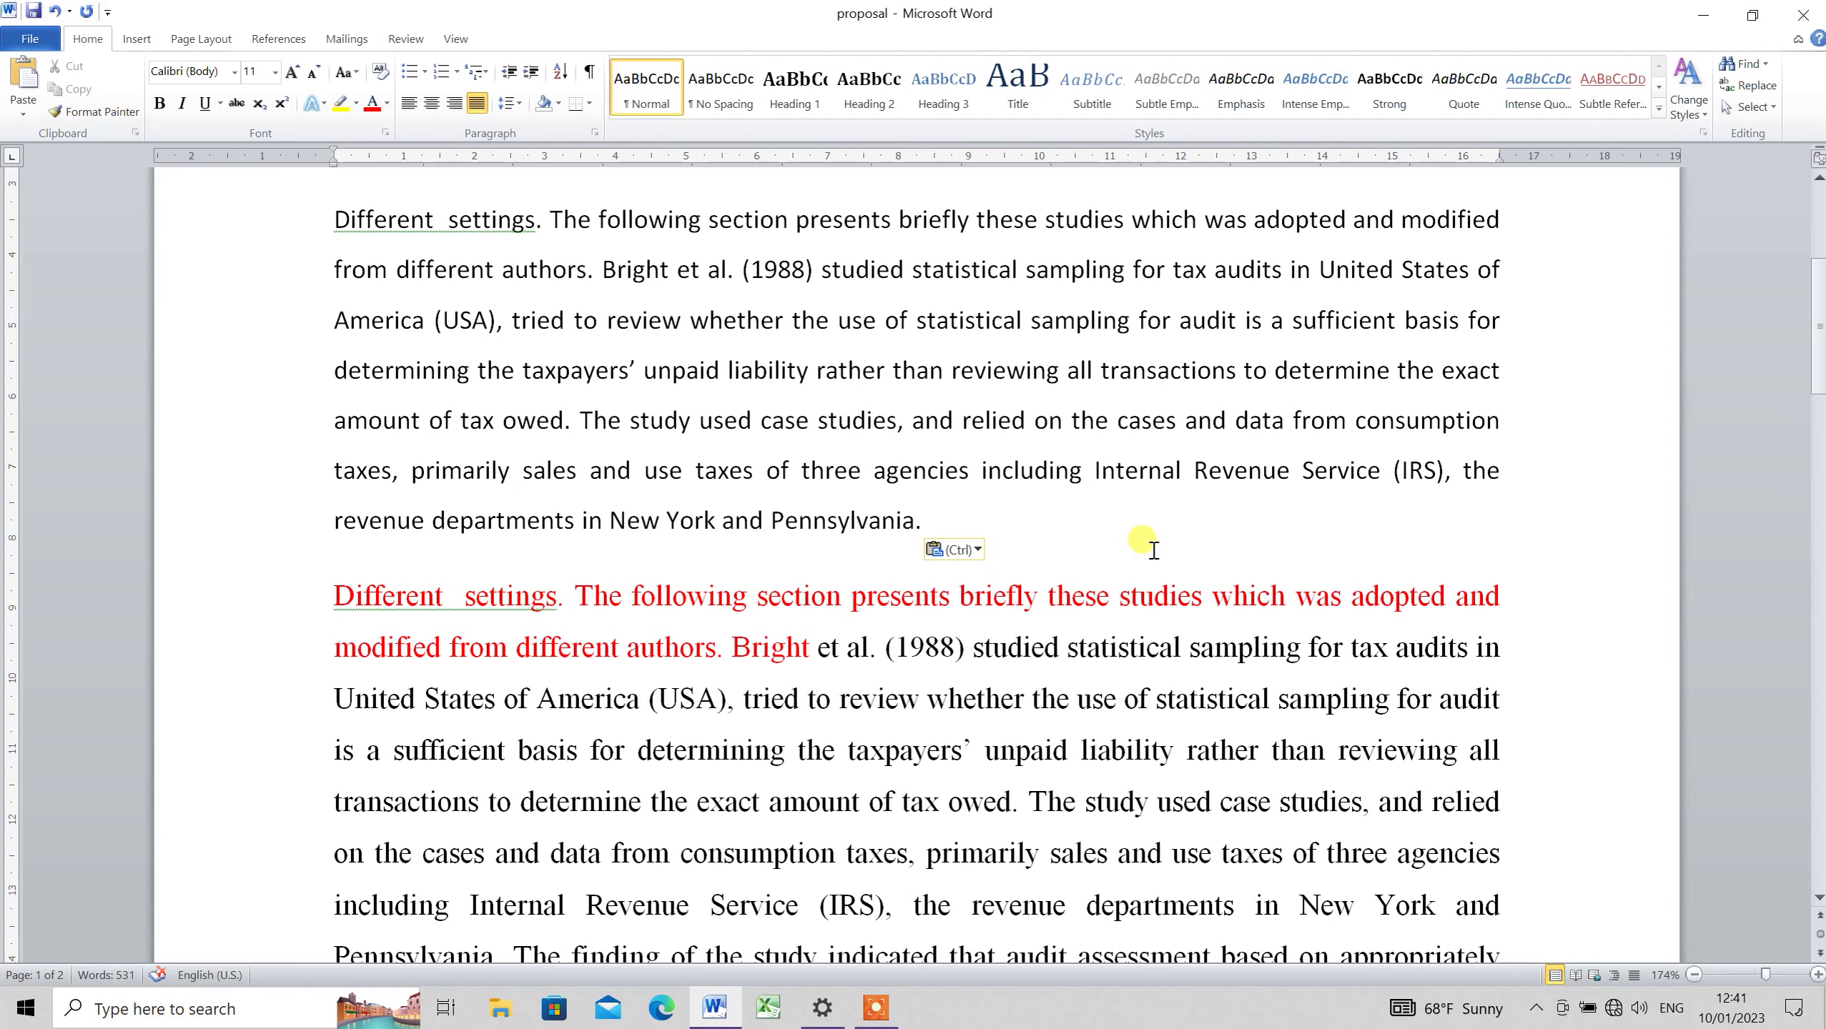
key(ctrl+Home)
key(Down)
key(Down)
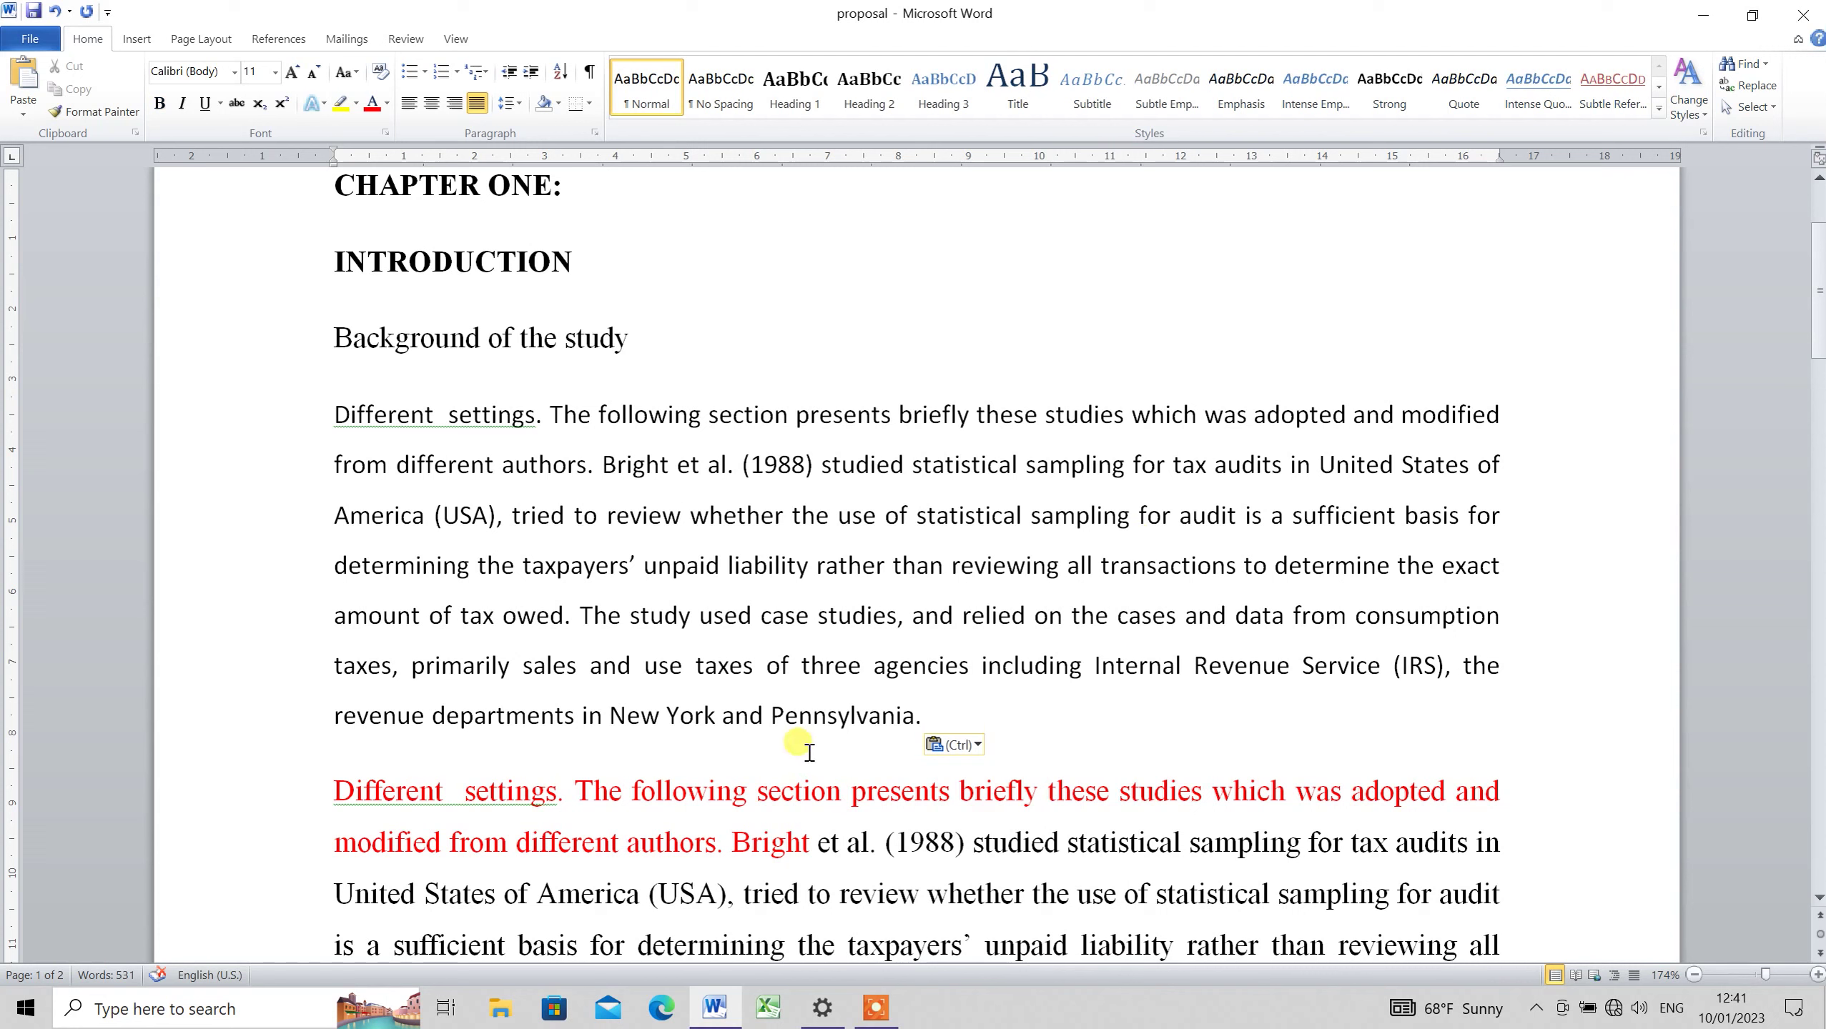
drag(933, 713, 328, 416)
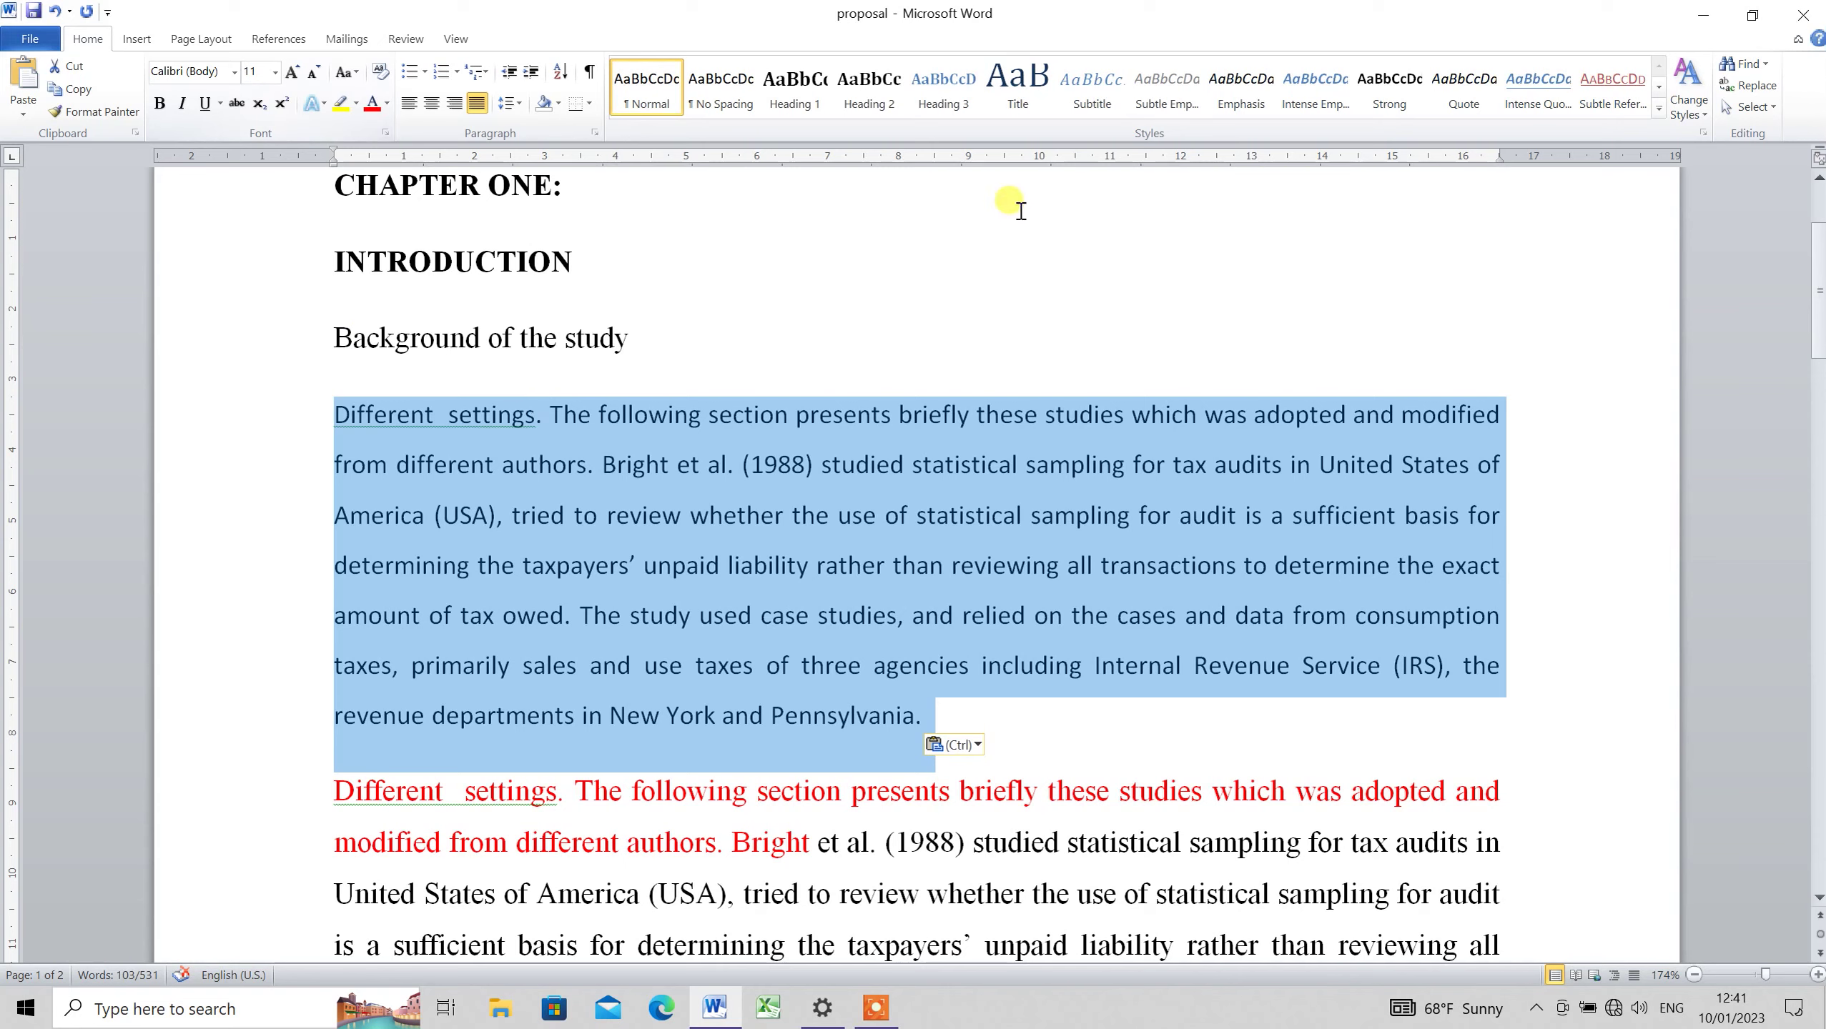
click(997, 887)
scroll(1001, 890, down, 1)
key(Down)
key(Down)
key(Down)
key(Down)
key(Down)
key(Down)
key(Down)
key(Down)
key(Down)
key(Down)
key(Down)
key(Down)
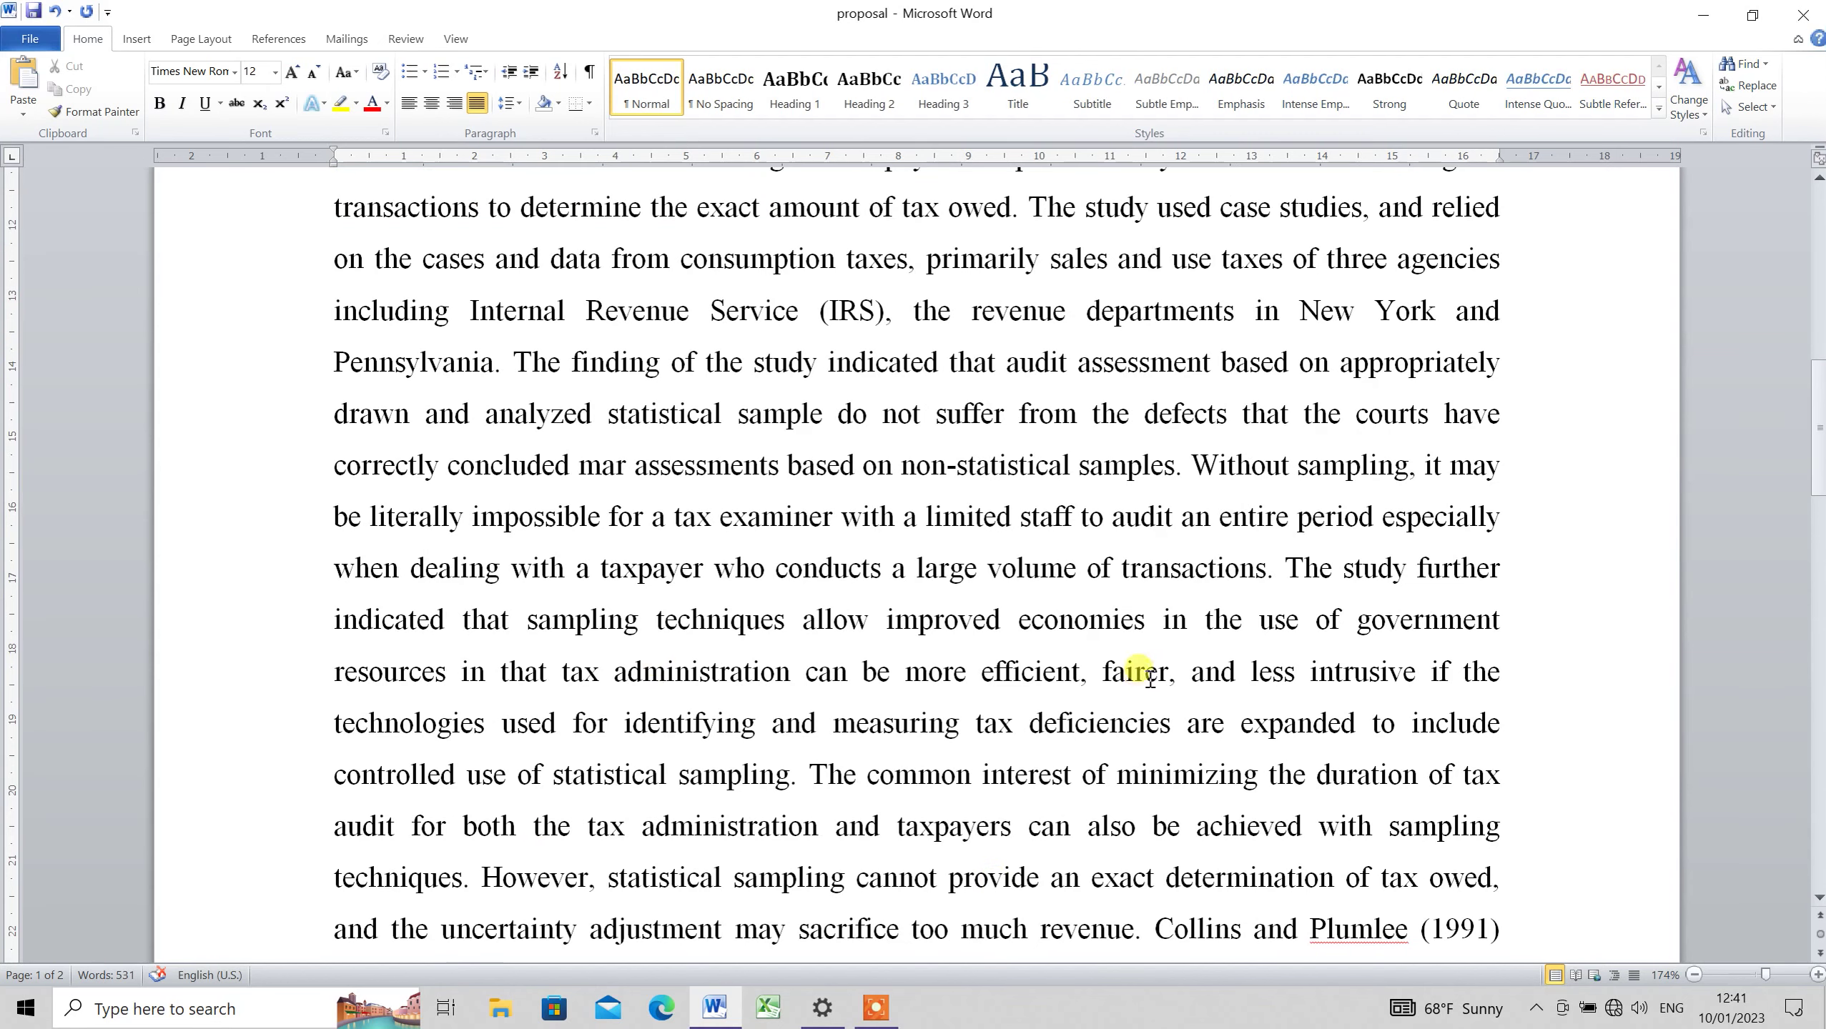
click(1190, 463)
key(Return)
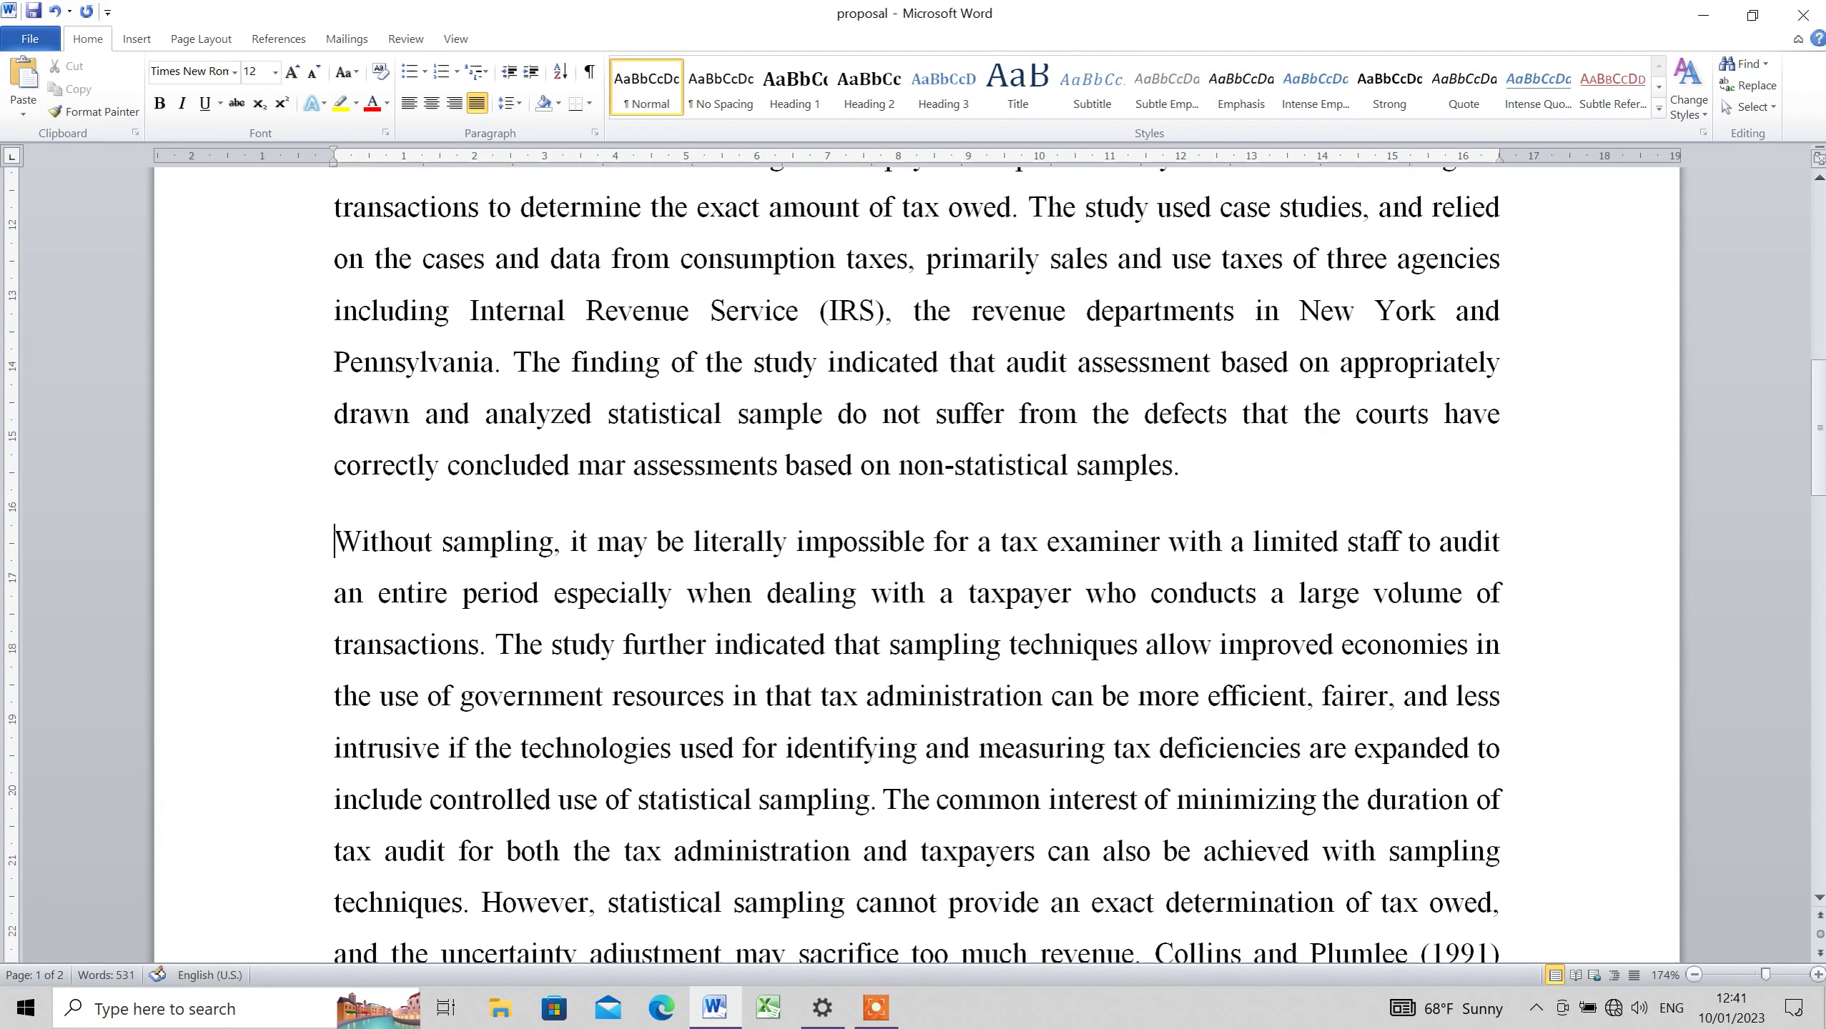
click(885, 800)
key(Return)
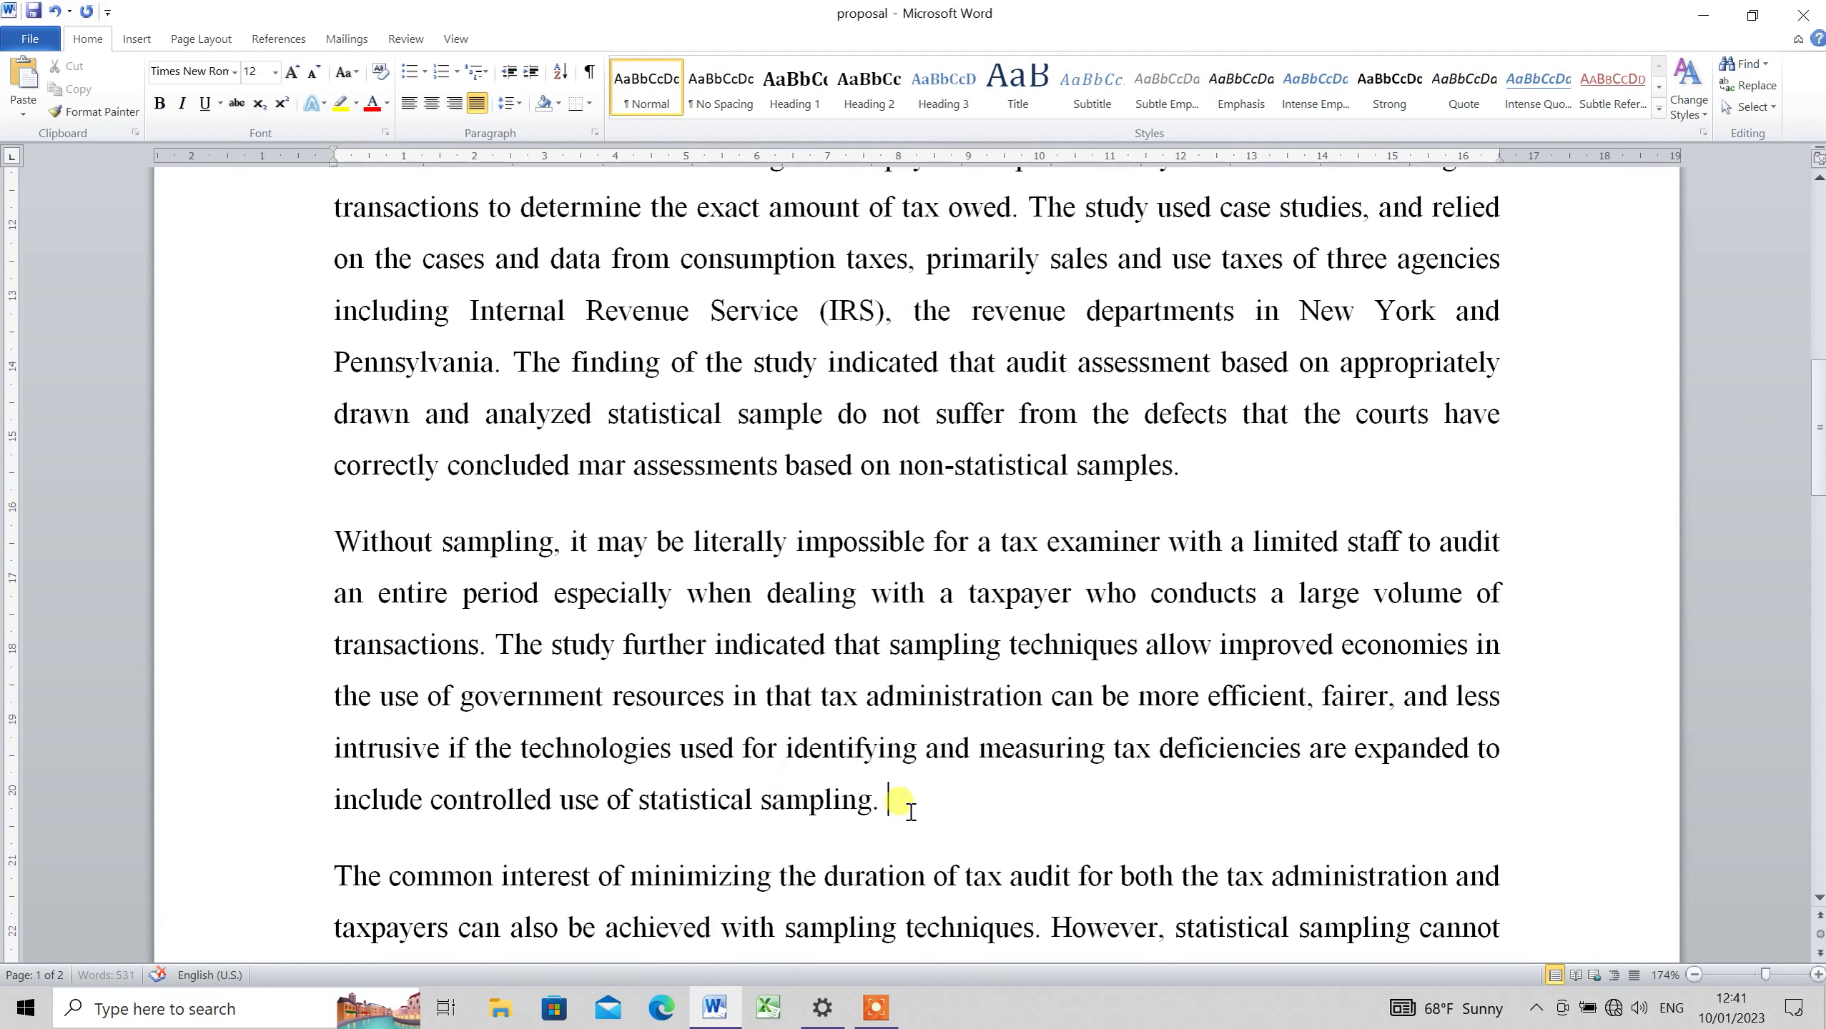
drag(910, 811, 335, 542)
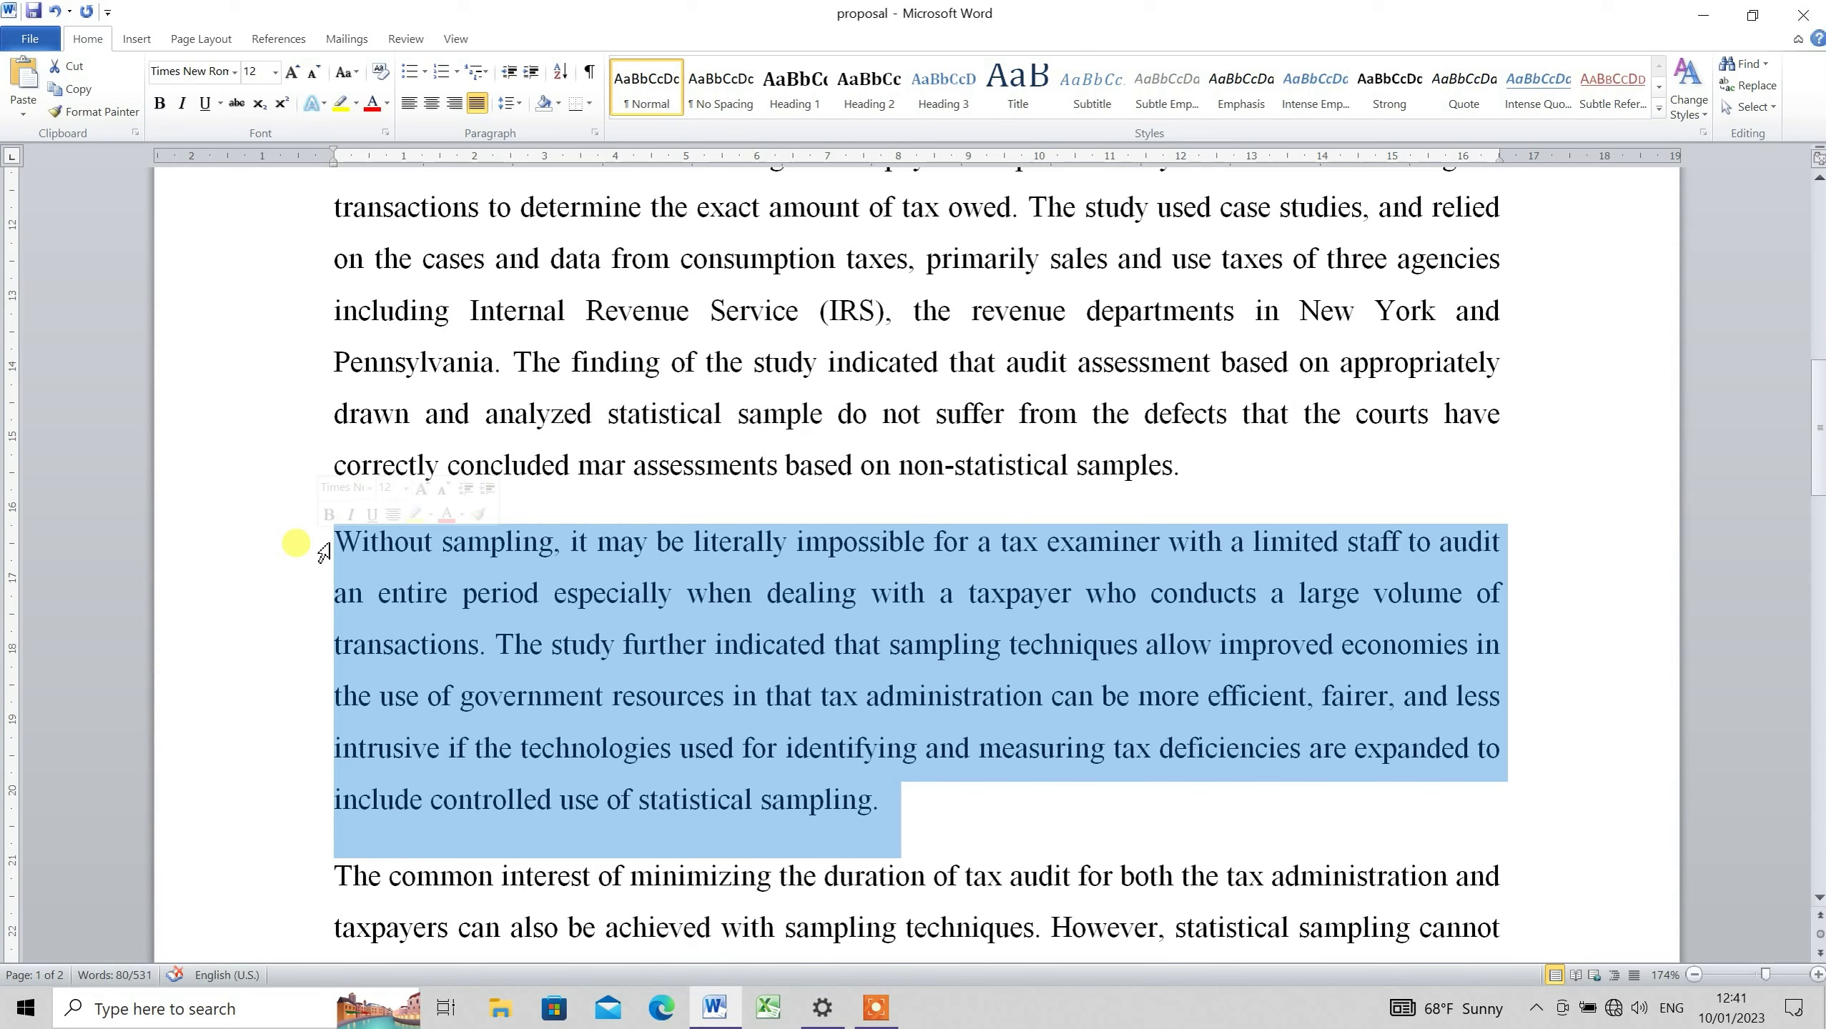
Use Format Painter to copy the 'Without sampling' paragraph's formatting onto the paragraph ending 'Pennsylvania.'
click(899, 809)
drag(895, 809, 331, 561)
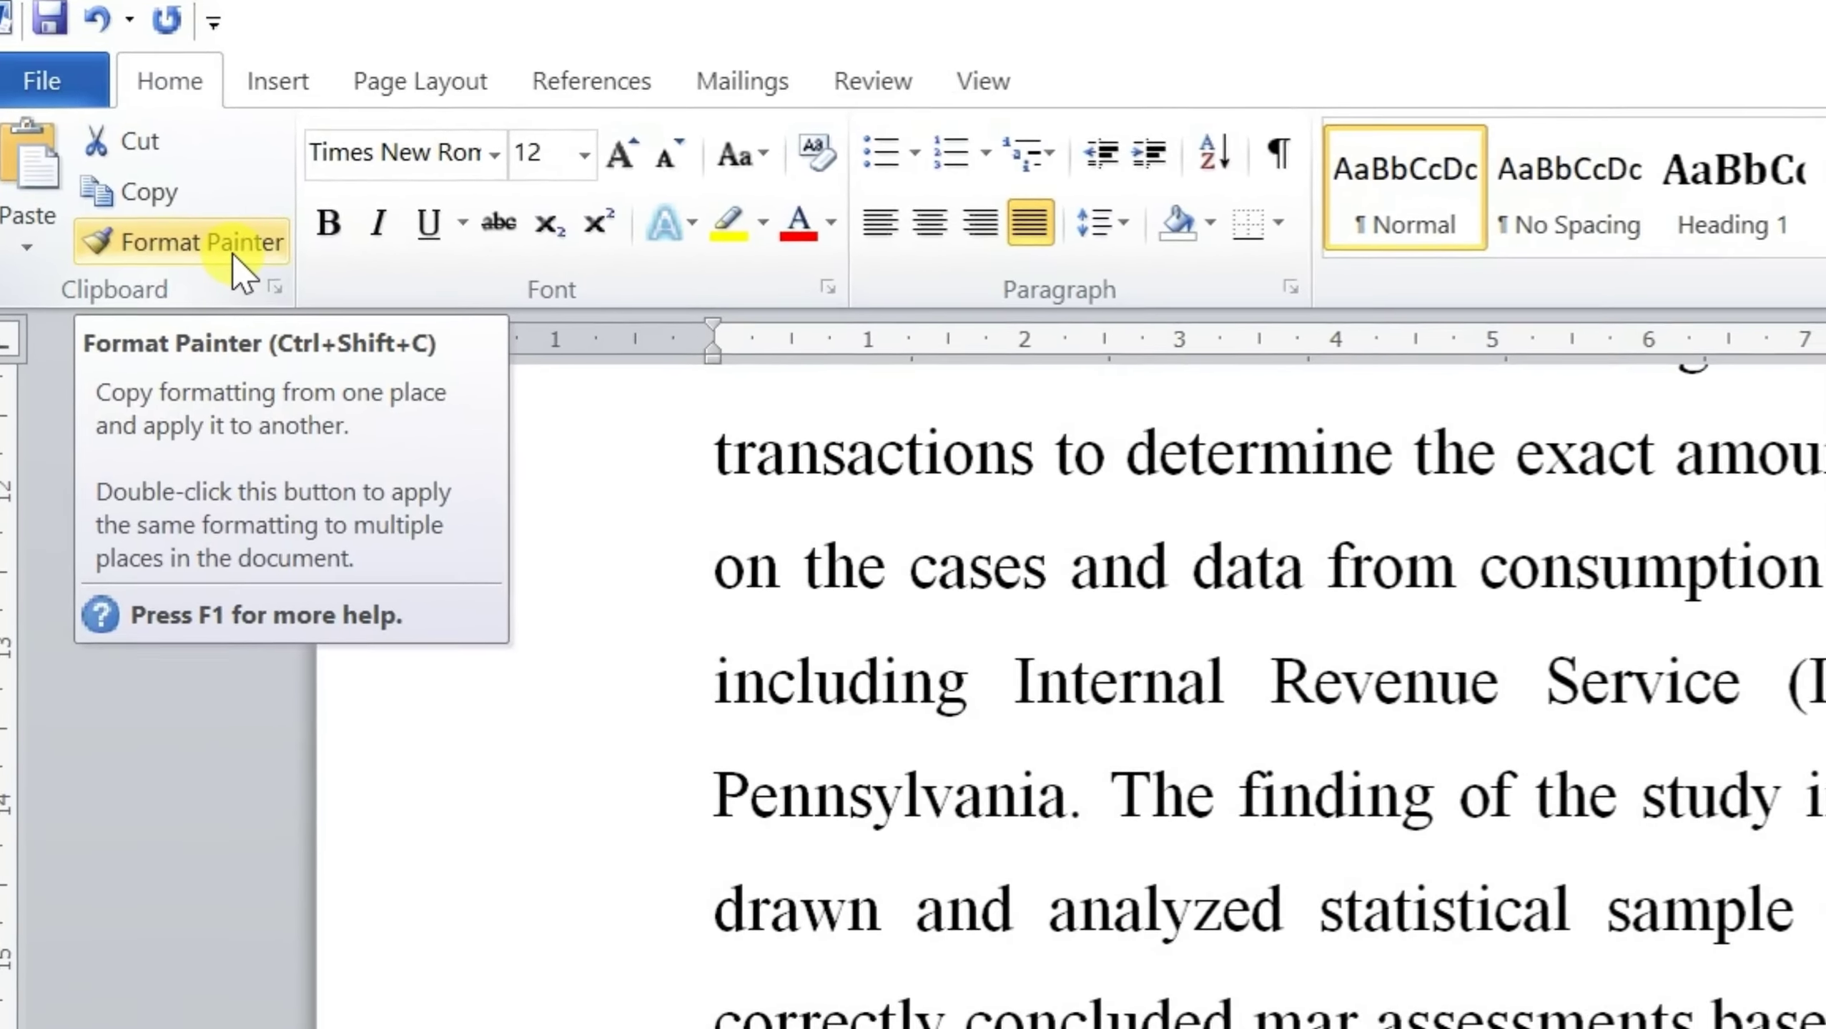
click(208, 224)
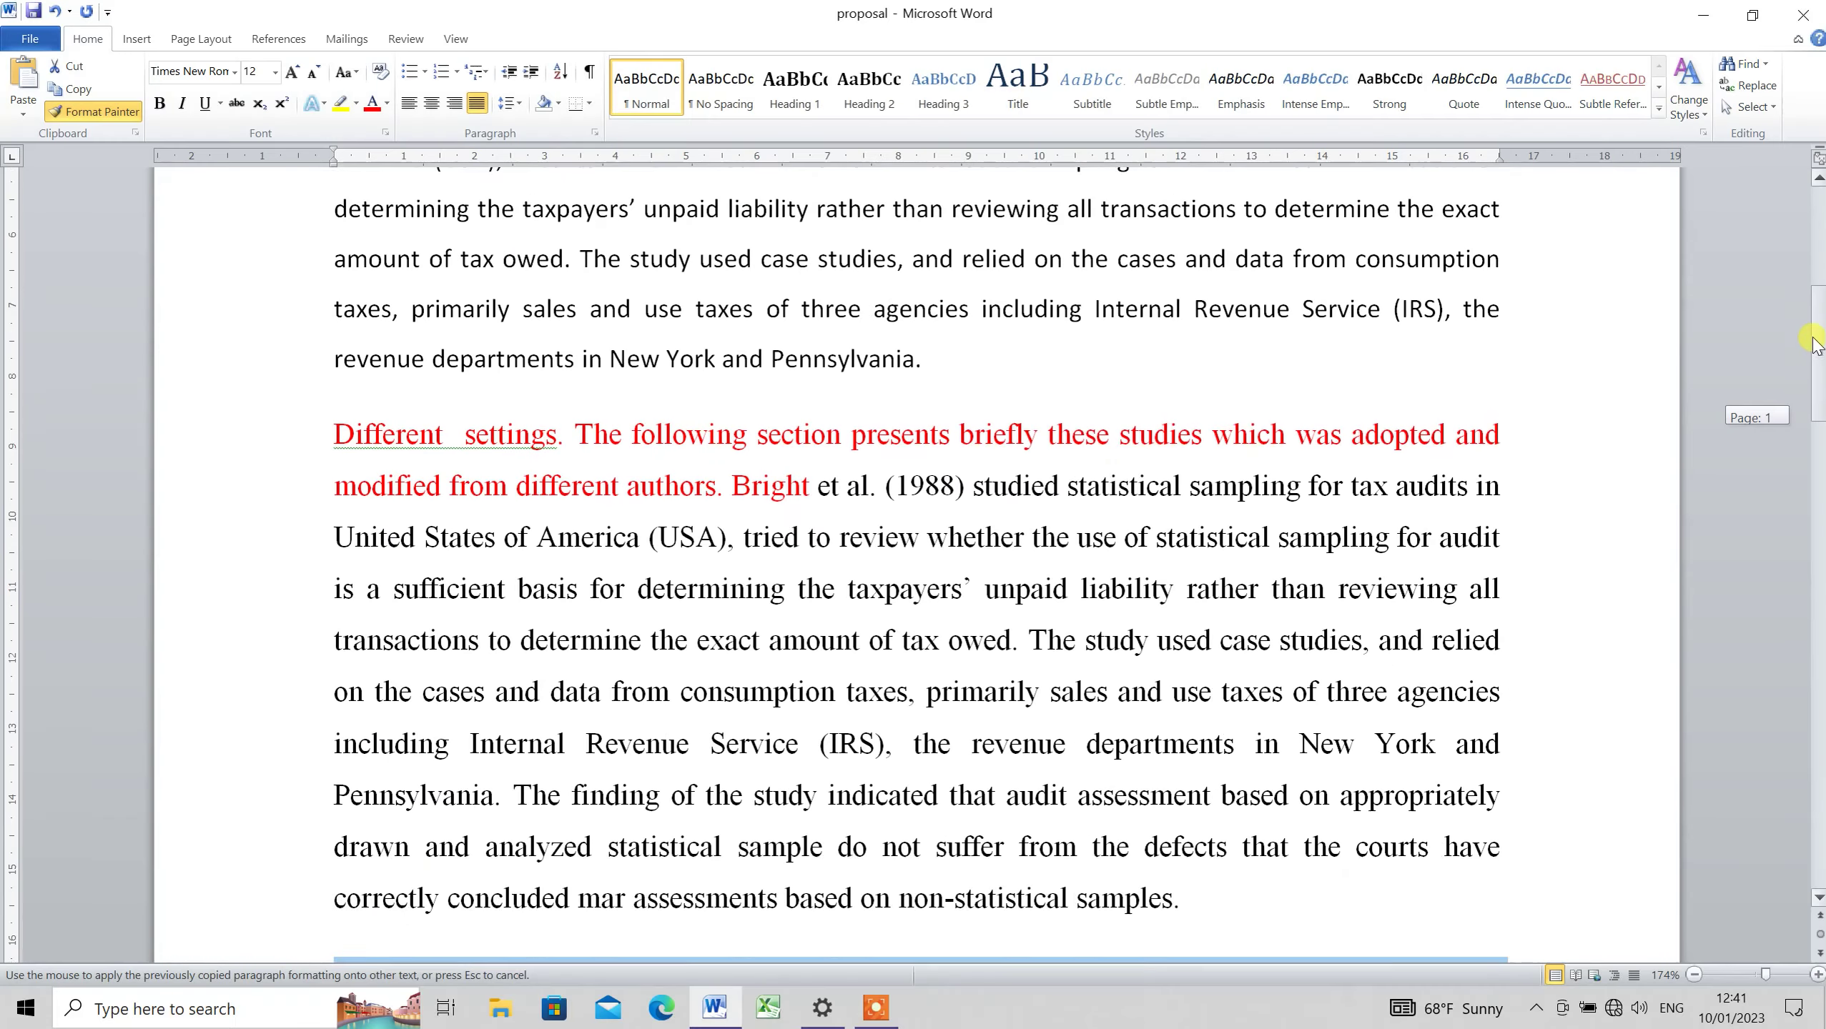
scroll(1812, 285, up, 3)
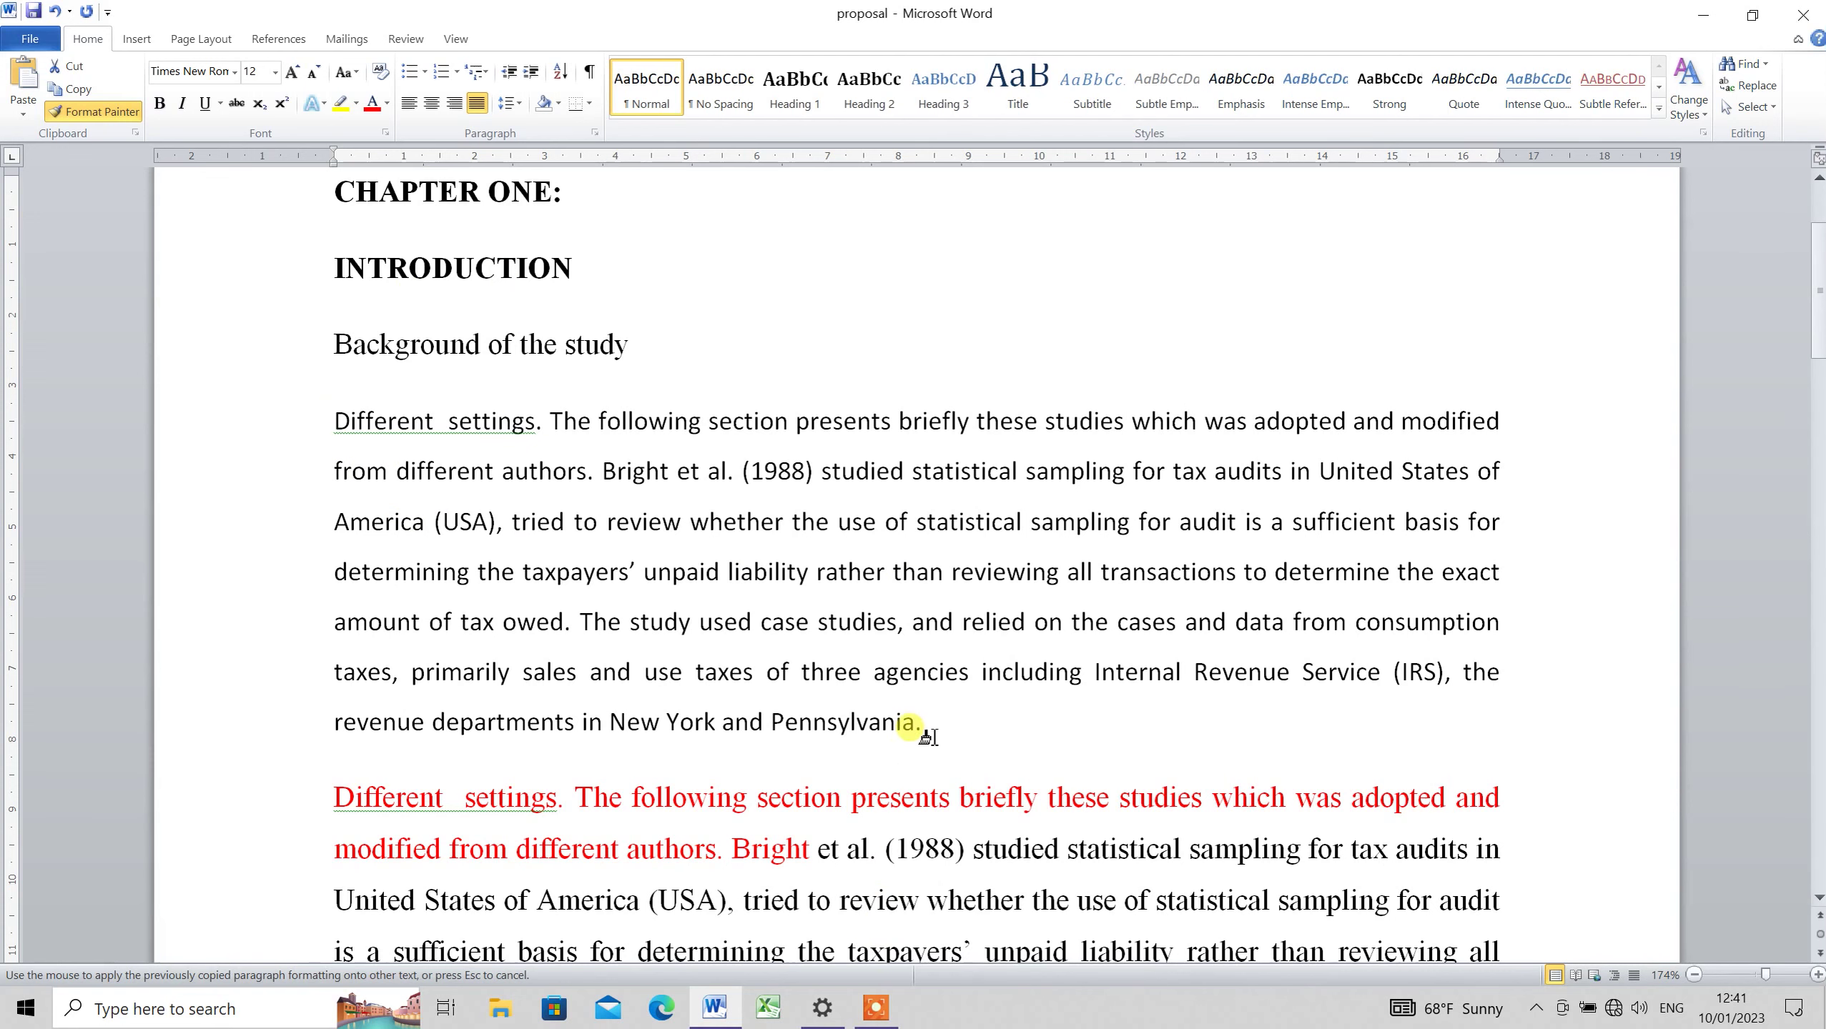
drag(922, 724, 351, 439)
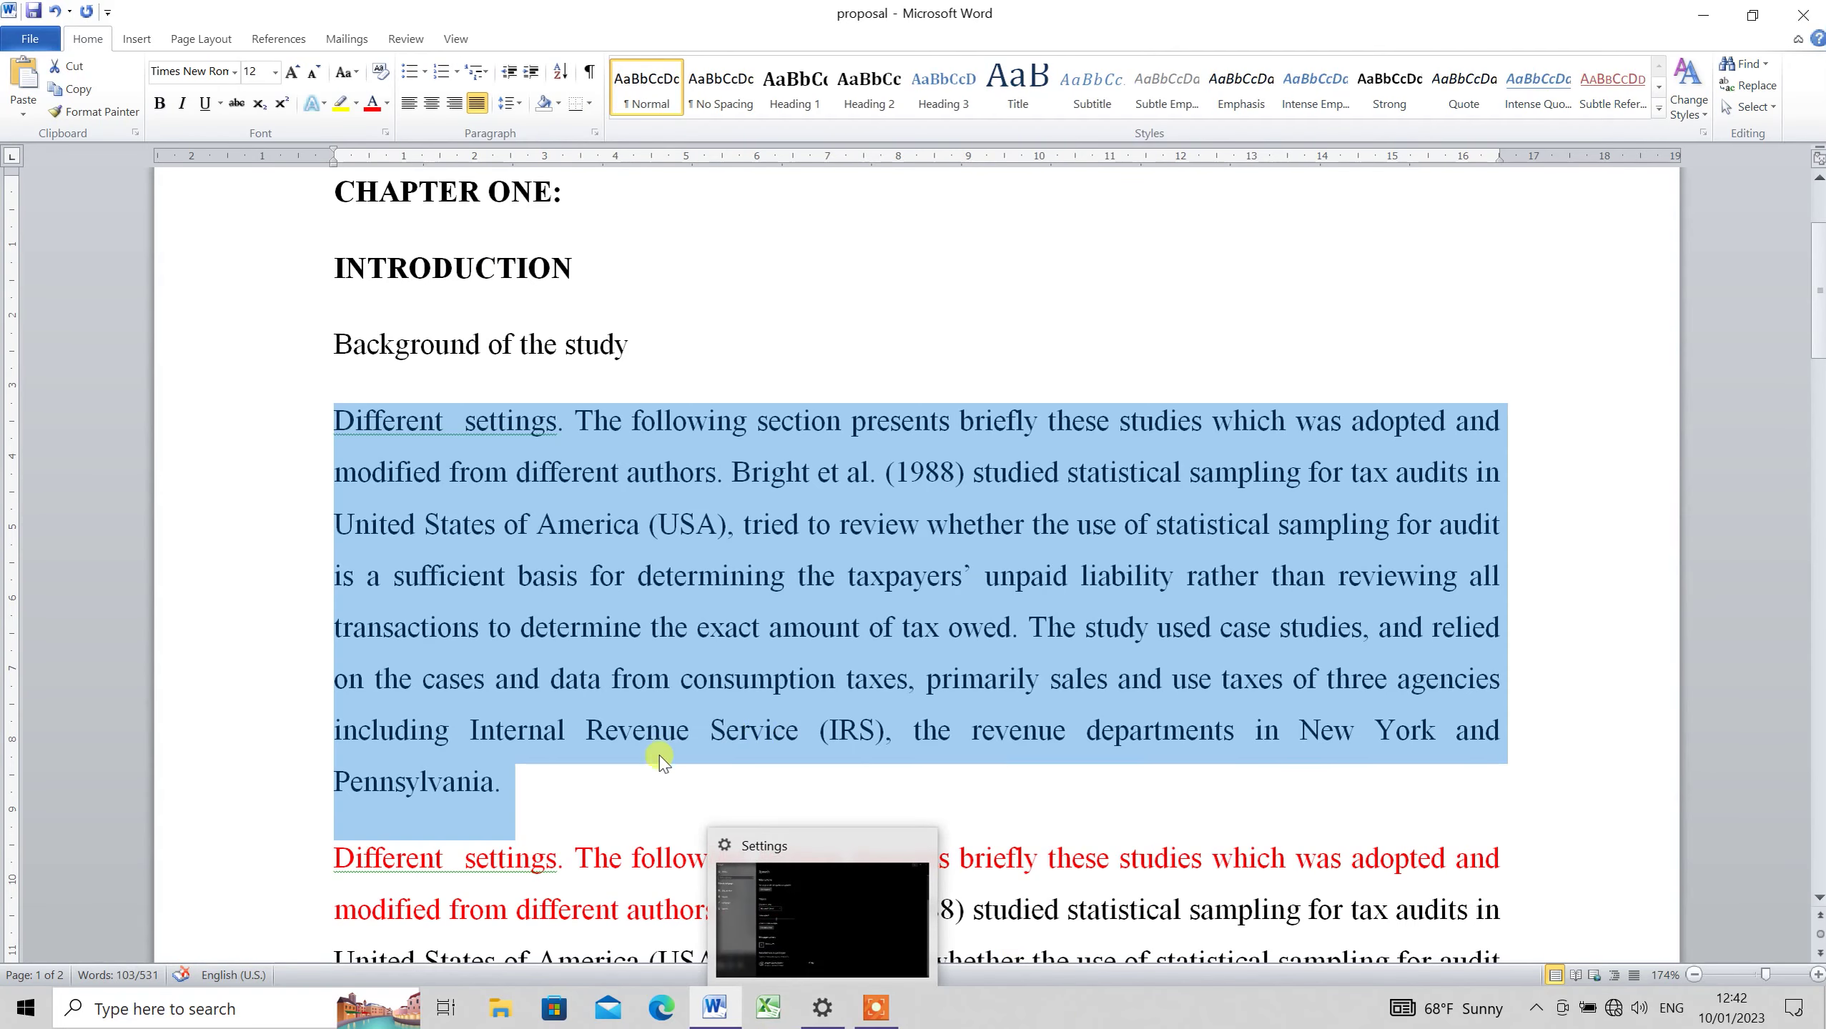
click(648, 780)
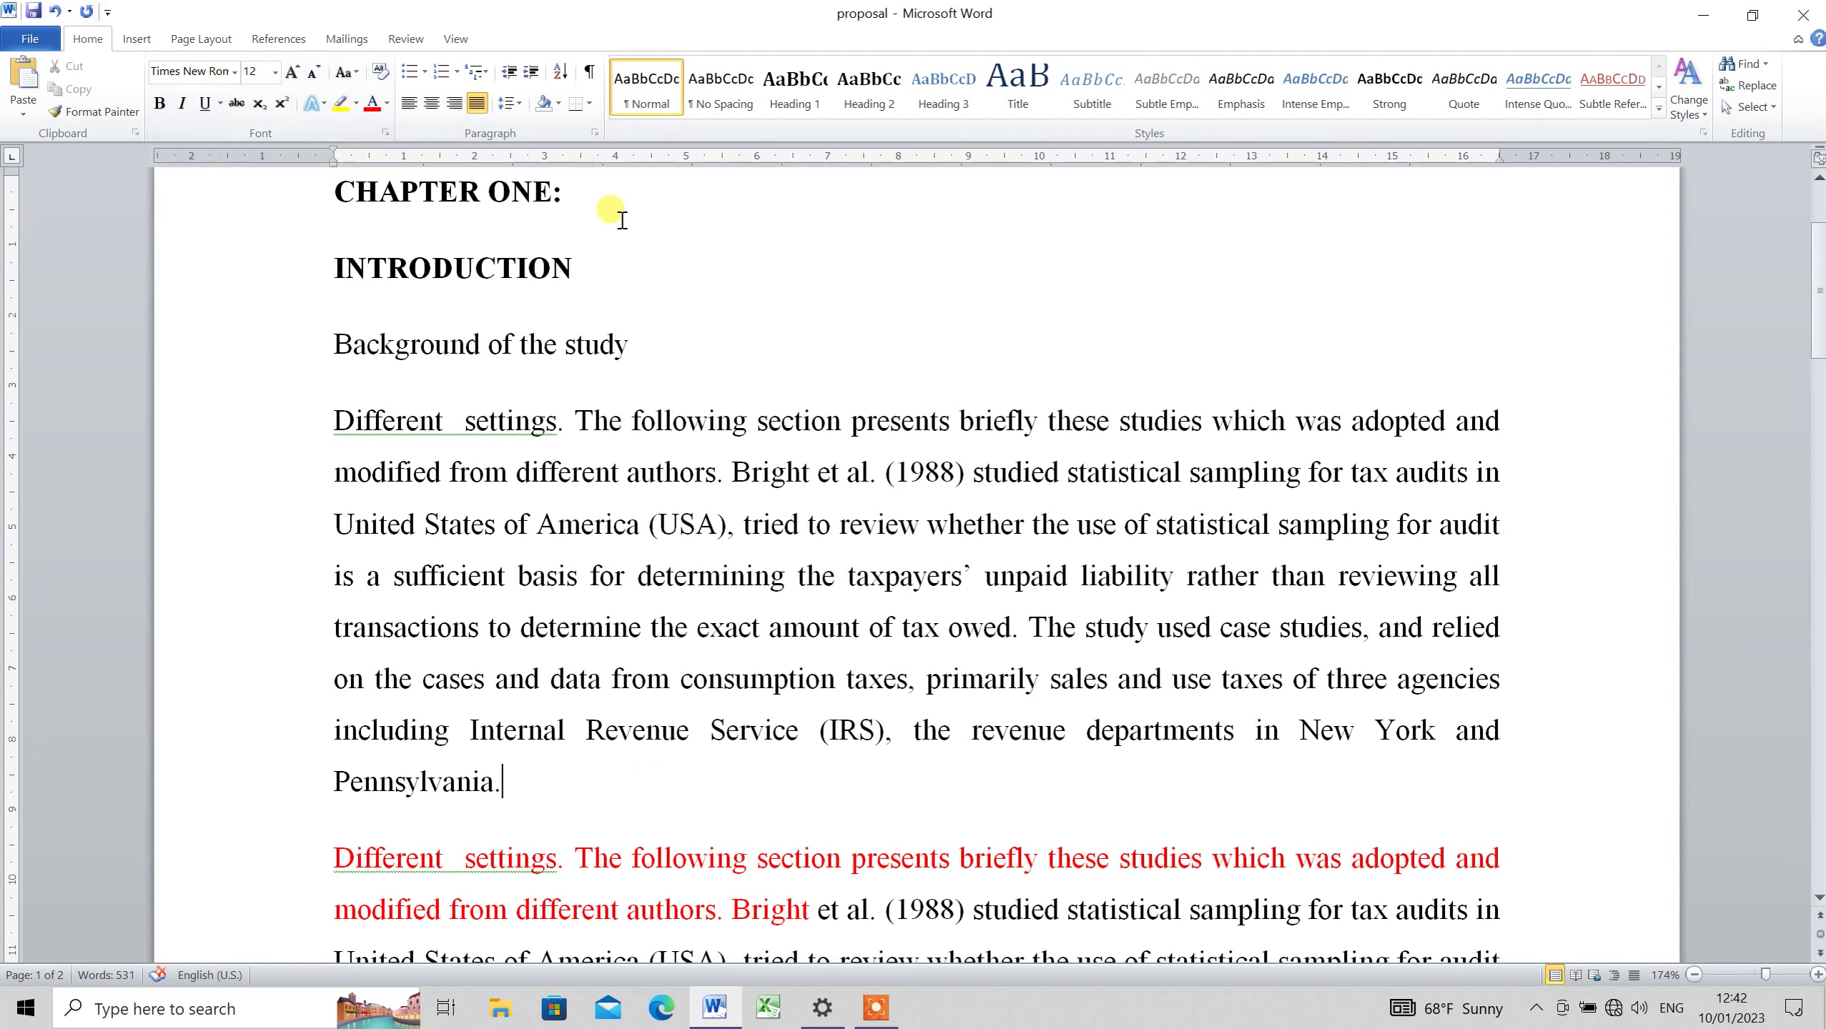
Join 'INTRODUCTION' onto the 'CHAPTER ONE:' line so the heading reads 'CHAPTER ONE: INTRODUCTION'
key(ctrl+a)
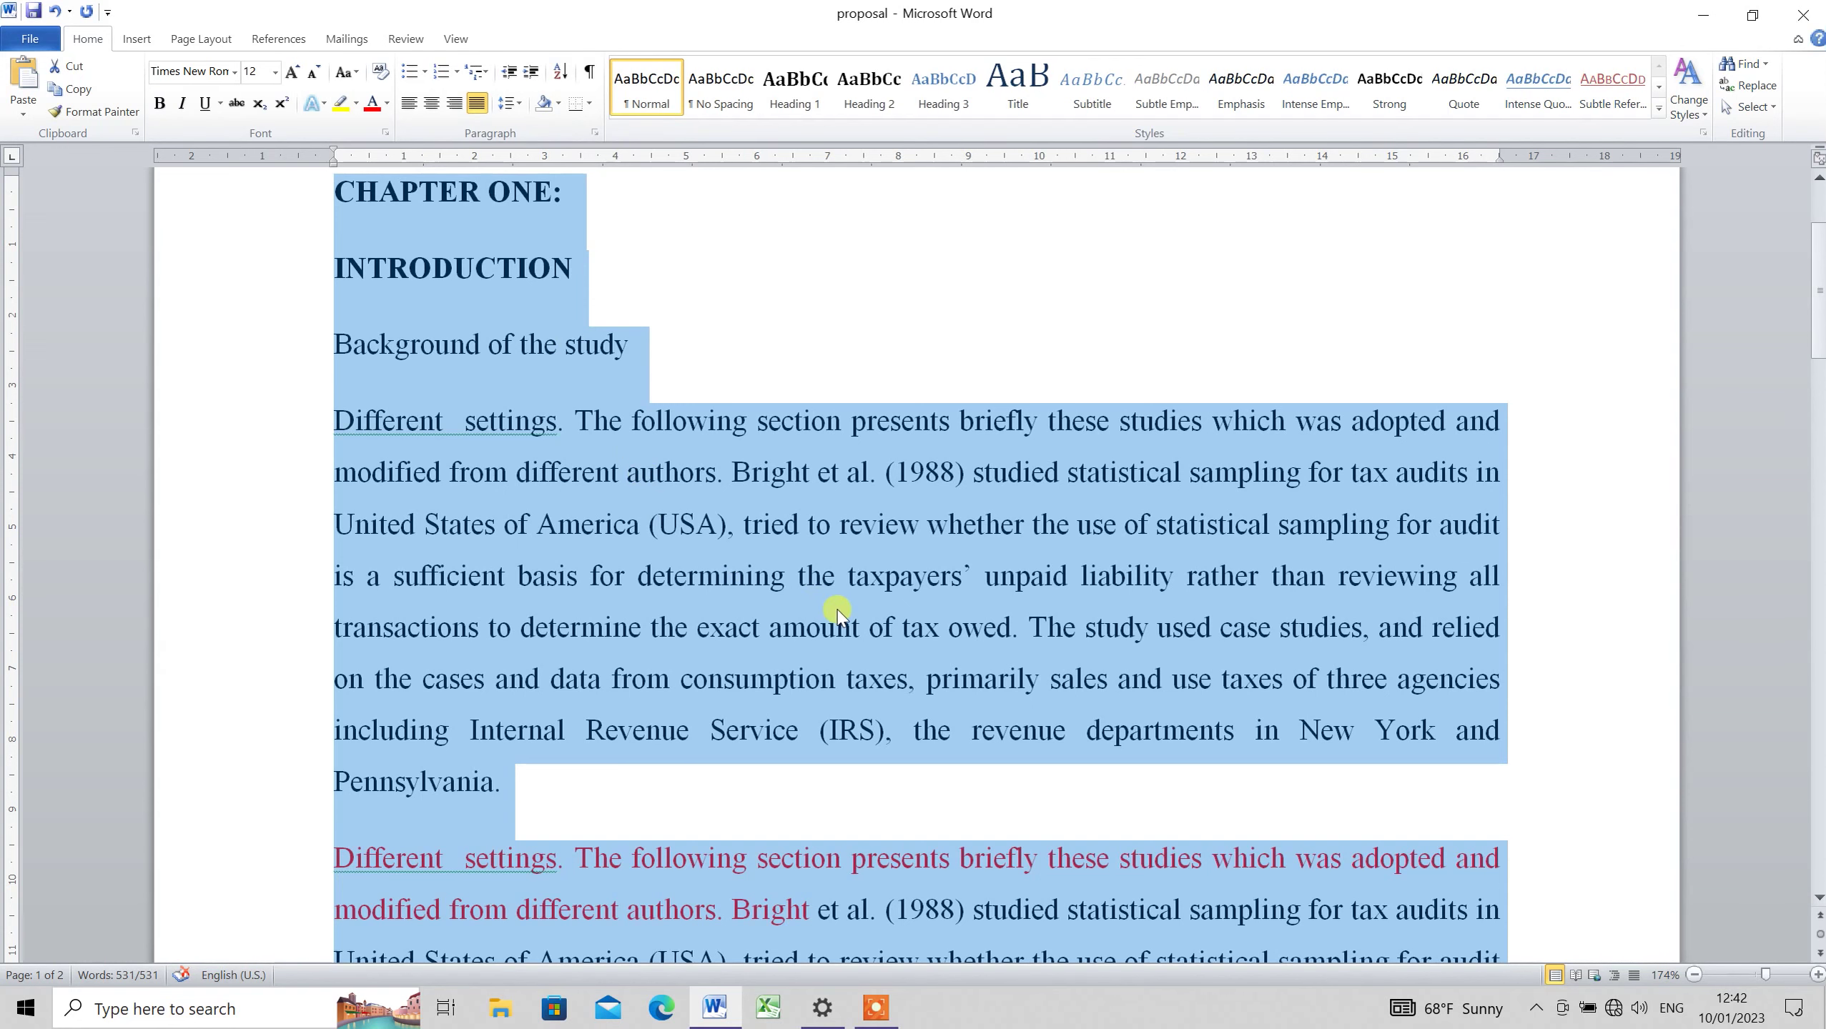
click(836, 576)
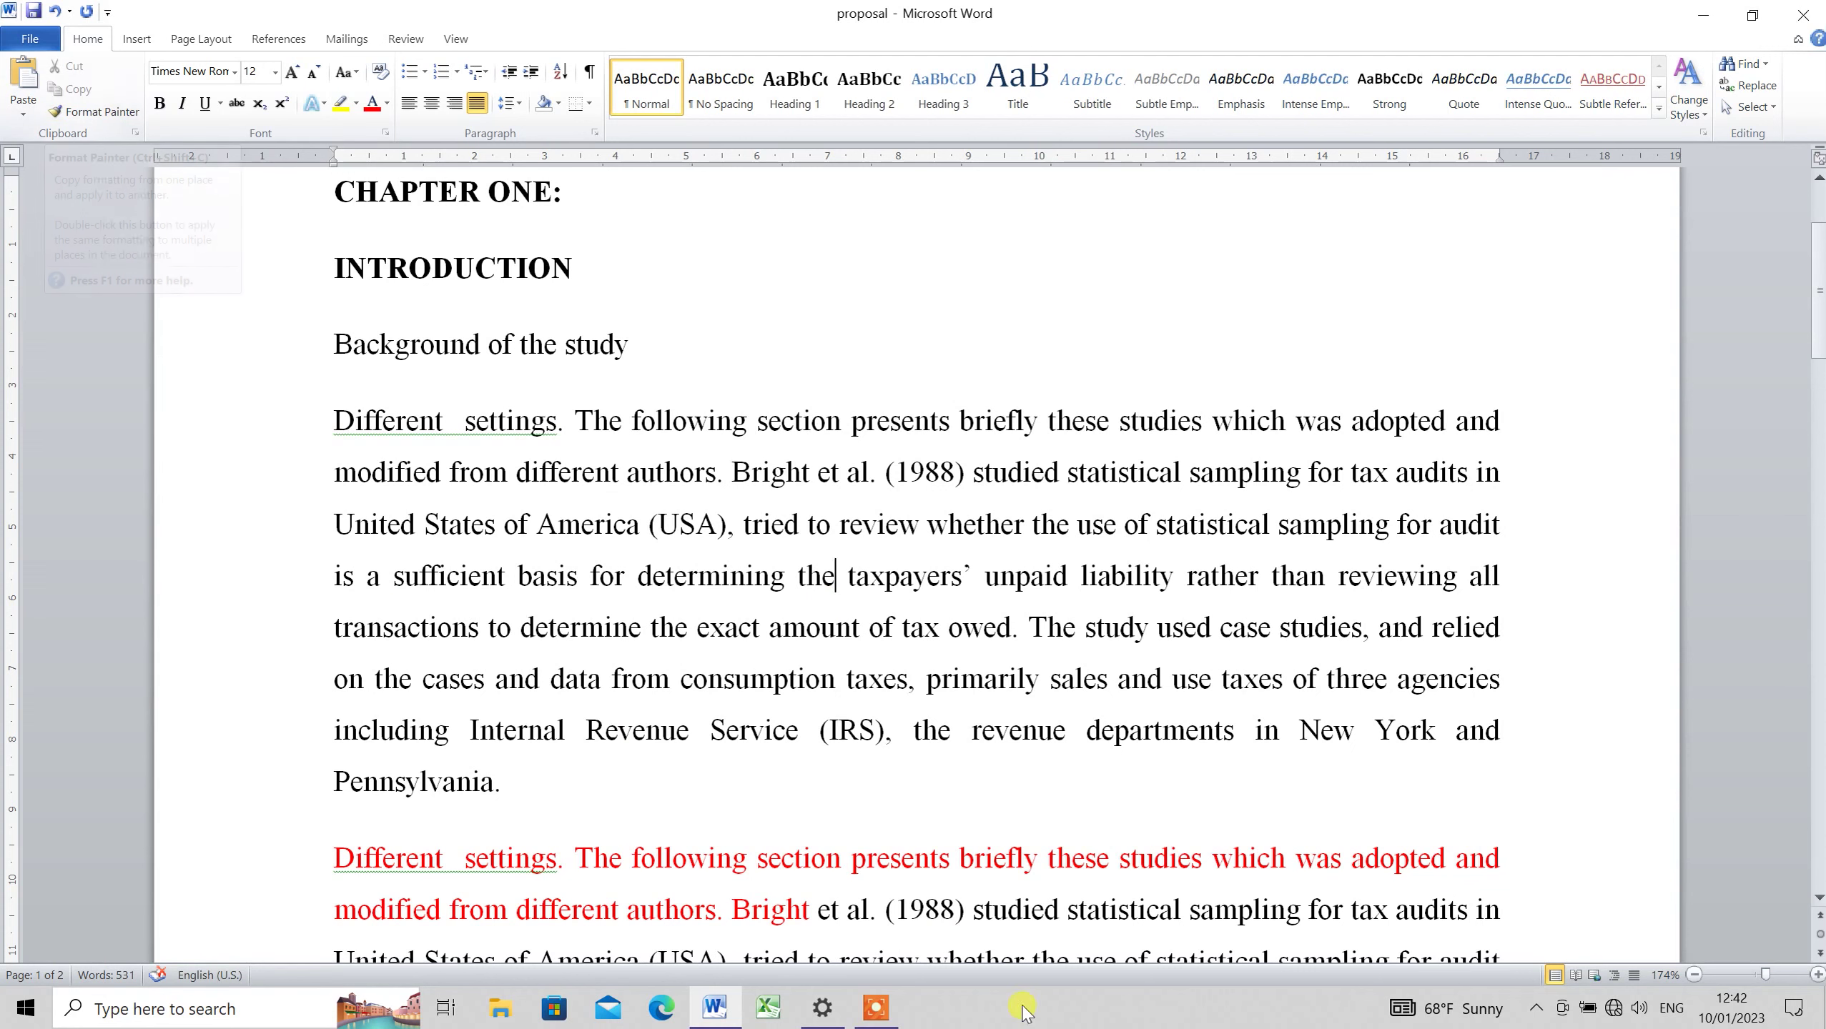
click(653, 575)
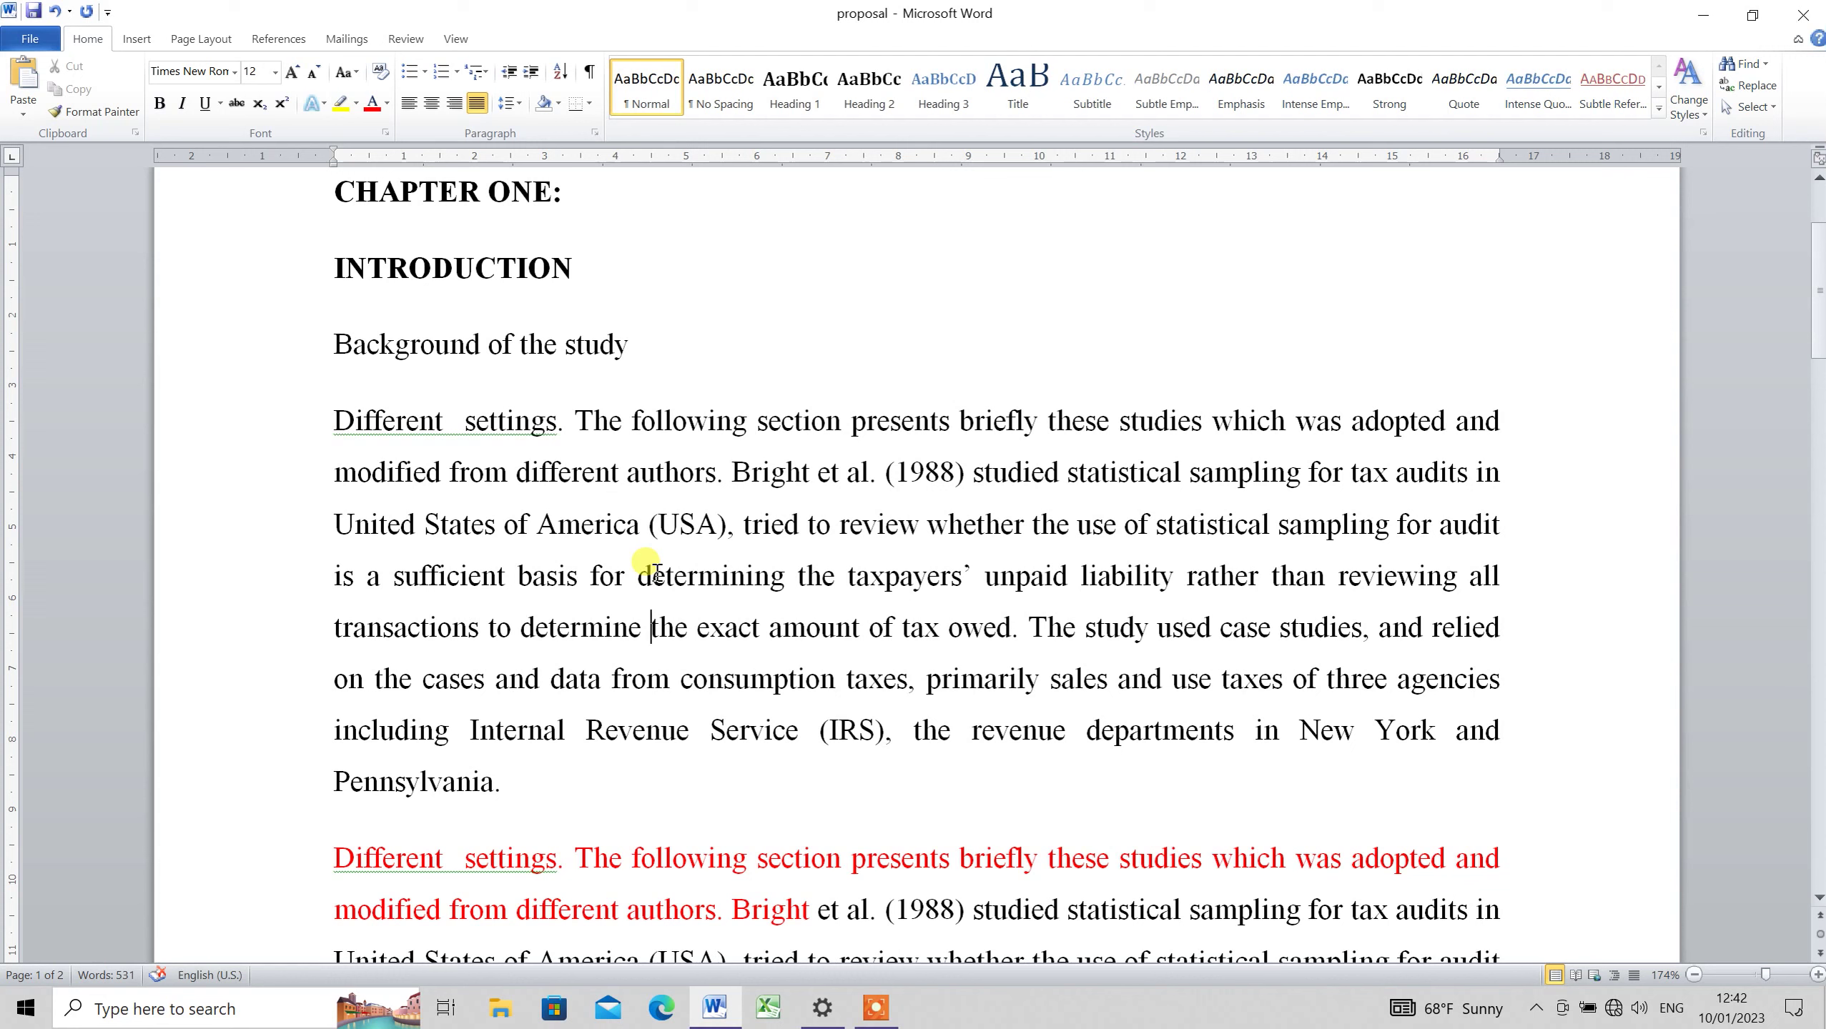
key(Up)
key(Up)
key(Up)
key(Up)
key(Up)
key(Up)
key(Up)
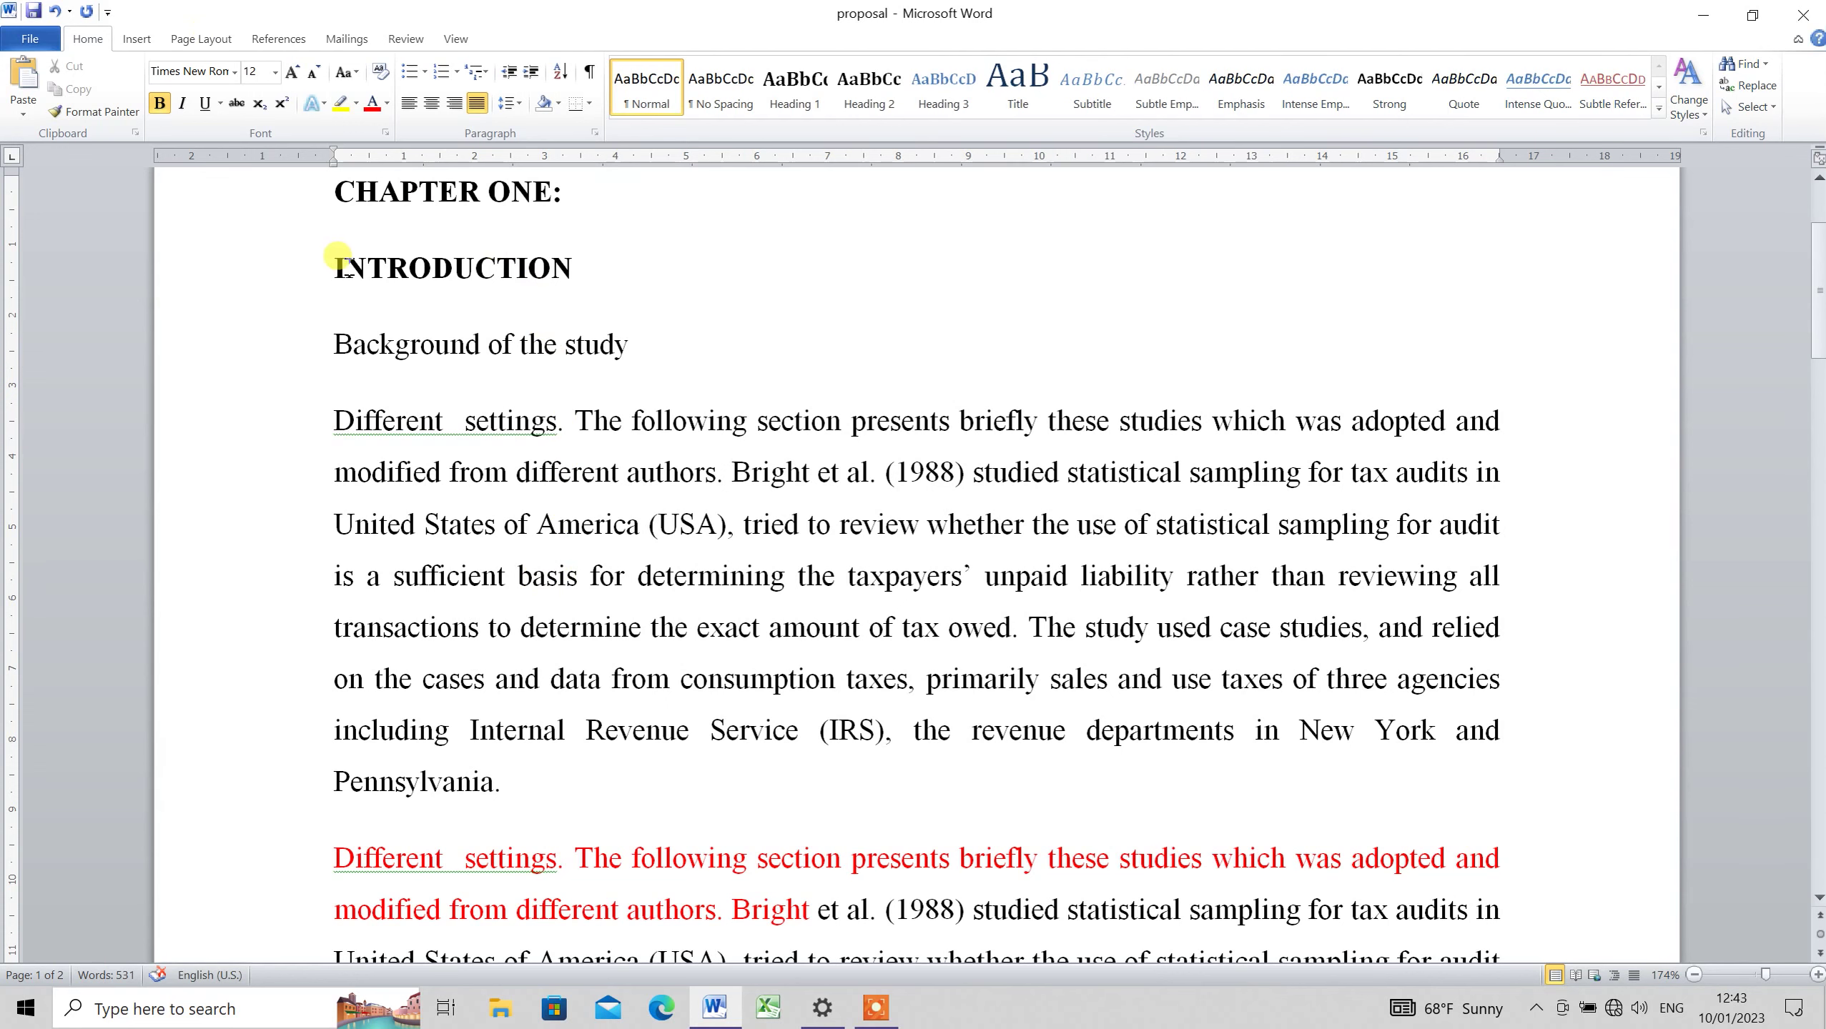
key(BackSpace)
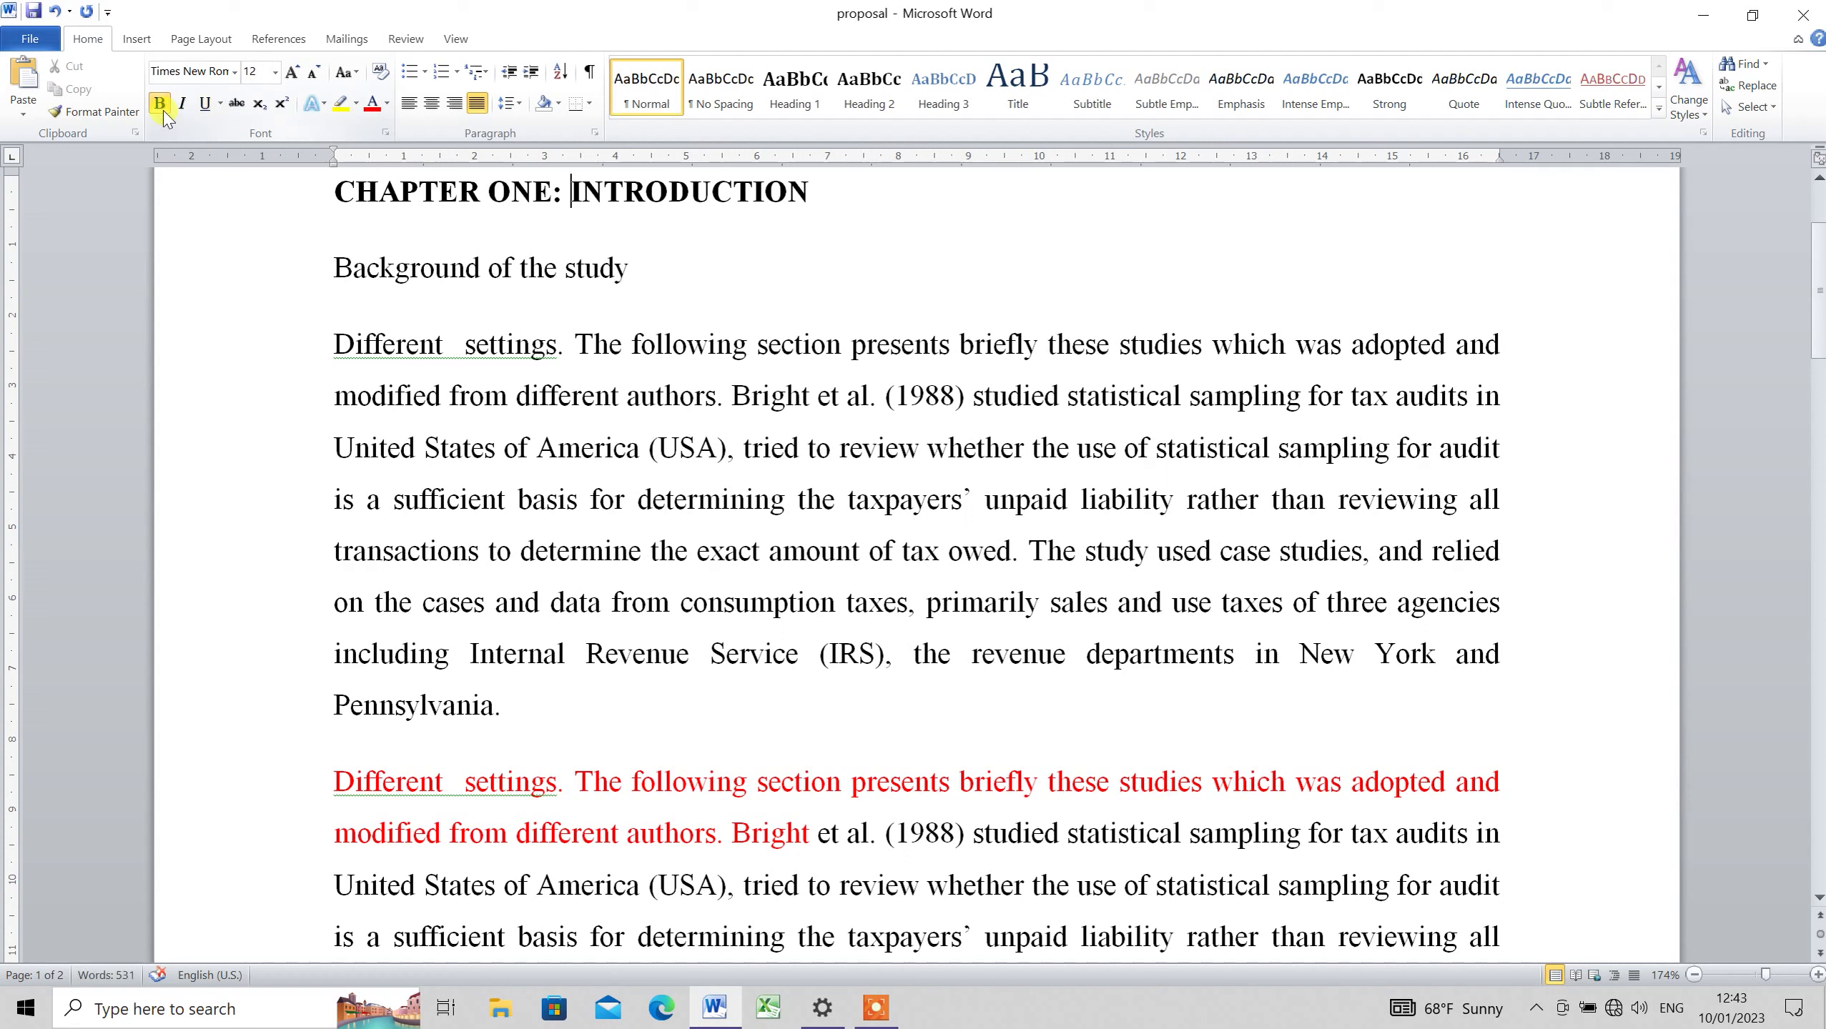
Paint the plain 'Background of the study' formatting onto the CHAPTER ONE: INTRODUCTION line
click(612, 270)
drag(613, 271, 336, 267)
click(101, 111)
drag(821, 193, 339, 191)
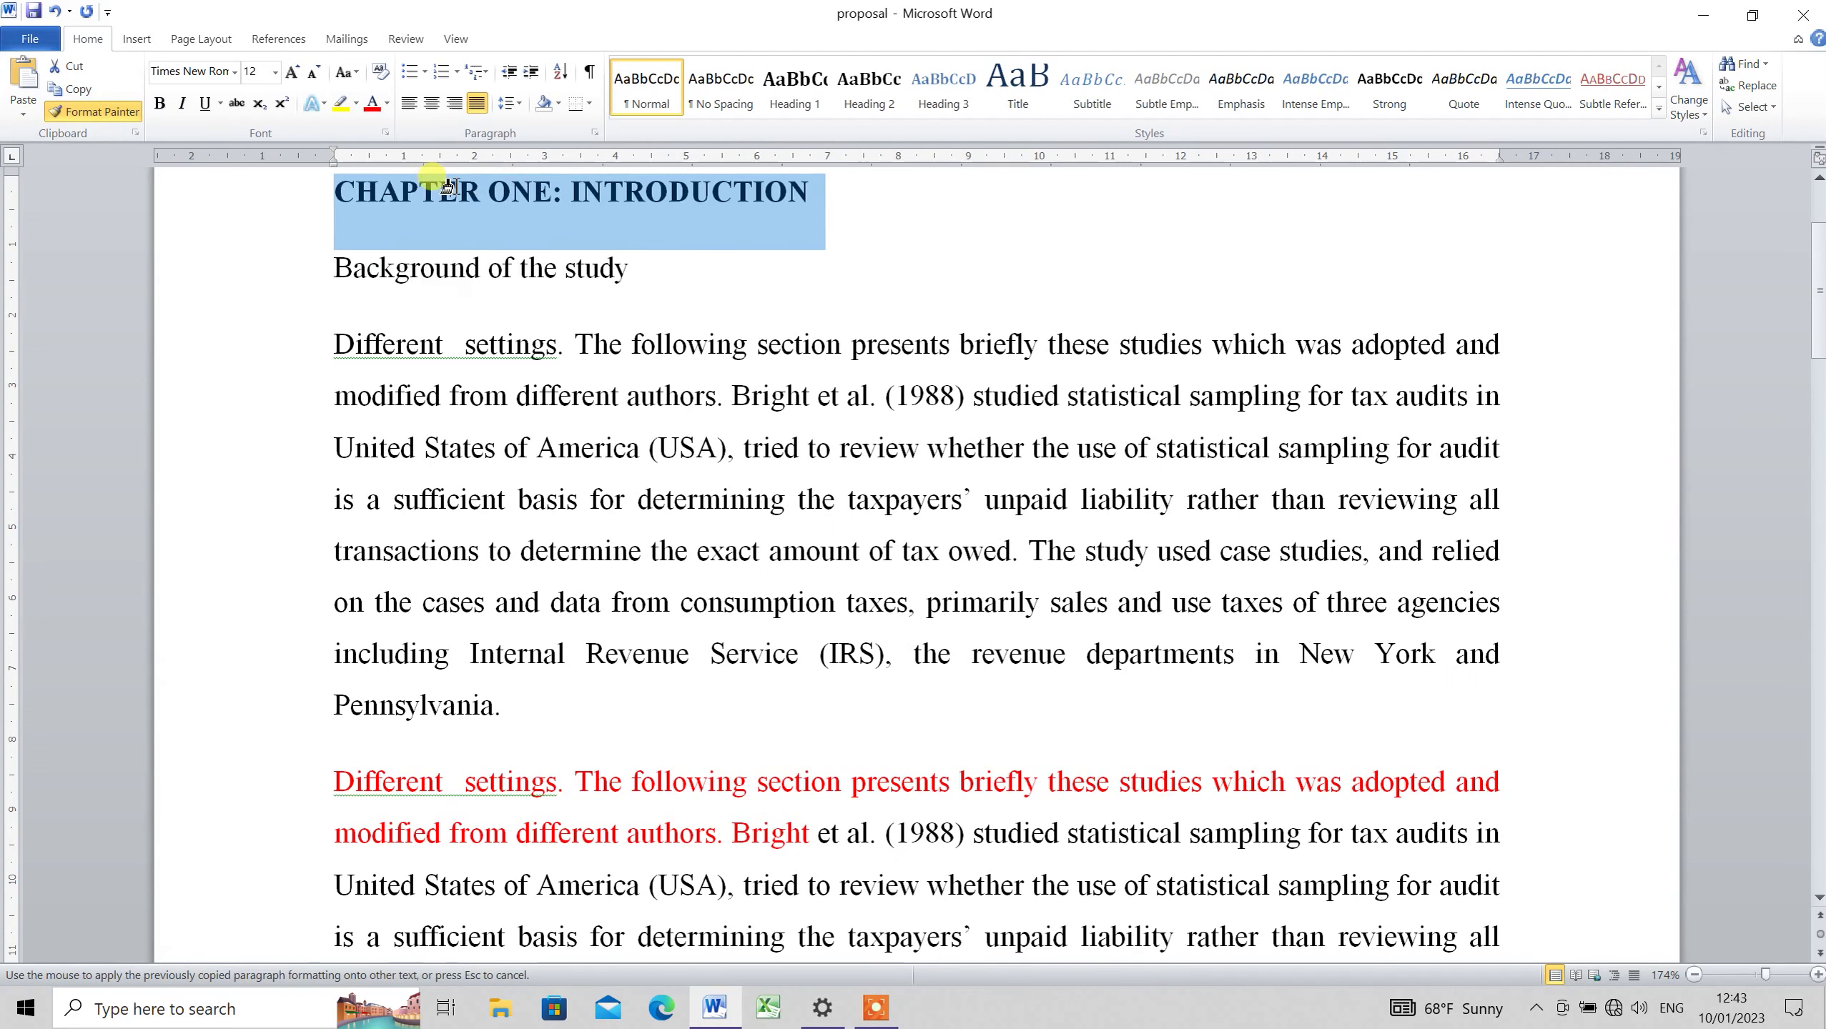
click(594, 306)
Select the chapter heading line and bring up the Heading 1 style options
key(Up)
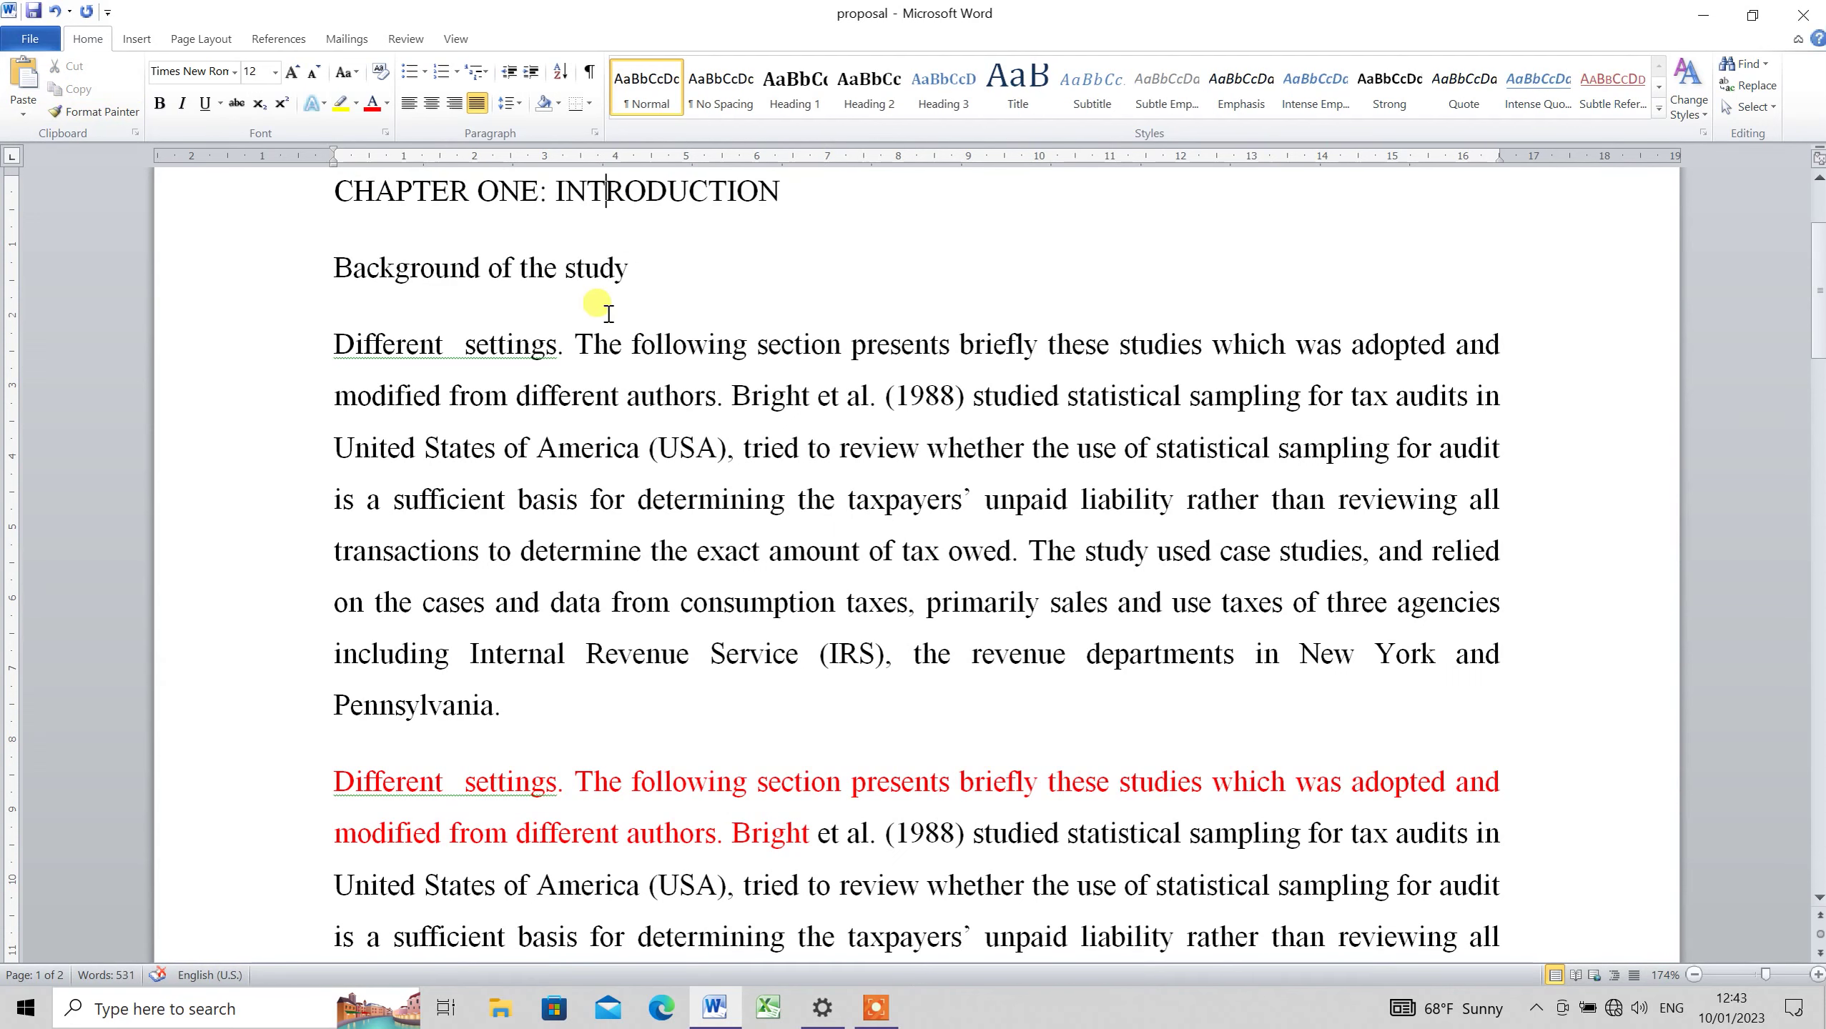
drag(612, 263, 693, 278)
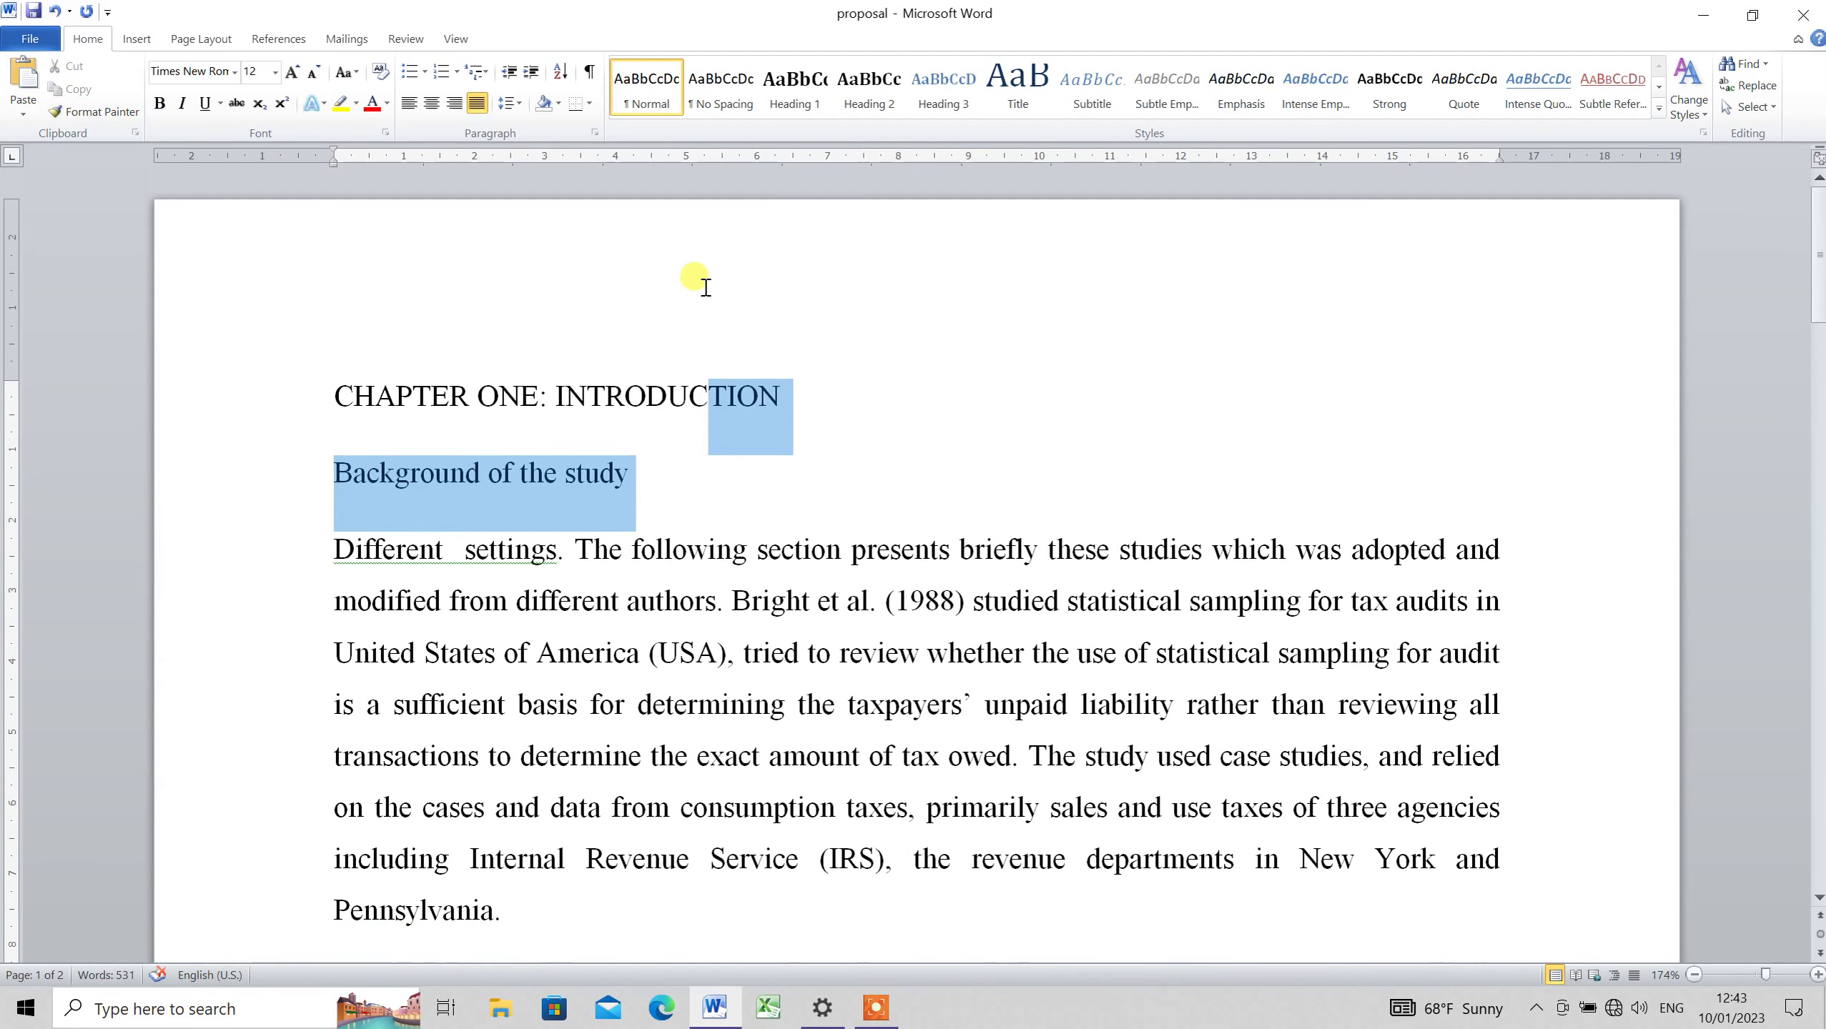
click(625, 397)
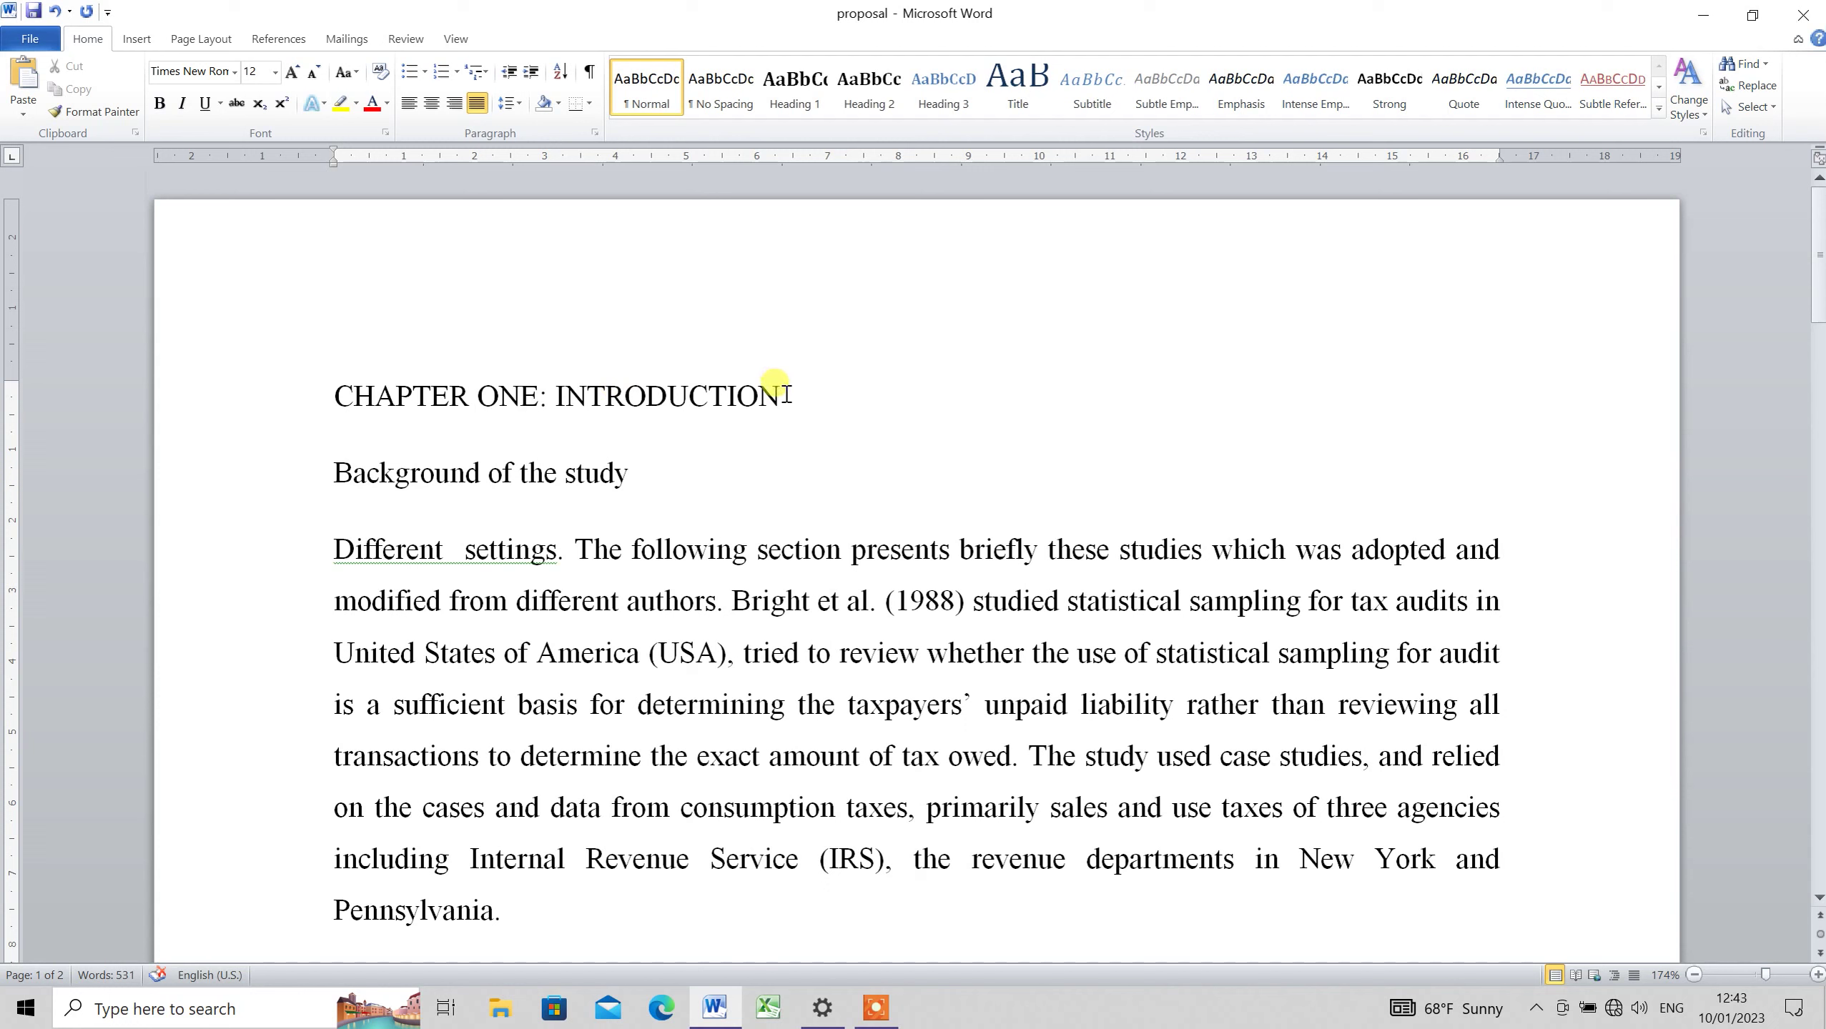
drag(786, 395, 405, 383)
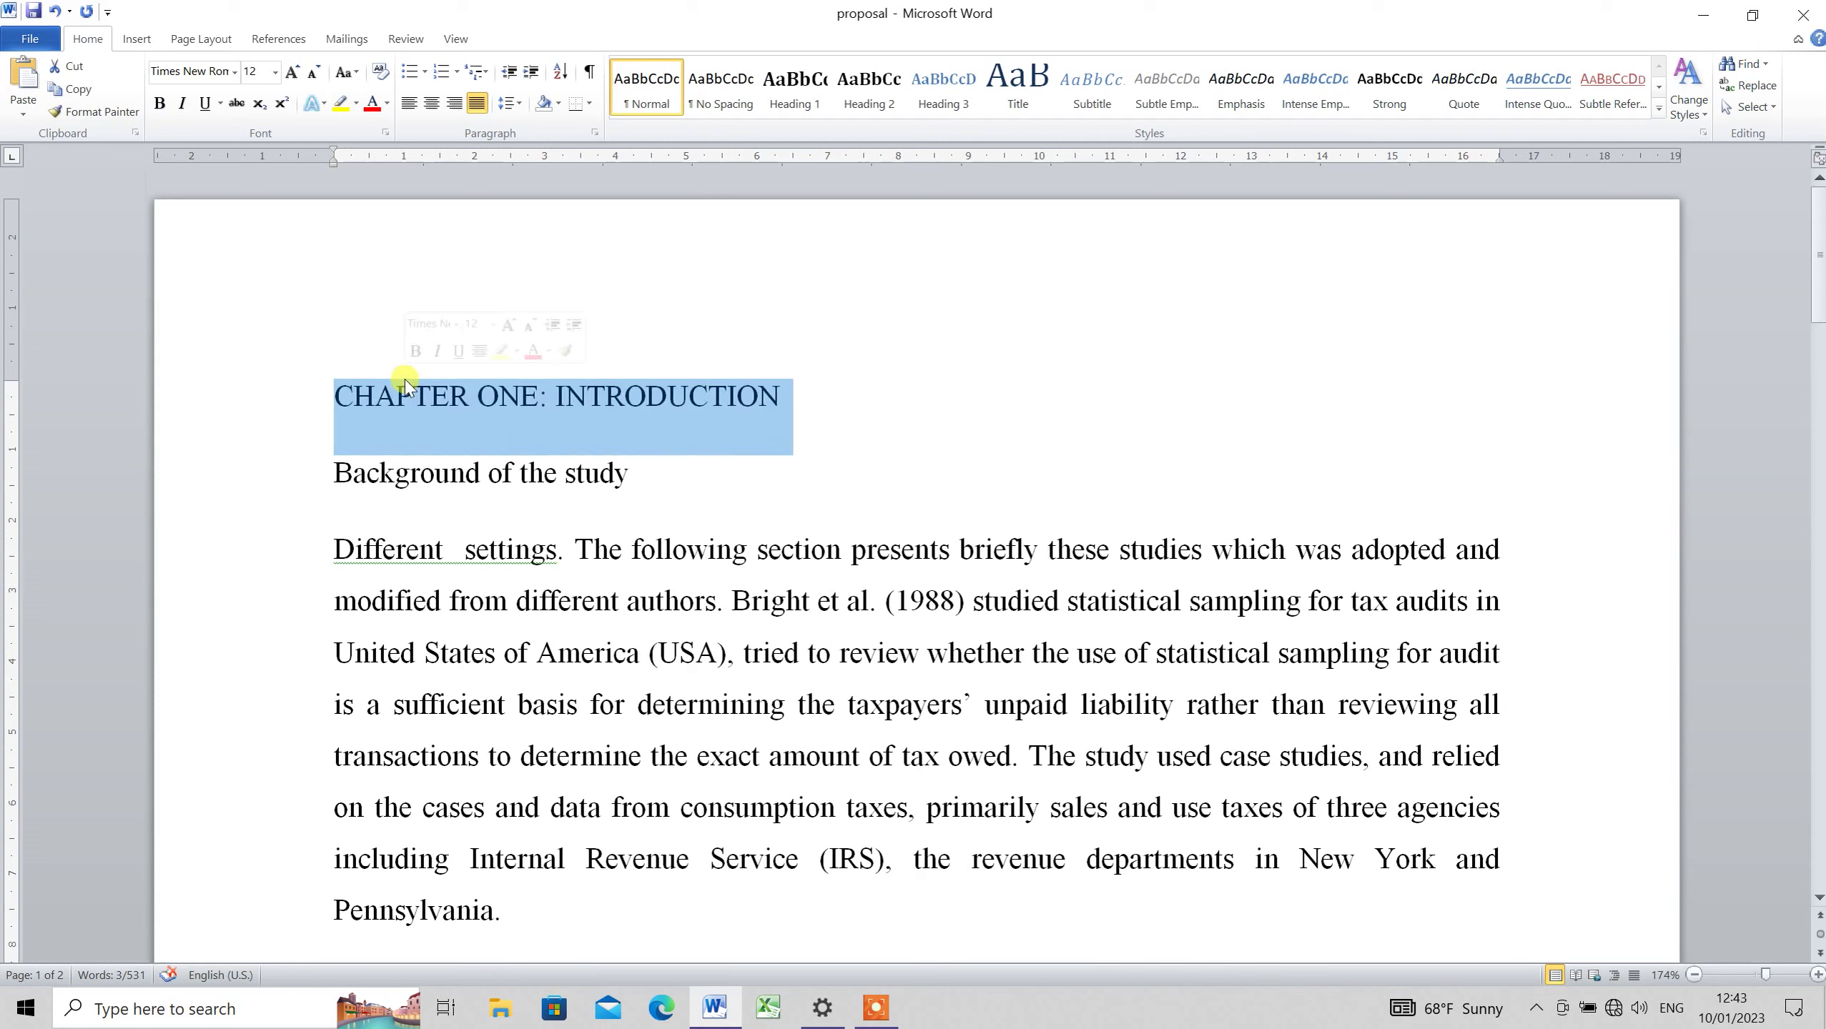
click(802, 398)
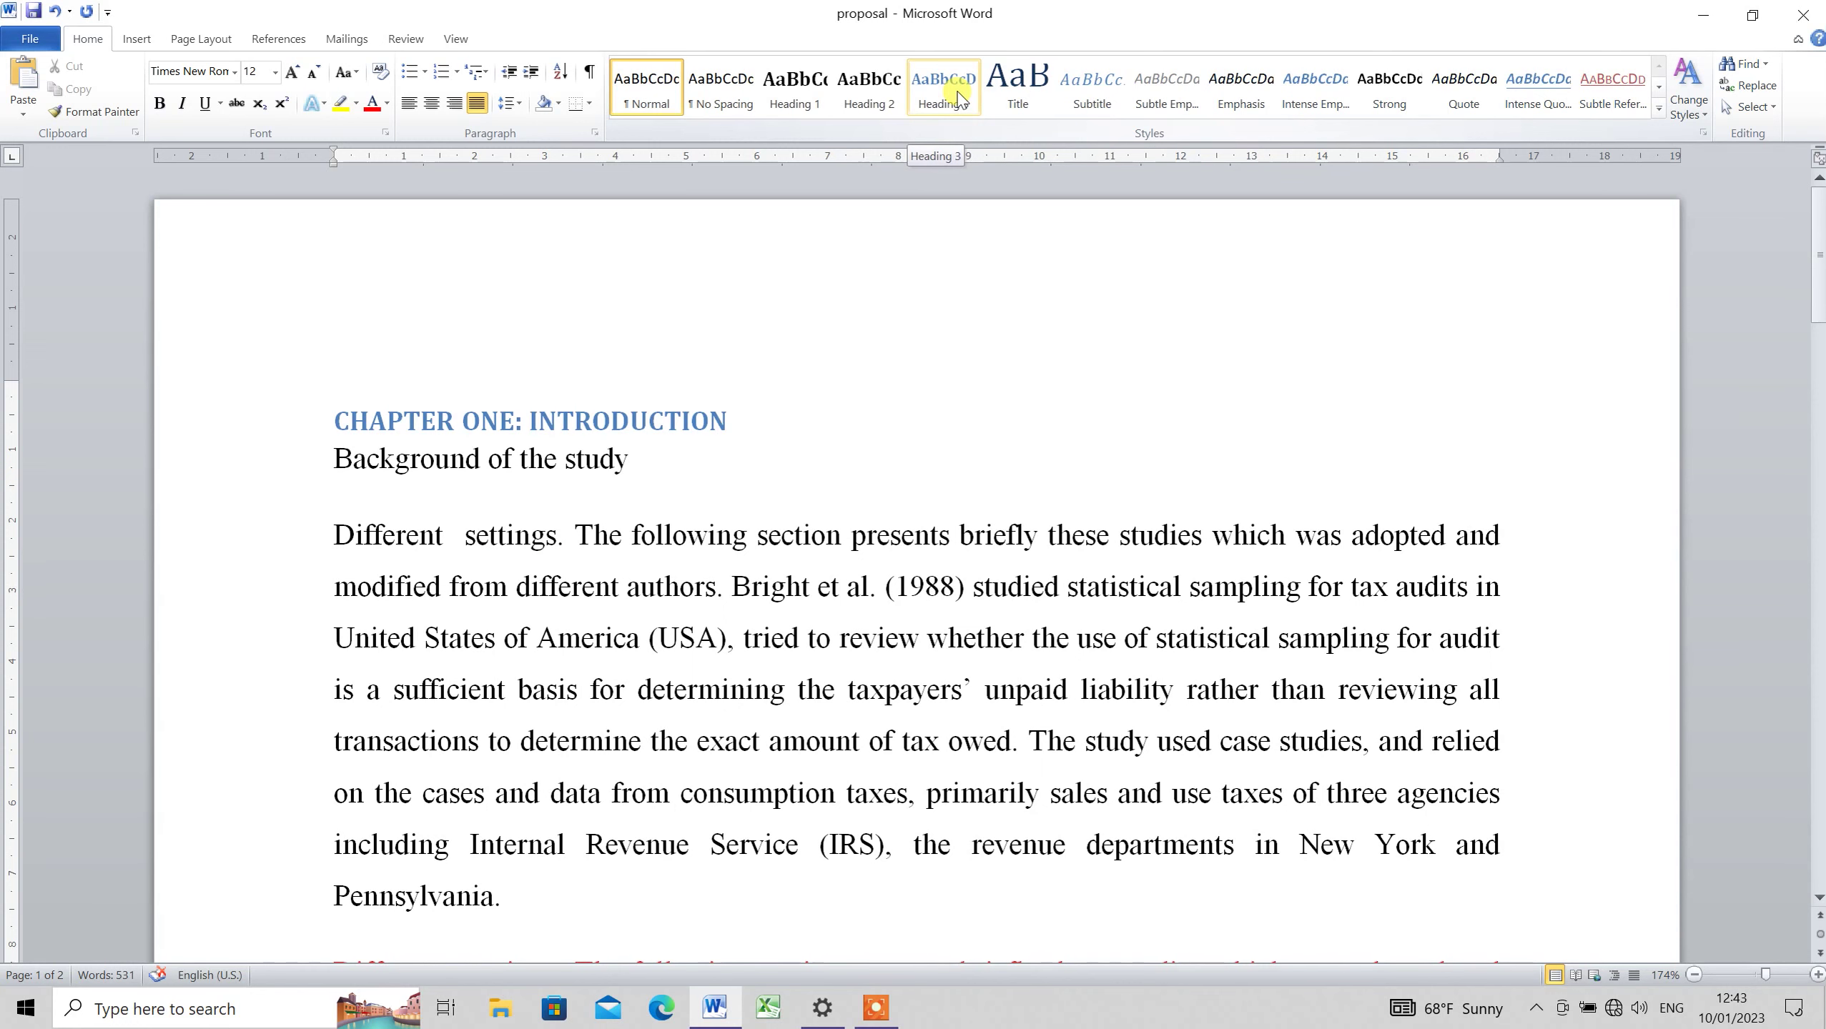
right_click(793, 99)
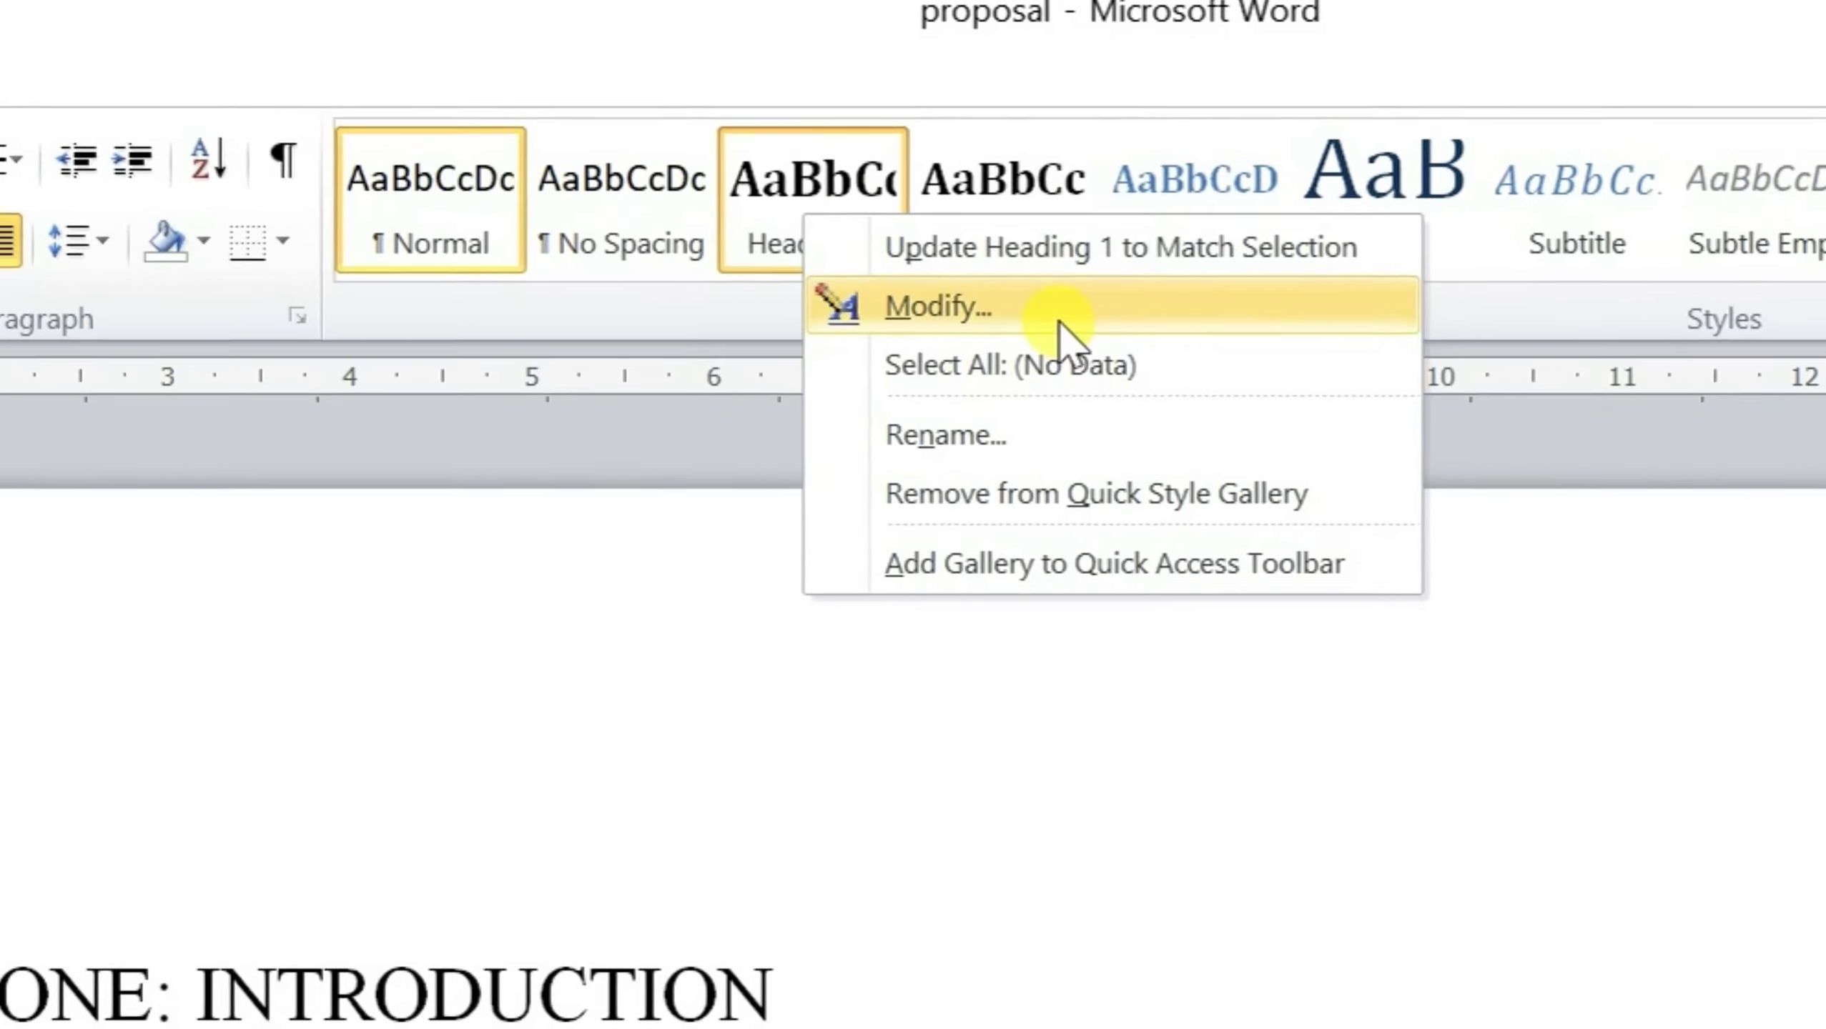
Redefine the Heading 1 style as bold Times New Roman, 14 pt, black
click(890, 133)
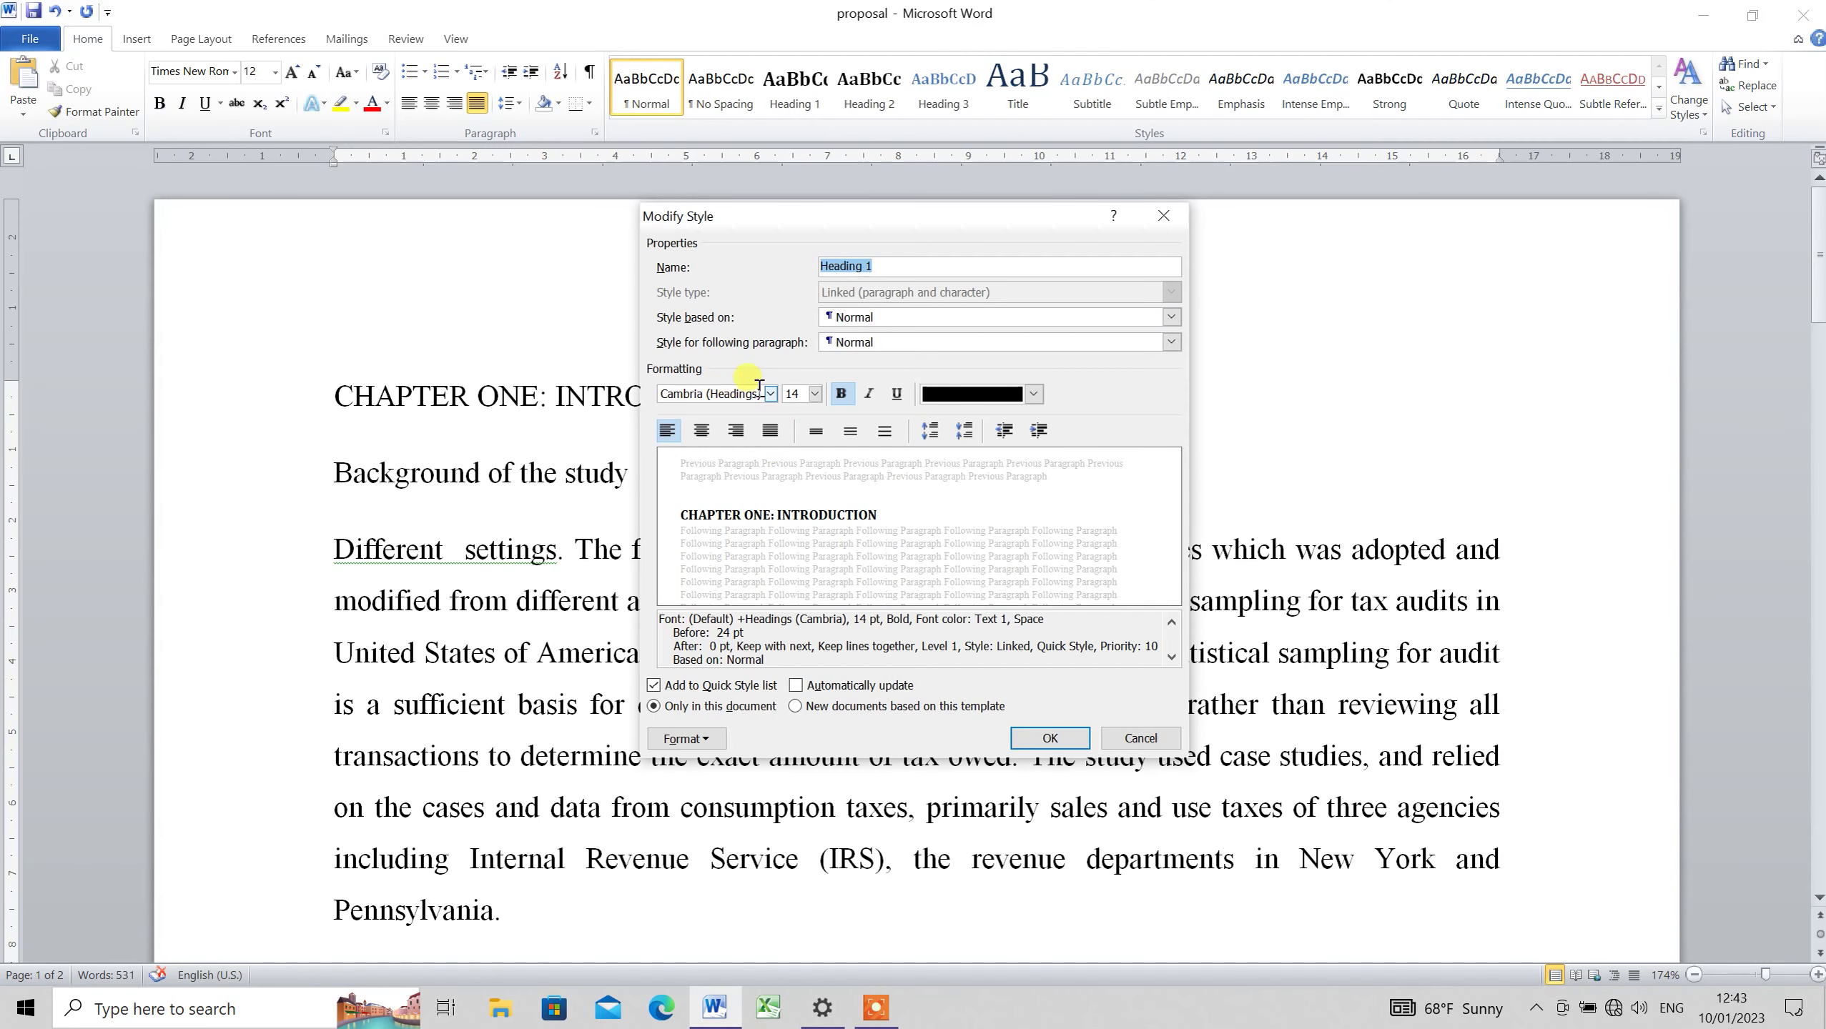
click(759, 395)
text(Times New Roman)
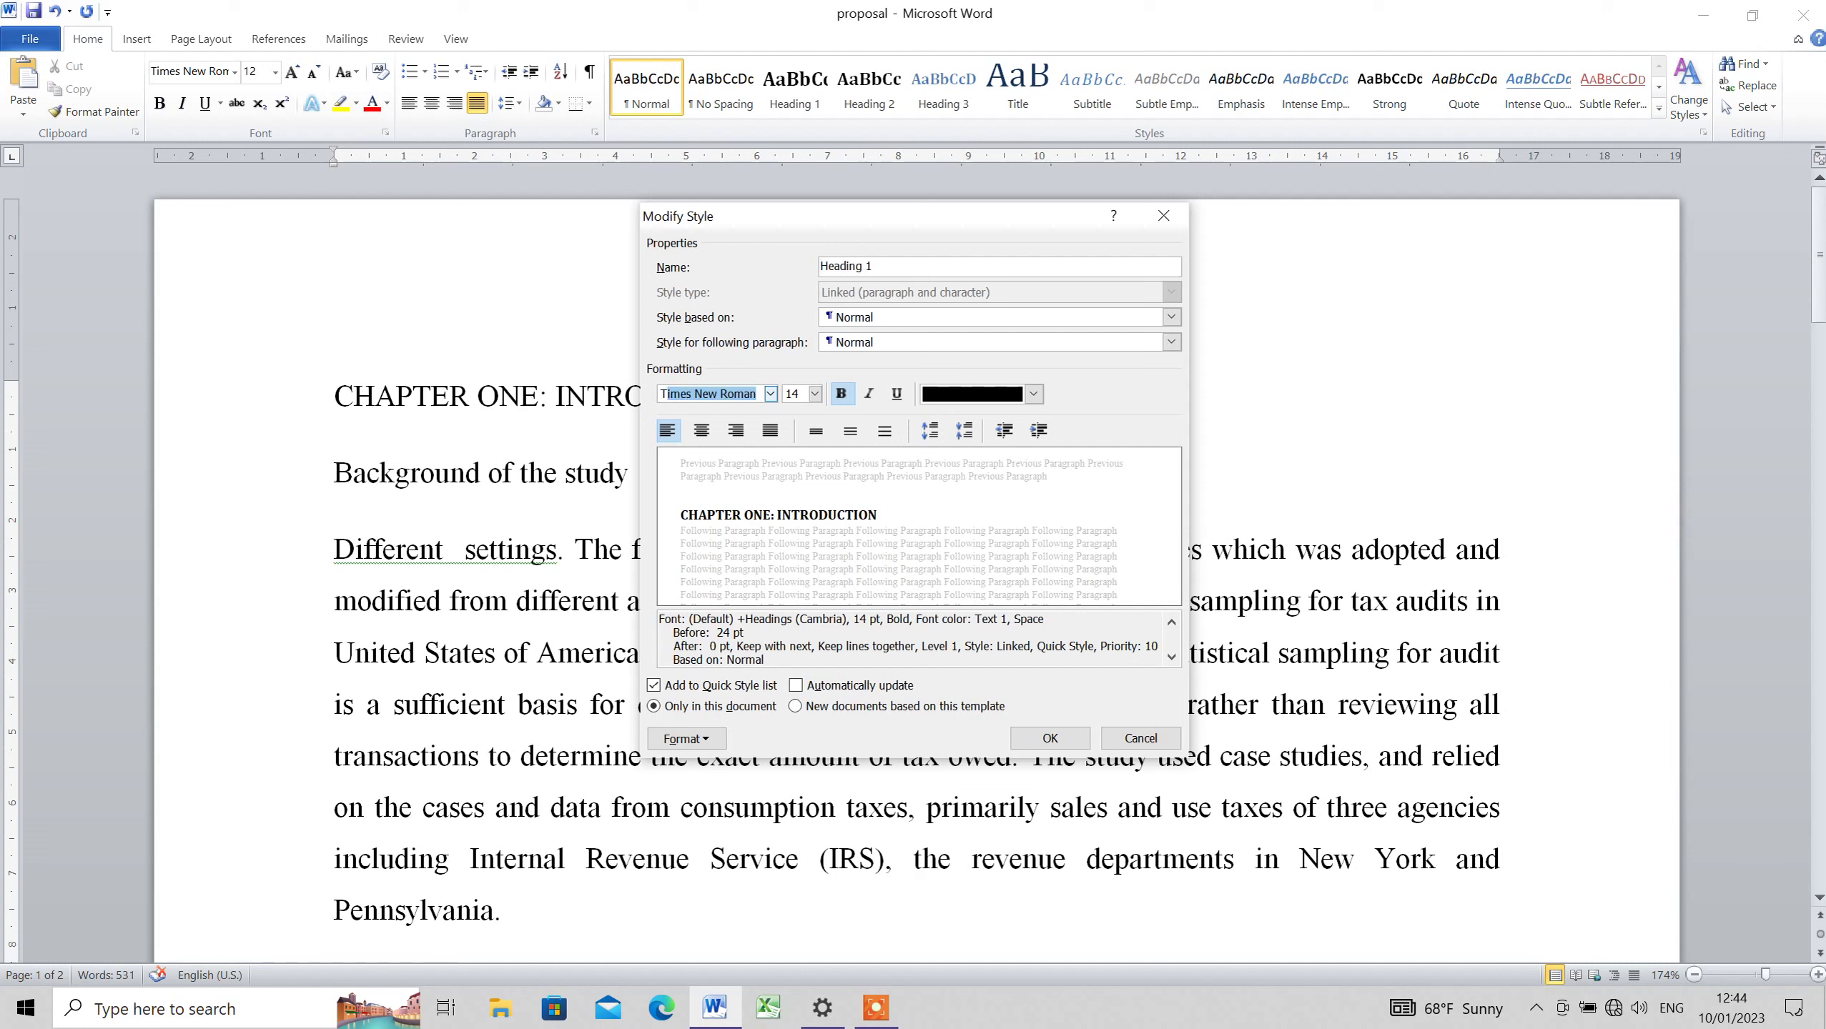
click(759, 394)
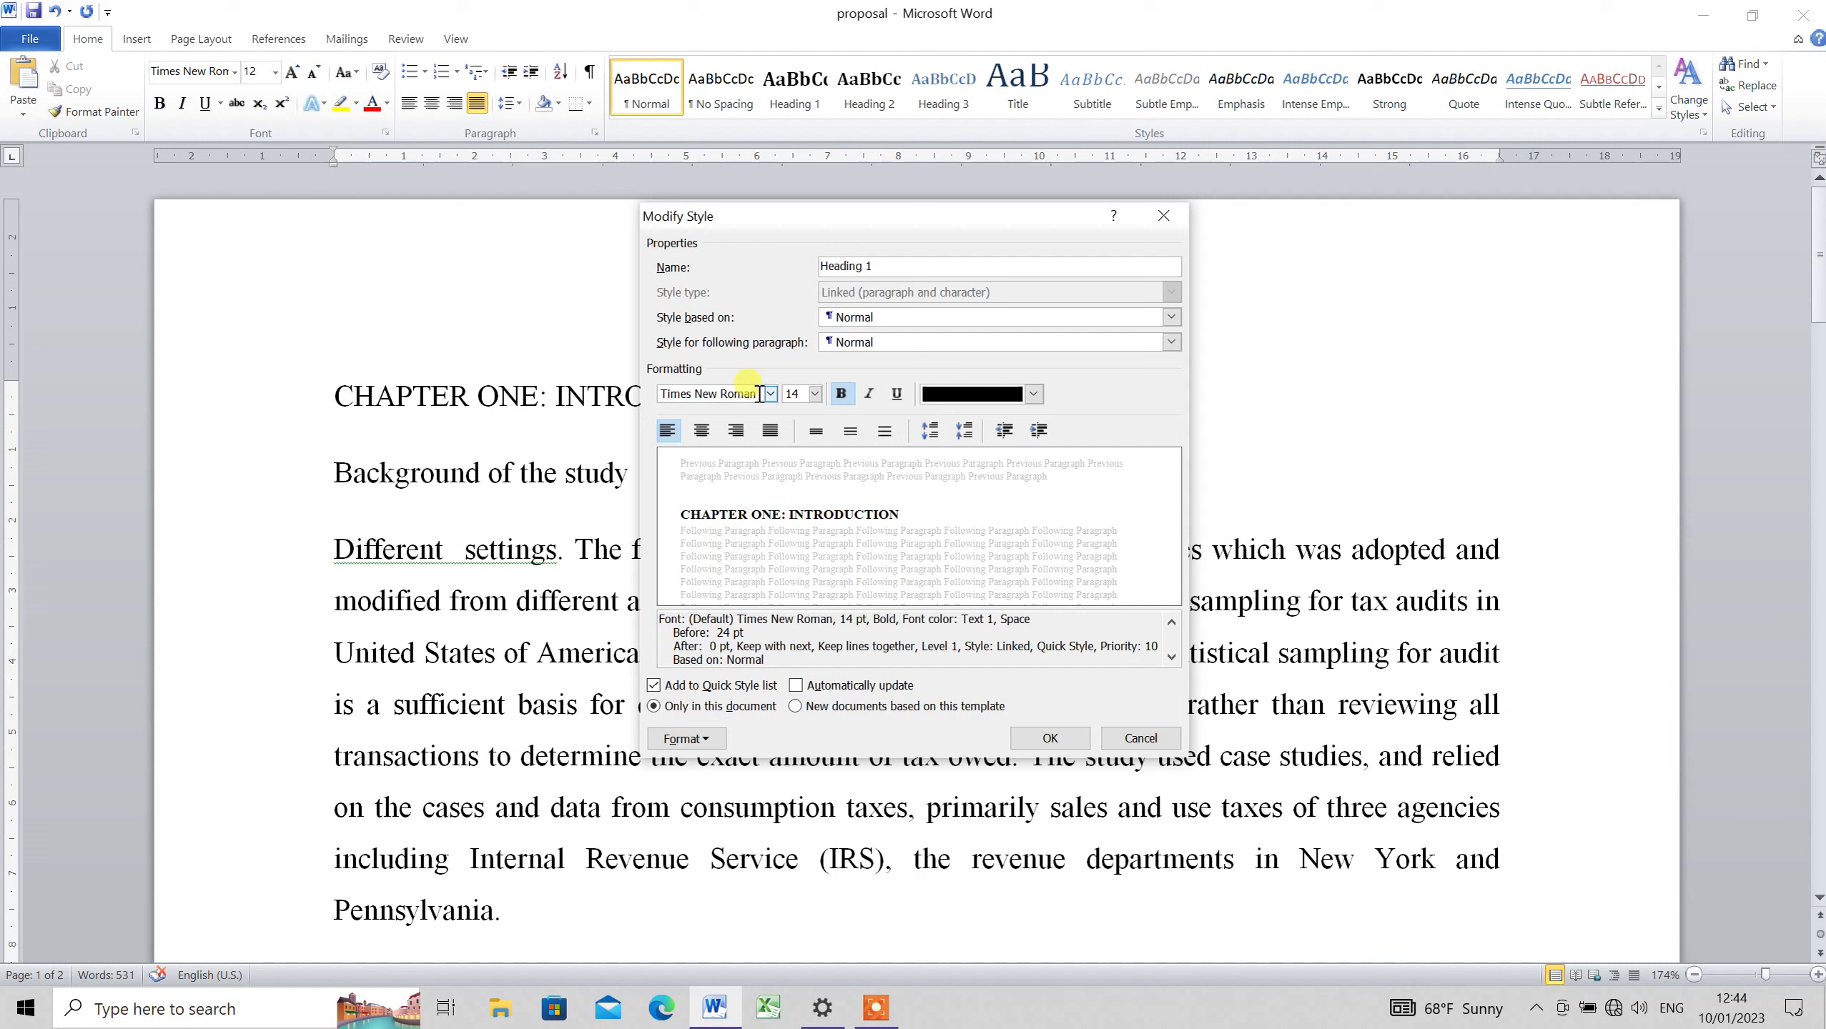
click(815, 395)
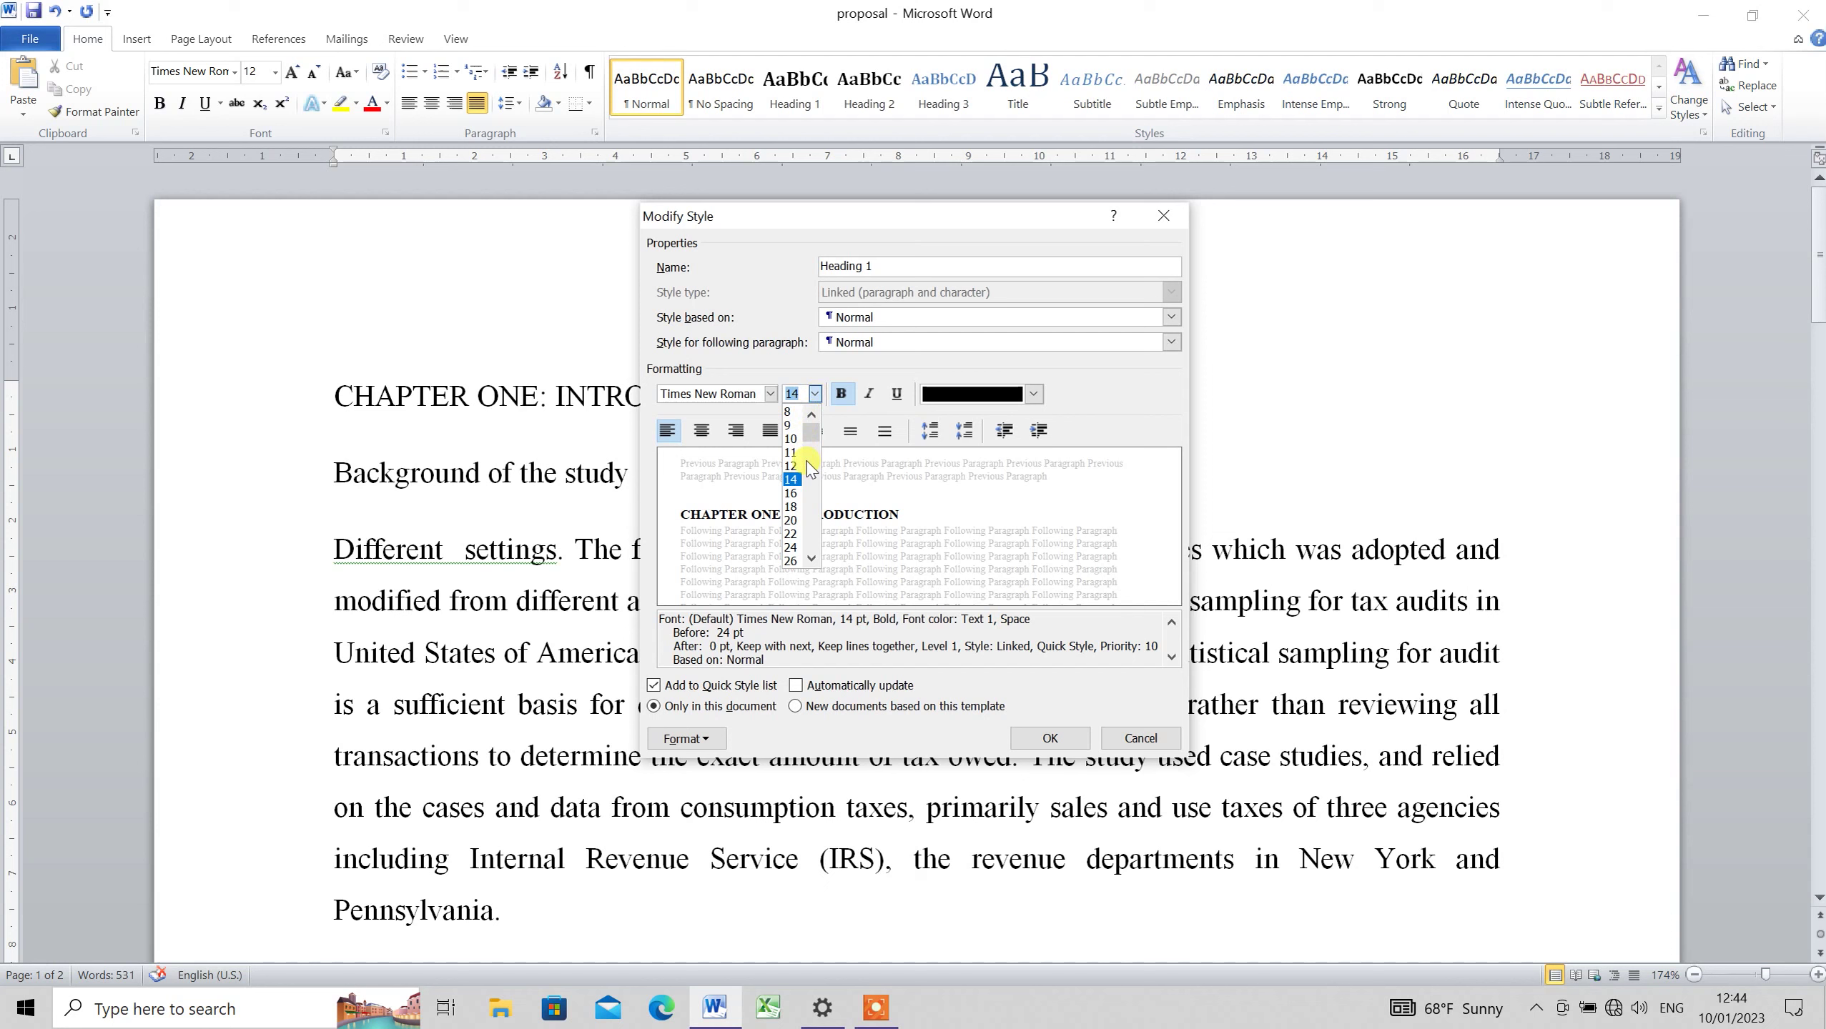
click(795, 480)
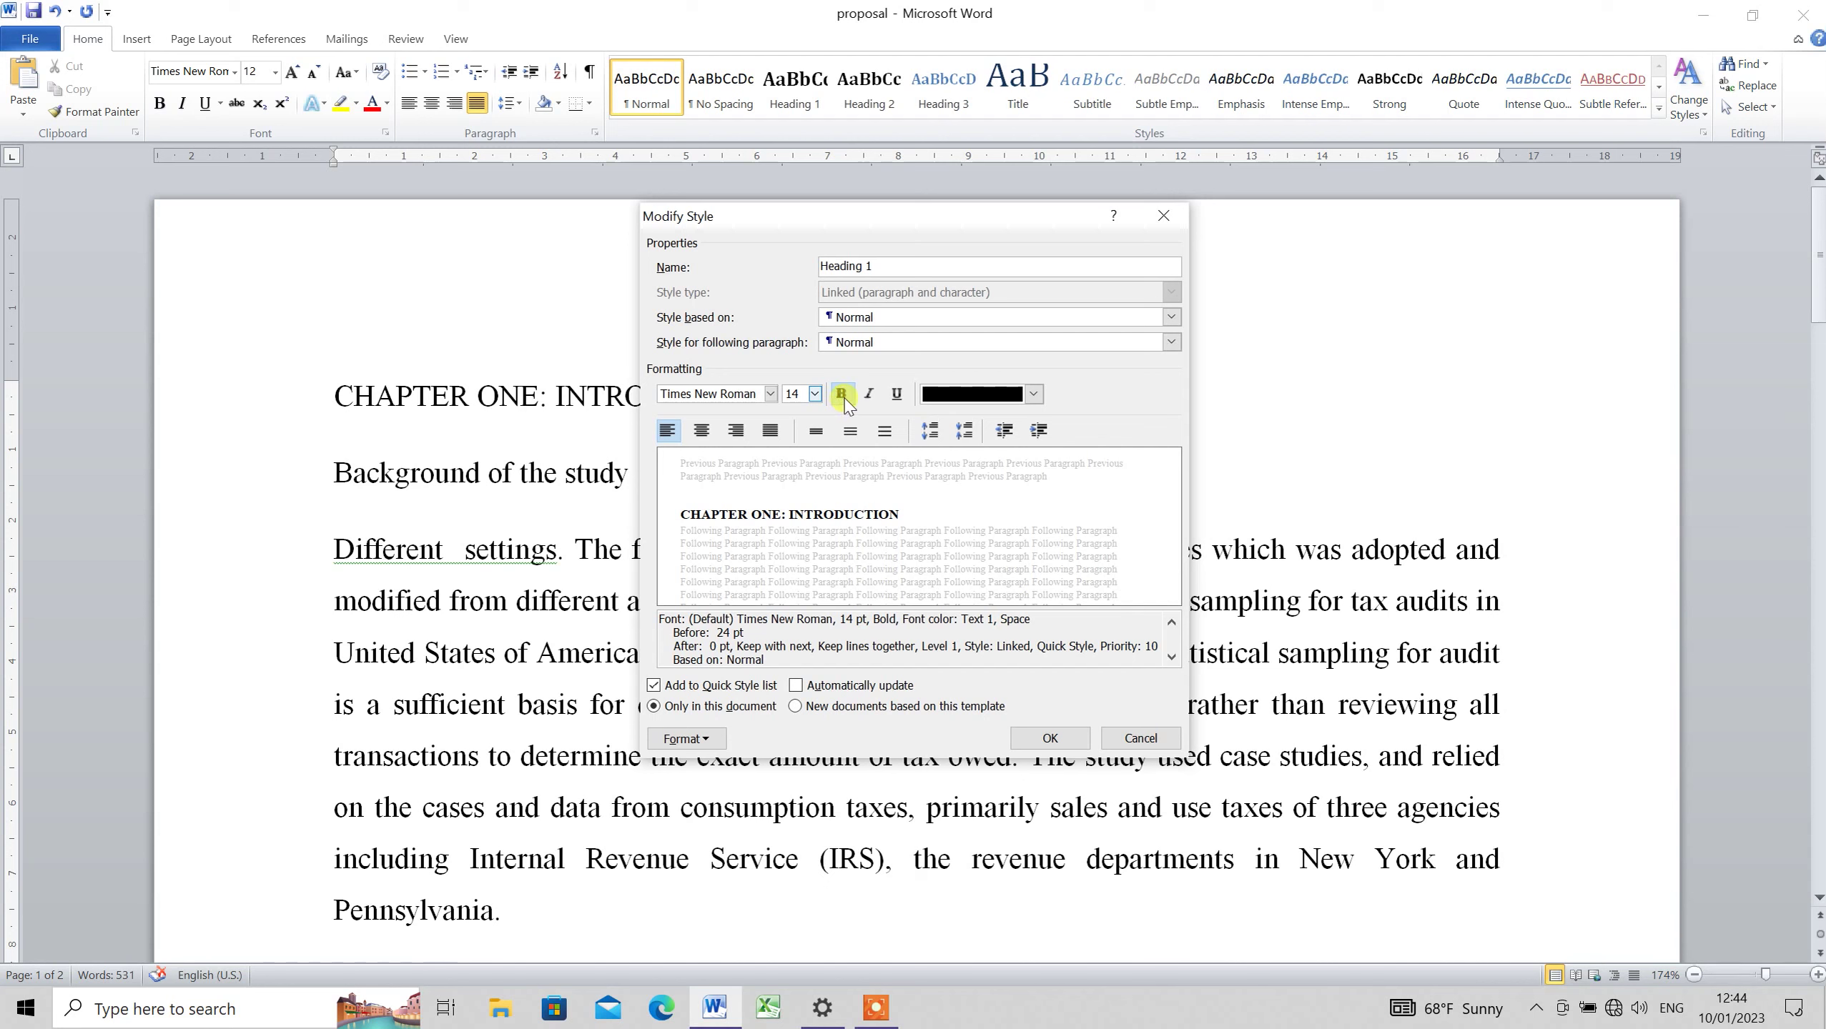
click(1034, 395)
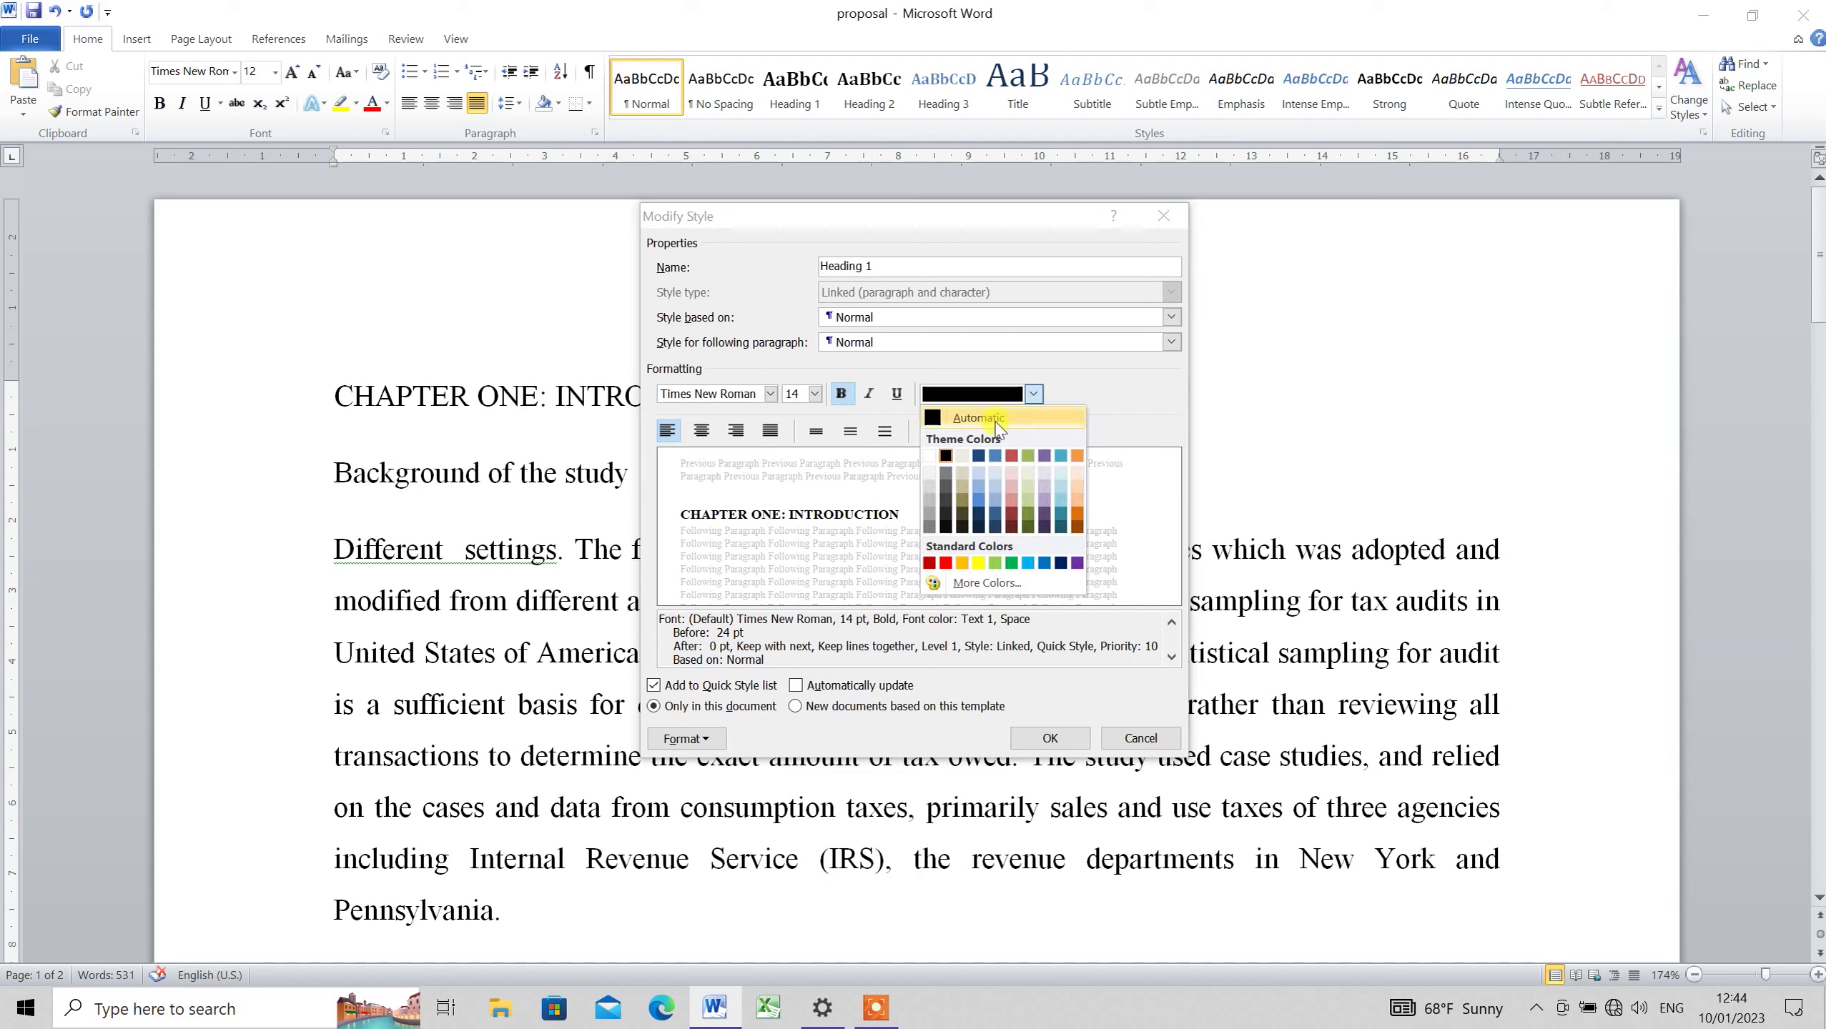
click(944, 457)
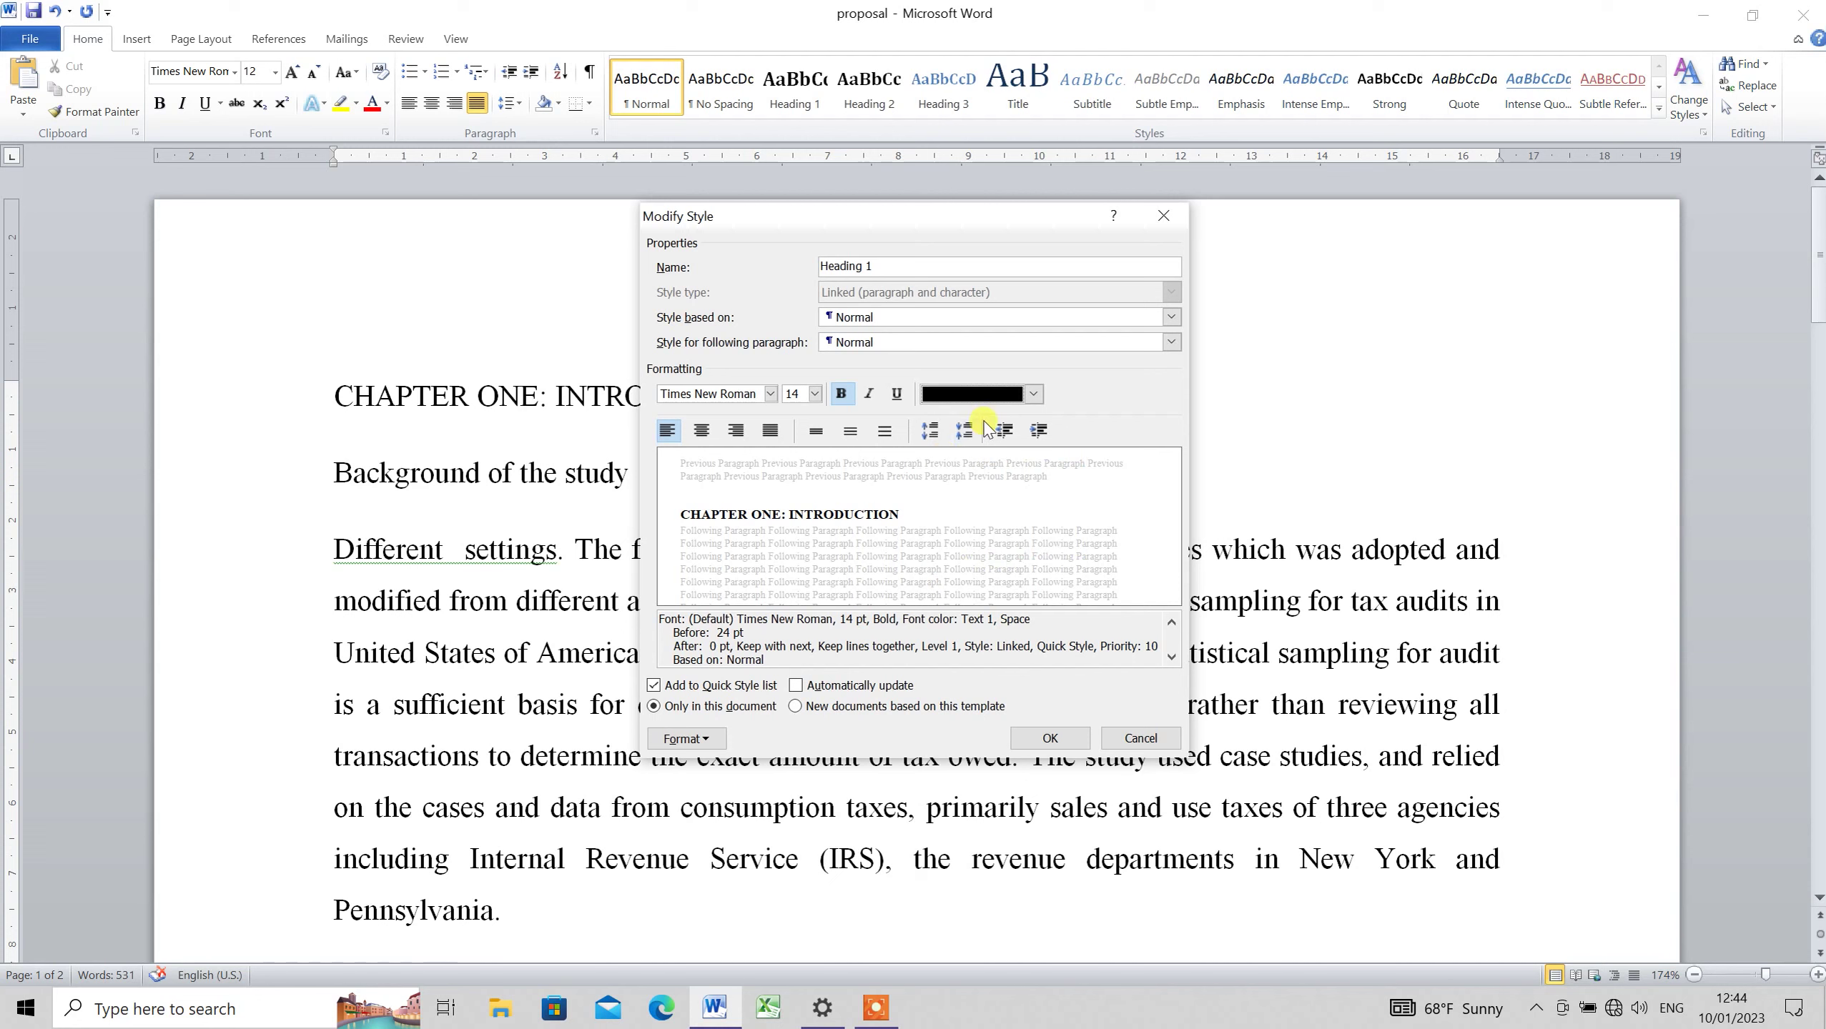
click(835, 919)
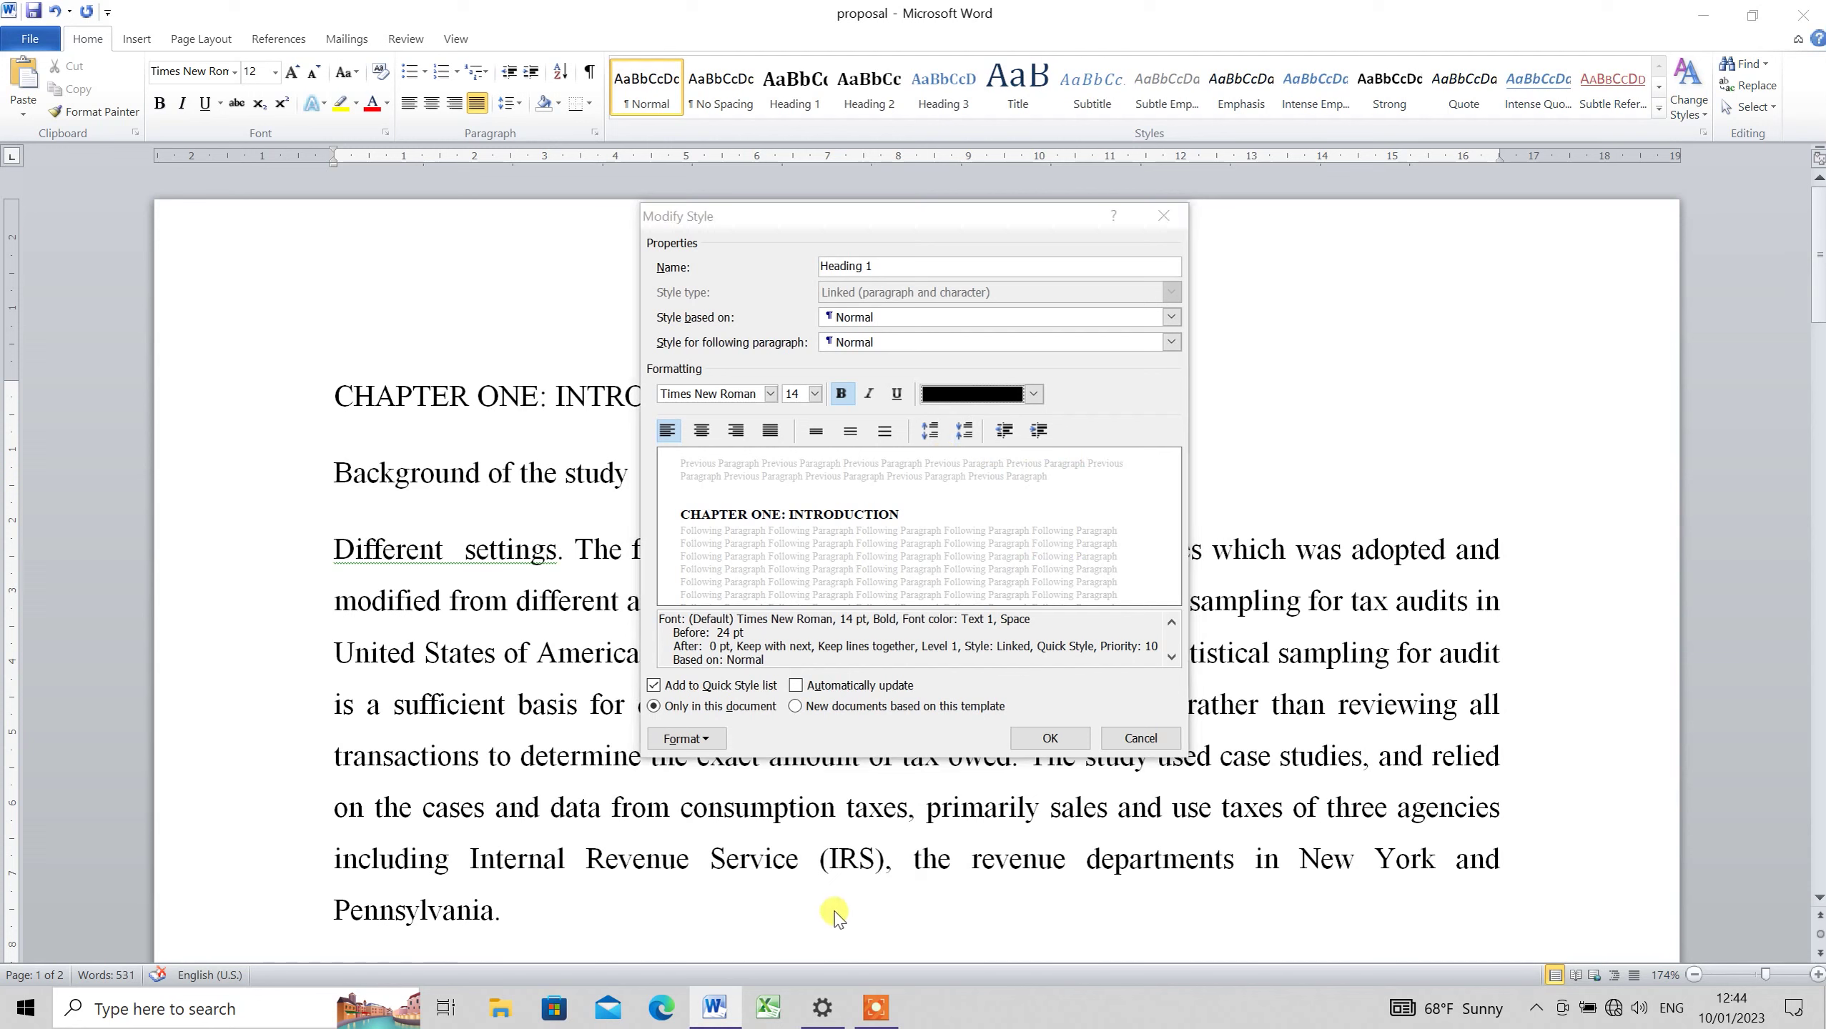
click(1052, 739)
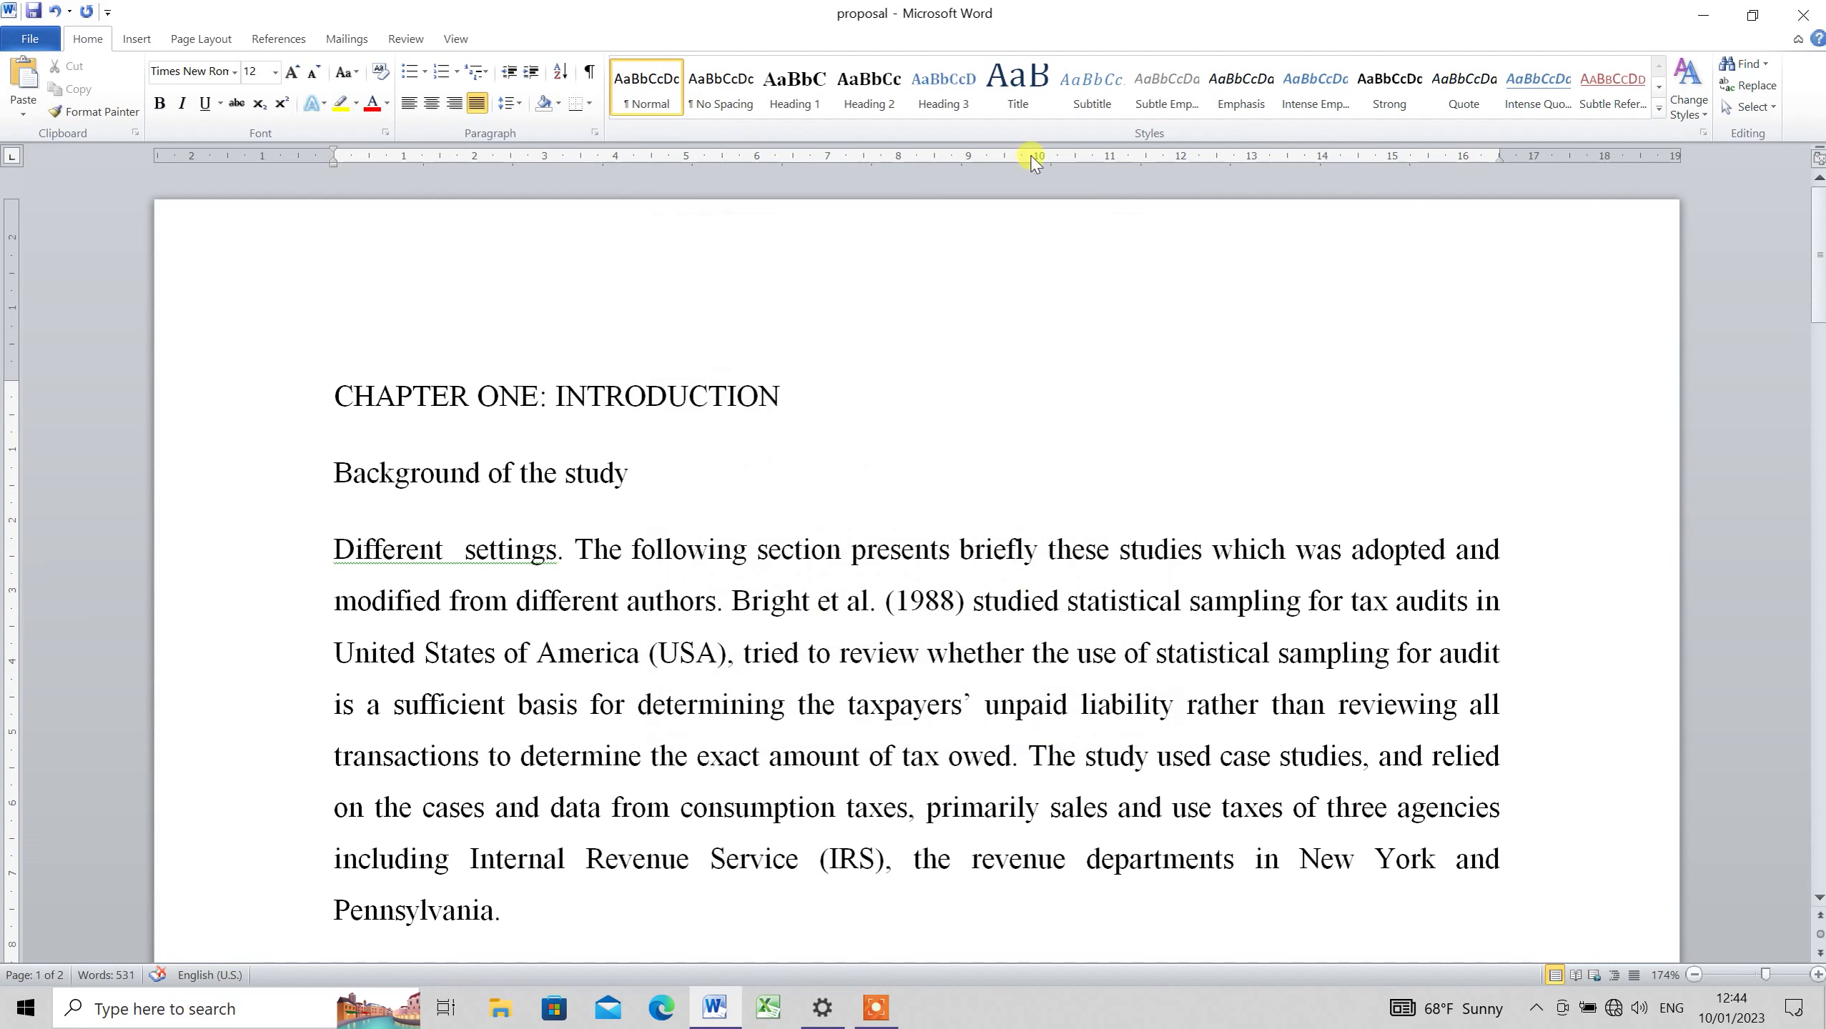
right_click(880, 101)
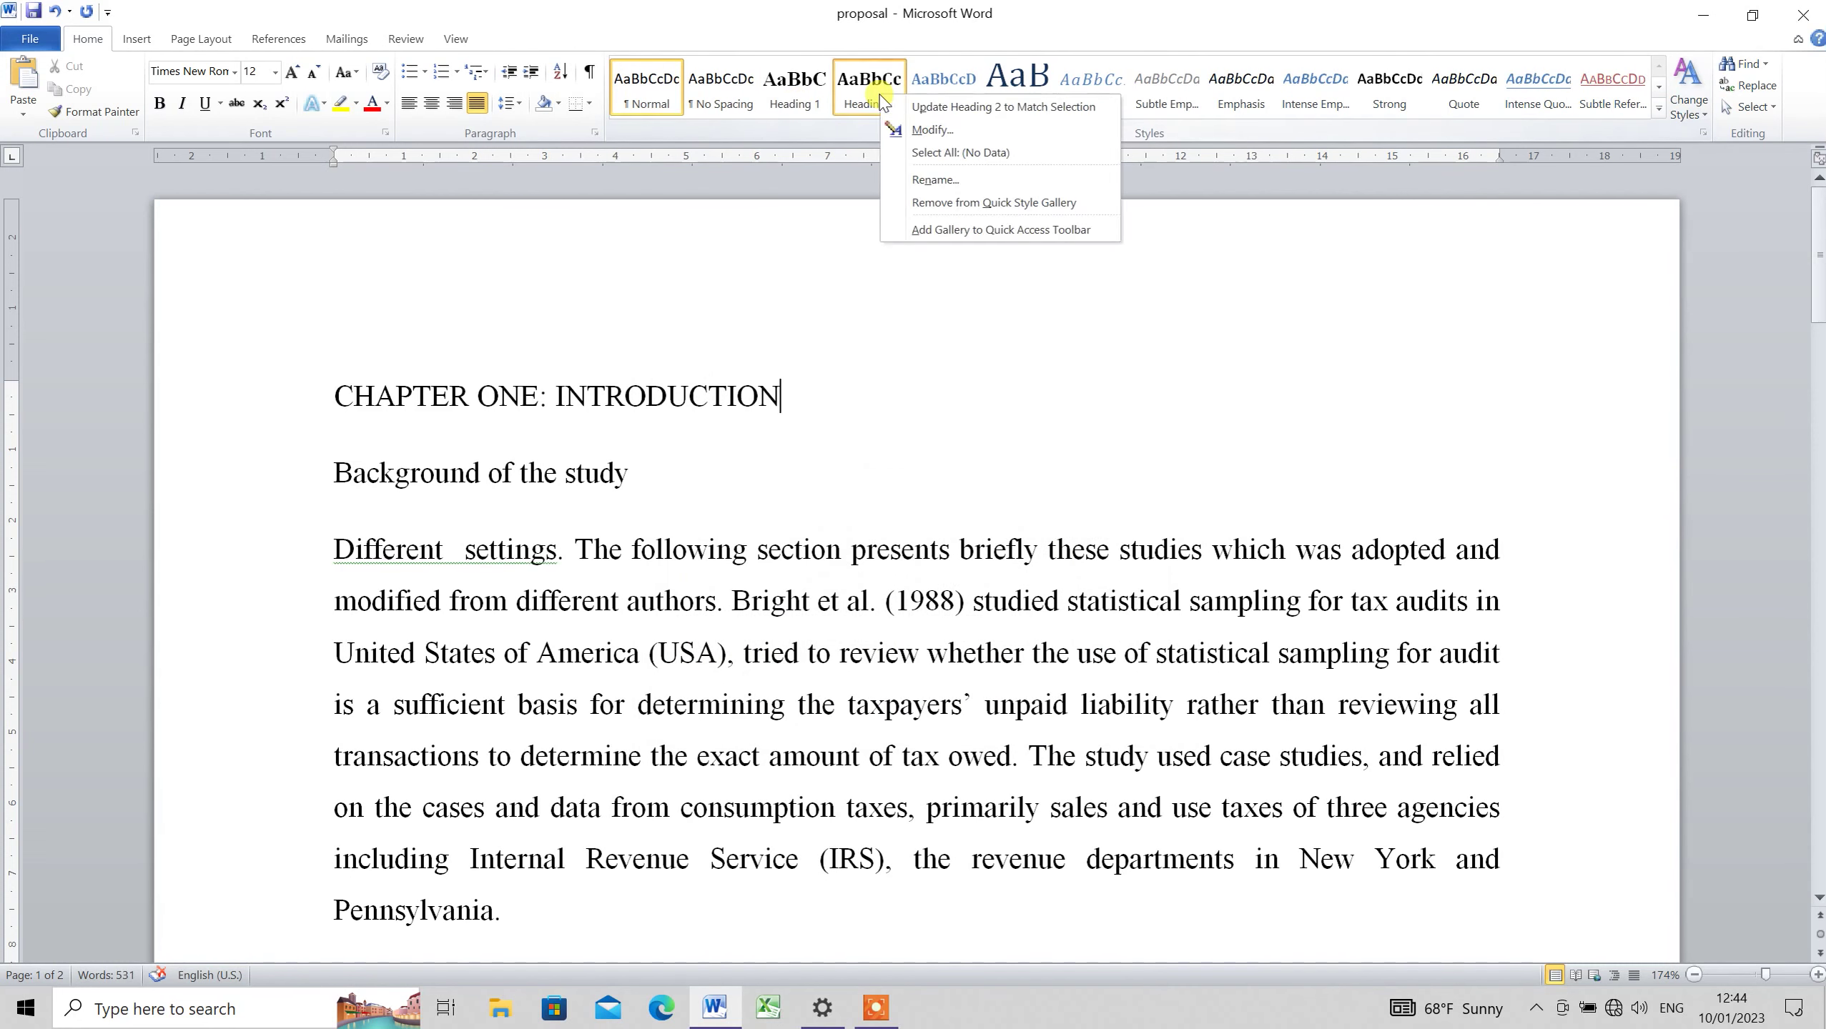
Change the Heading 2 style to Times New Roman, 12 pt
click(915, 131)
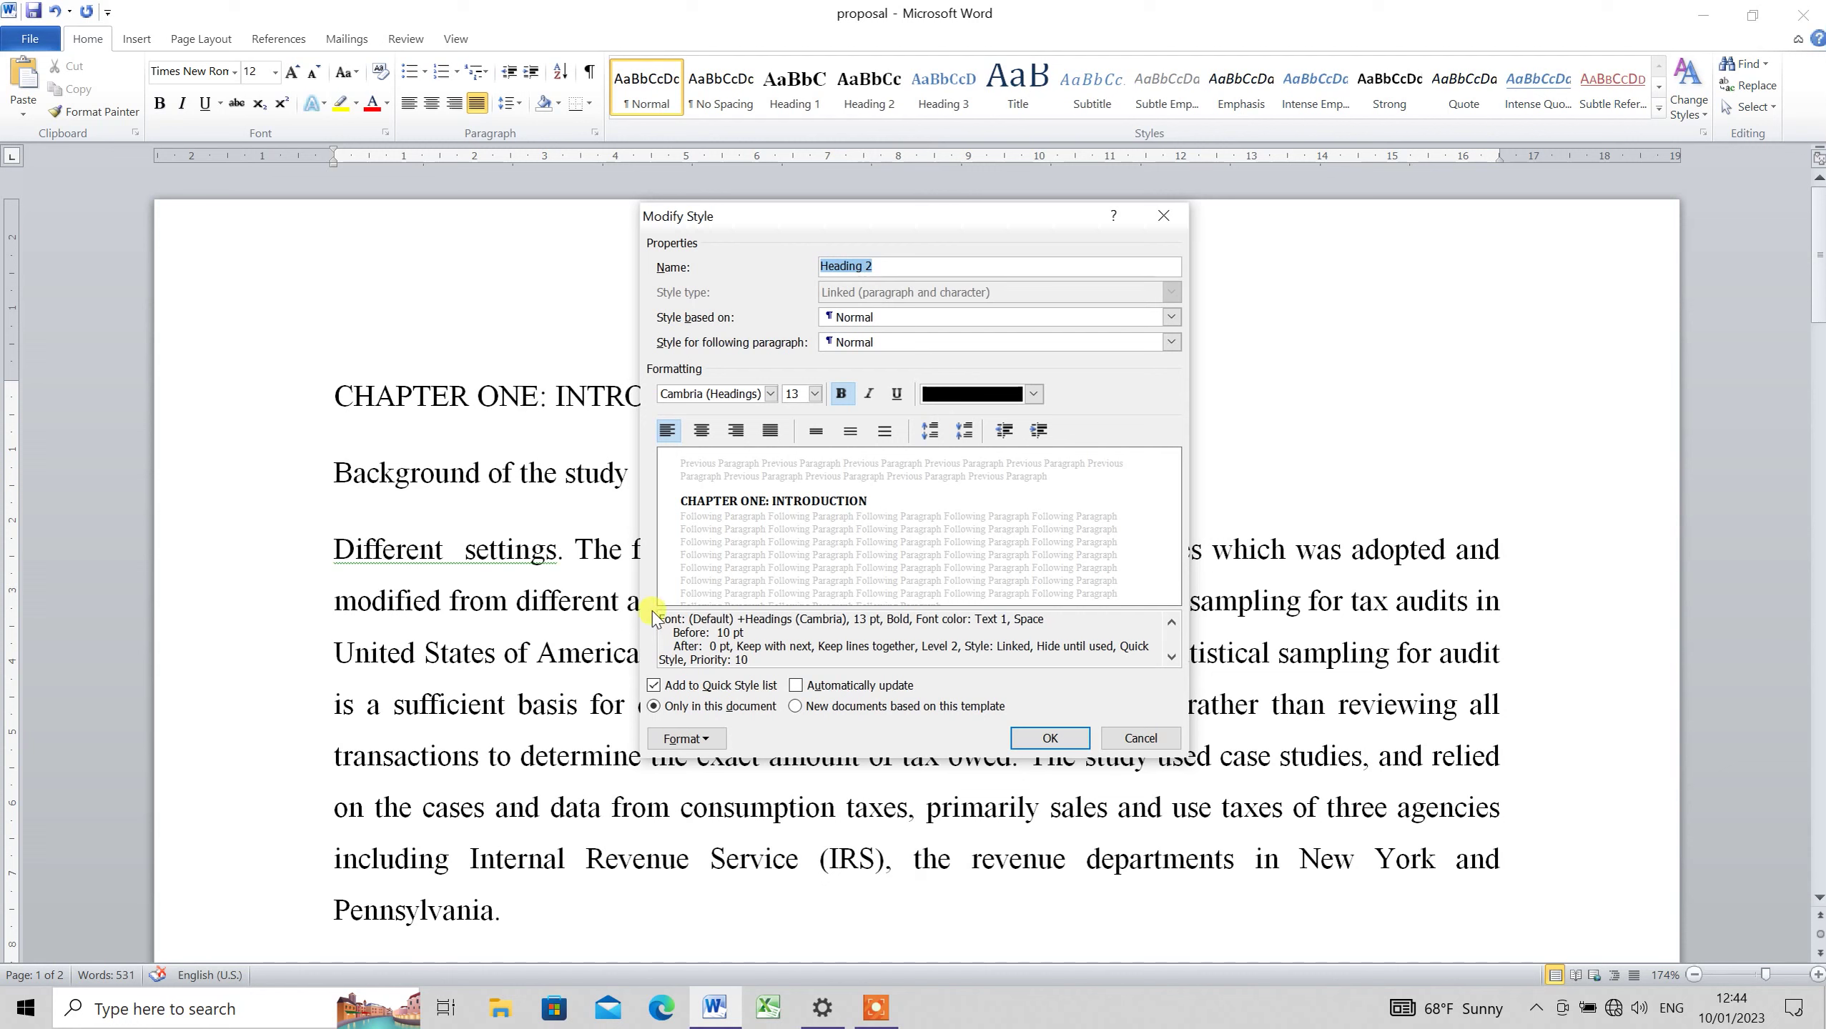
click(737, 393)
text(Times New Roman)
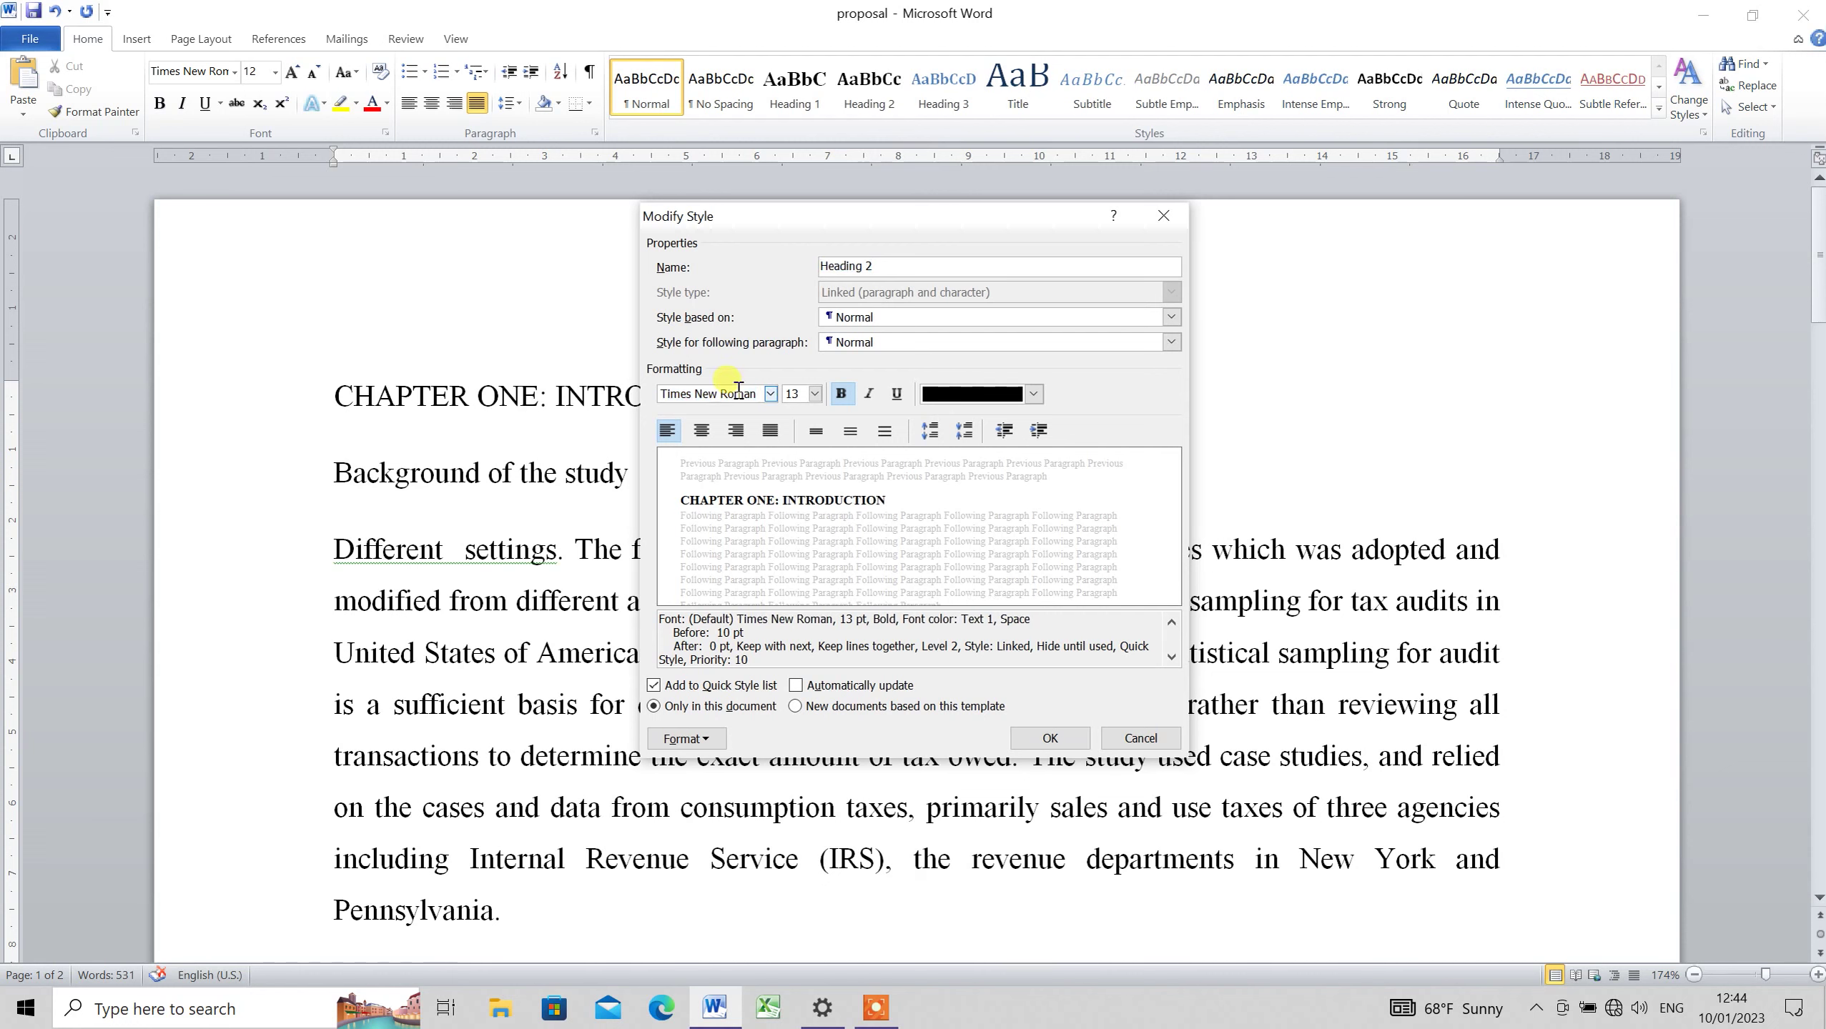
click(815, 394)
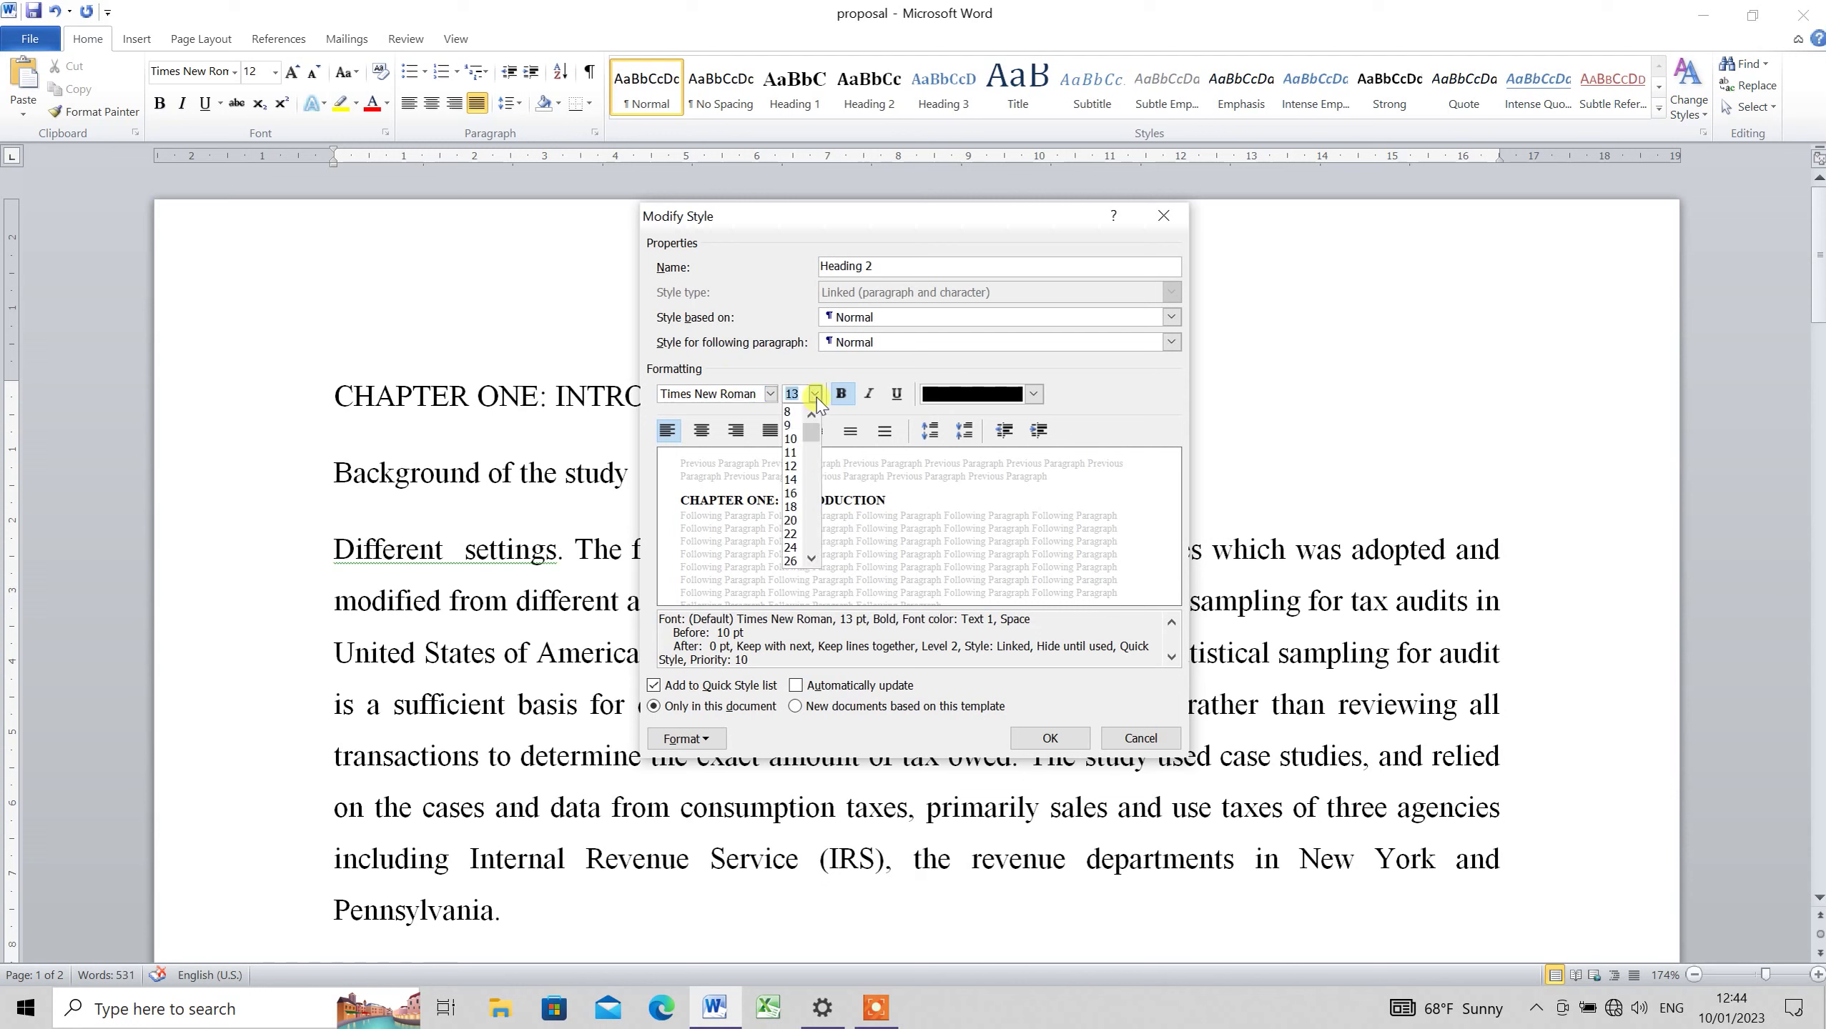
click(791, 466)
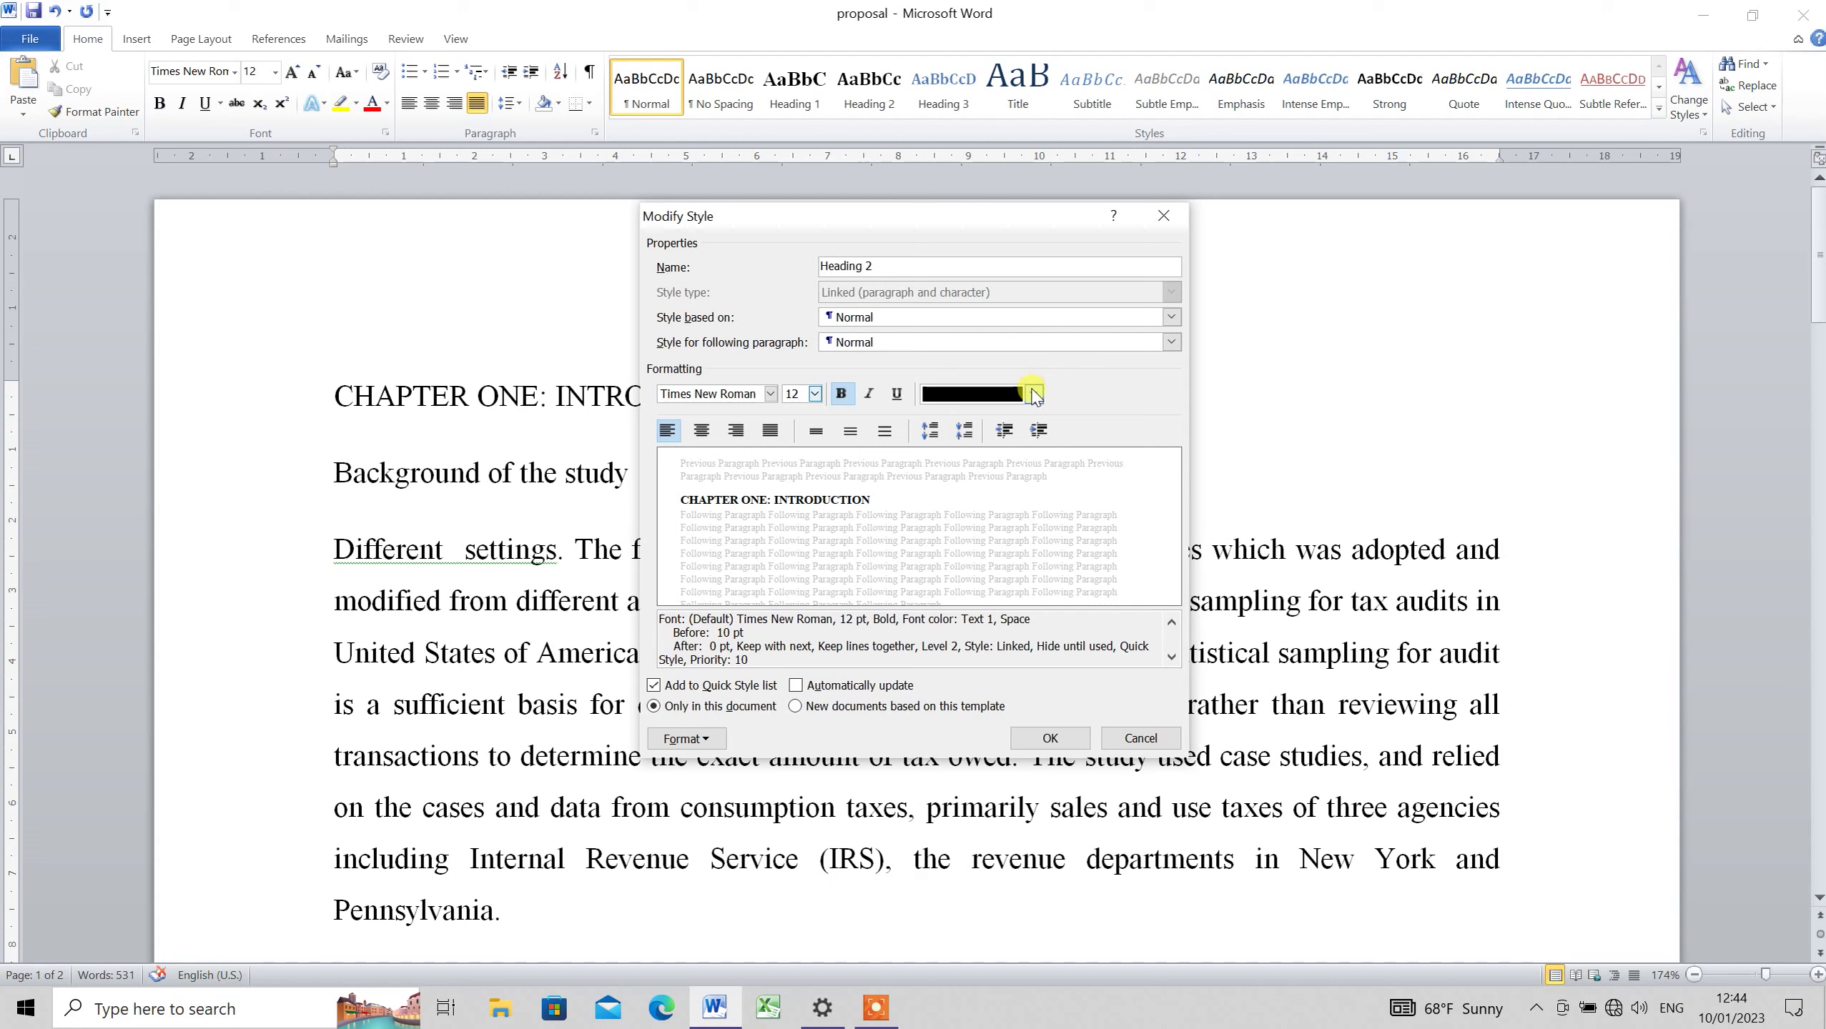
click(1059, 735)
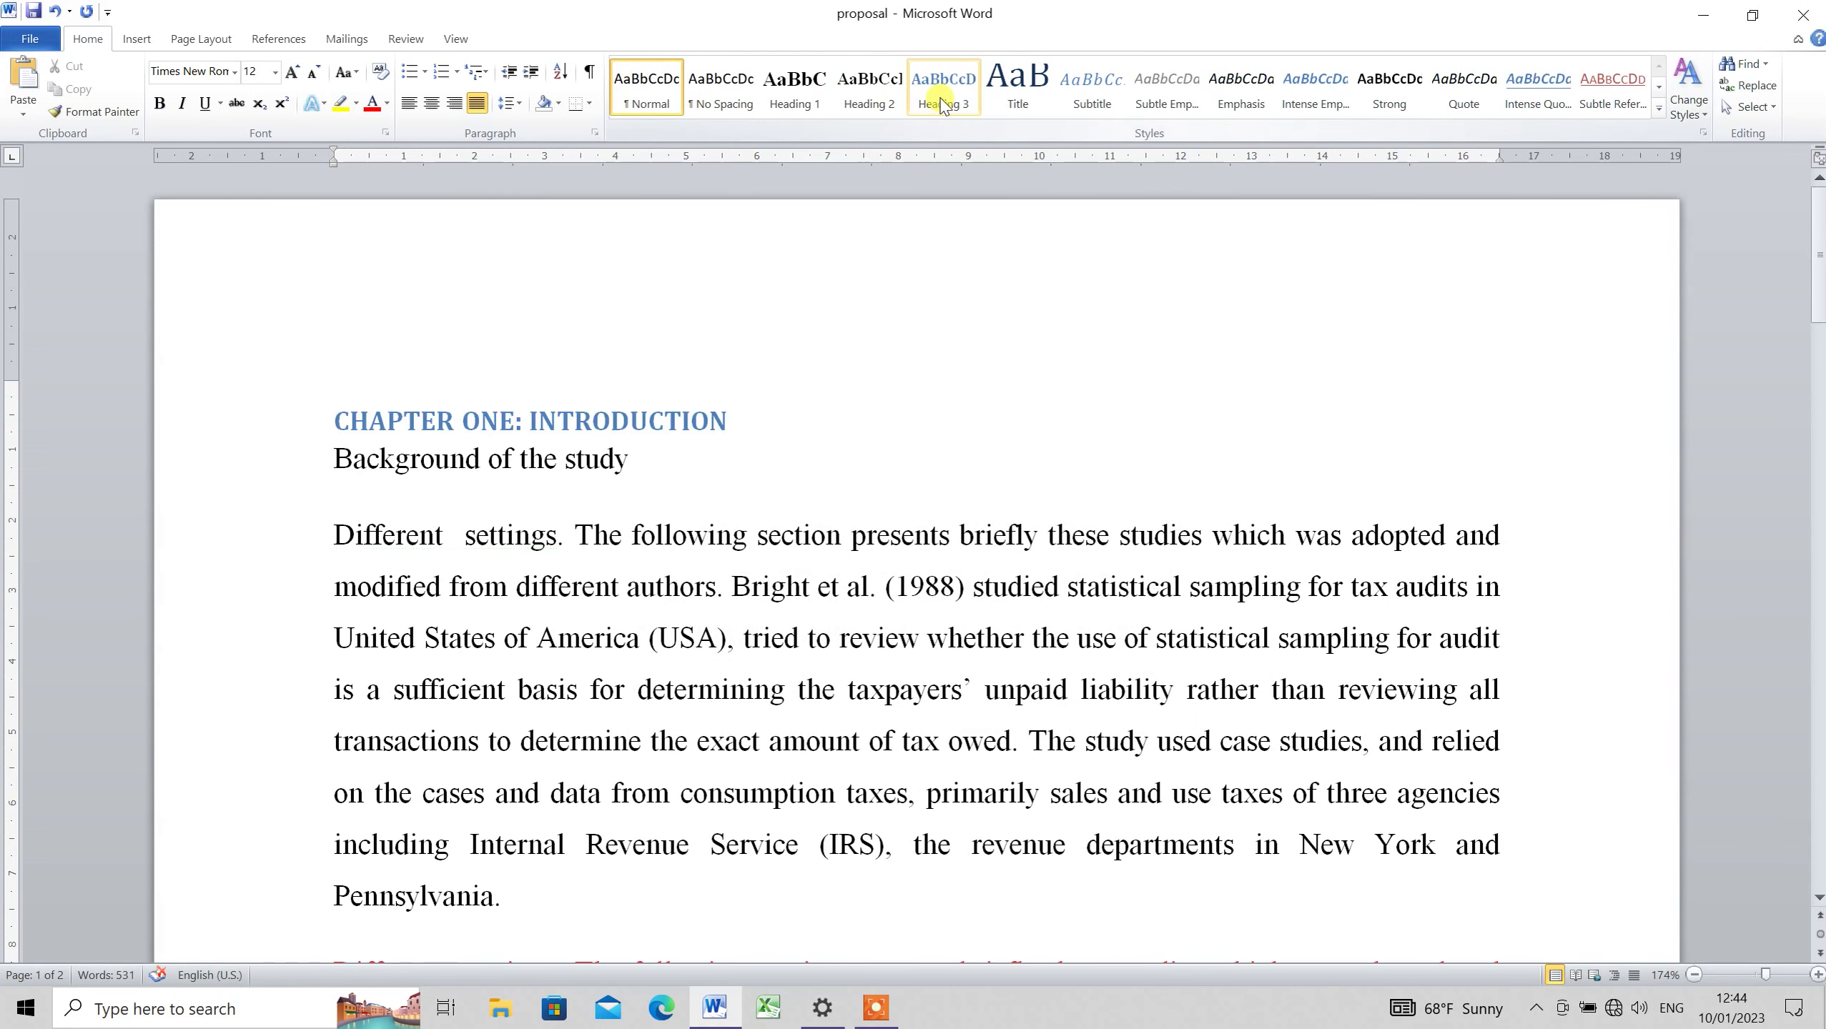
Change the Heading 3 style to Times New Roman, 12 pt, with black text
right_click(942, 104)
click(993, 134)
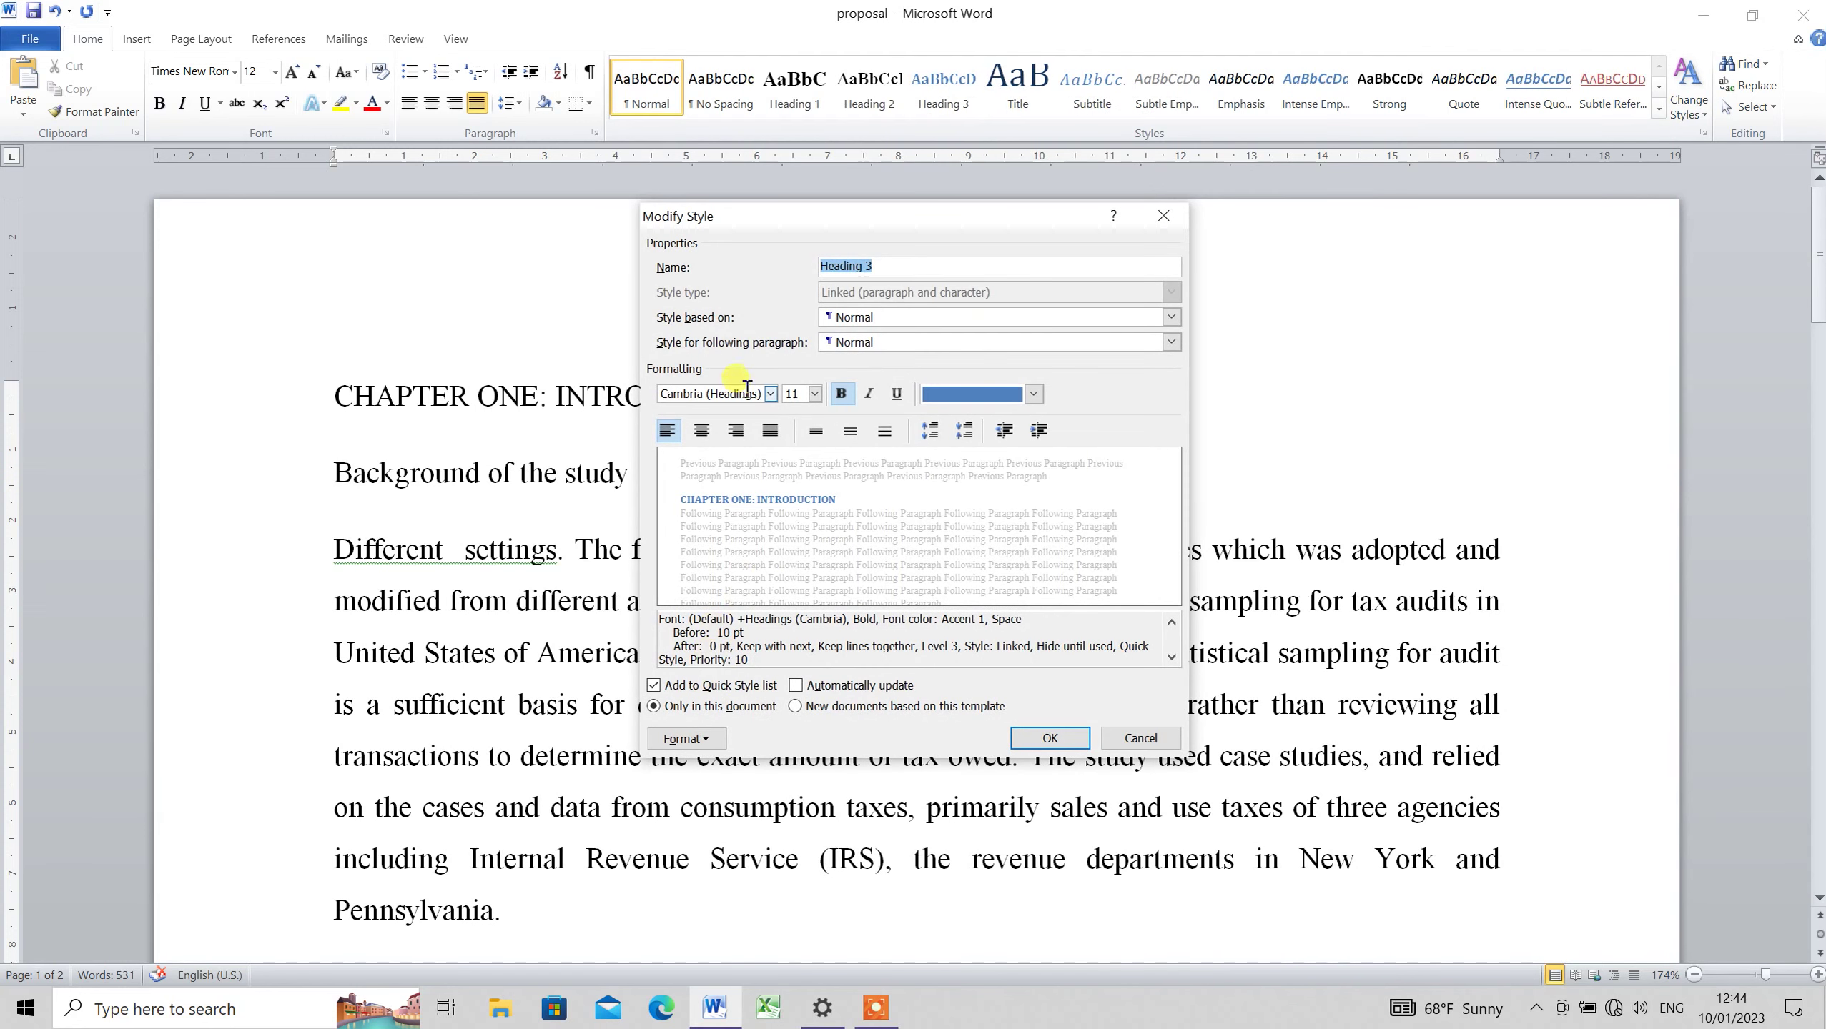
click(744, 394)
text(Times New Roman)
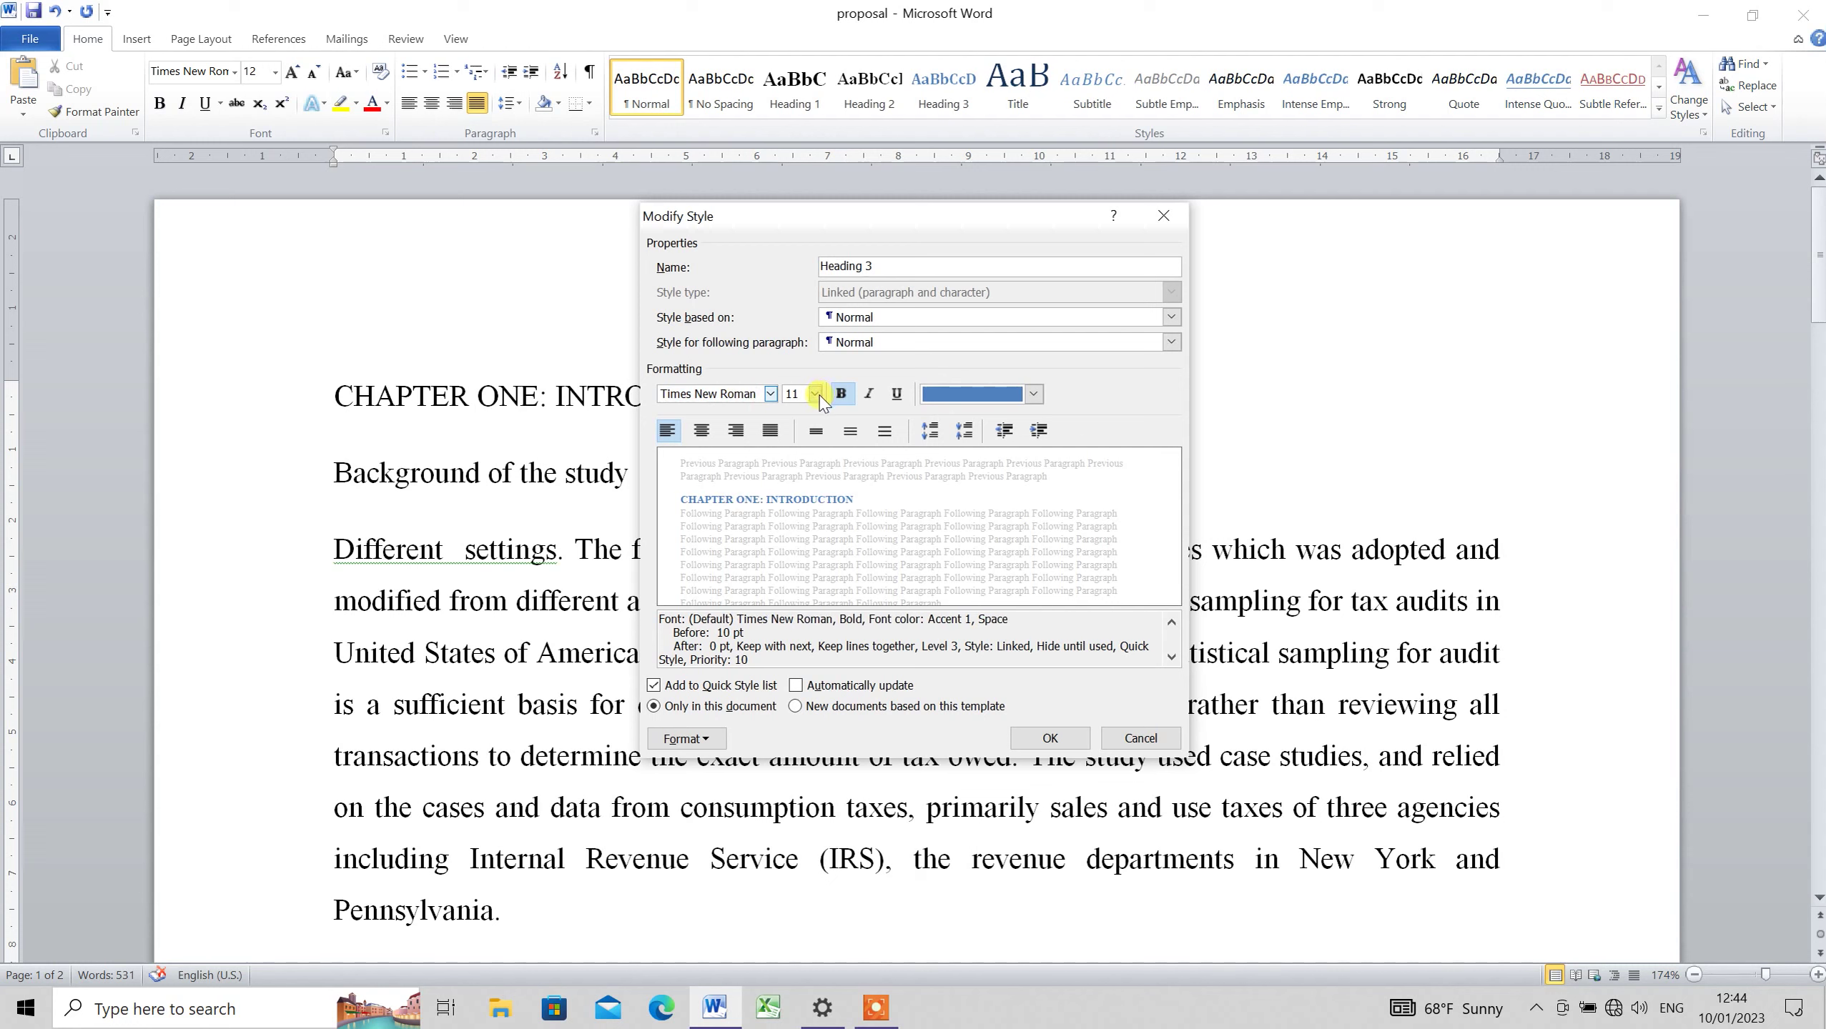
click(815, 394)
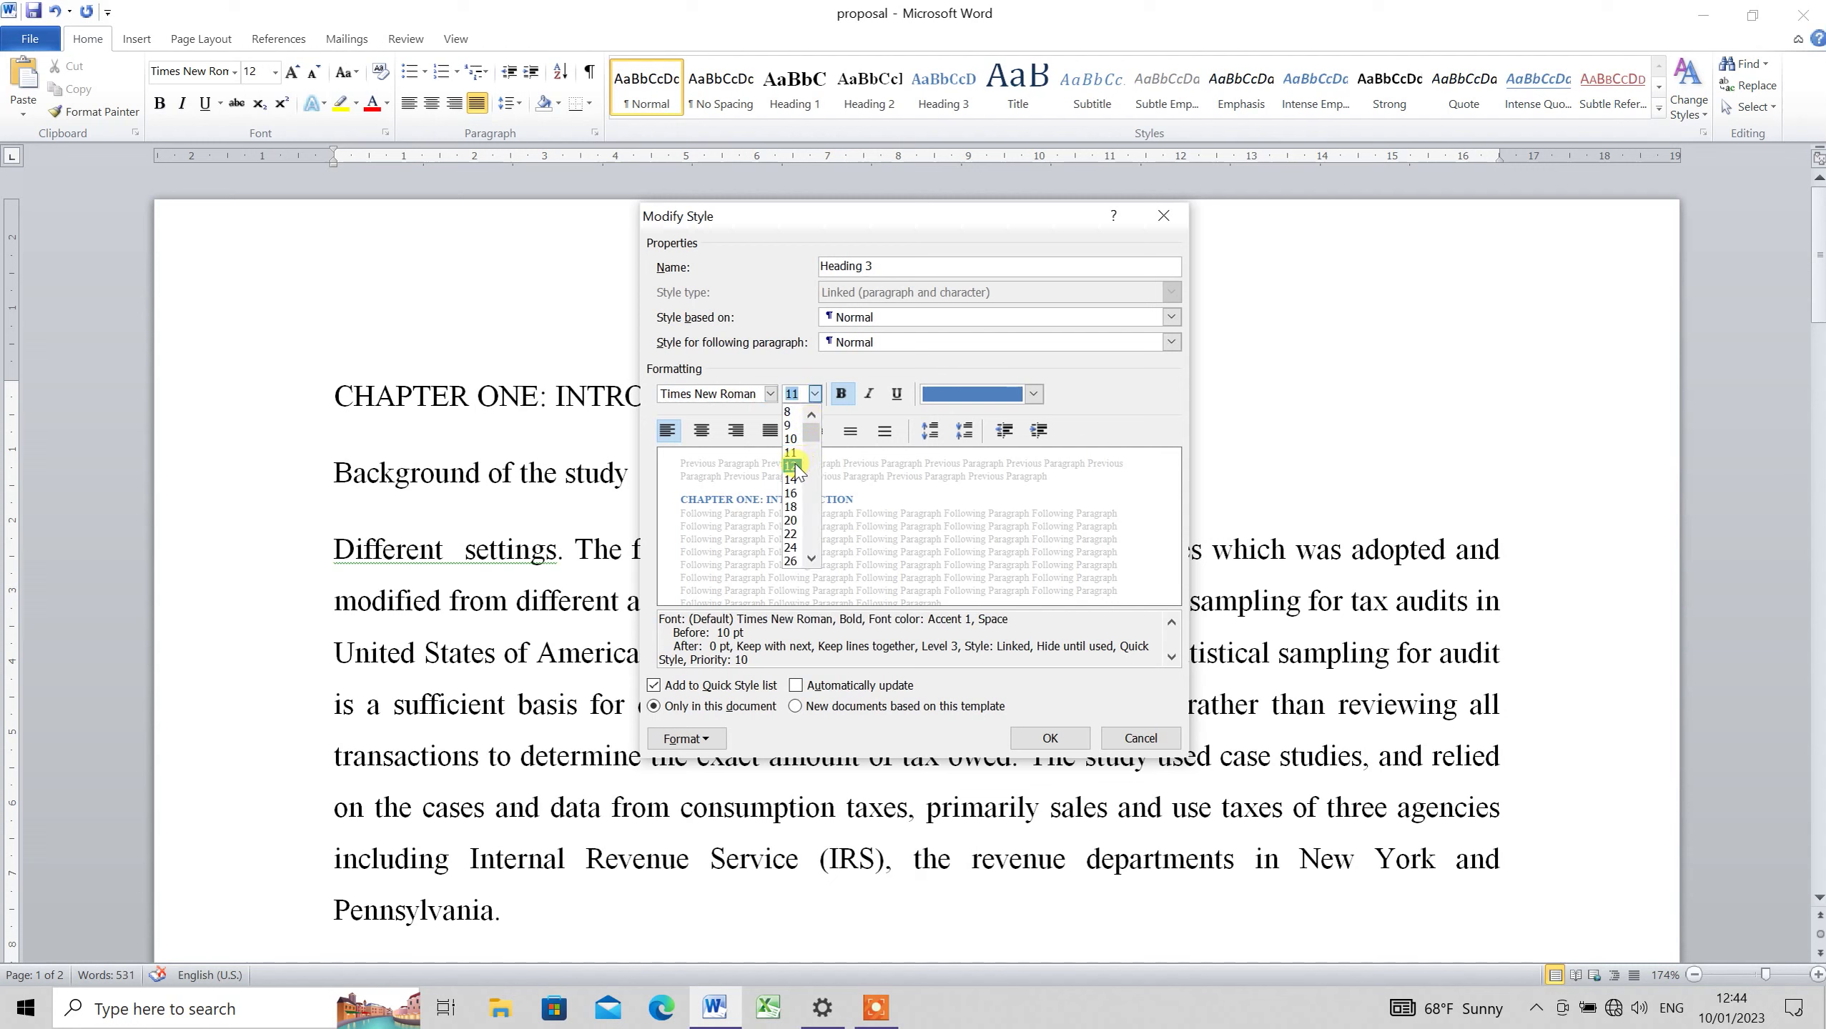
click(793, 465)
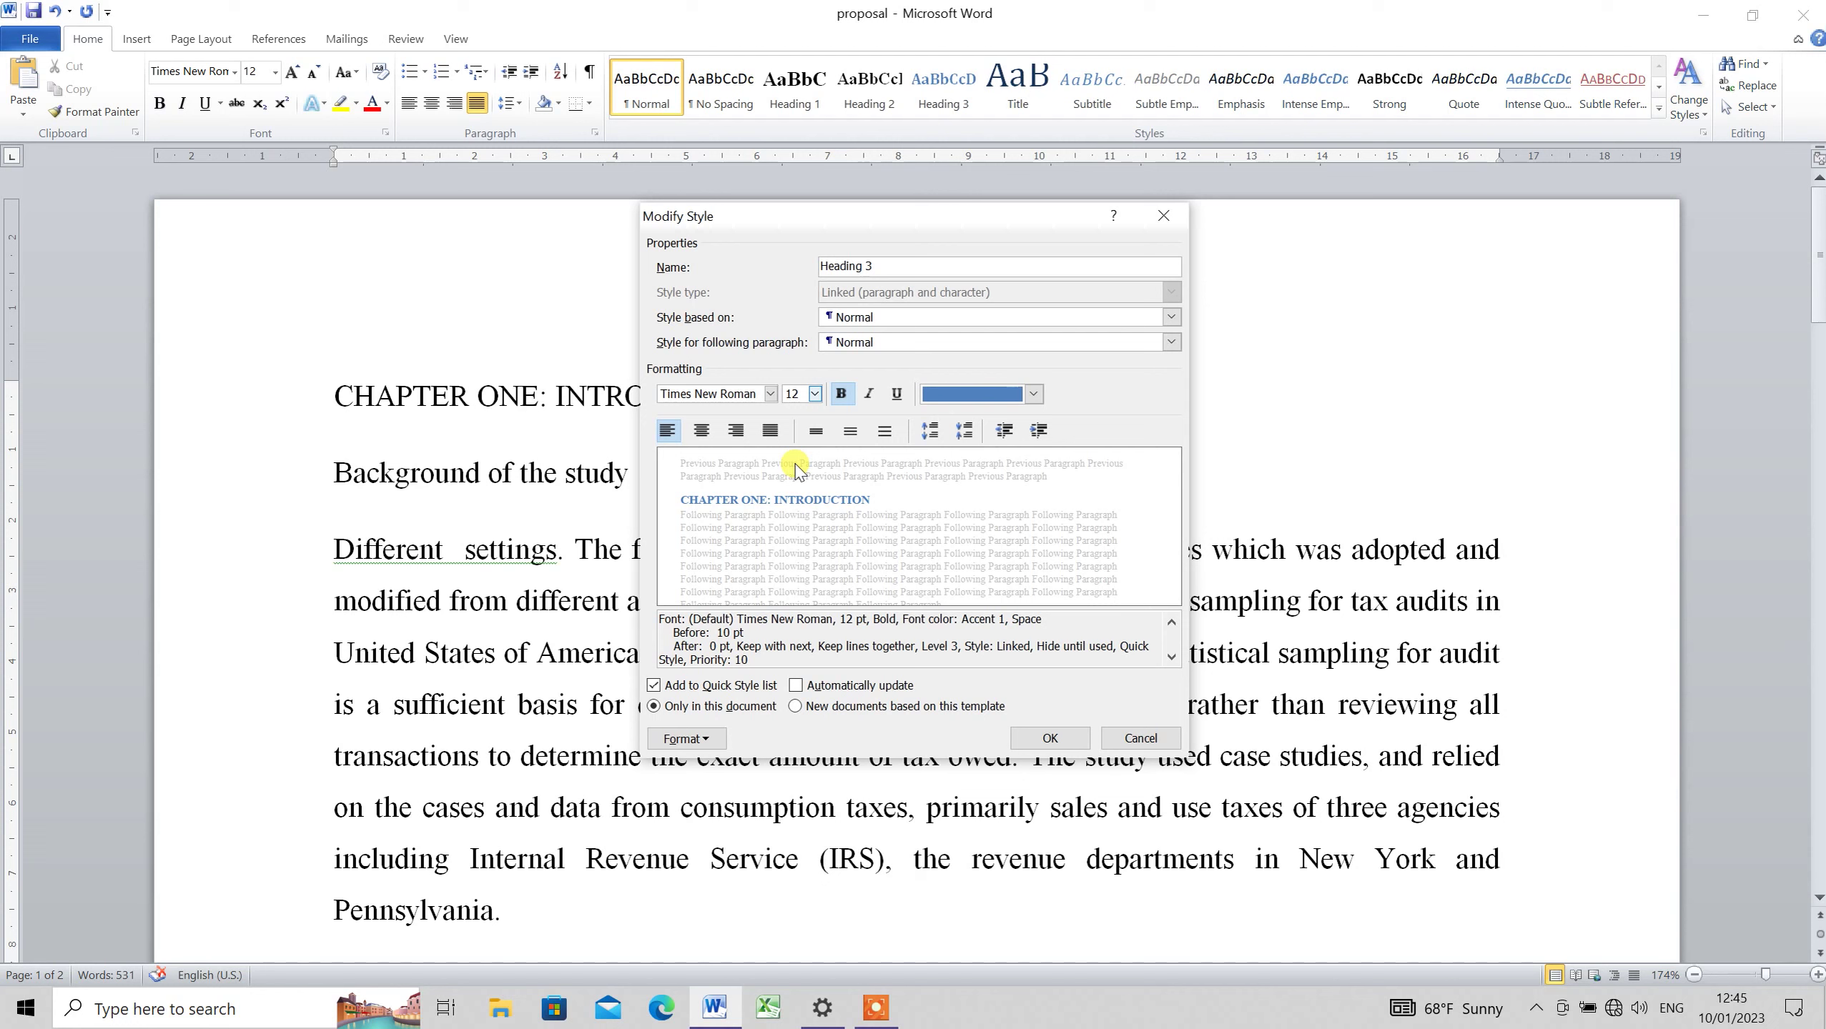
click(1033, 394)
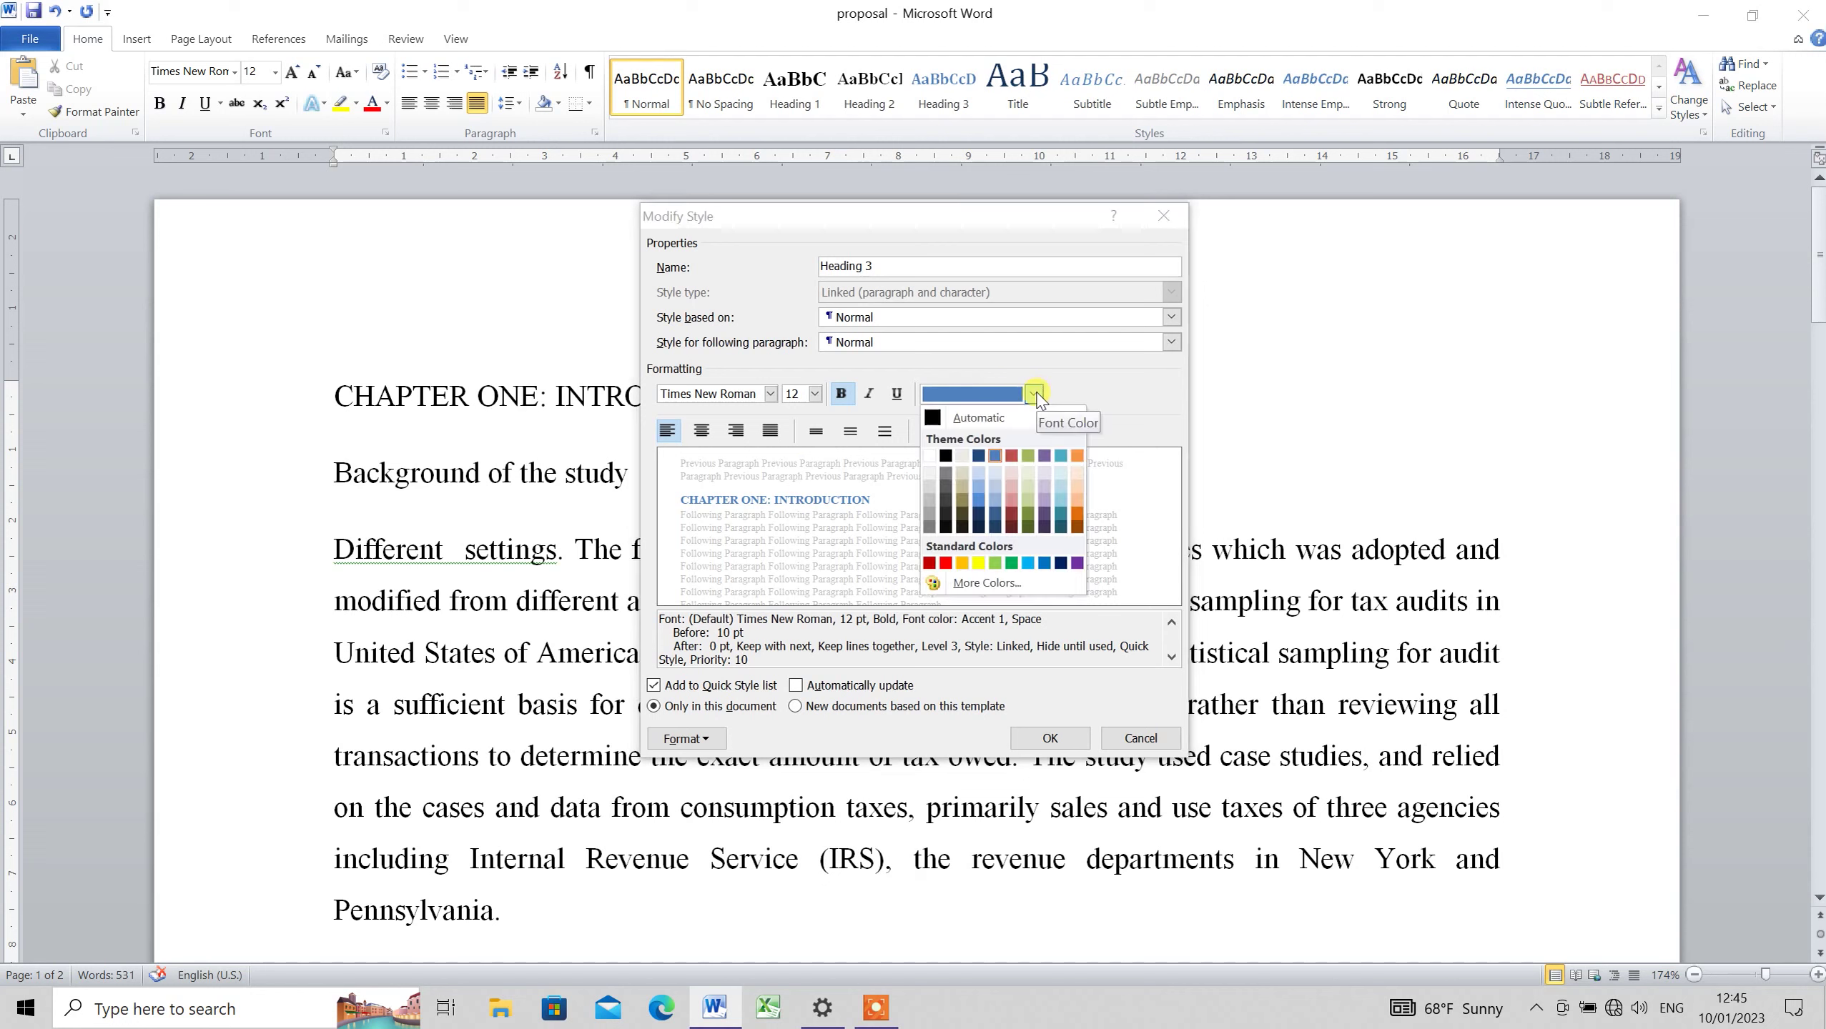
click(945, 455)
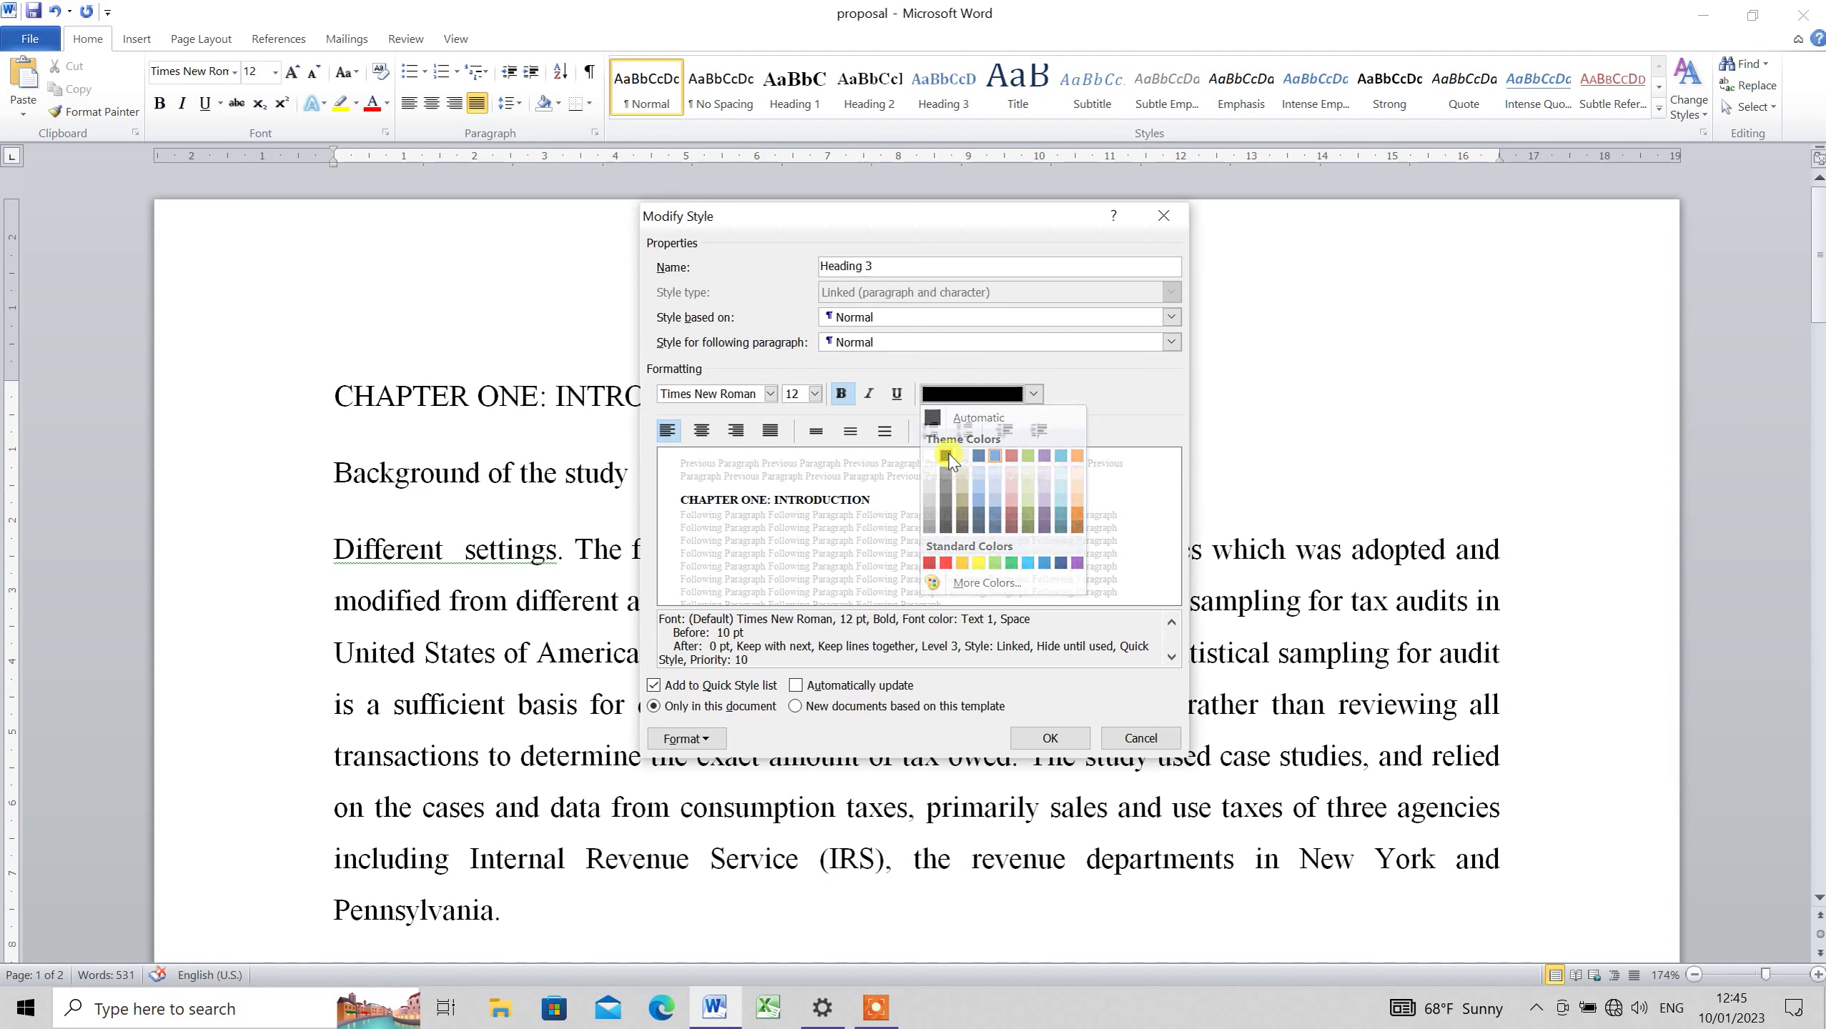
click(1067, 742)
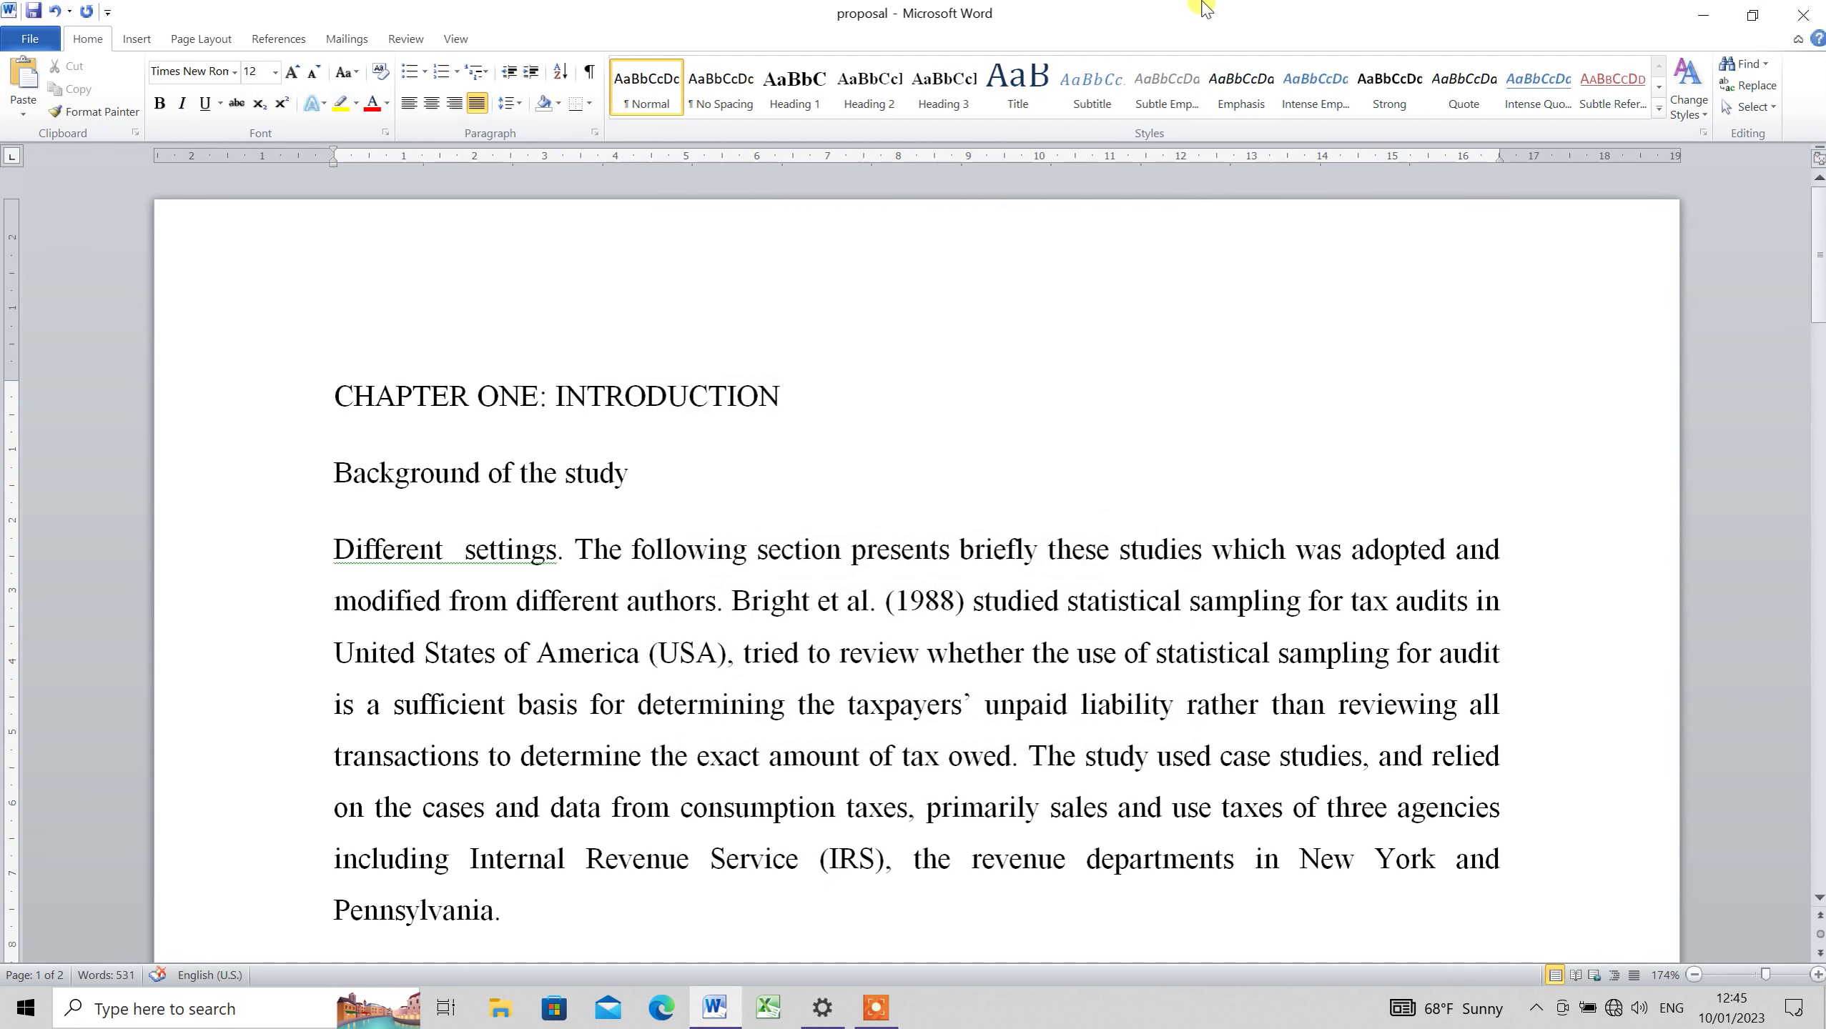
Apply Heading 1 to CHAPTER ONE: INTRODUCTION and Heading 2 to Background of the study
click(946, 114)
click(796, 92)
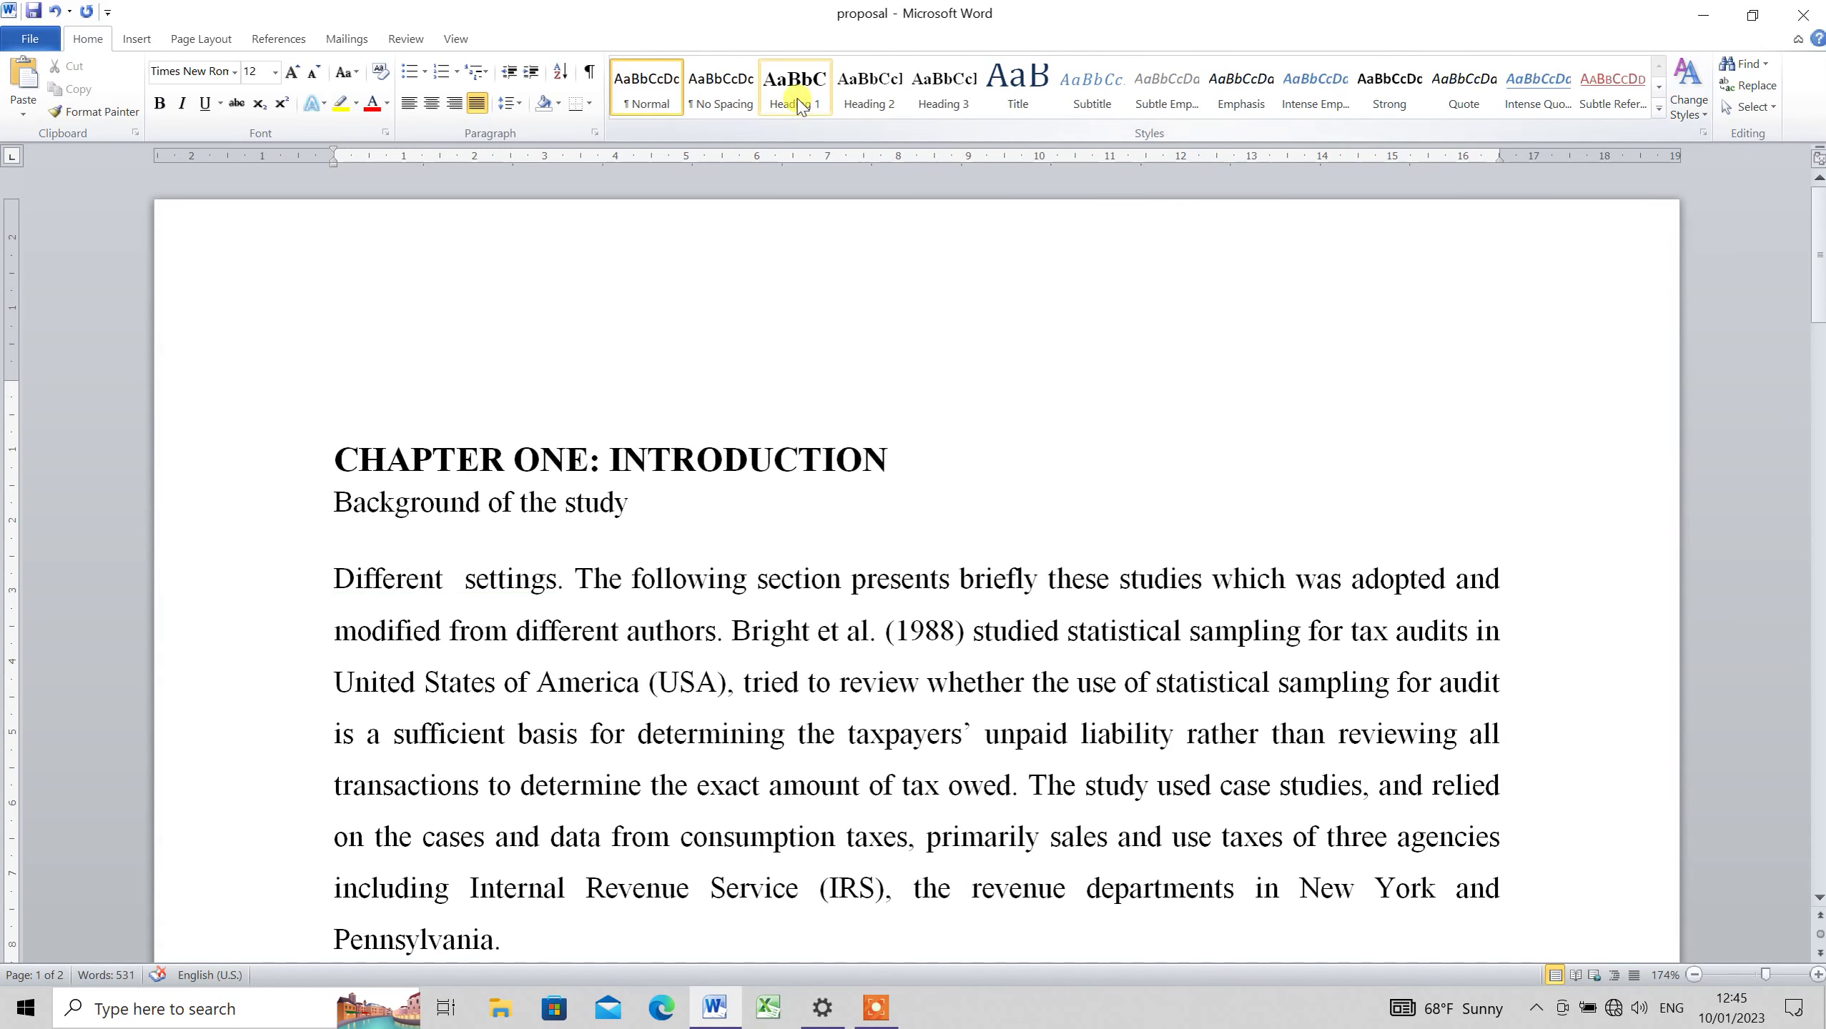
click(556, 504)
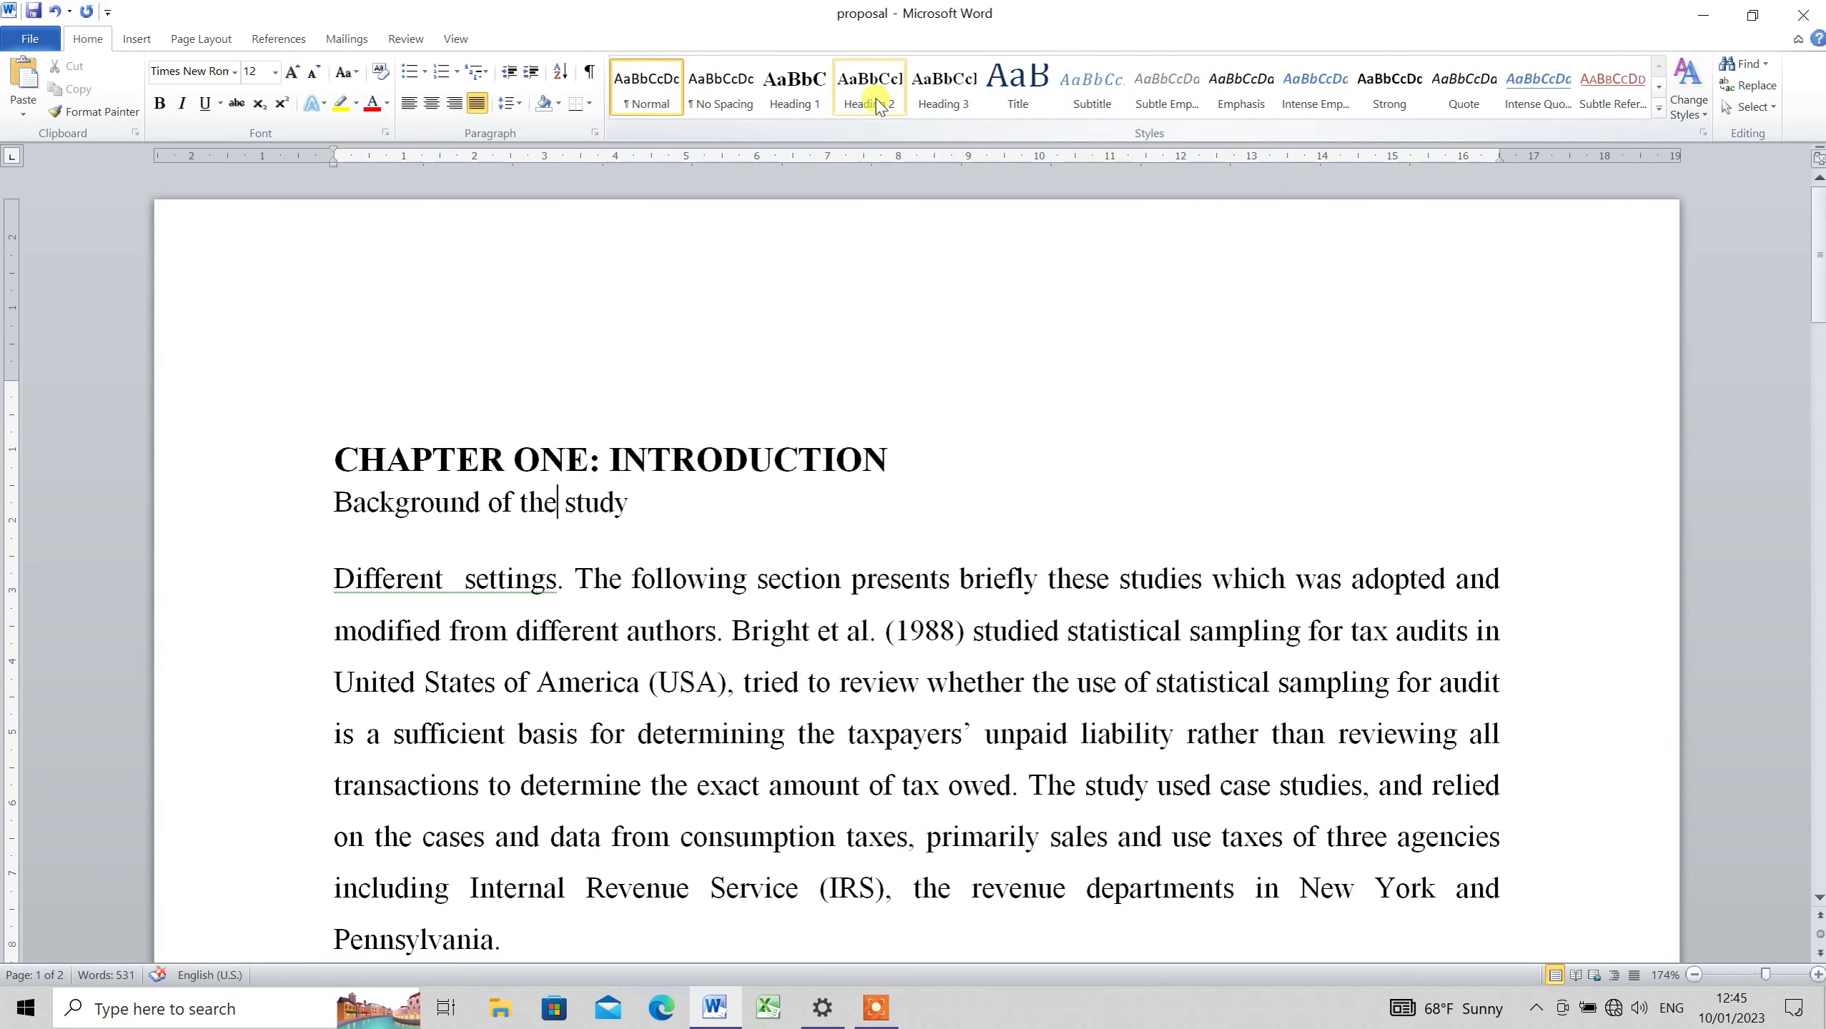
click(869, 92)
click(490, 750)
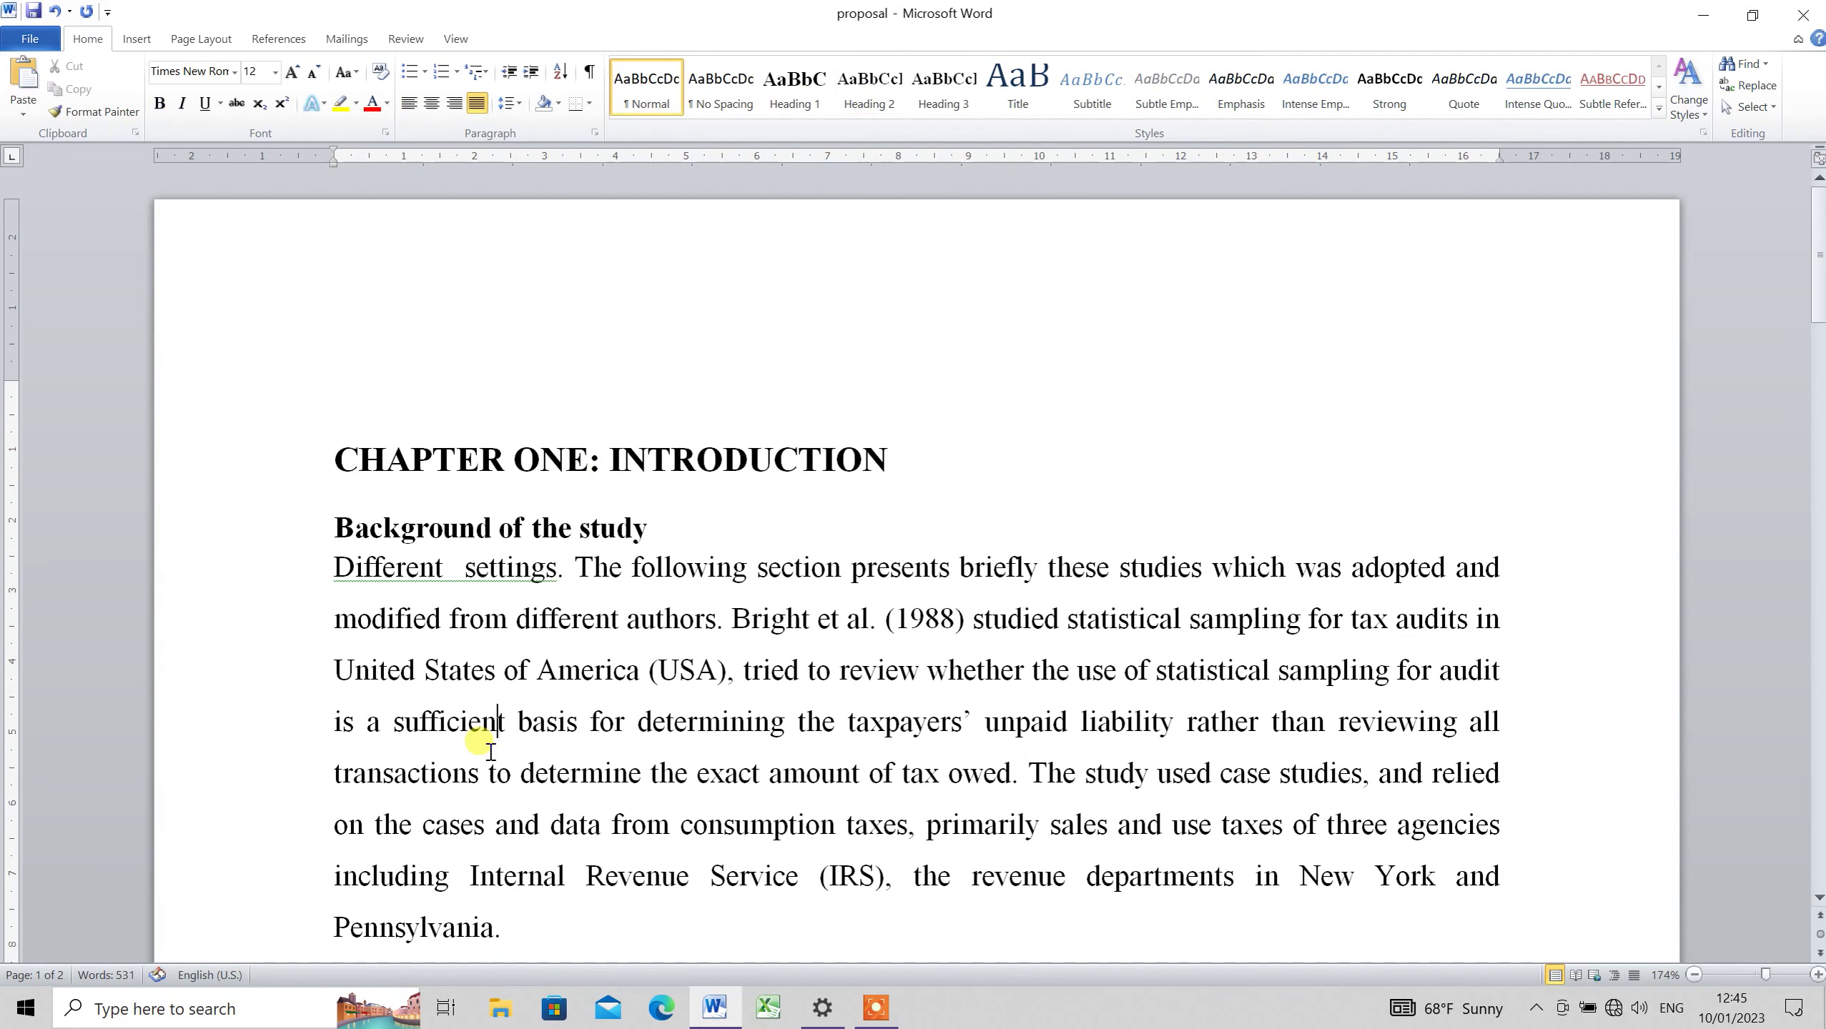
key(Down)
key(Down)
key(Down)
key(Down)
key(Down)
key(Down)
key(Down)
key(Down)
key(Down)
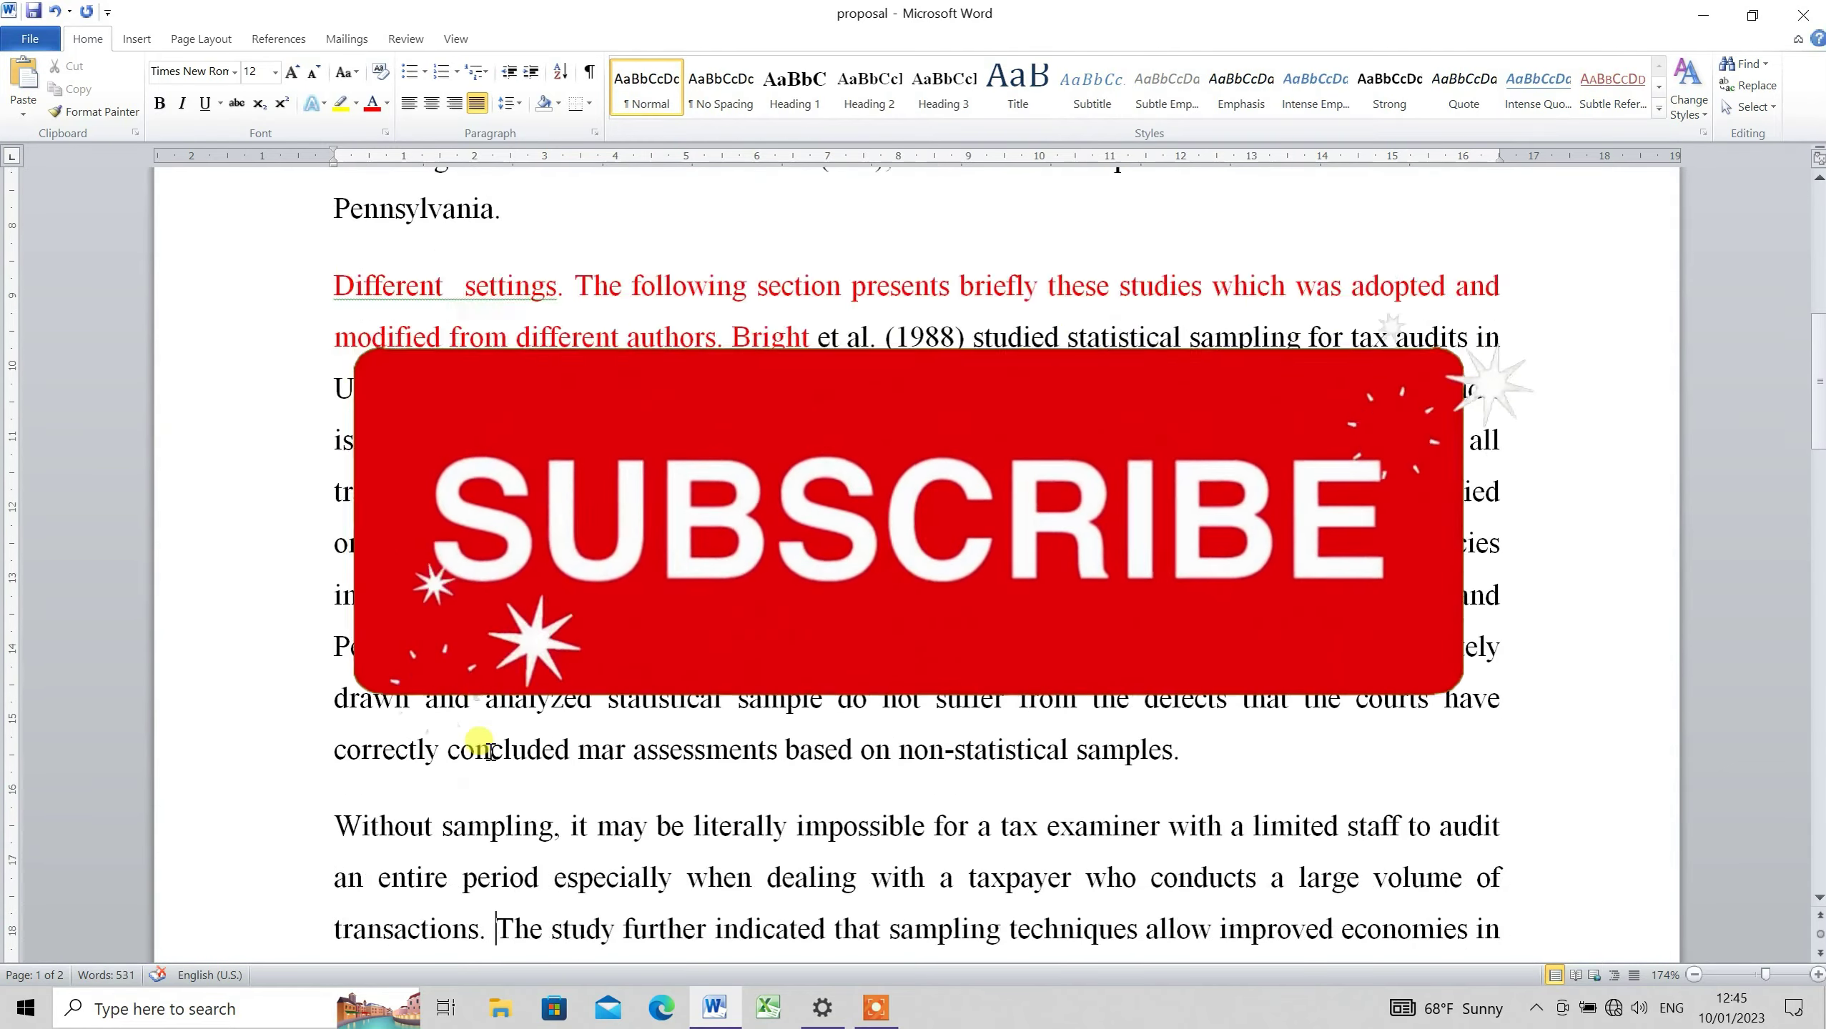
key(Down)
key(Down)
key(Down)
key(Down)
key(Down)
key(Down)
key(Up)
key(Up)
key(Up)
key(Up)
key(Up)
key(Up)
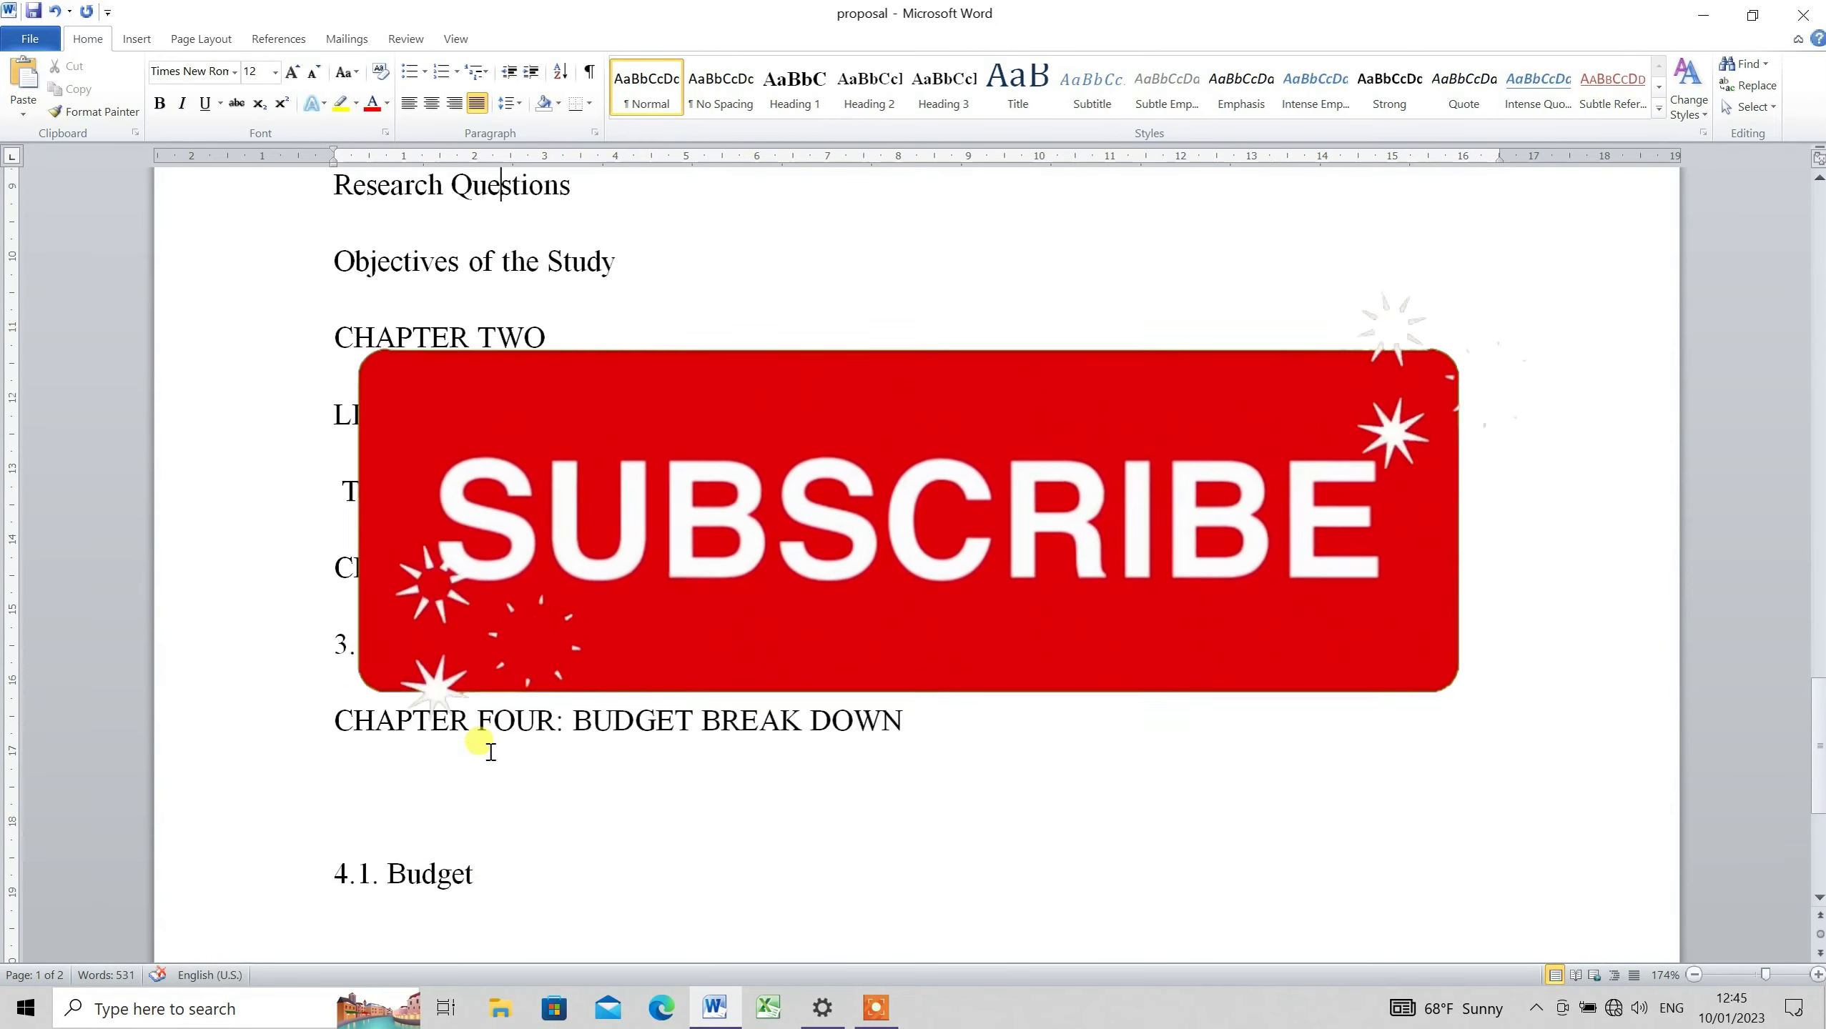
key(Up)
key(Up)
key(Up)
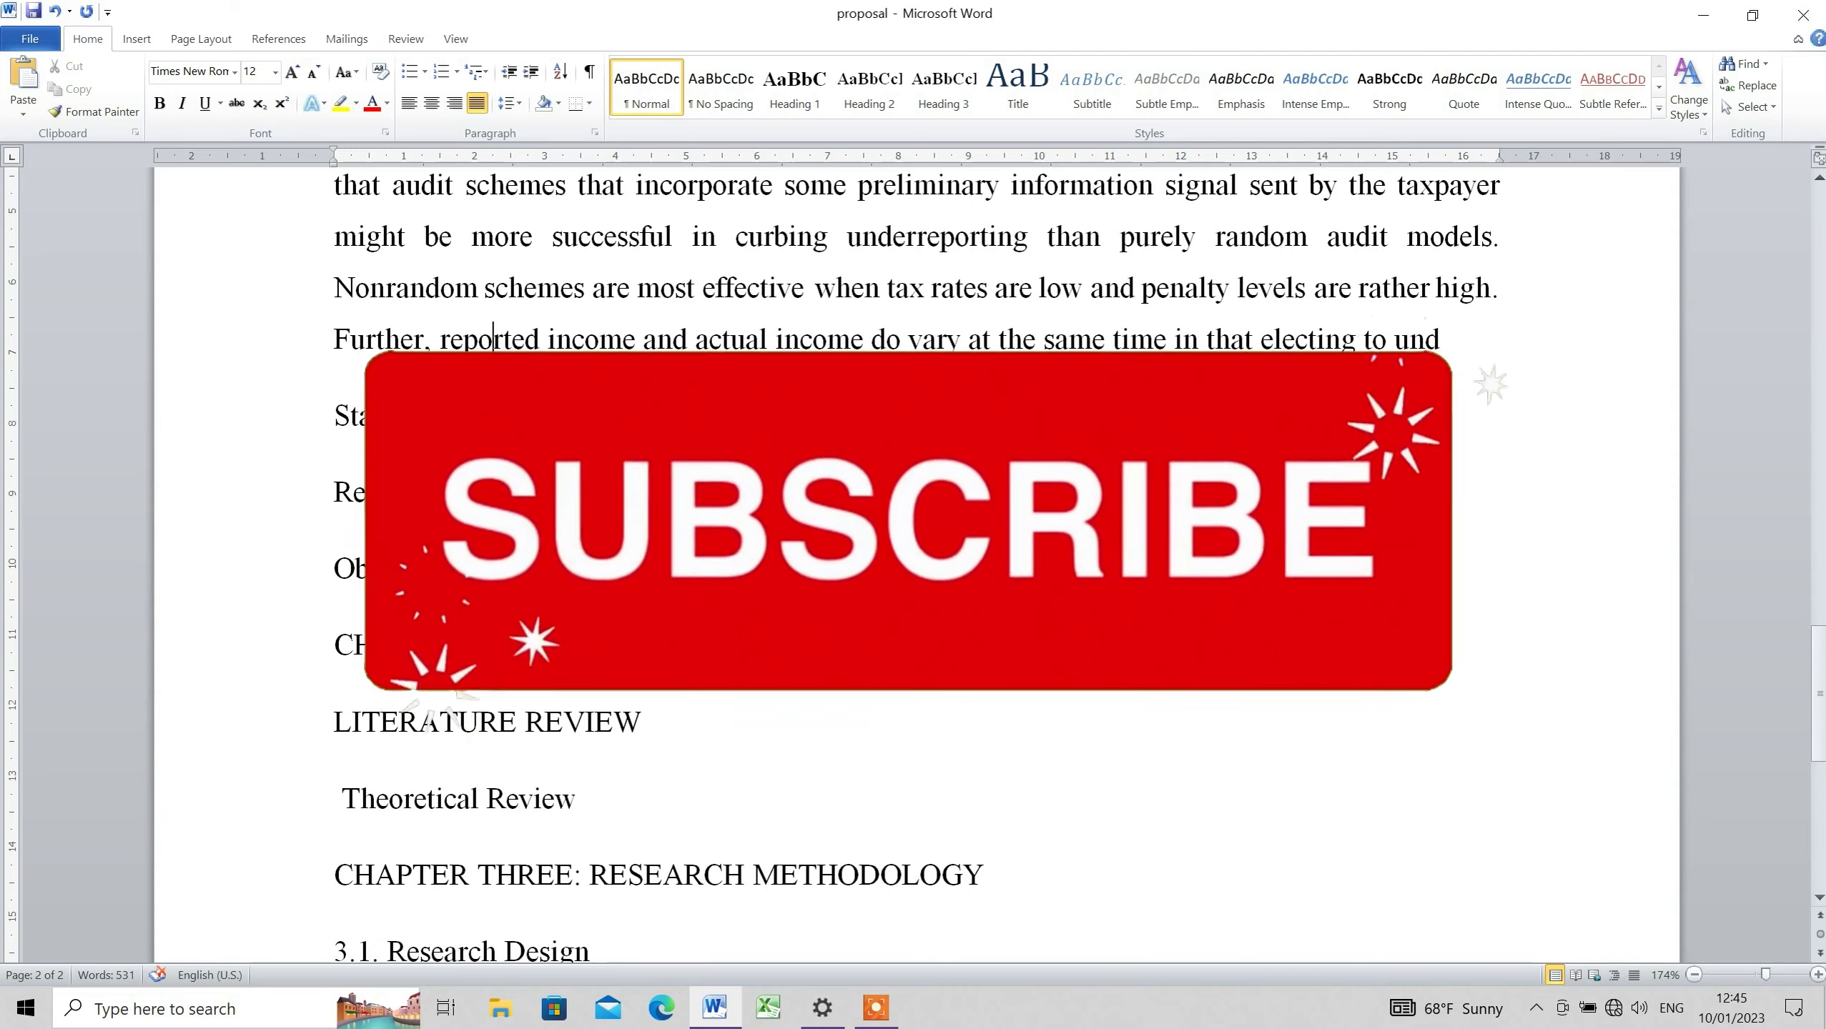
Apply Heading 2 to Statement of the Problem, Research Questions and Objectives of the Study
click(878, 96)
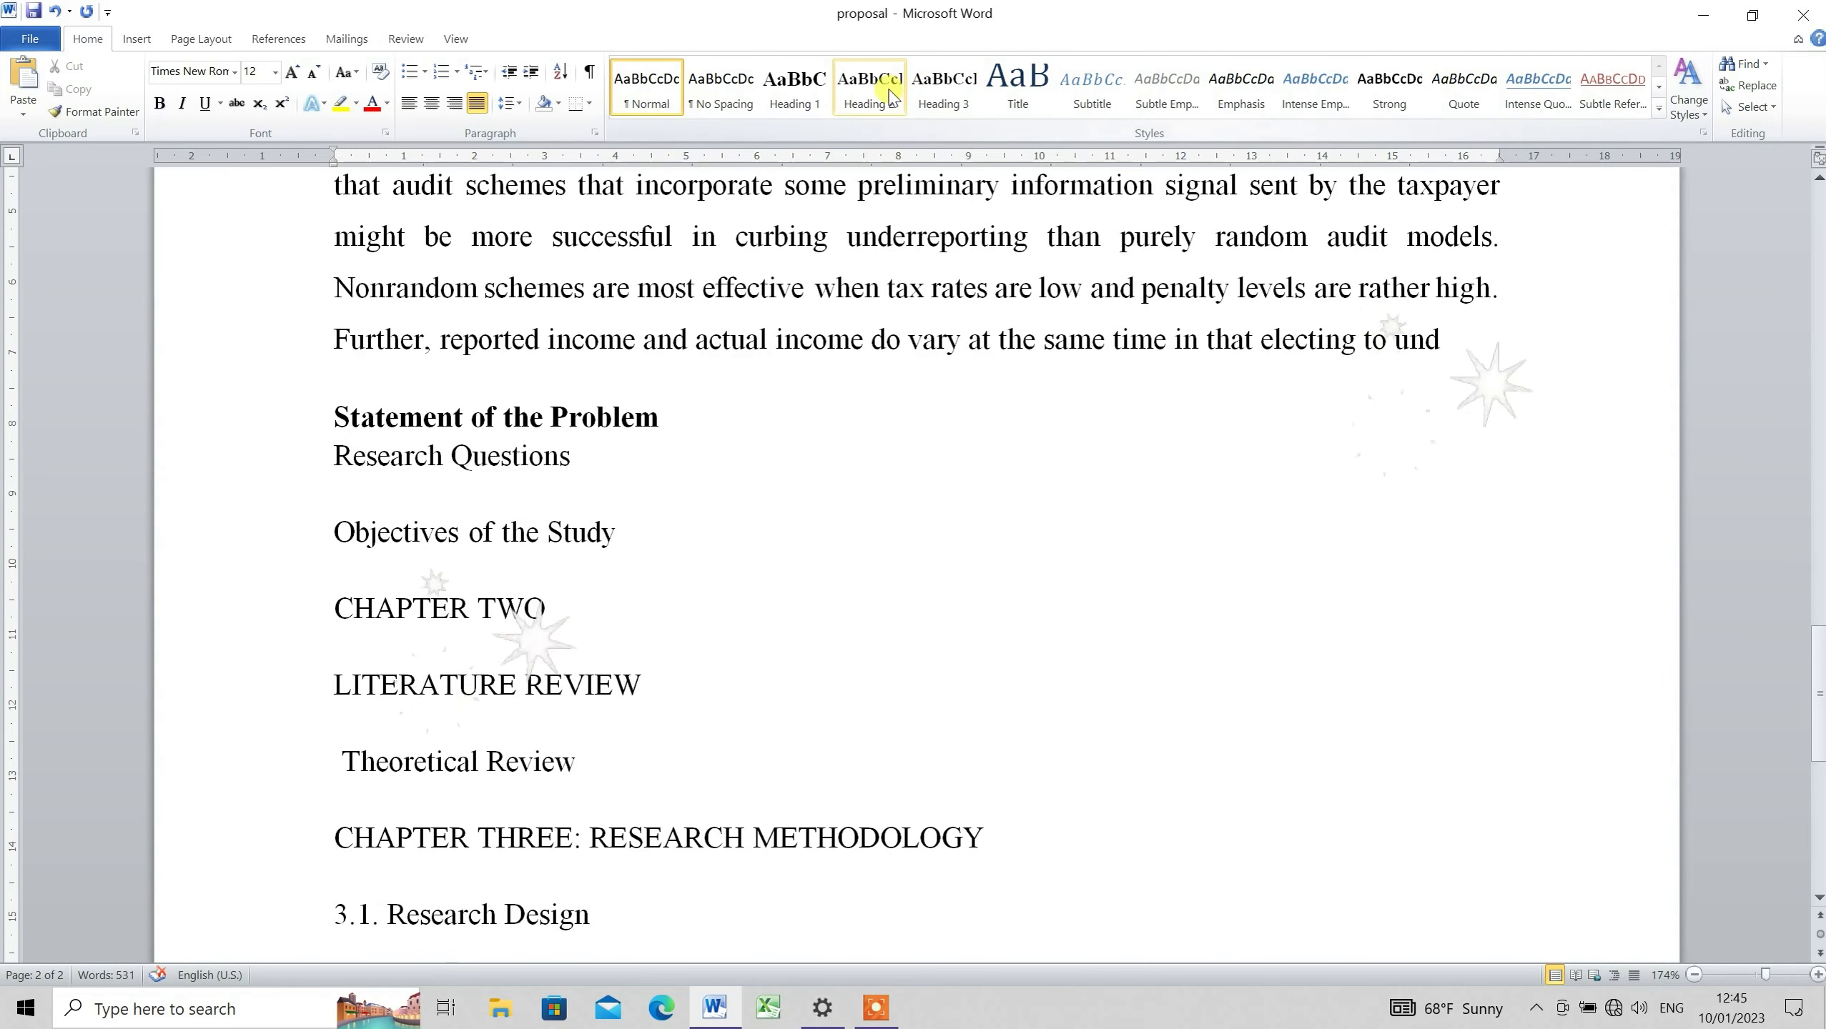
click(936, 65)
click(552, 522)
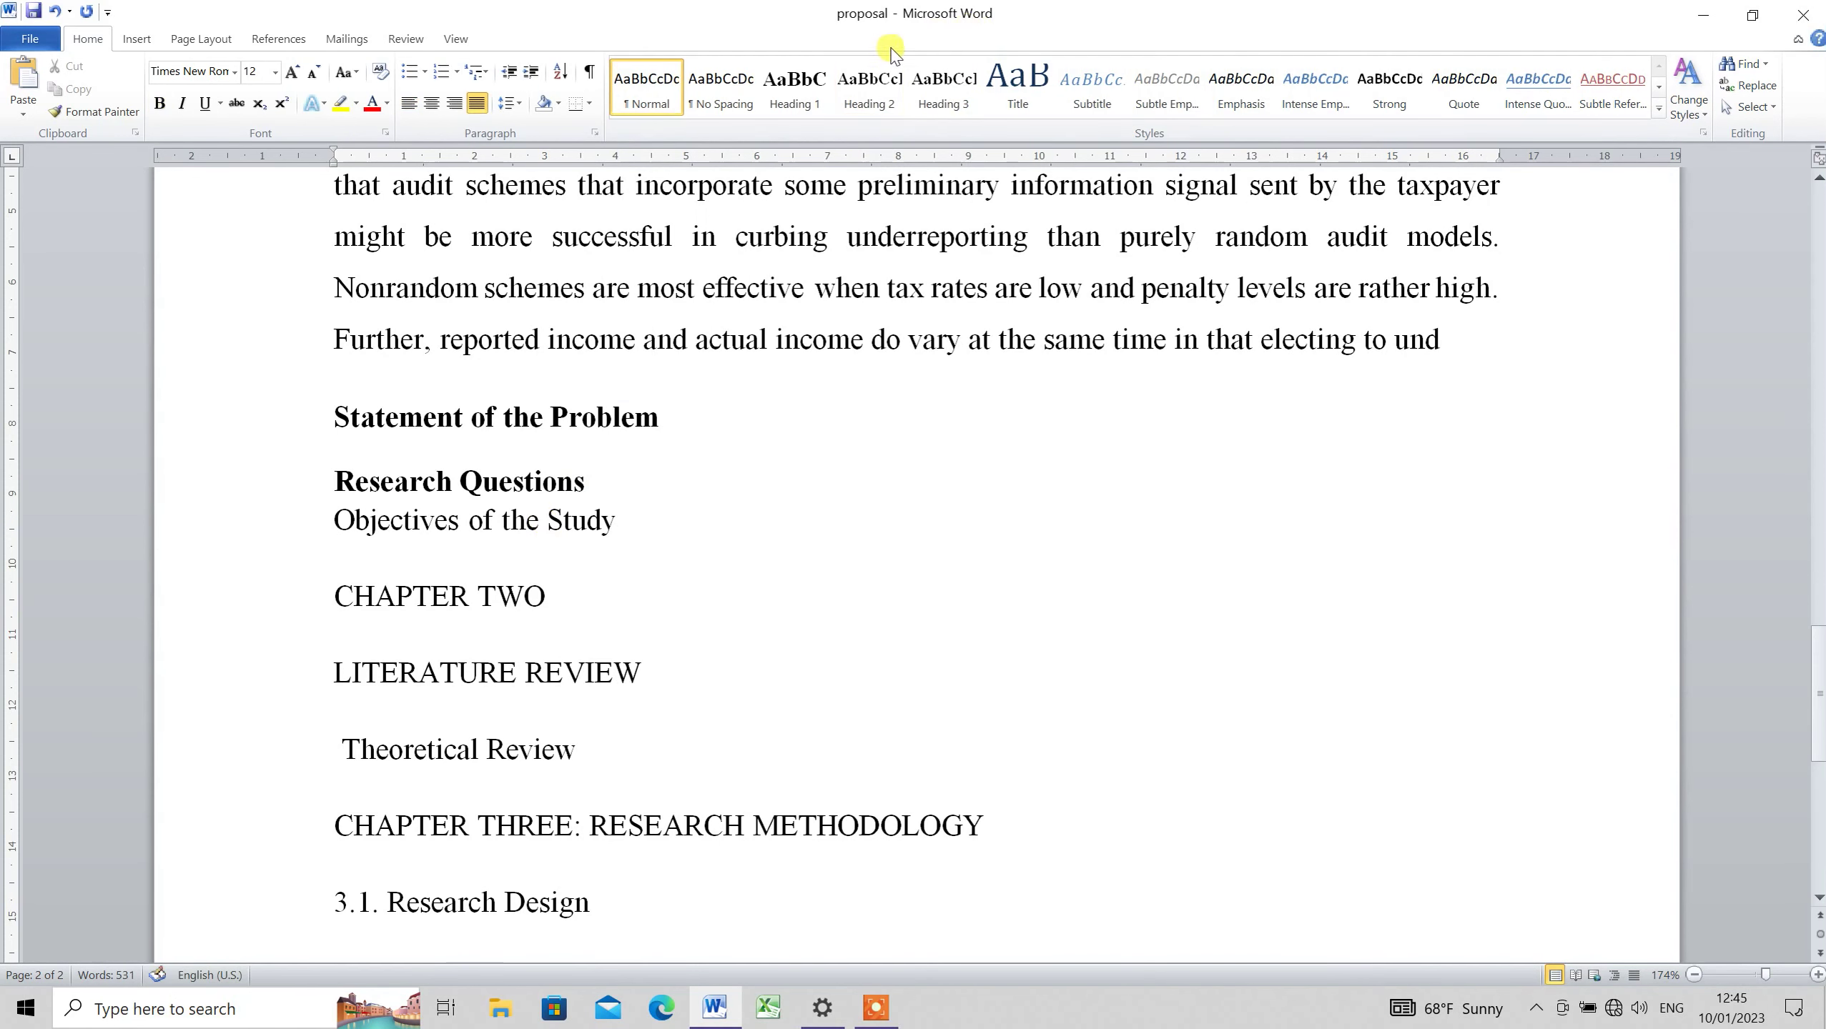
click(870, 88)
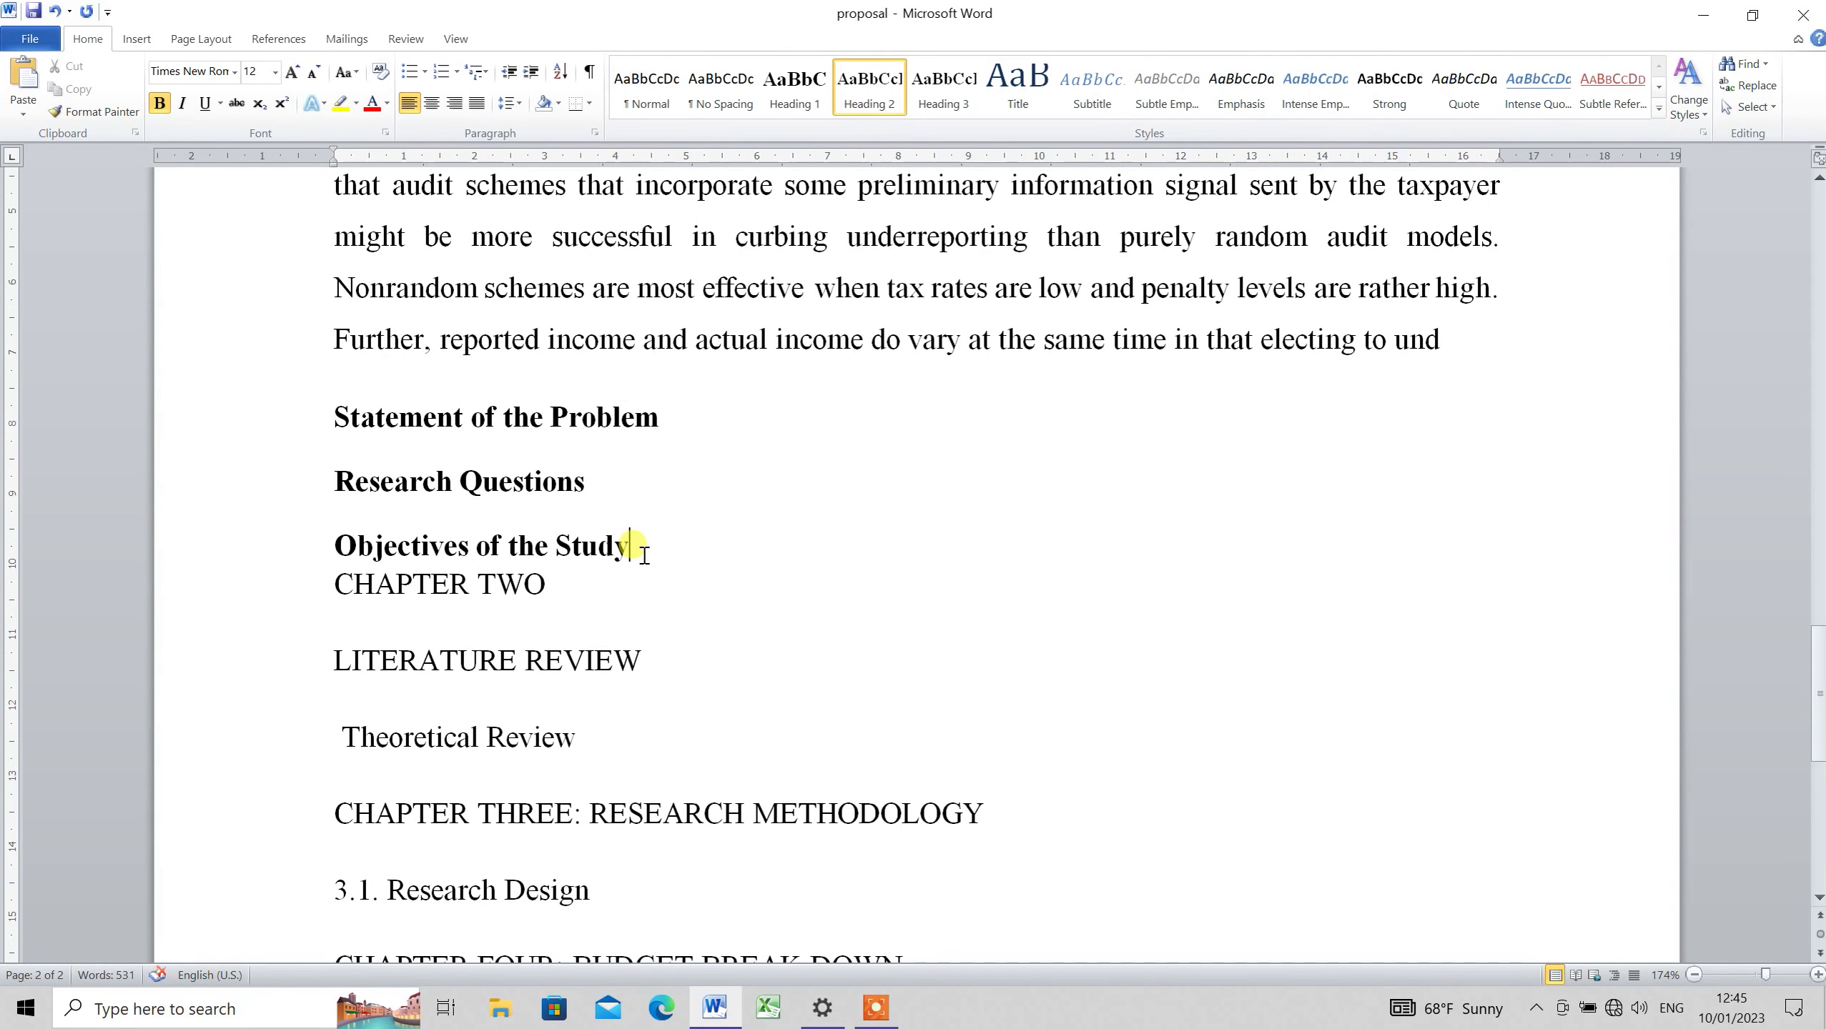
Add Go and So lines below the objectives and make them Heading 3
key(Return)
text(go)
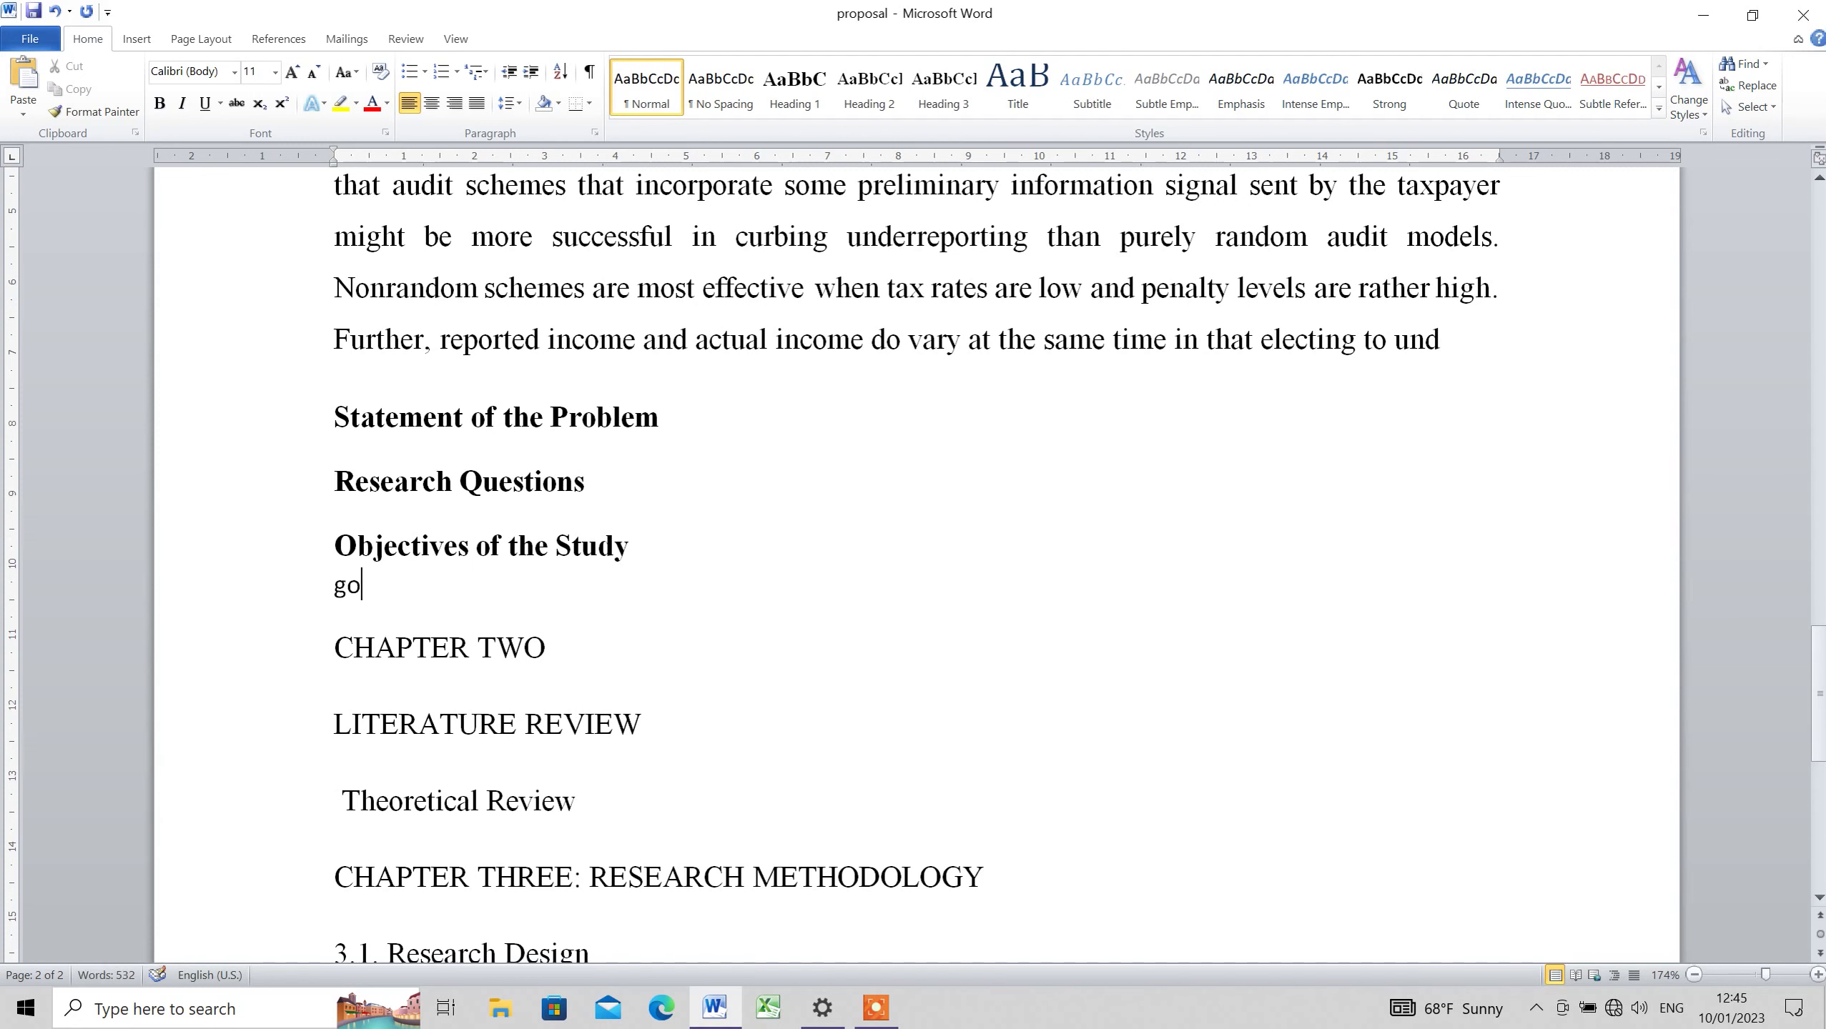
key(Return)
text(s)
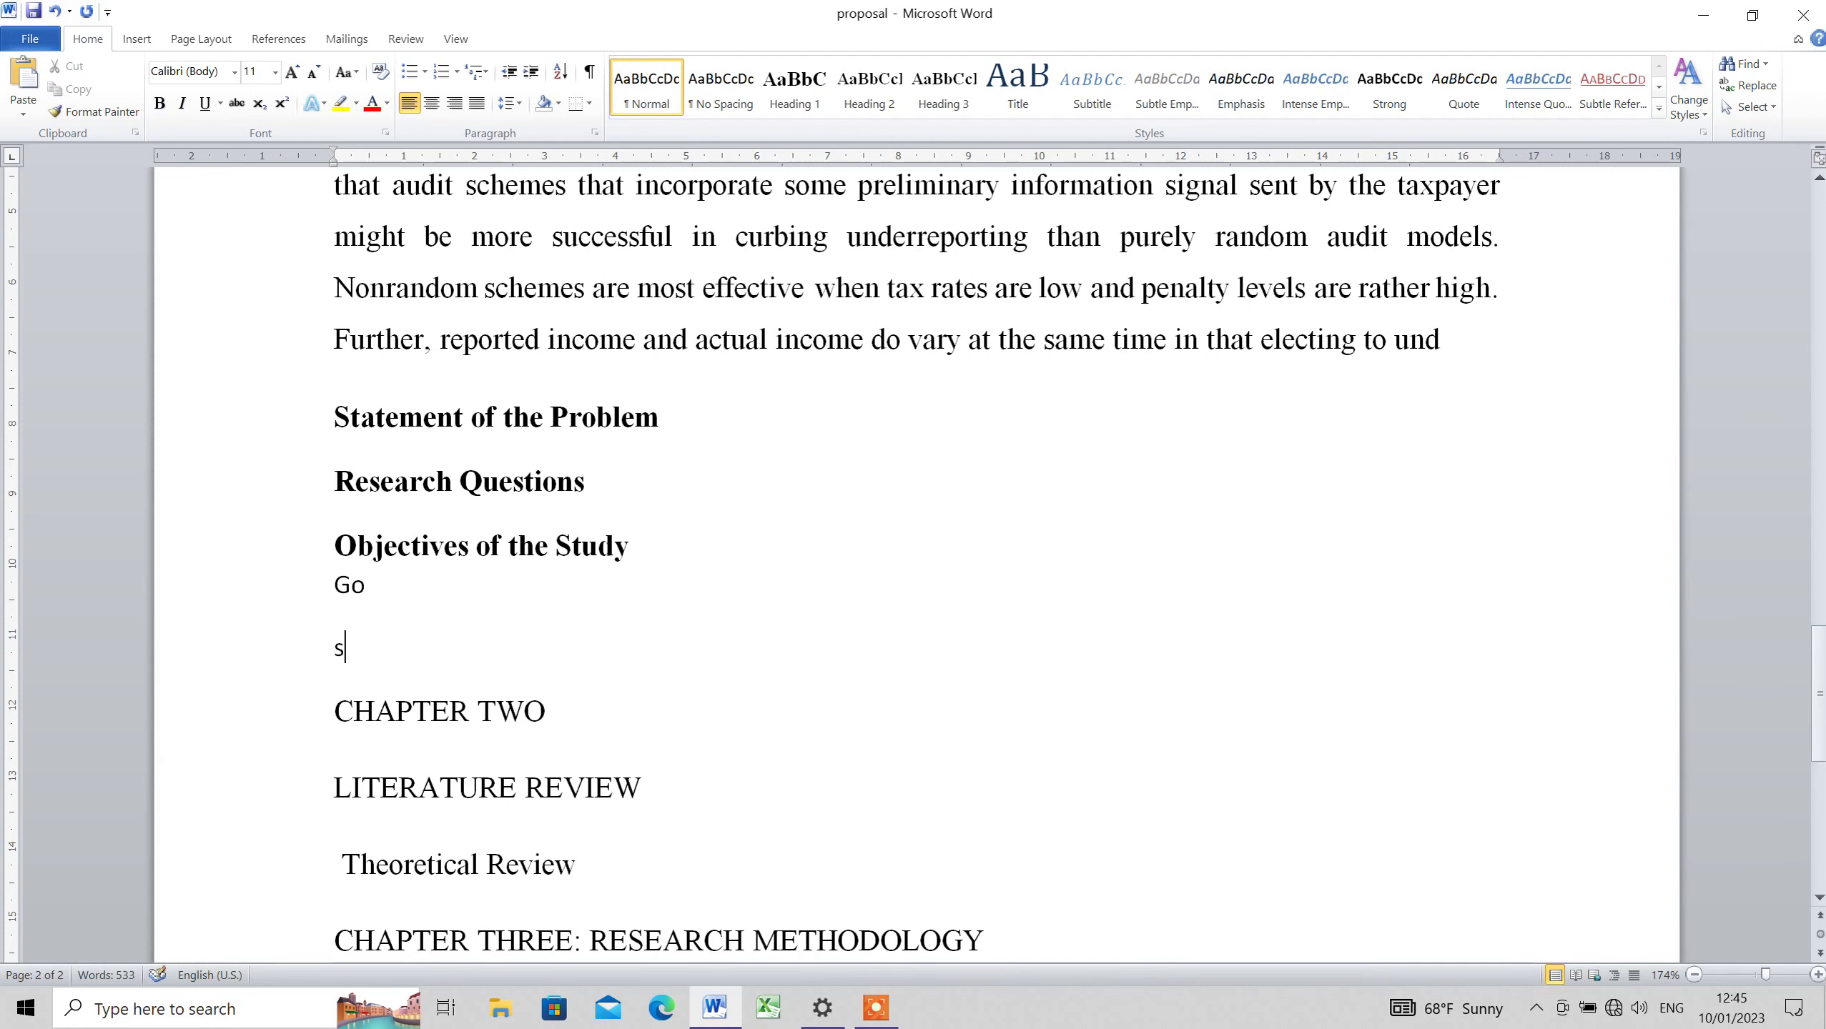
text(o)
click(360, 590)
click(943, 87)
click(346, 651)
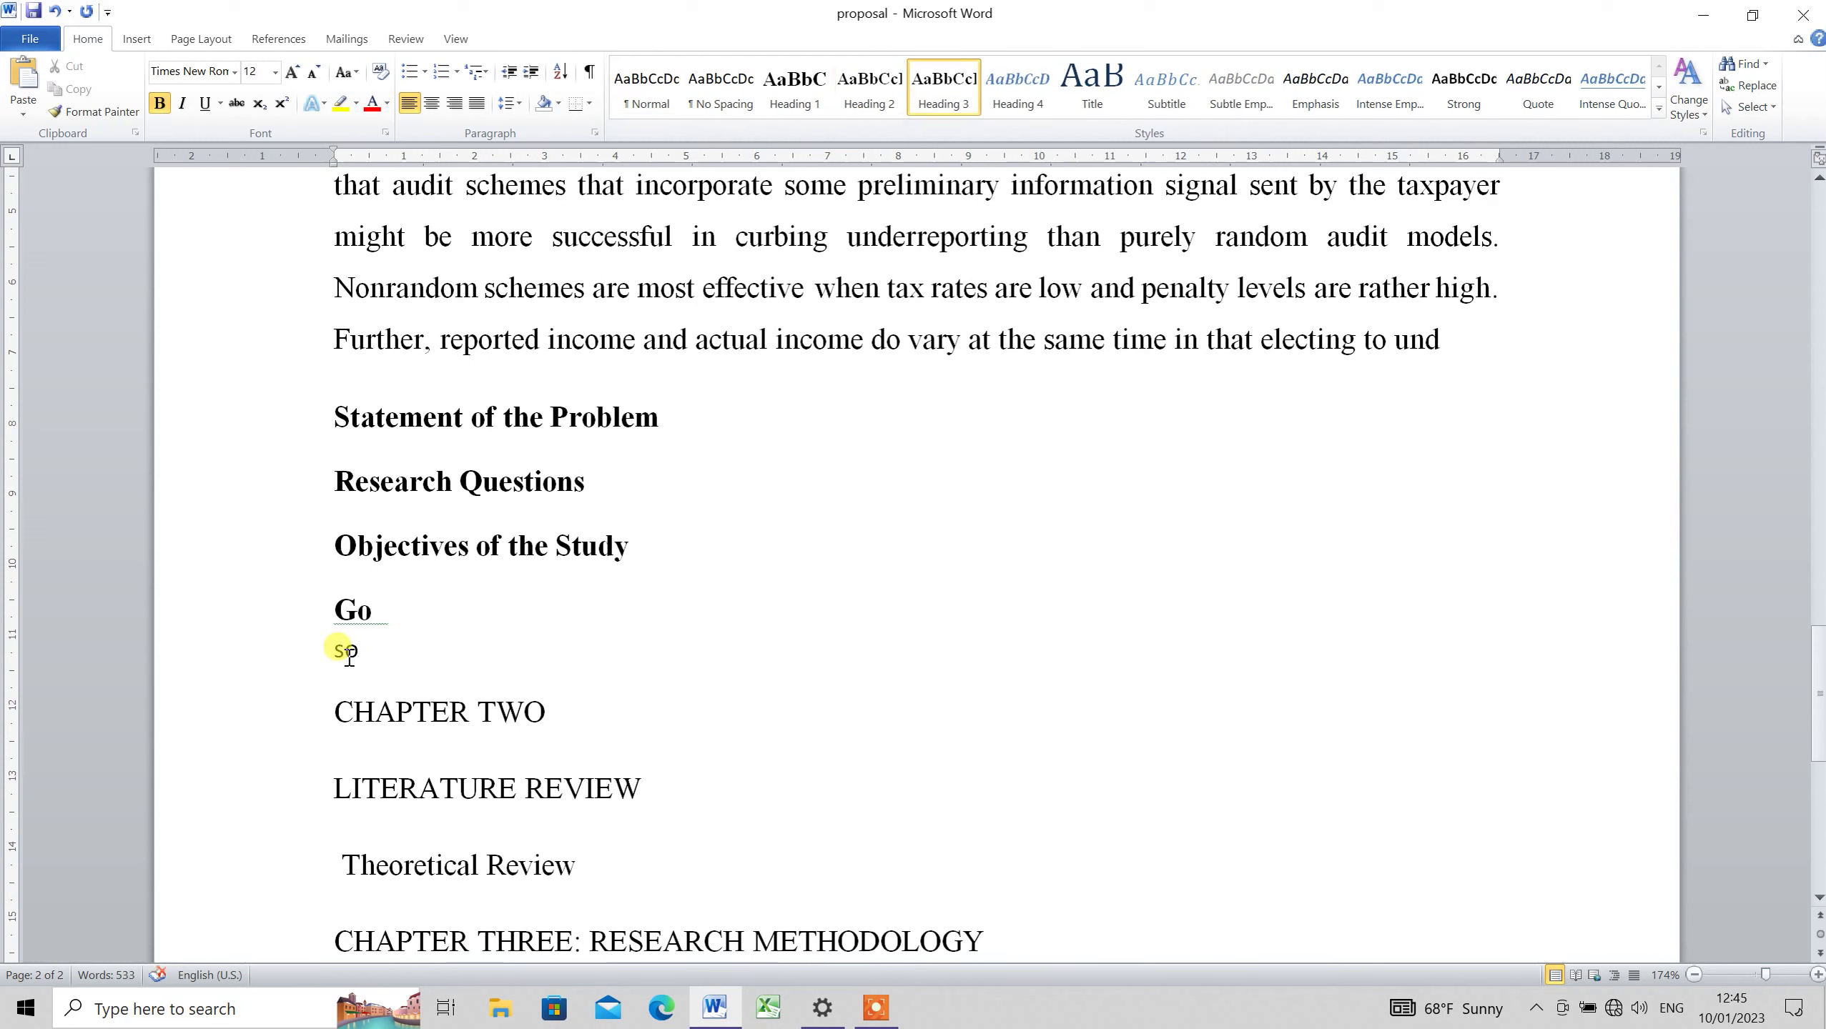
click(970, 108)
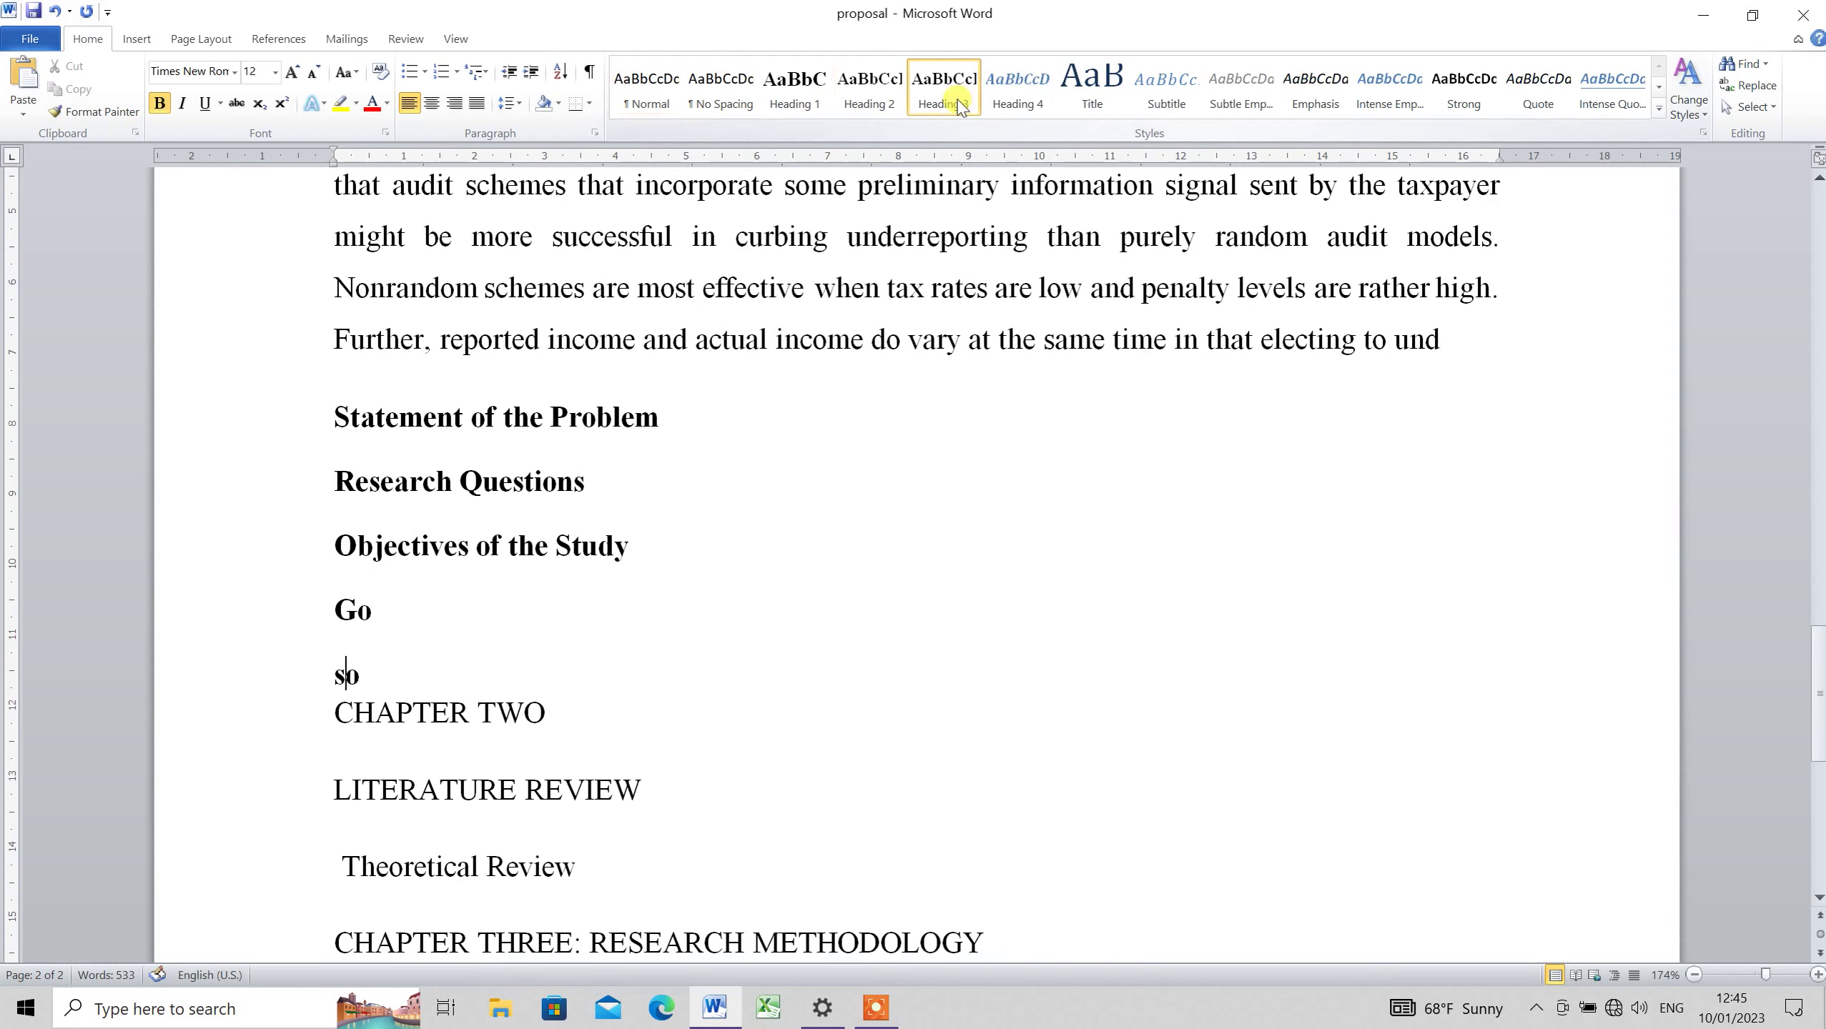
click(407, 626)
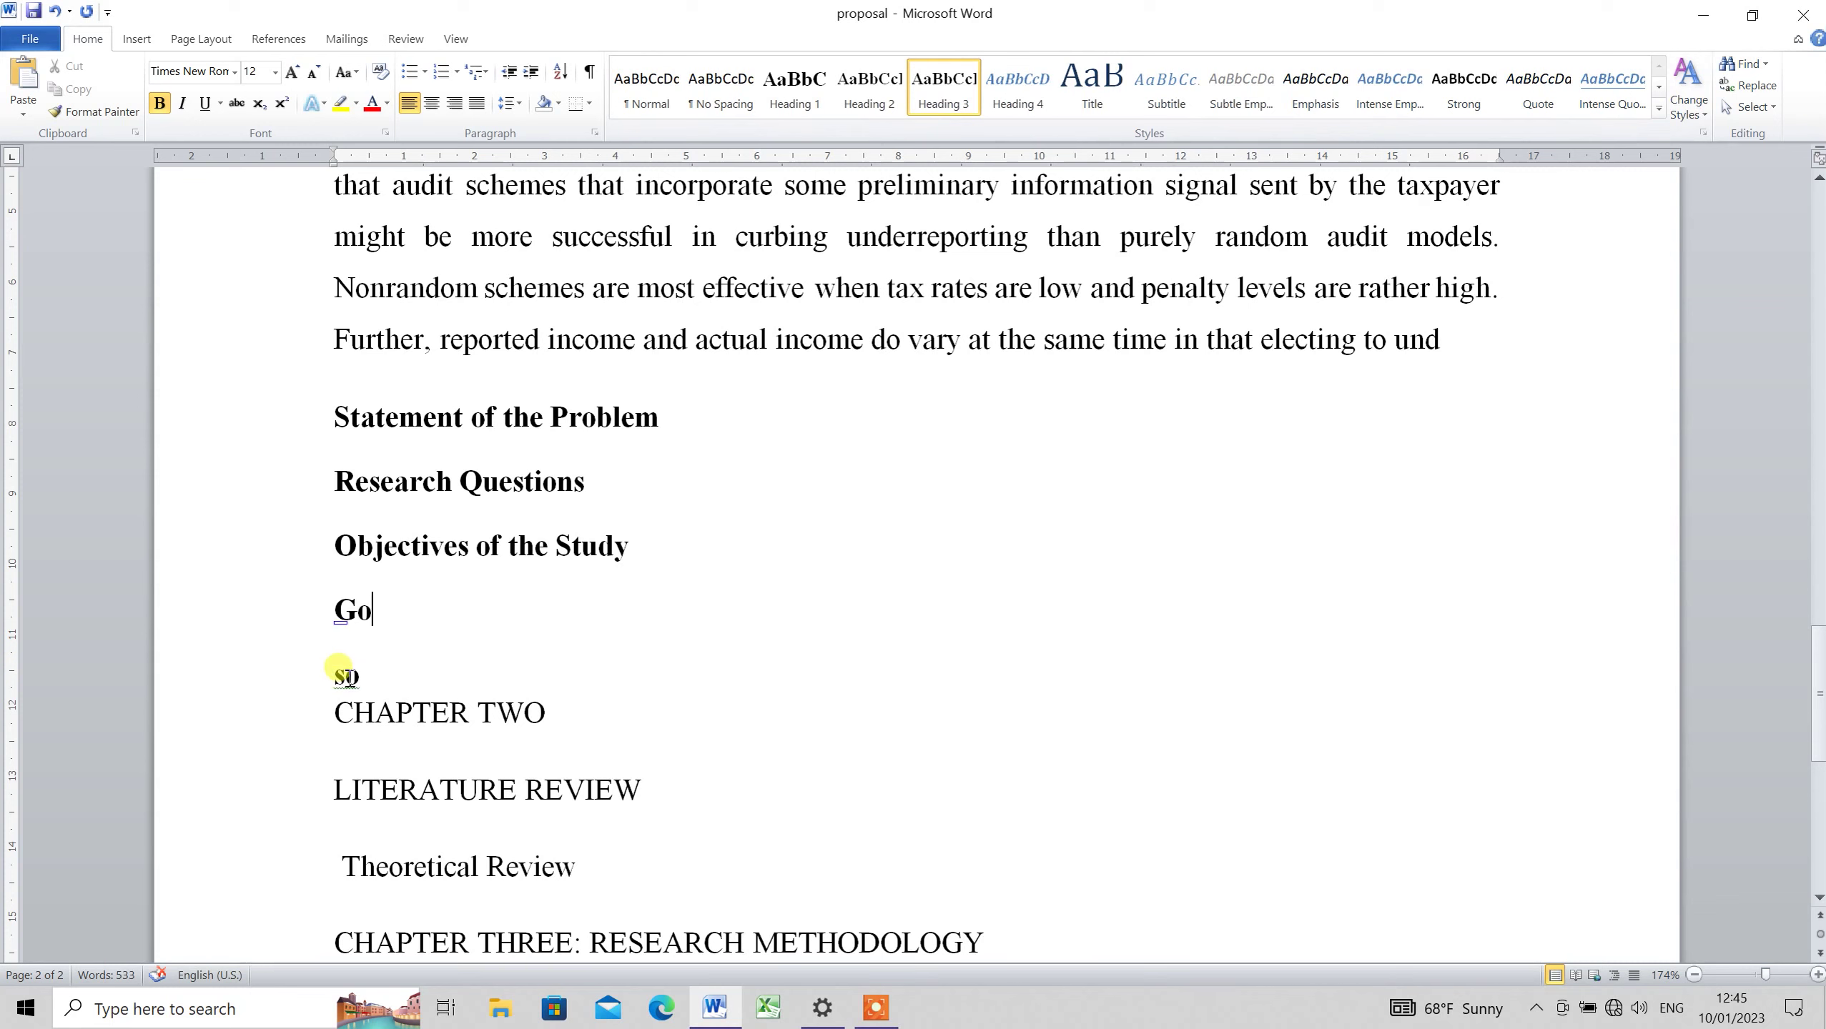
key(BackSpace)
text(S)
click(380, 685)
Apply Heading 1 to CHAPTER TWO and LITERATURE REVIEW
click(454, 712)
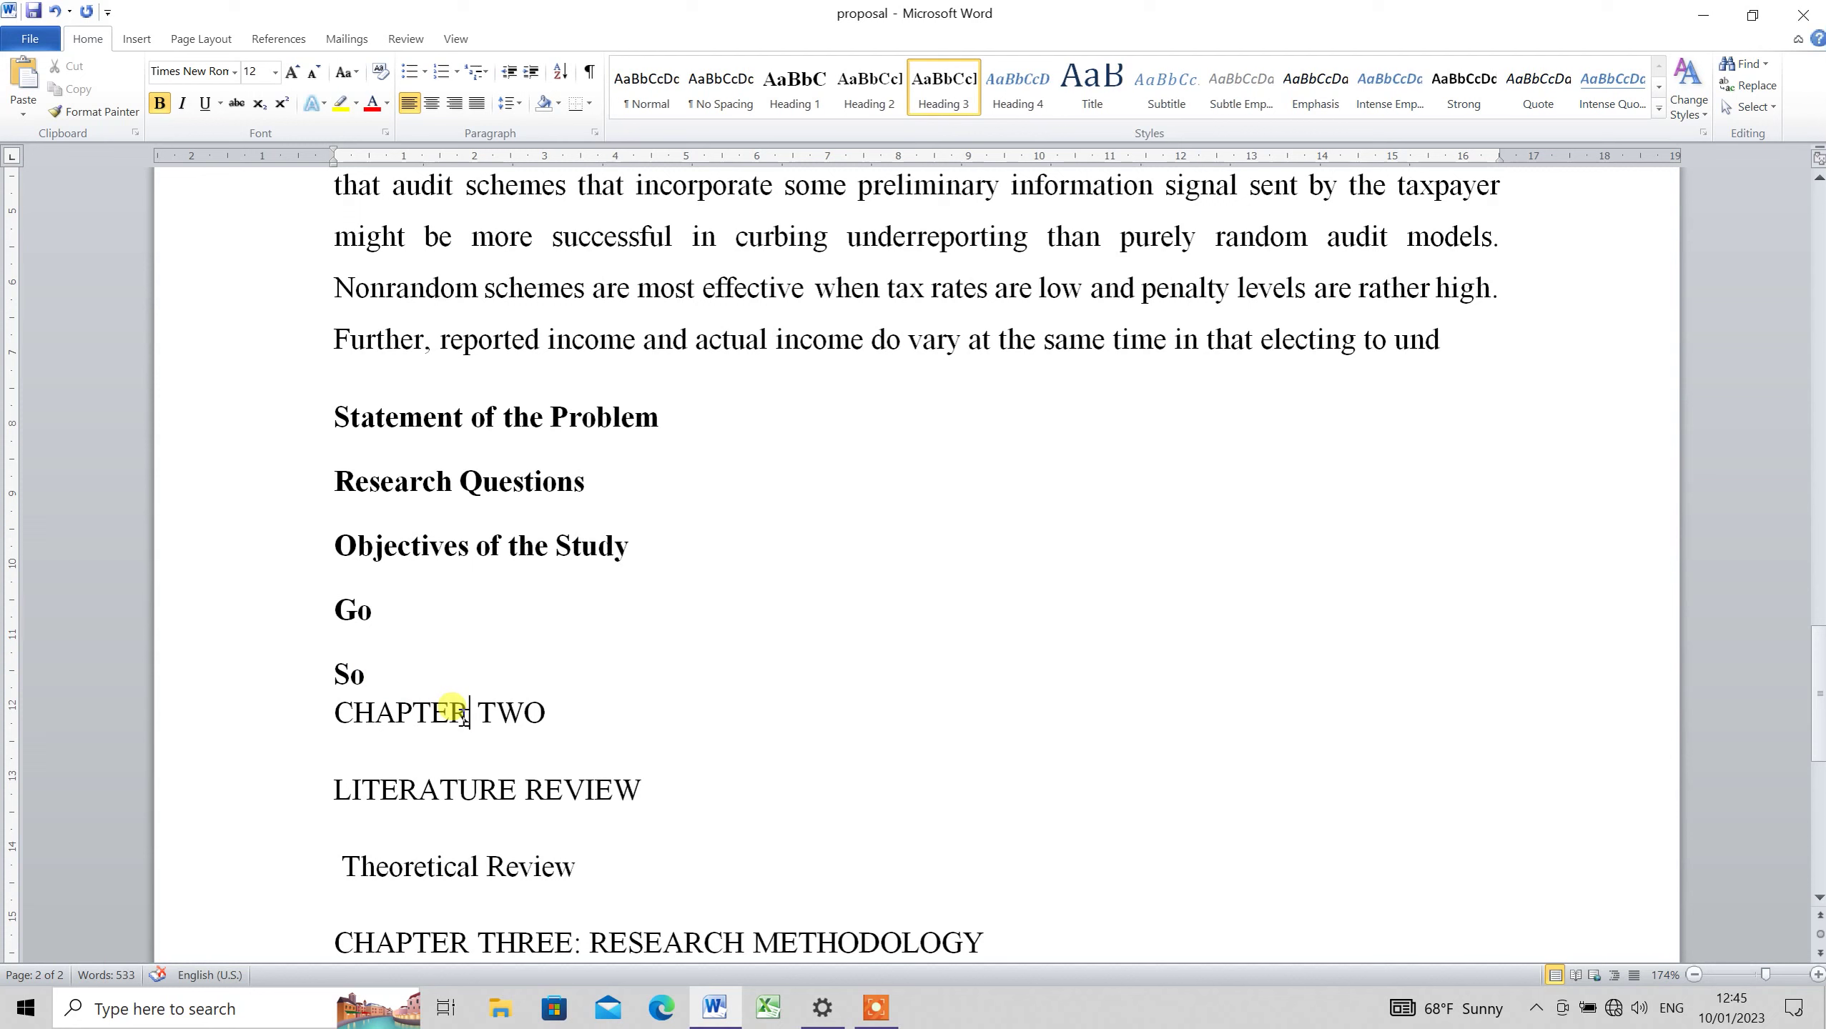
click(795, 80)
click(515, 826)
click(802, 105)
scroll(558, 885, down, 4)
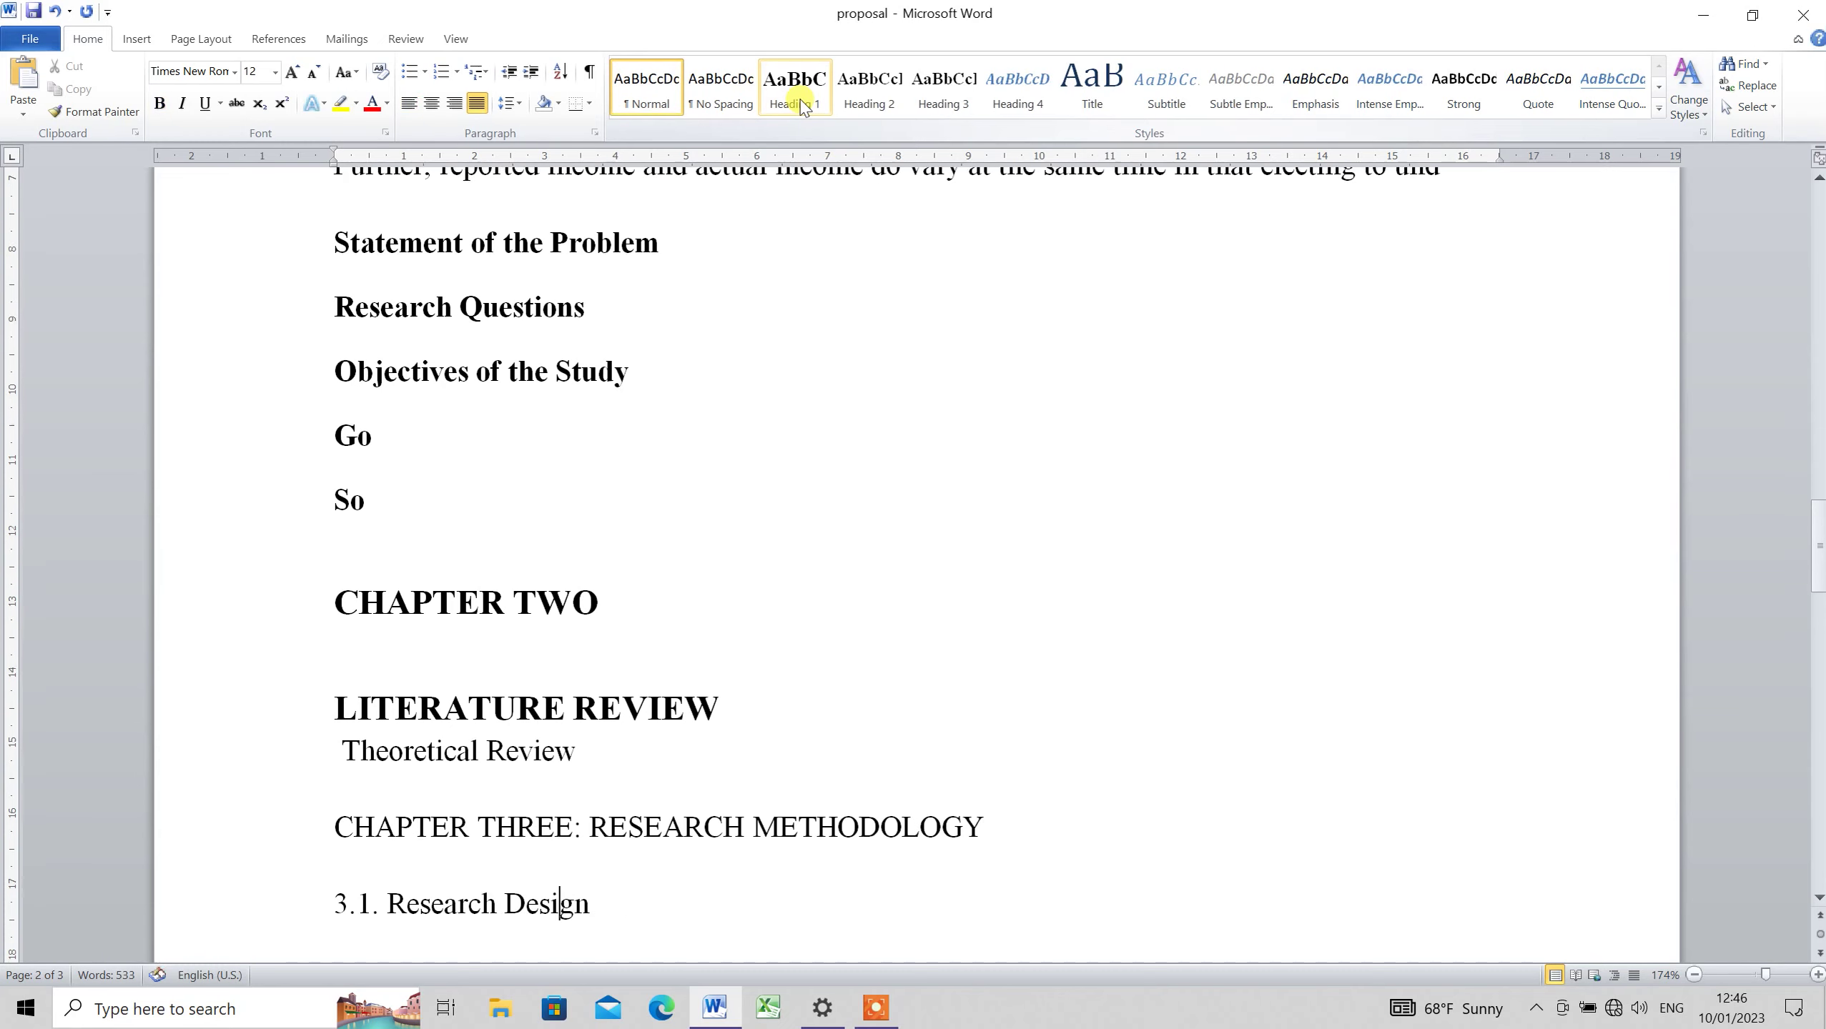
Make Theoretical Review a Heading 2 and add an ER line below it as Heading 2
click(339, 902)
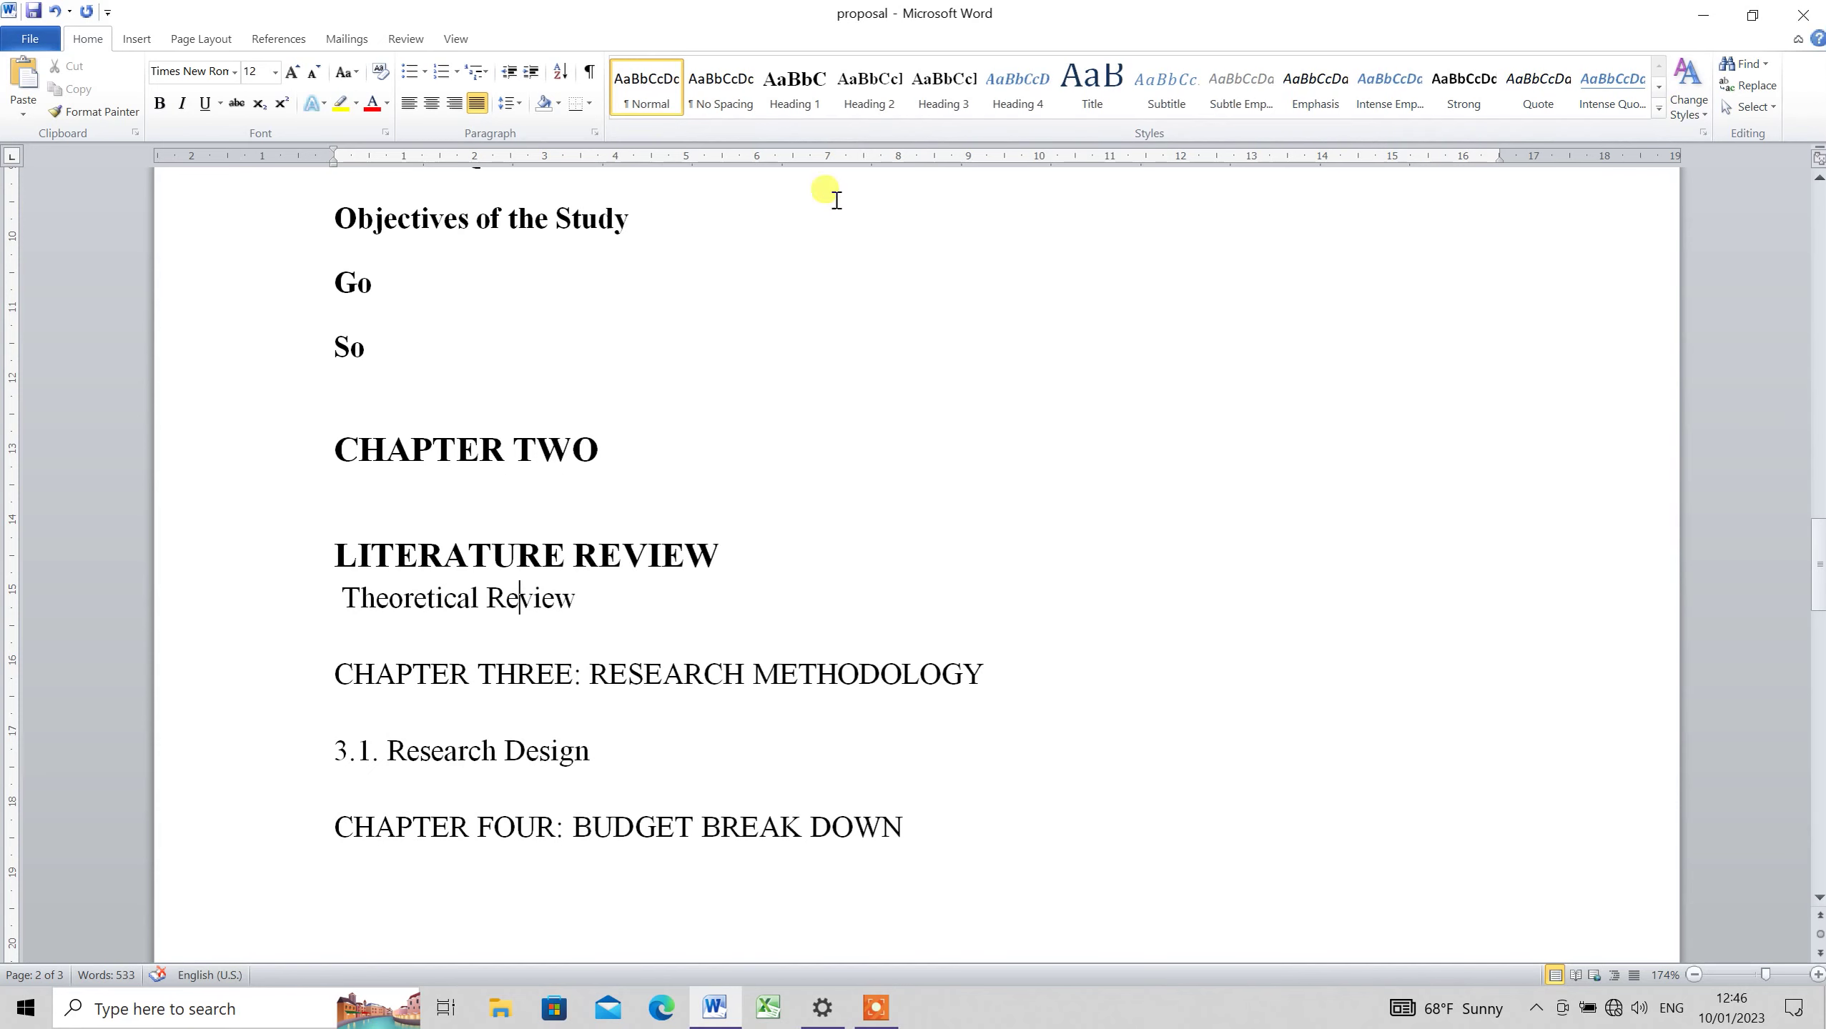
click(869, 118)
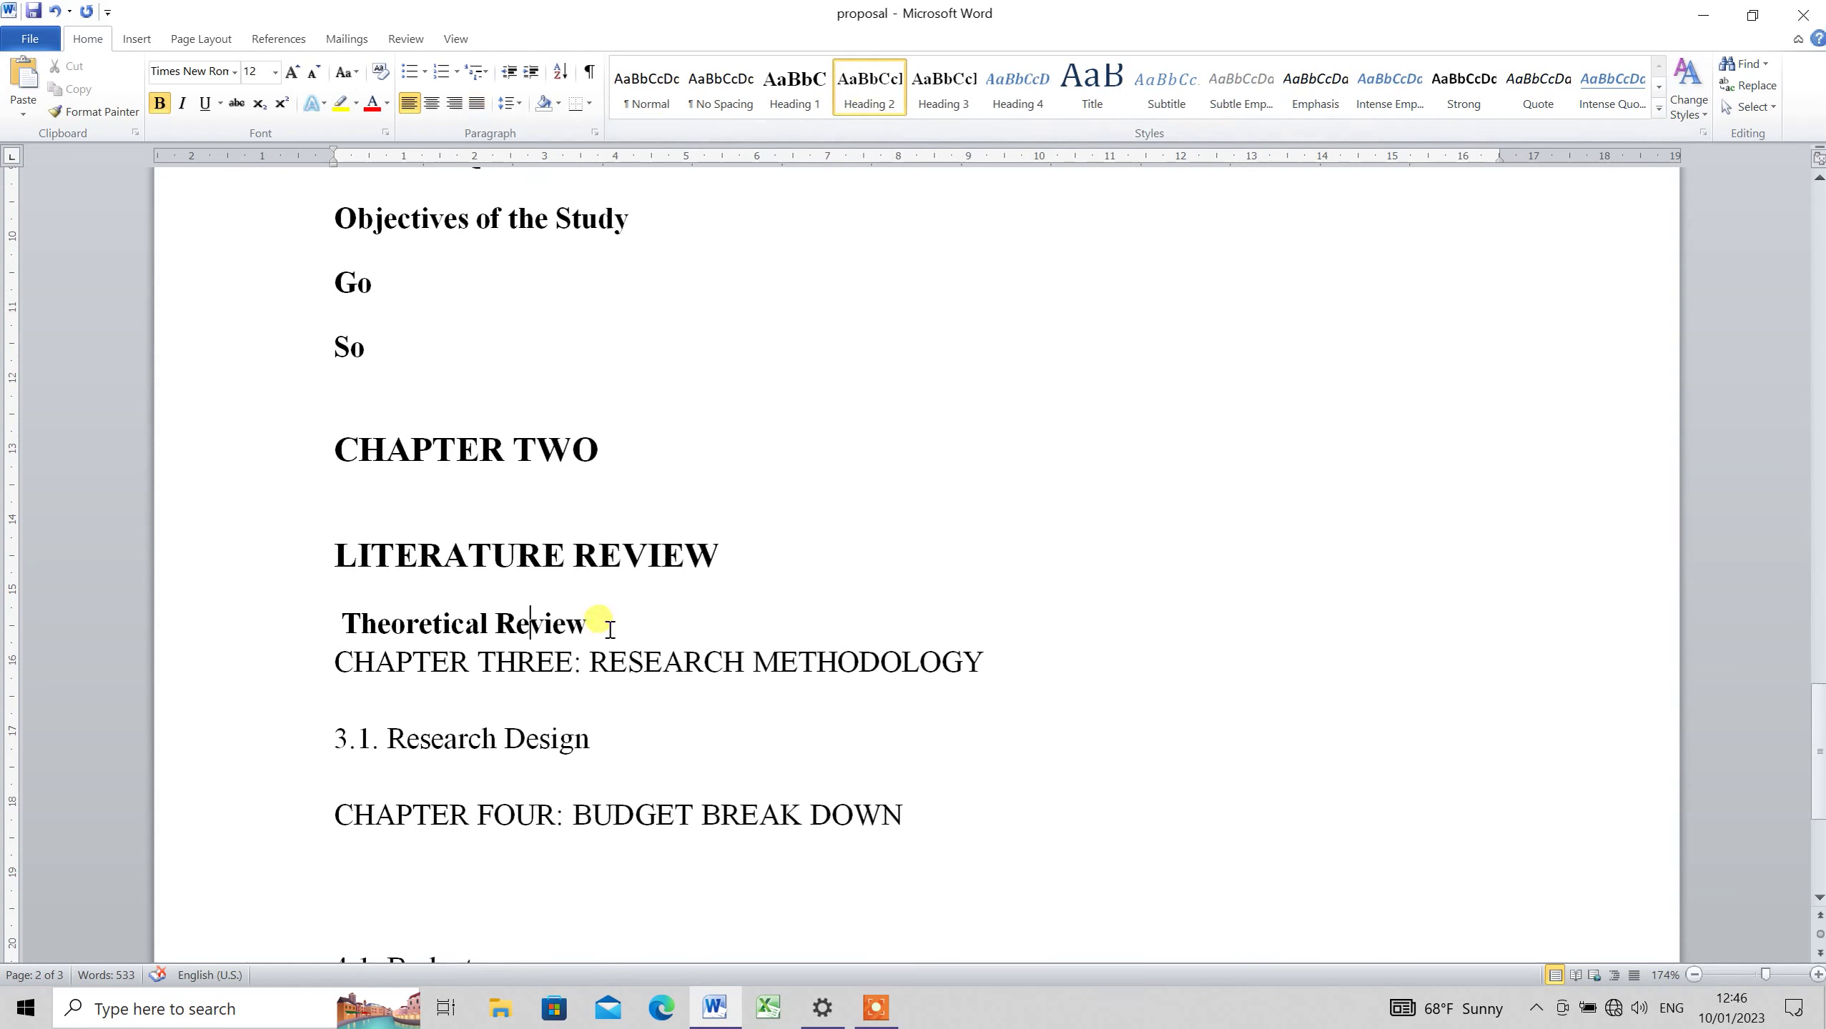
key(Return)
text(E)
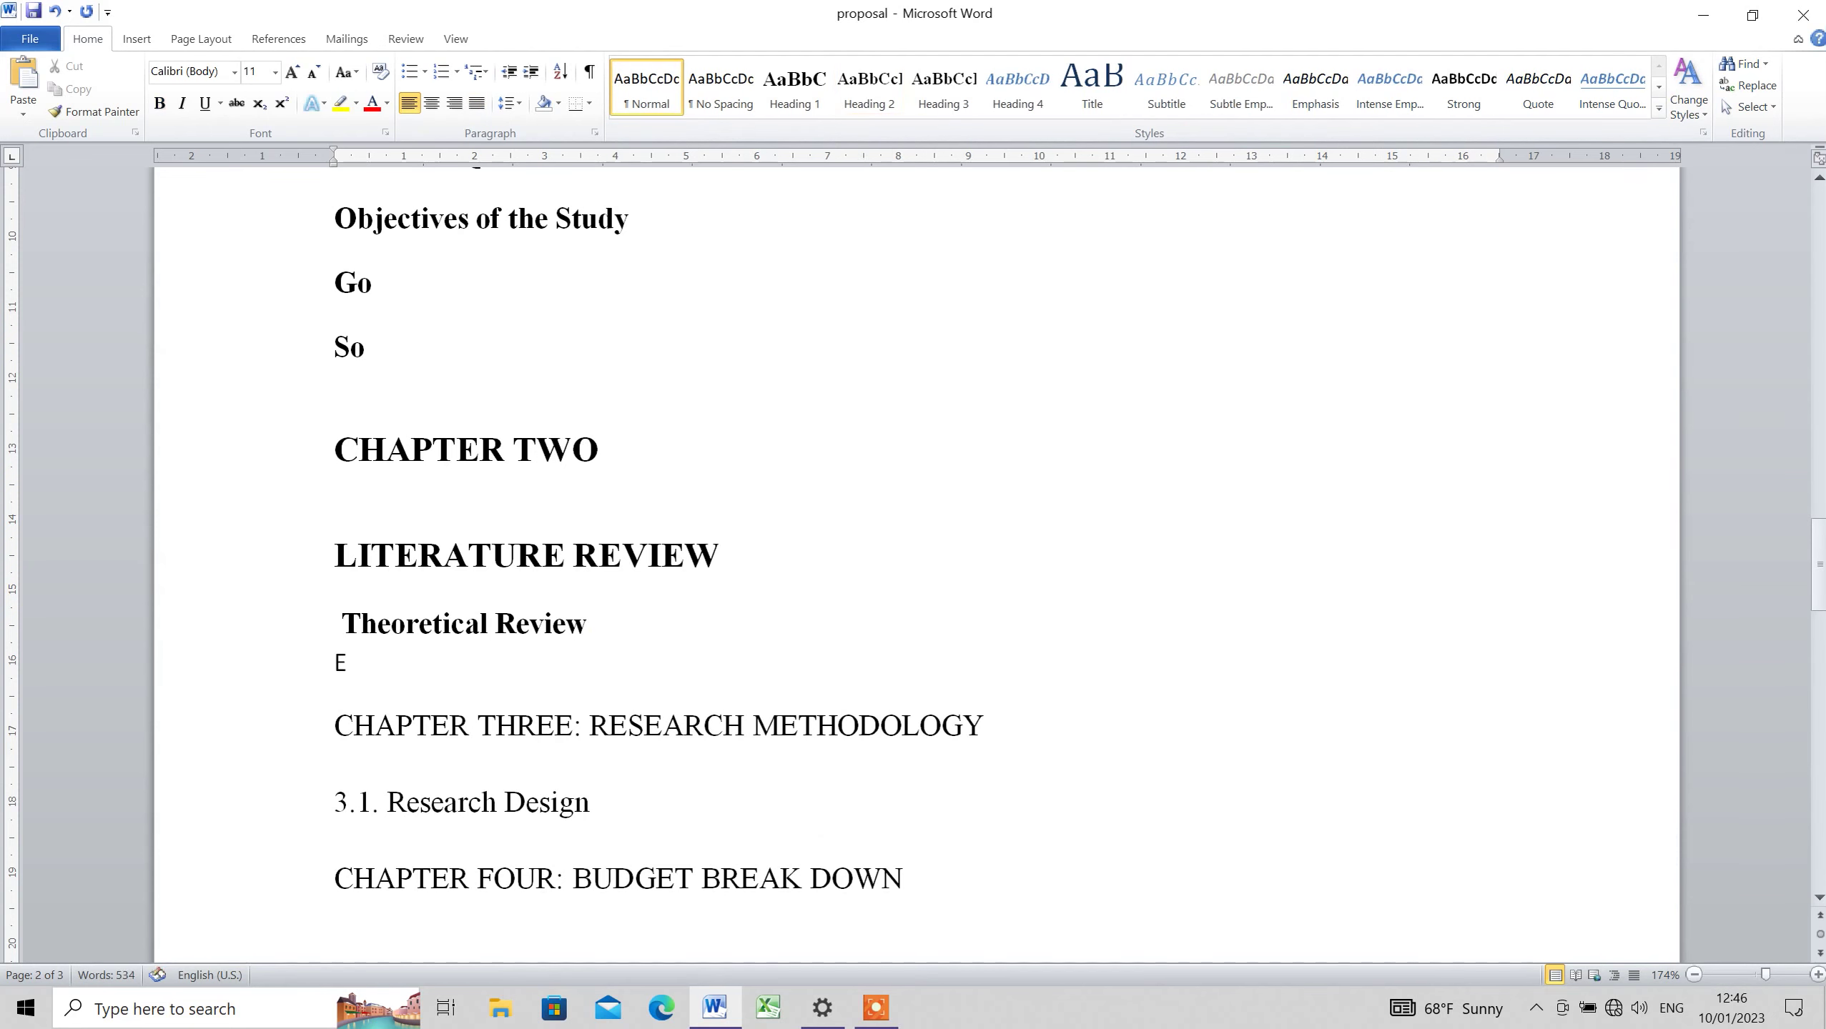
text(R)
click(869, 85)
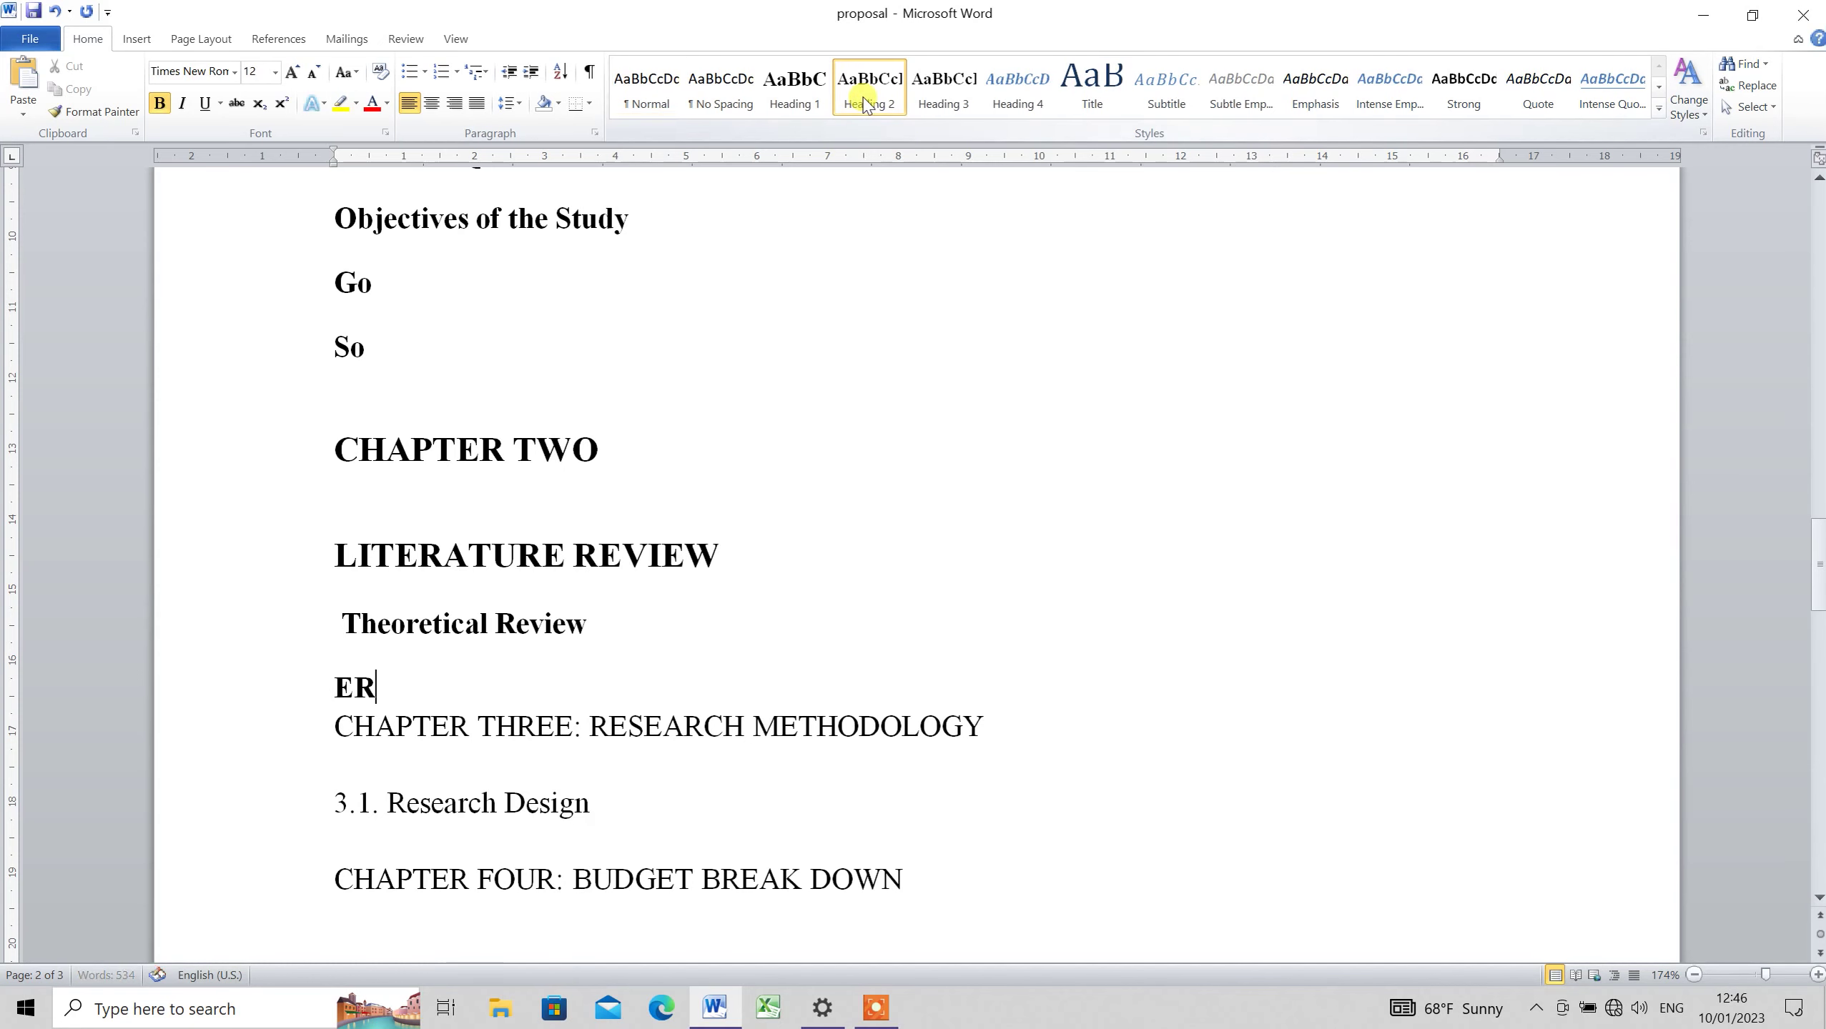
Apply Heading 1 to CHAPTER THREE and Heading 2 to 3.1. Research Design
click(649, 720)
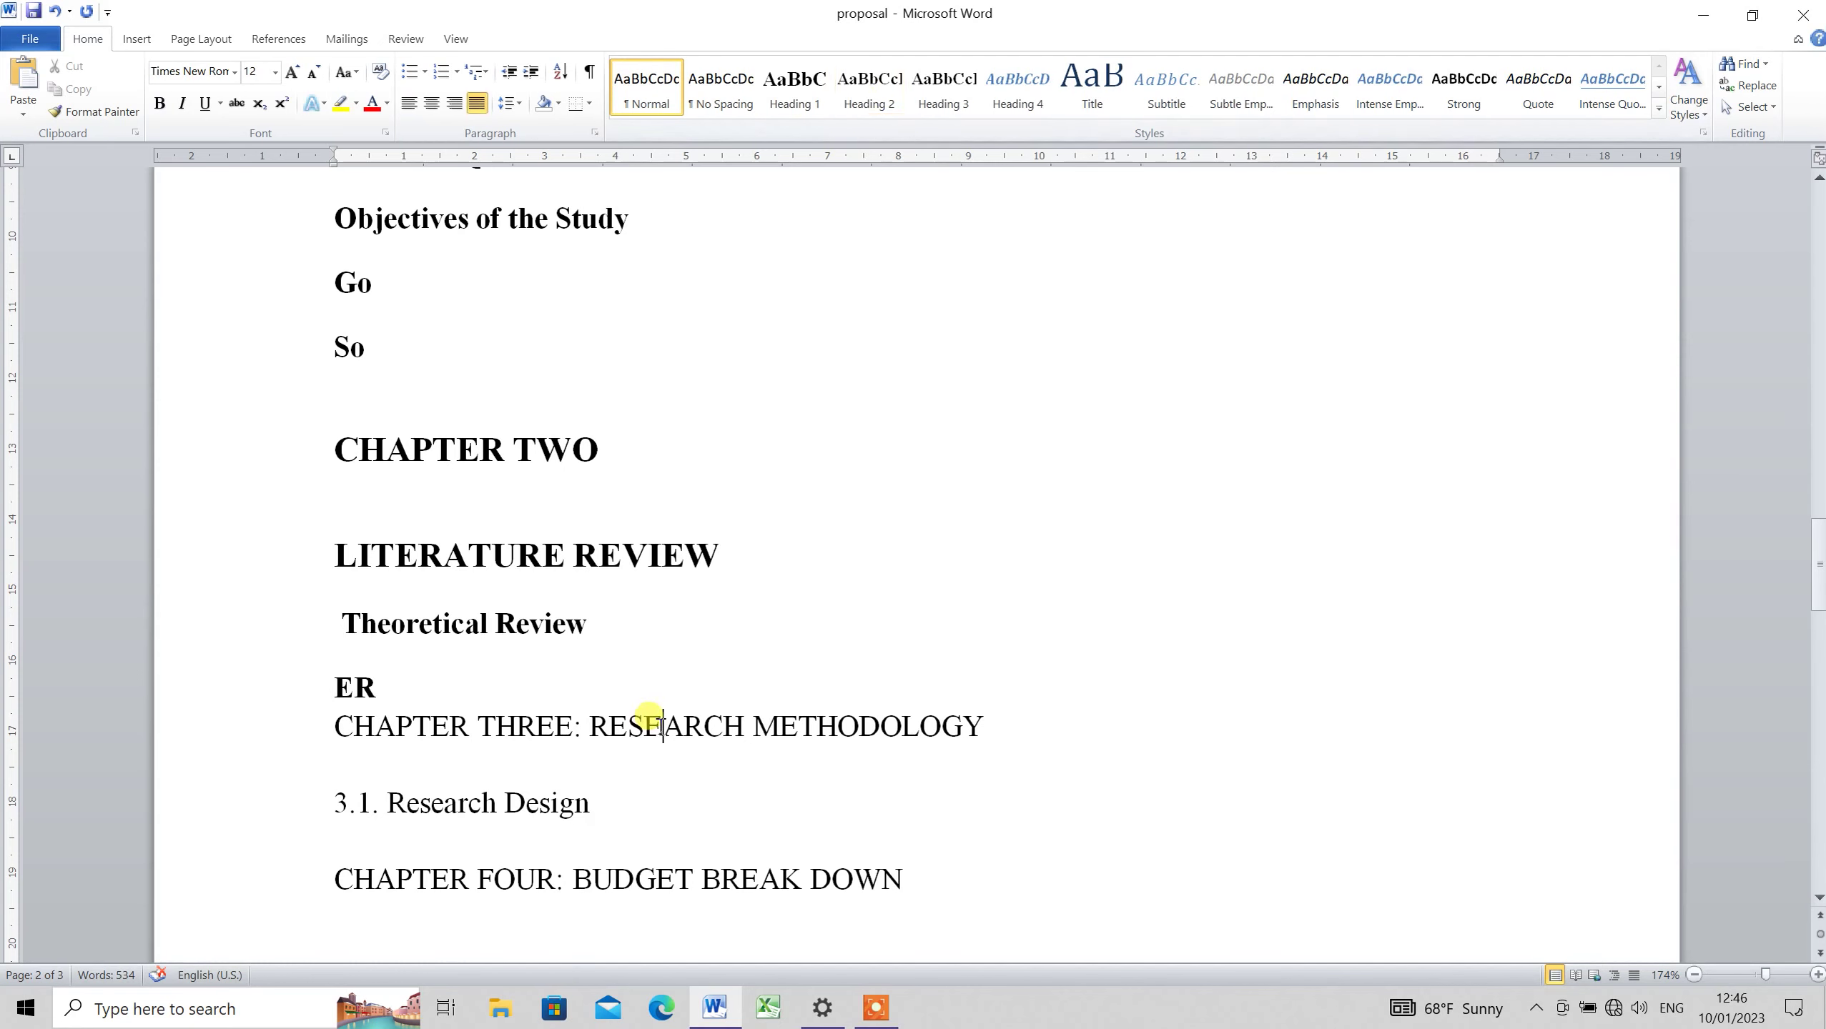
click(797, 108)
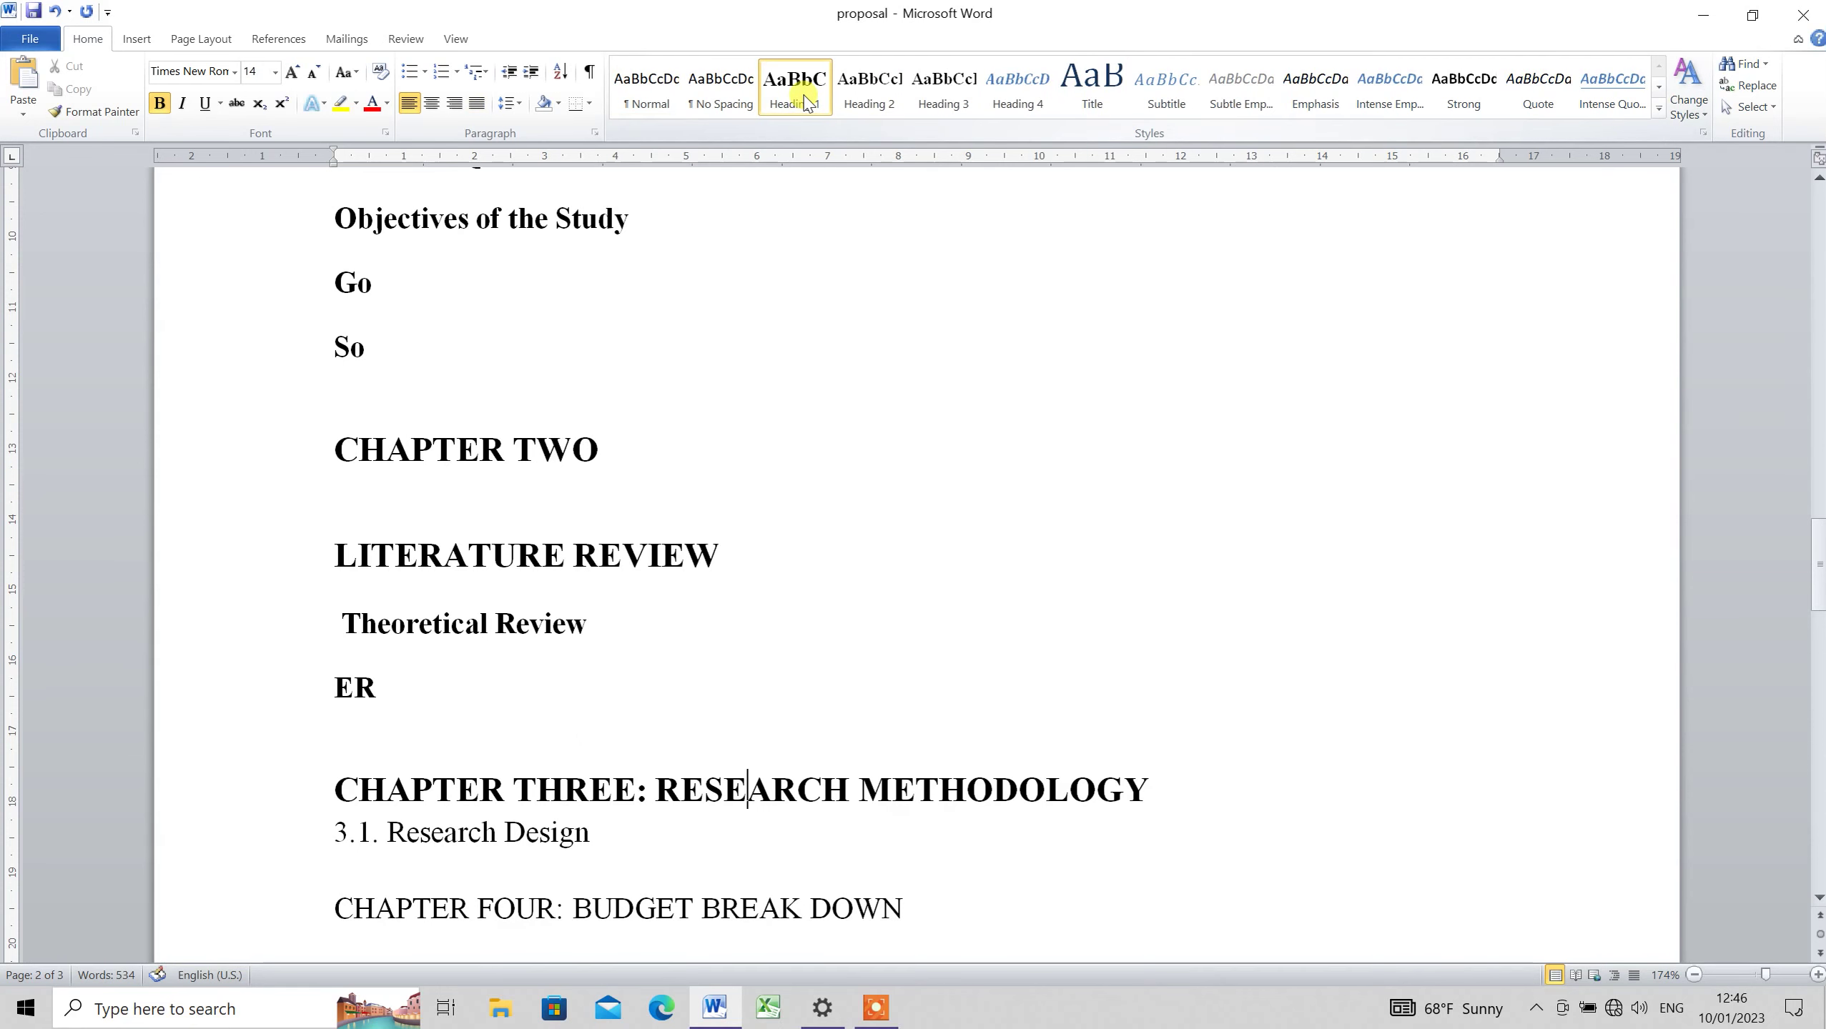
click(510, 829)
click(887, 99)
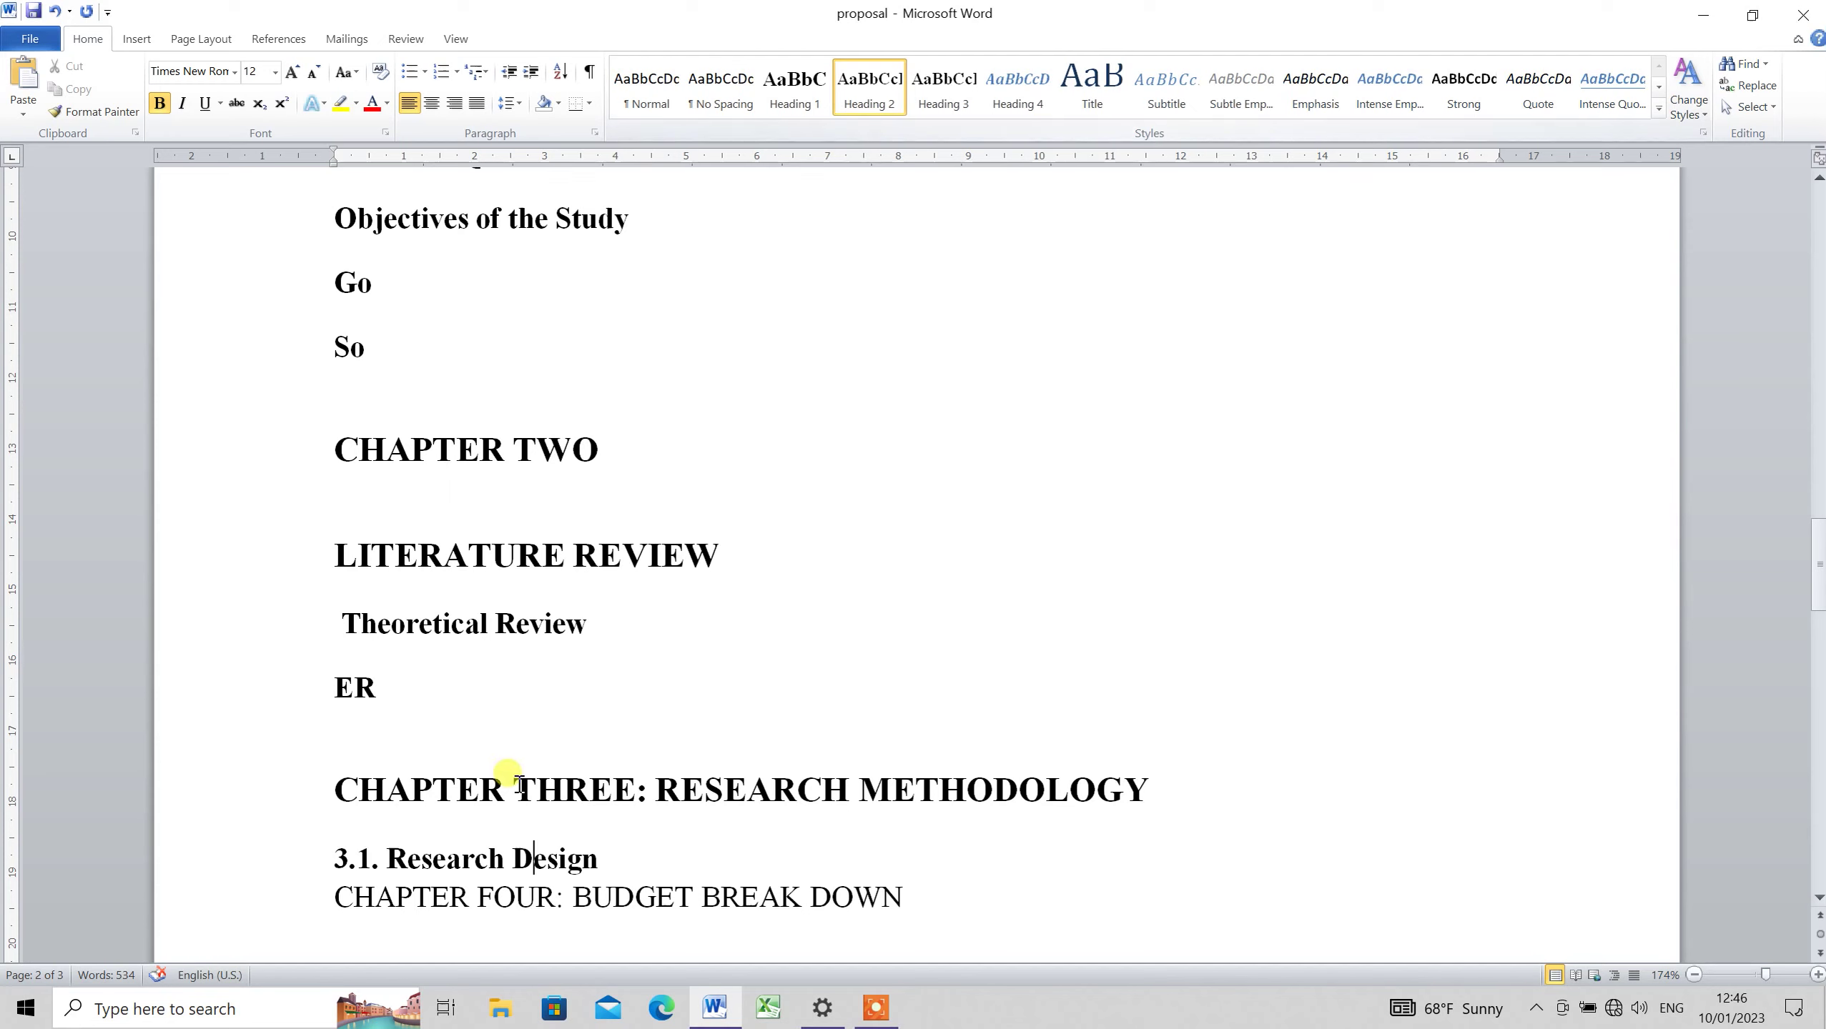
Apply Heading 1 to CHAPTER FOUR: BUDGET BREAK DOWN and Heading 2 to 4.1. Budget
click(447, 899)
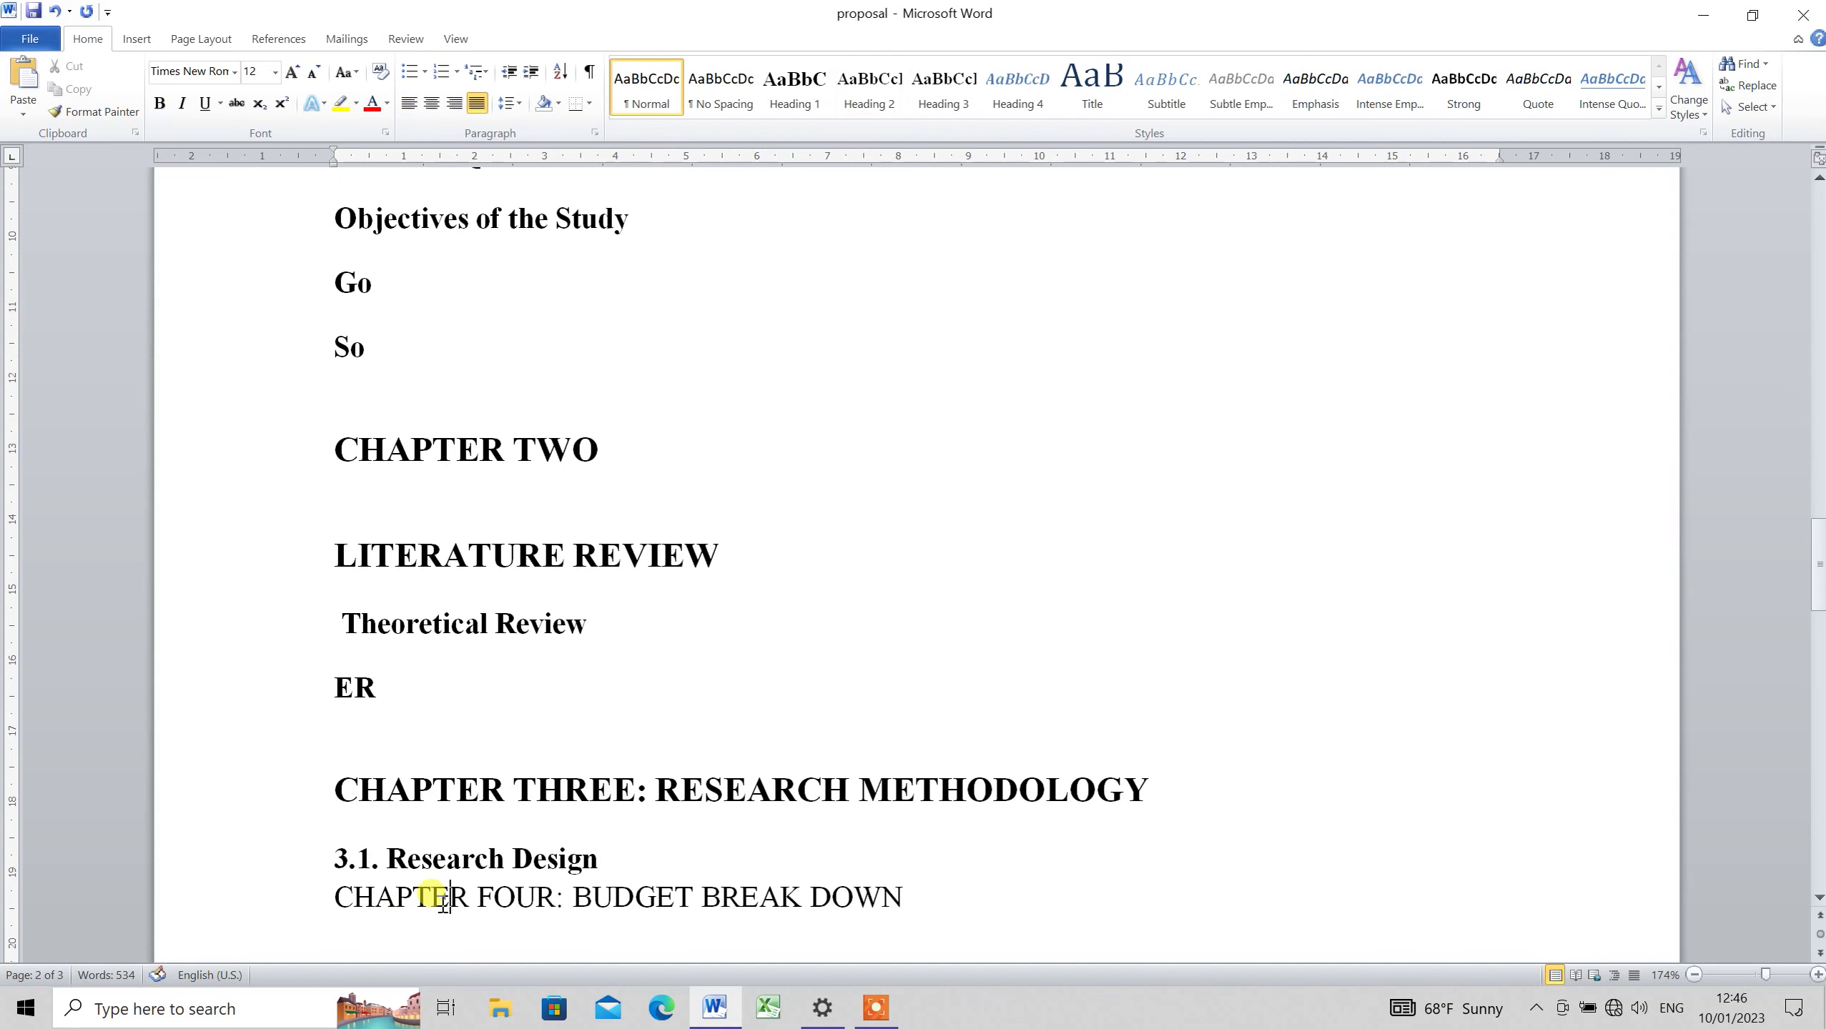
click(797, 90)
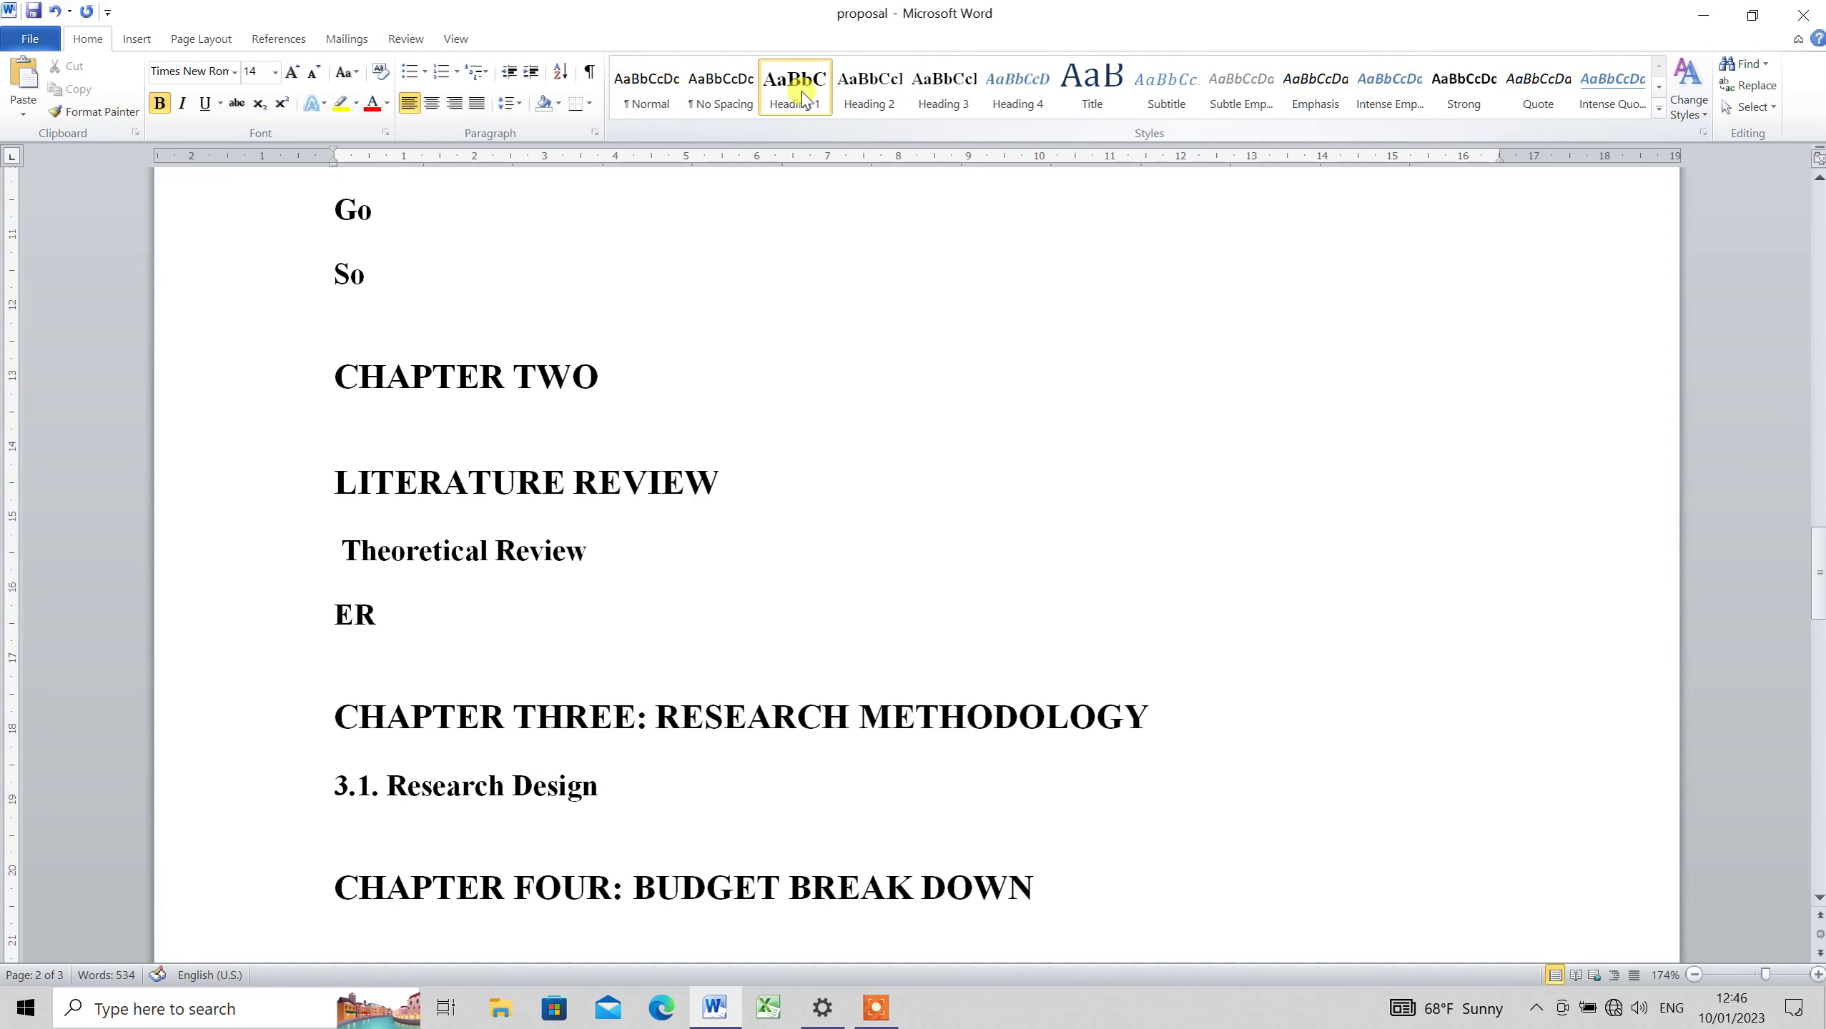
scroll(802, 95, down, 5)
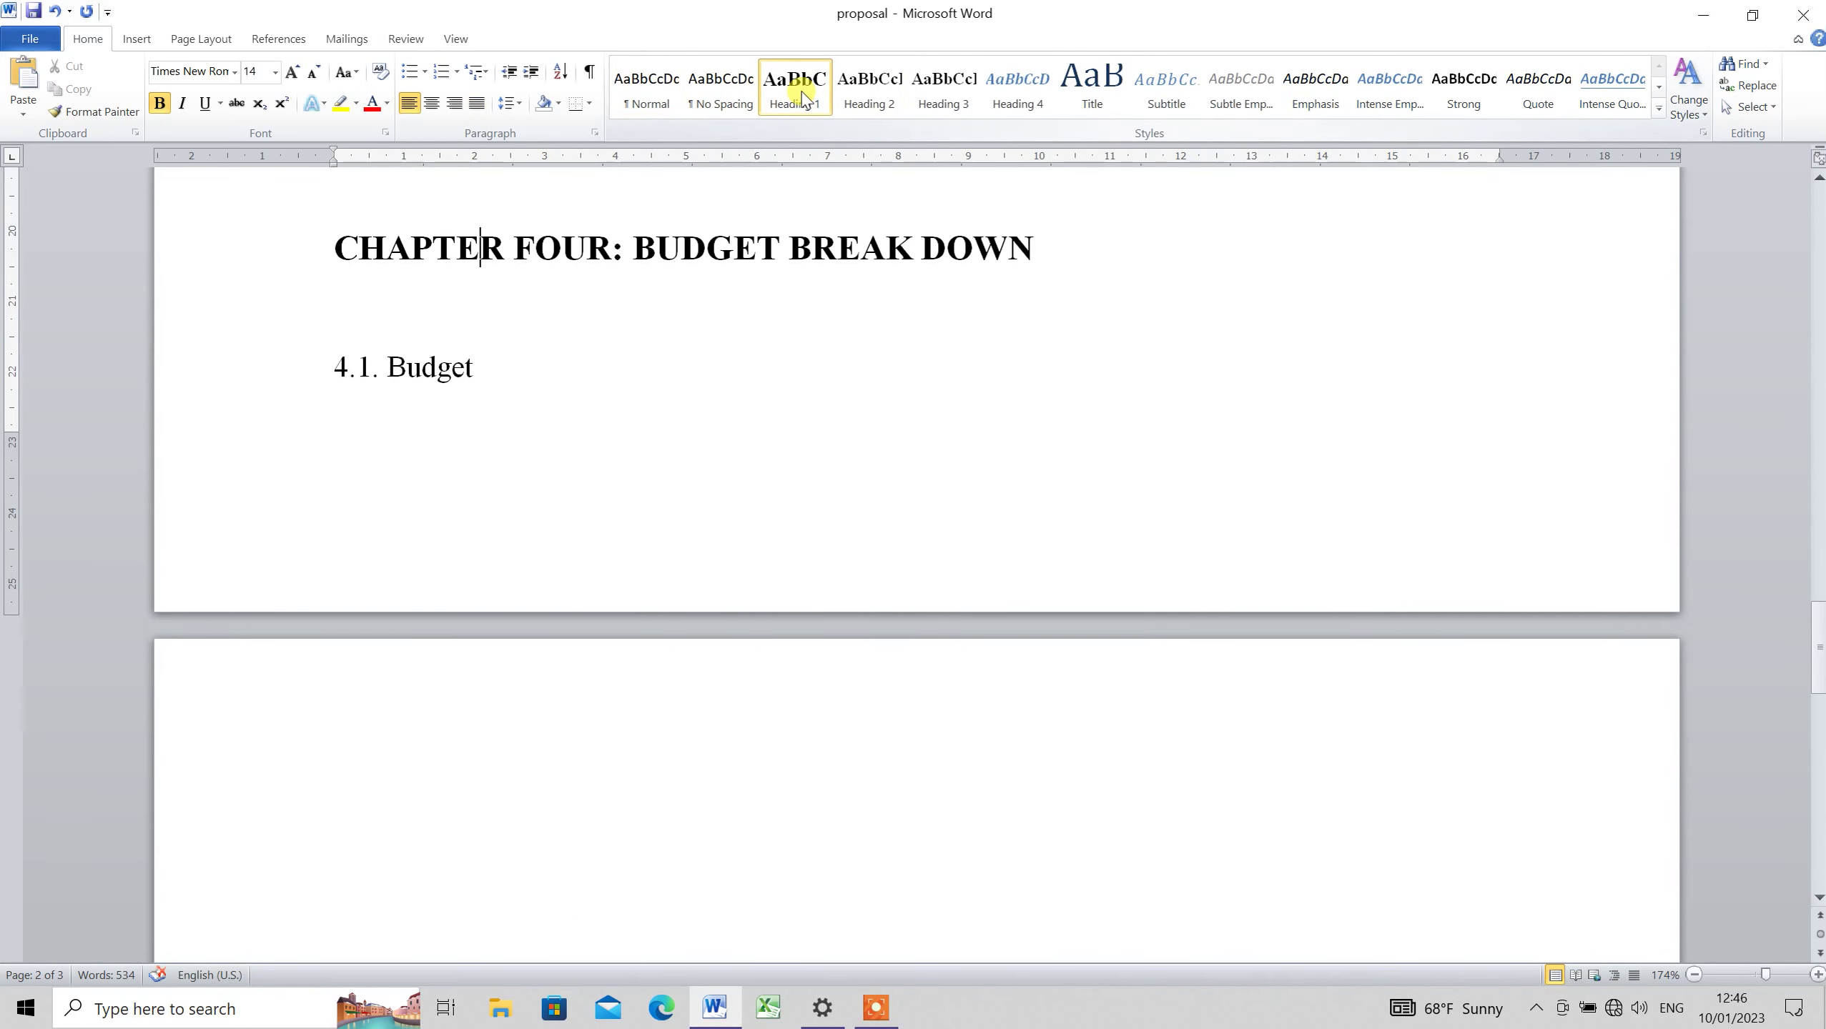
click(454, 343)
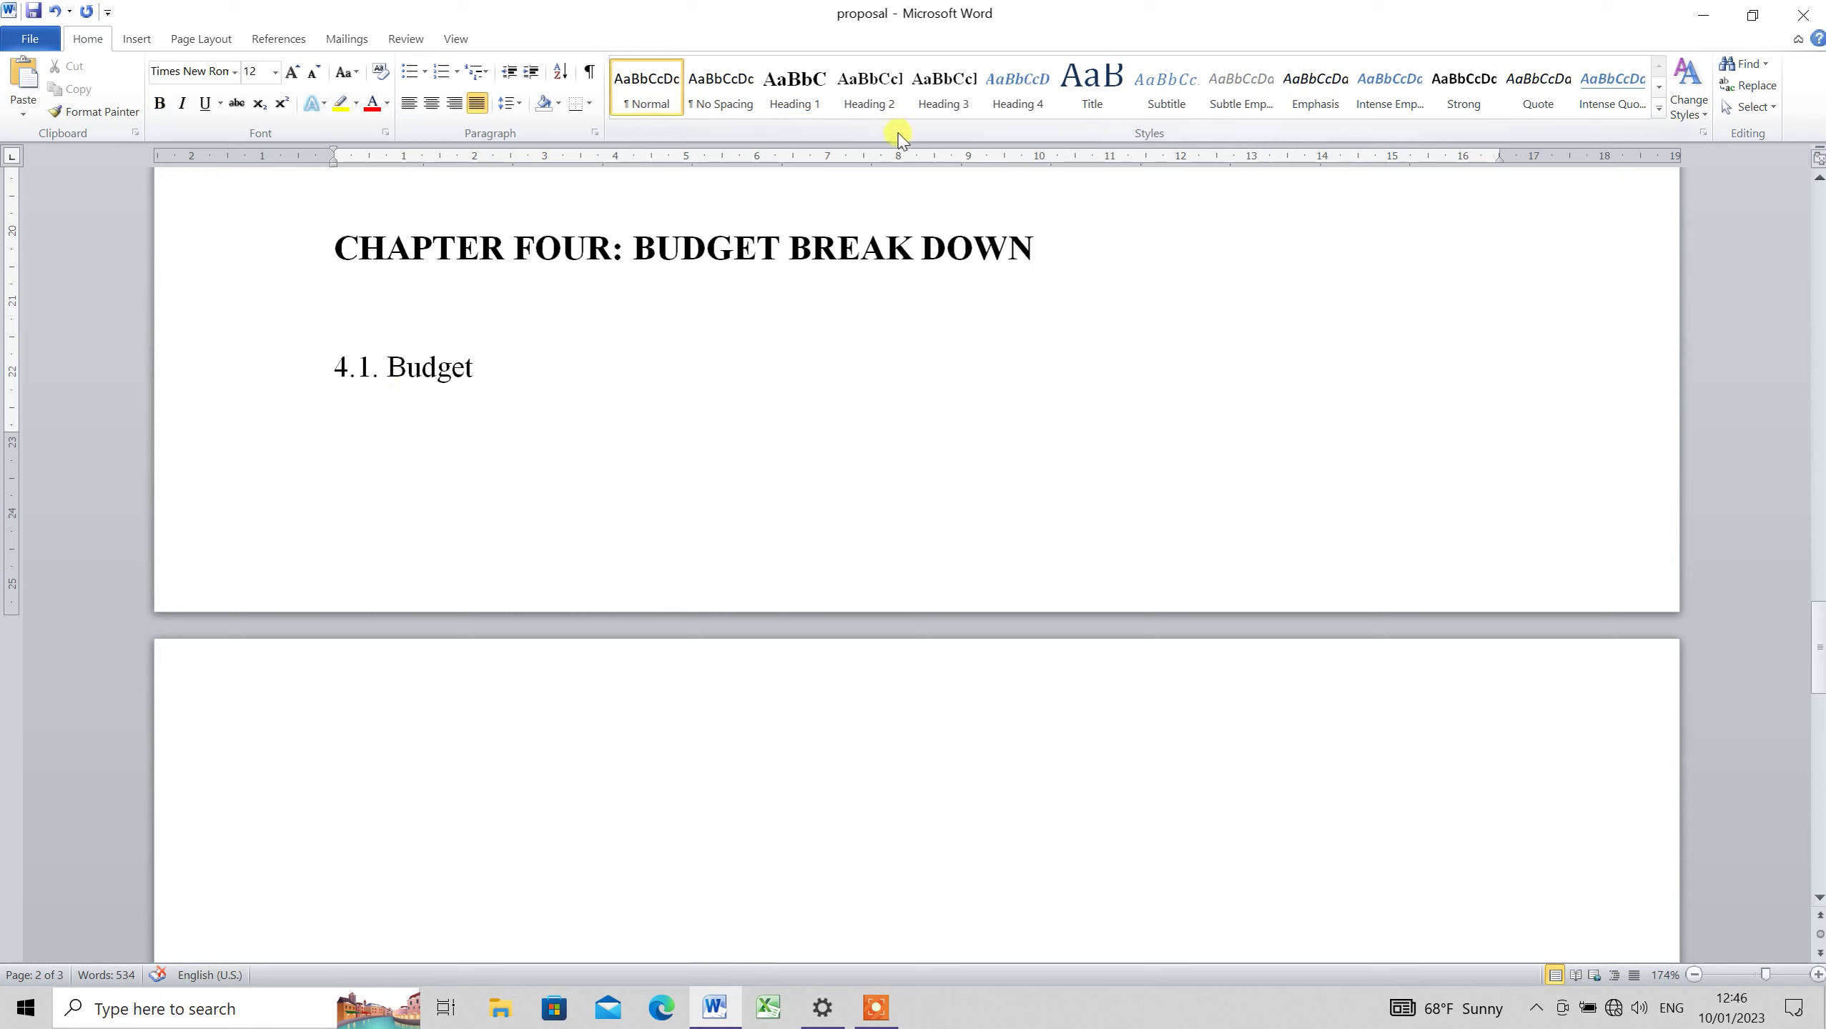
click(852, 112)
click(852, 111)
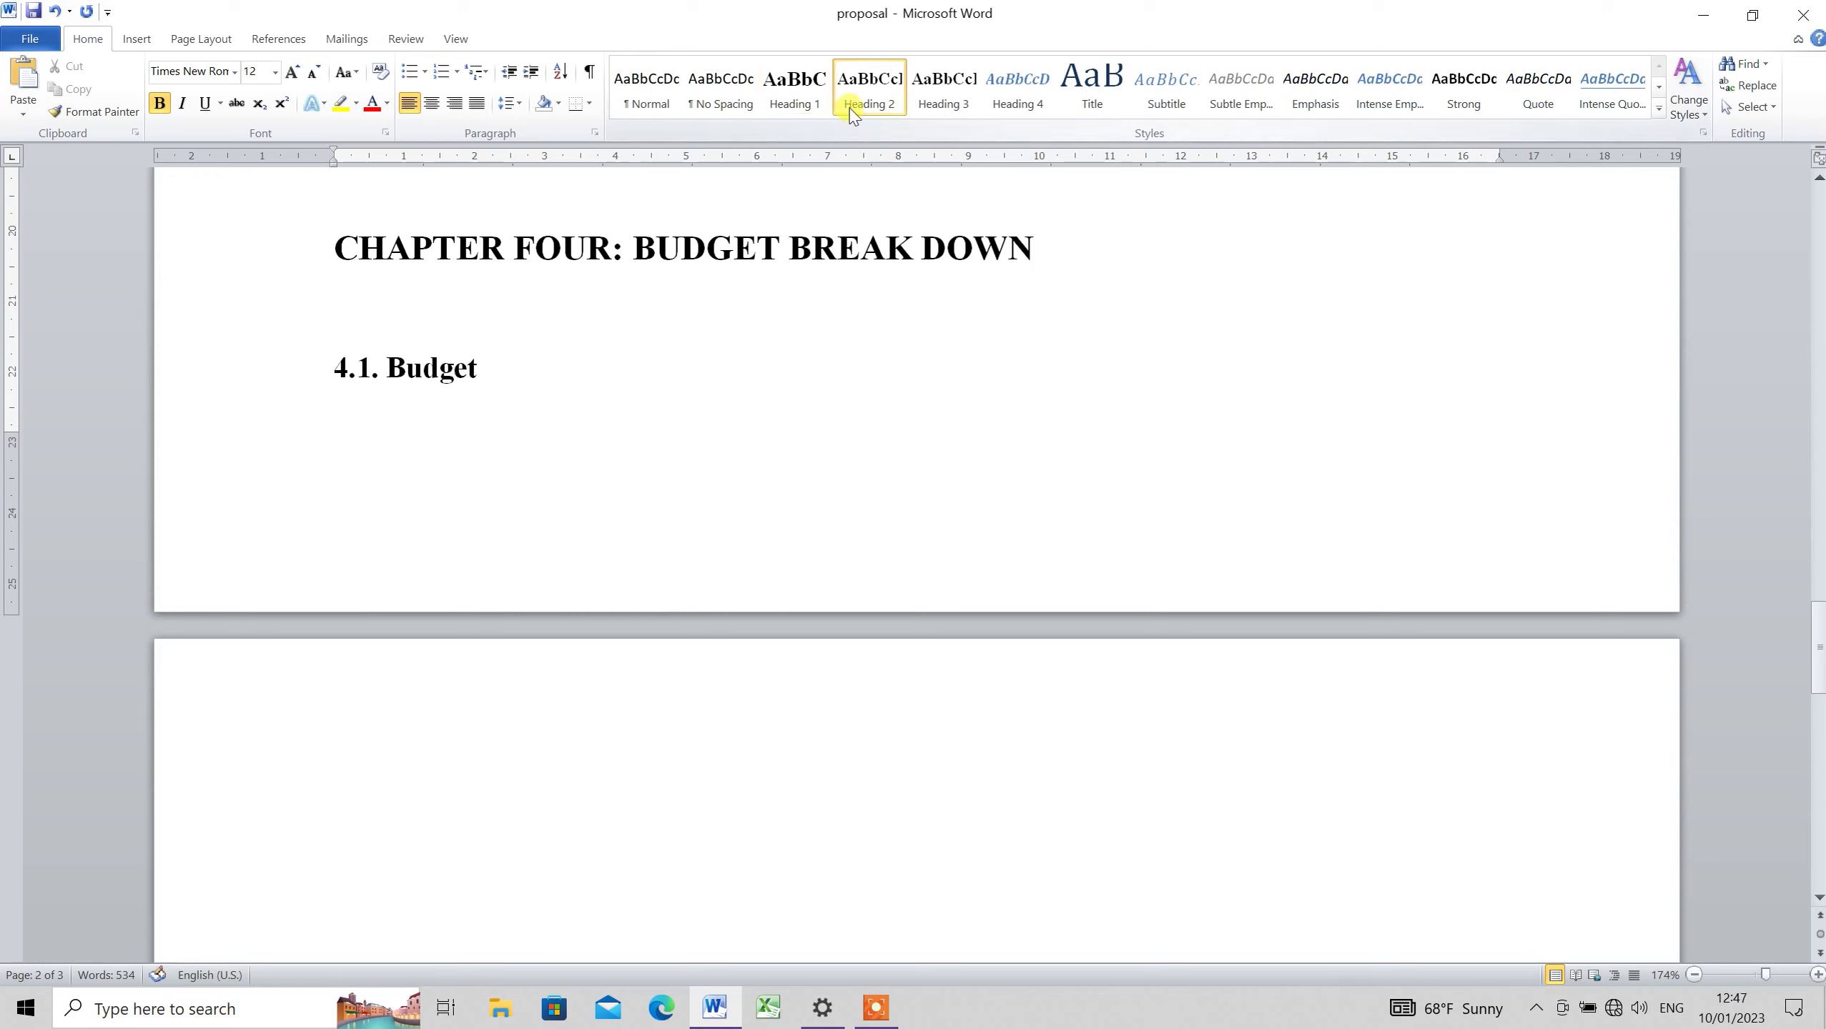
Delete the blank trailing page so the proposal ends after the budget section
key(Down)
key(Up)
key(Up)
key(Up)
key(Down)
key(Down)
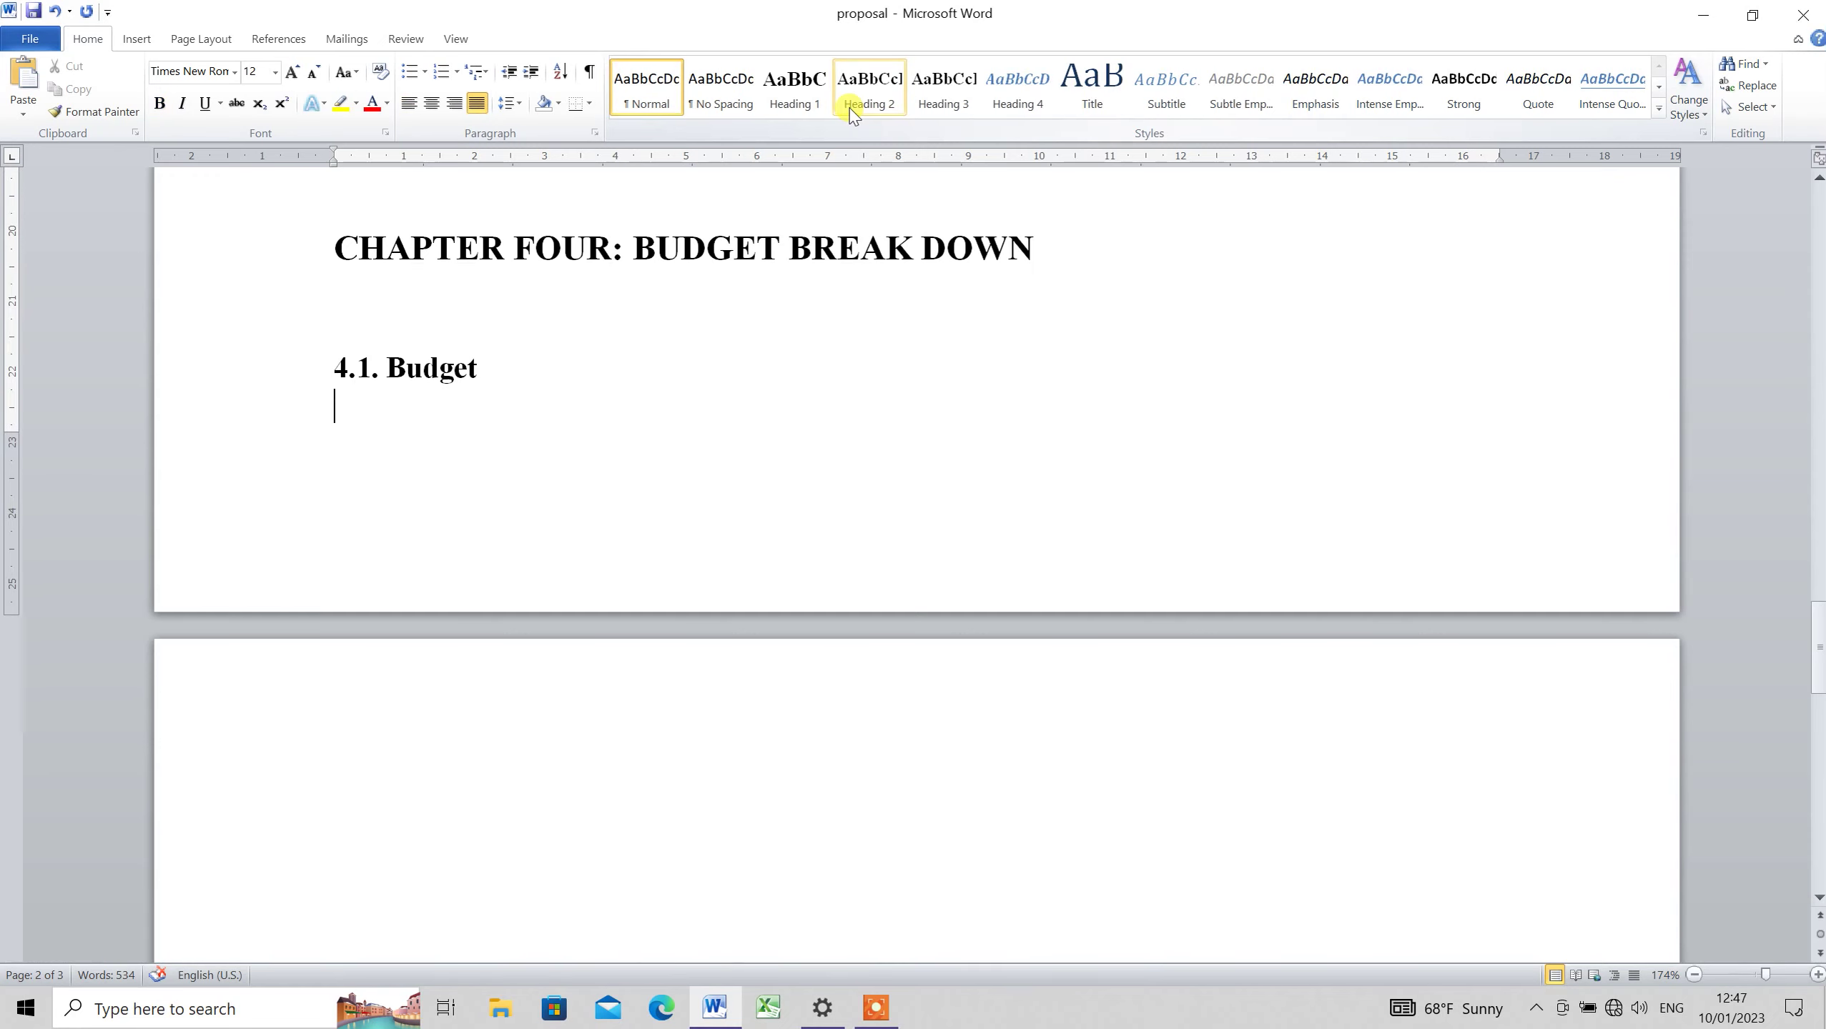
key(Up)
key(Down)
key(Down)
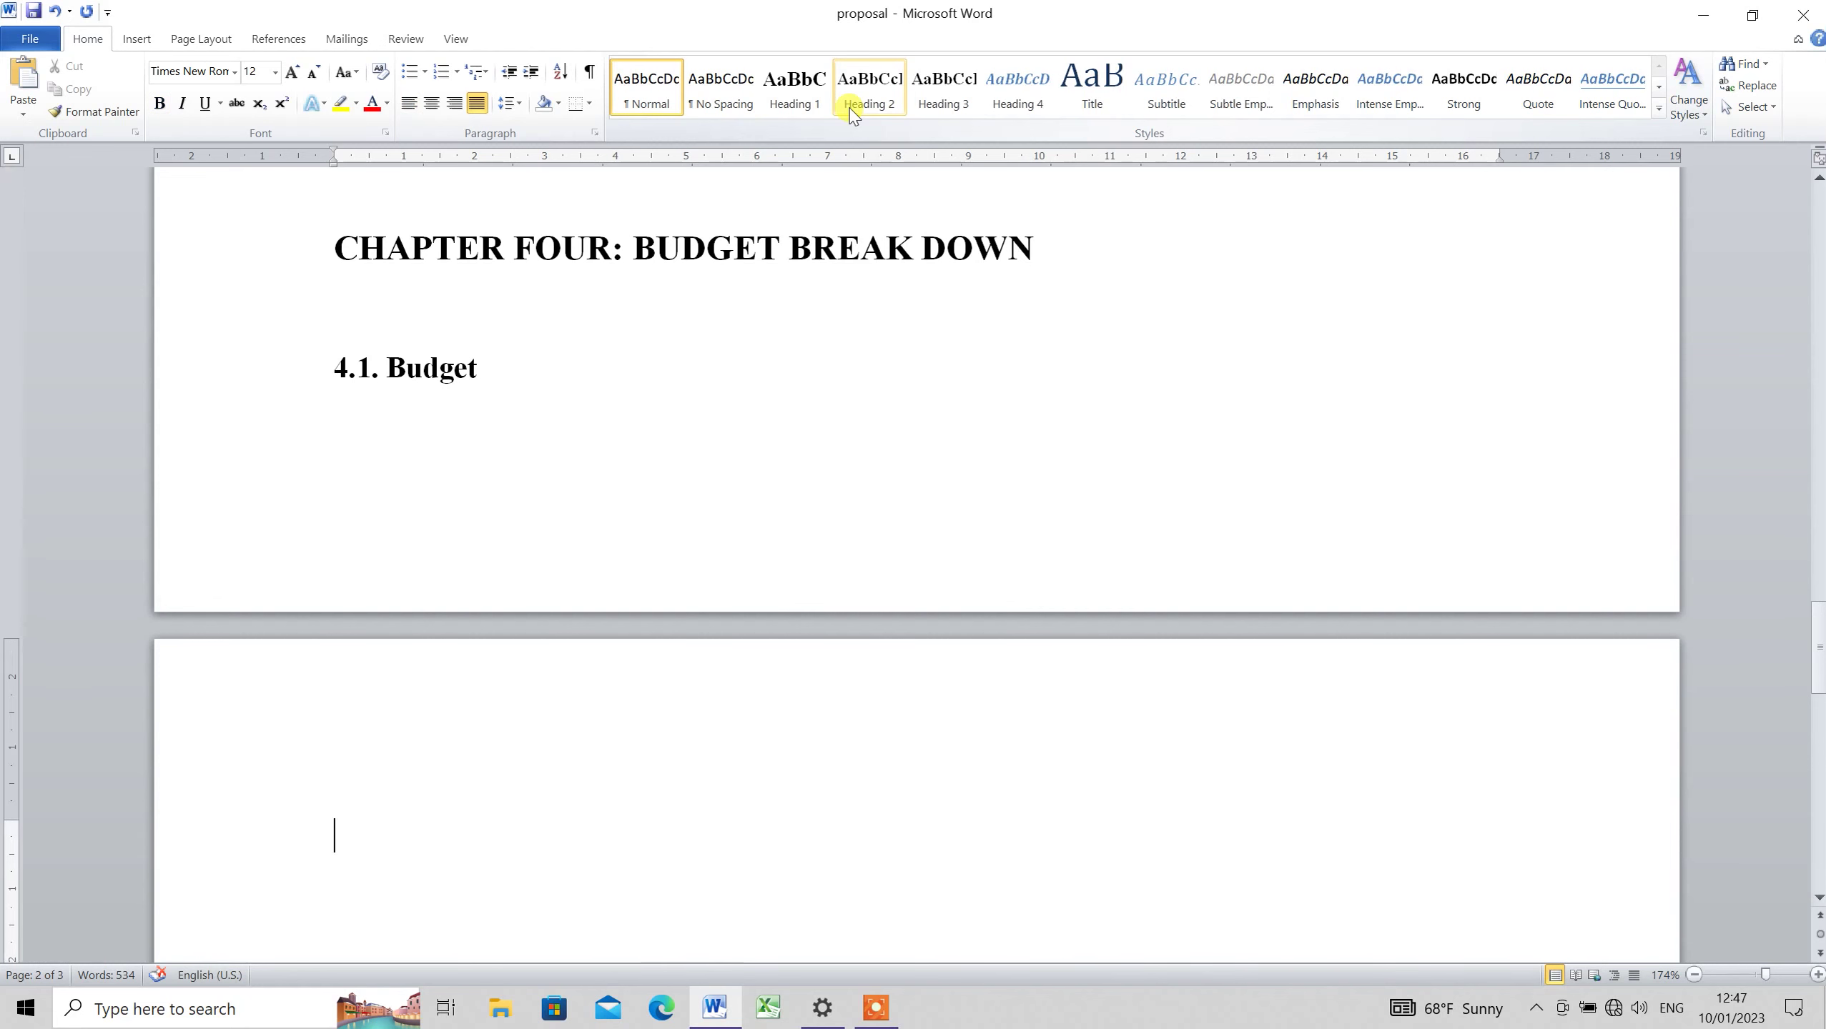
key(BackSpace)
key(Up)
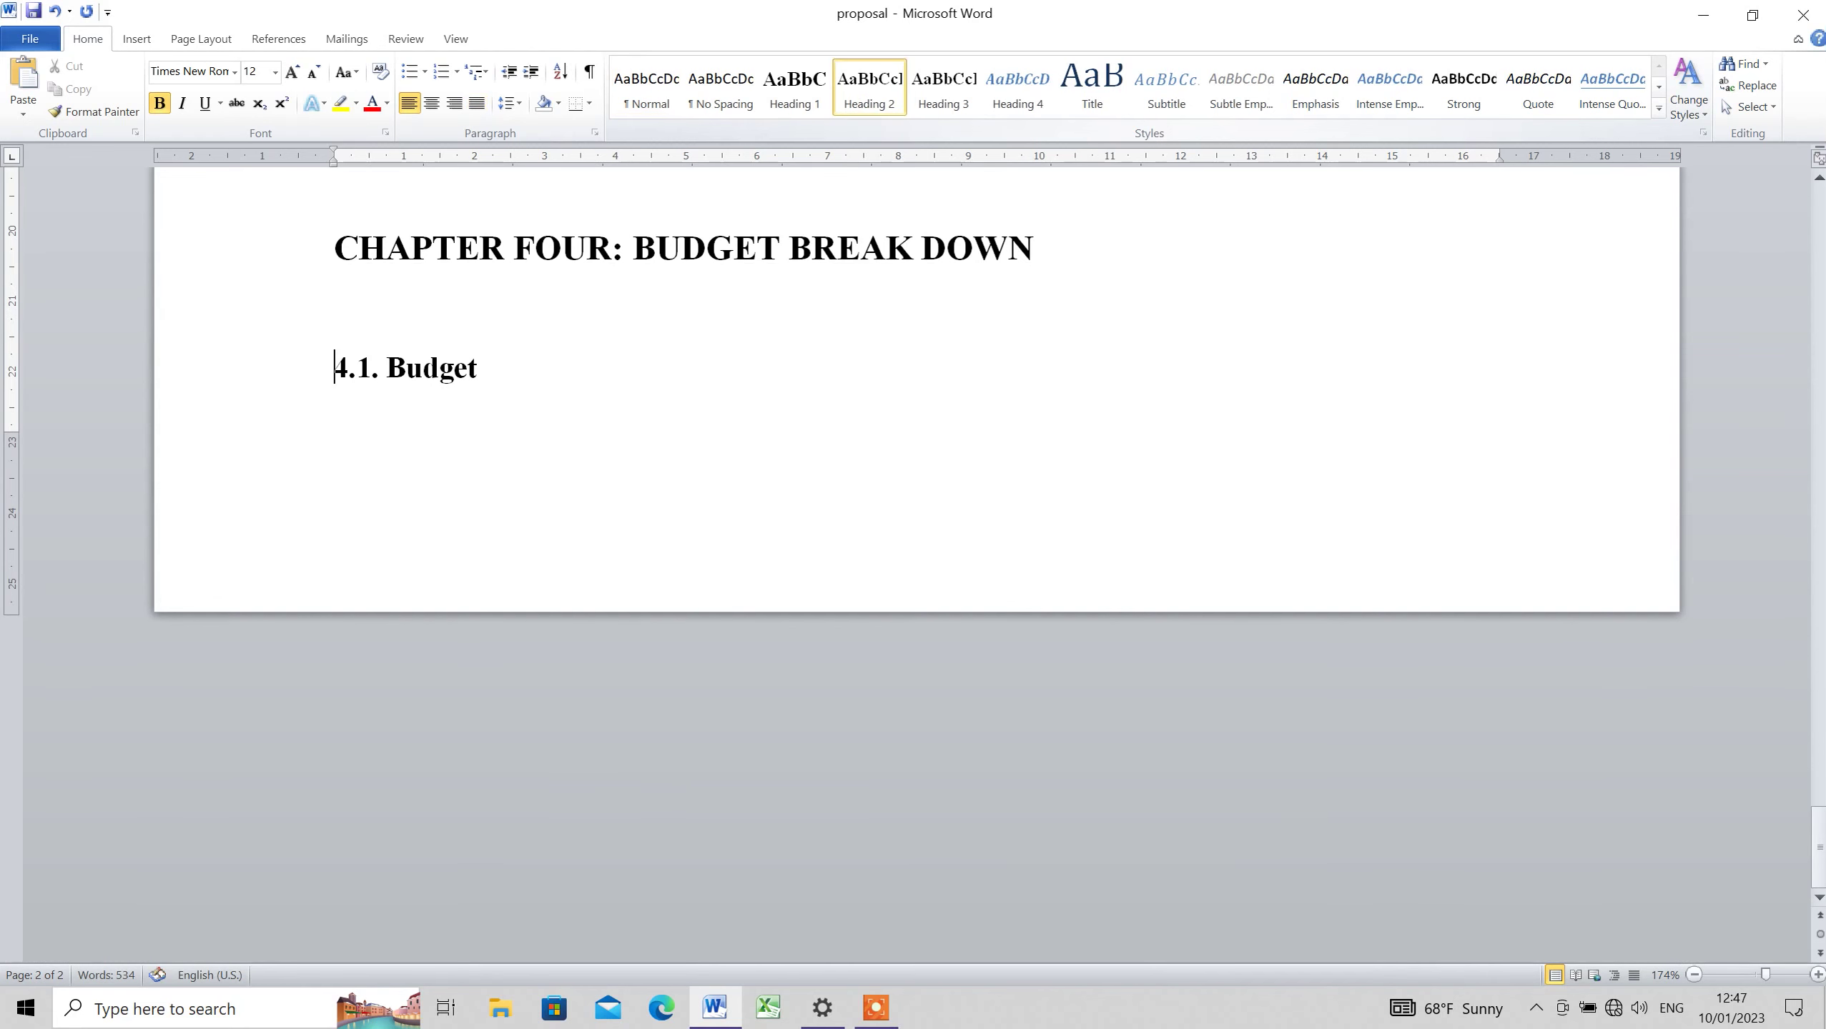
key(Page_Up)
key(Up)
key(Up)
key(Up)
key(Up)
key(Up)
key(Up)
key(Up)
key(Up)
key(Up)
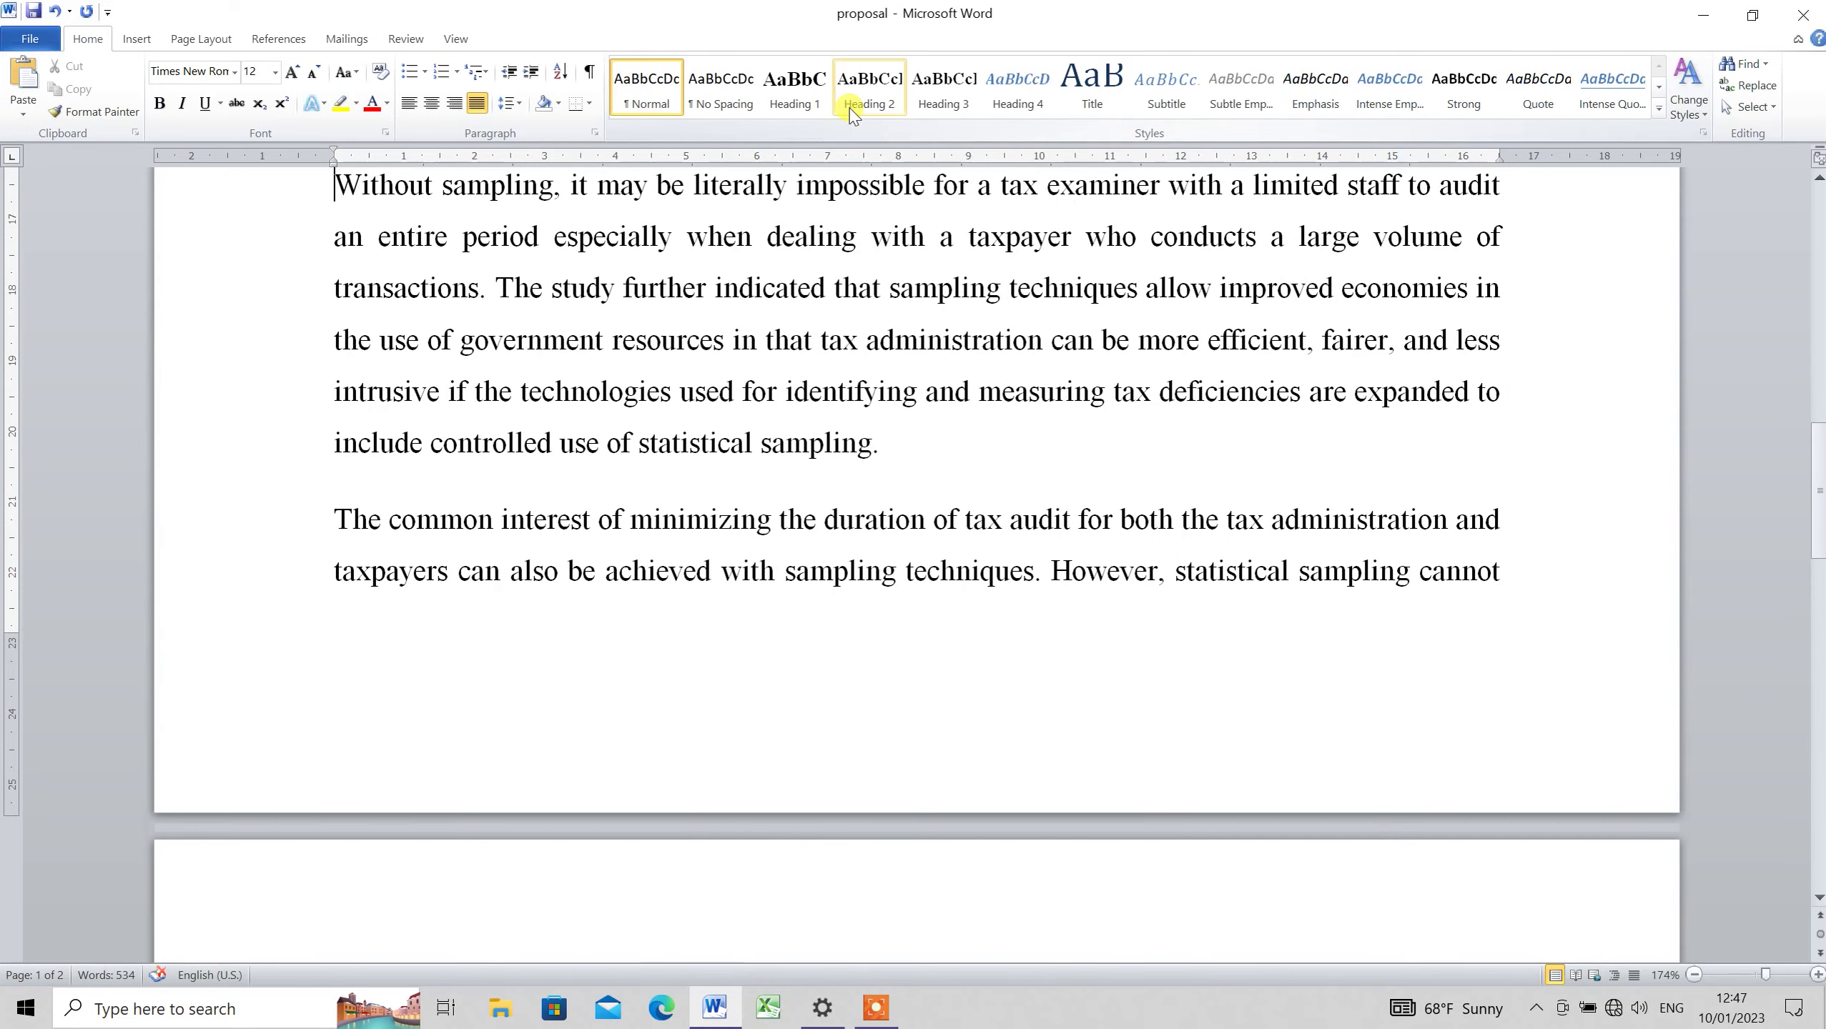
key(Up)
key(Up)
key(Up)
key(Up)
key(Up)
key(Up)
key(Up)
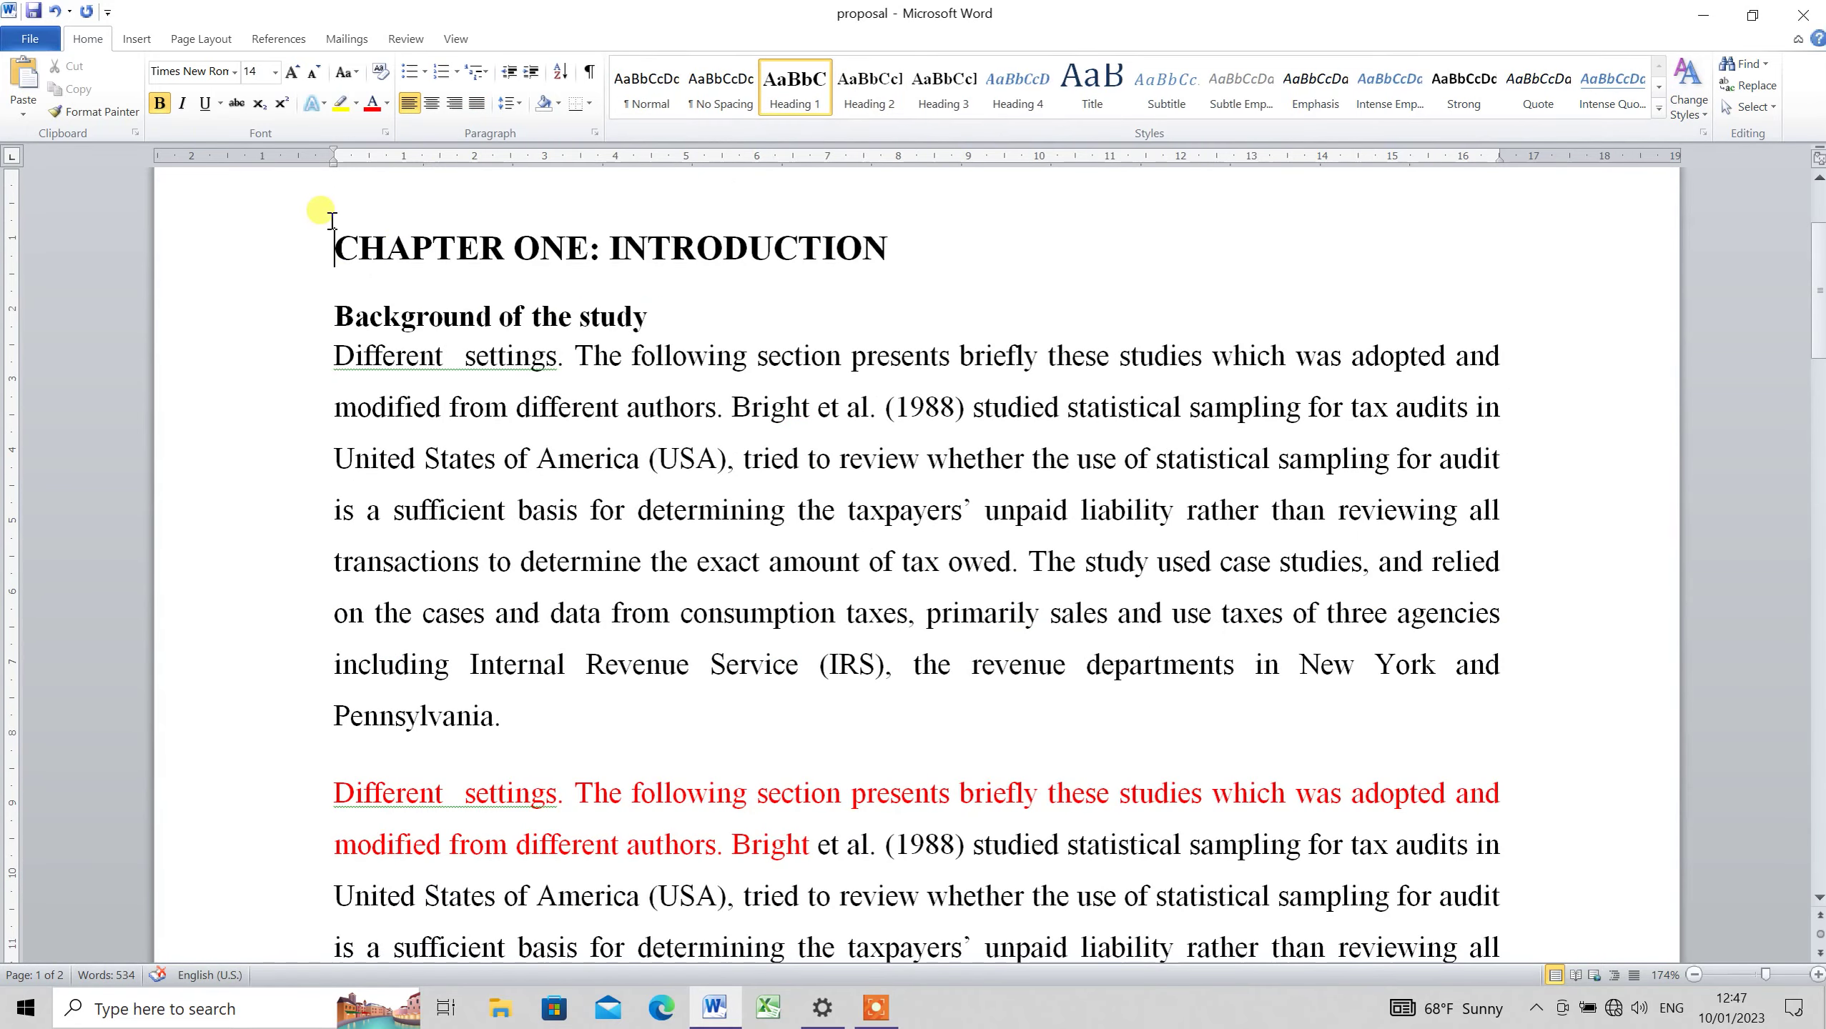
click(139, 39)
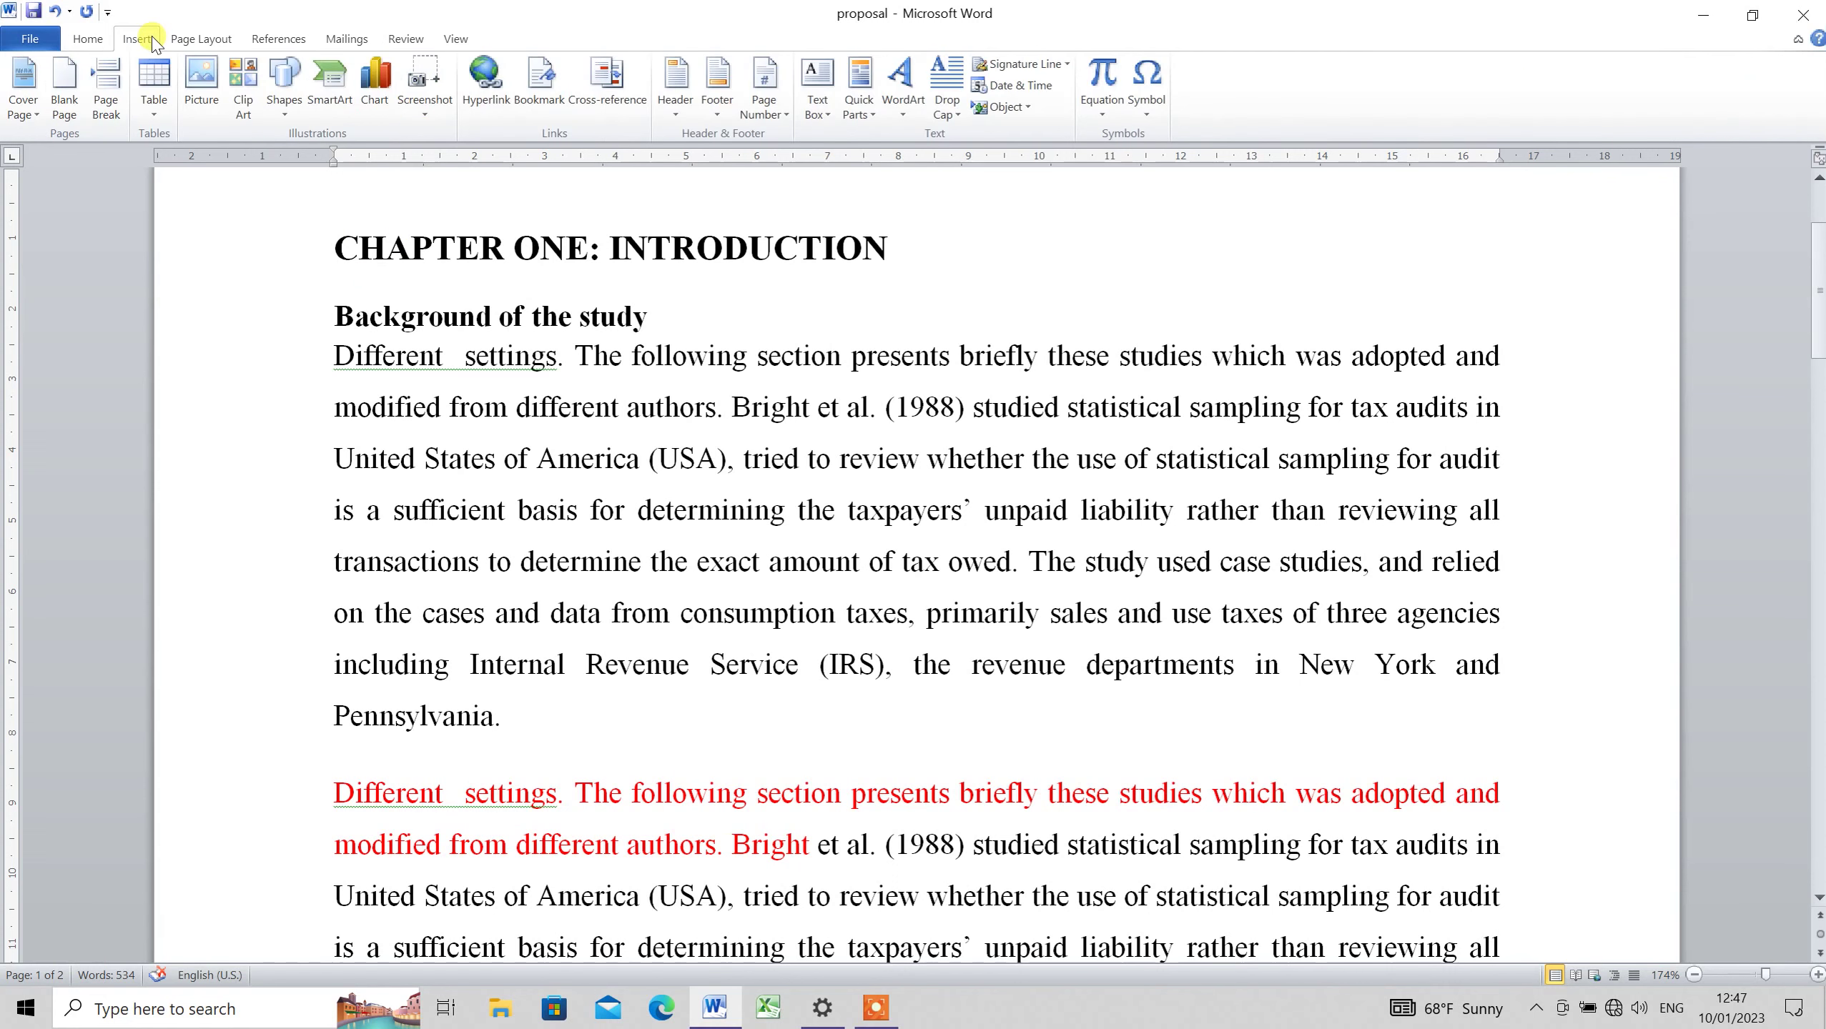
click(65, 87)
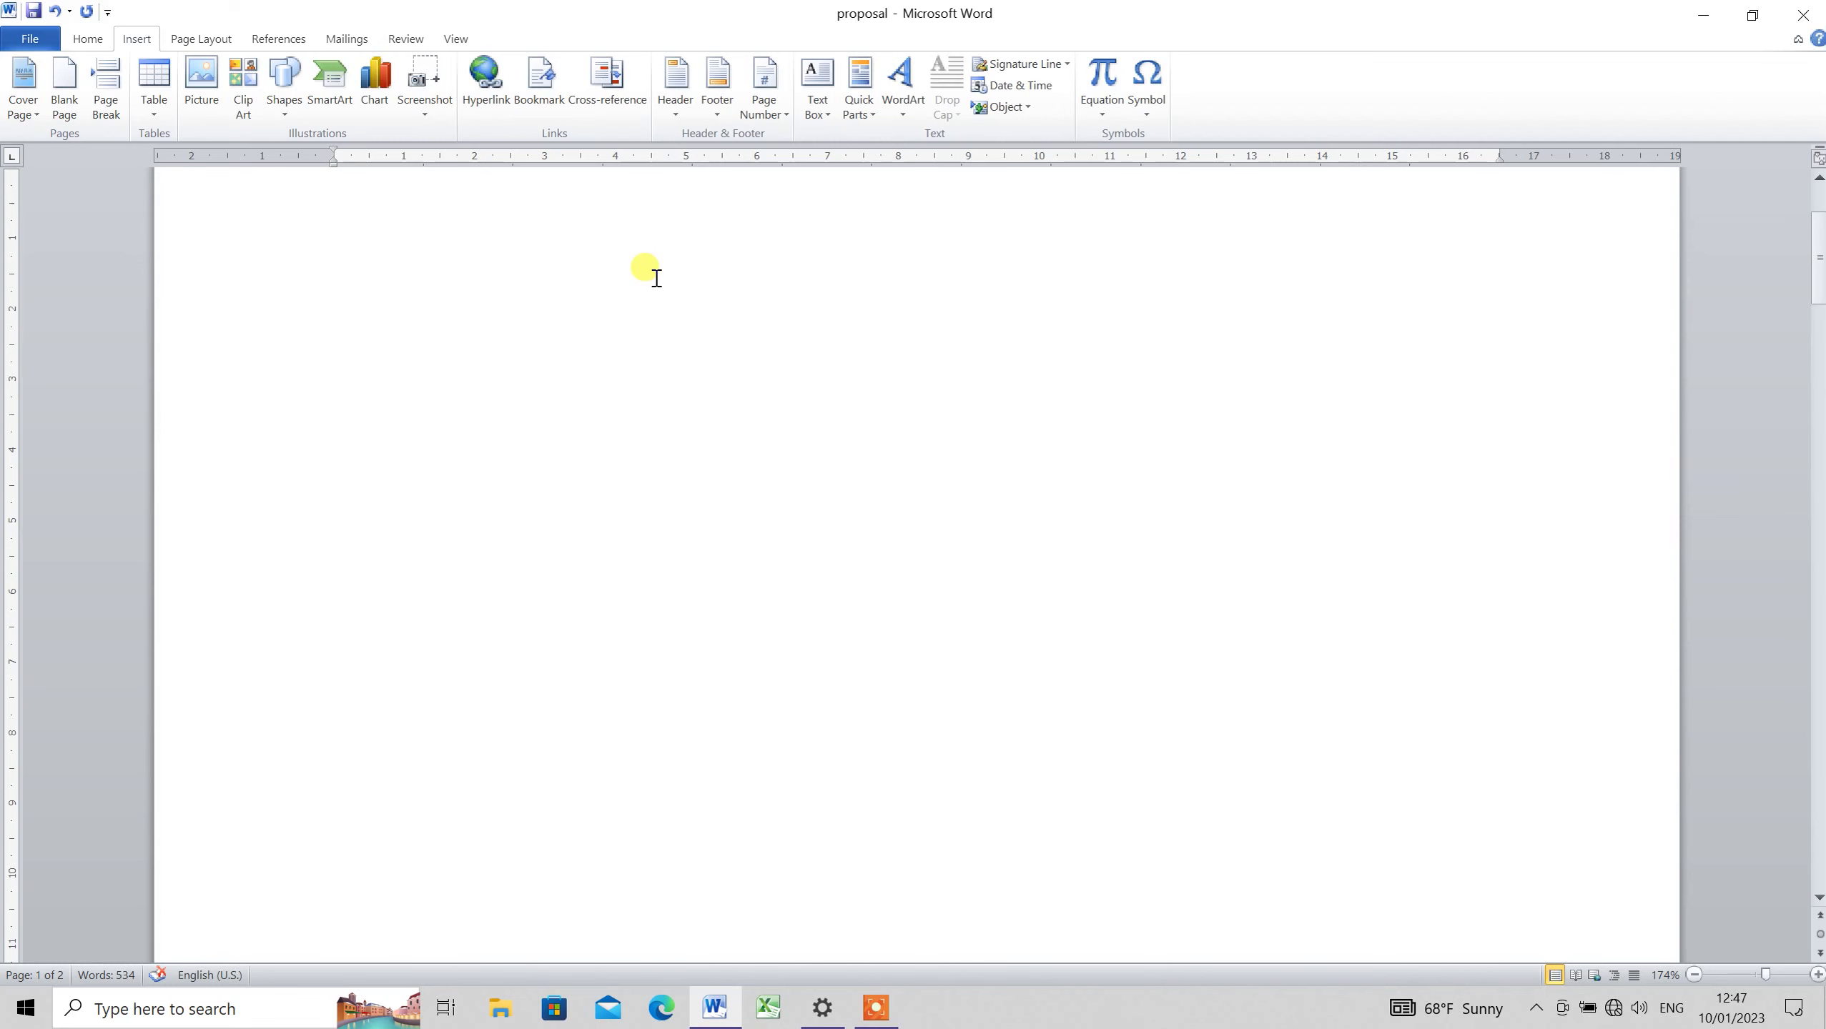
click(277, 41)
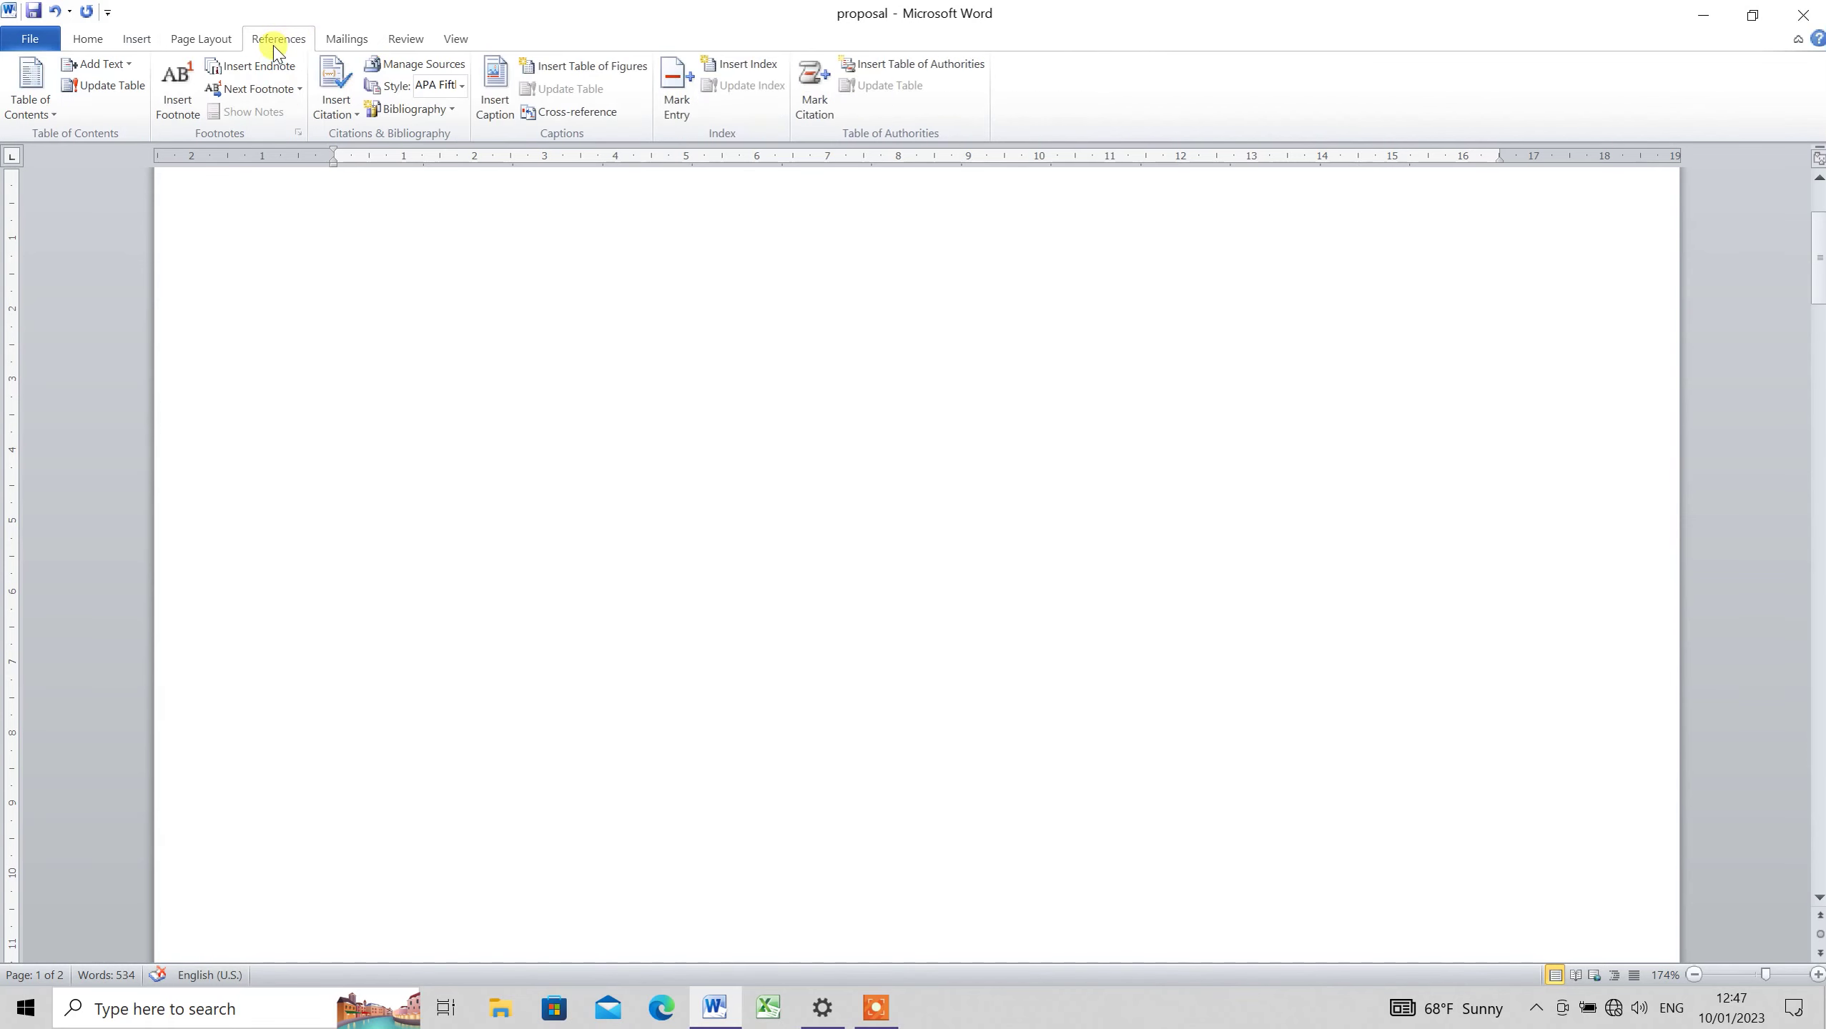
click(55, 117)
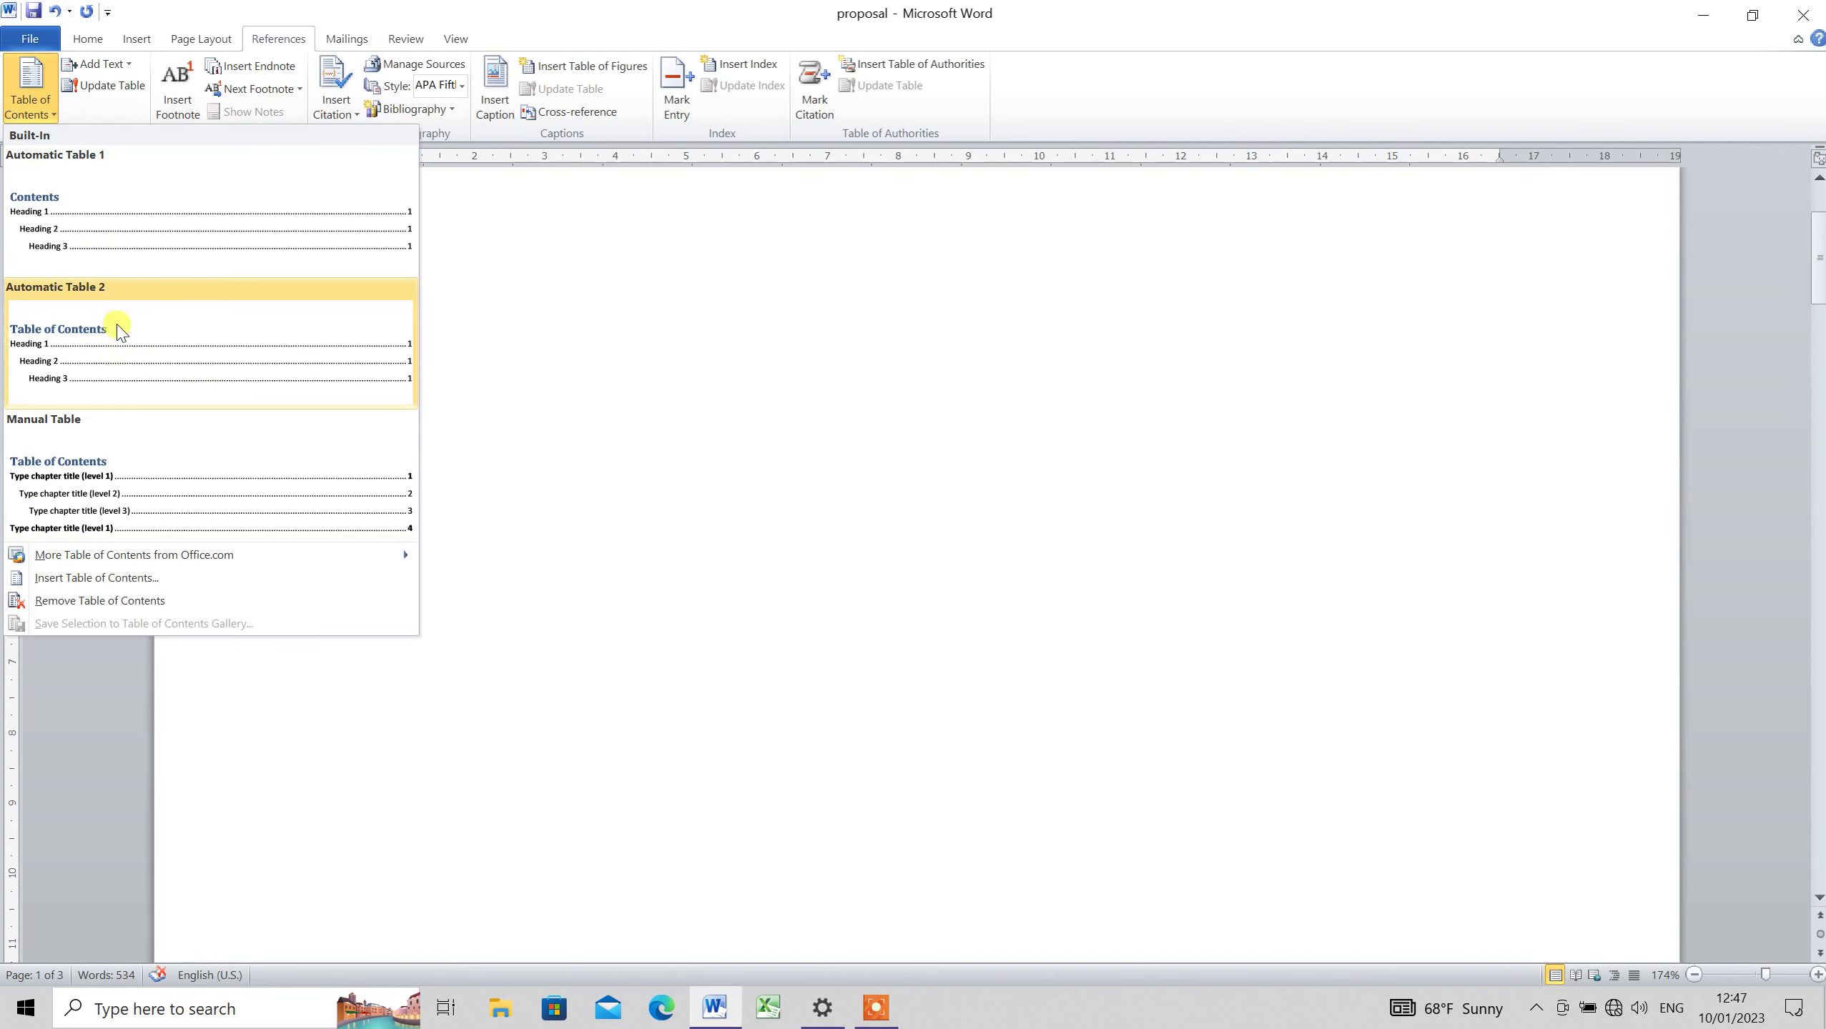
click(168, 352)
scroll(381, 286, up, 10)
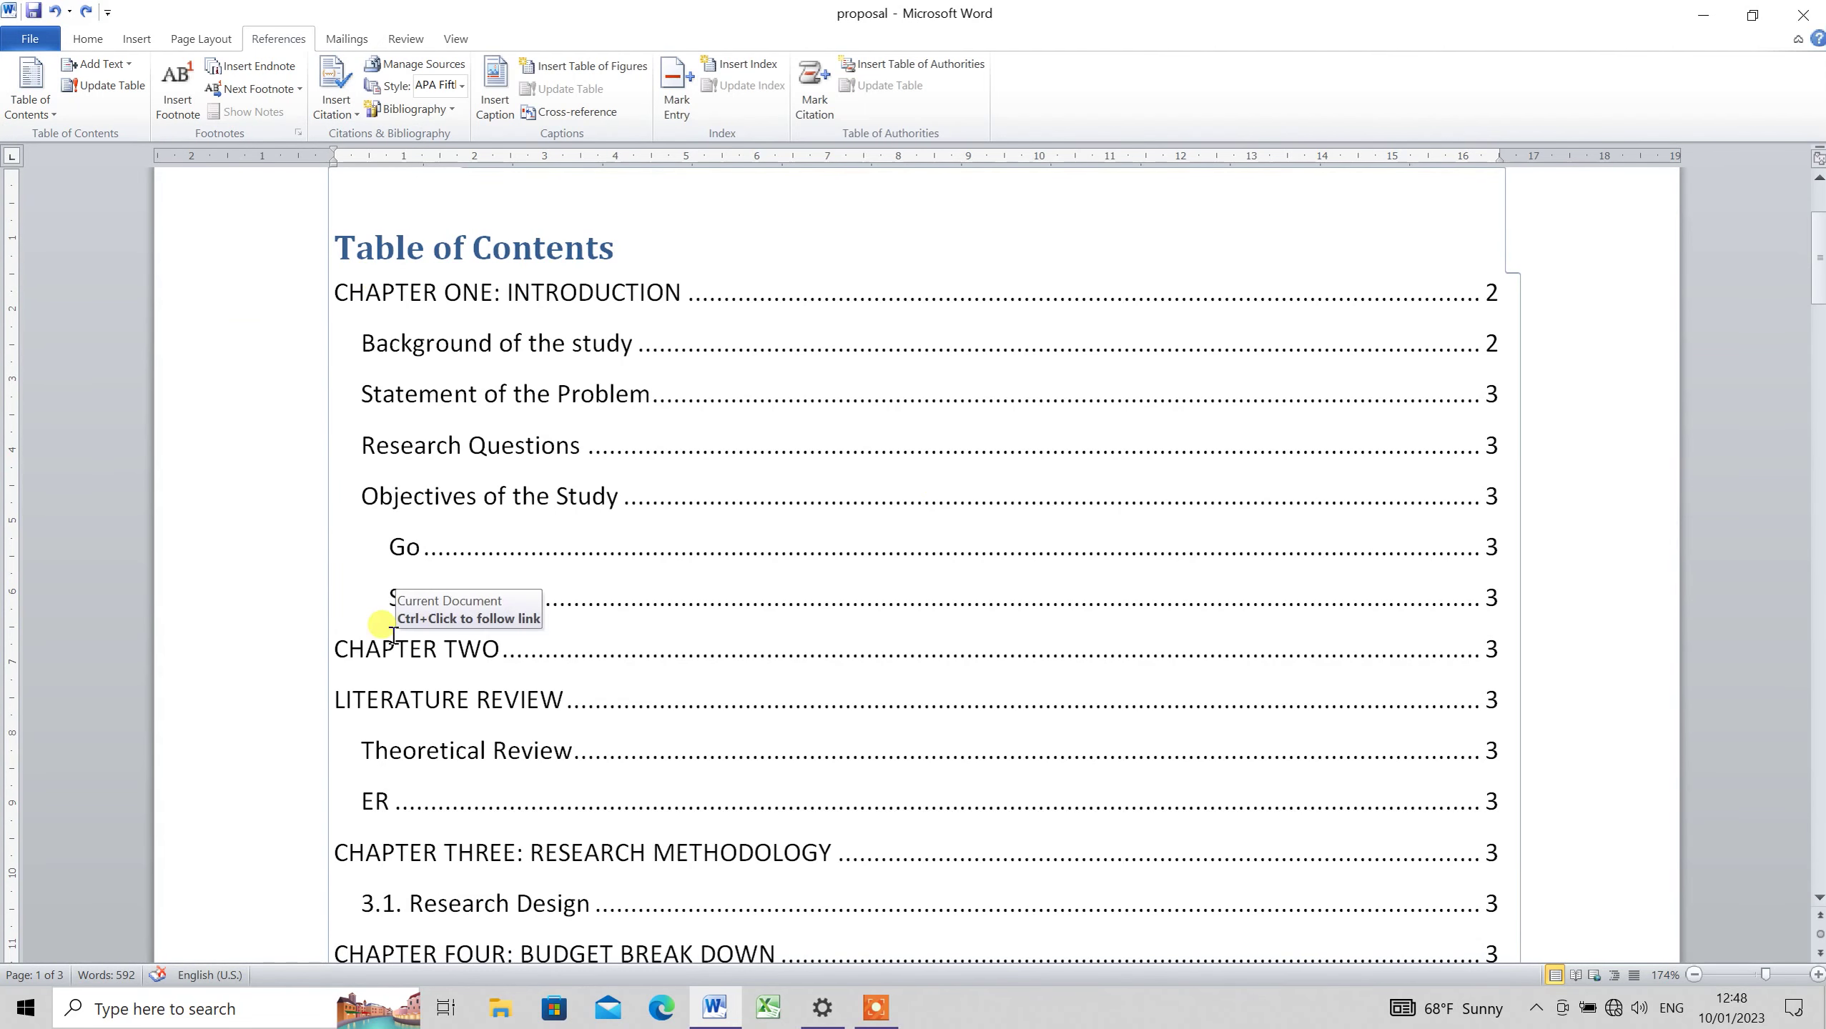
click(481, 303)
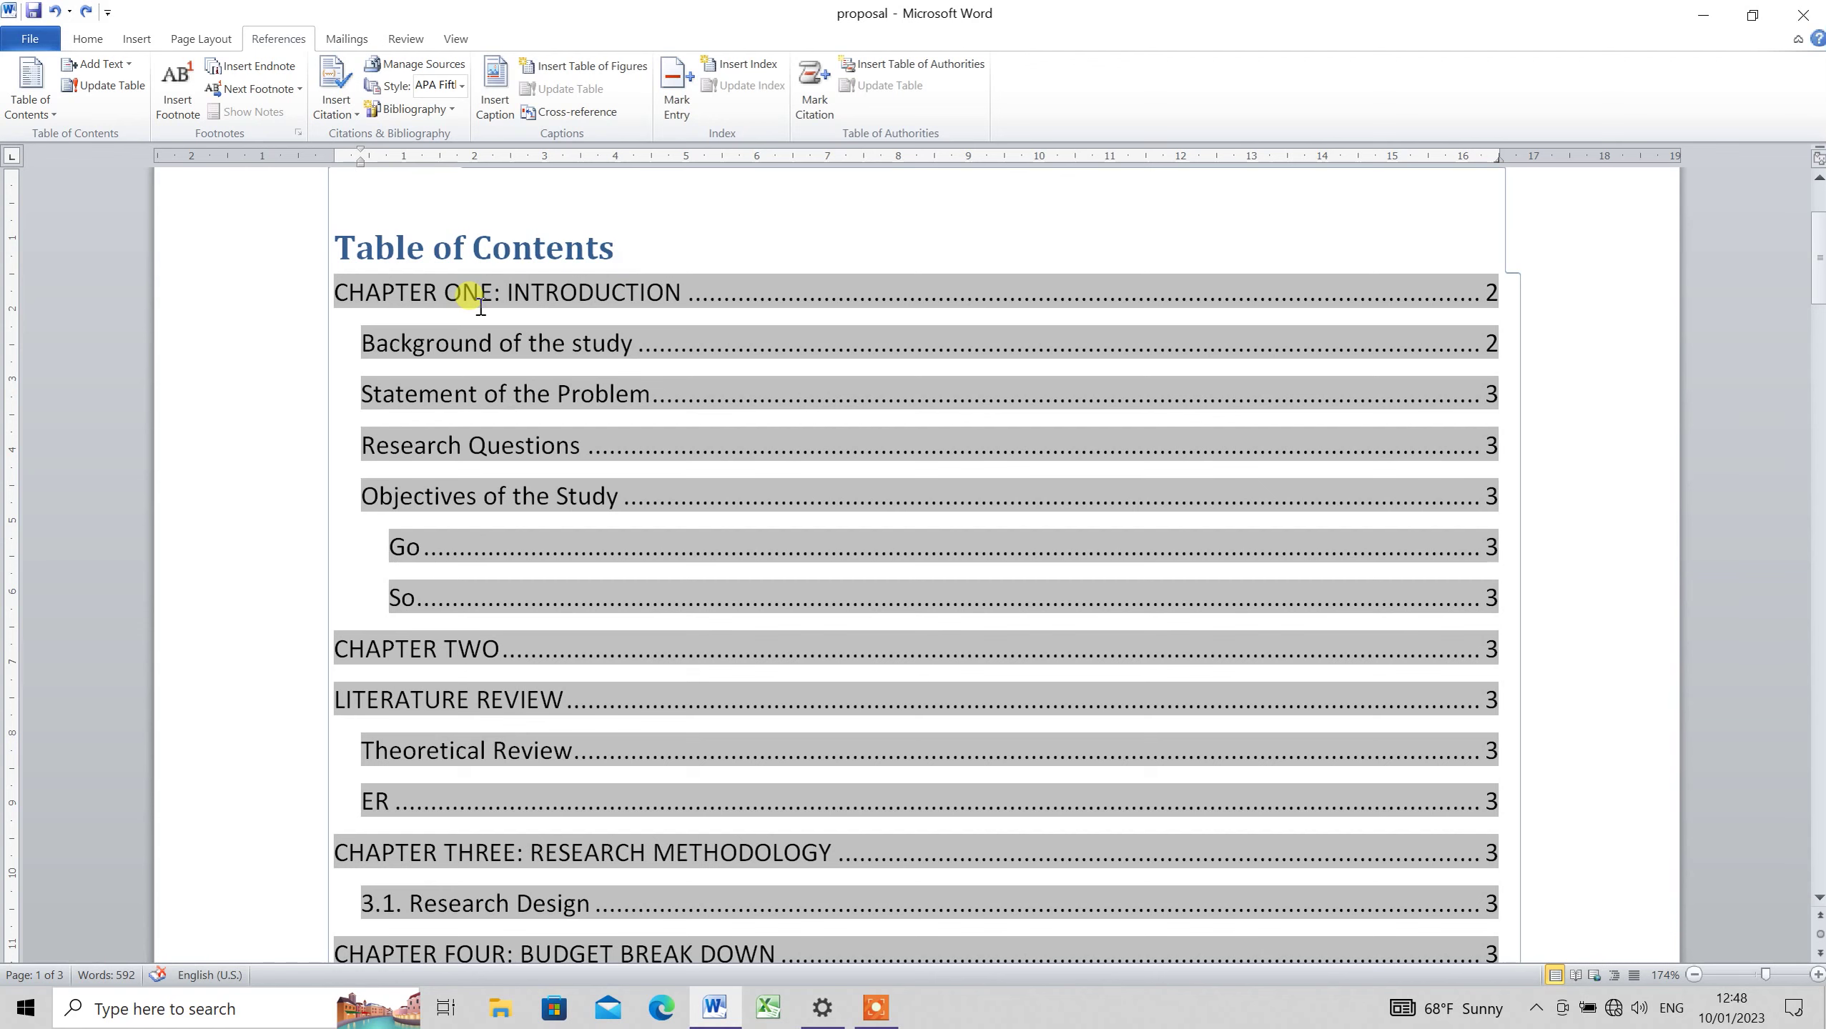
key(ctrl+z)
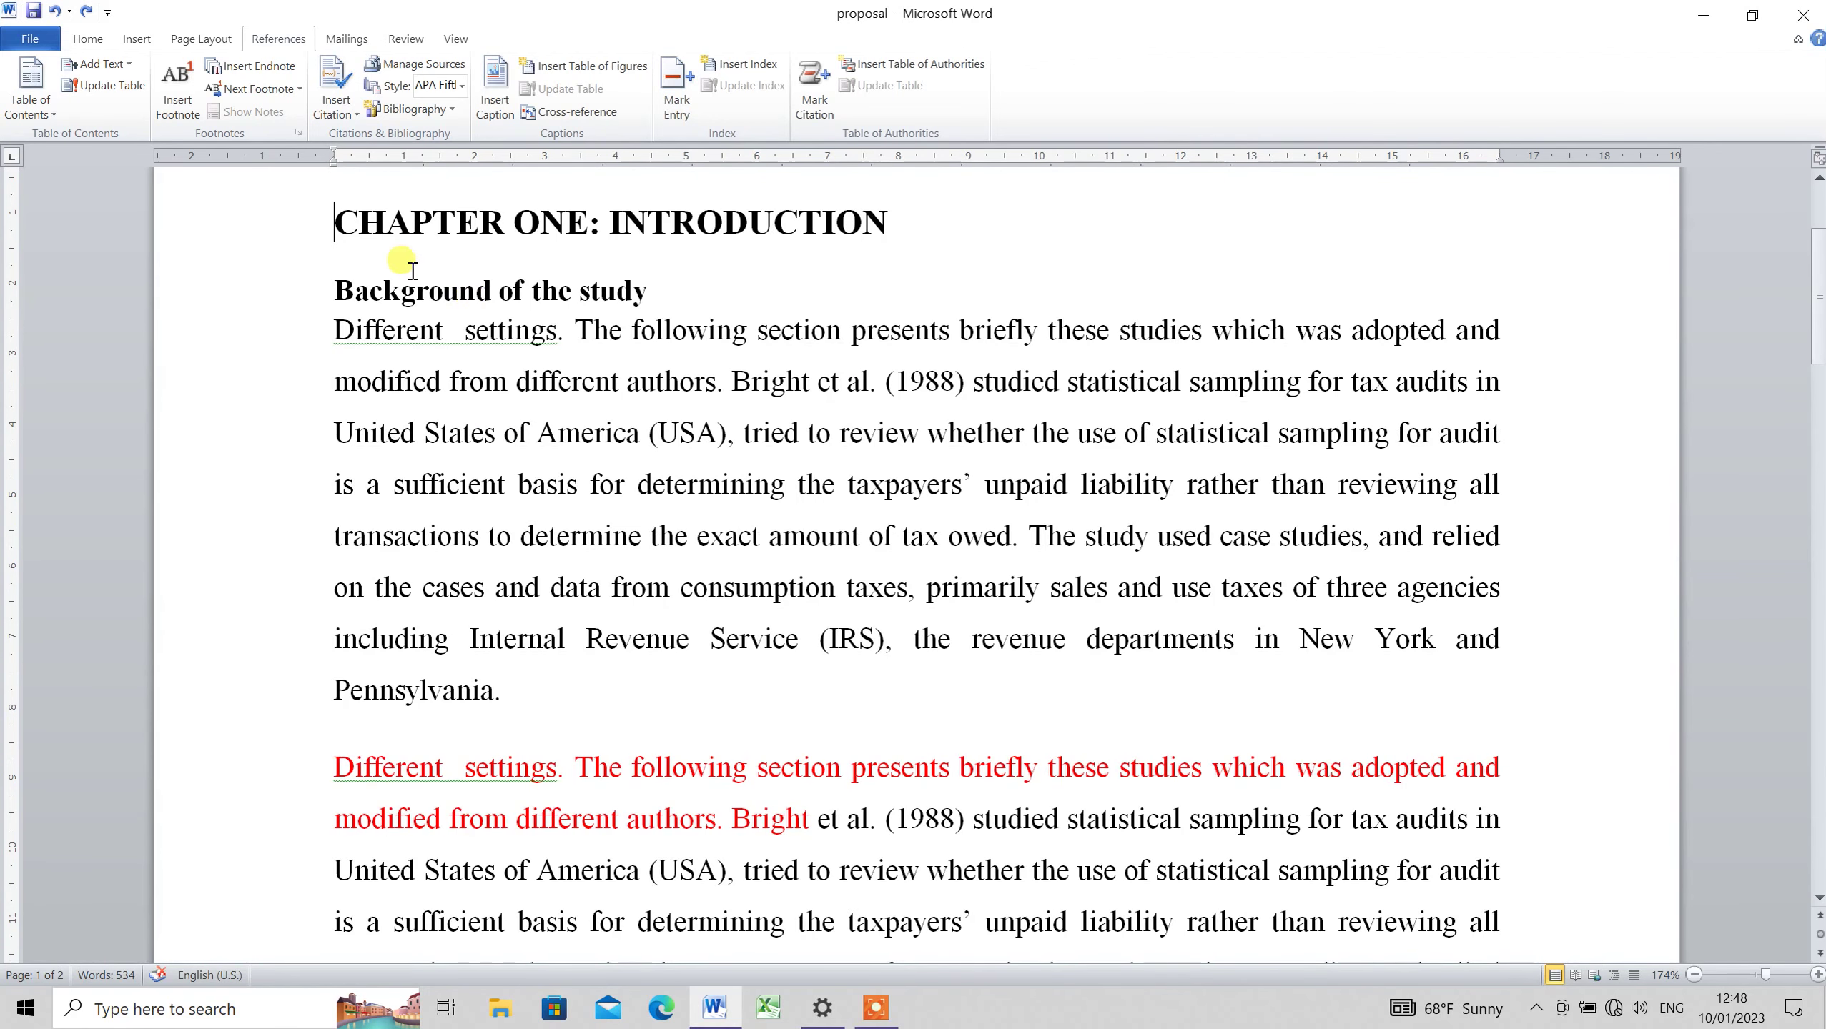
Apply the Heading 1/1.1/1.1.1 multilevel list, keeping CHAPTER ONE: INTRODUCTION on one line
click(336, 292)
click(611, 220)
key(Return)
key(Return)
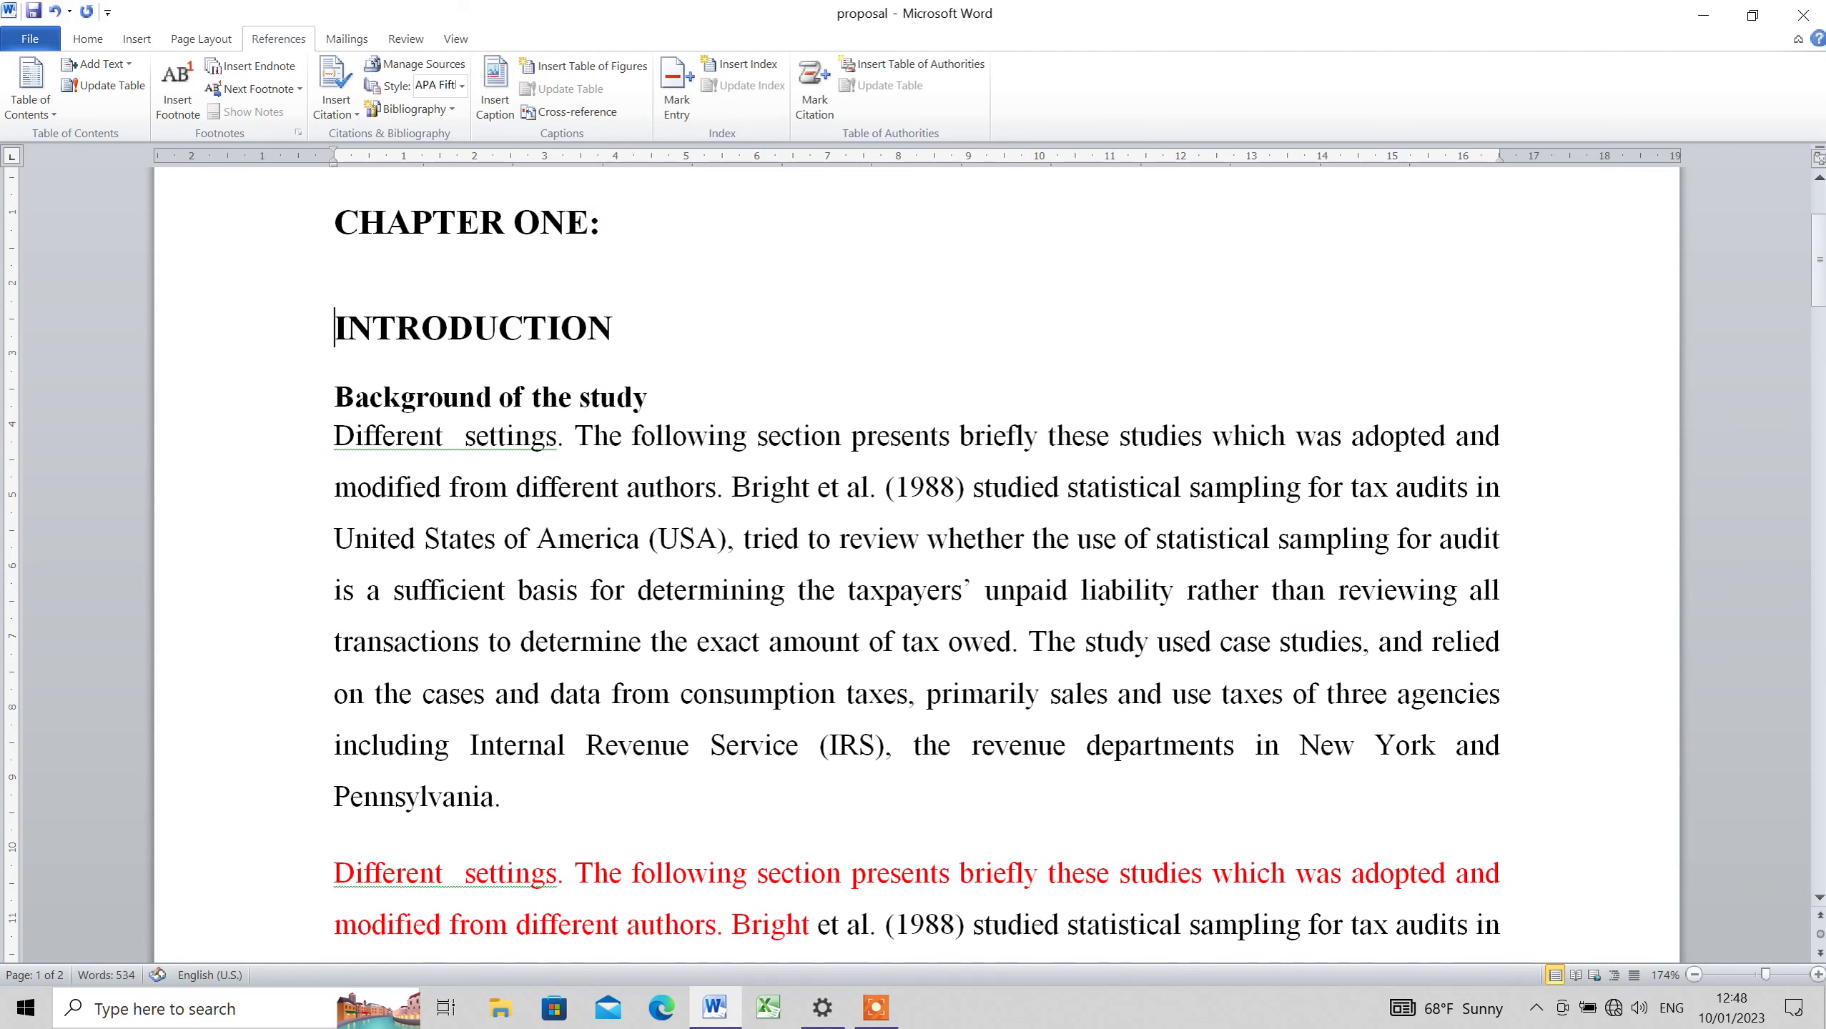
click(88, 39)
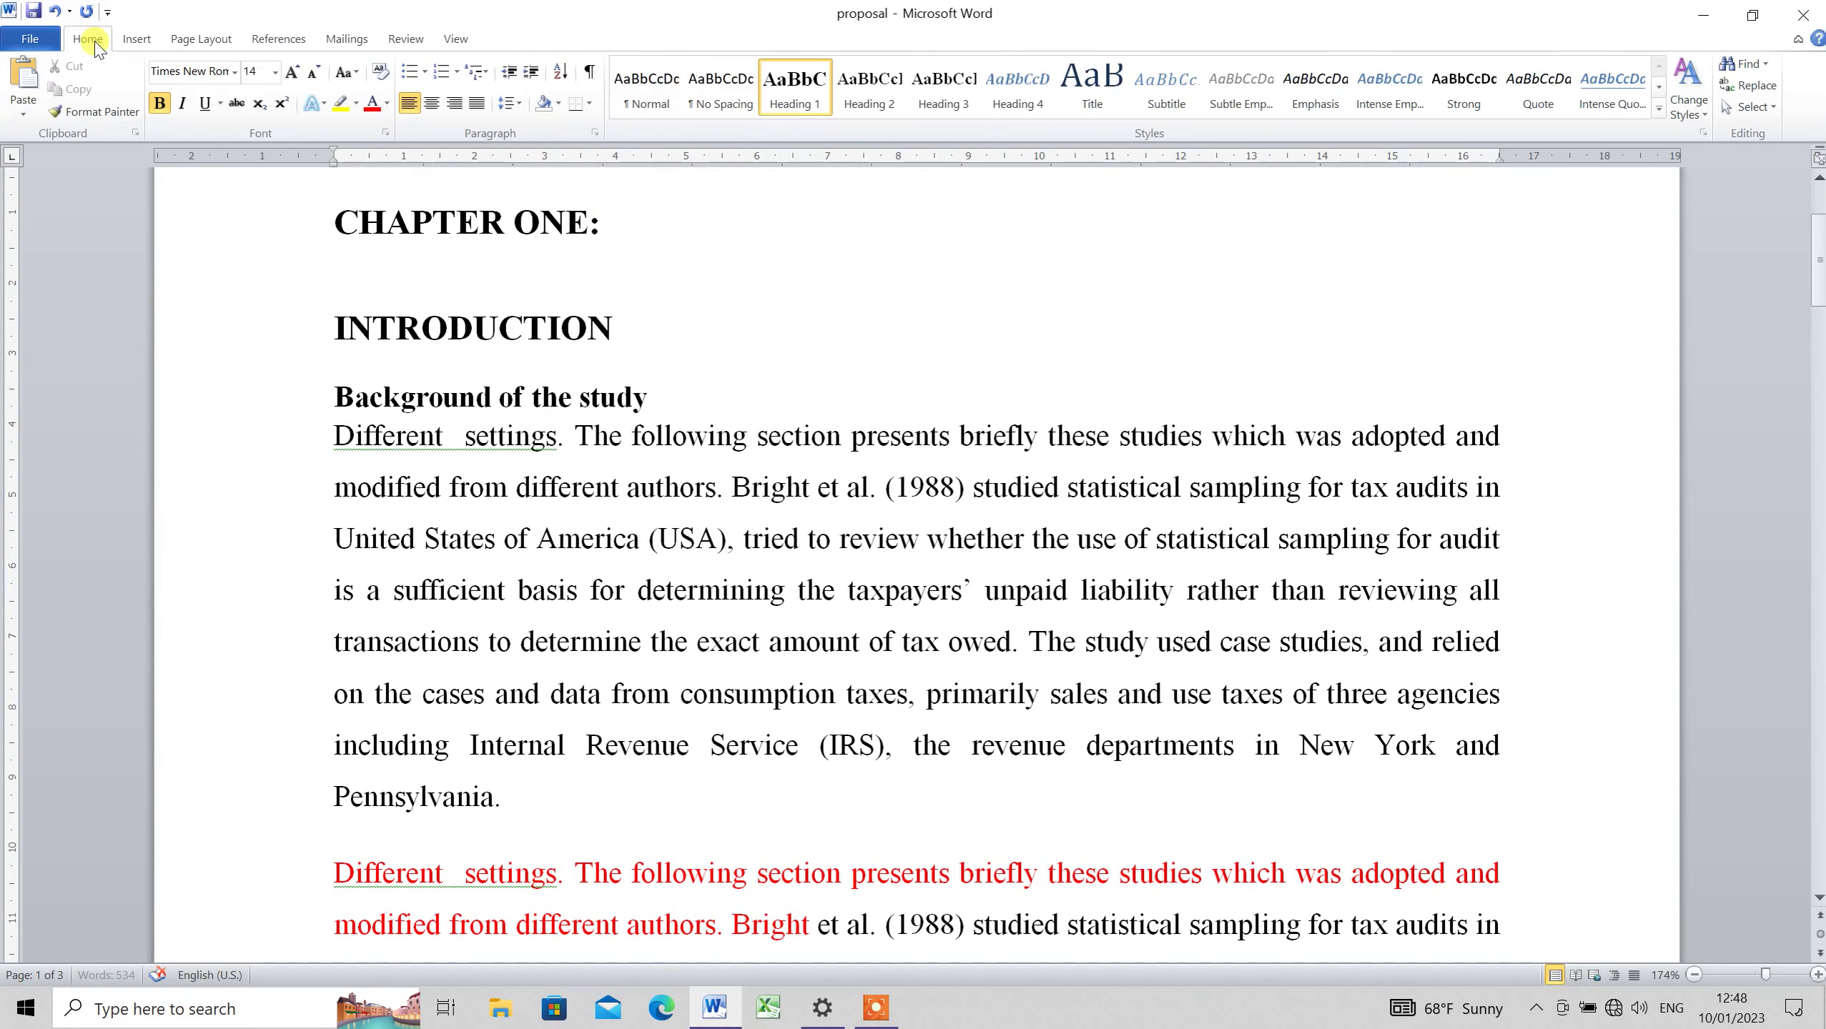
click(488, 75)
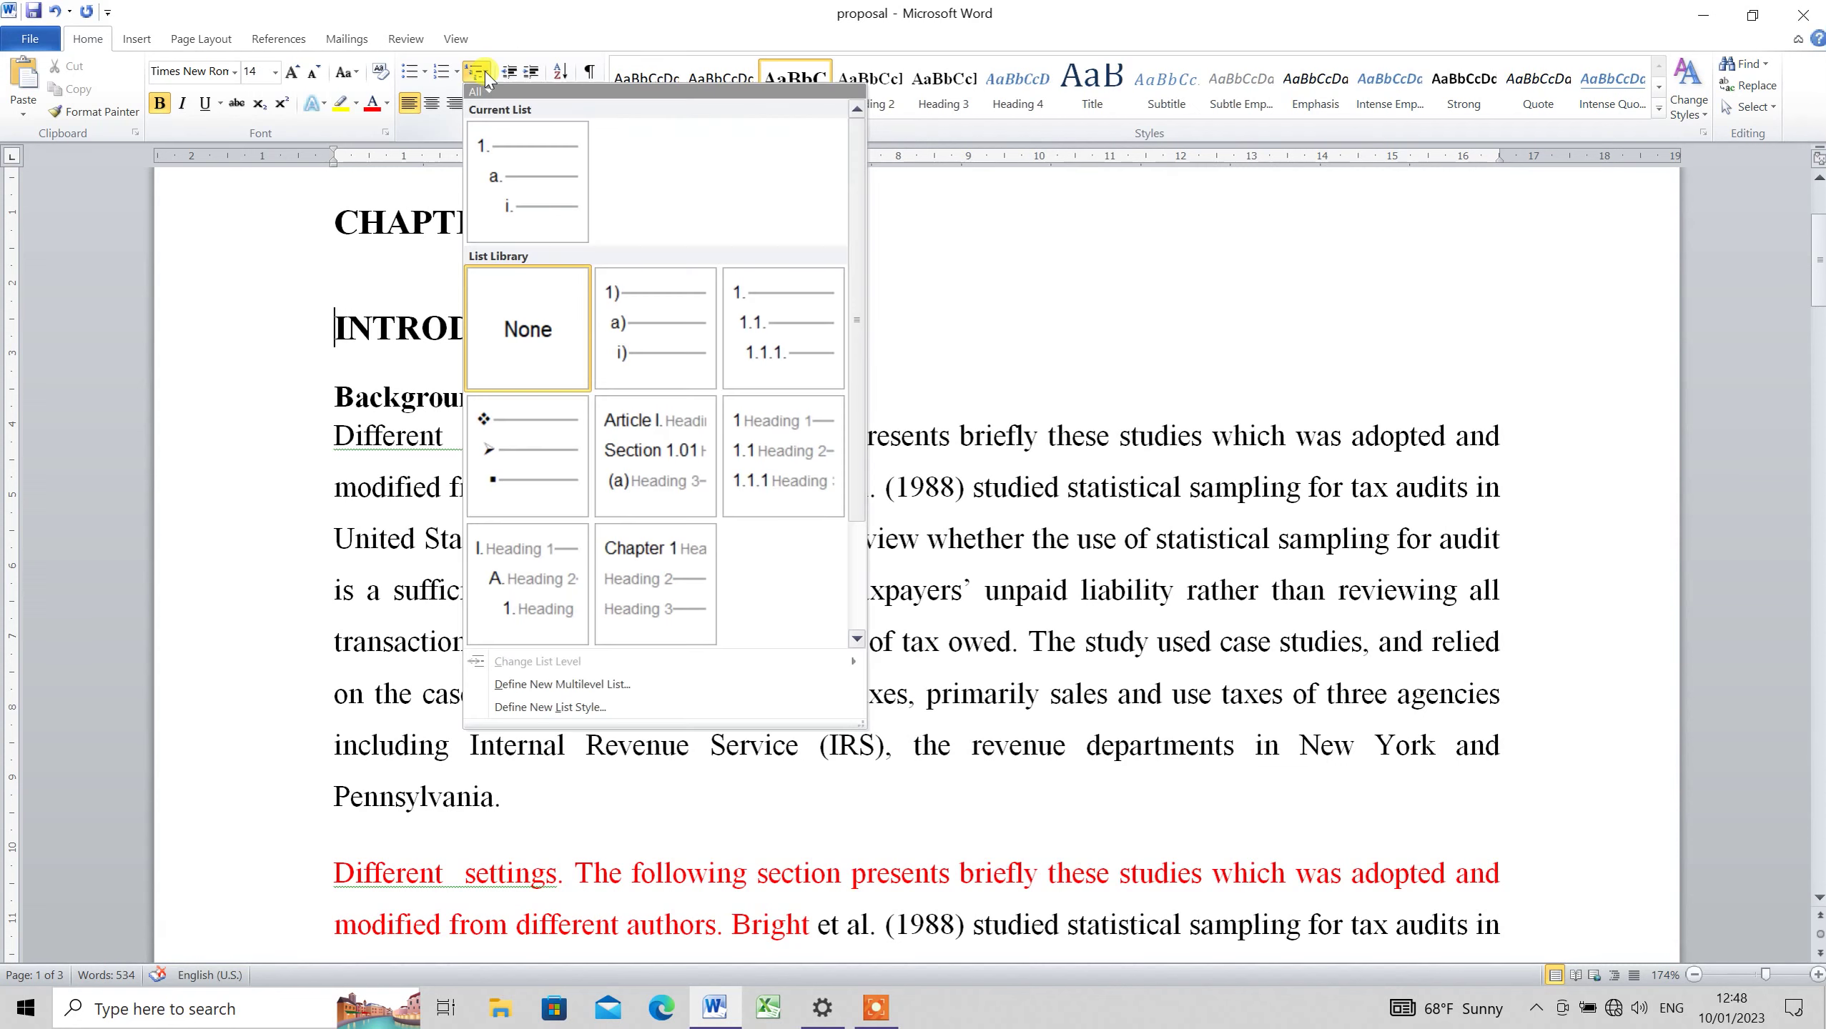
click(791, 490)
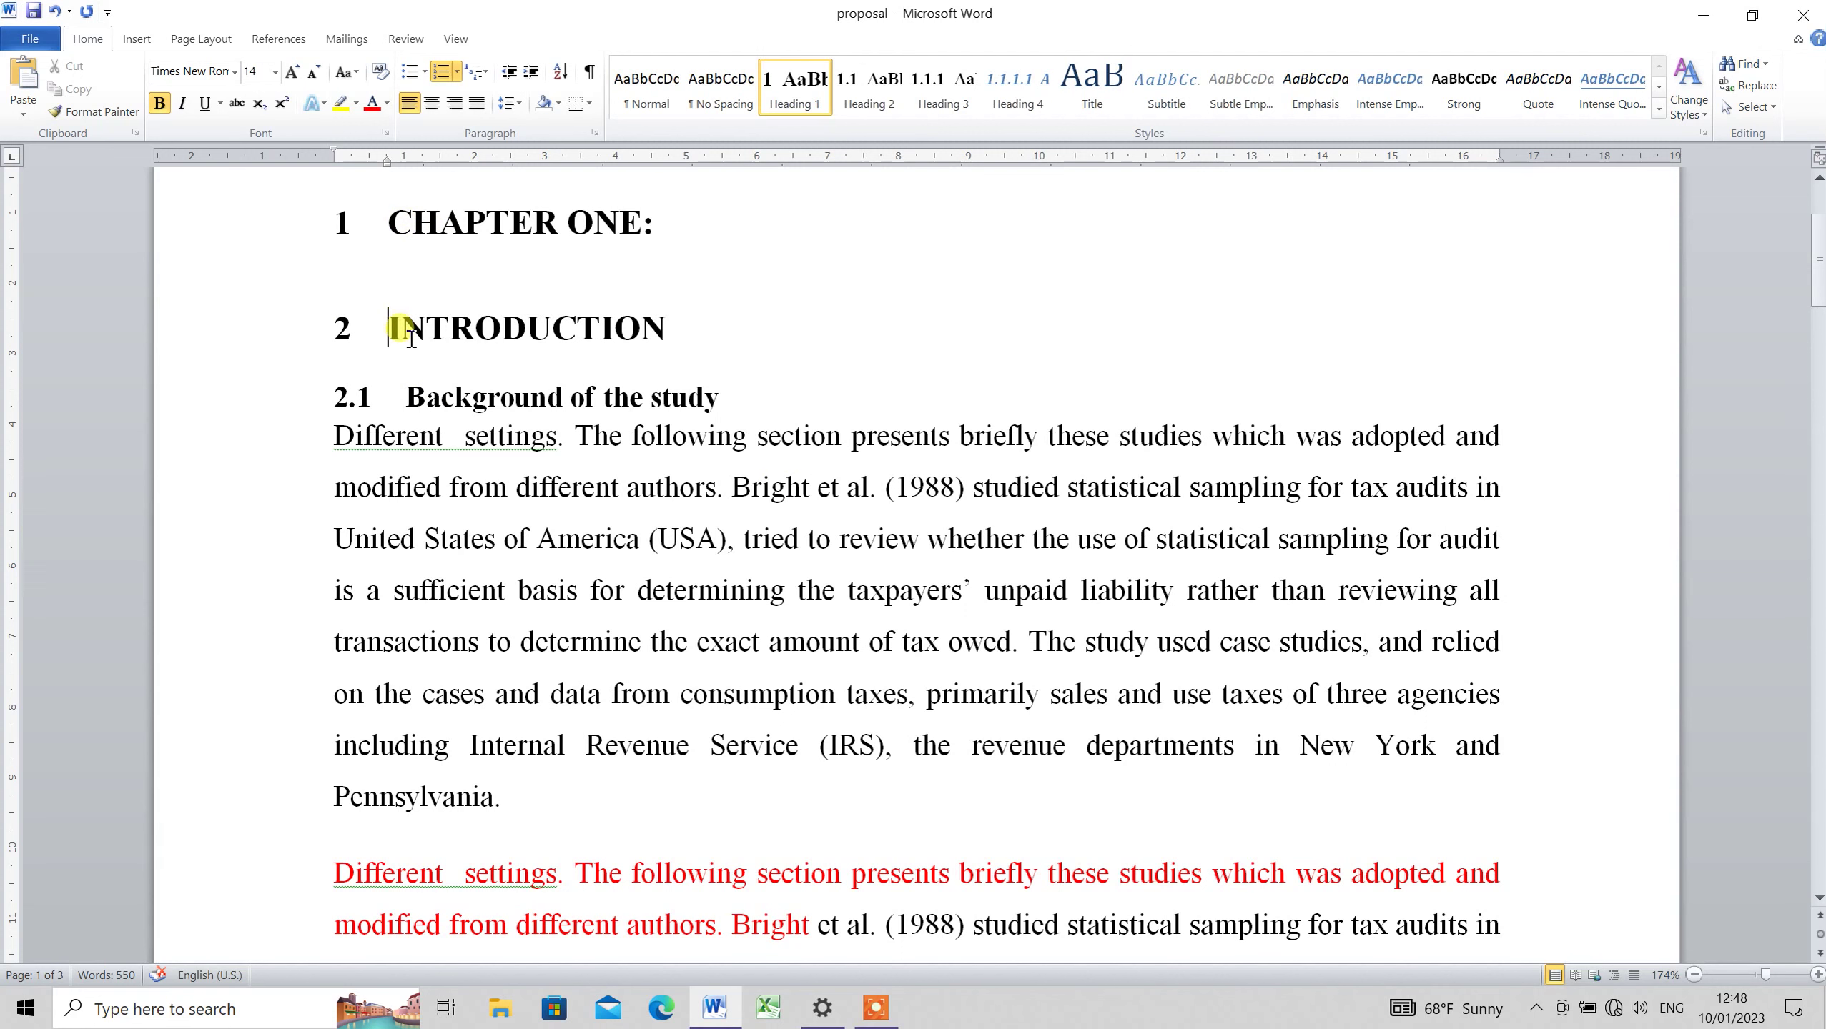
key(BackSpace)
key(BackSpace)
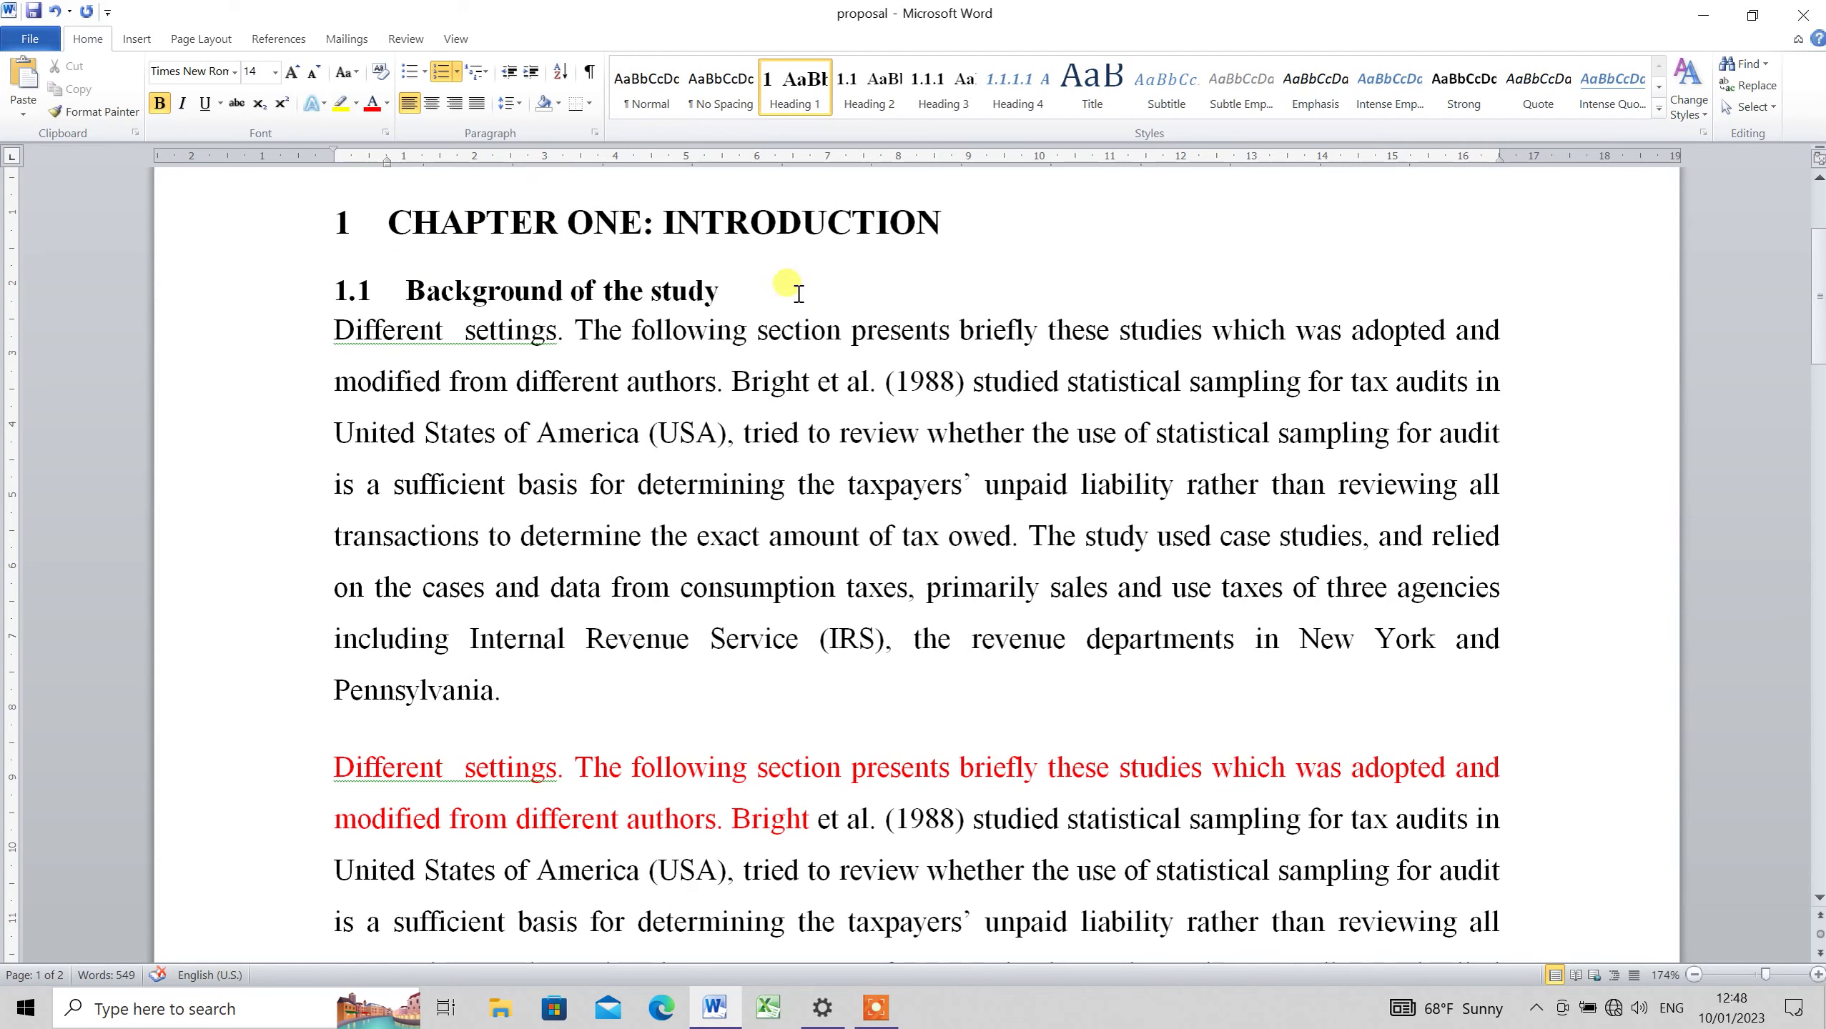
mouse_move(749, 294)
mouse_down()
mouse_move(395, 285)
mouse_move(481, 481)
mouse_up()
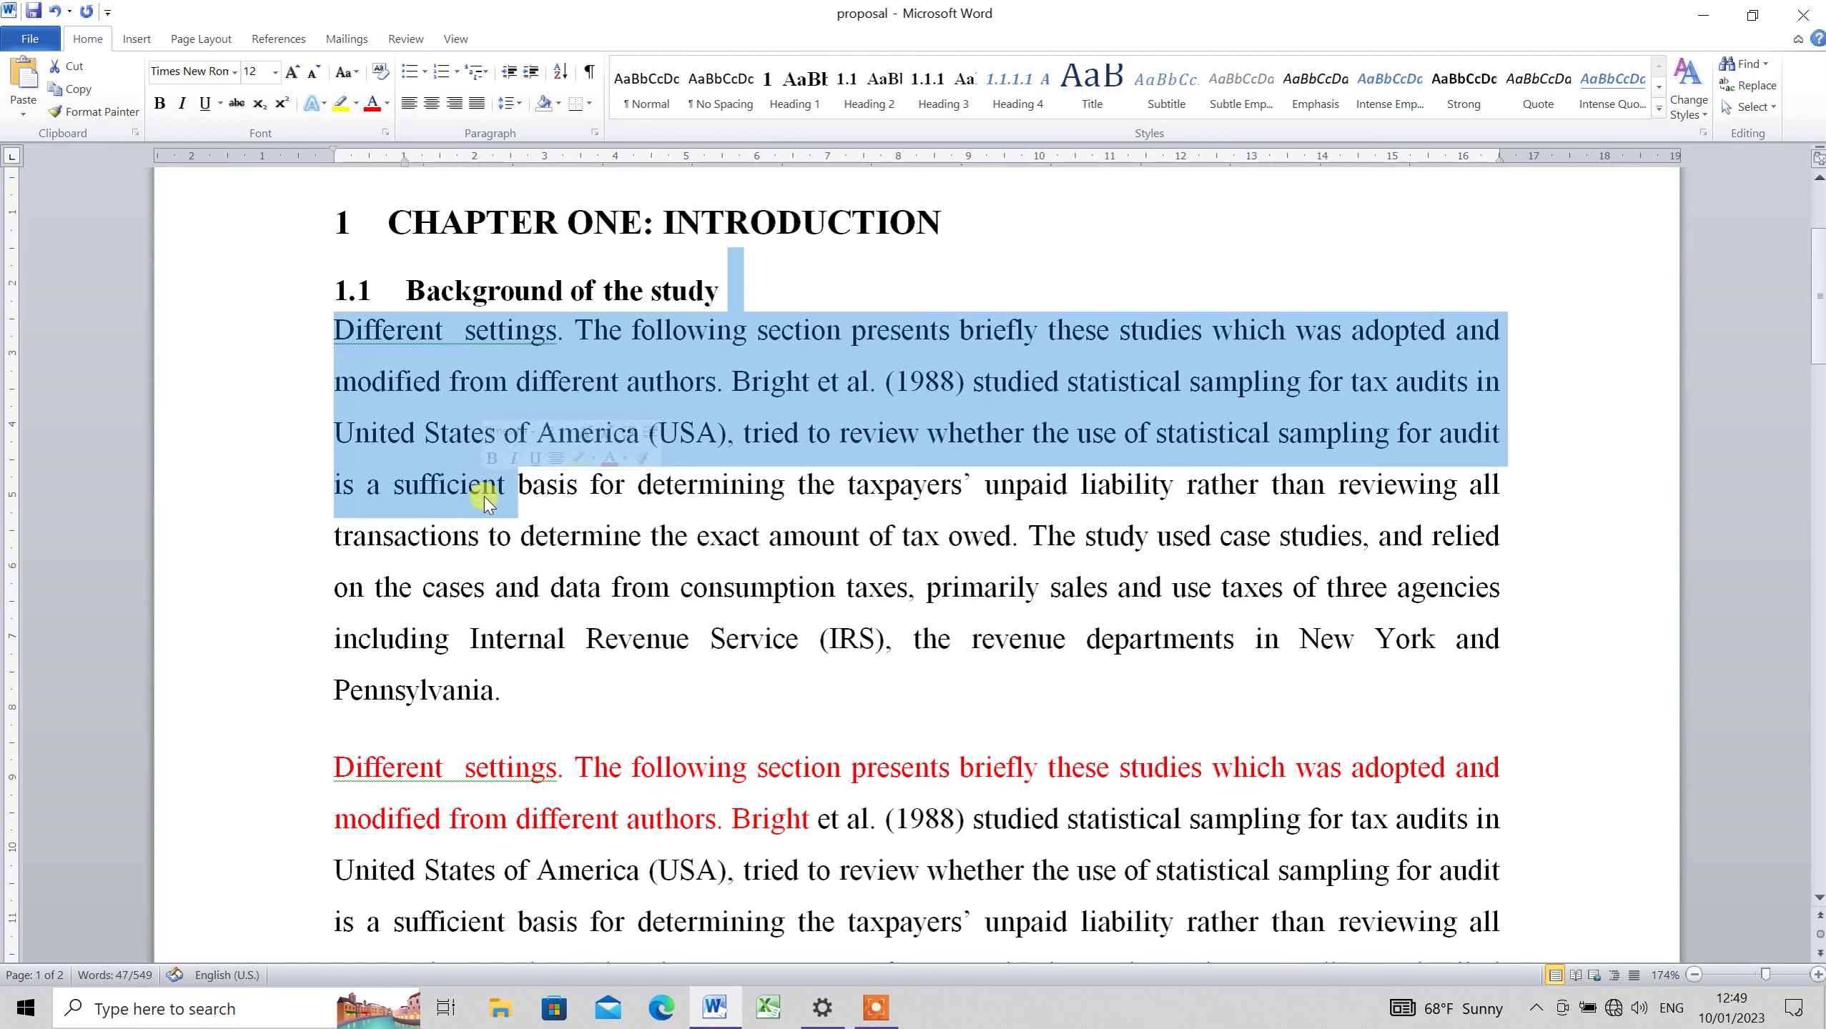
click(495, 539)
key(Down)
key(Down)
key(Down)
key(Down)
key(Down)
key(Down)
key(Down)
key(Down)
key(Down)
key(Down)
key(Down)
key(Down)
key(Down)
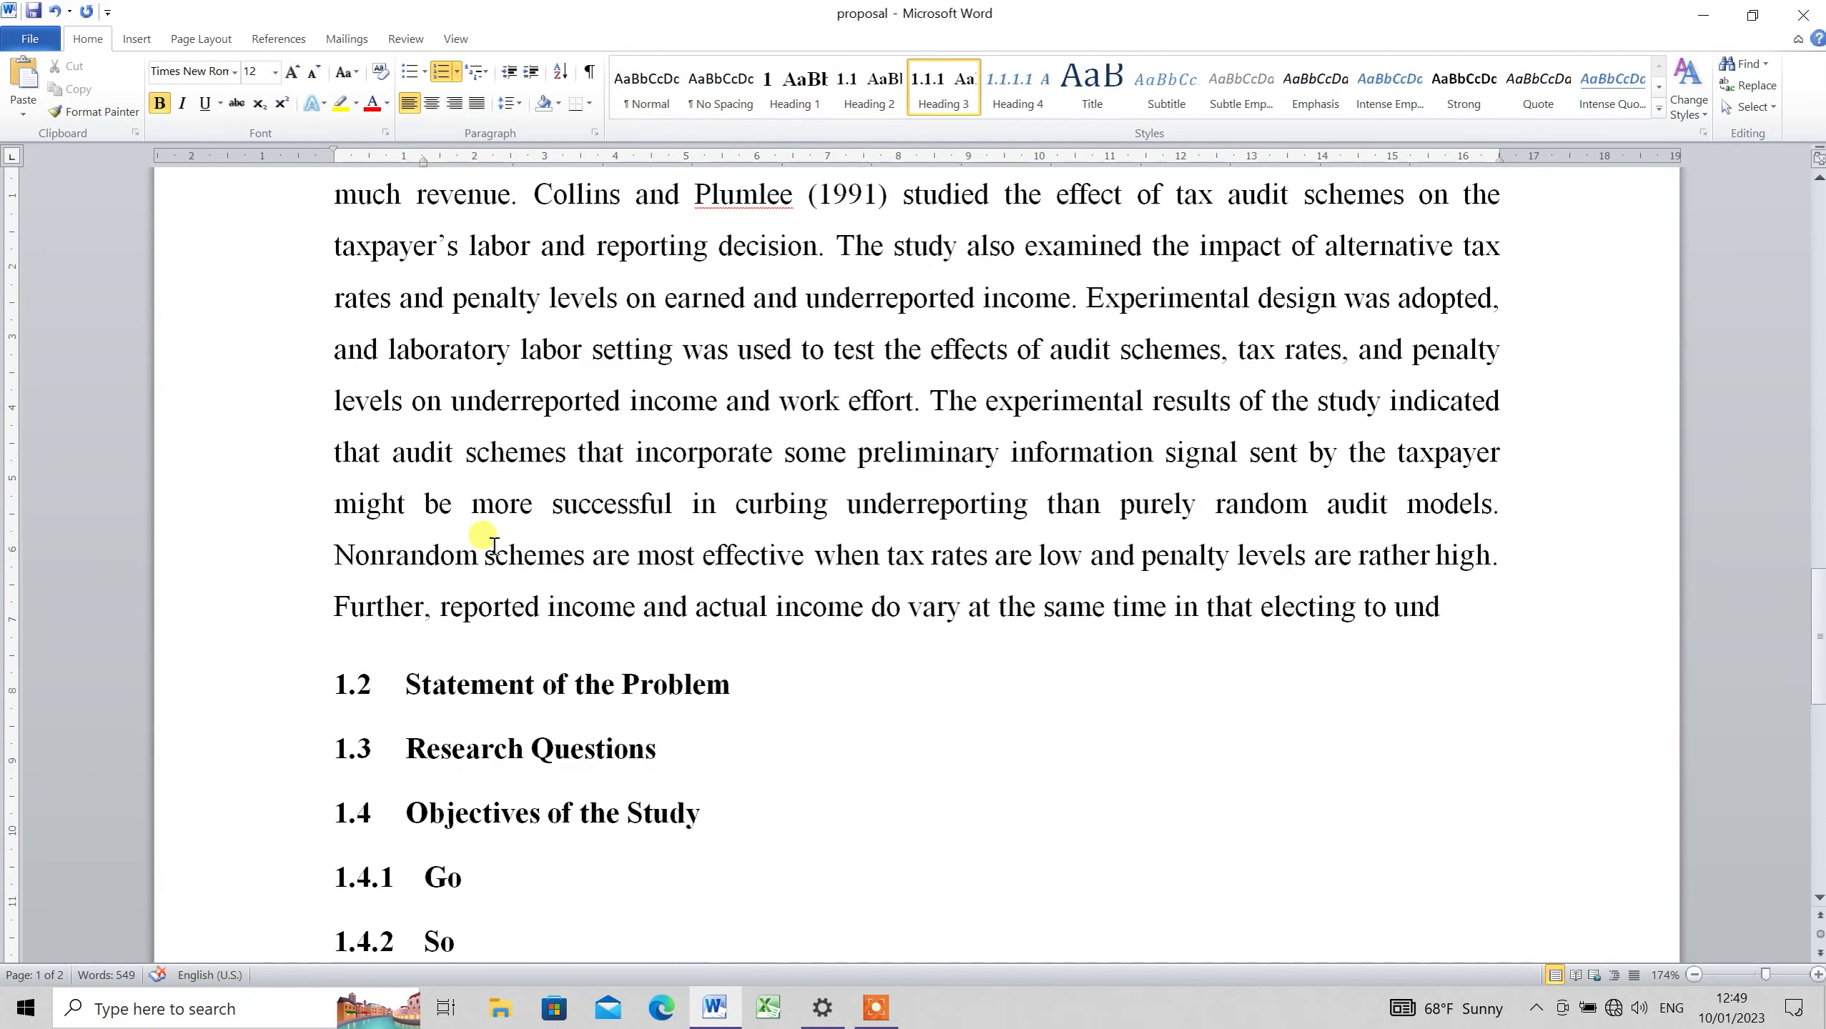
key(Down)
key(Down)
key(Down)
key(Down)
key(Down)
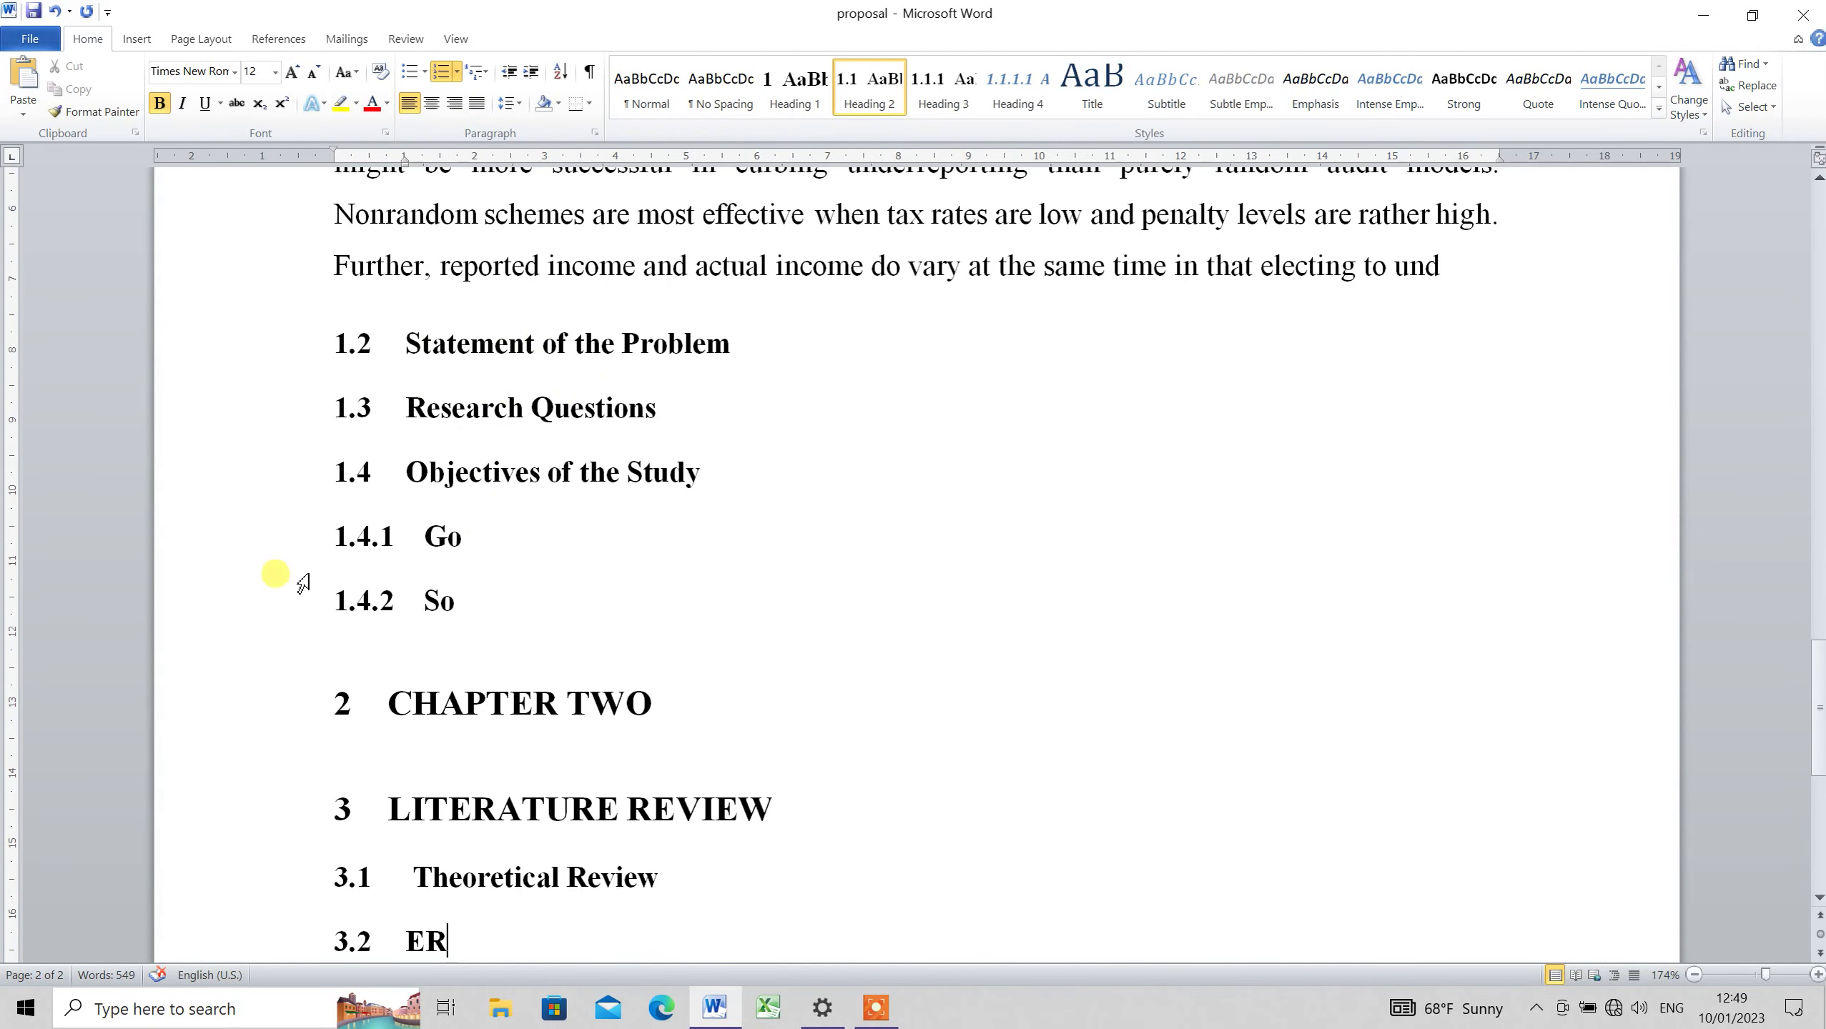
drag(473, 534, 426, 534)
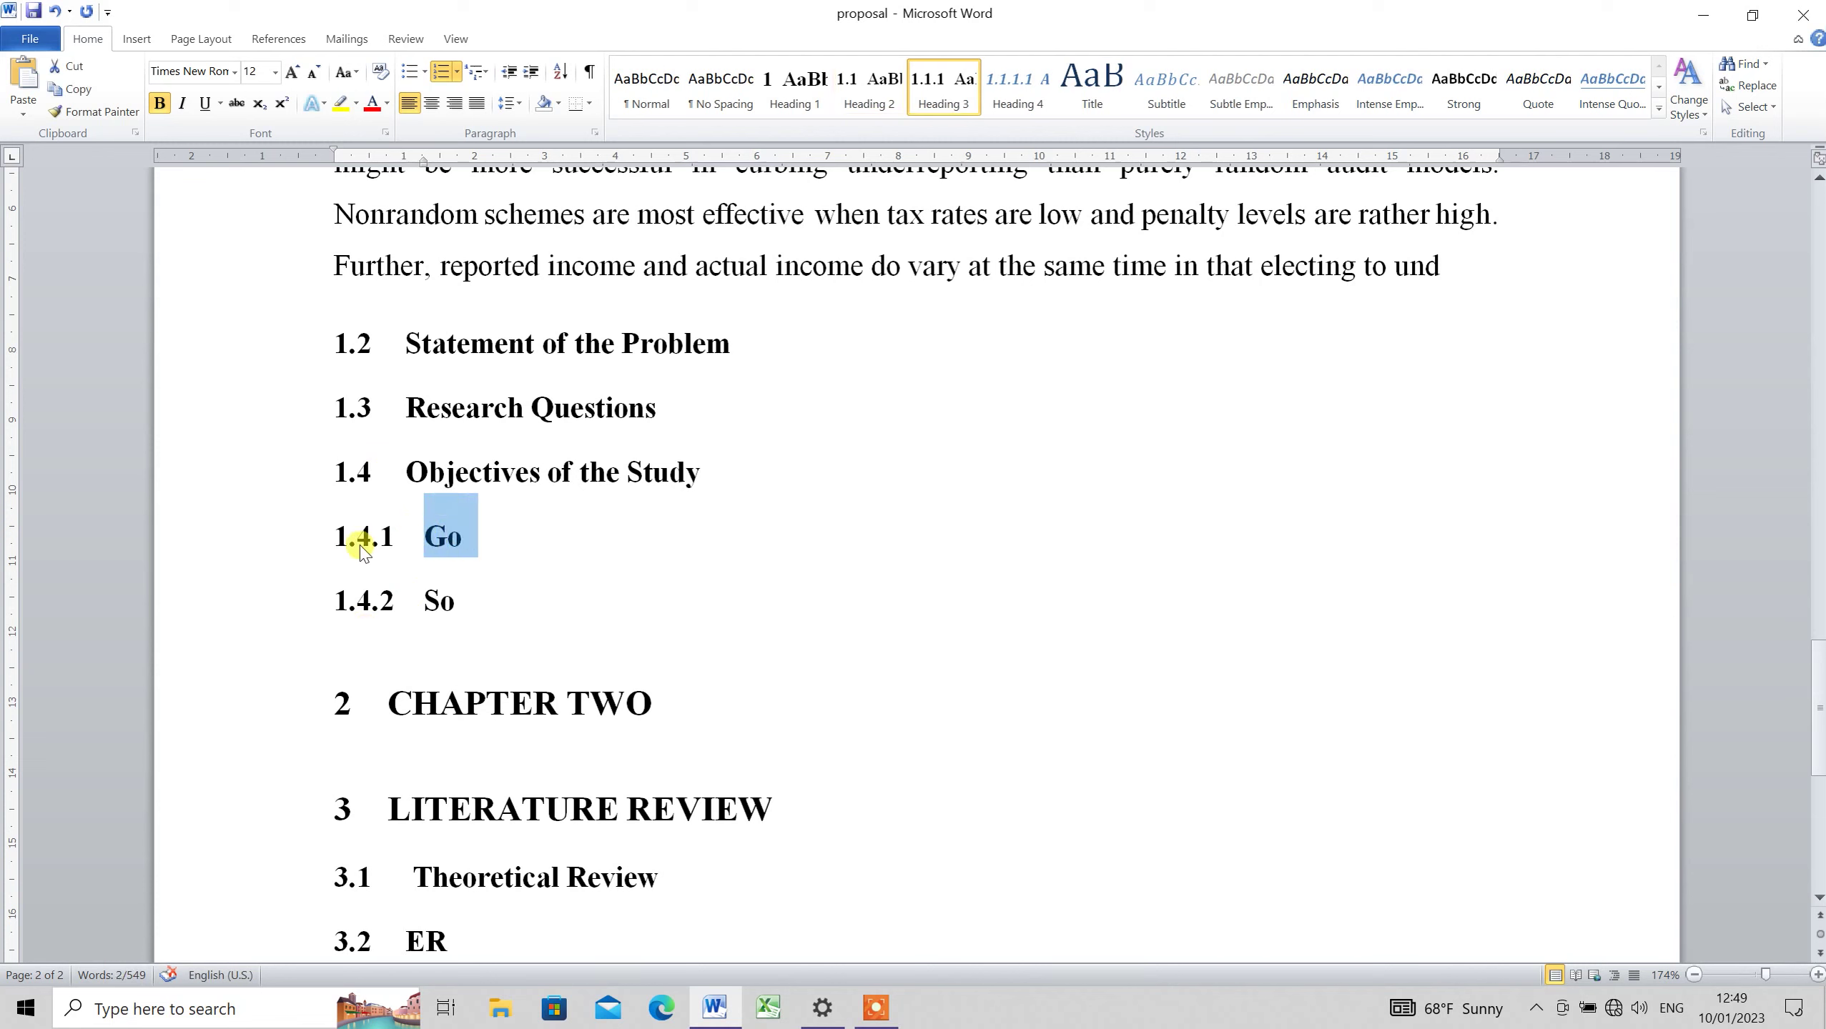
click(477, 586)
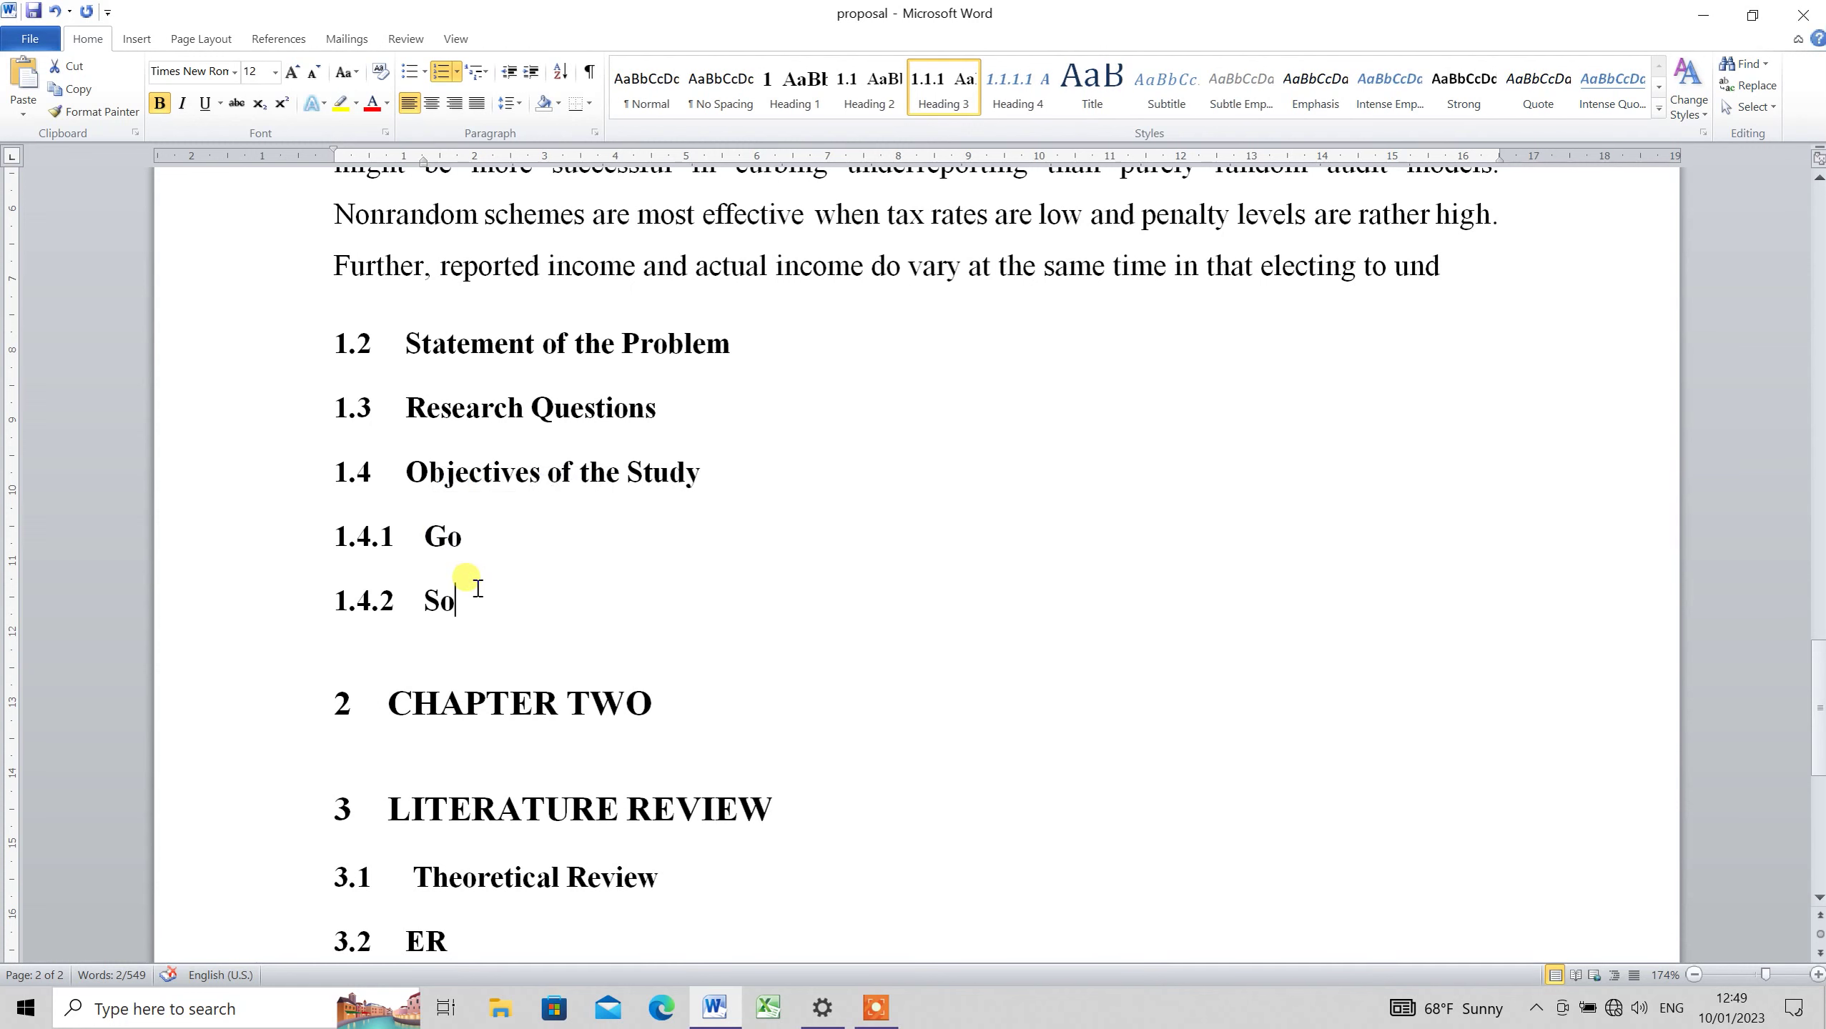
key(Down)
key(Down)
key(Down)
key(Down)
key(Down)
key(Down)
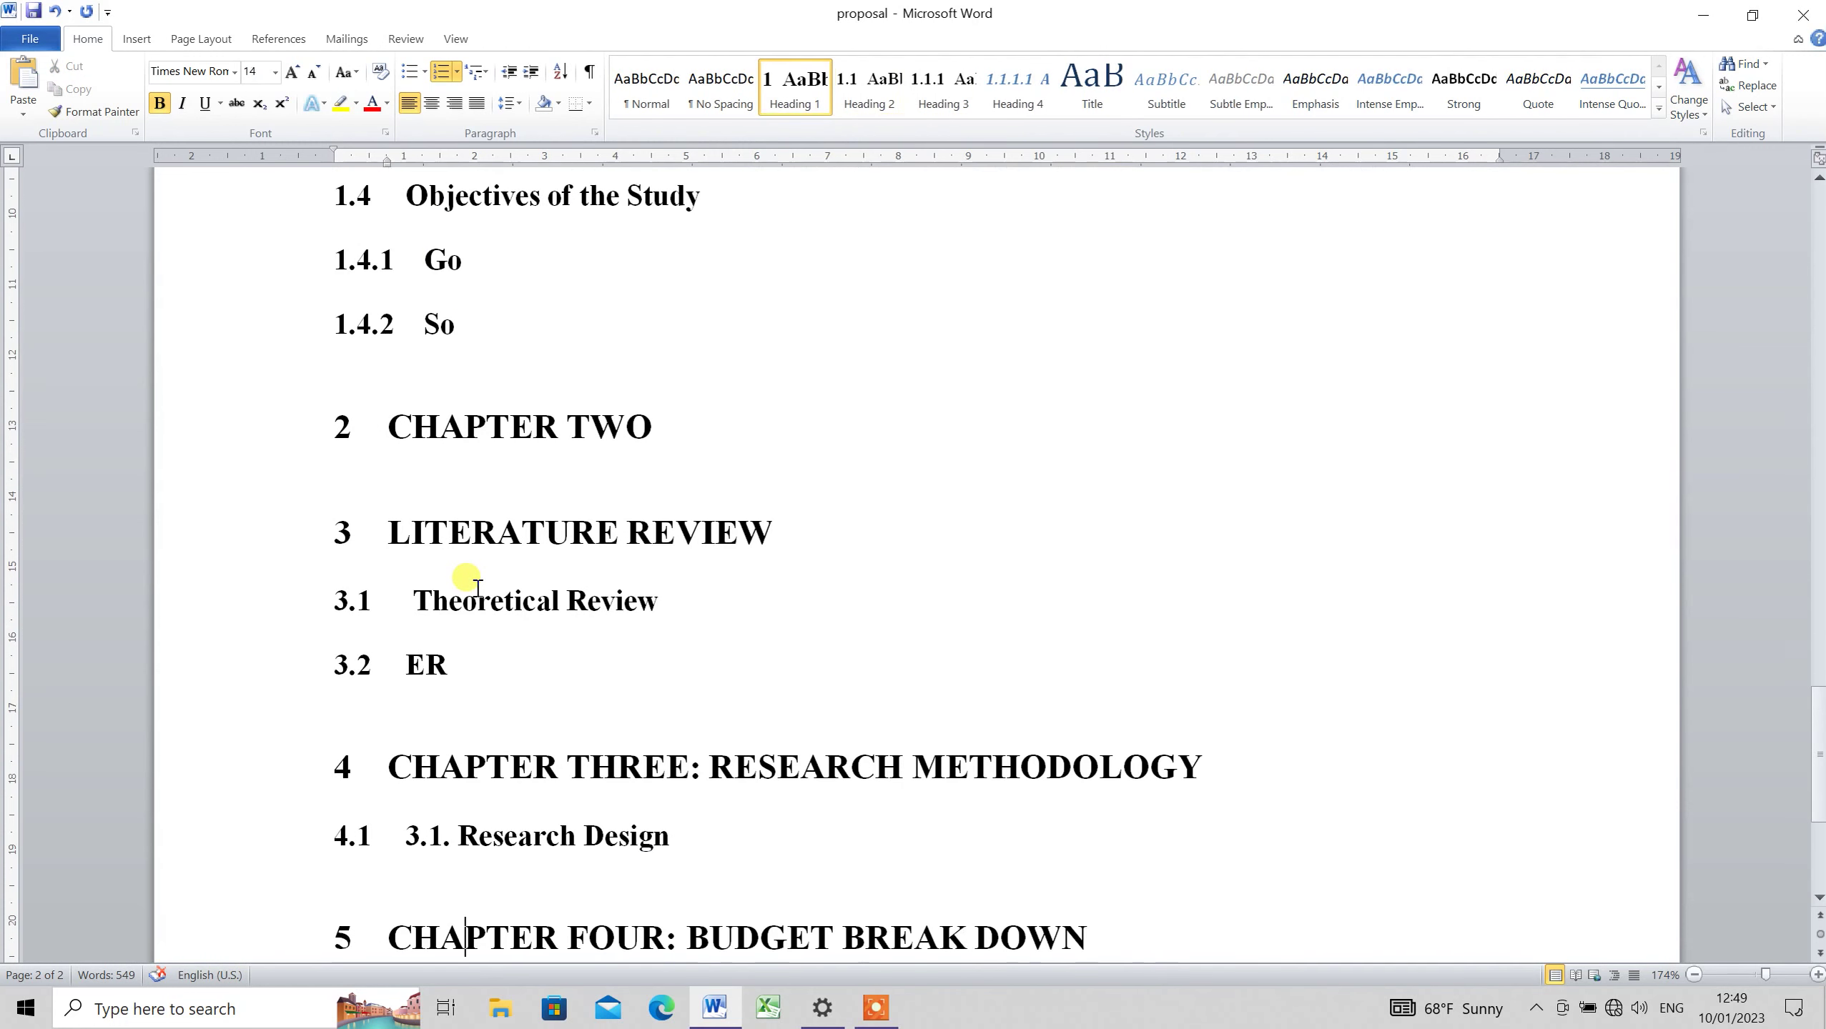
key(Down)
key(Down)
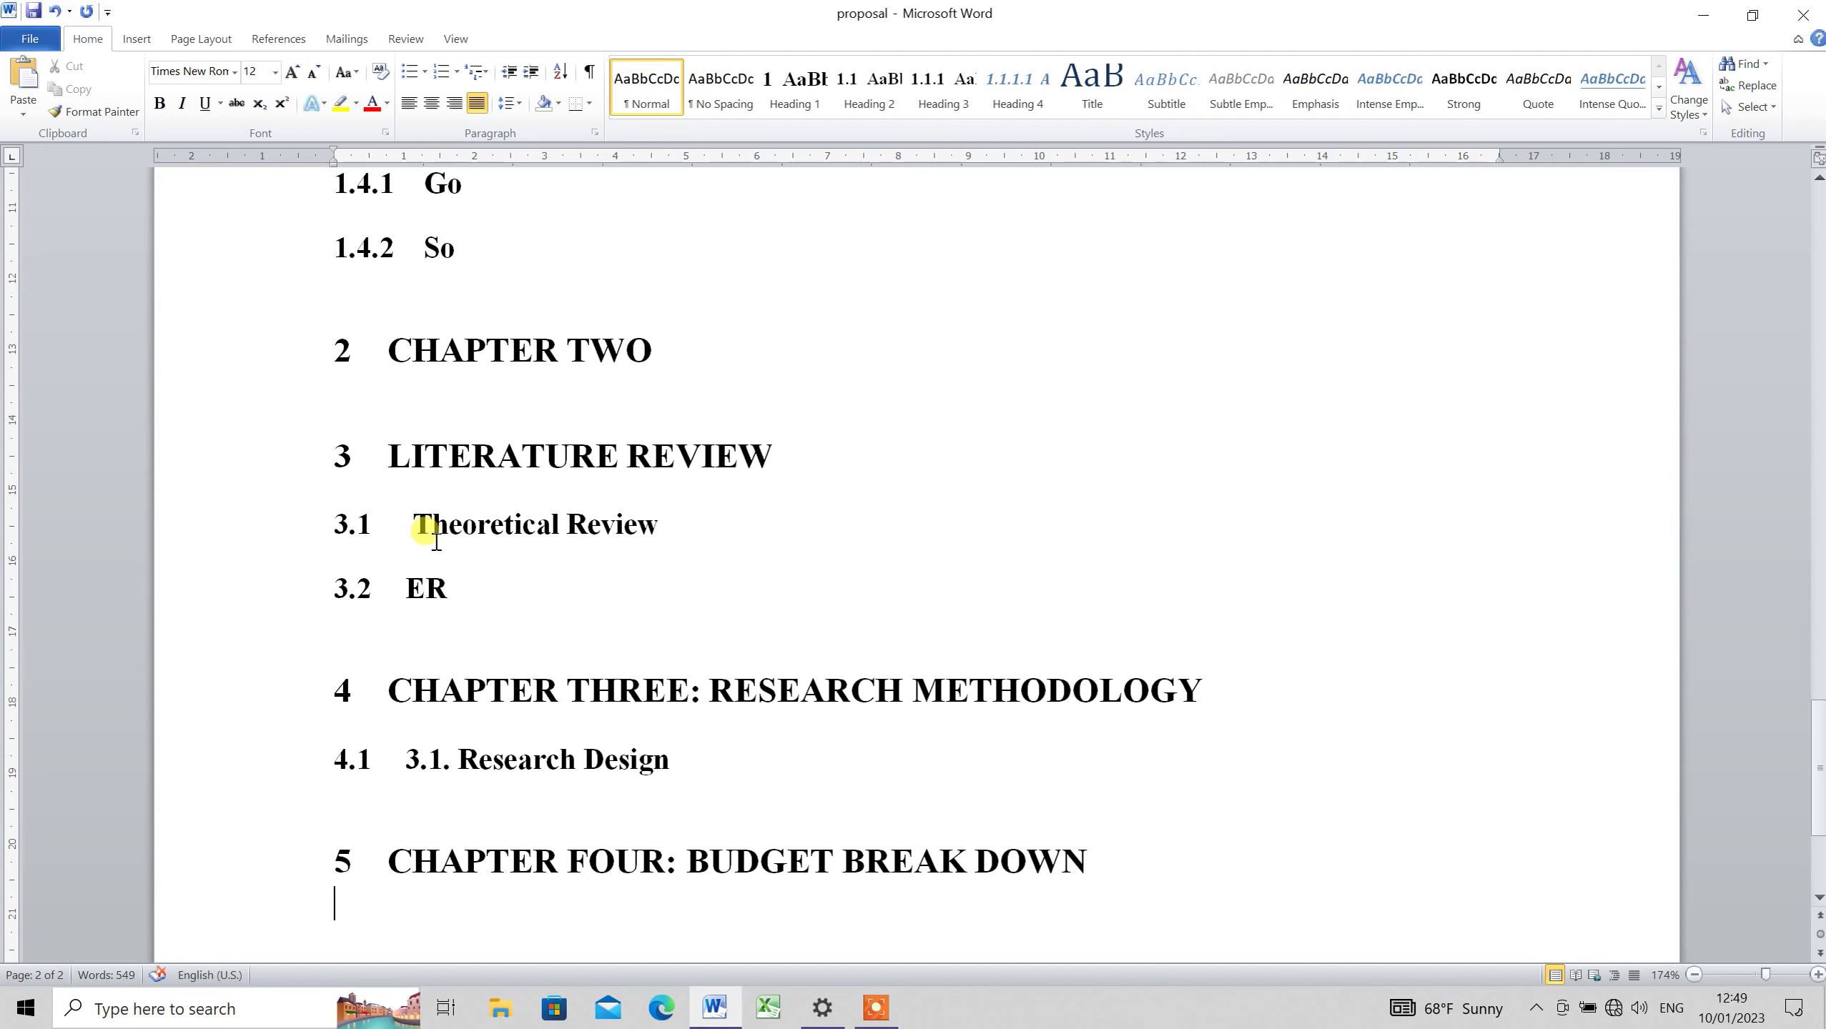
click(390, 684)
key(Down)
key(Down)
key(Down)
key(Down)
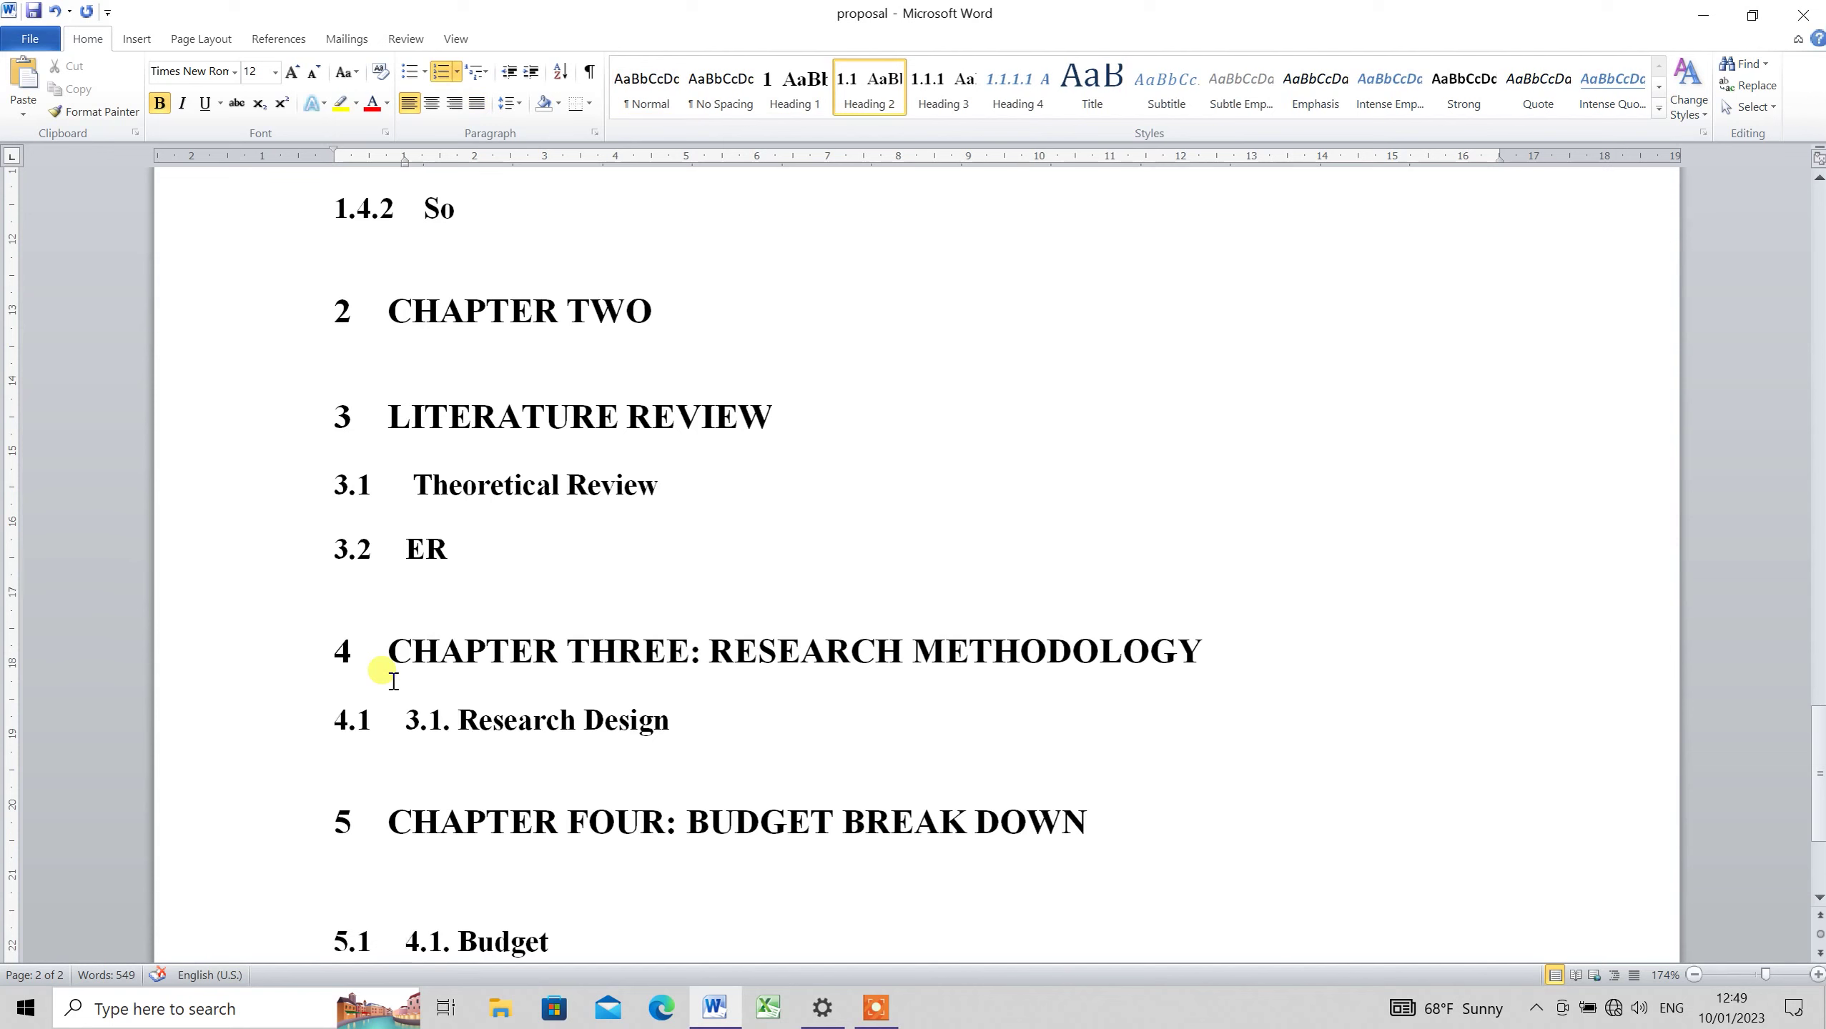
key(Down)
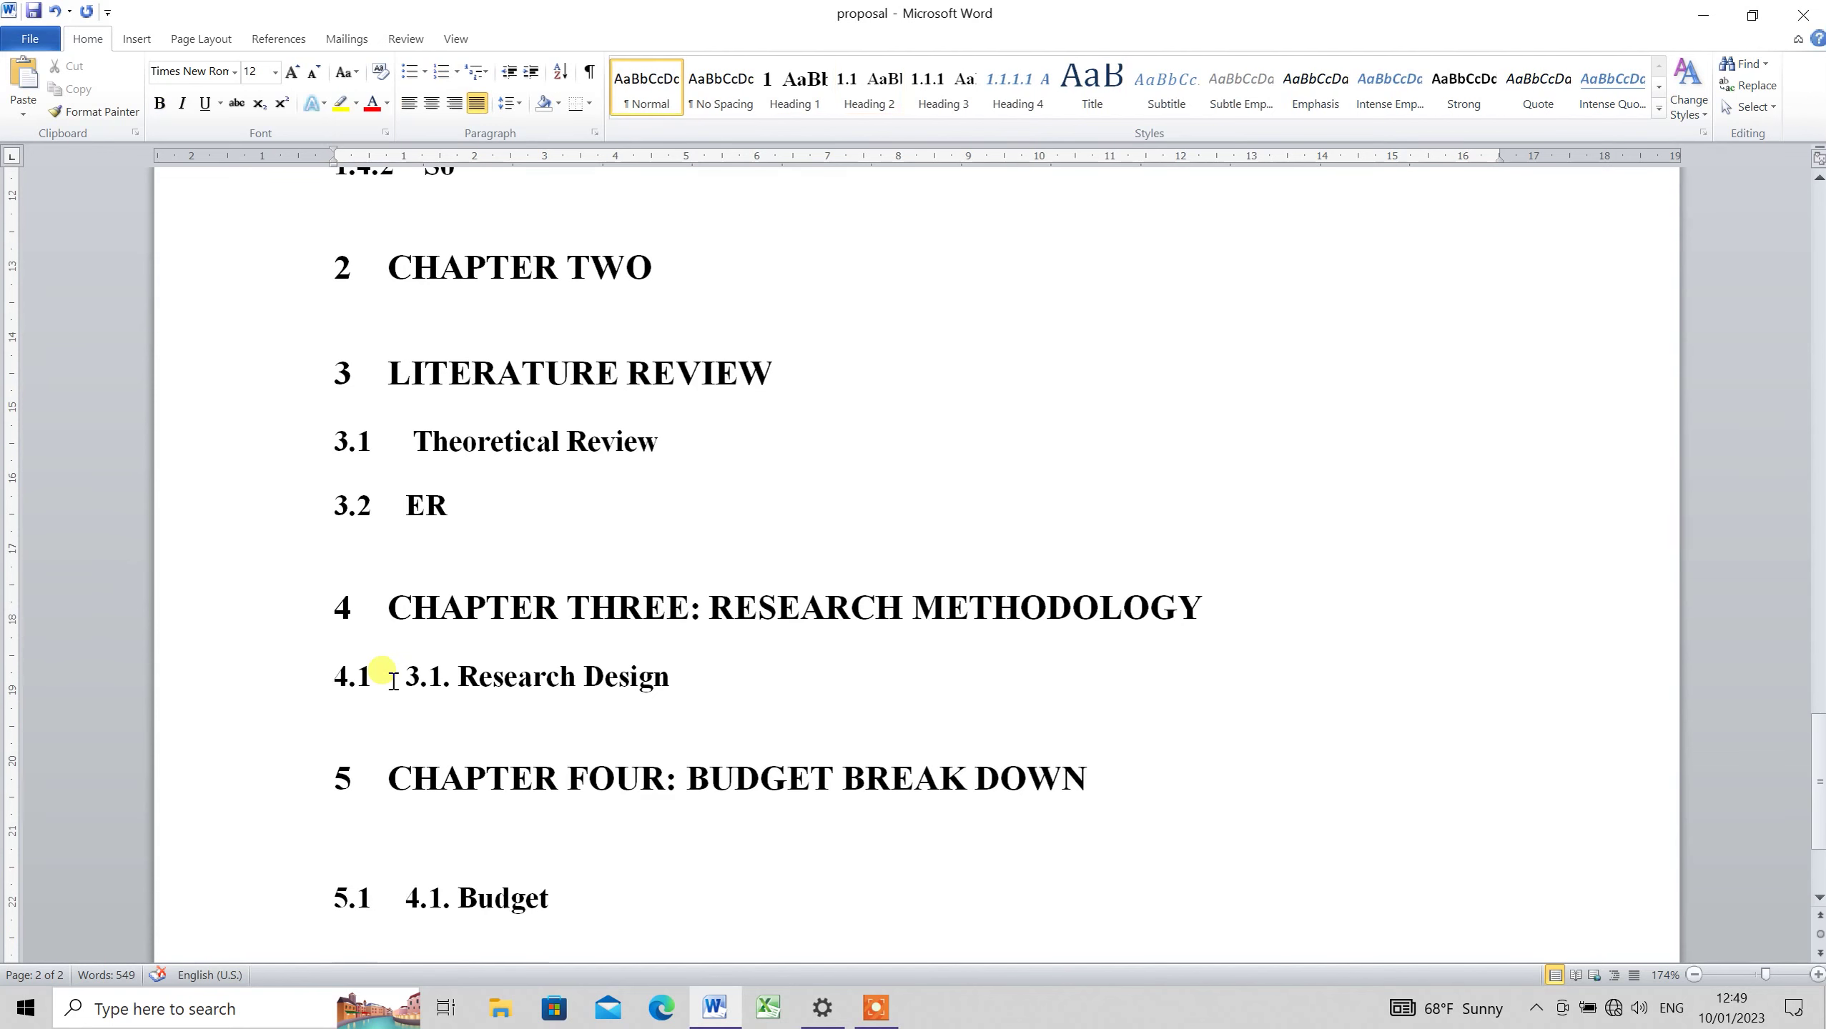
key(Up)
key(Up)
key(Up)
key(Up)
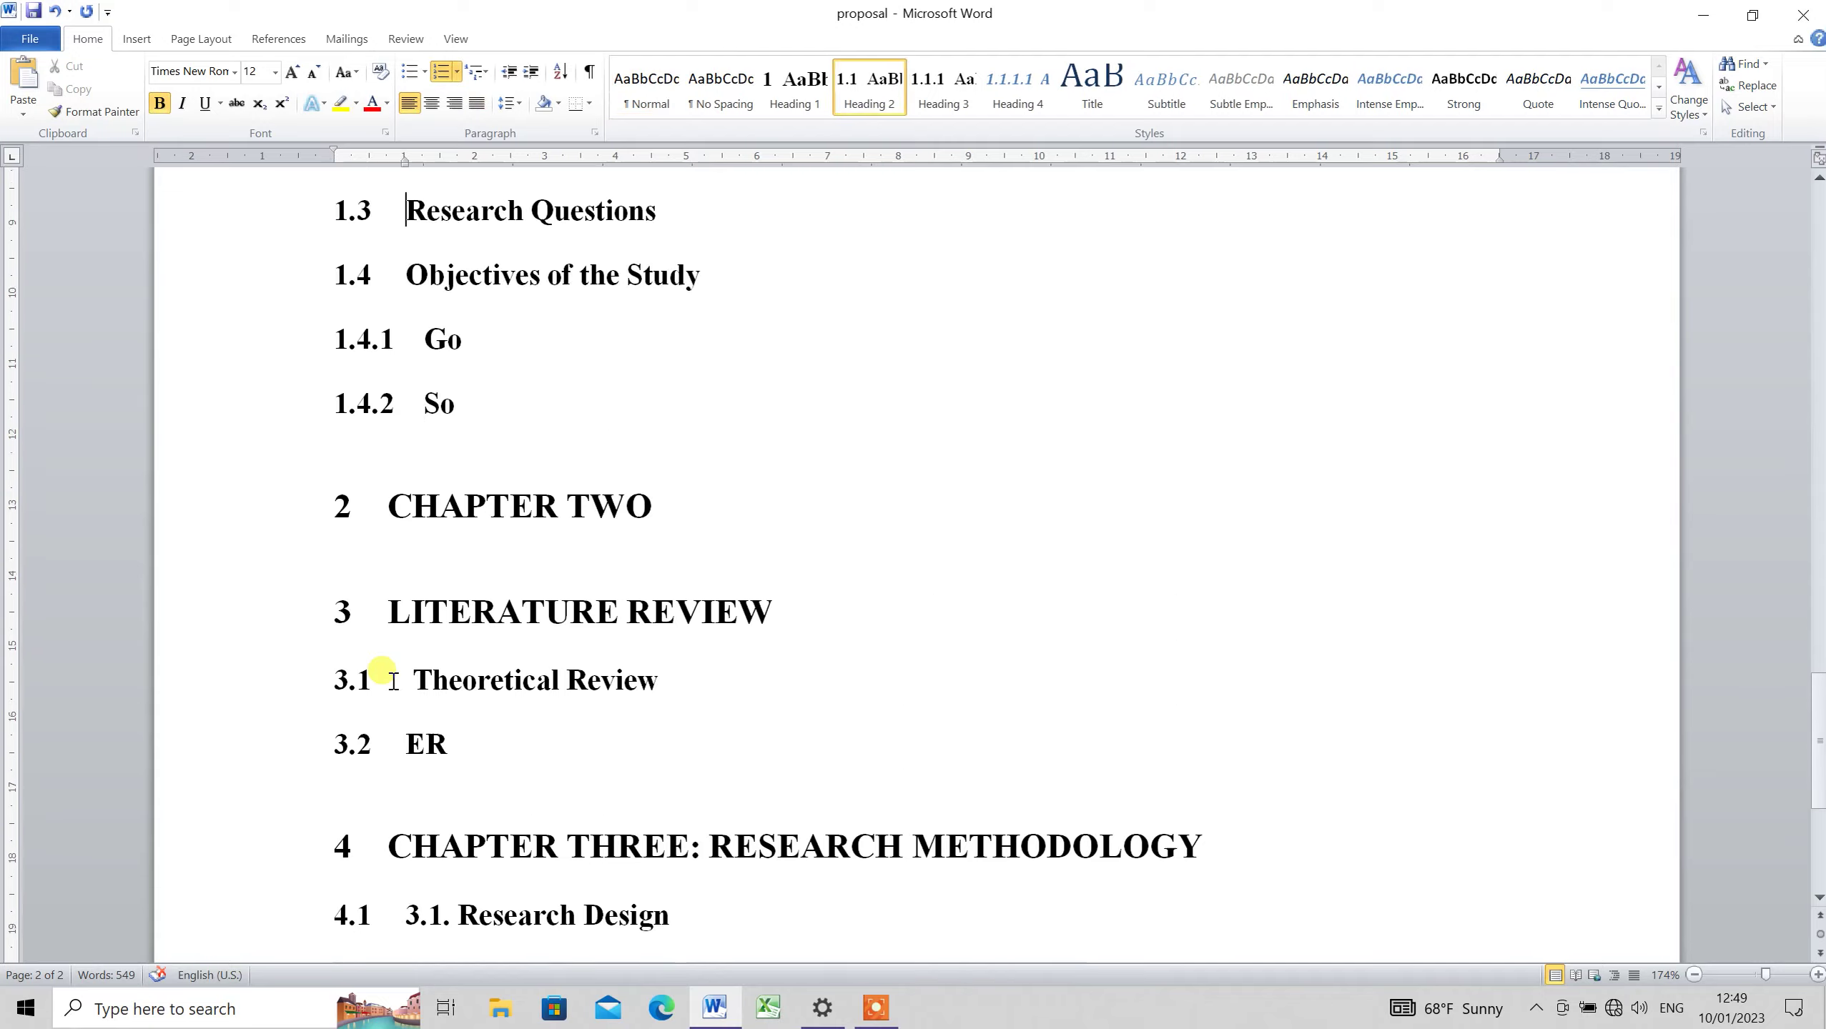
key(Up)
key(Up)
key(Up)
key(Up)
key(Up)
key(Up)
key(Up)
key(Up)
key(Up)
key(Up)
key(Up)
key(Up)
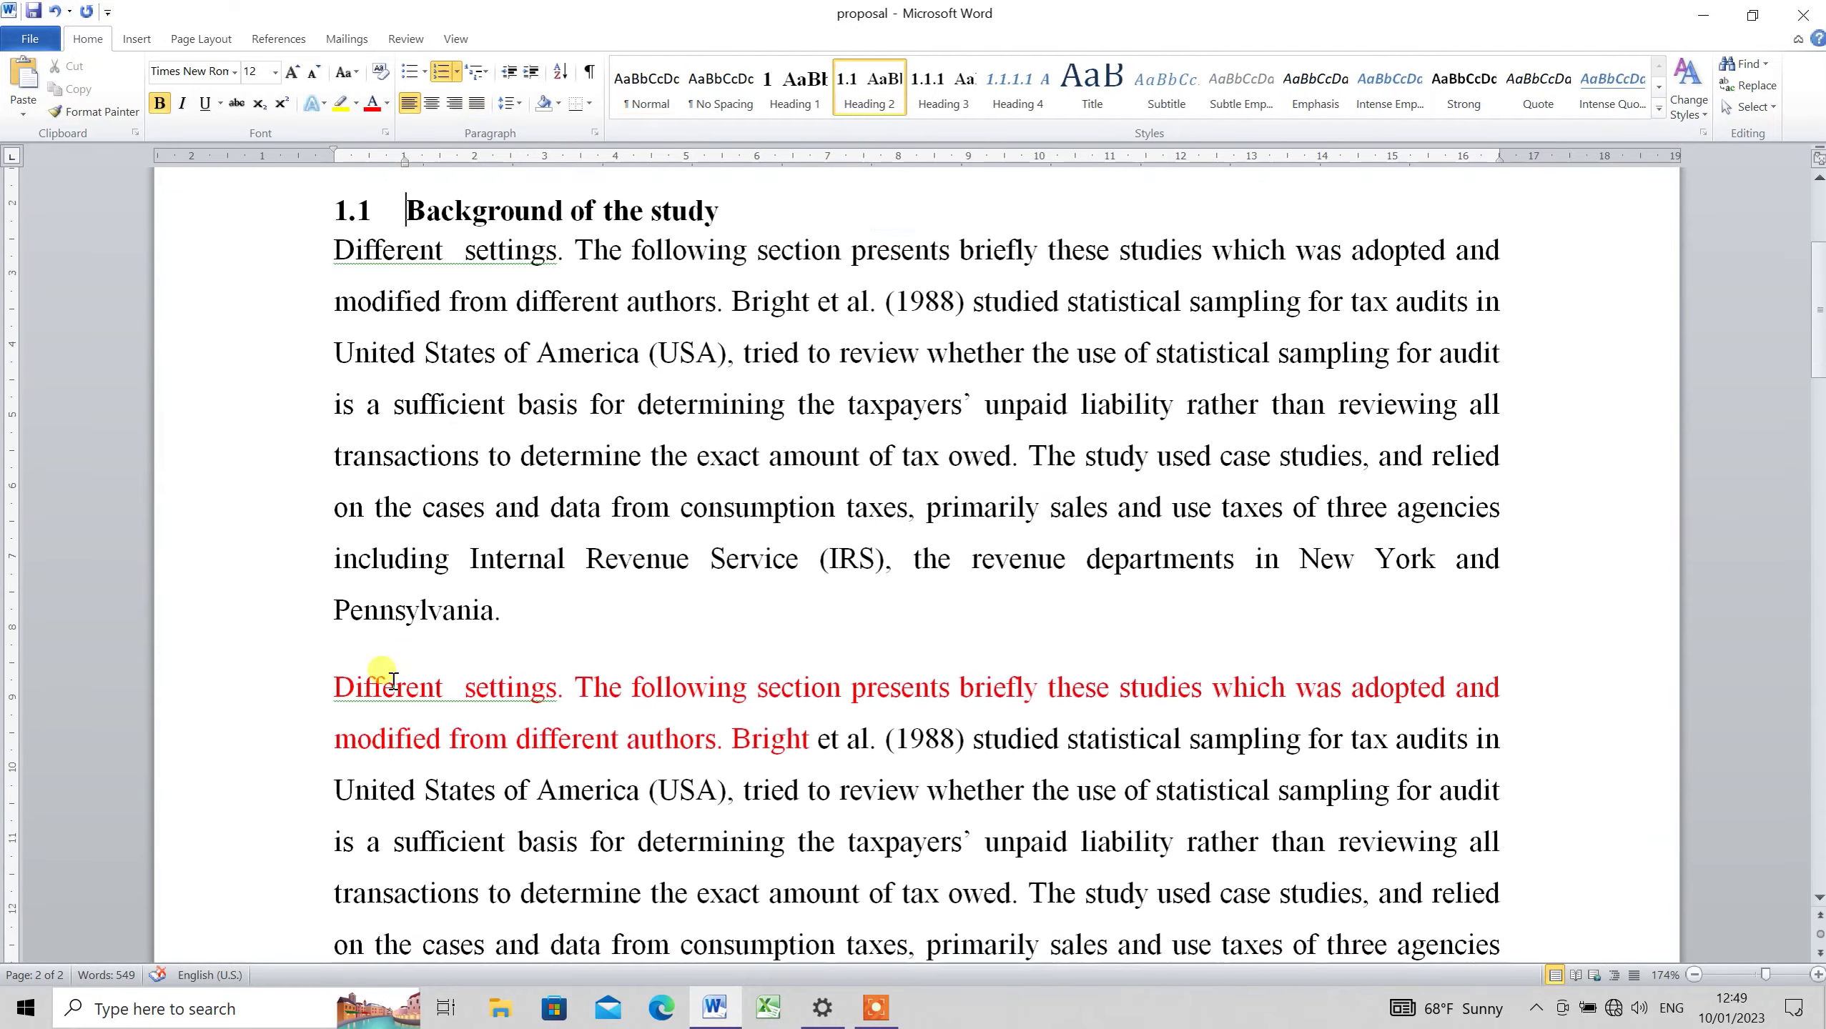
key(Up)
key(Up)
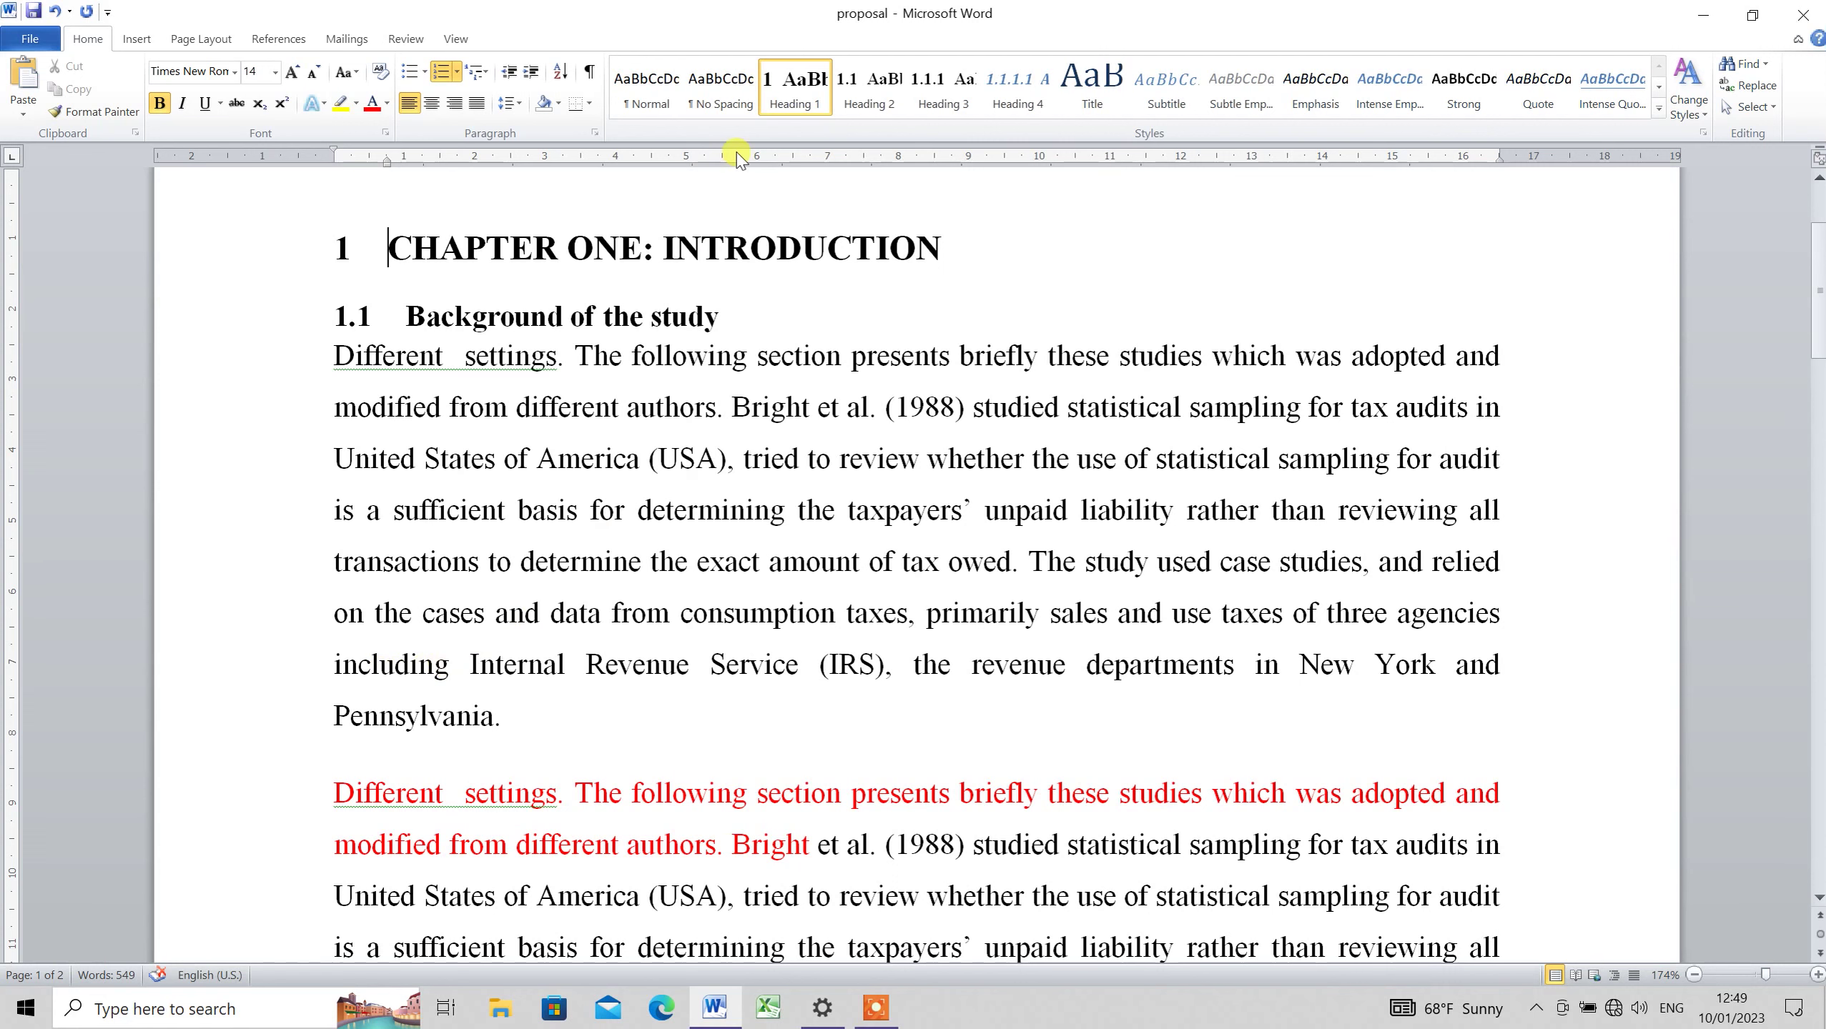
Move INTRODUCTION onto its own line and remove the automatic number from CHAPTER ONE
click(661, 253)
key(Return)
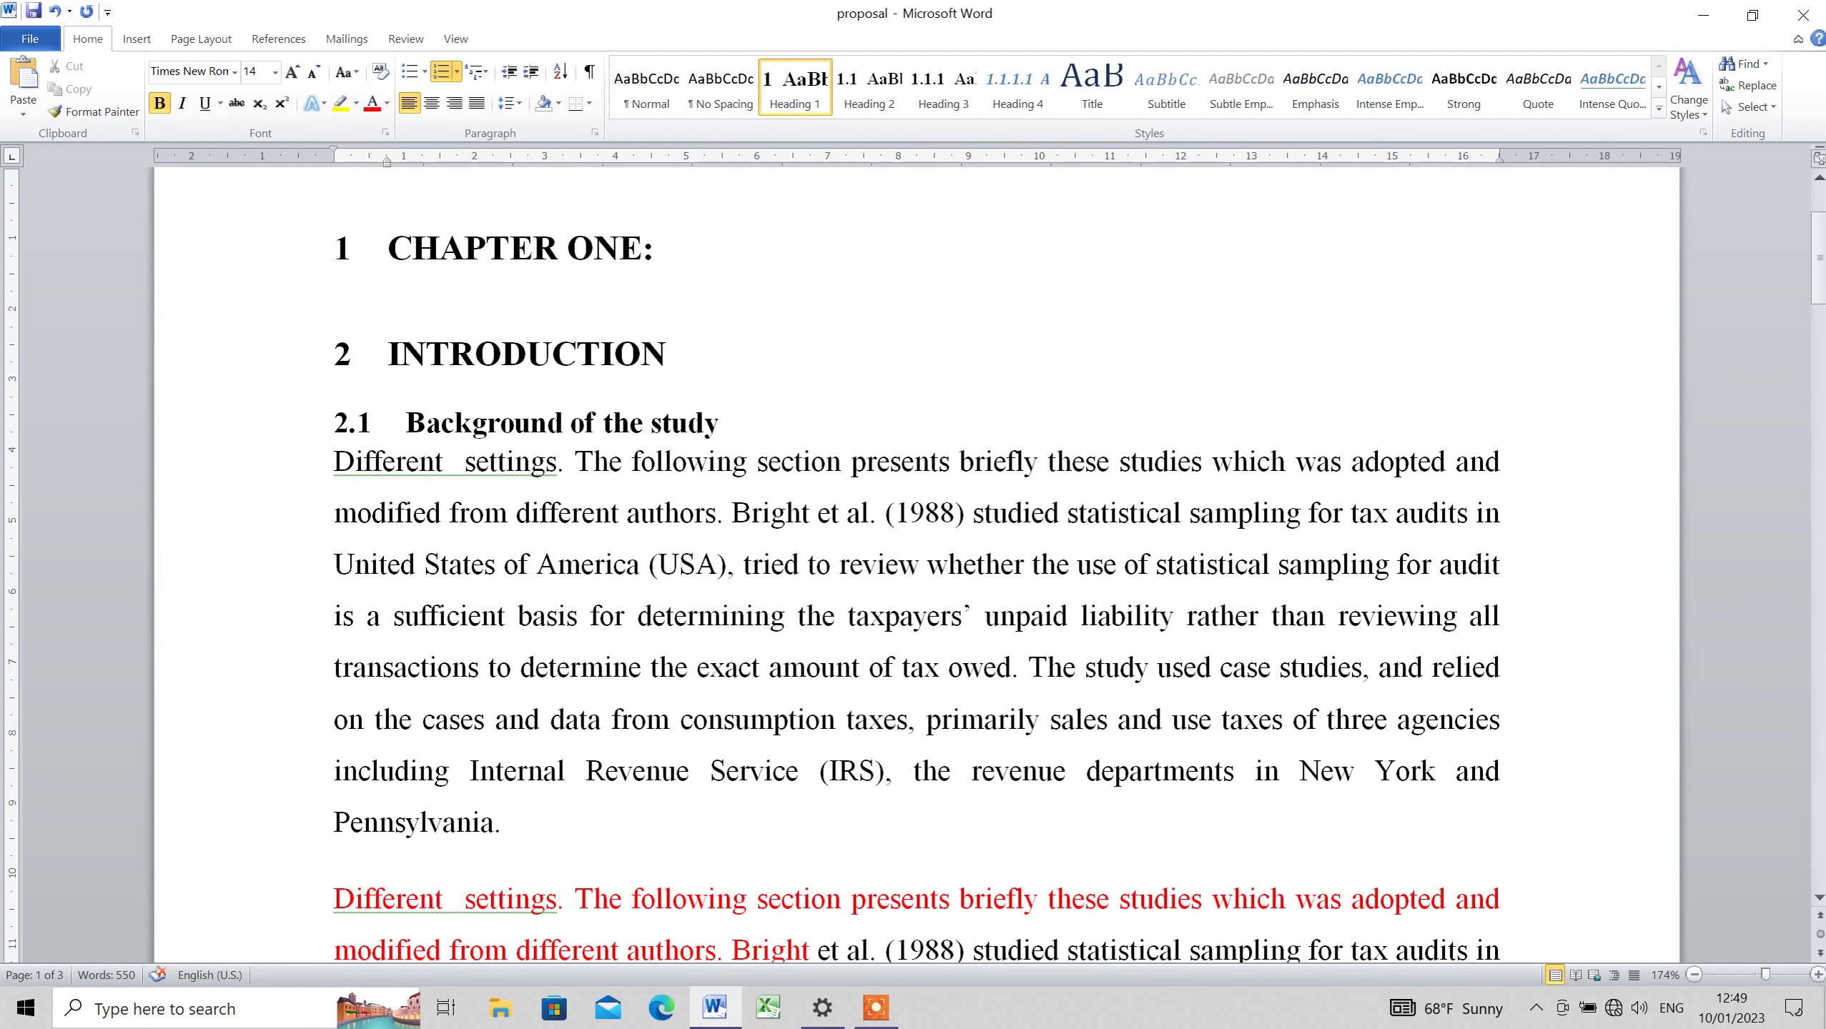
key(BackSpace)
click(390, 367)
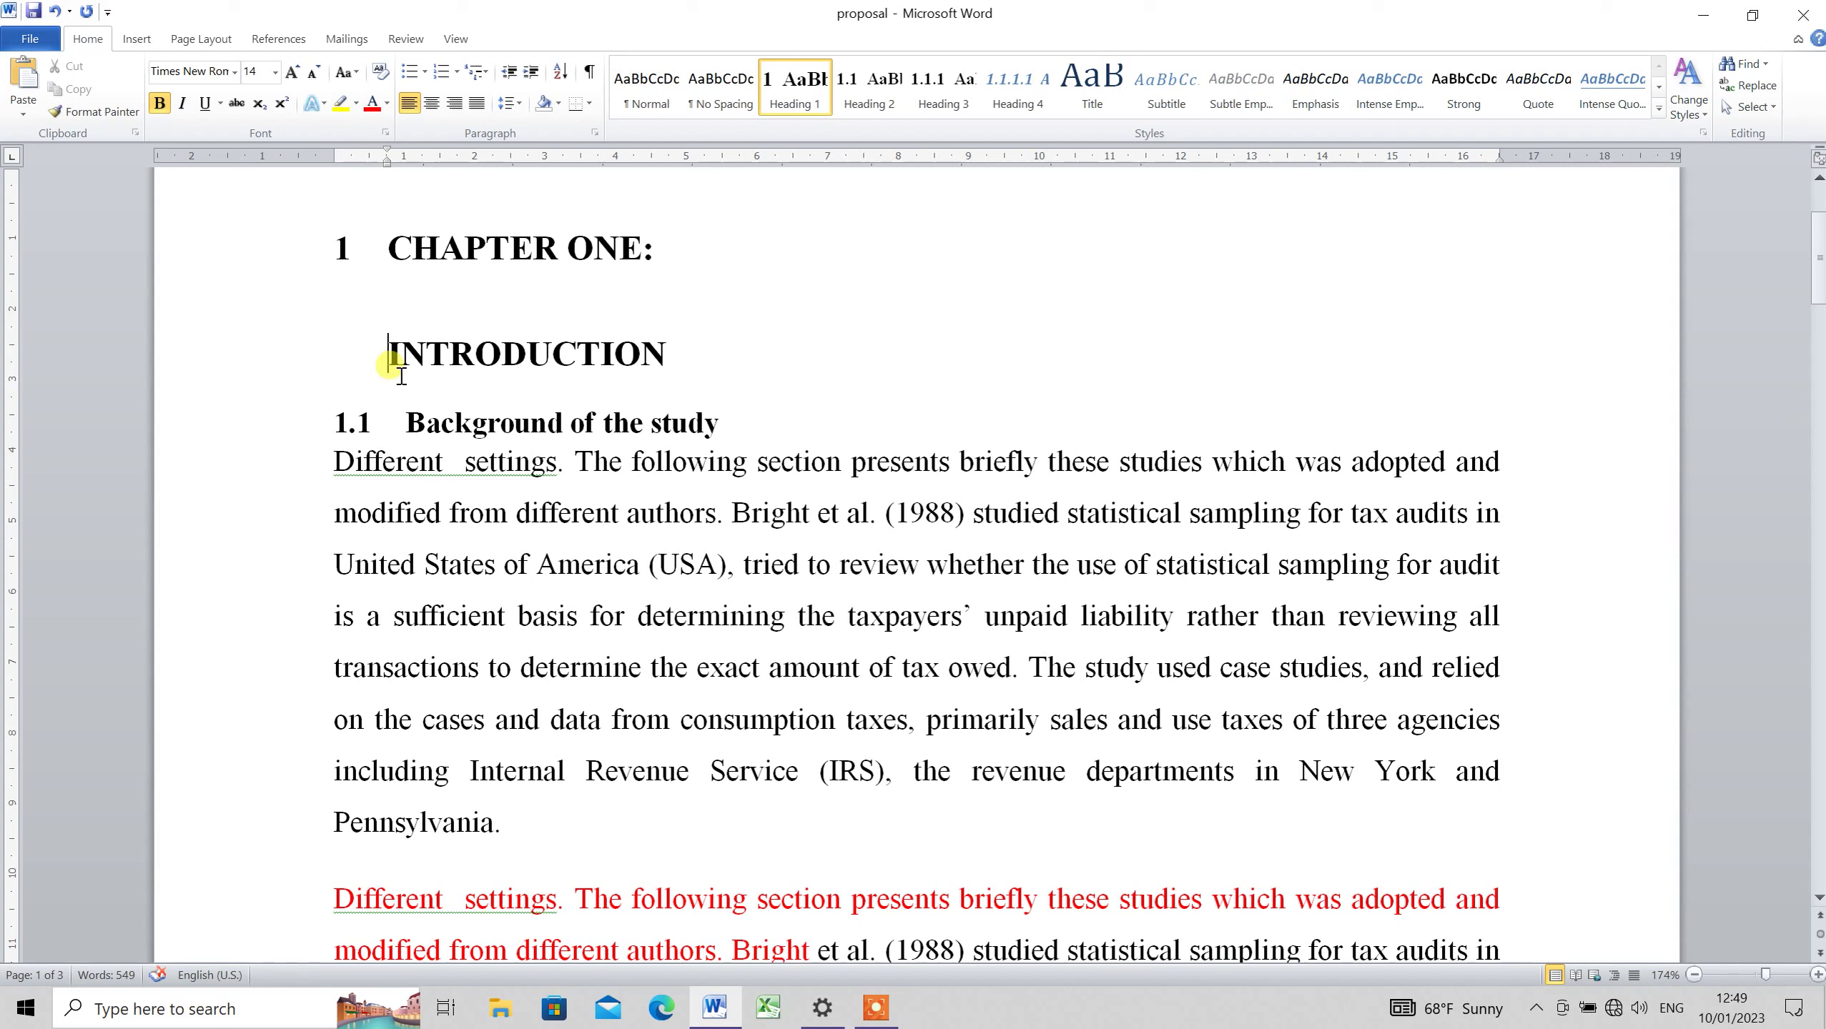
click(388, 250)
key(BackSpace)
key(Down)
key(Down)
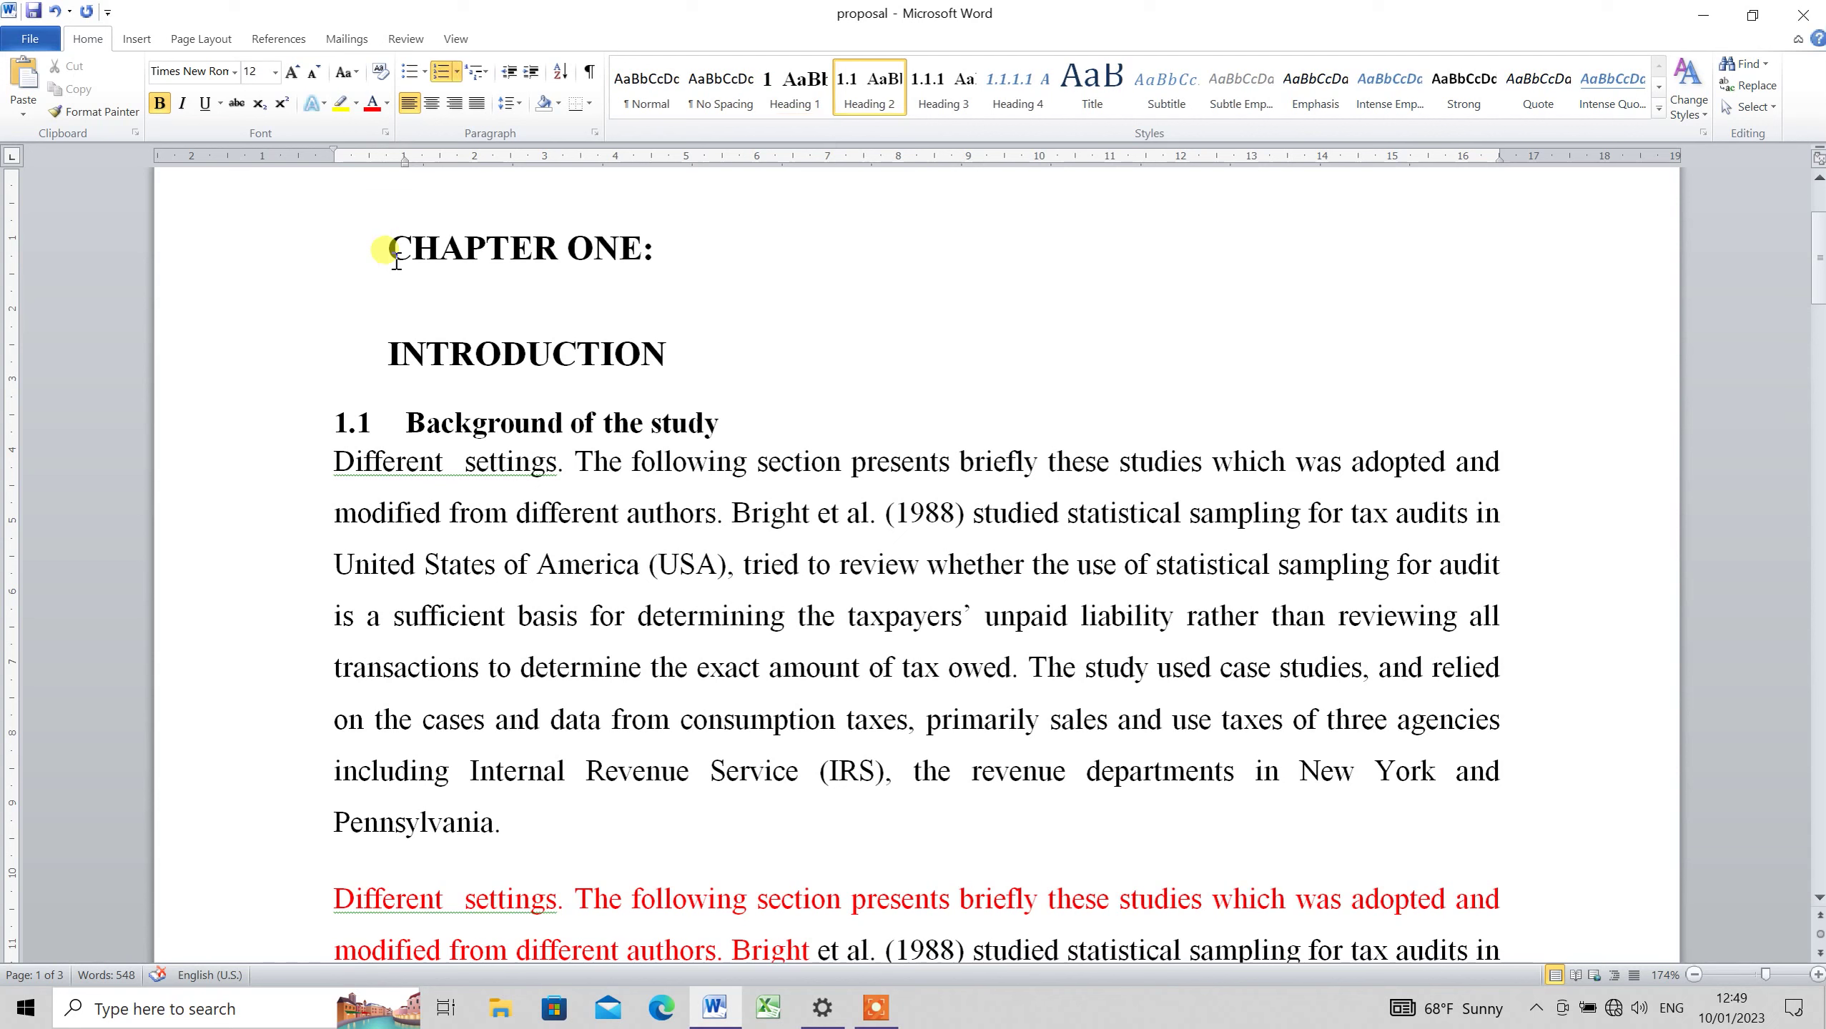
key(Up)
key(BackSpace)
key(BackSpace)
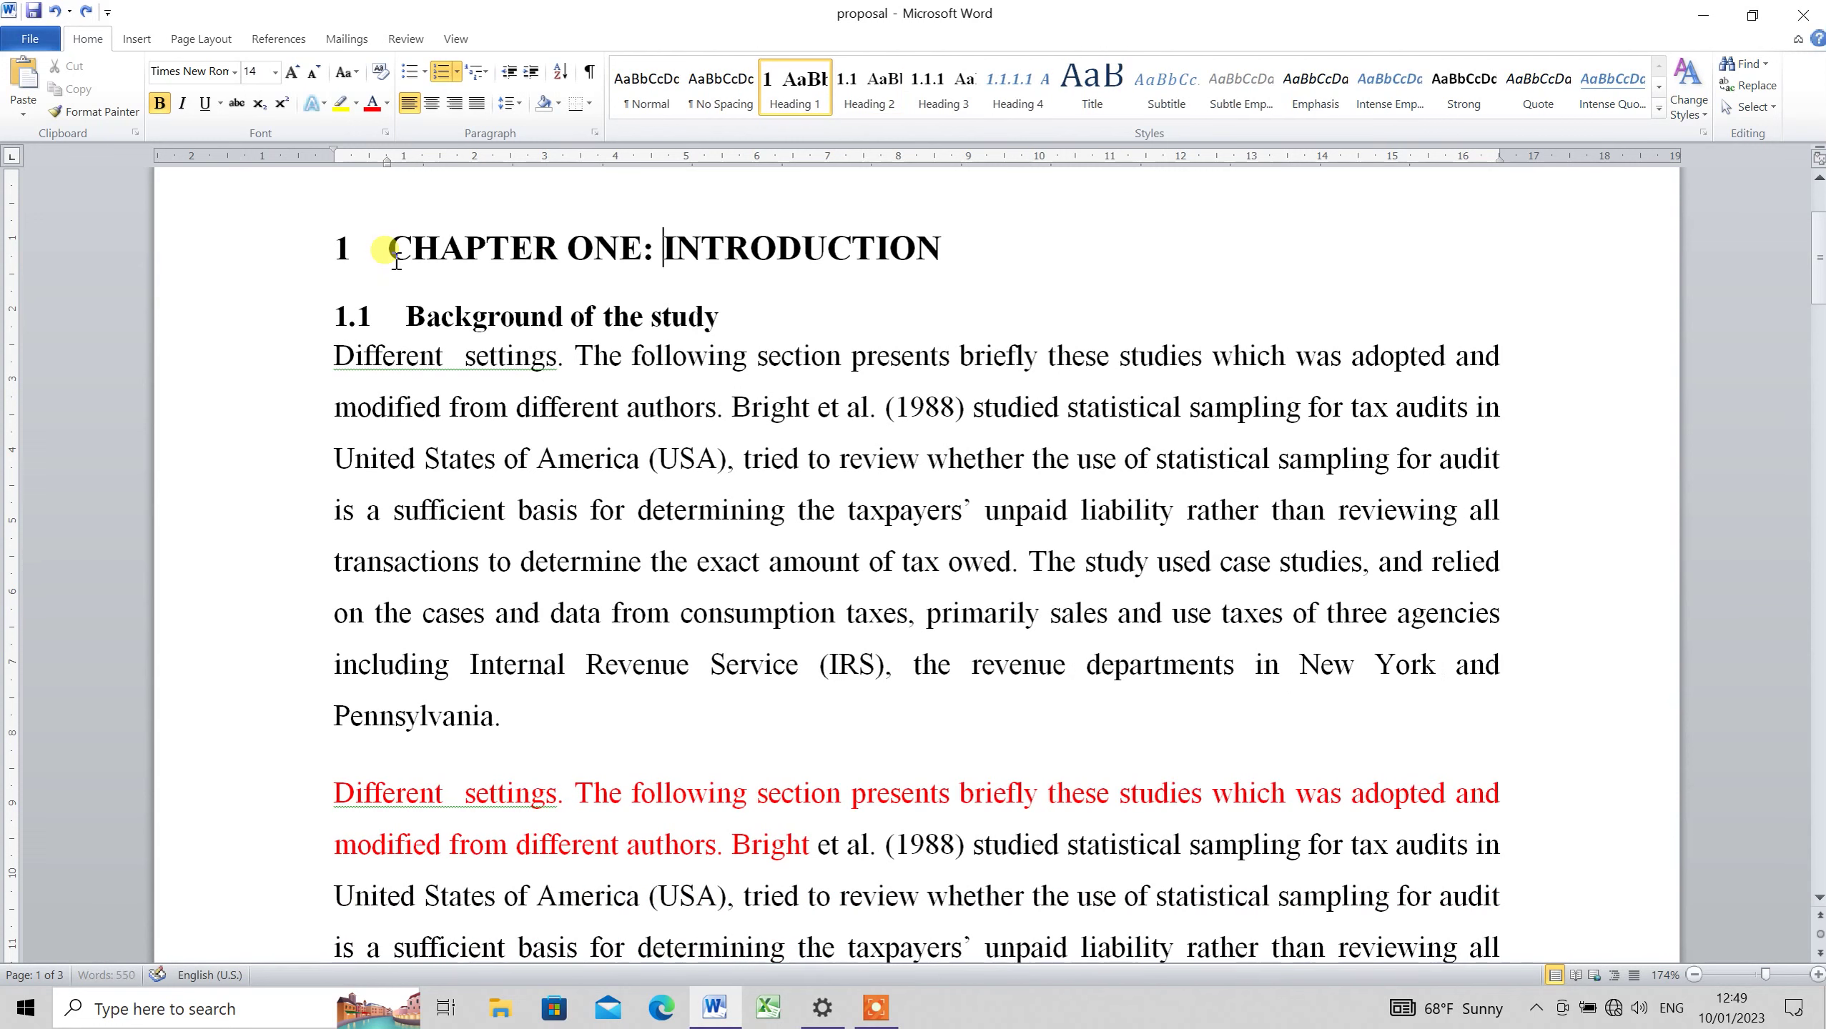
click(390, 256)
key(BackSpace)
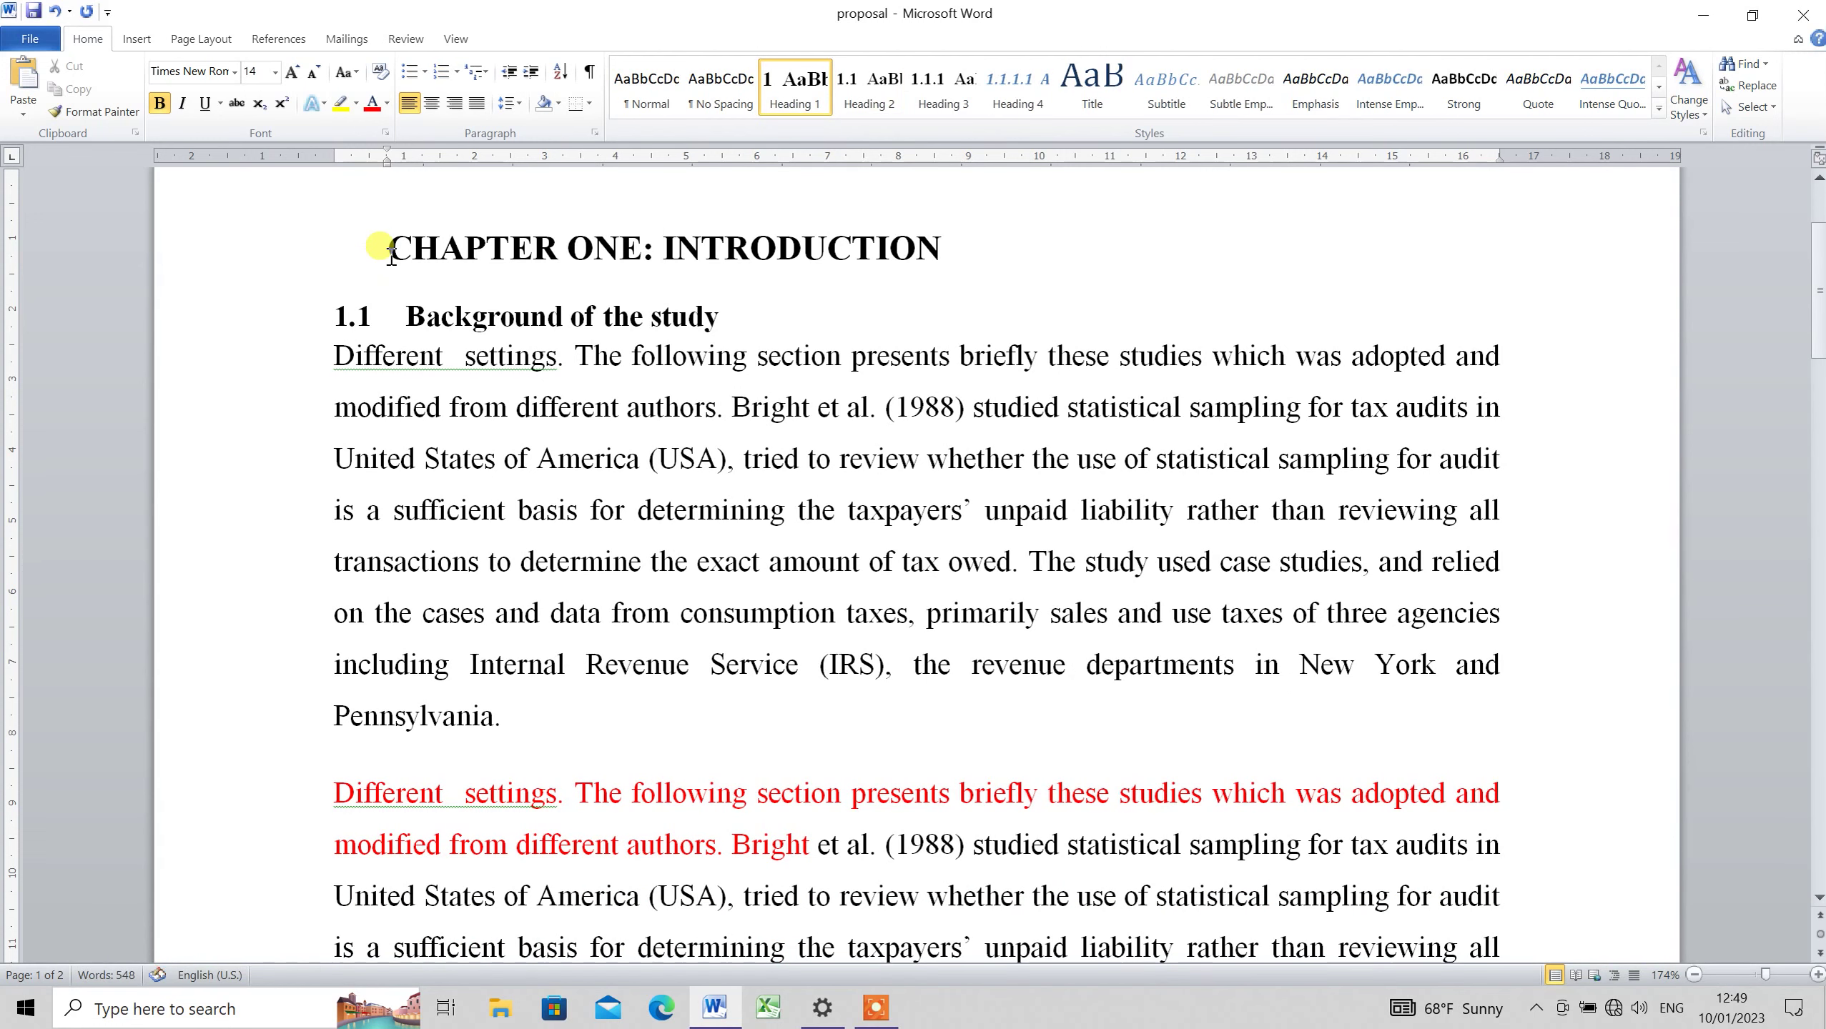
click(666, 248)
key(Return)
Try joining LITERATURE REVIEW onto the CHAPTER TWO line, then undo it
key(Down)
key(Down)
key(Down)
key(Down)
key(Down)
key(Down)
key(Down)
key(Down)
key(Down)
key(Down)
key(Down)
key(Down)
key(Down)
key(Down)
key(Down)
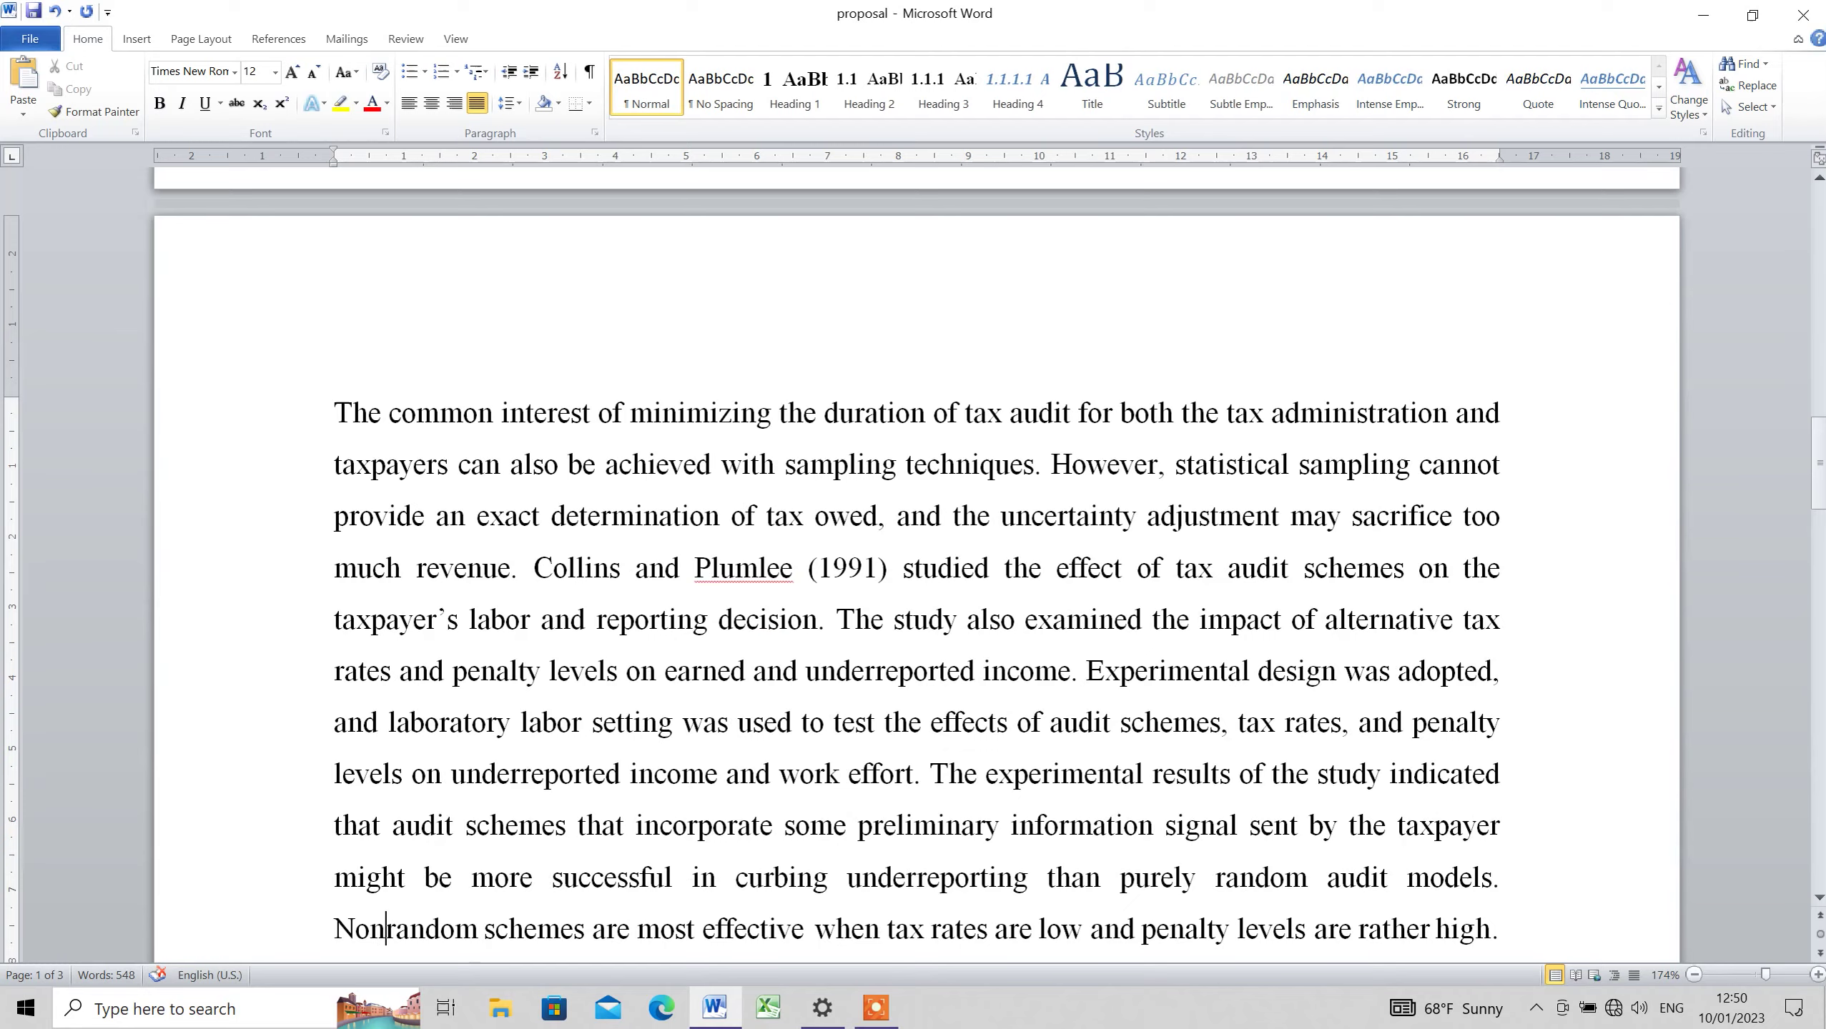
key(Down)
key(Down)
key(Down)
key(Down)
key(Down)
key(Down)
key(Up)
key(Up)
key(Up)
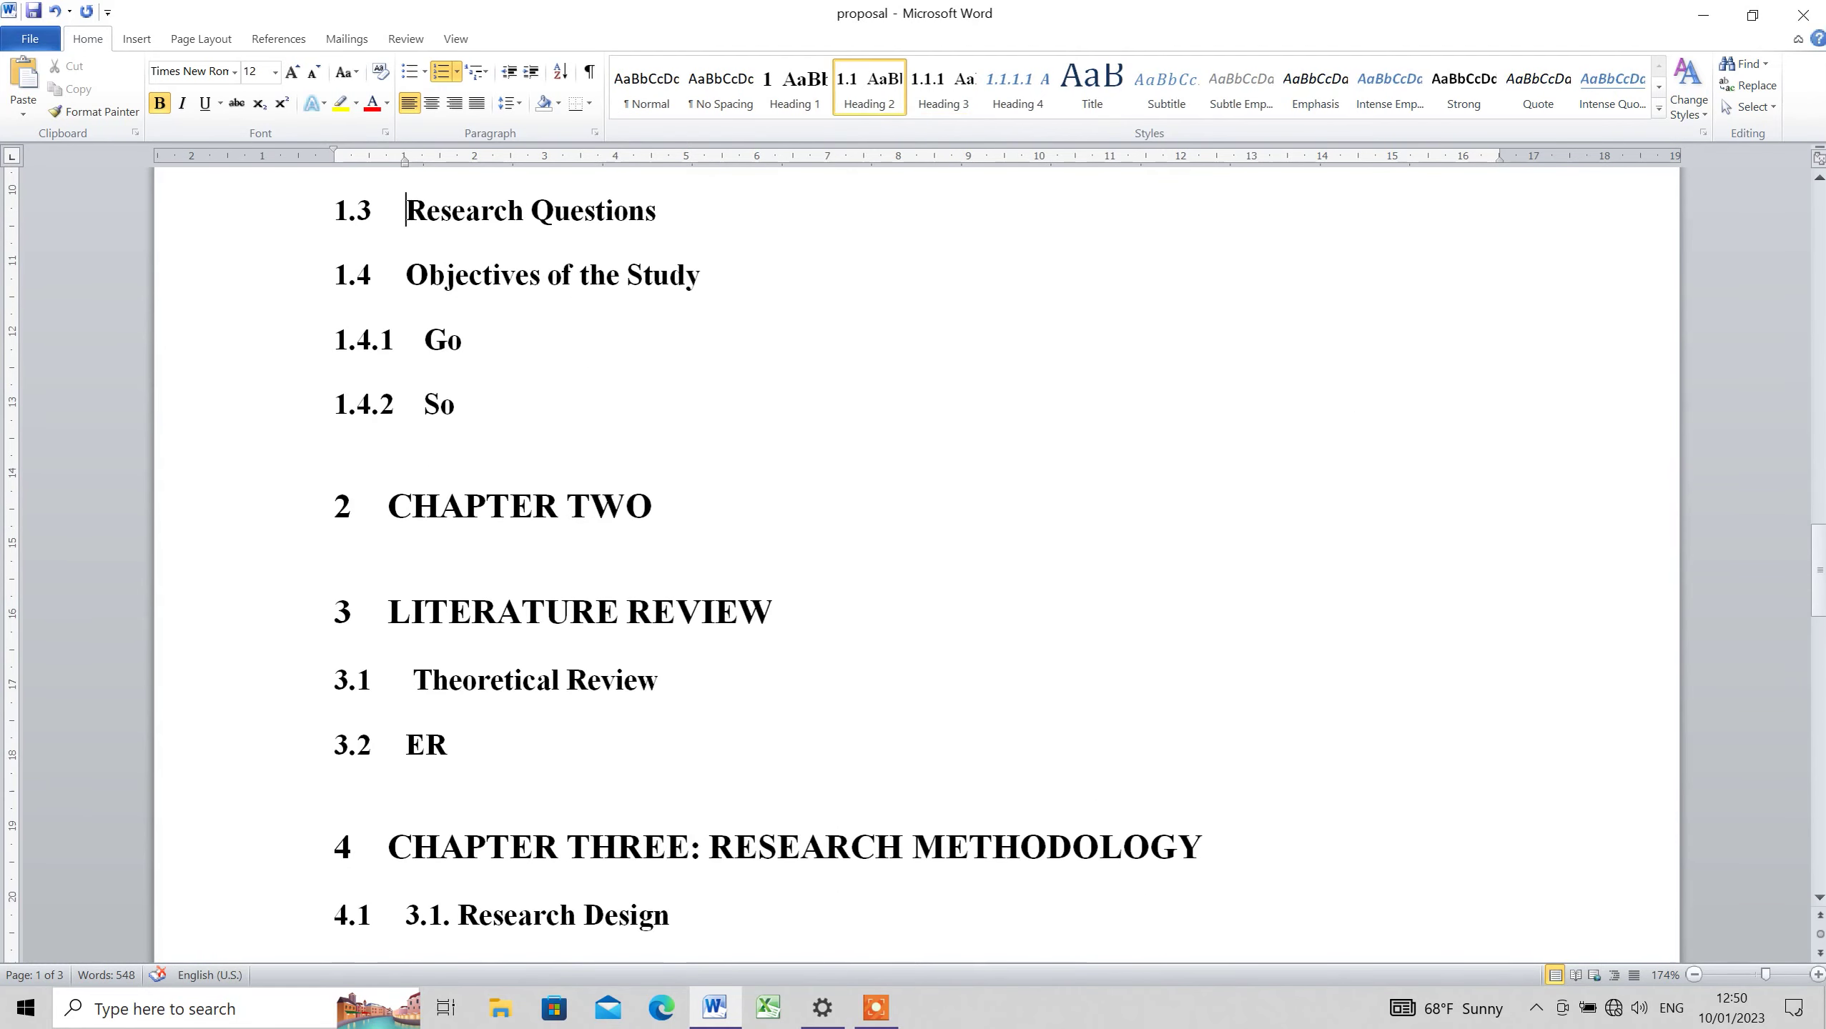
key(Up)
key(Up)
key(Up)
key(Down)
key(Down)
key(Down)
key(Down)
key(Down)
key(Down)
key(Up)
key(Up)
key(Down)
key(Down)
key(Down)
key(Up)
key(BackSpace)
key(BackSpace)
key(BackSpace)
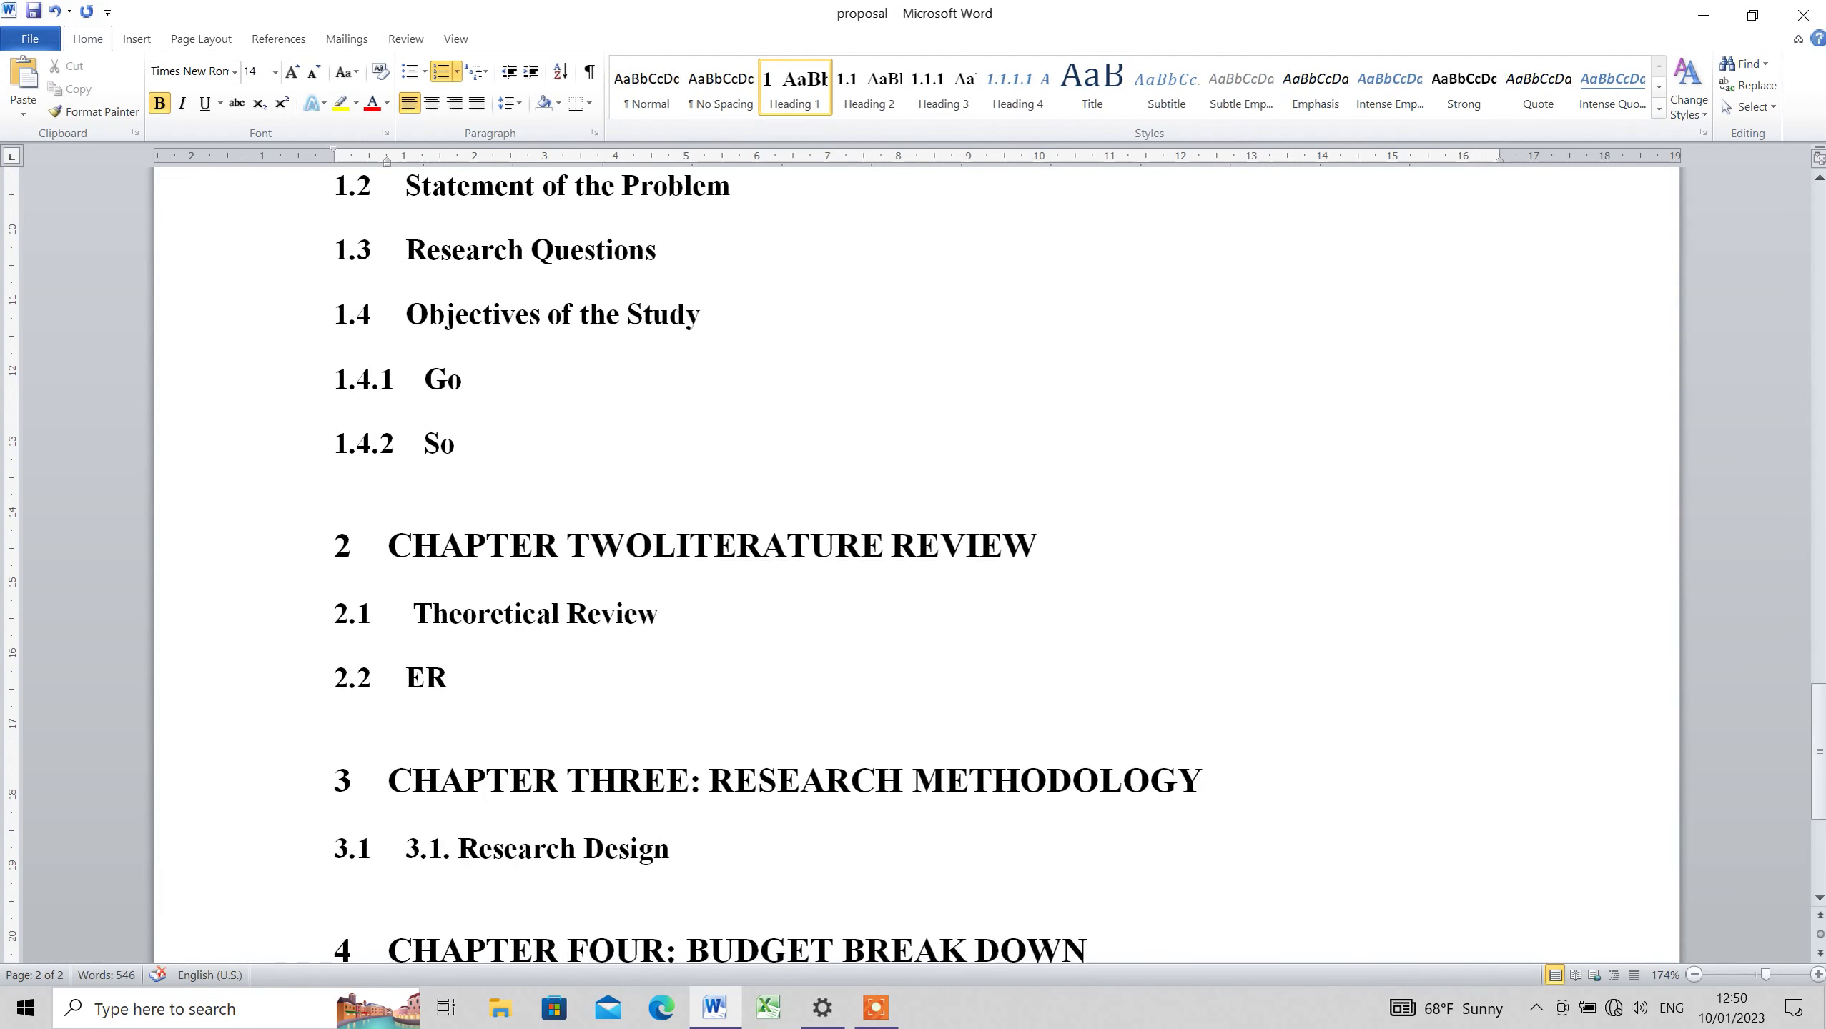
text(:)
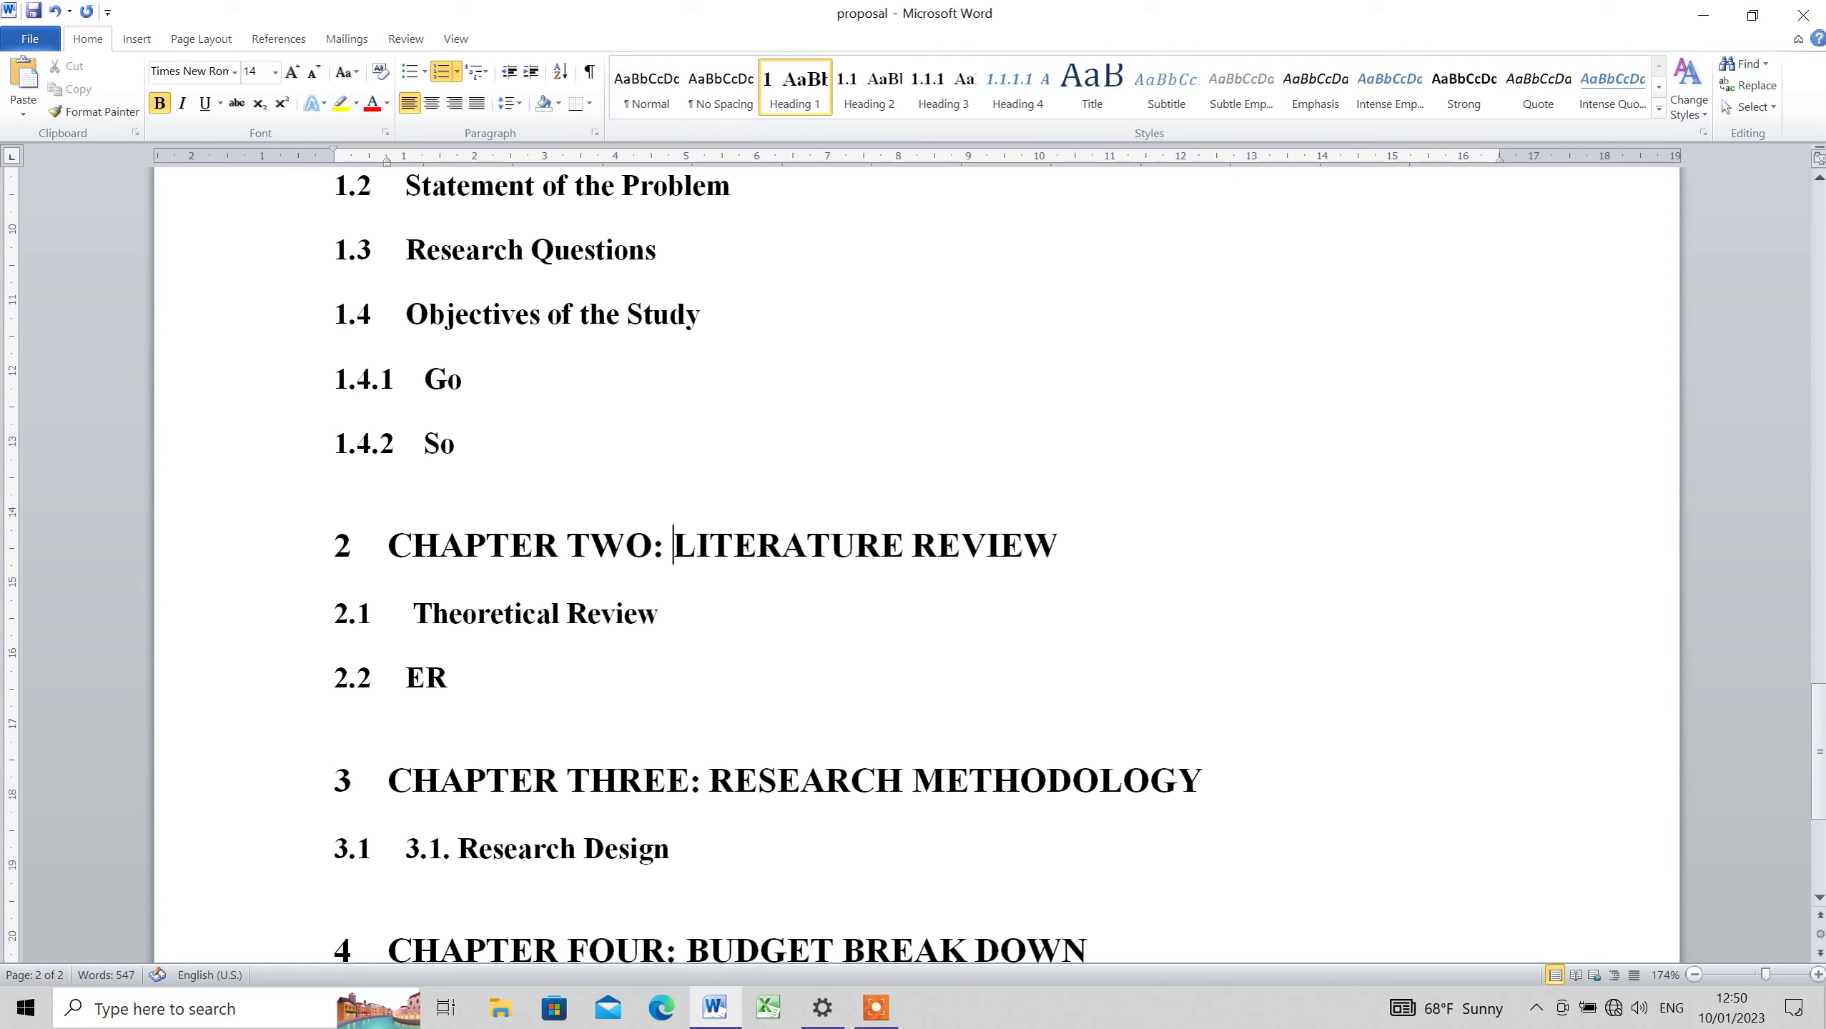
key(BackSpace)
key(BackSpace)
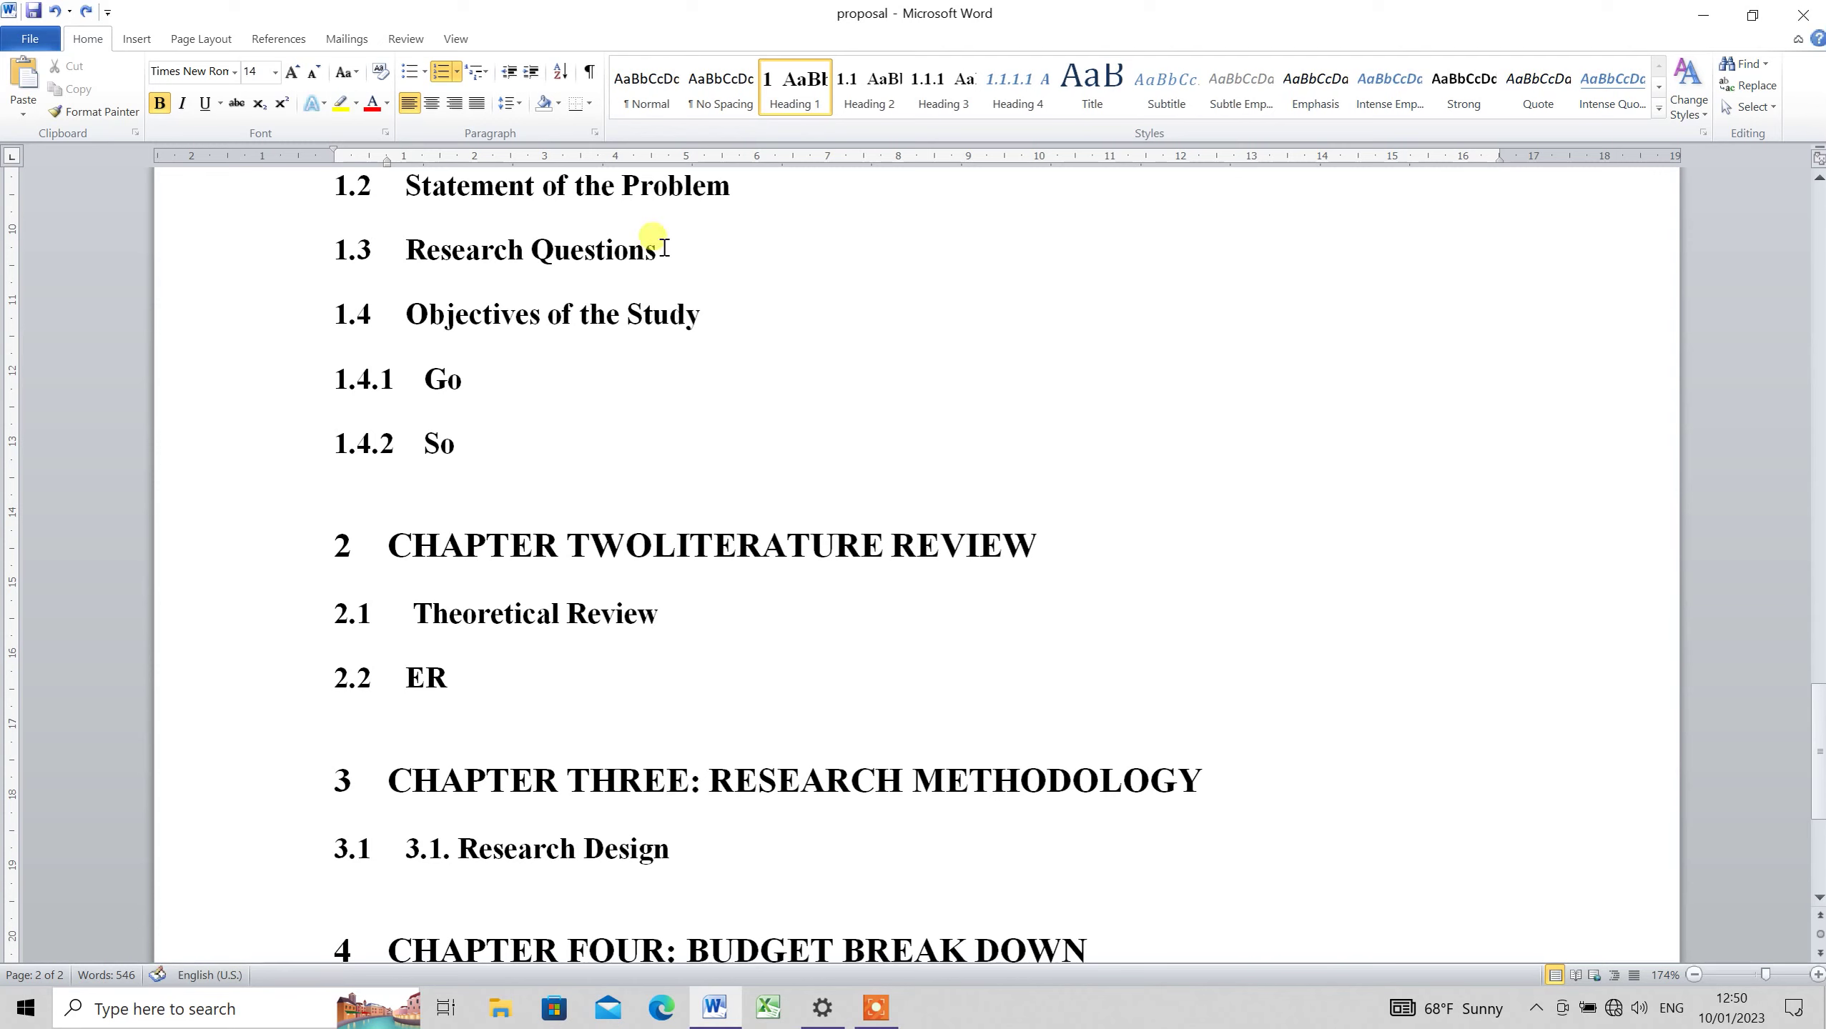
key(shift+Return)
key(Tab)
key(ctrl+z)
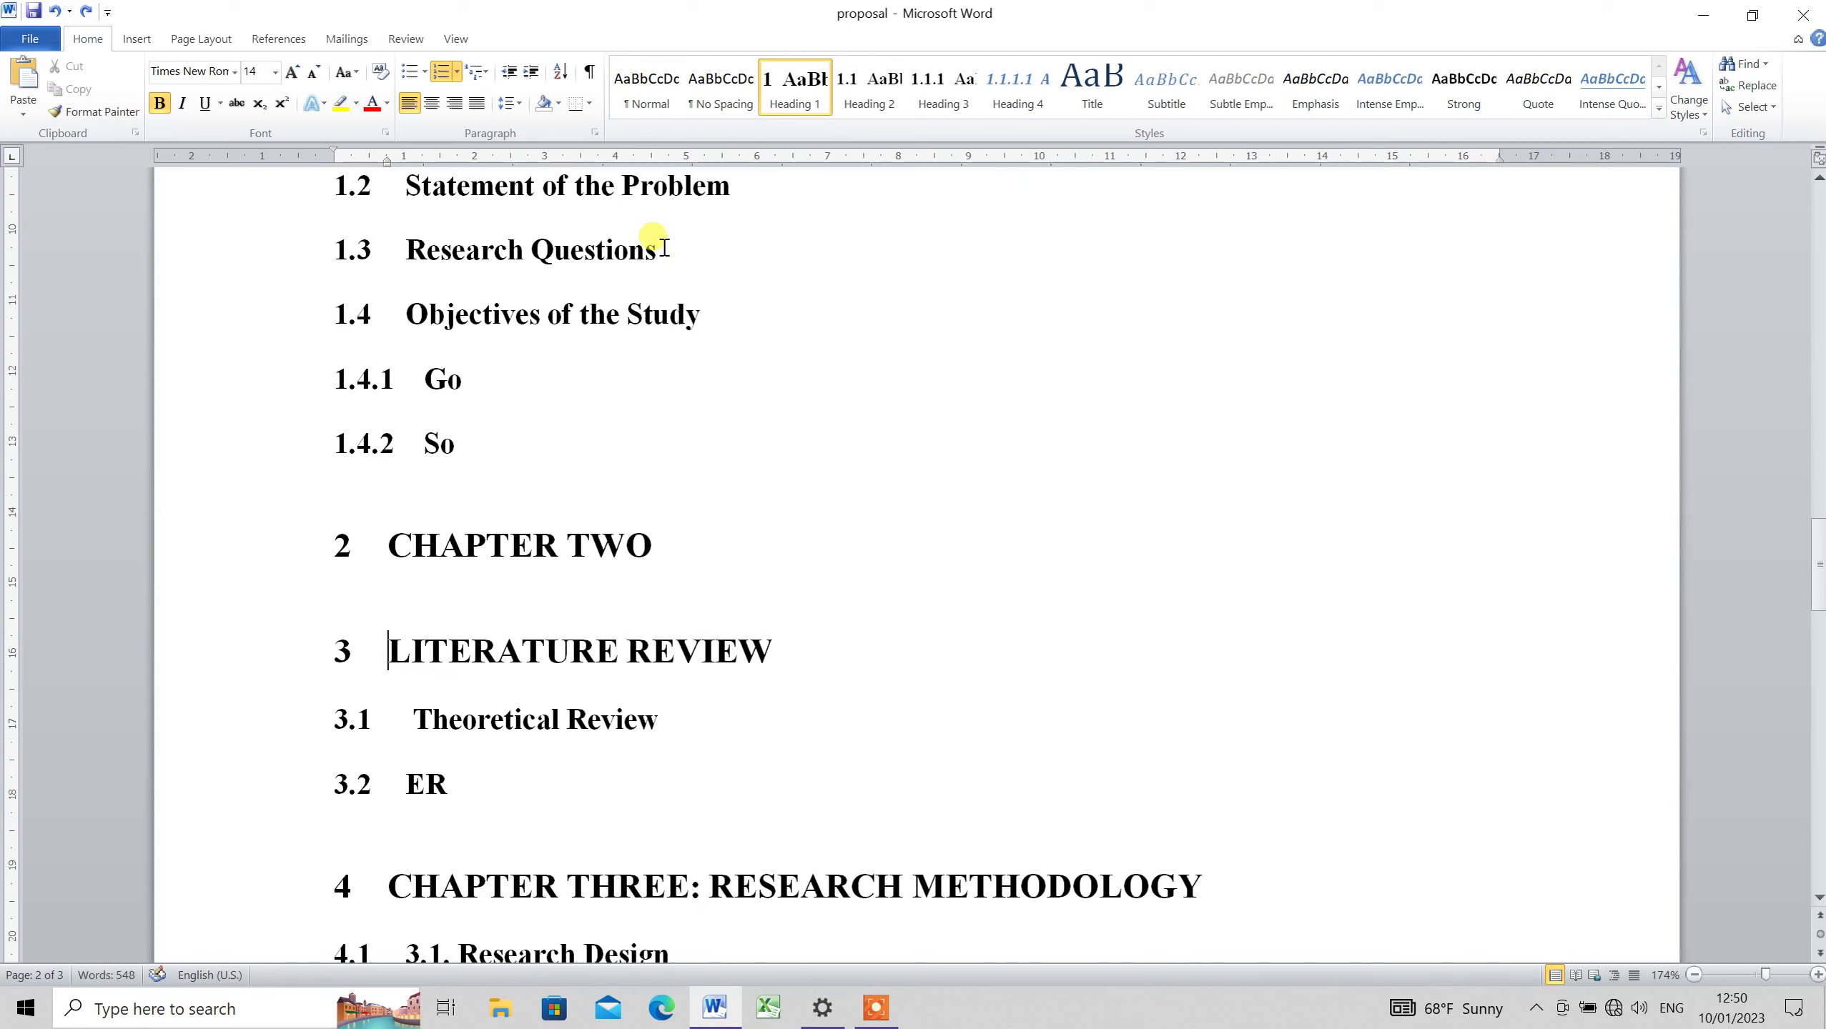
Remove the number from CHAPTER TWO and delete the typed prefix from the Budget heading
click(390, 546)
key(BackSpace)
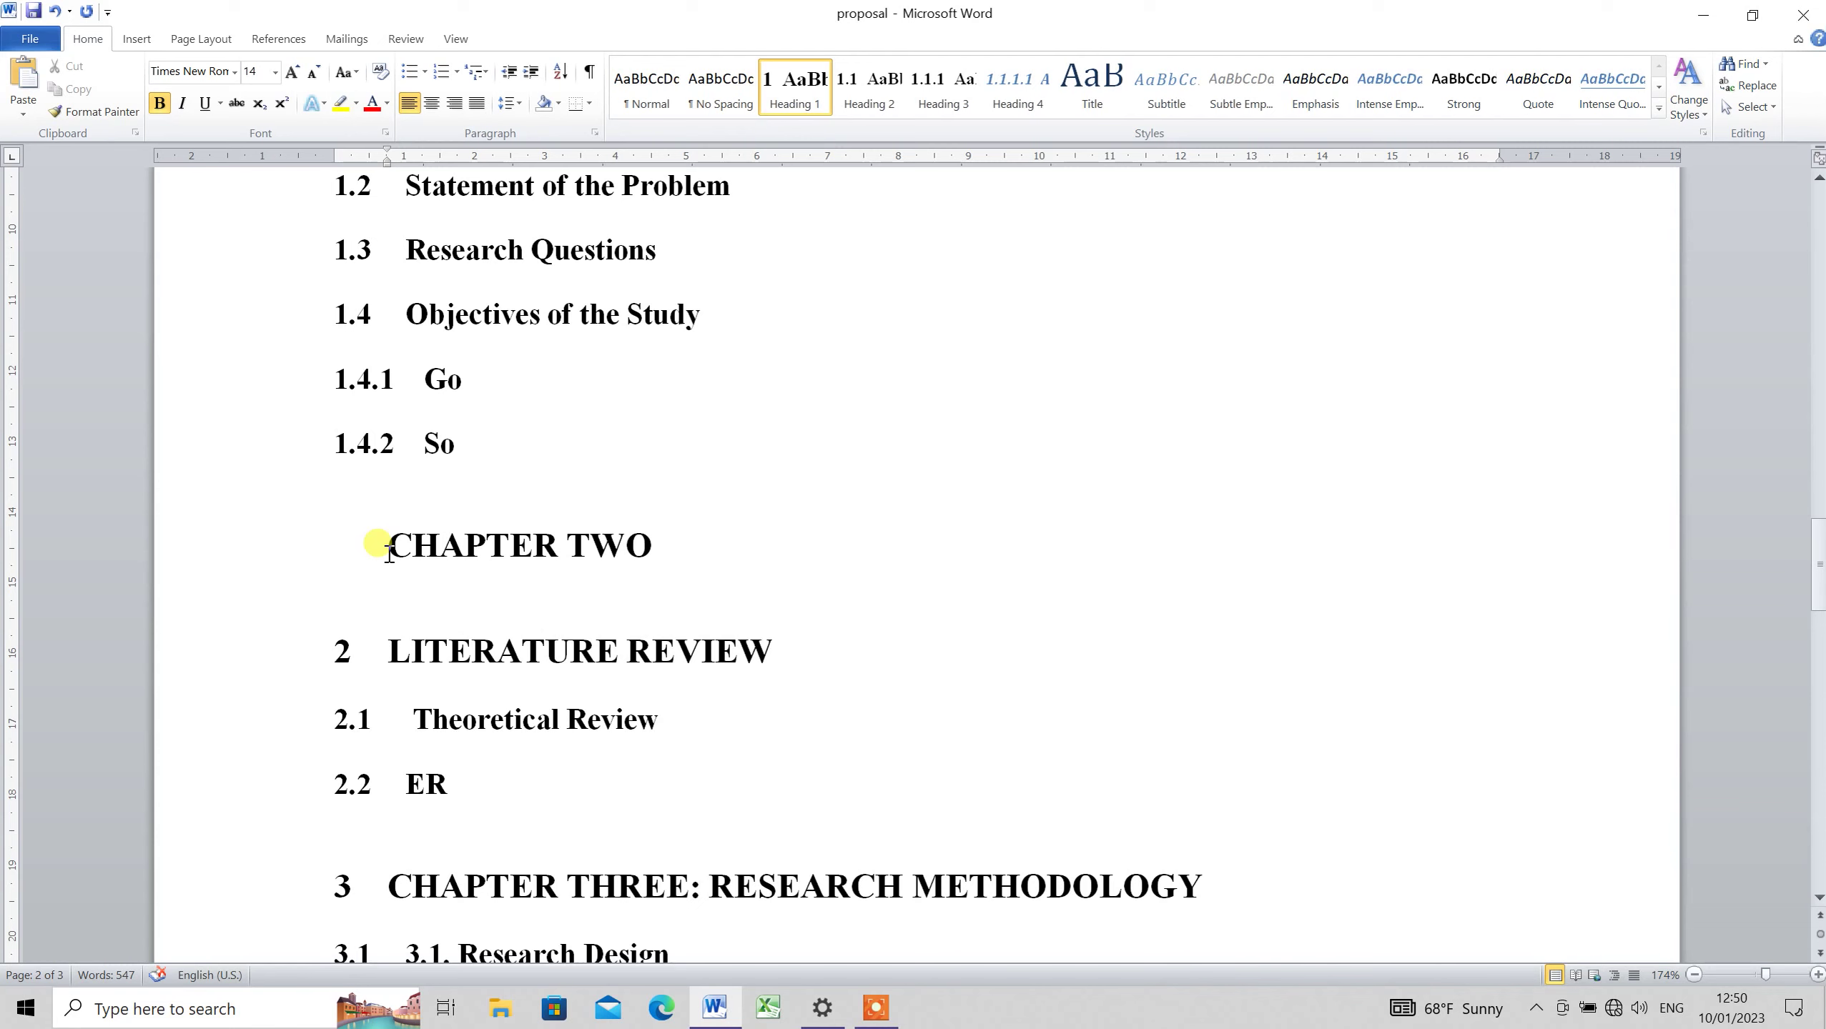
key(Down)
key(Down)
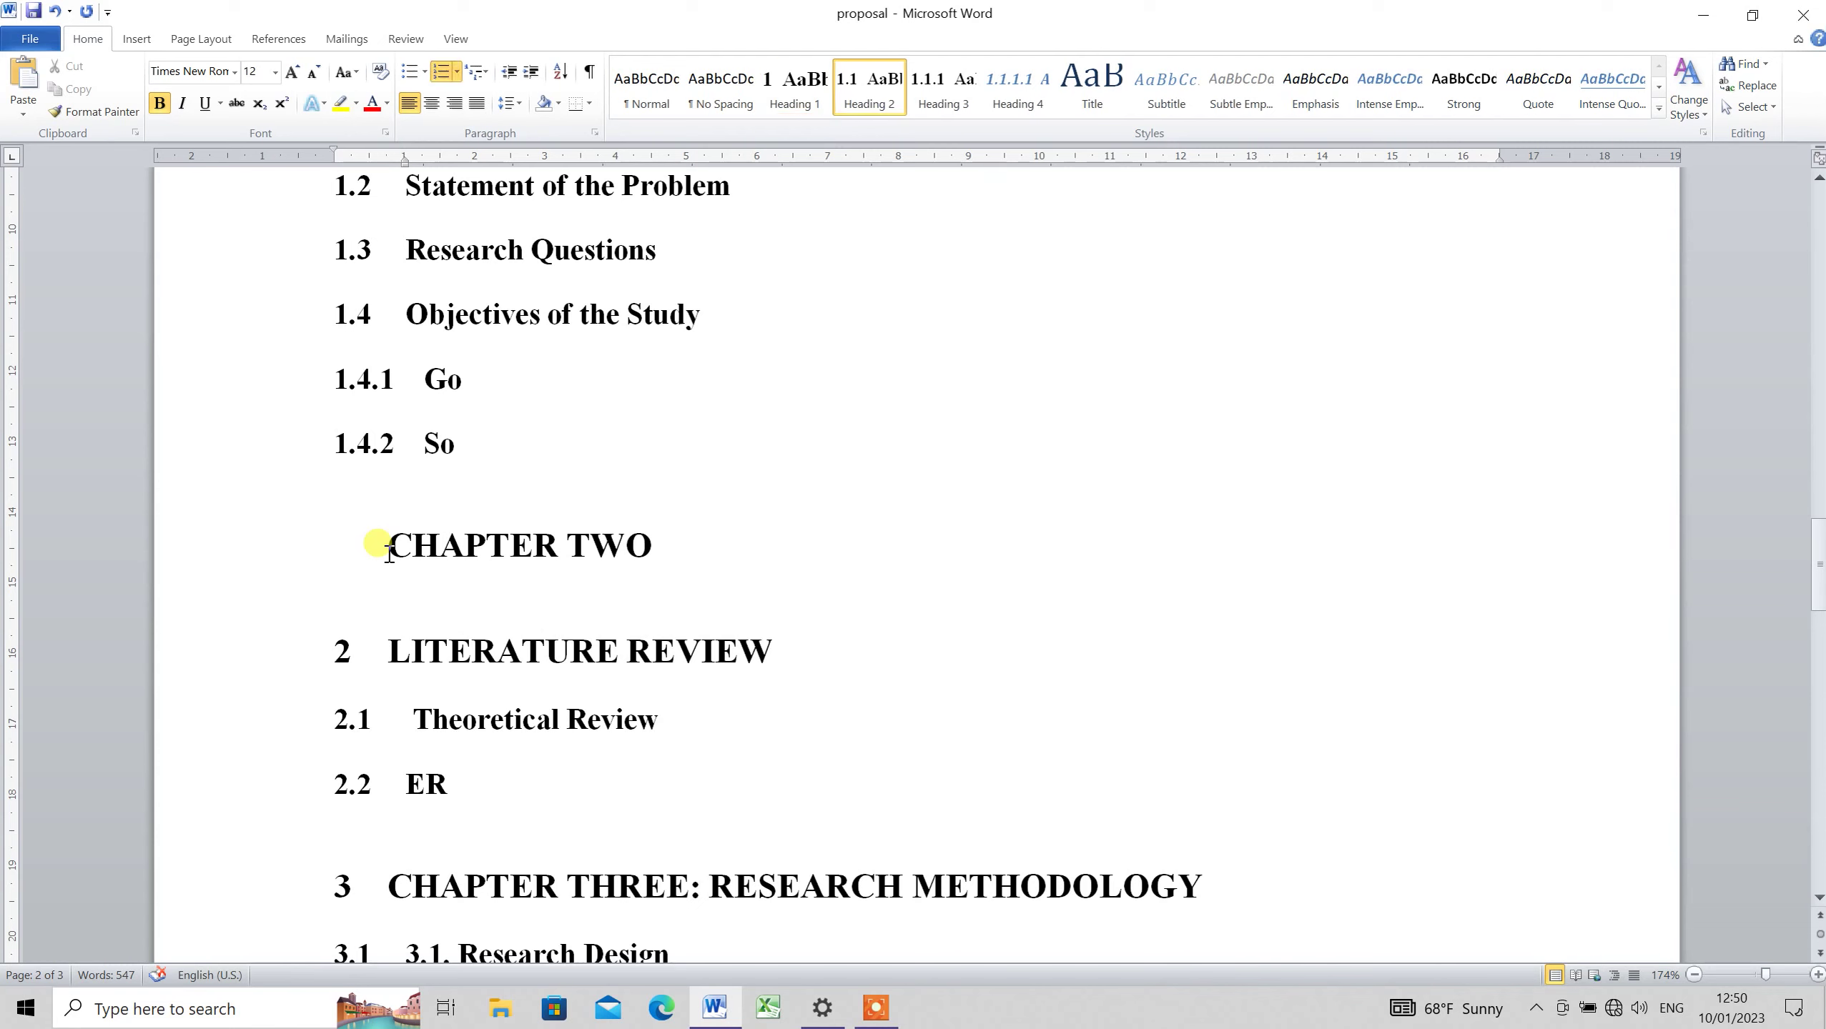
key(Down)
key(Down)
key(Down)
key(Down)
key(Down)
key(Down)
key(Down)
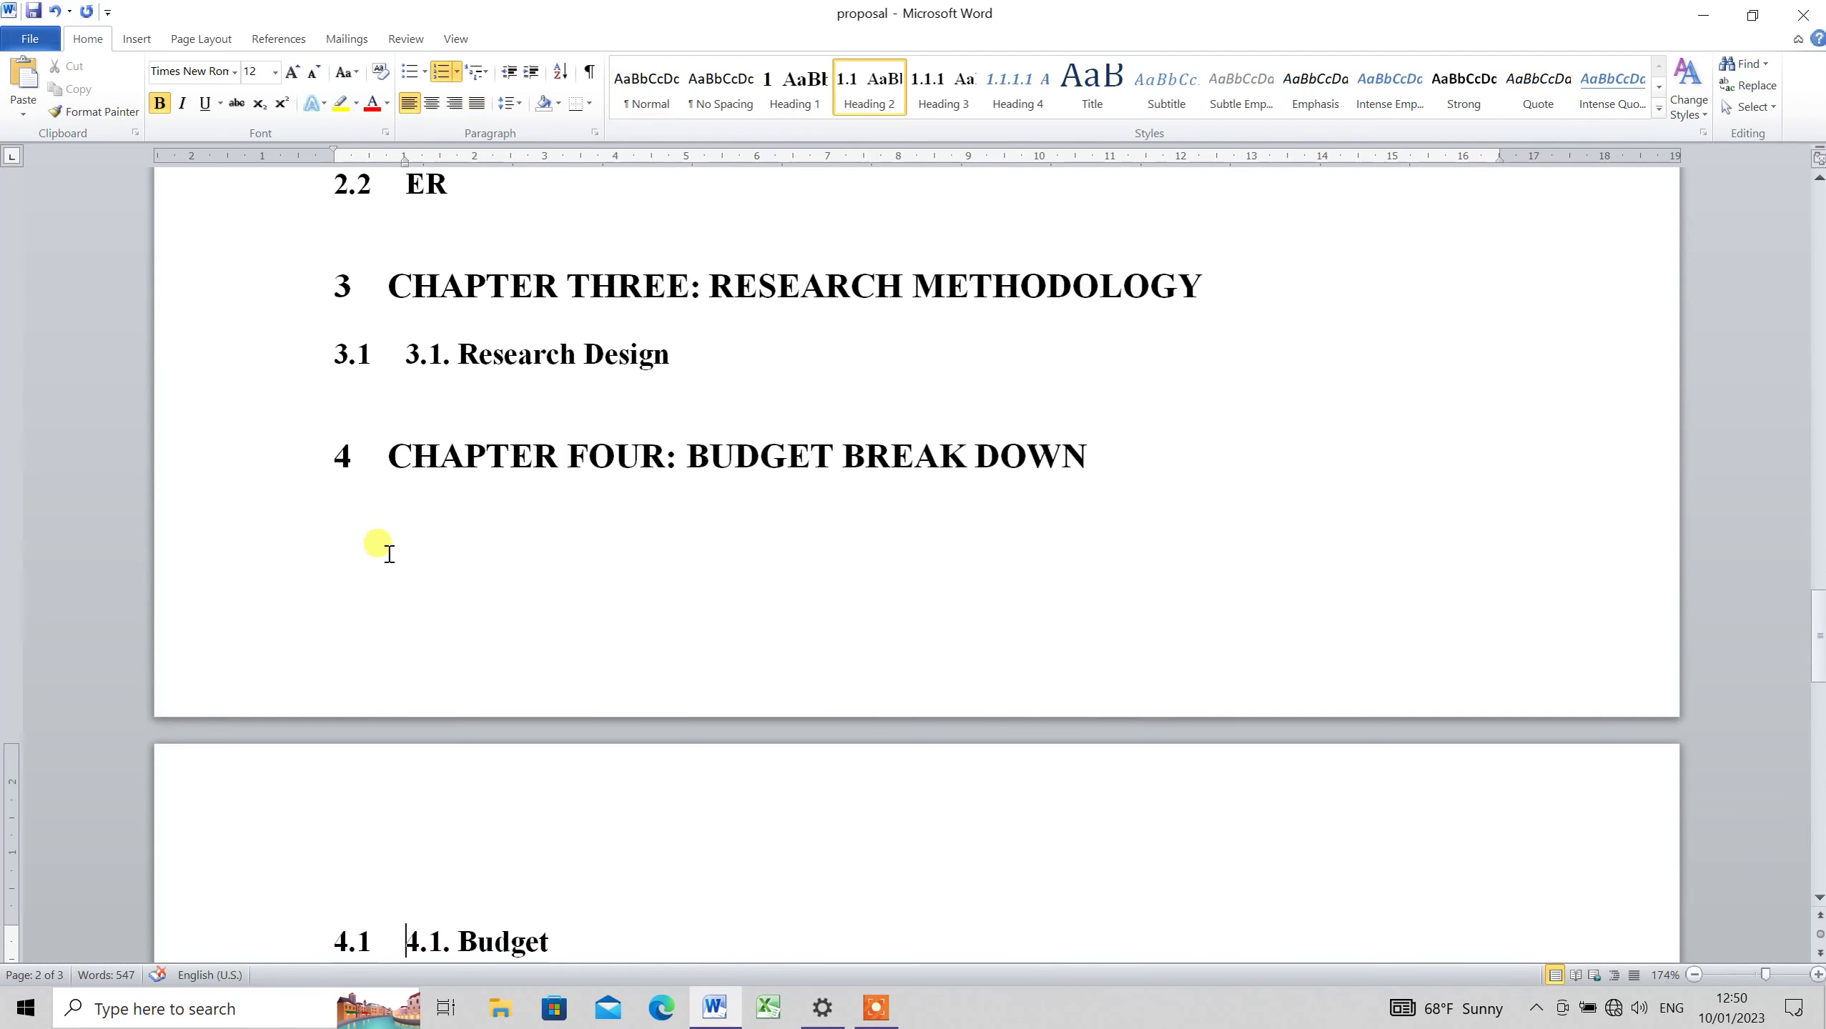
key(Down)
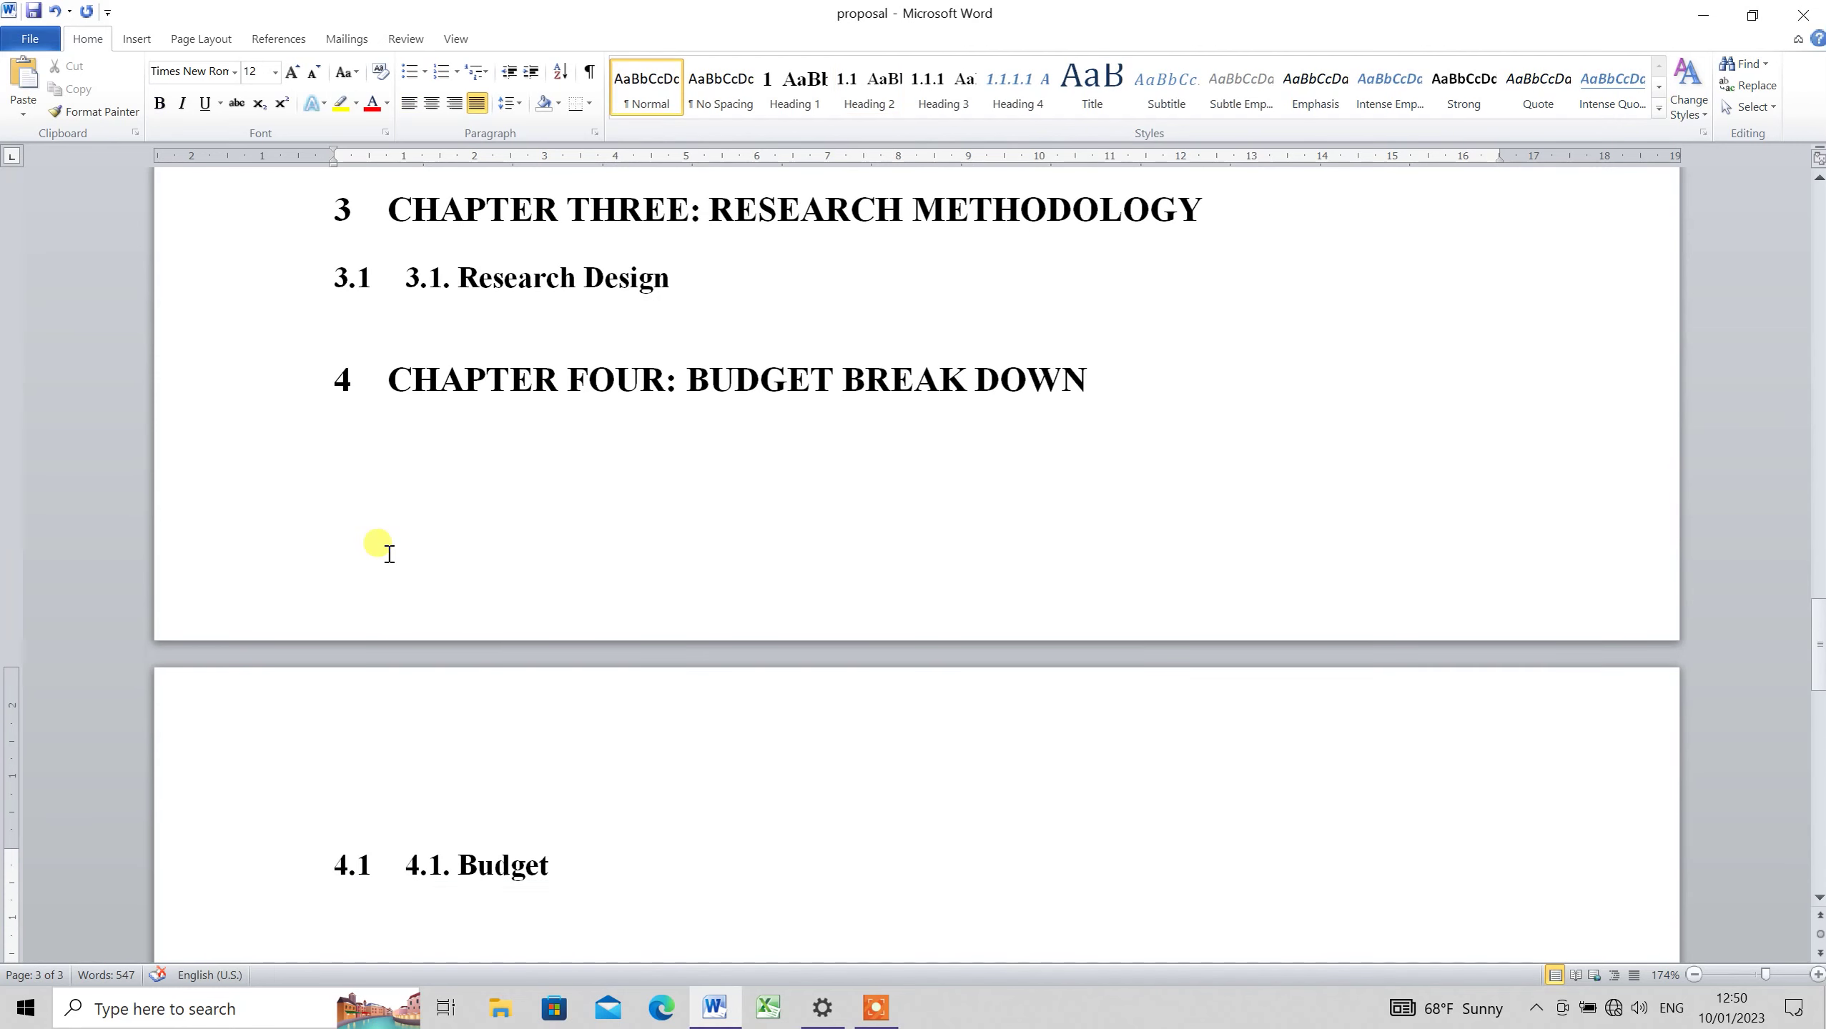
click(458, 865)
key(BackSpace)
Delete the leftover typed '4.1.' and '3.1.' prefixes from the Budget and Research Design headings
key(BackSpace)
key(BackSpace)
key(BackSpace)
key(BackSpace)
click(466, 283)
key(BackSpace)
key(BackSpace)
key(BackSpace)
key(BackSpace)
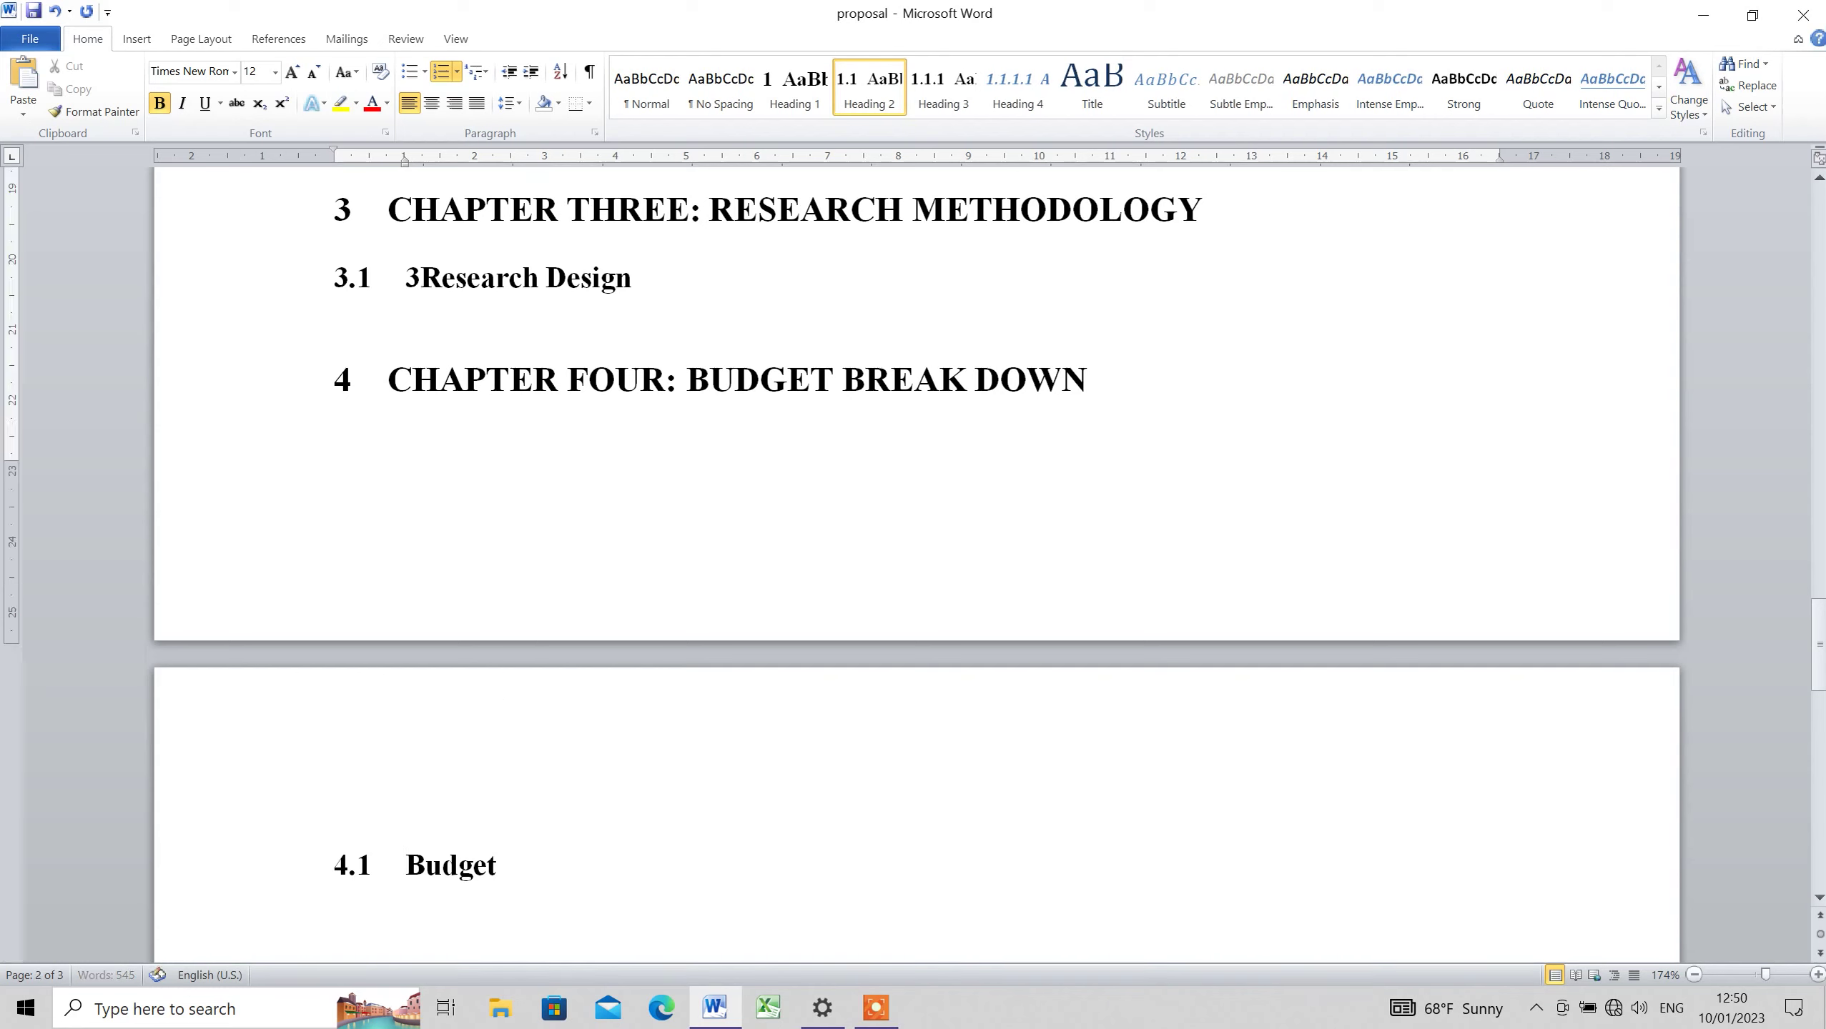
key(BackSpace)
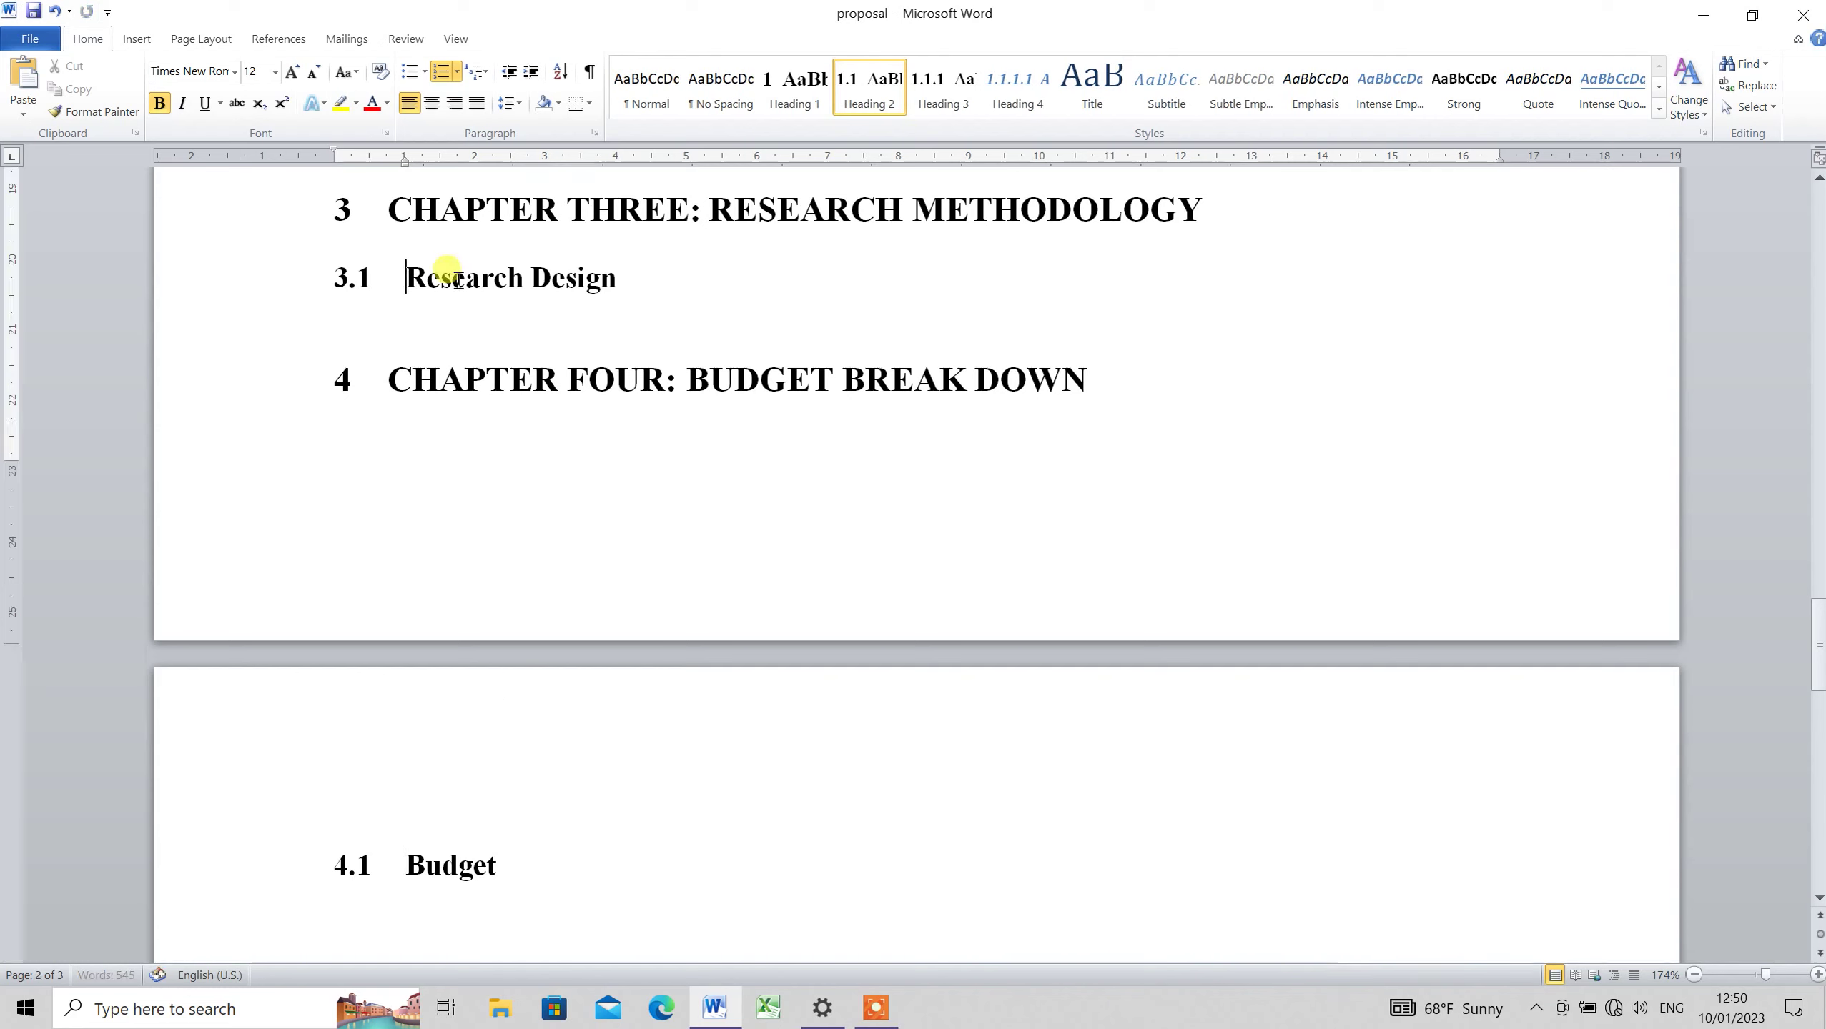
key(Down)
key(Down)
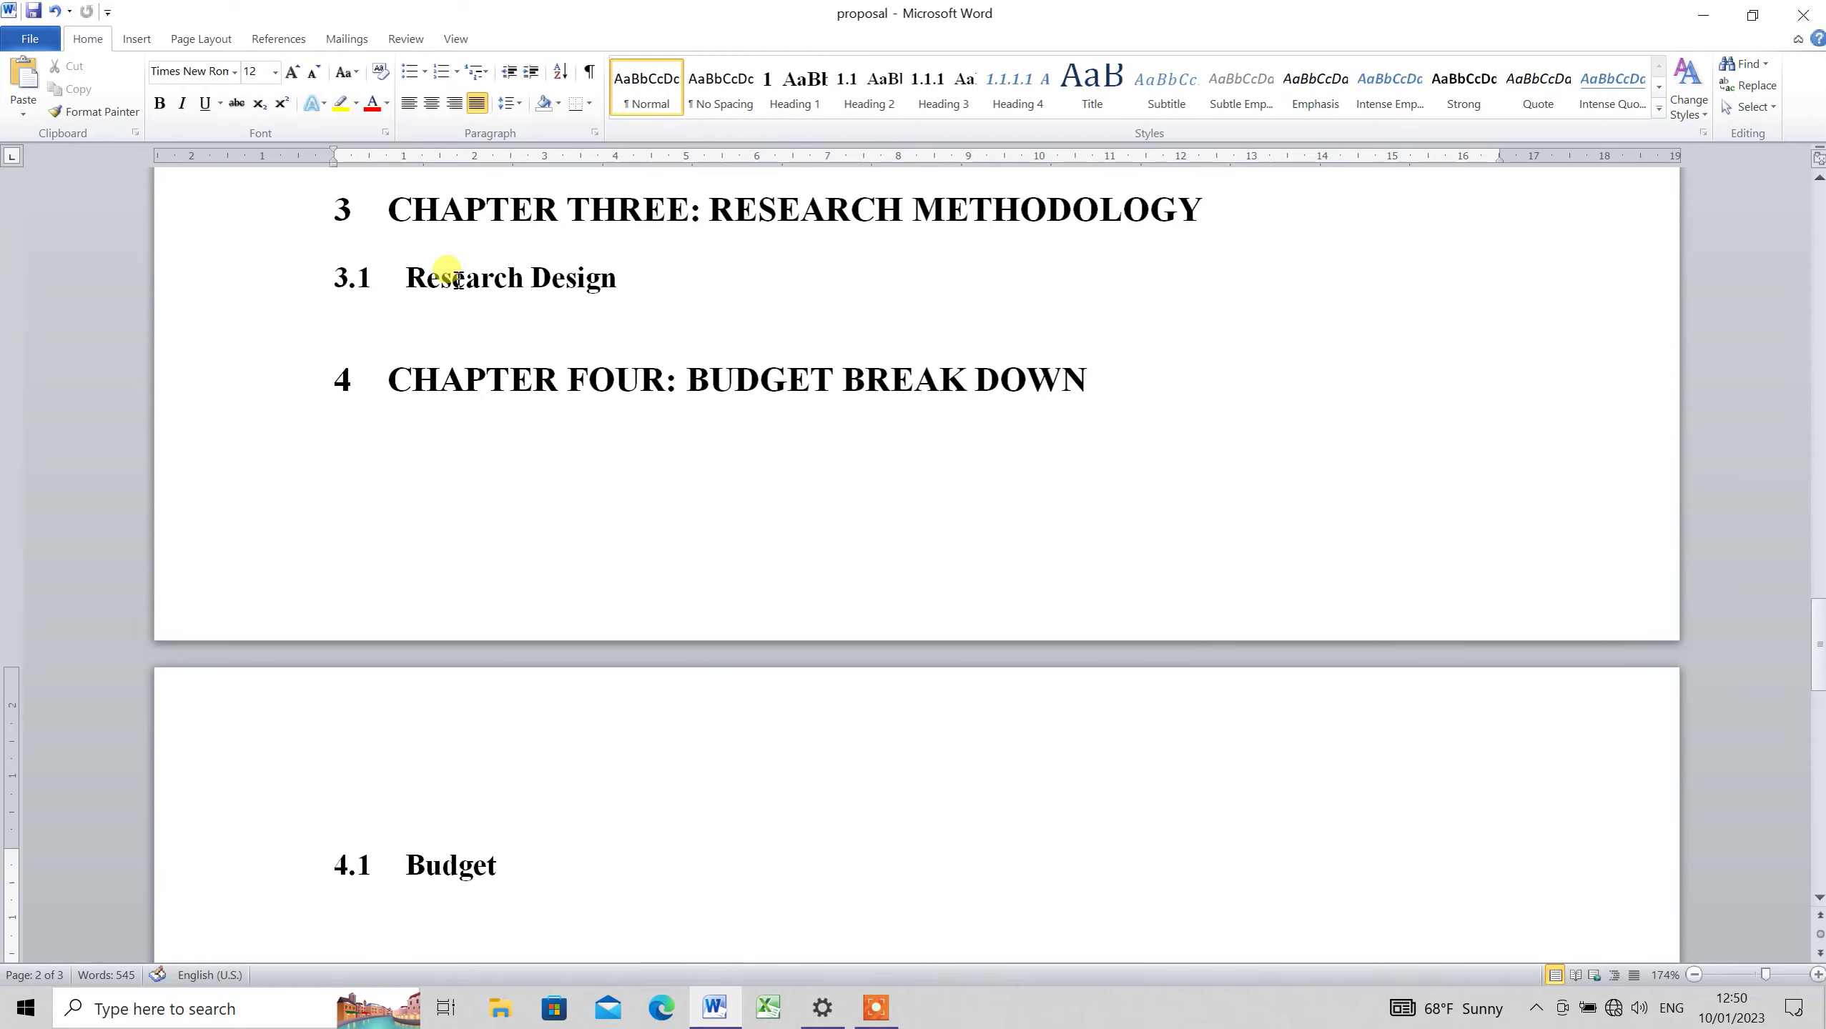
key(Up)
key(Up)
key(Up)
key(Up)
key(Up)
key(Up)
key(Up)
key(Up)
key(Up)
key(Up)
key(Up)
key(Up)
key(Up)
key(Up)
key(Up)
key(Up)
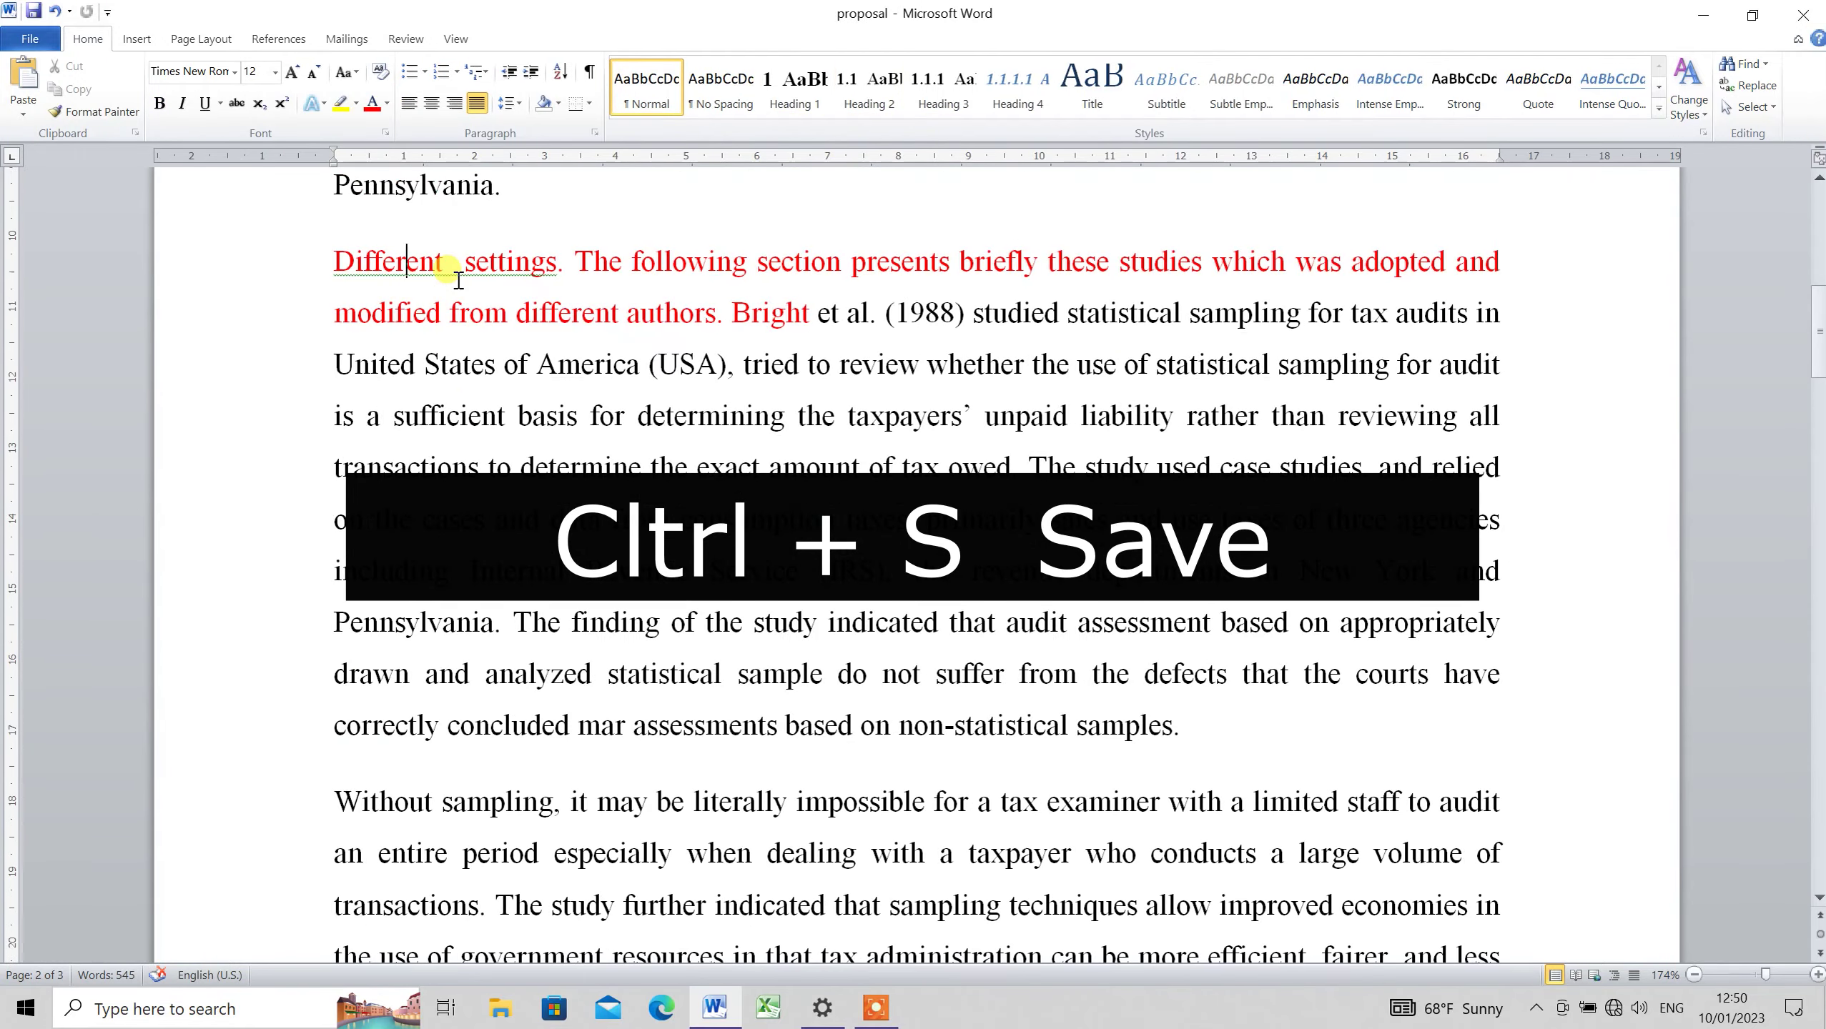
key(Up)
key(Up)
key(Up)
key(Up)
key(Up)
key(Up)
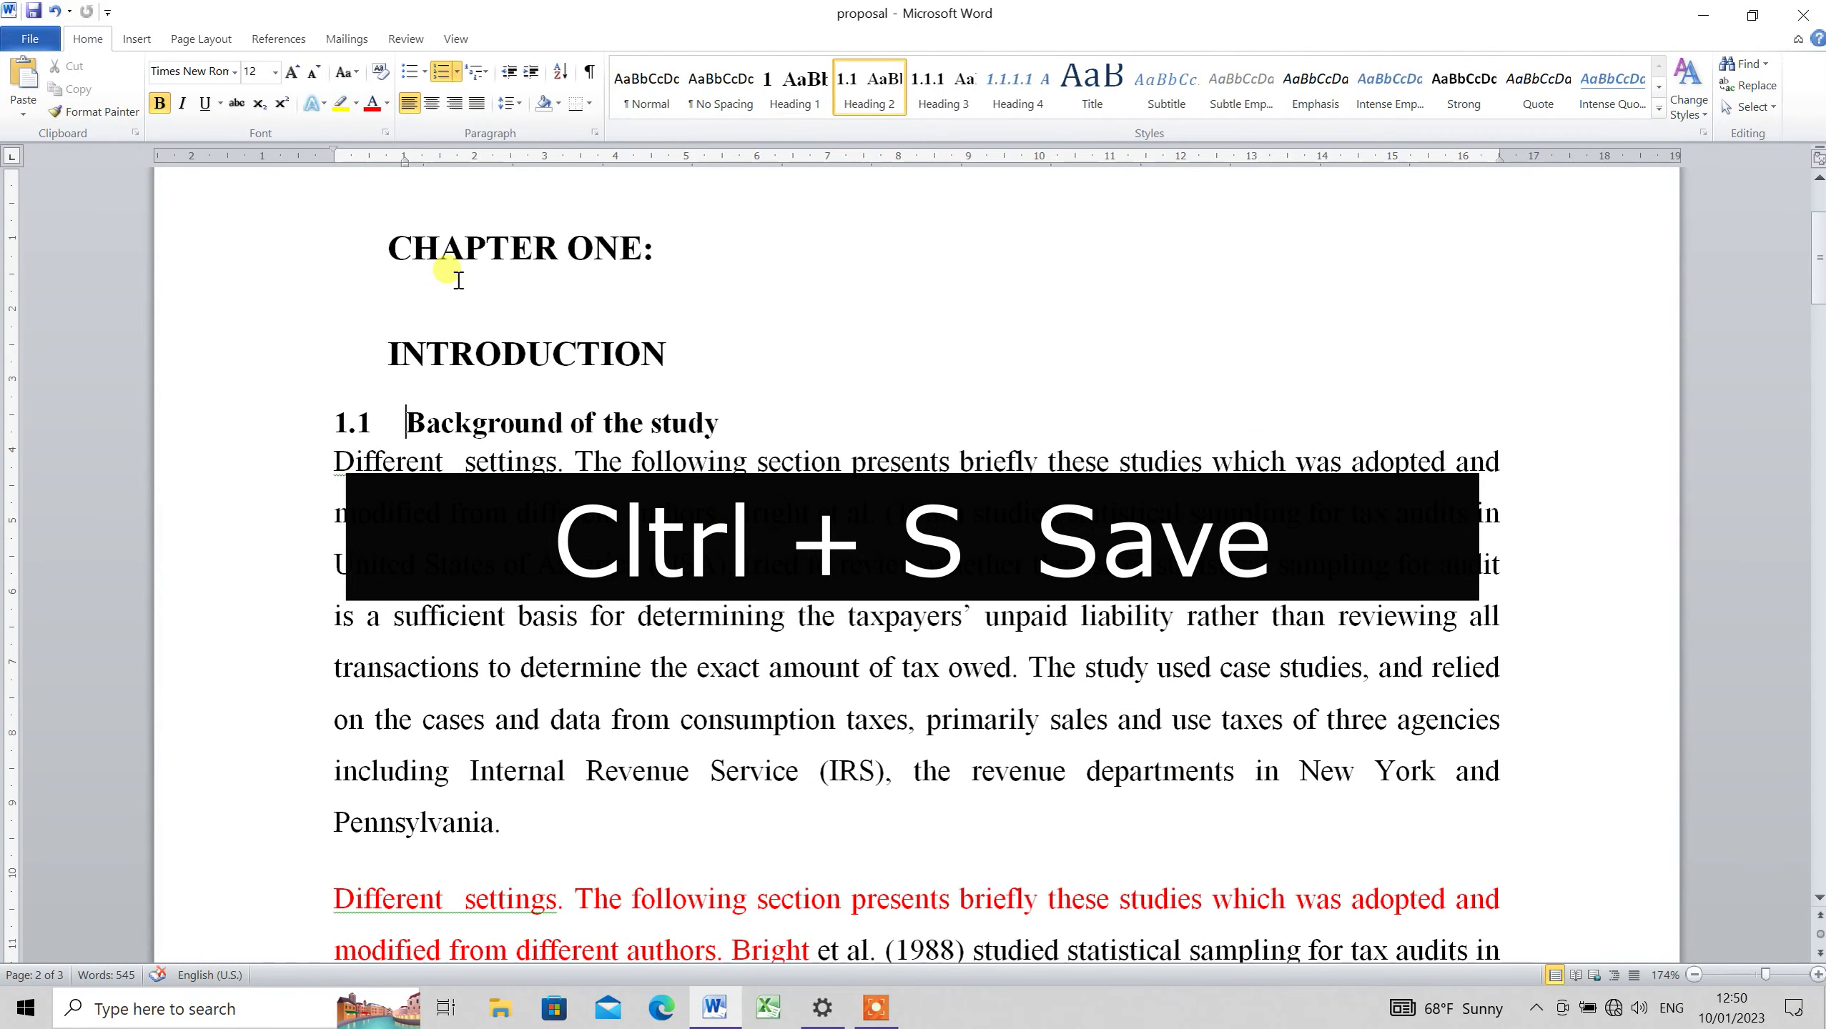
key(Left)
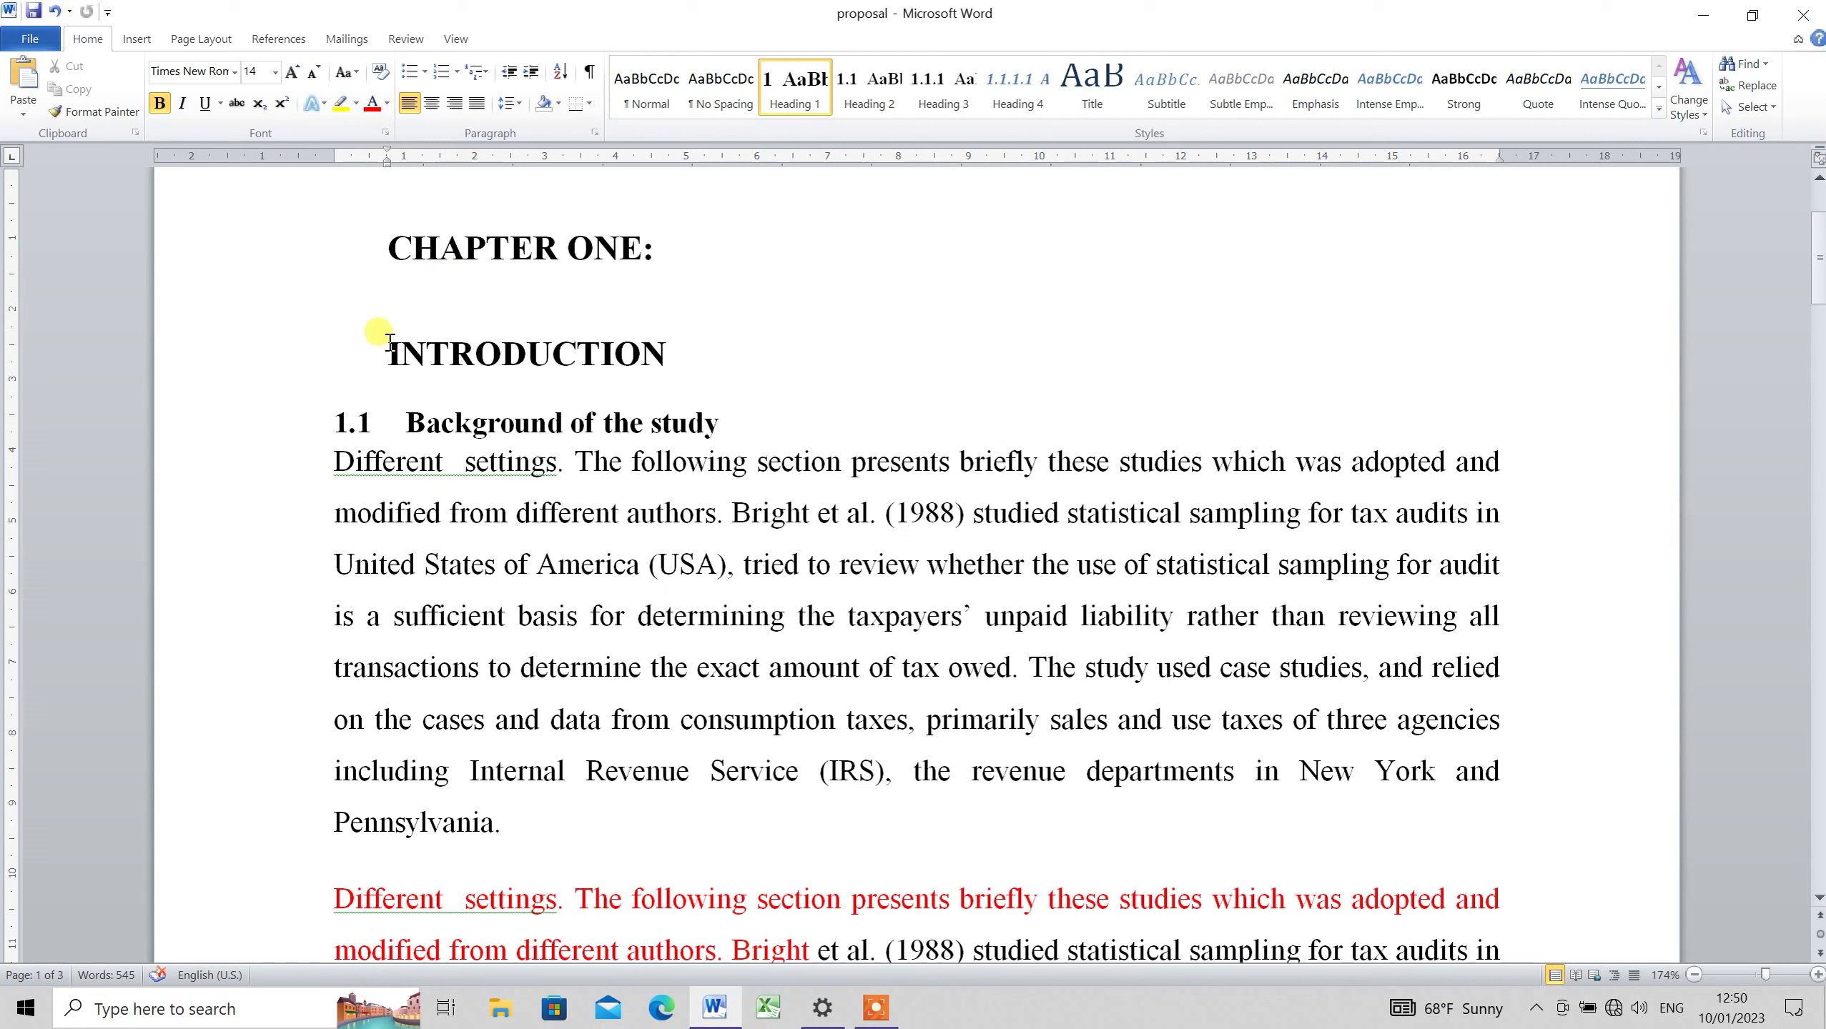
click(403, 419)
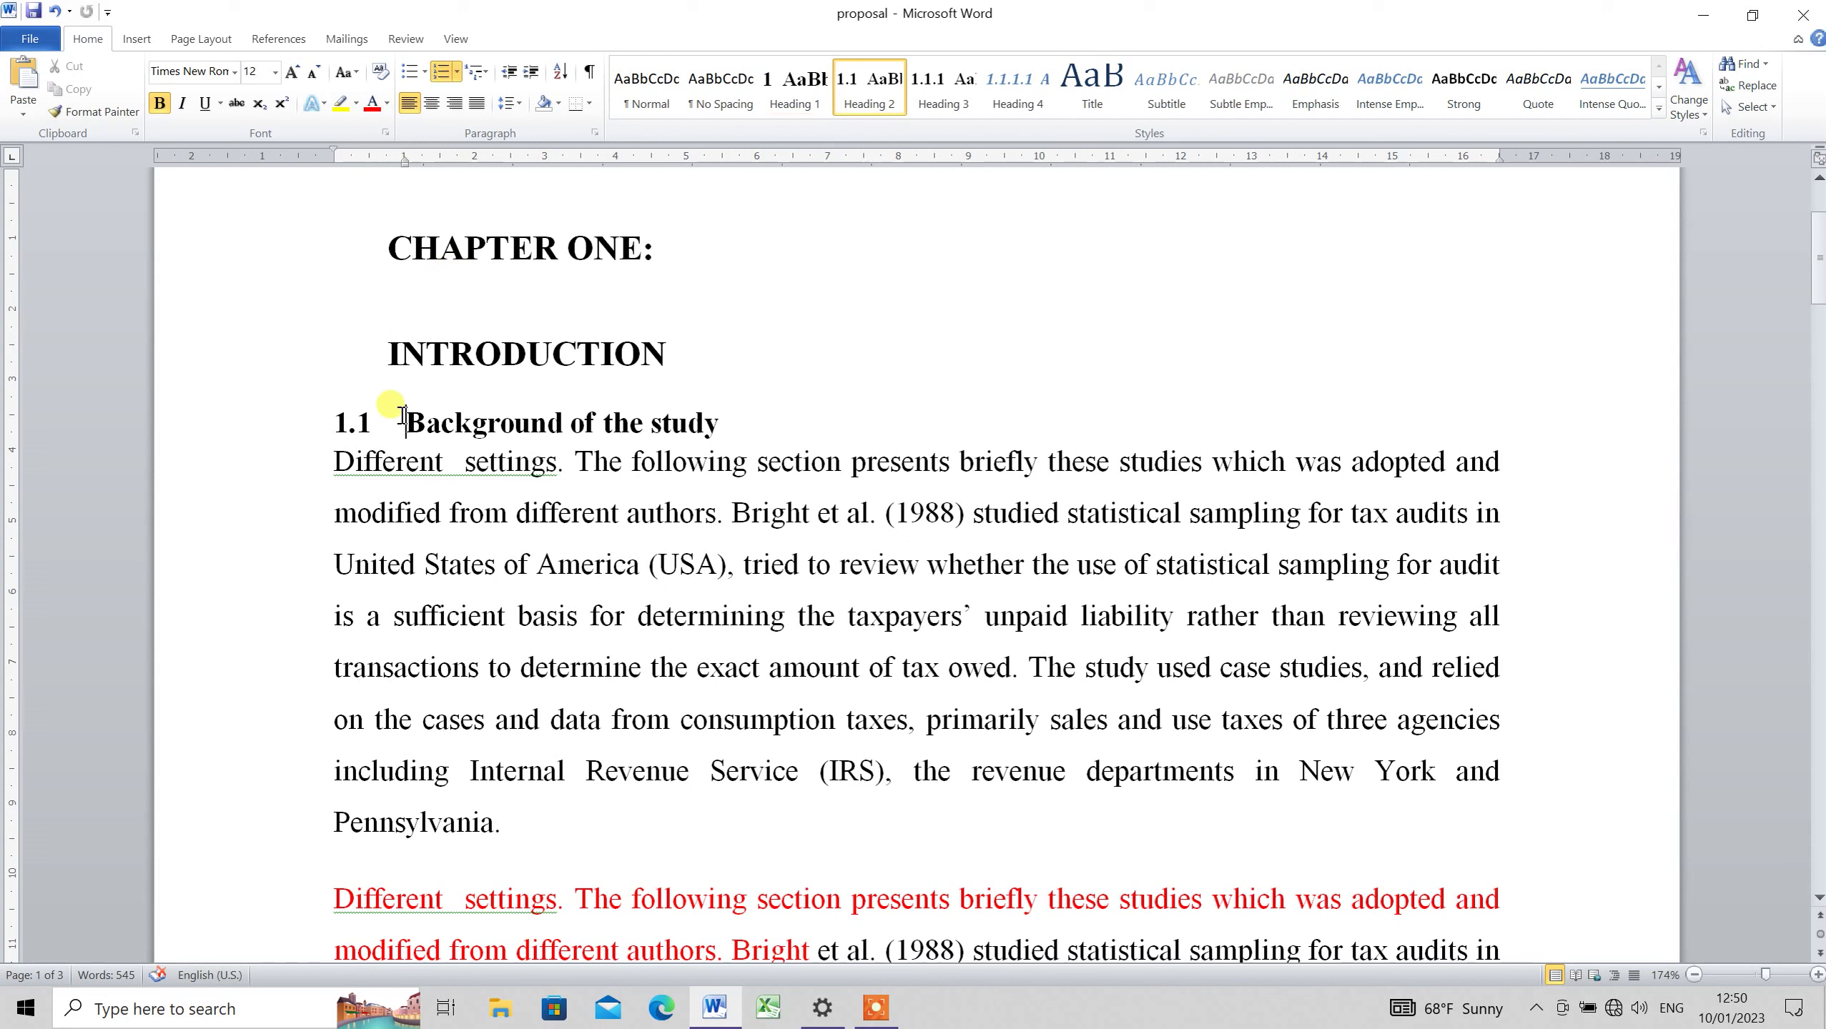
key(Down)
key(Down)
key(Down)
key(Down)
key(Down)
key(Down)
key(Down)
key(Down)
key(Down)
key(Down)
key(Down)
key(Down)
key(Up)
key(Up)
key(Up)
key(Up)
key(Up)
key(Up)
key(Up)
click(387, 611)
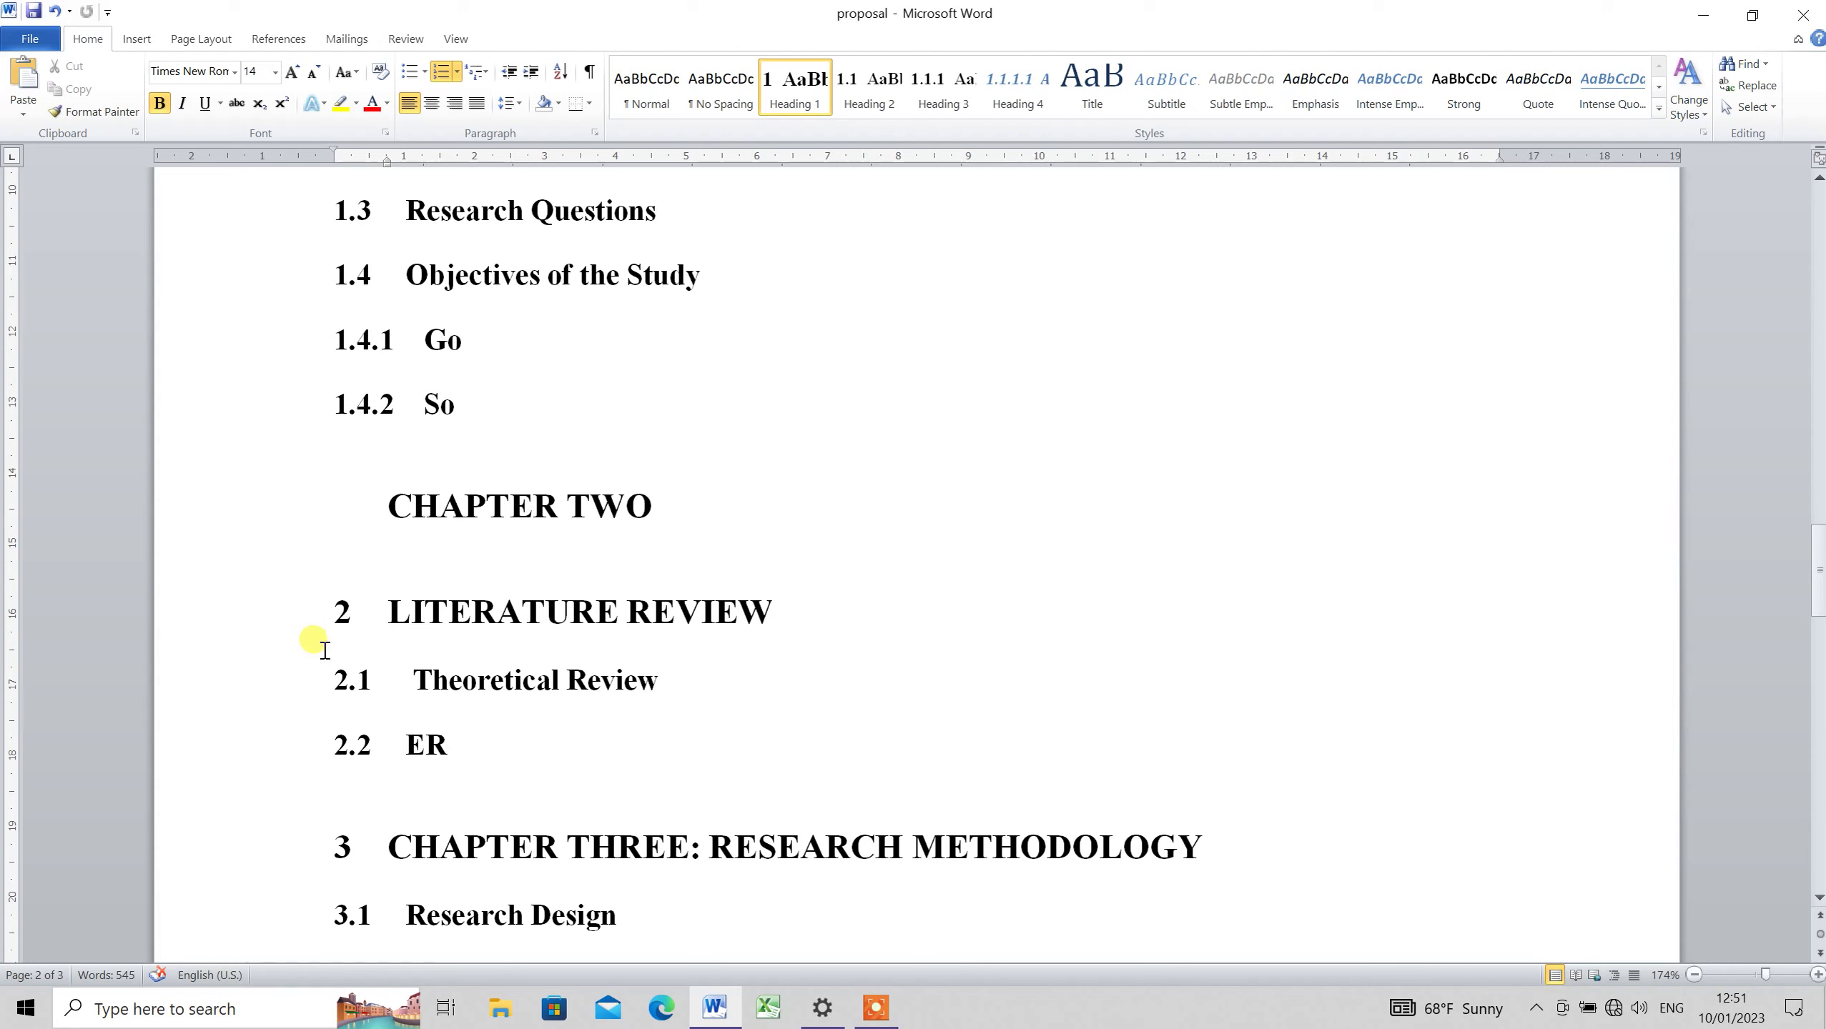
click(405, 746)
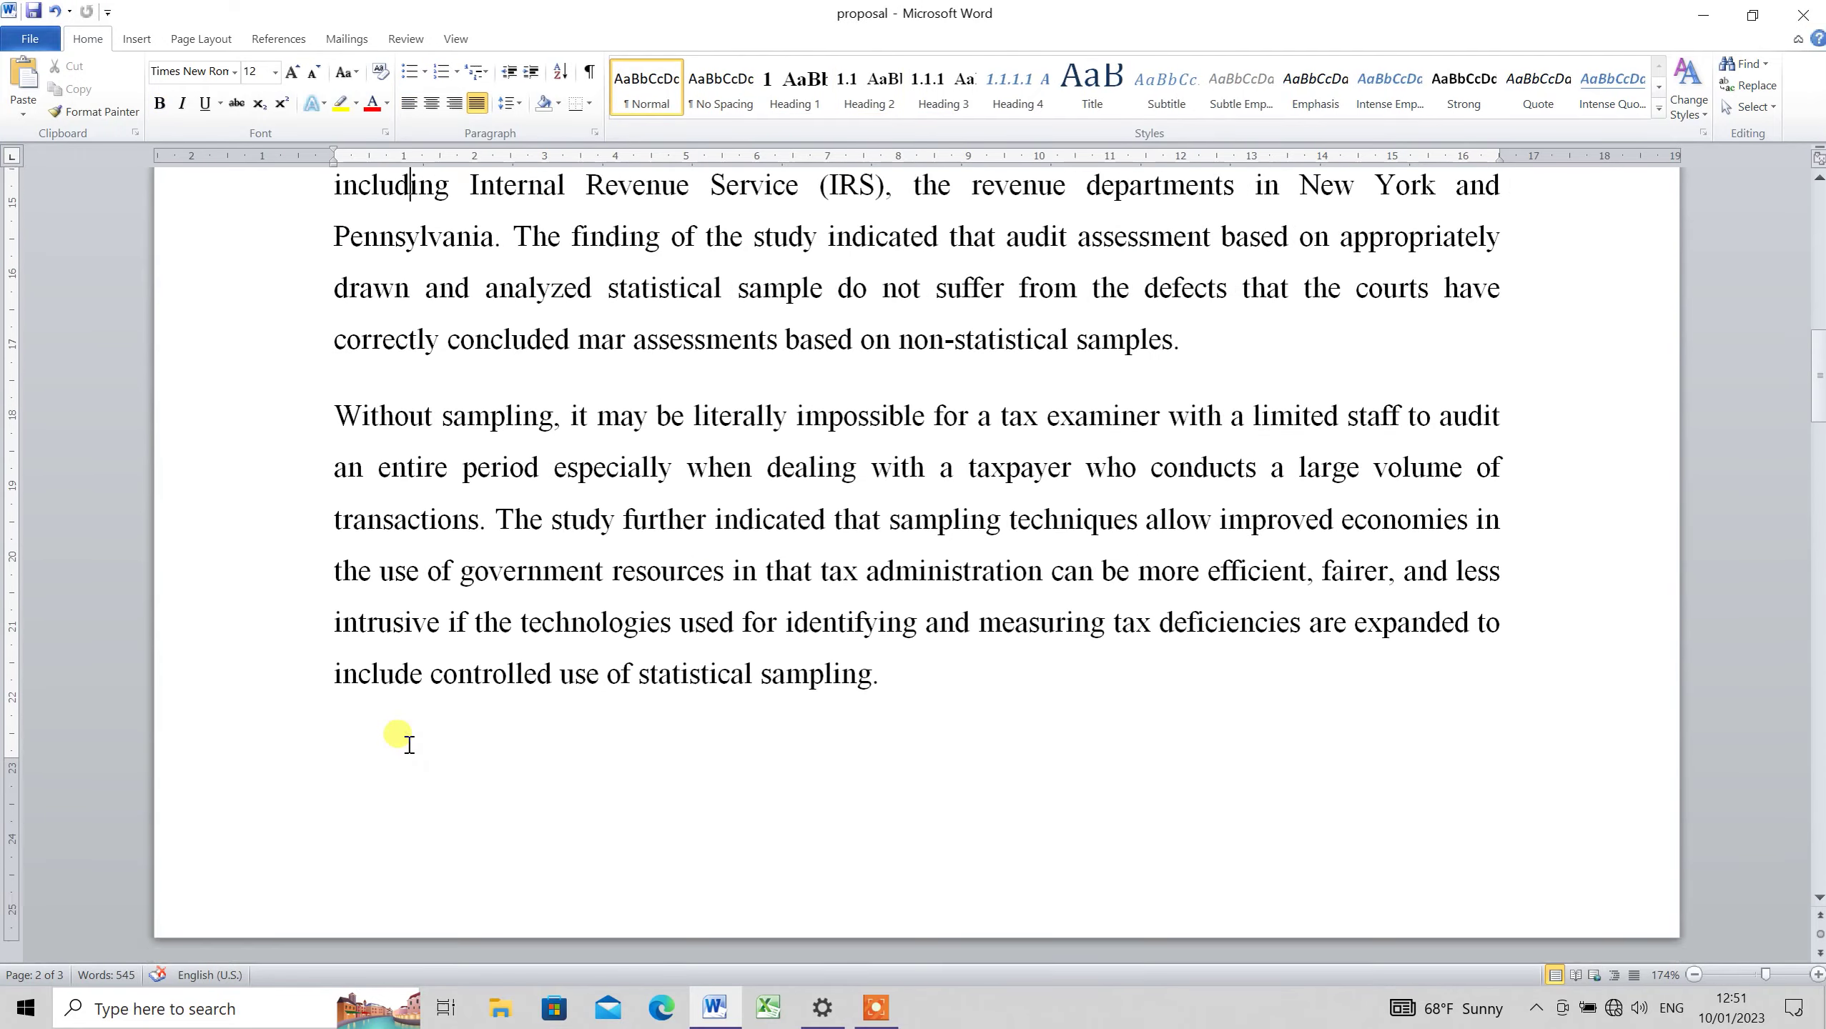
key(shift+F5)
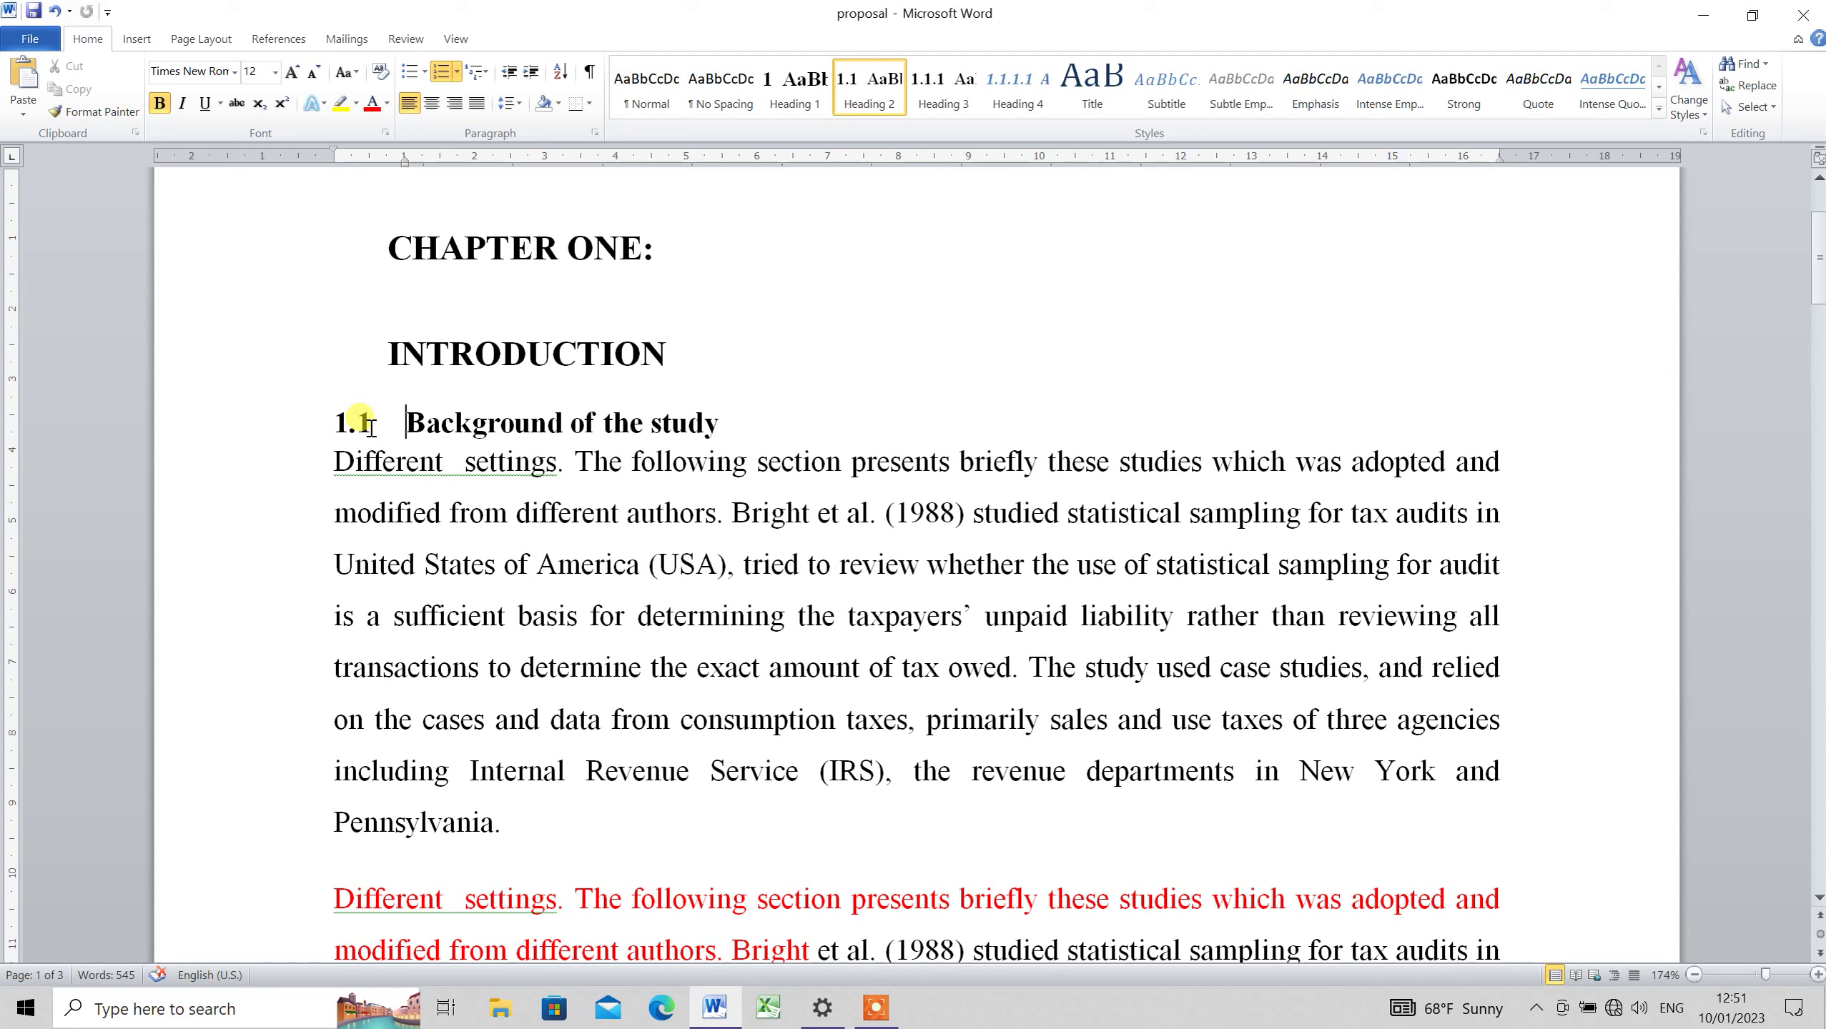
Renumber the Background of the study heading to read '1.1.', then select the number
key(Up)
key(Up)
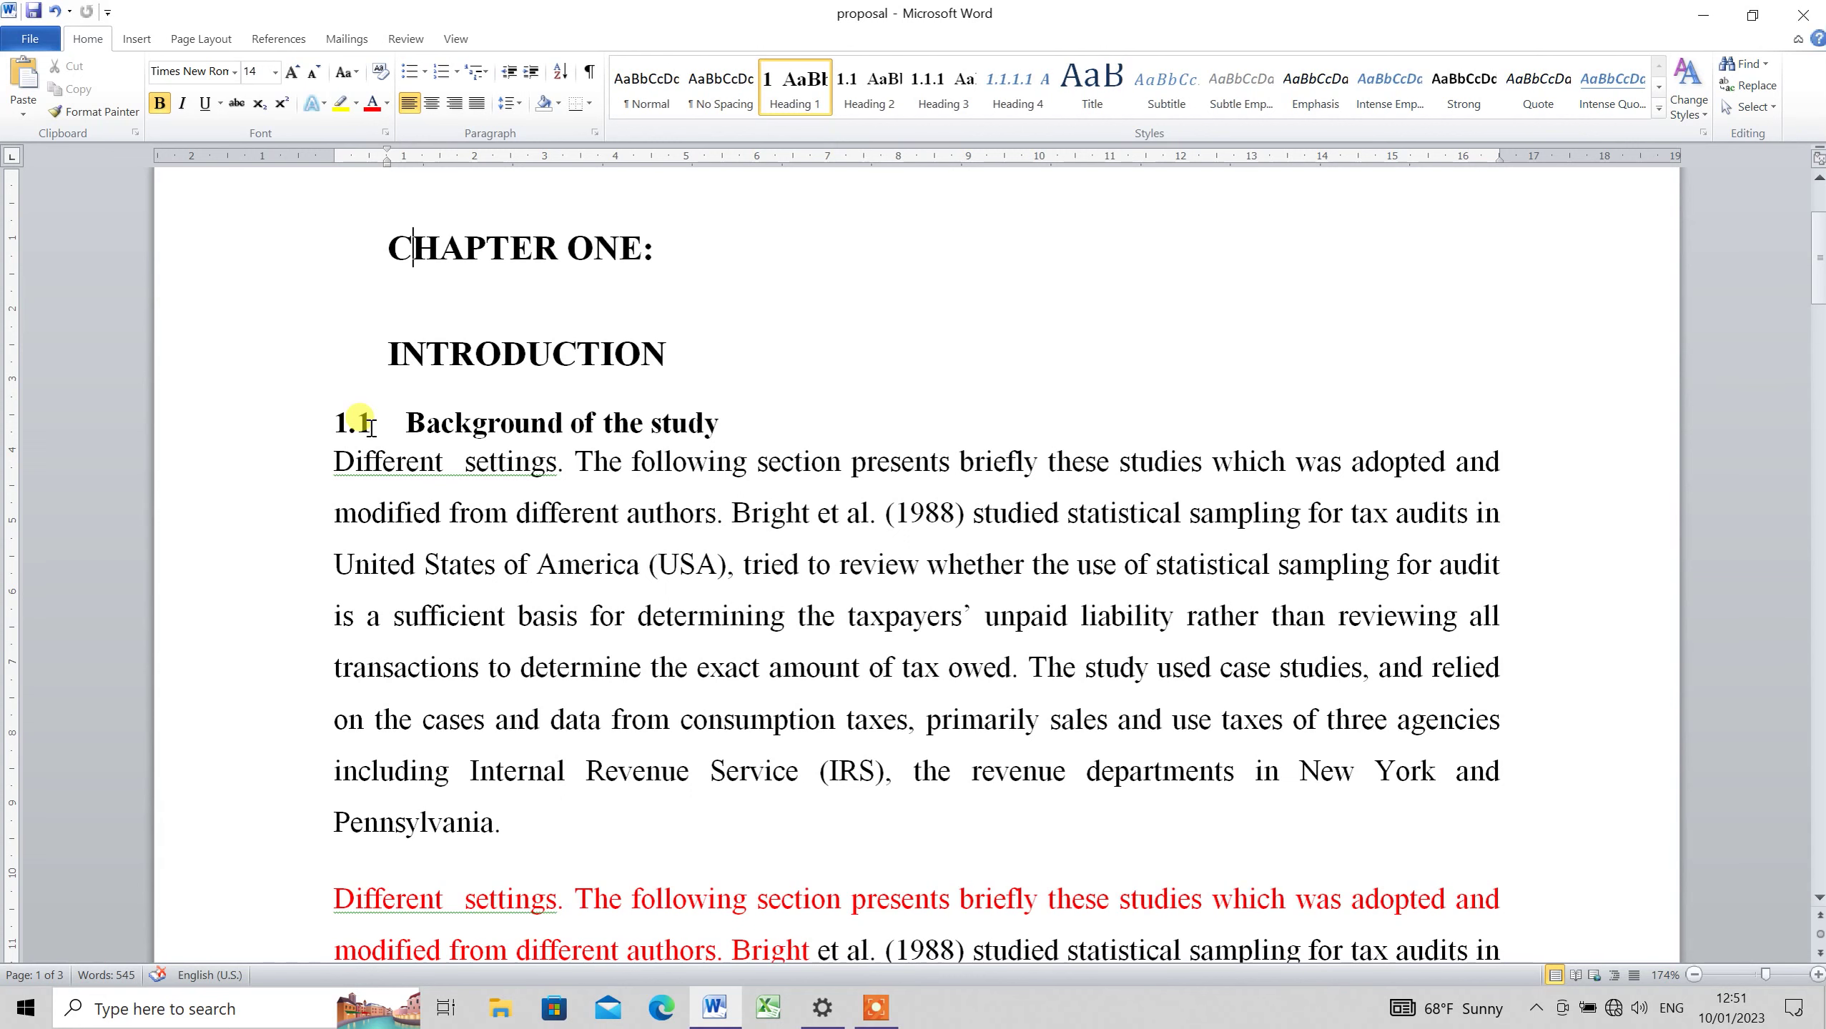
key(Down)
key(Down)
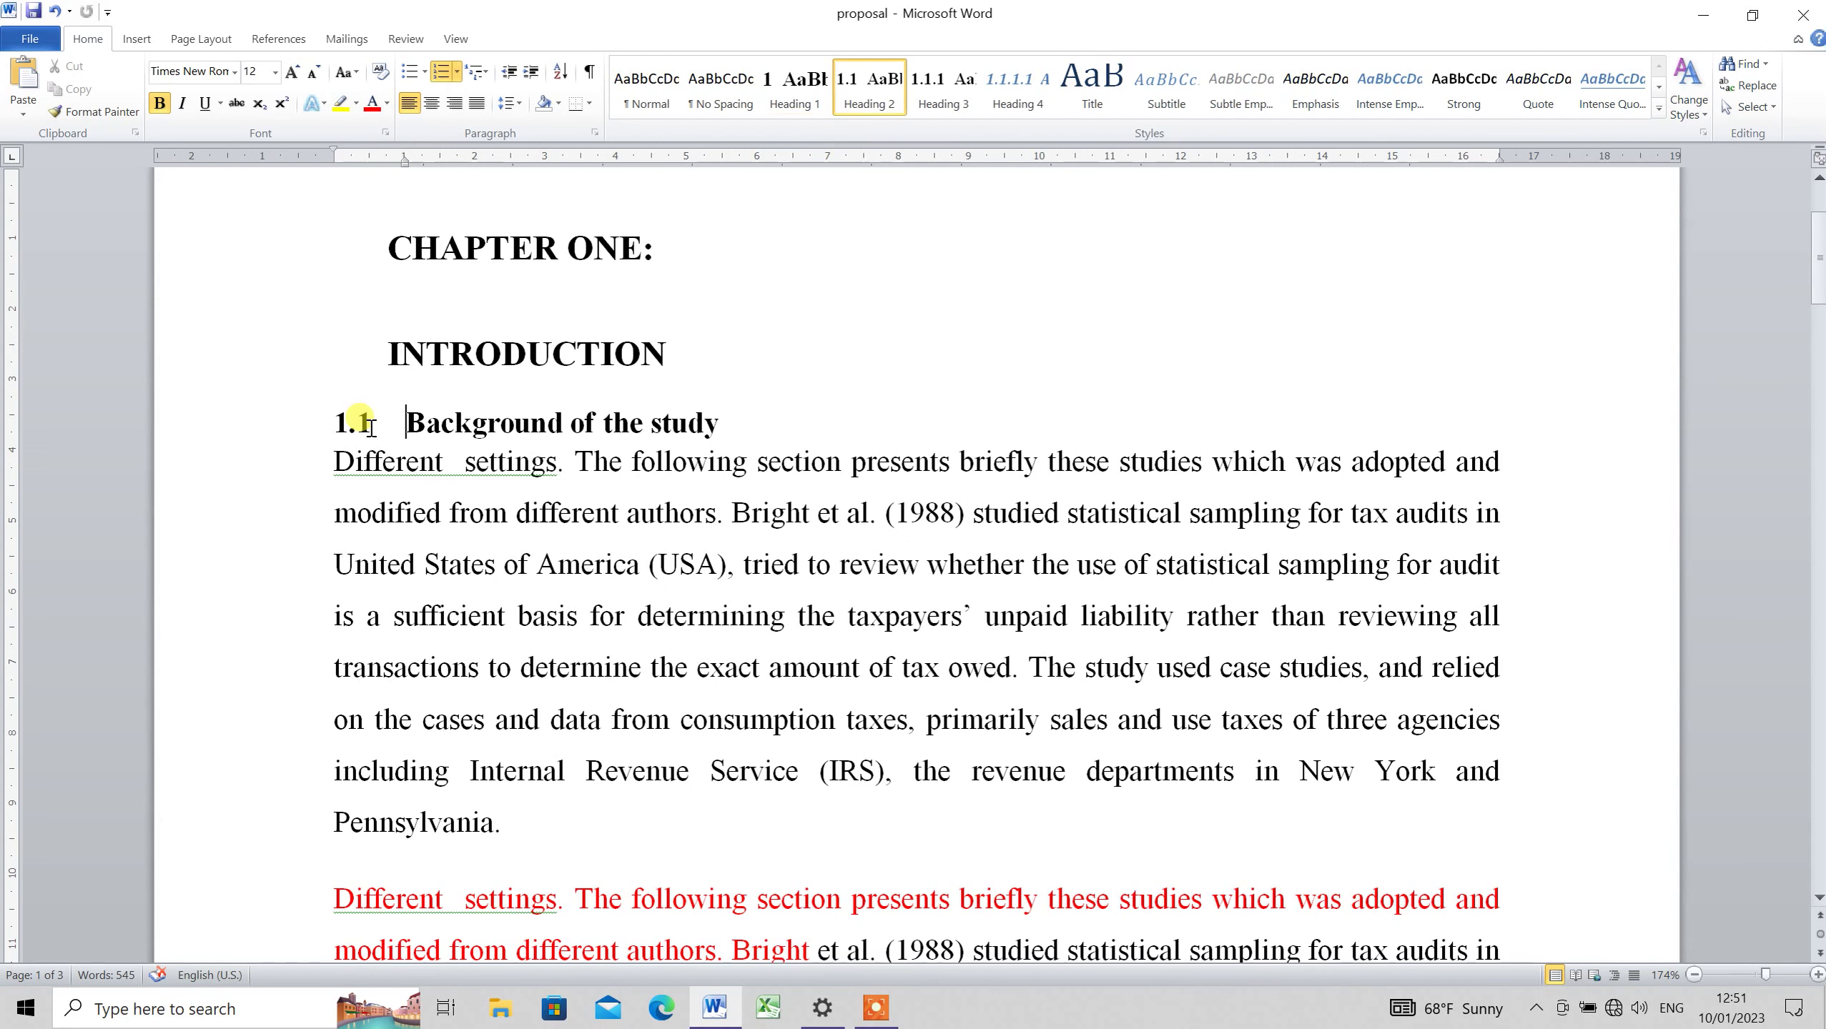
key(BackSpace)
text(1)
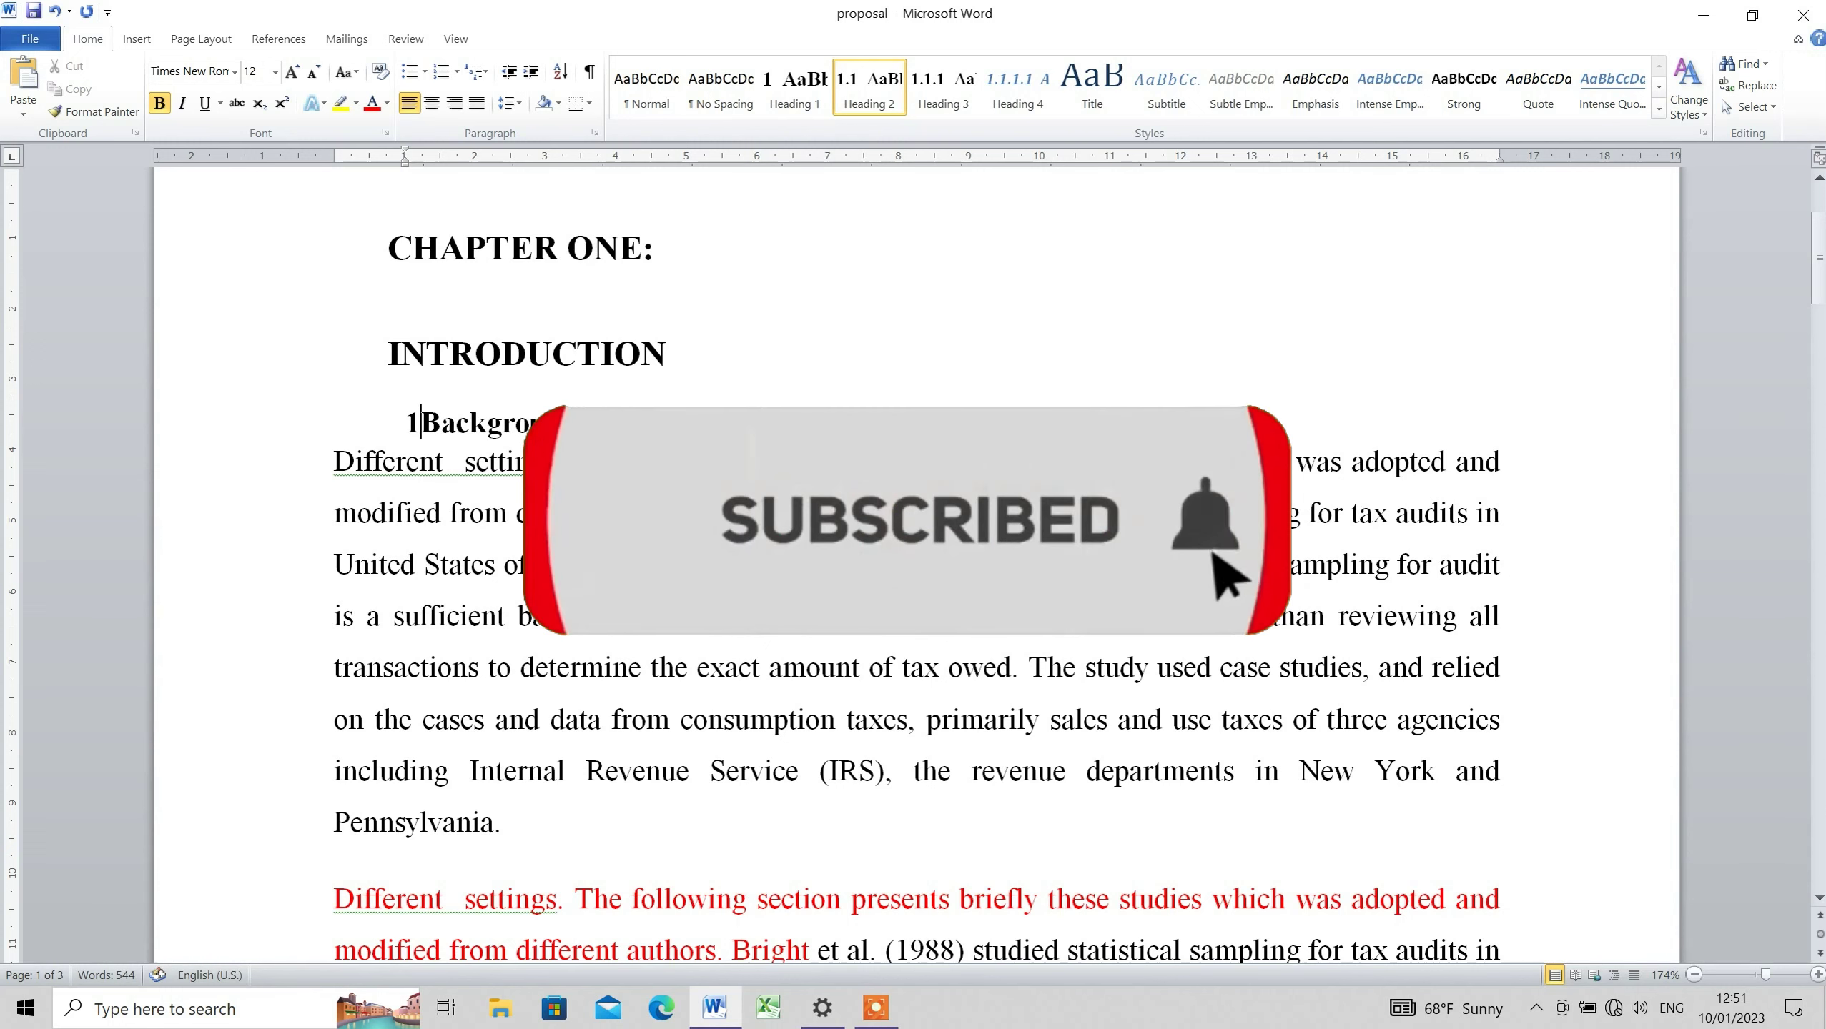
text(.)
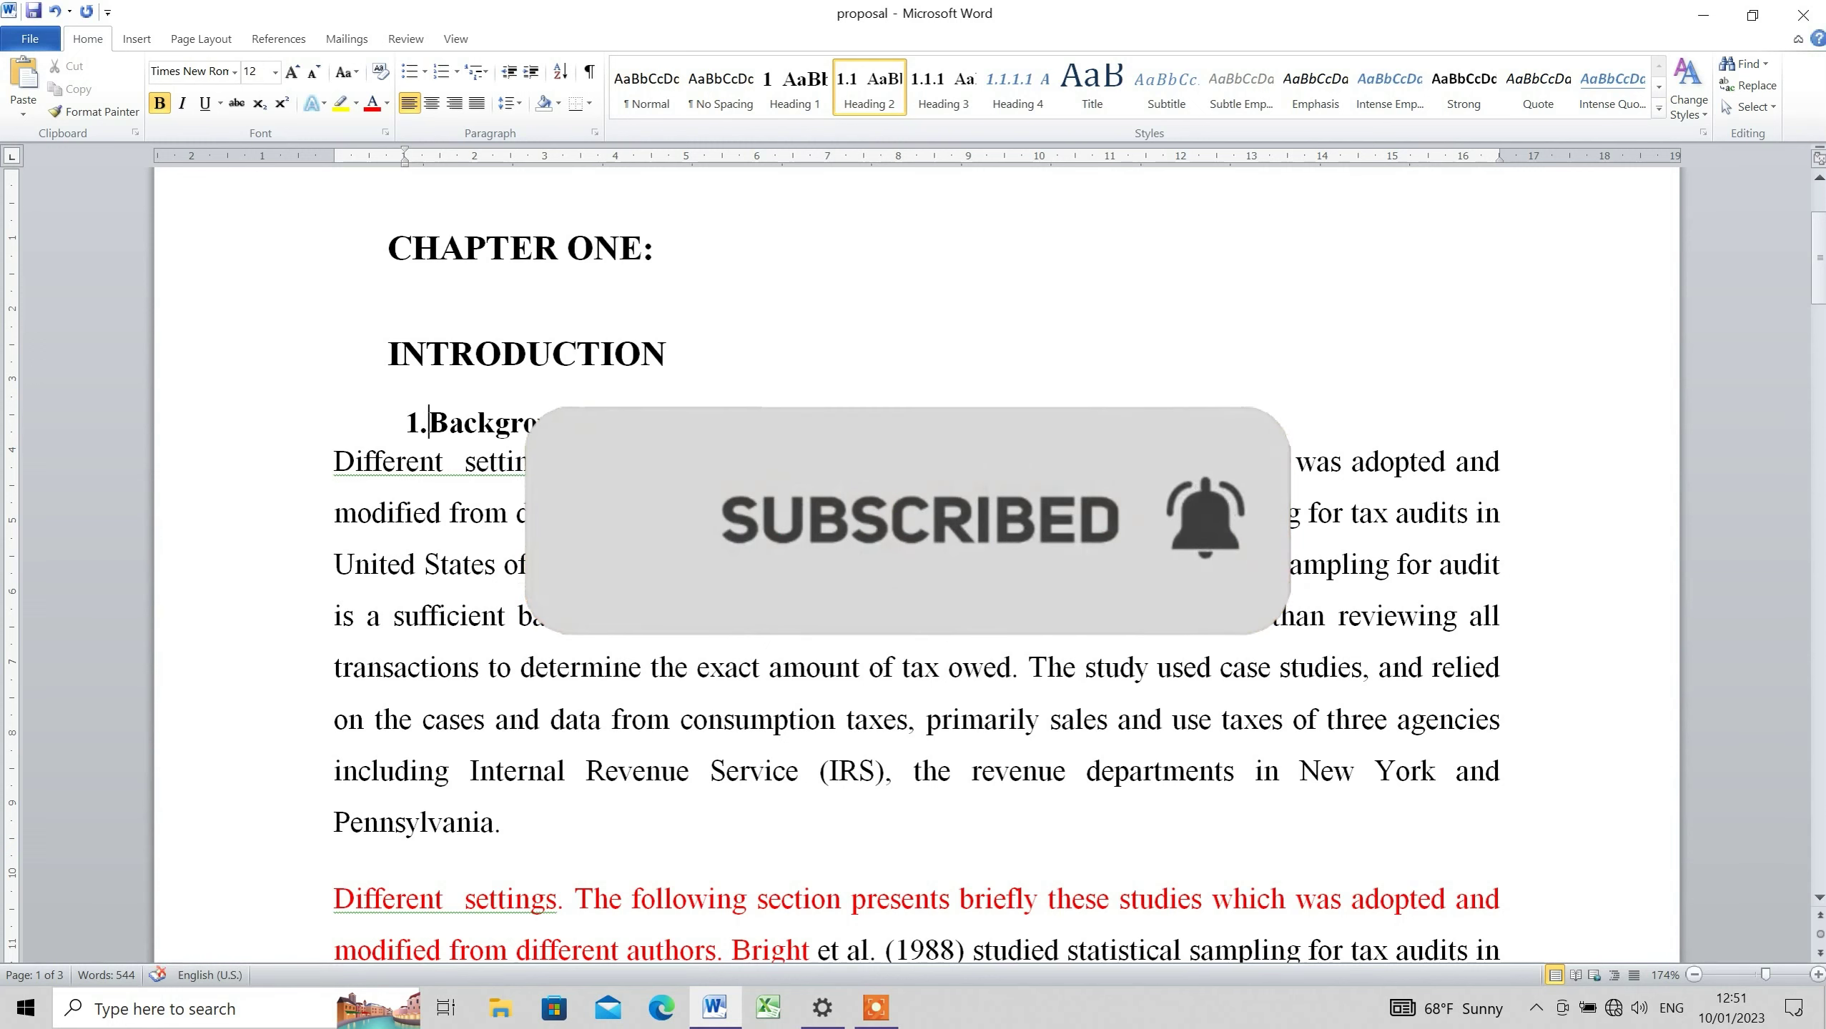
text(1.1.)
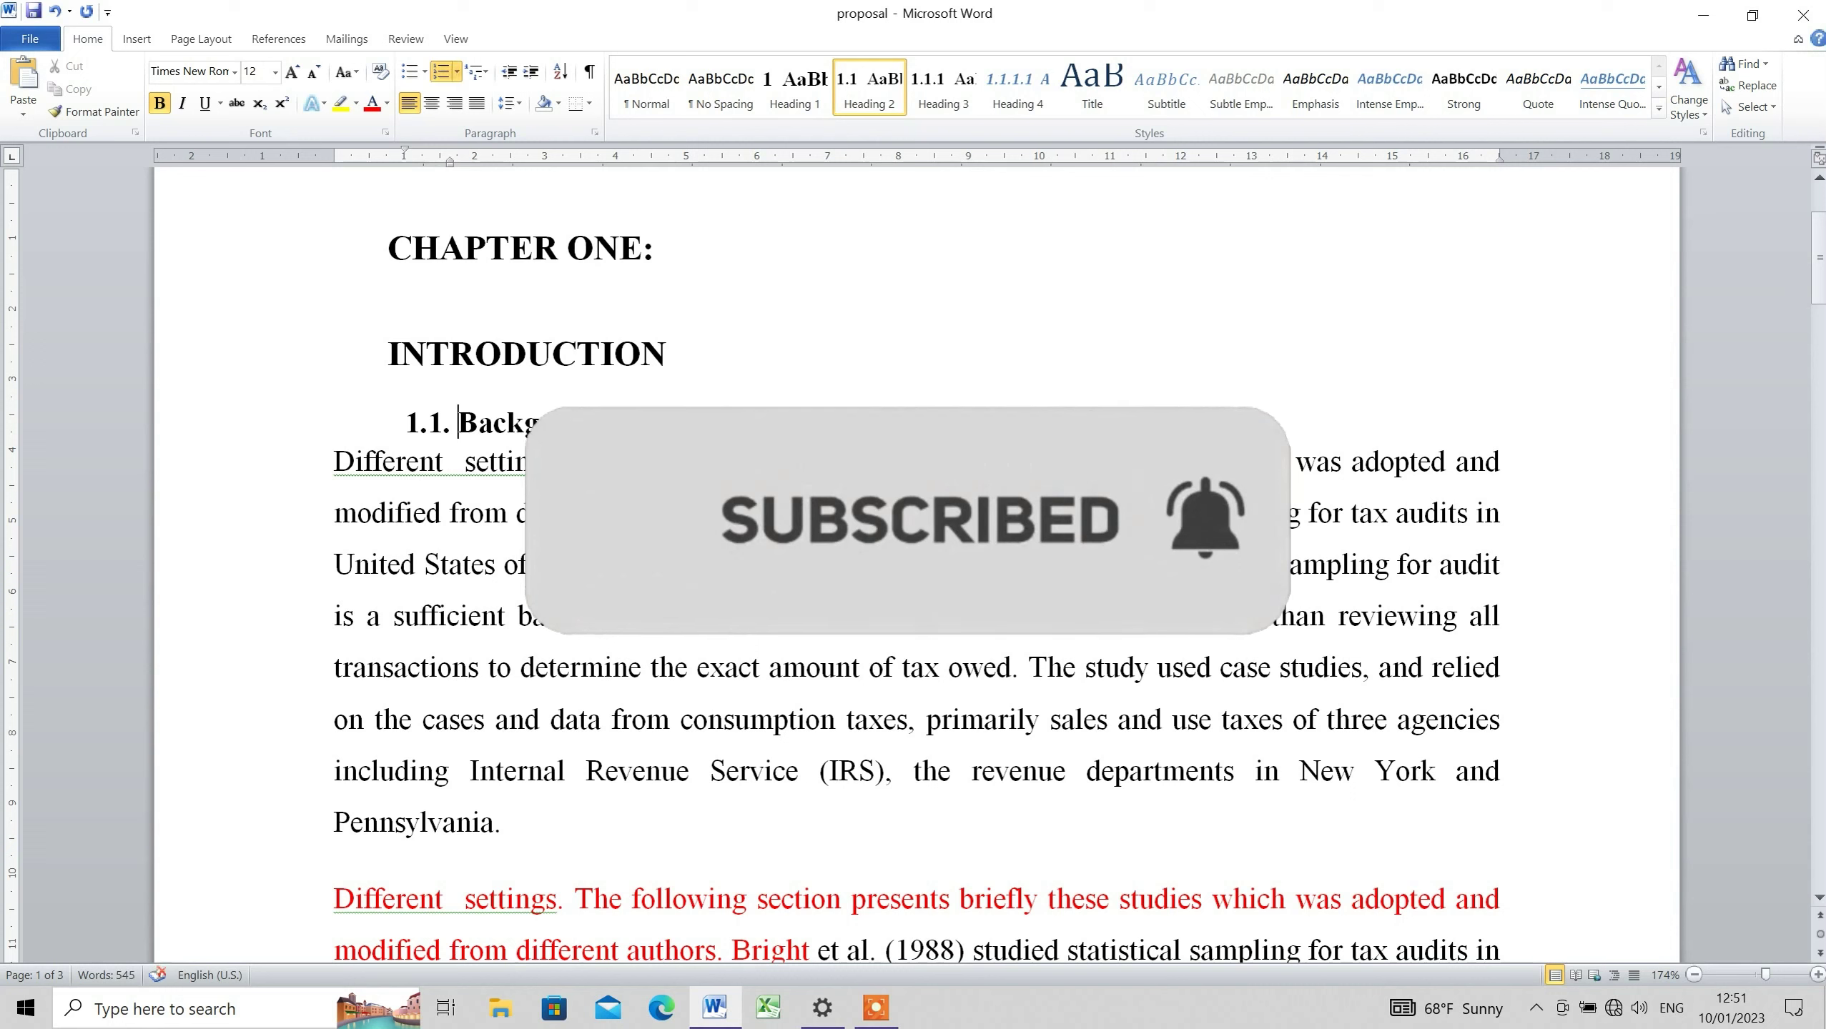
click(632, 413)
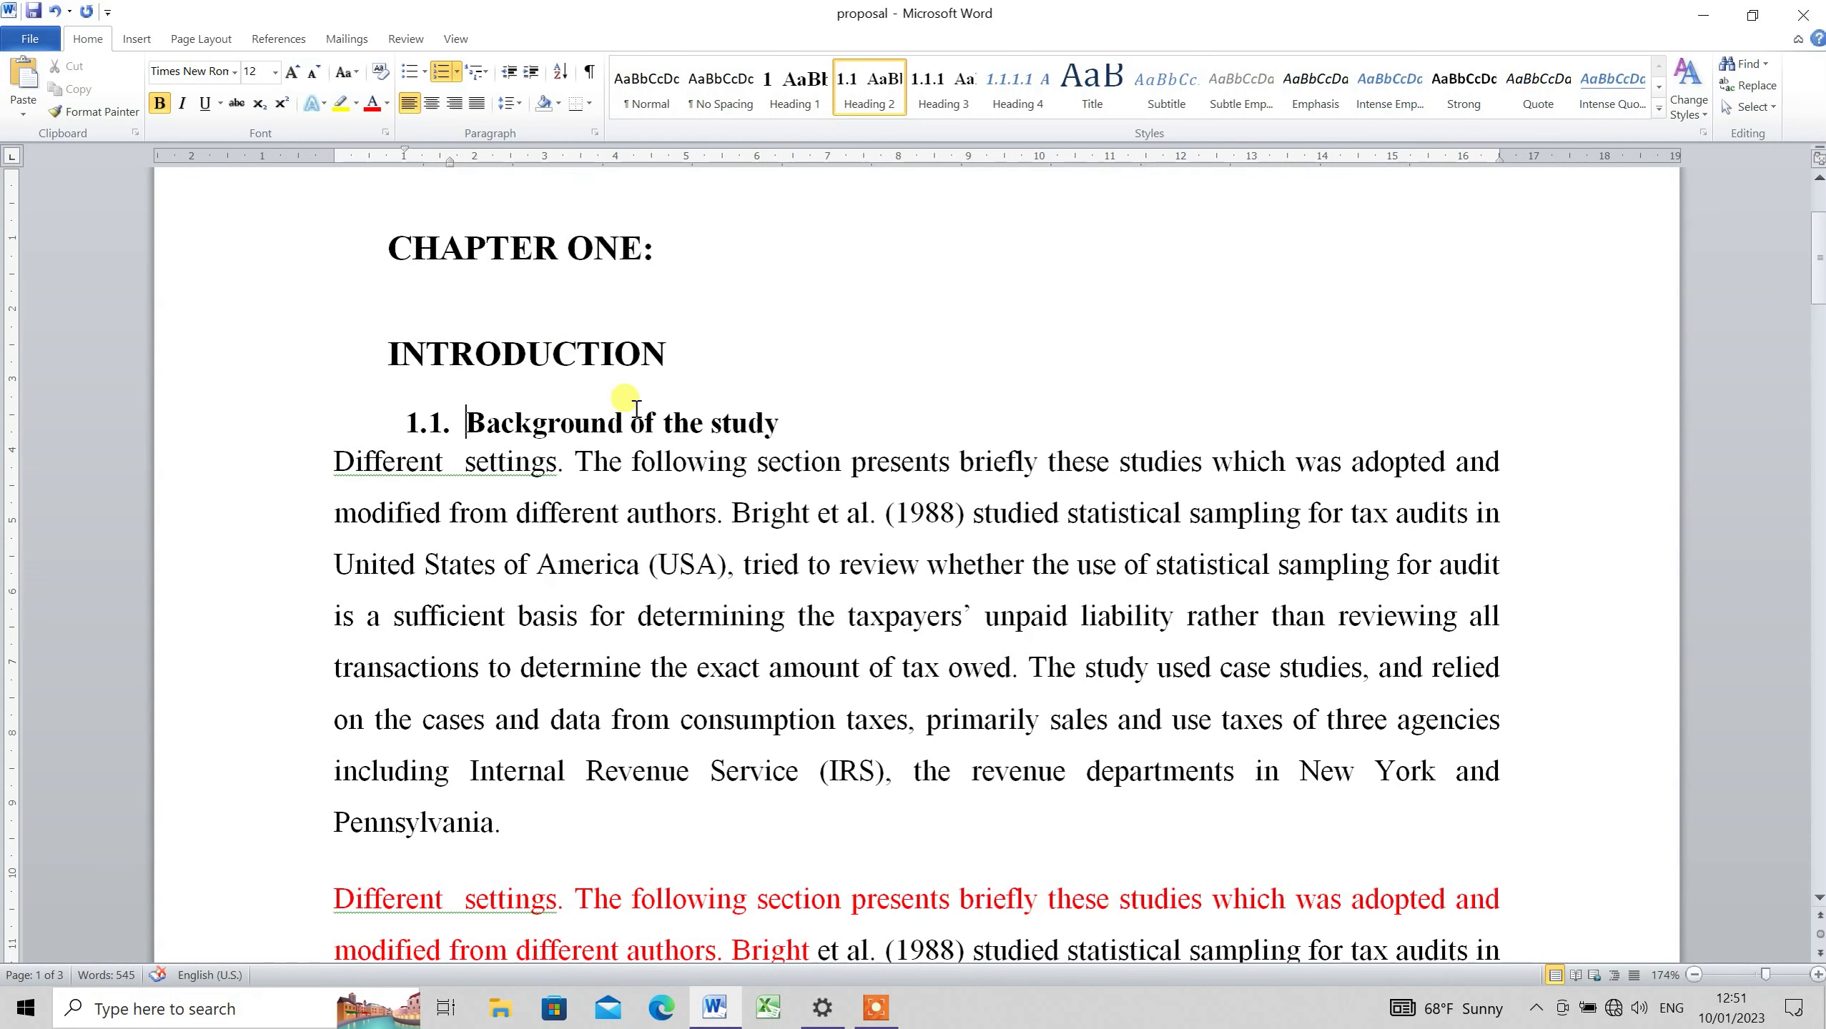
click(464, 424)
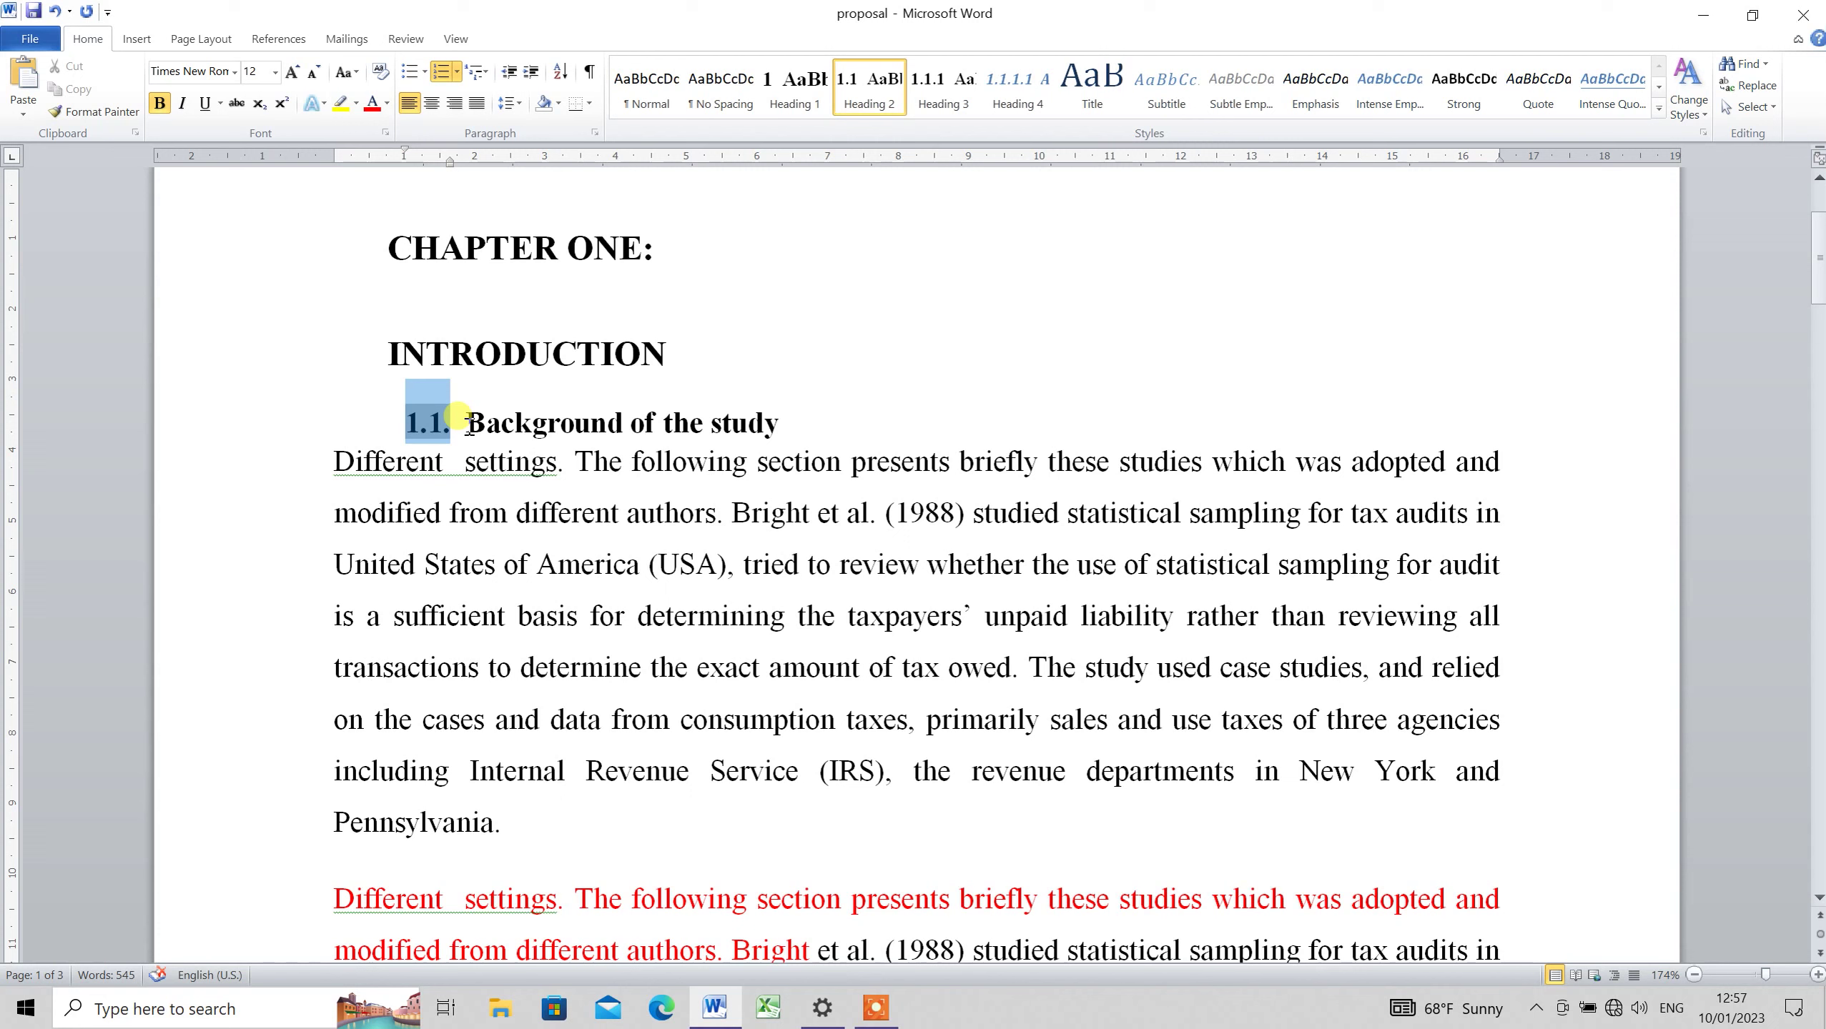
click(354, 638)
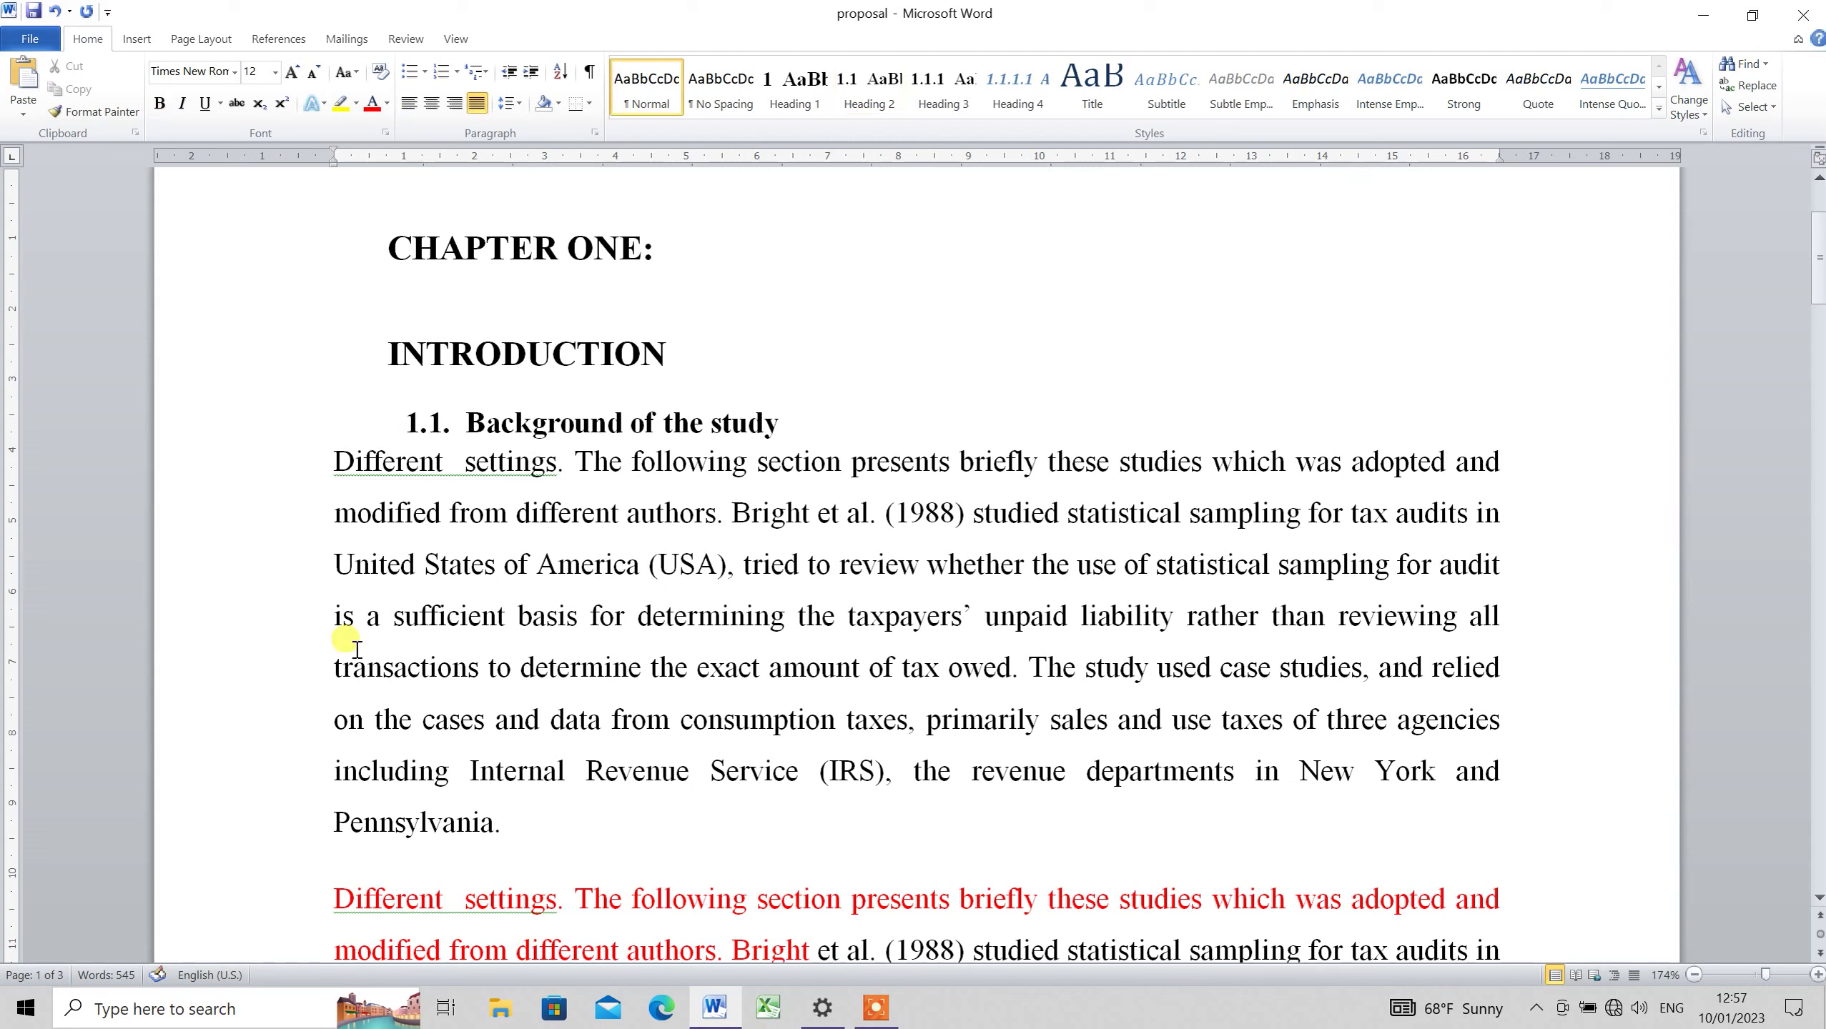
click(467, 424)
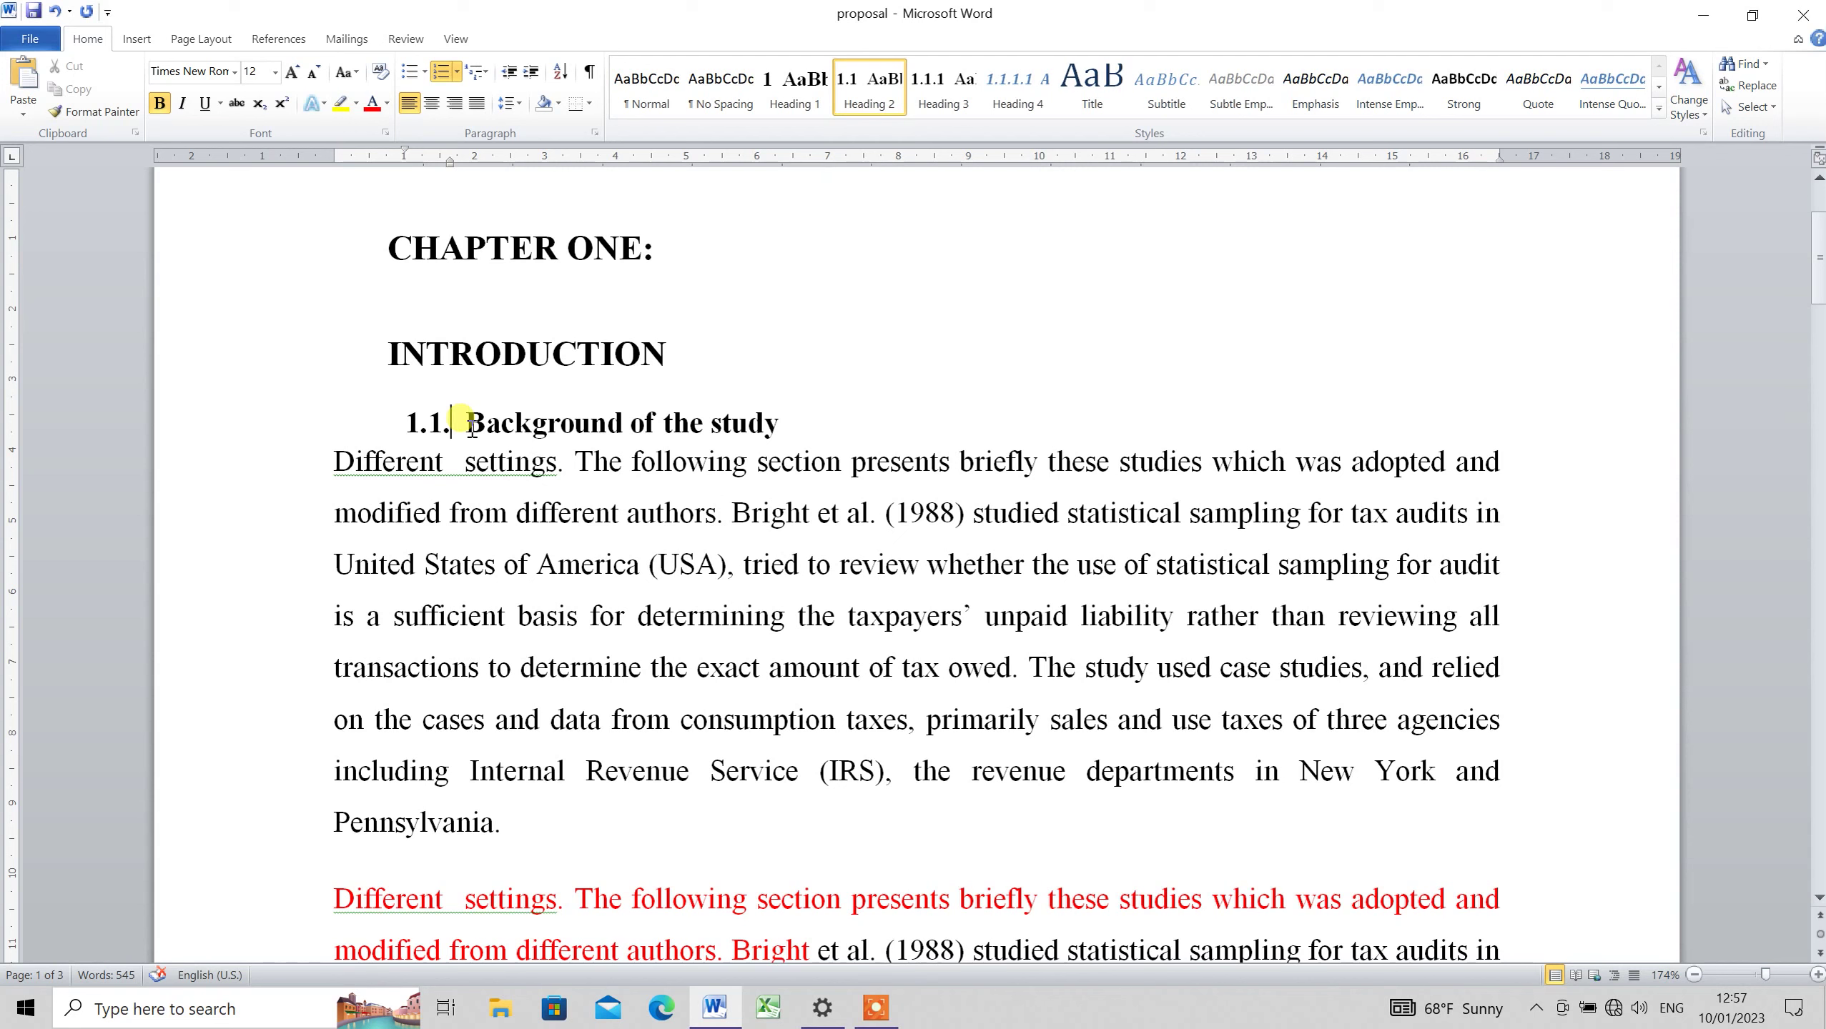
click(464, 424)
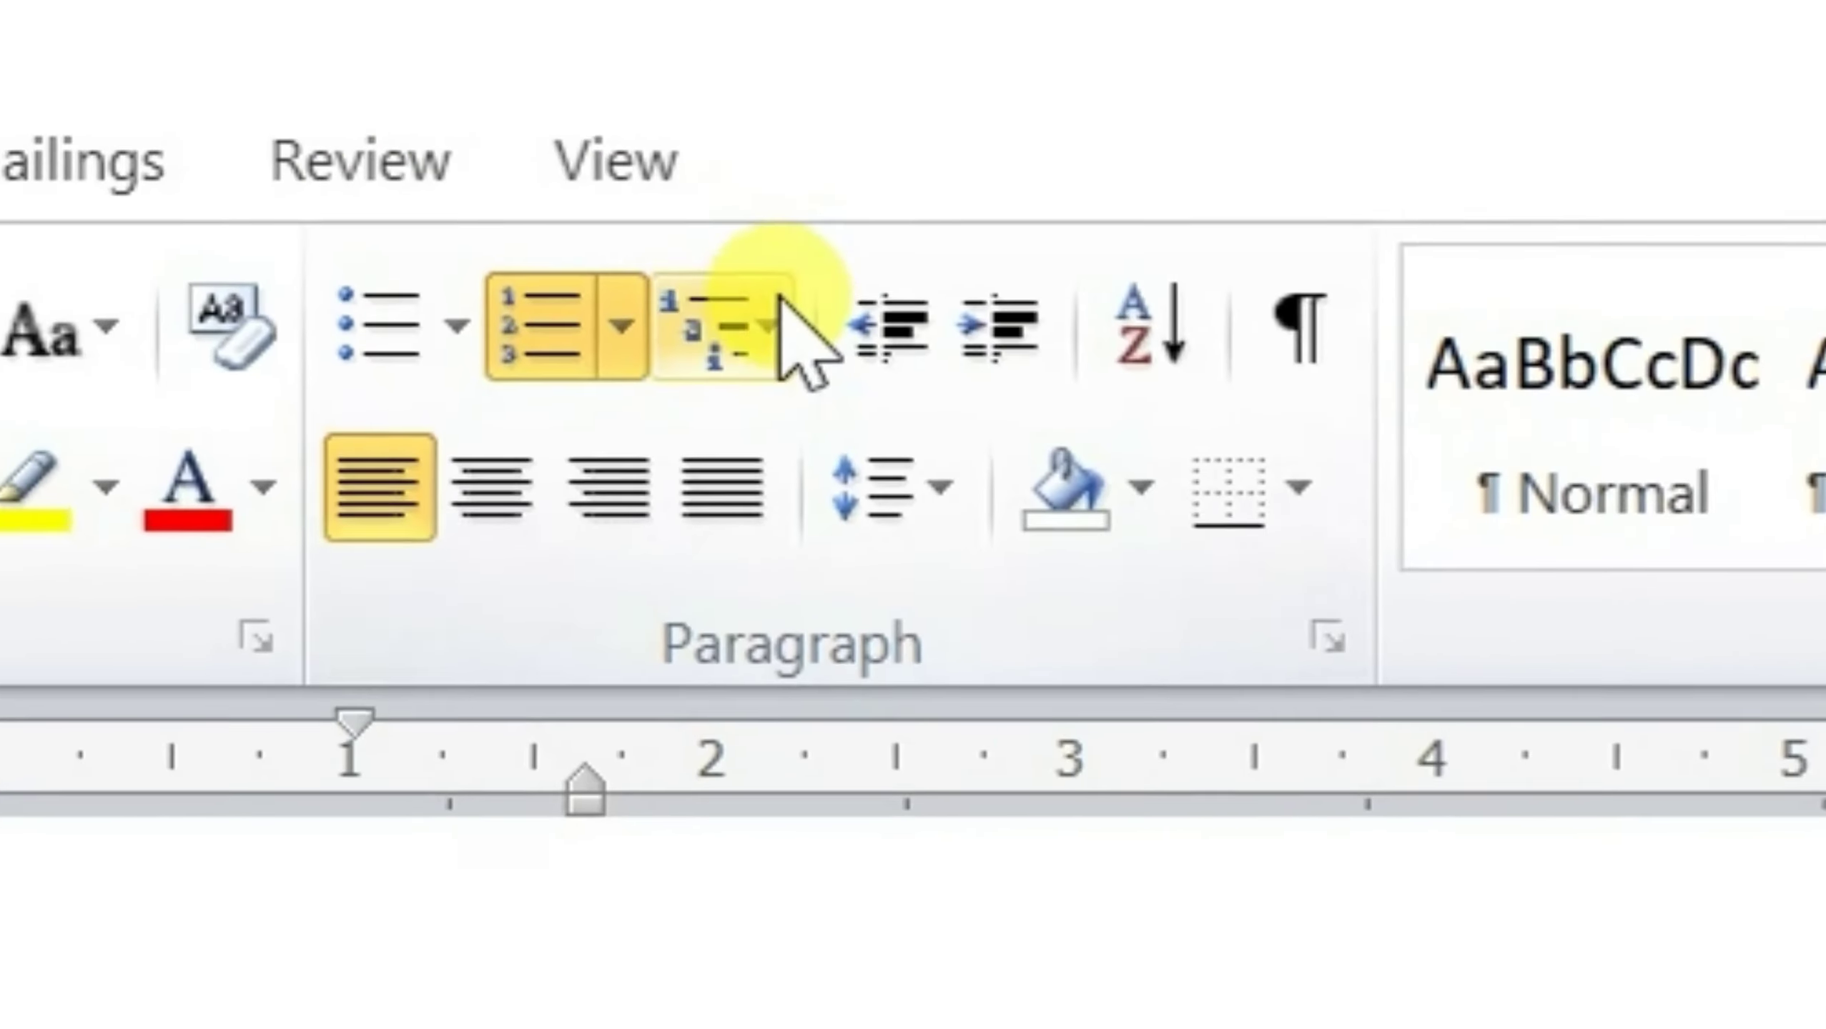
click(486, 74)
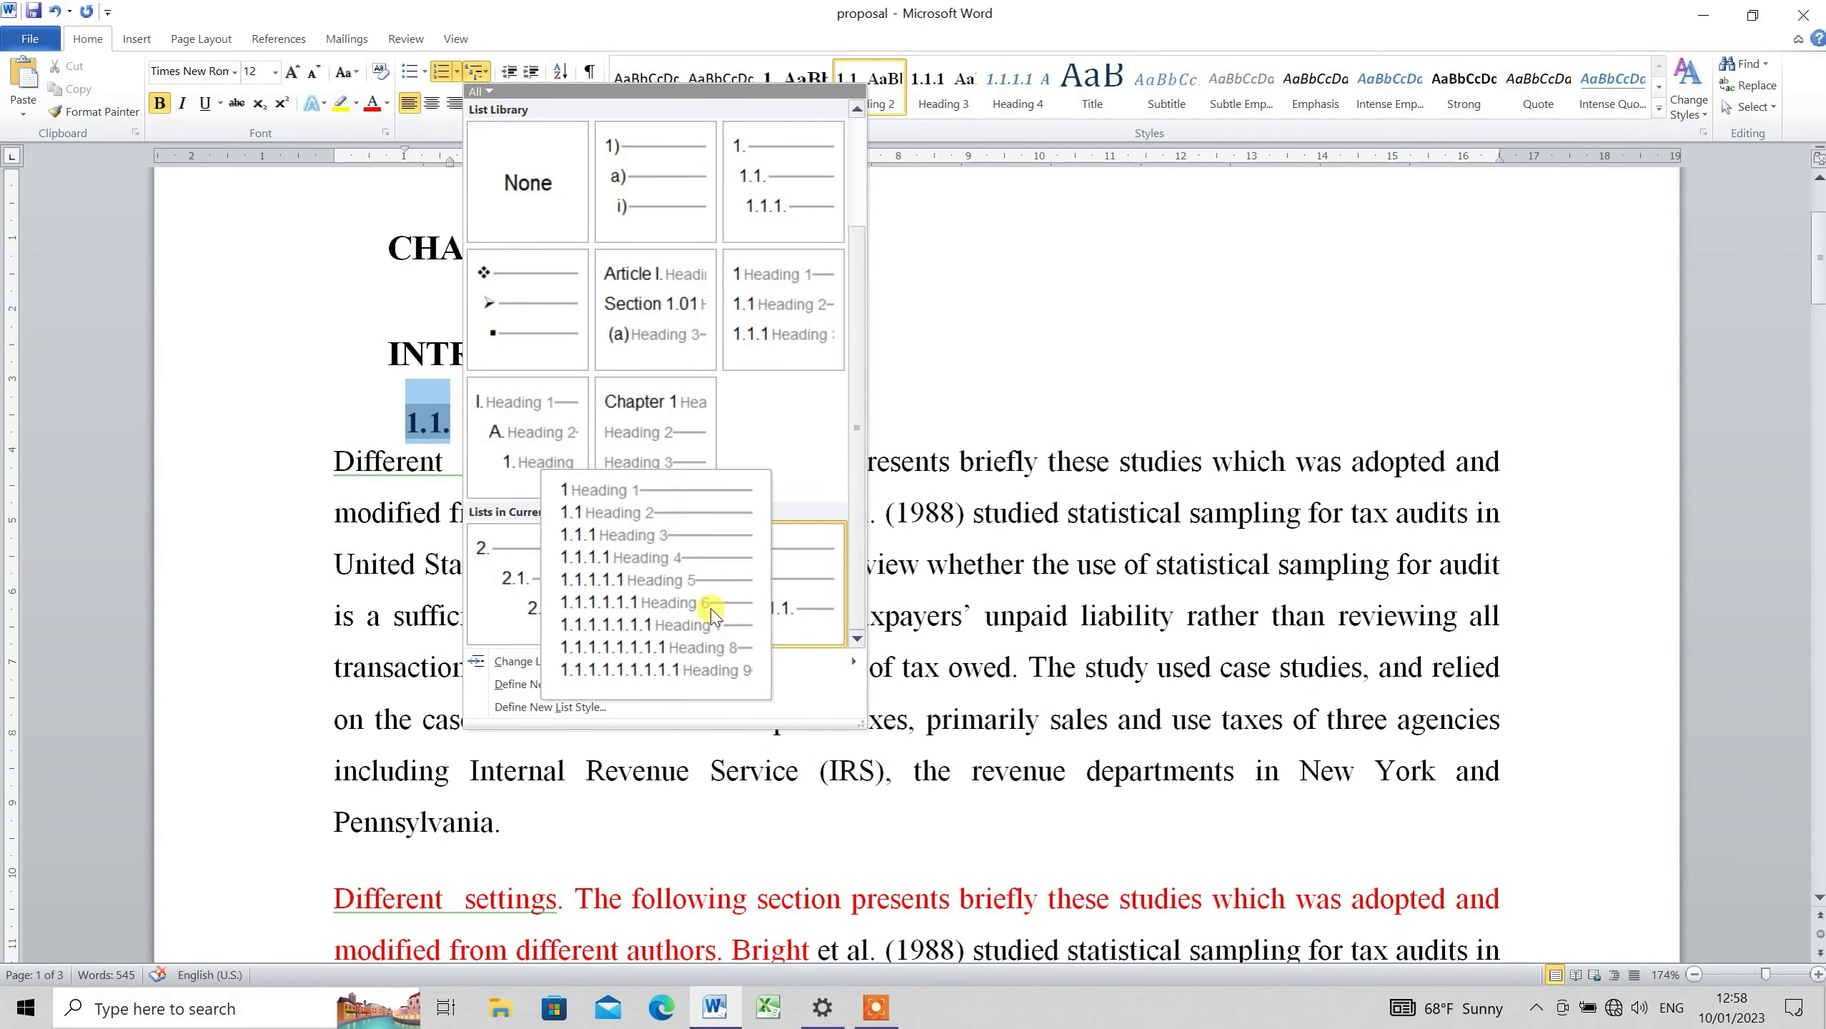
click(1016, 479)
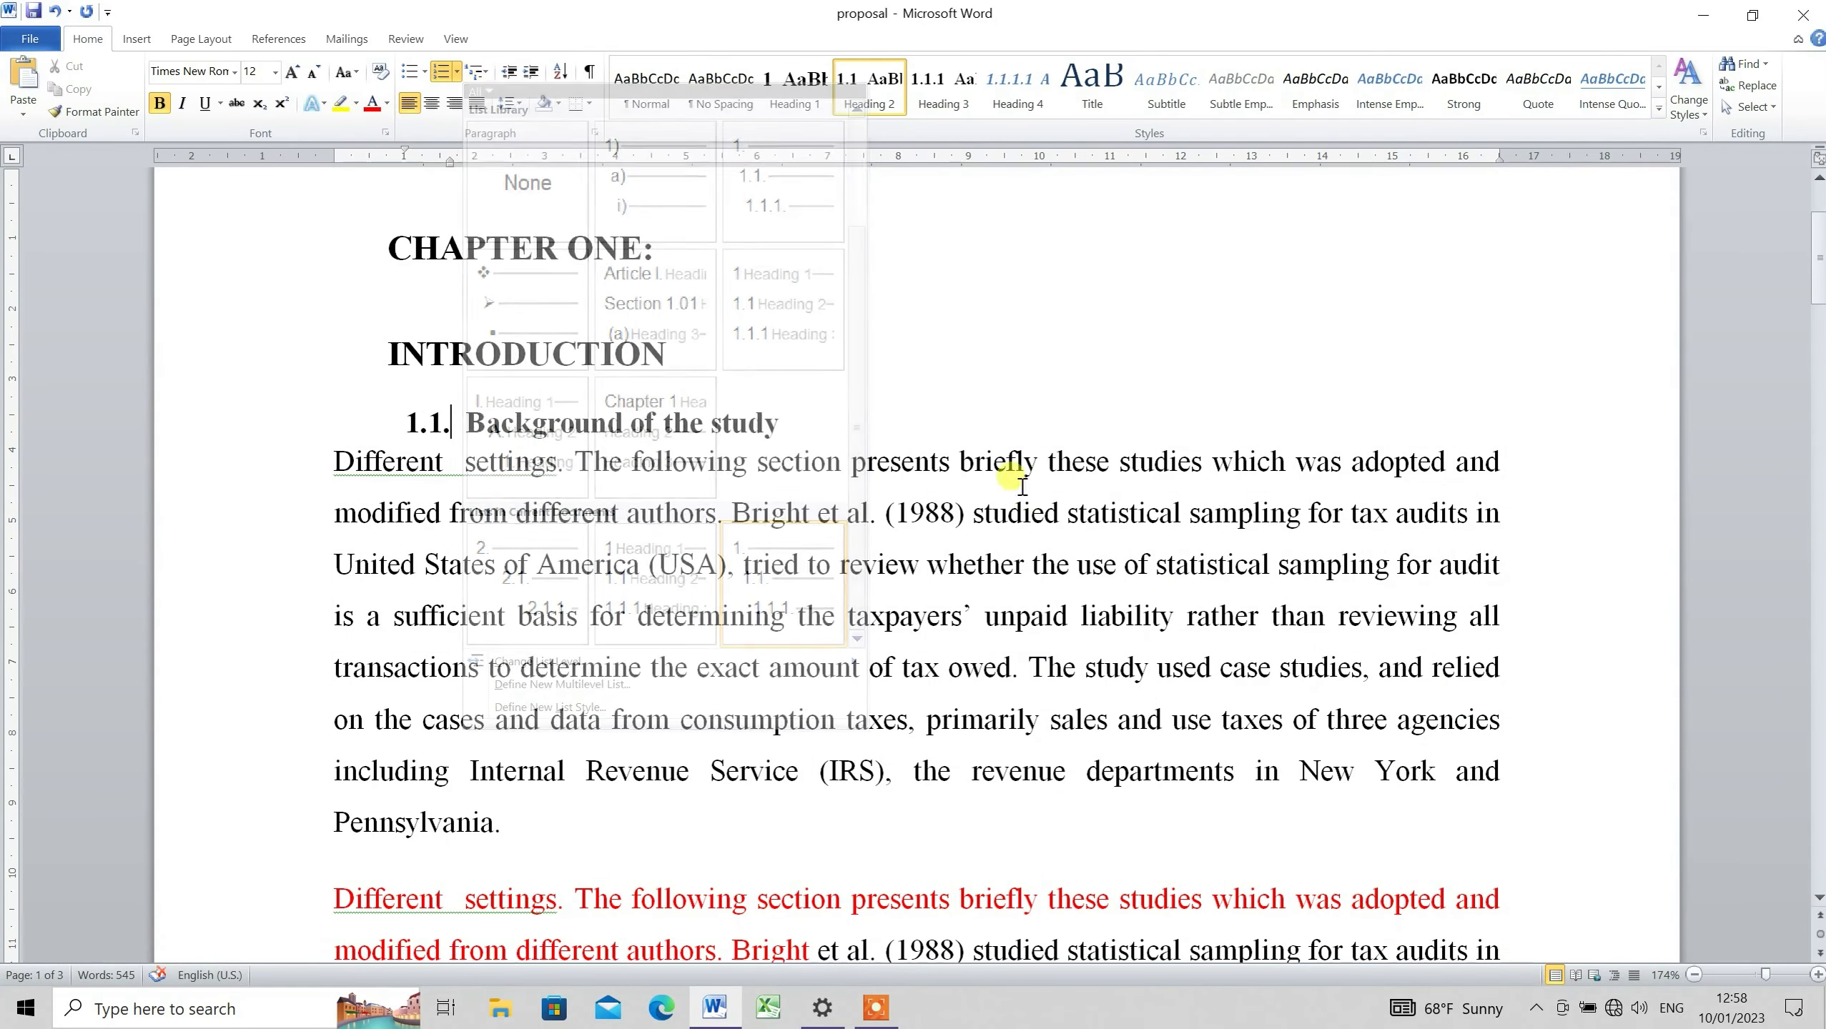
click(1023, 108)
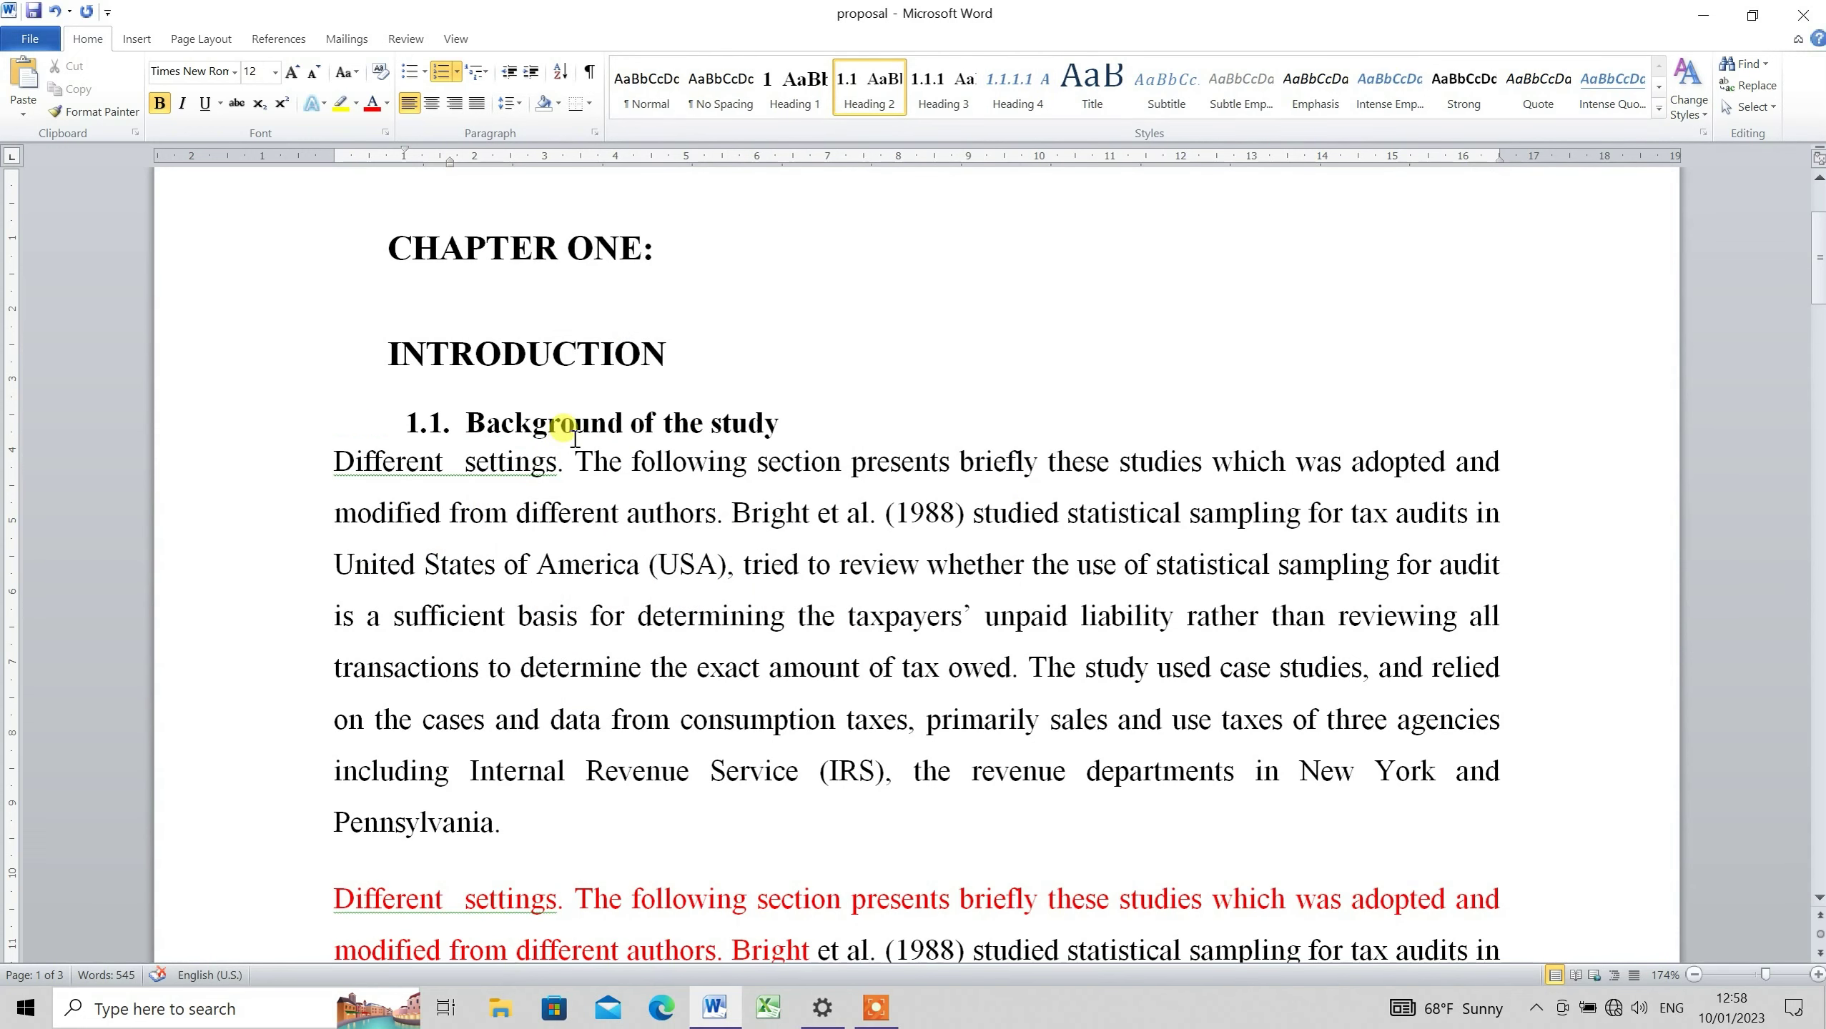
click(489, 73)
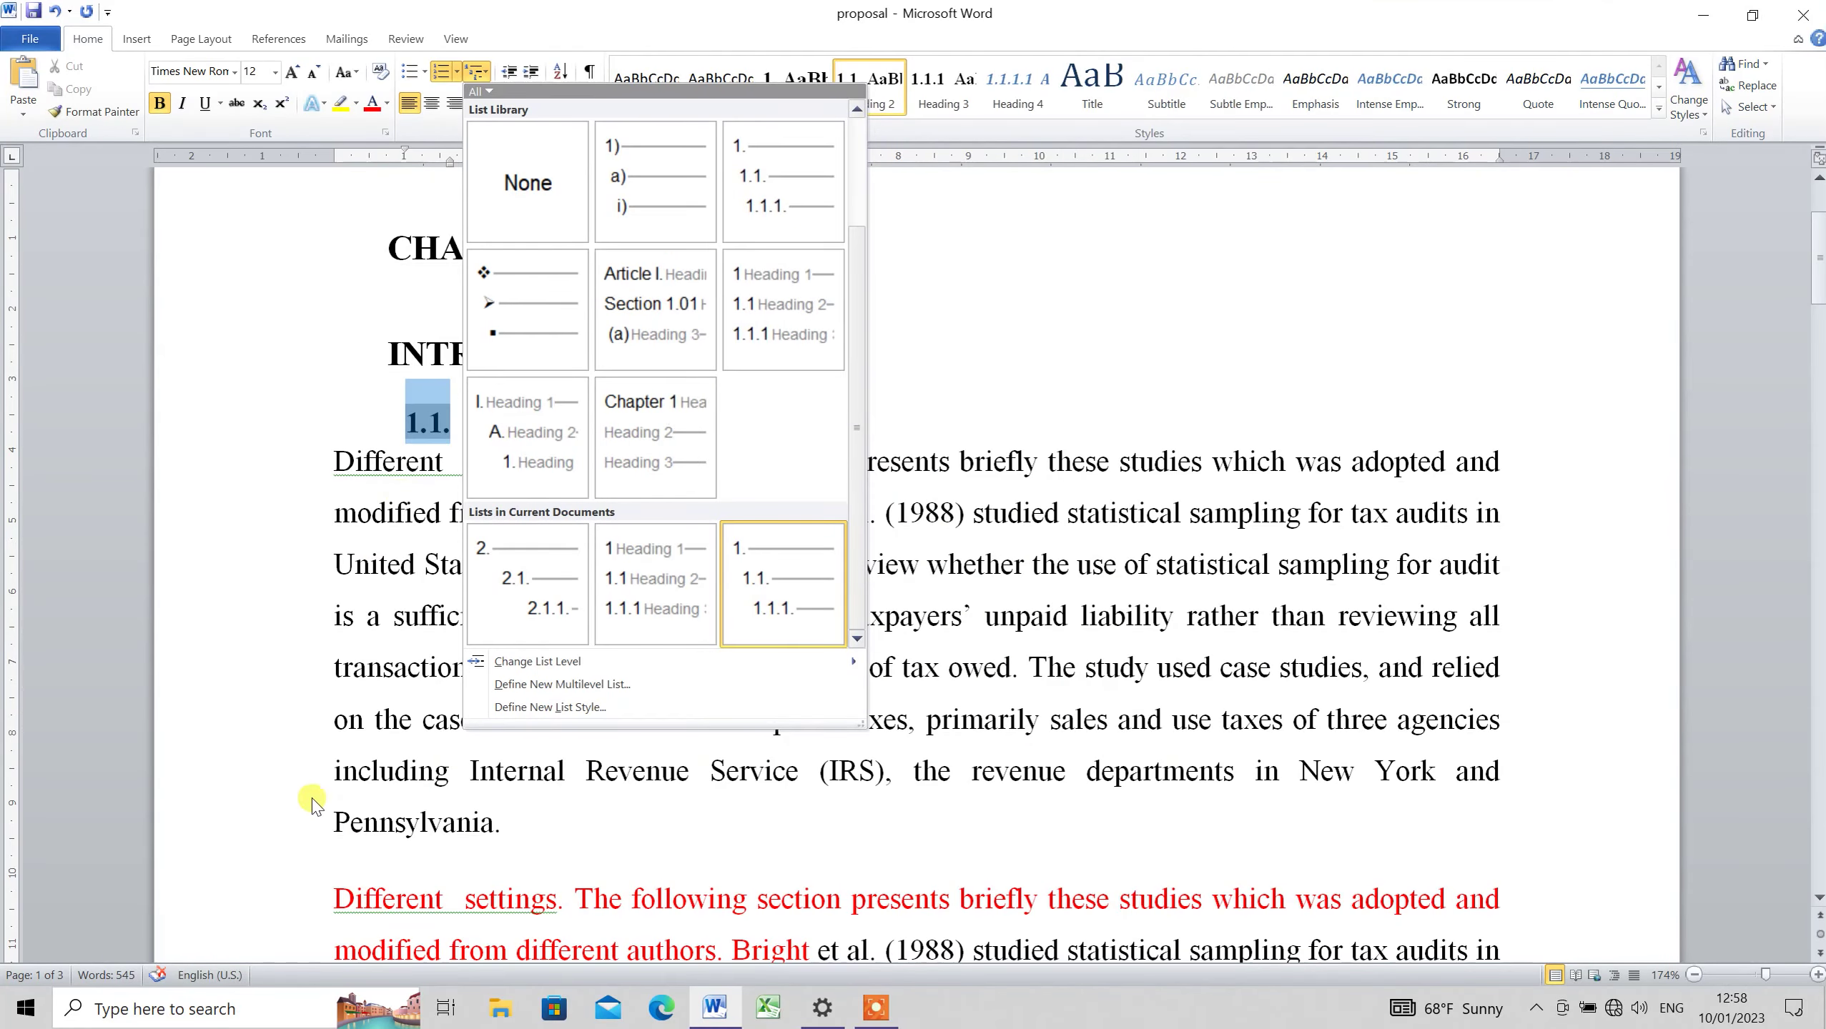
click(348, 739)
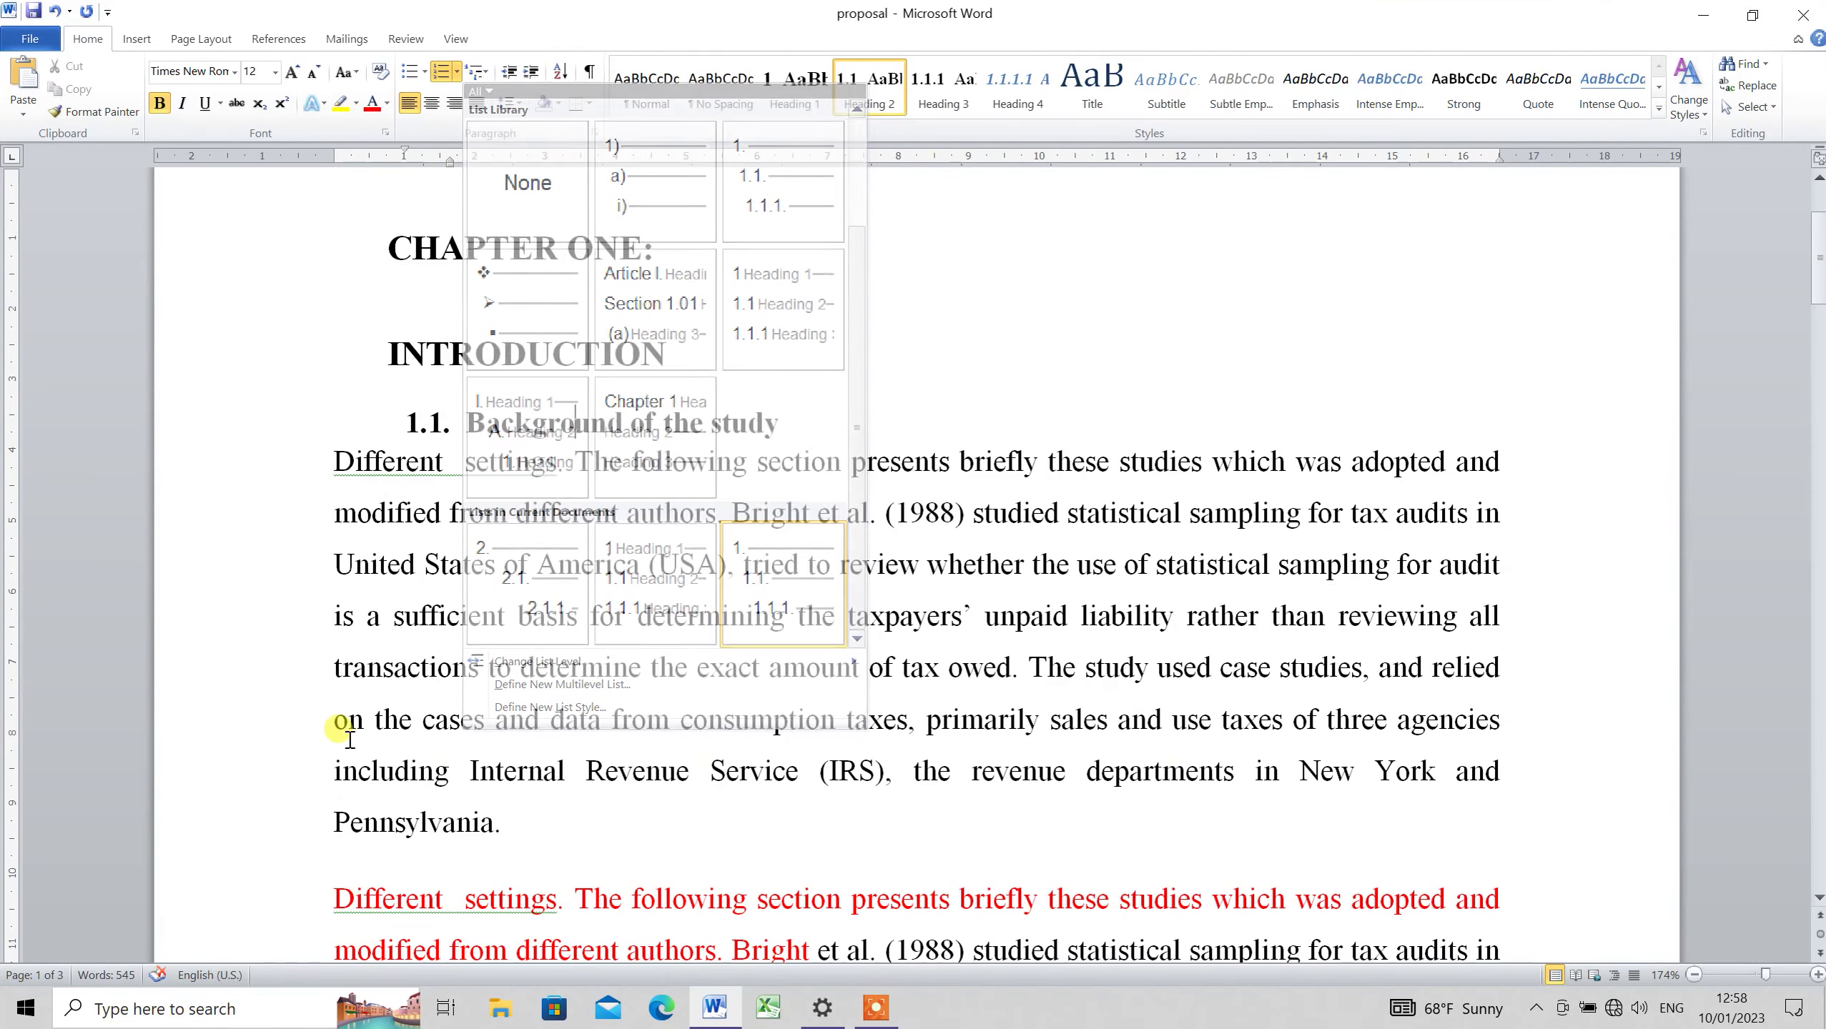
key(Down)
key(Down)
key(Down)
key(Down)
key(Down)
key(Down)
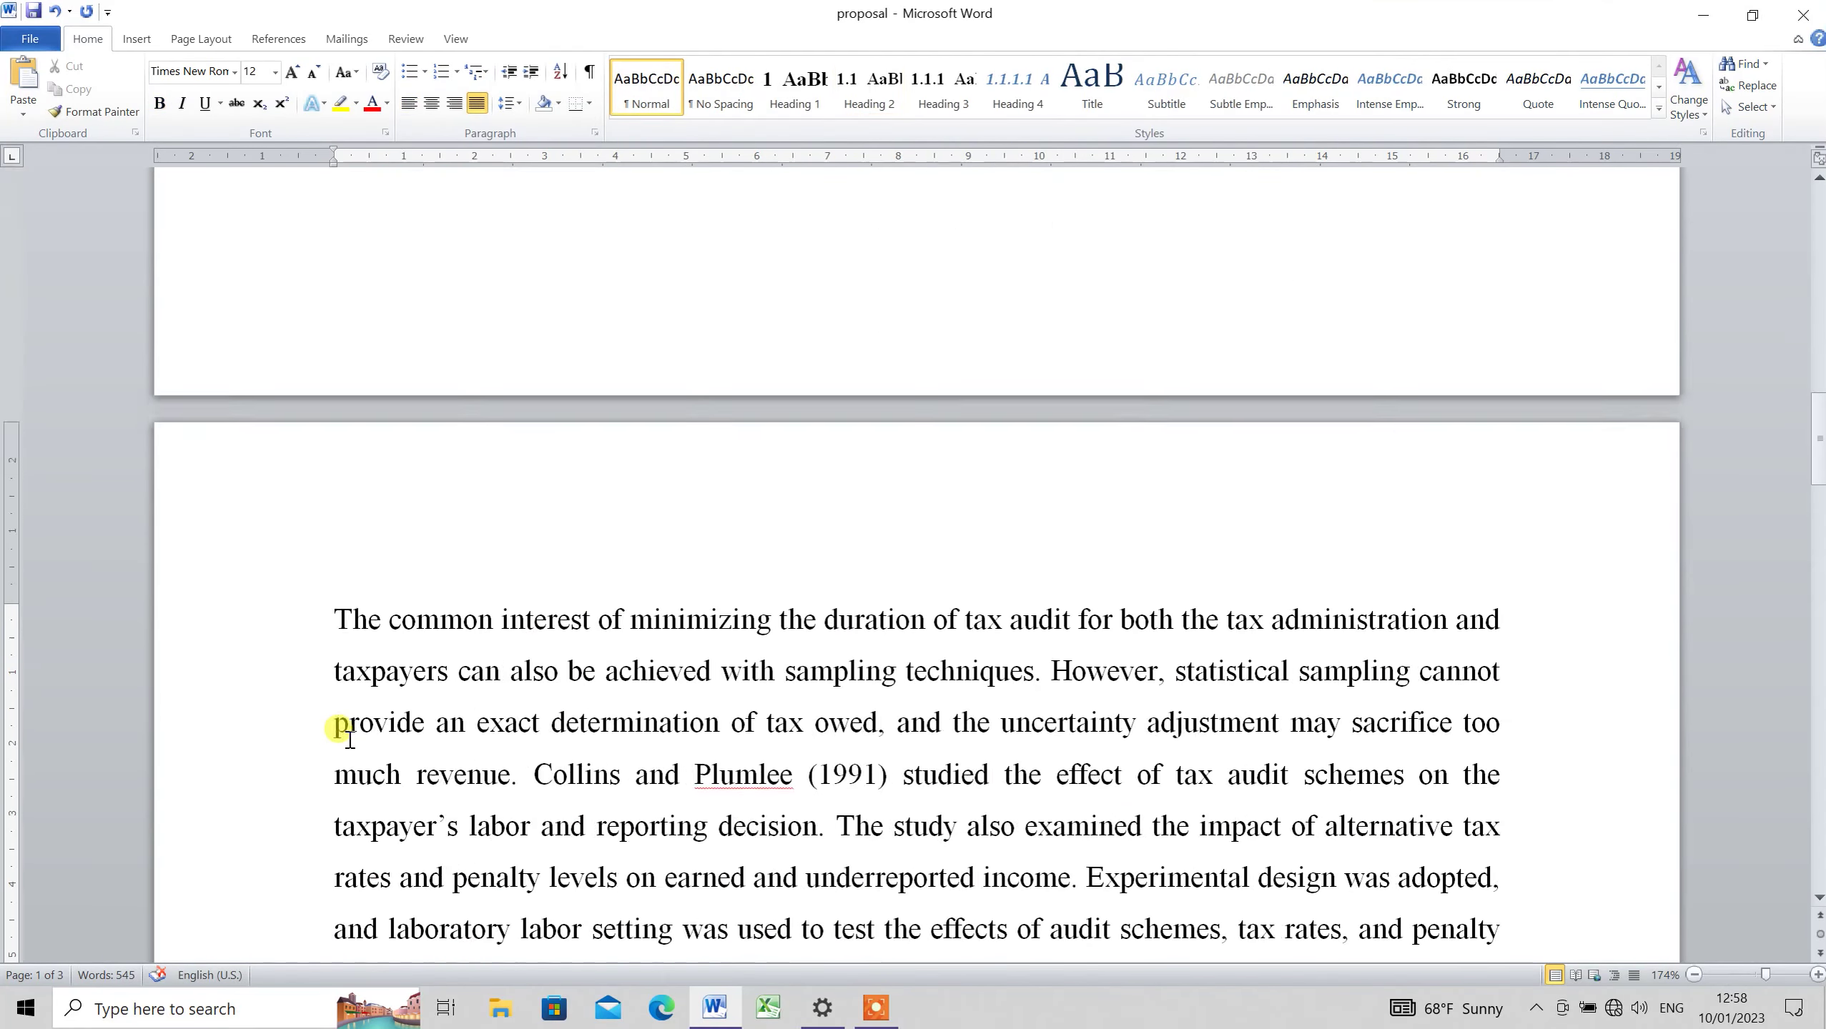
key(Down)
key(Down)
key(Down)
key(Down)
key(Down)
key(Down)
key(Up)
key(Up)
key(Up)
key(Up)
key(Up)
key(Up)
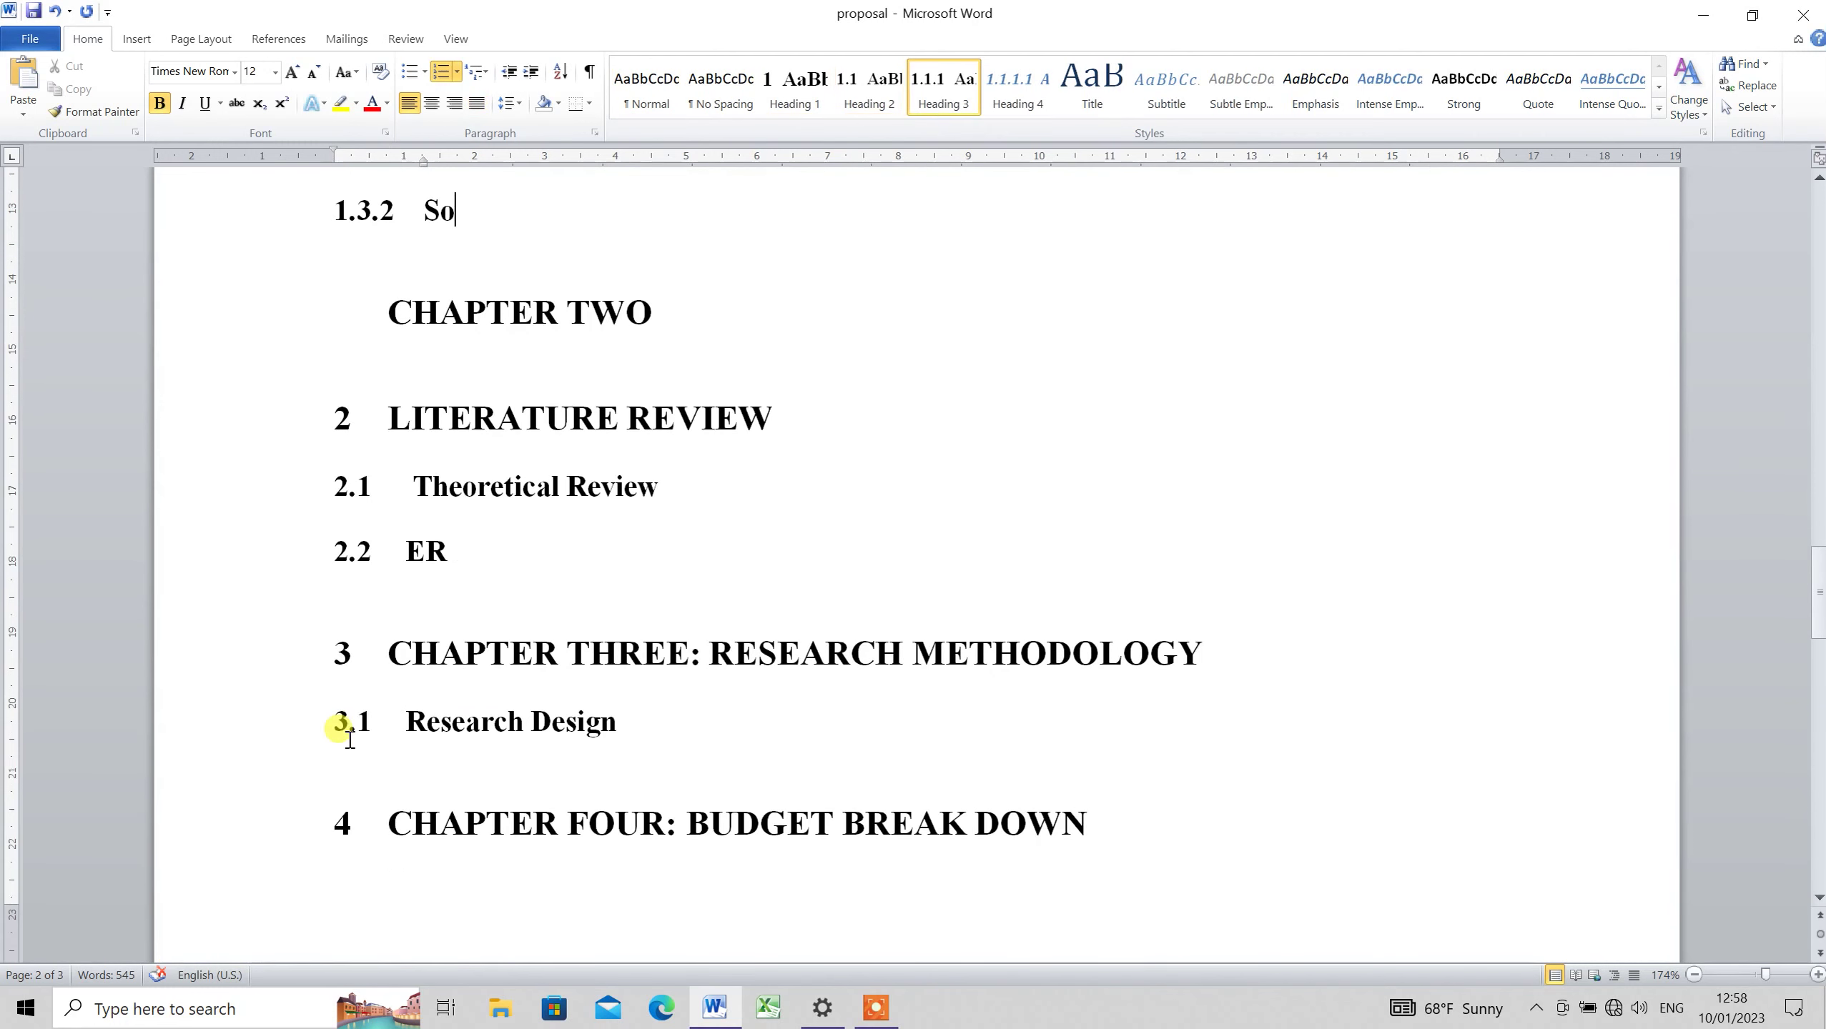
key(Up)
key(Up)
key(Up)
key(Up)
key(Up)
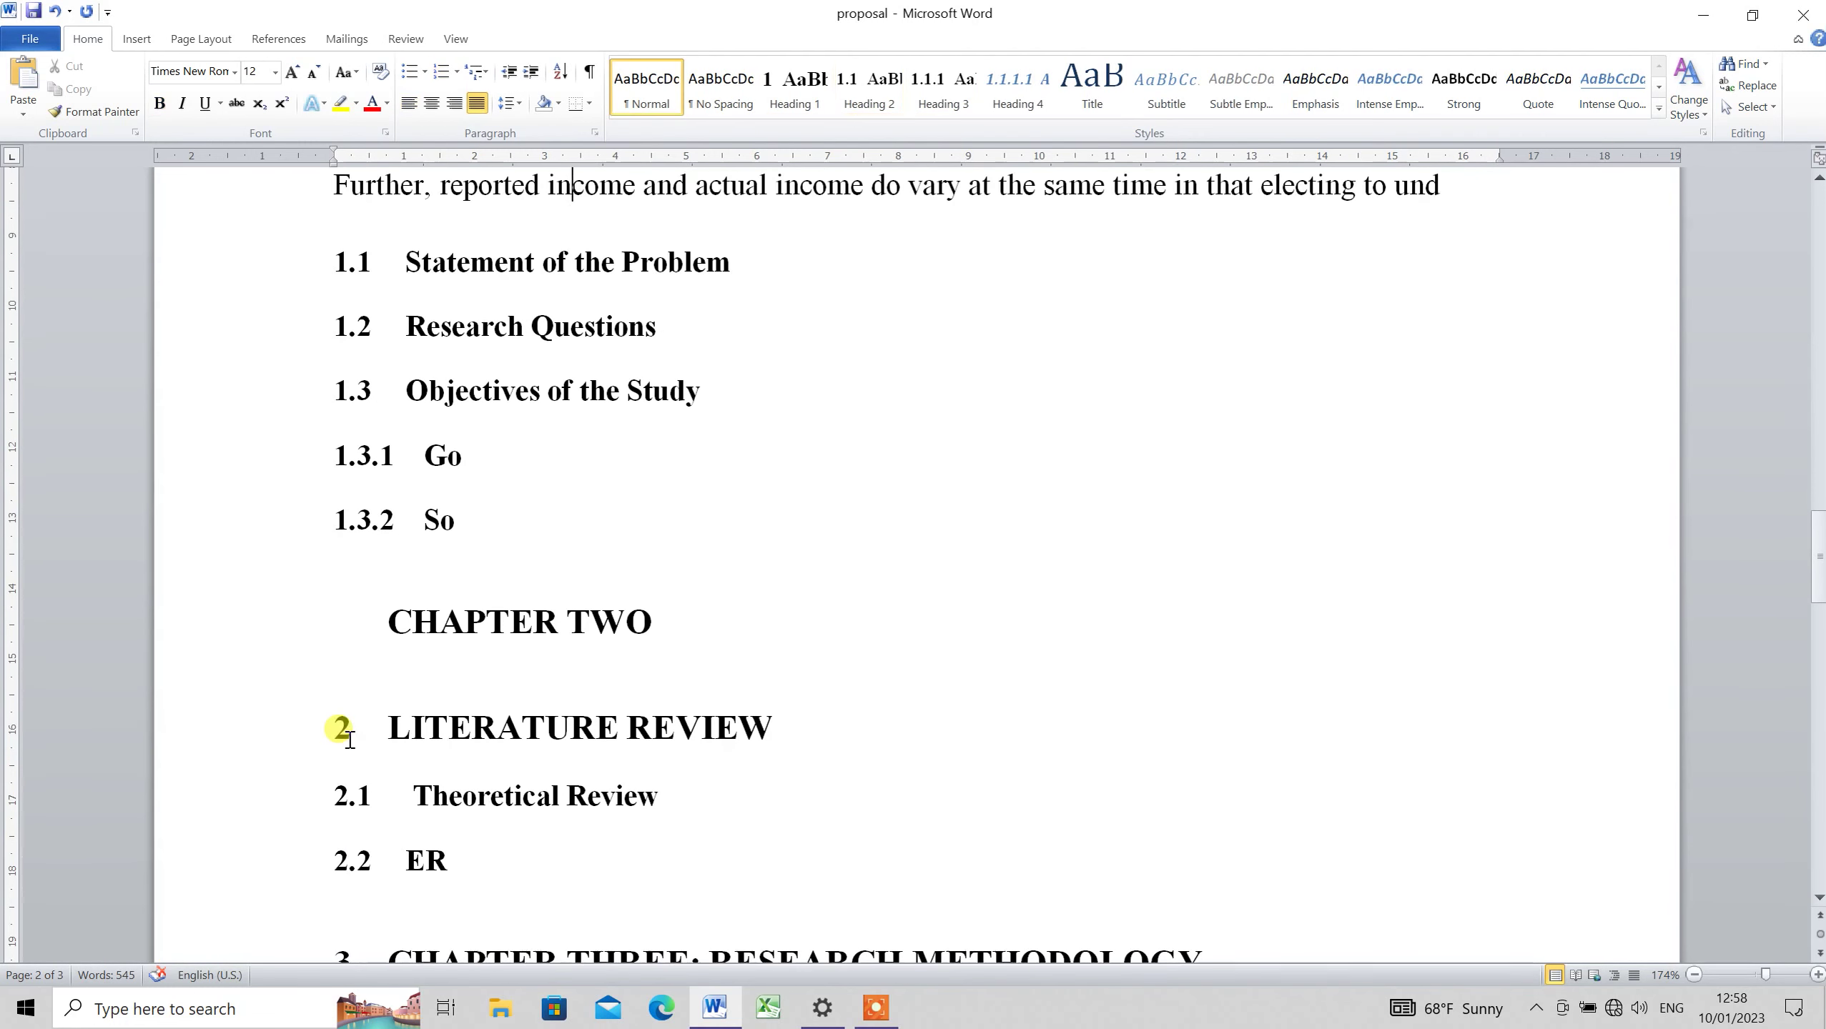
key(Up)
key(Down)
key(Down)
key(Down)
key(Down)
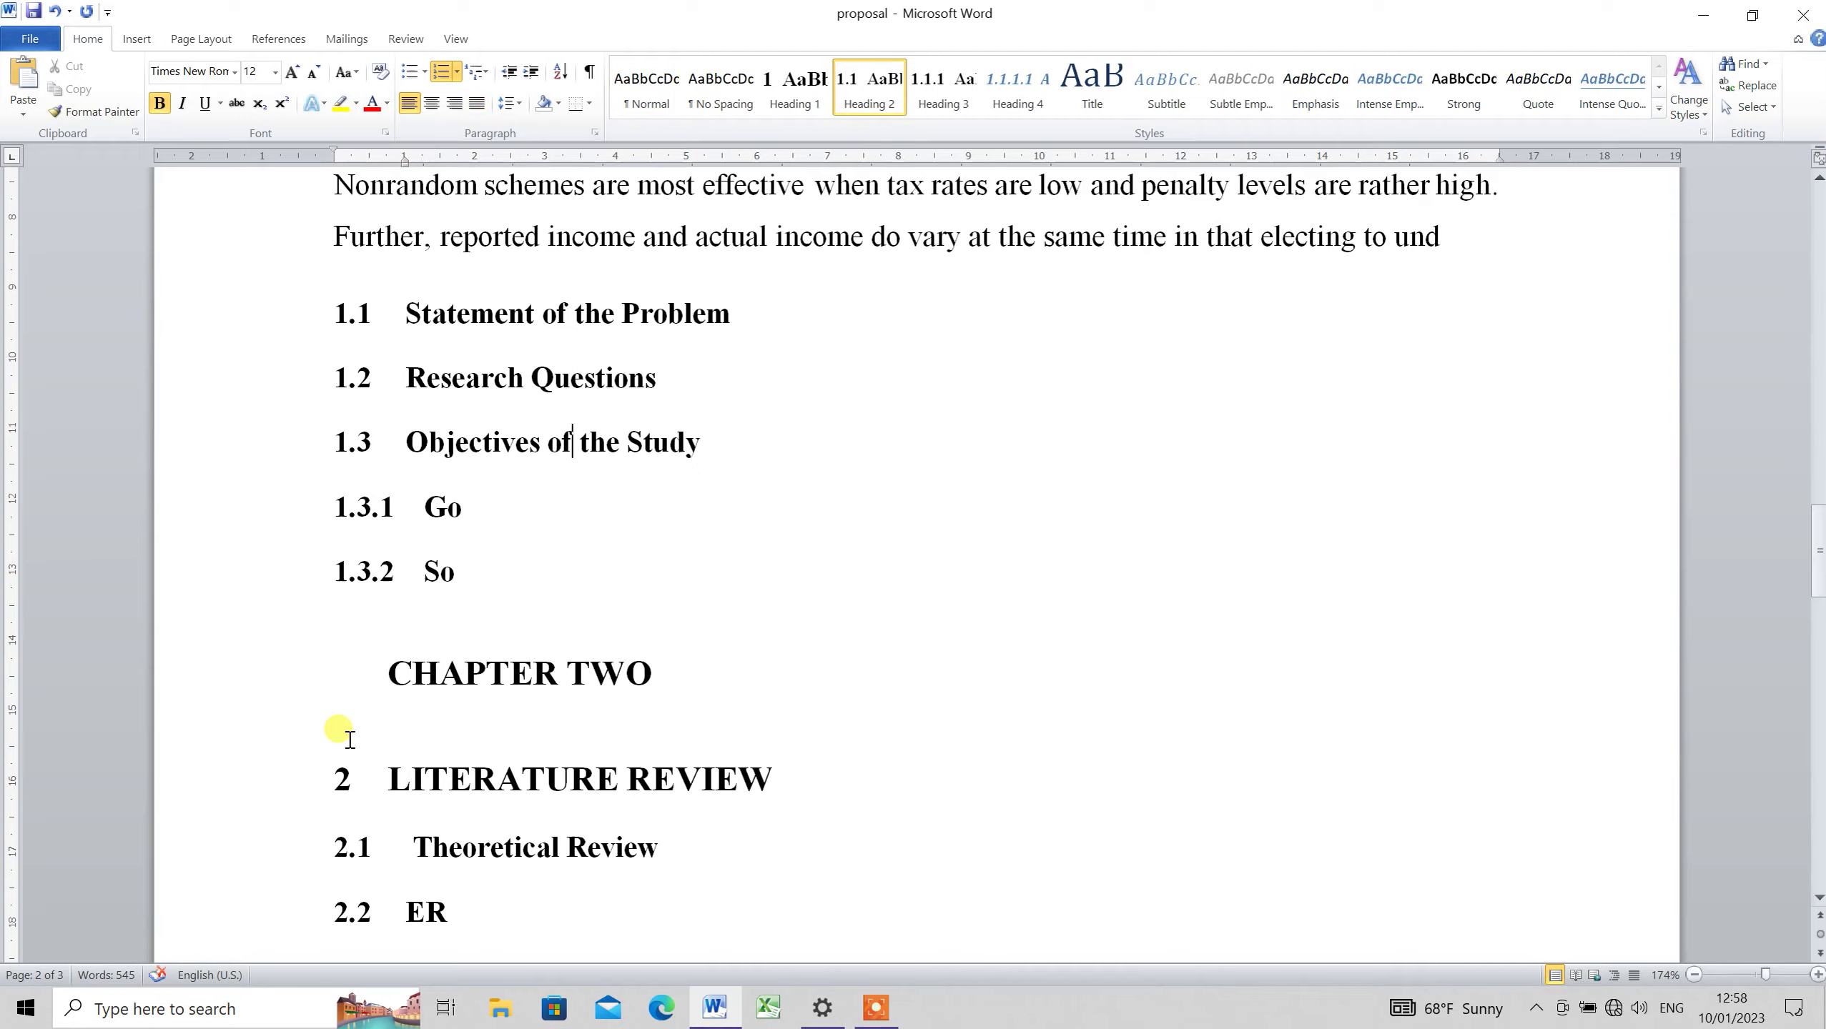
key(Down)
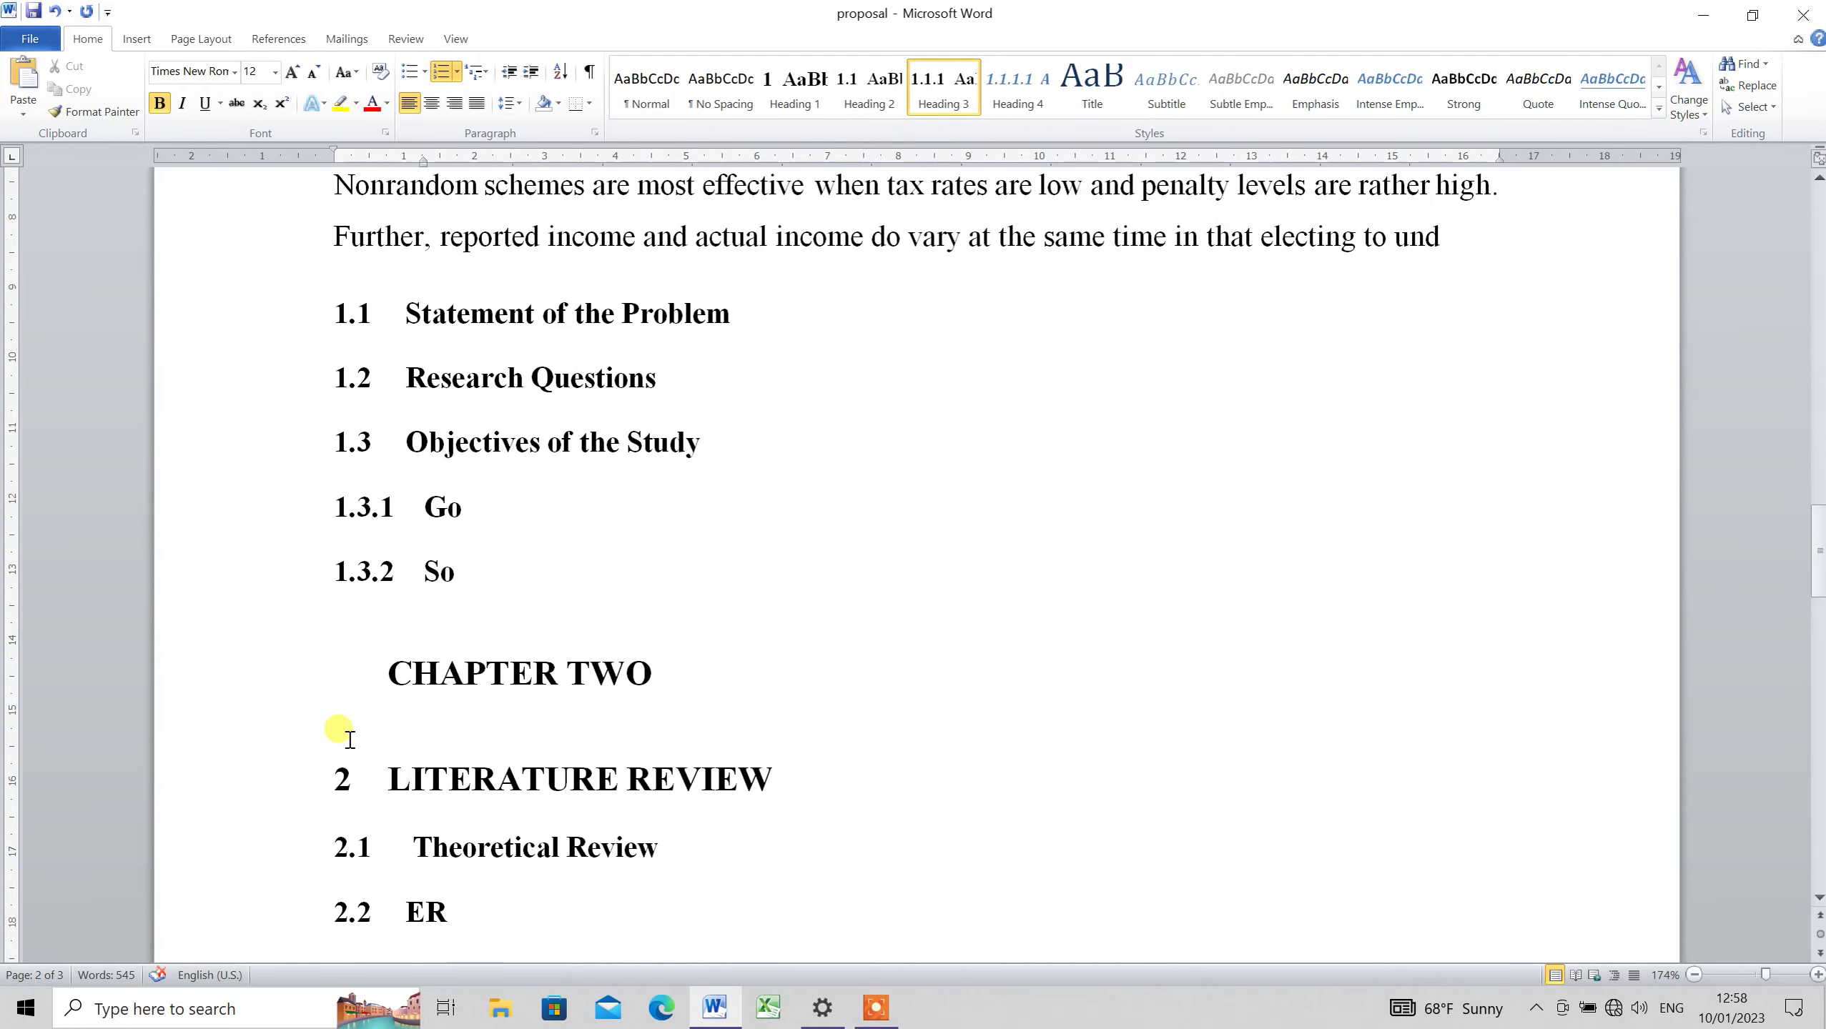
key(Up)
key(Up)
key(Up)
key(Up)
key(Up)
key(Up)
key(Up)
key(Up)
key(Up)
key(Up)
key(Up)
key(Up)
key(Up)
key(Up)
key(Up)
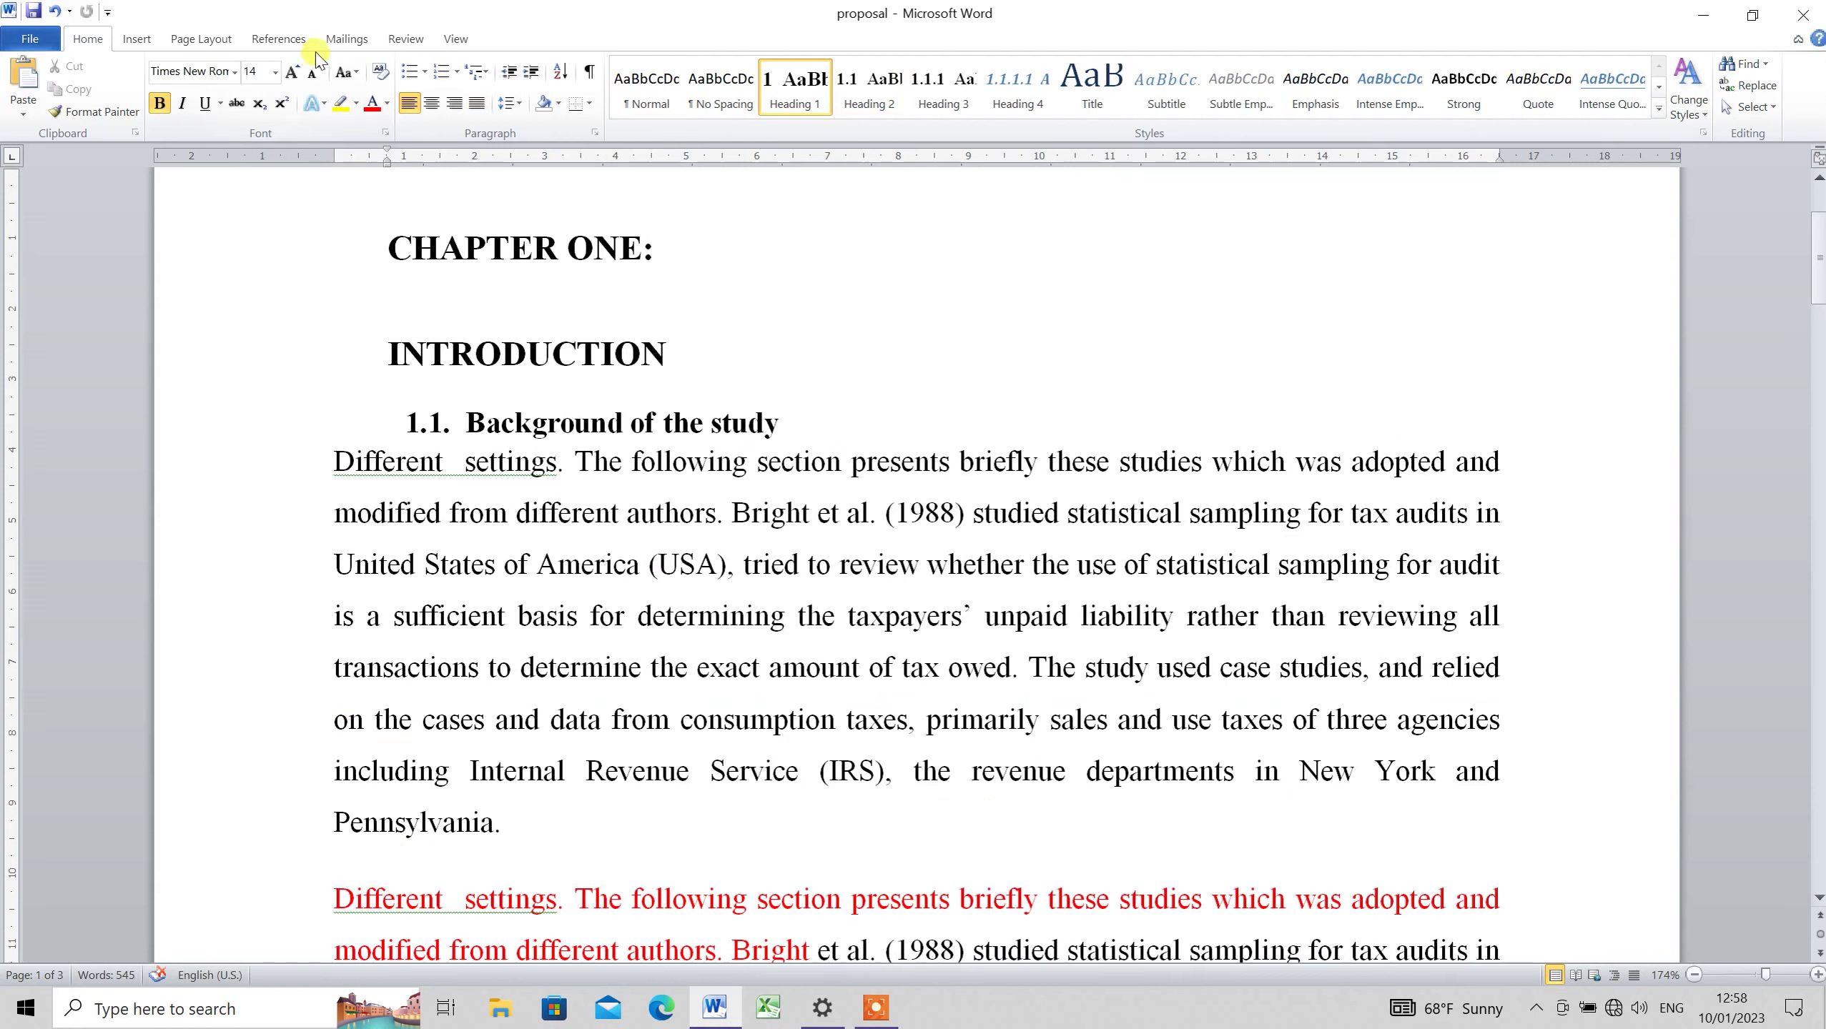
click(277, 38)
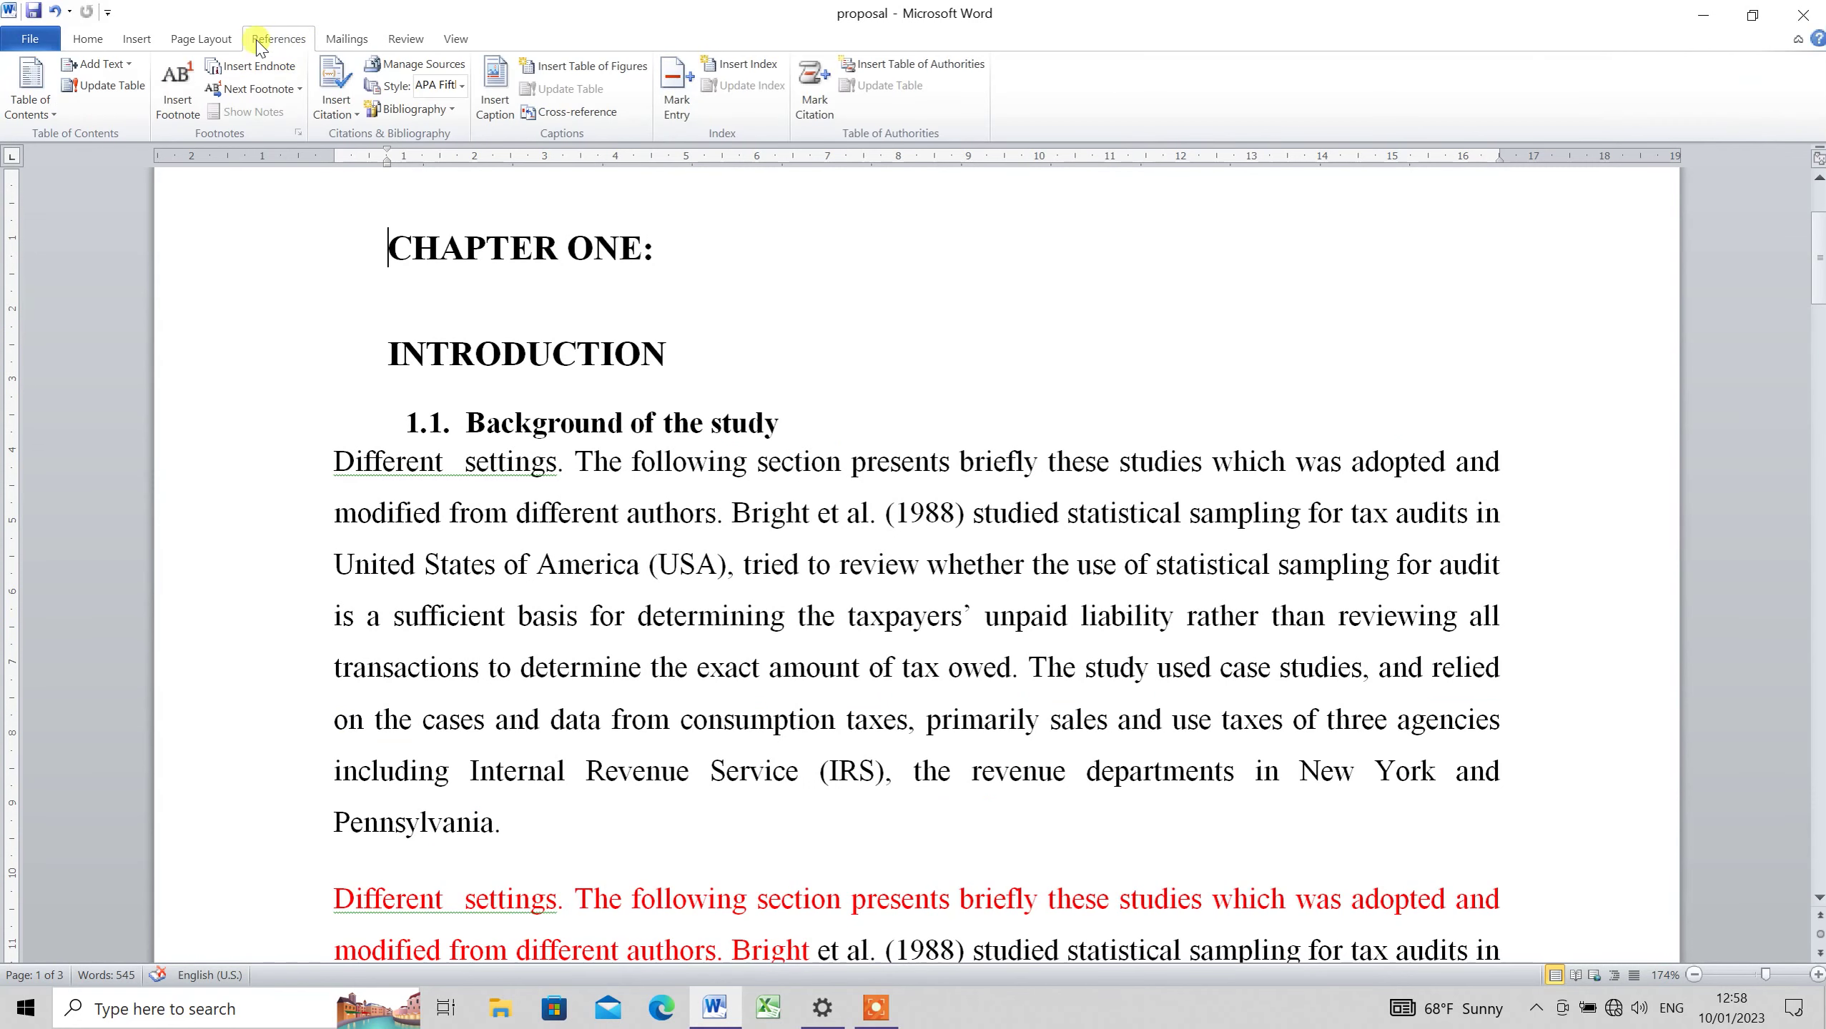
Insert the automatic Table of Contents, undoing a page break added before Chapter One
click(58, 115)
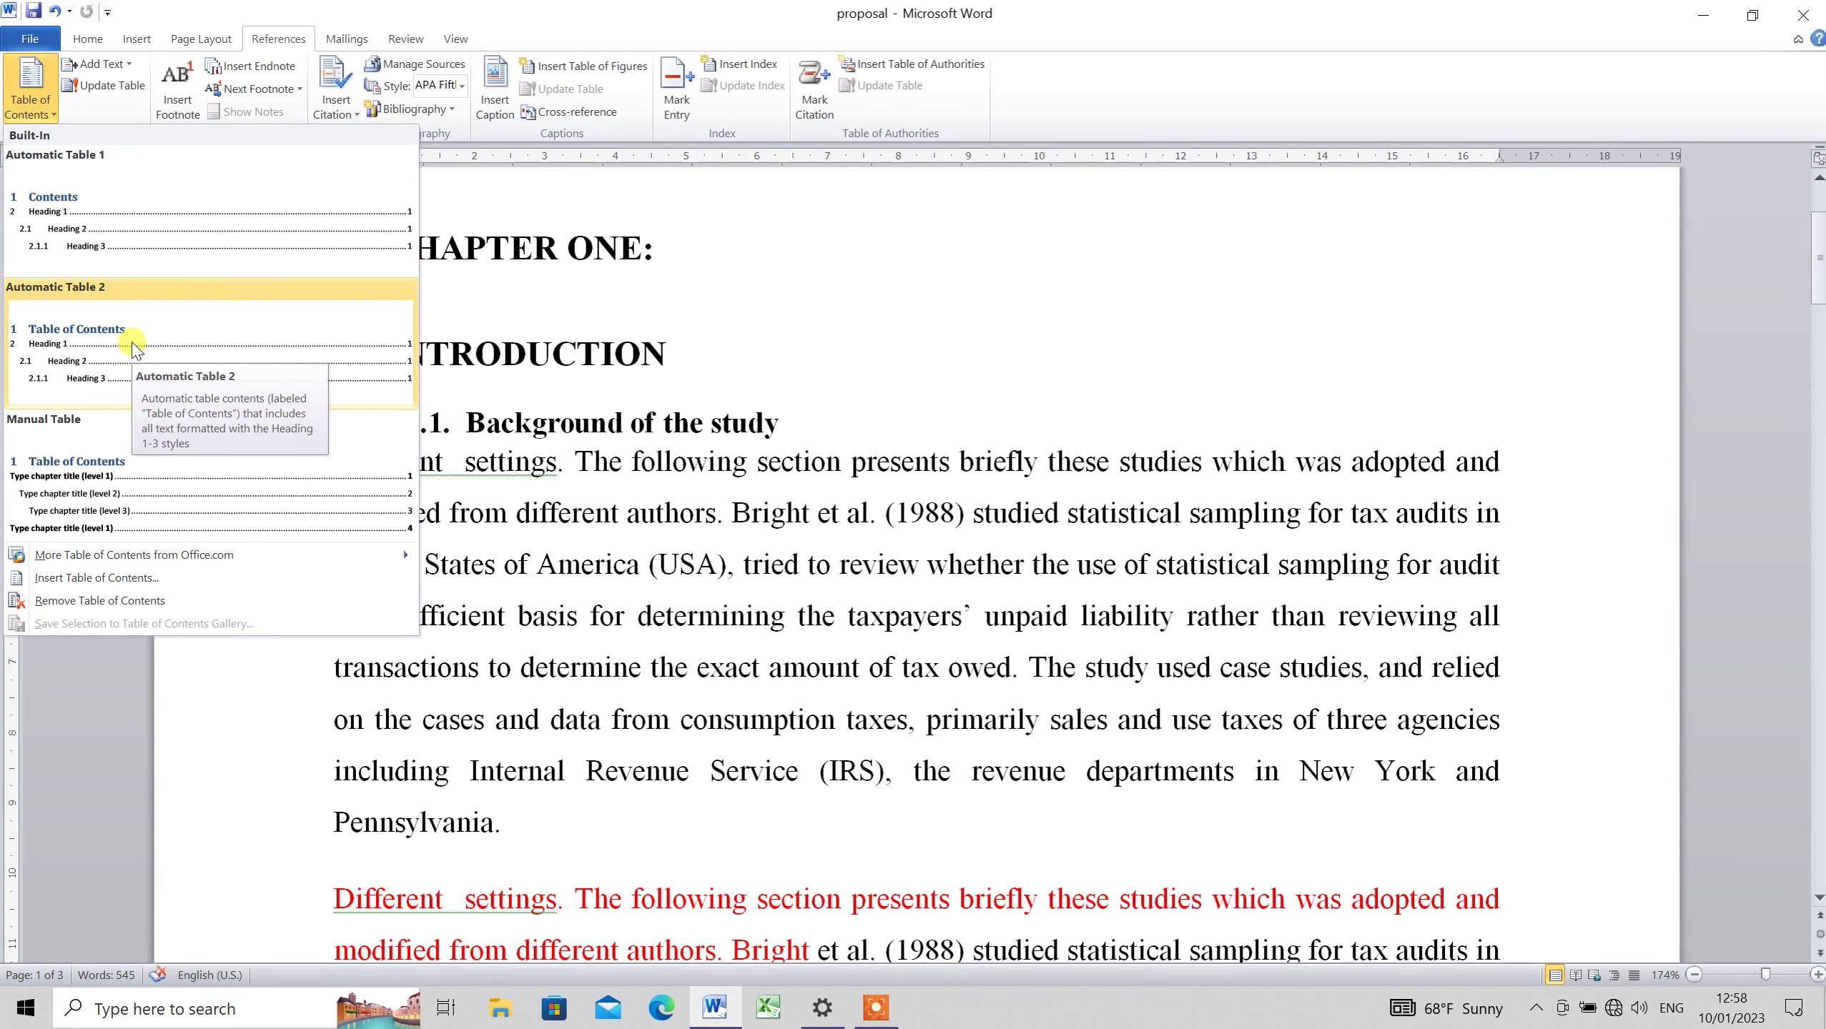
click(133, 345)
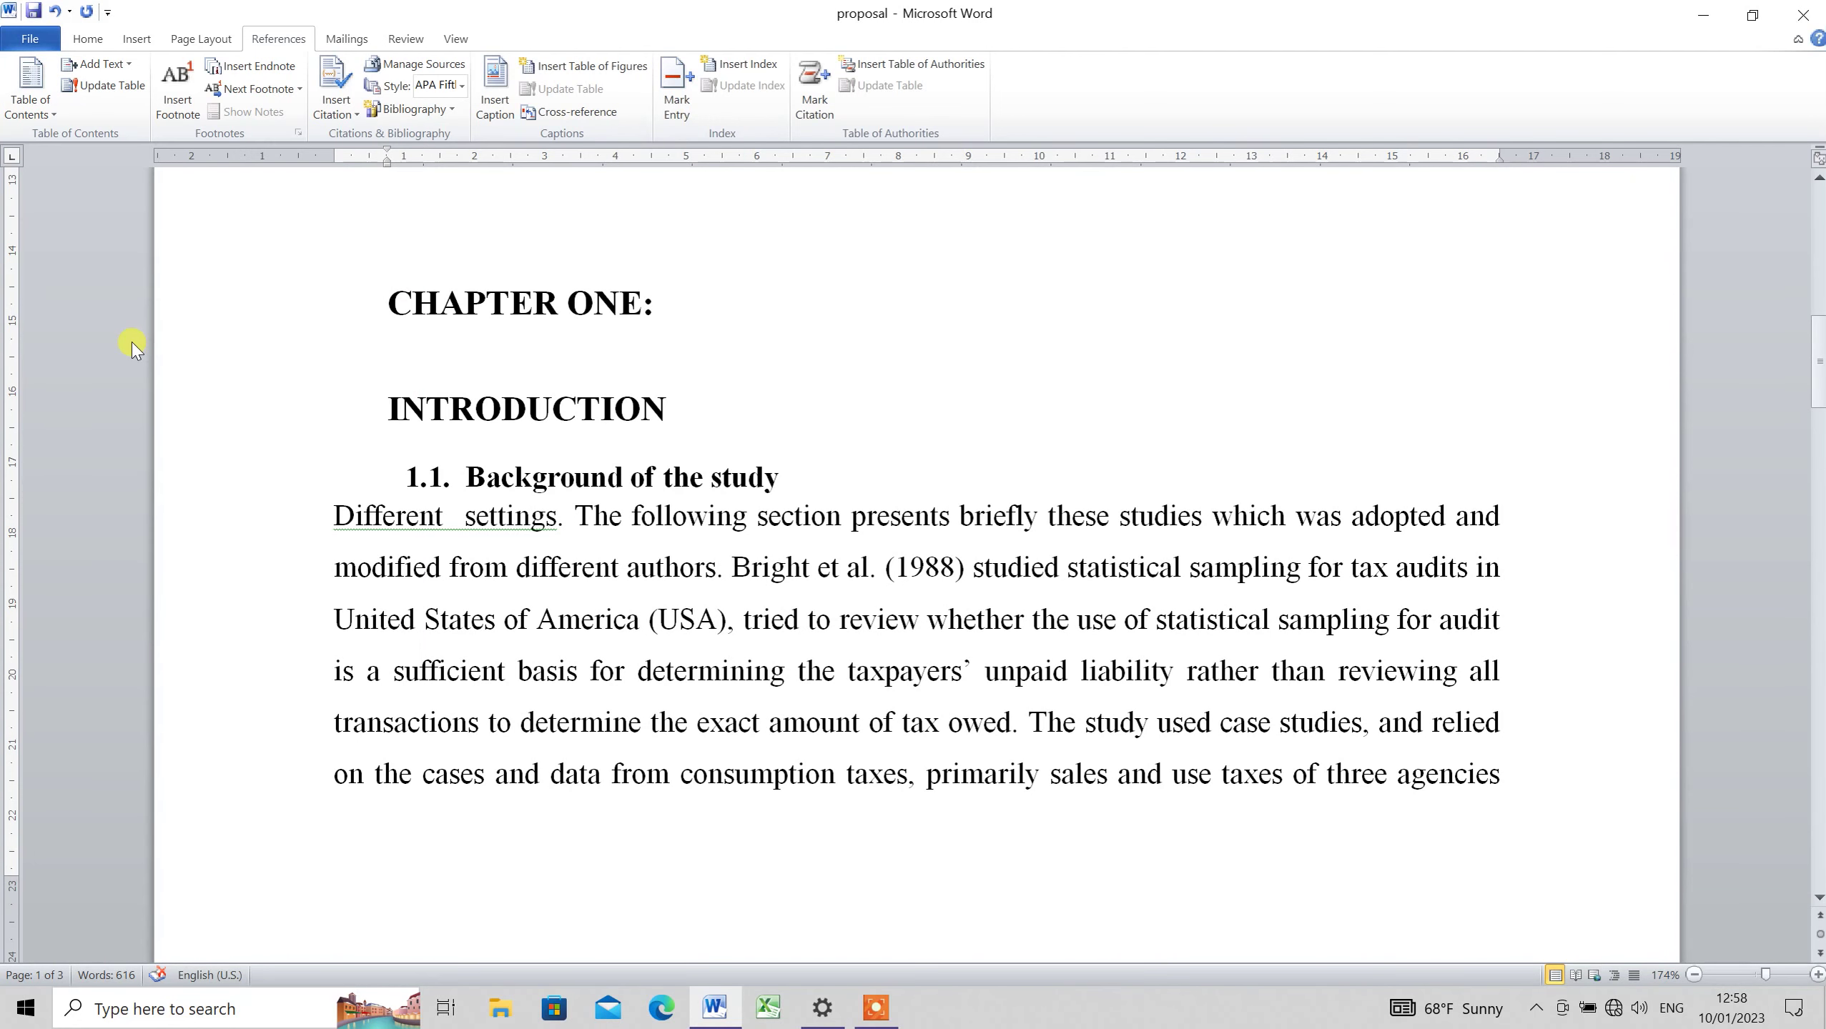
click(136, 38)
click(99, 99)
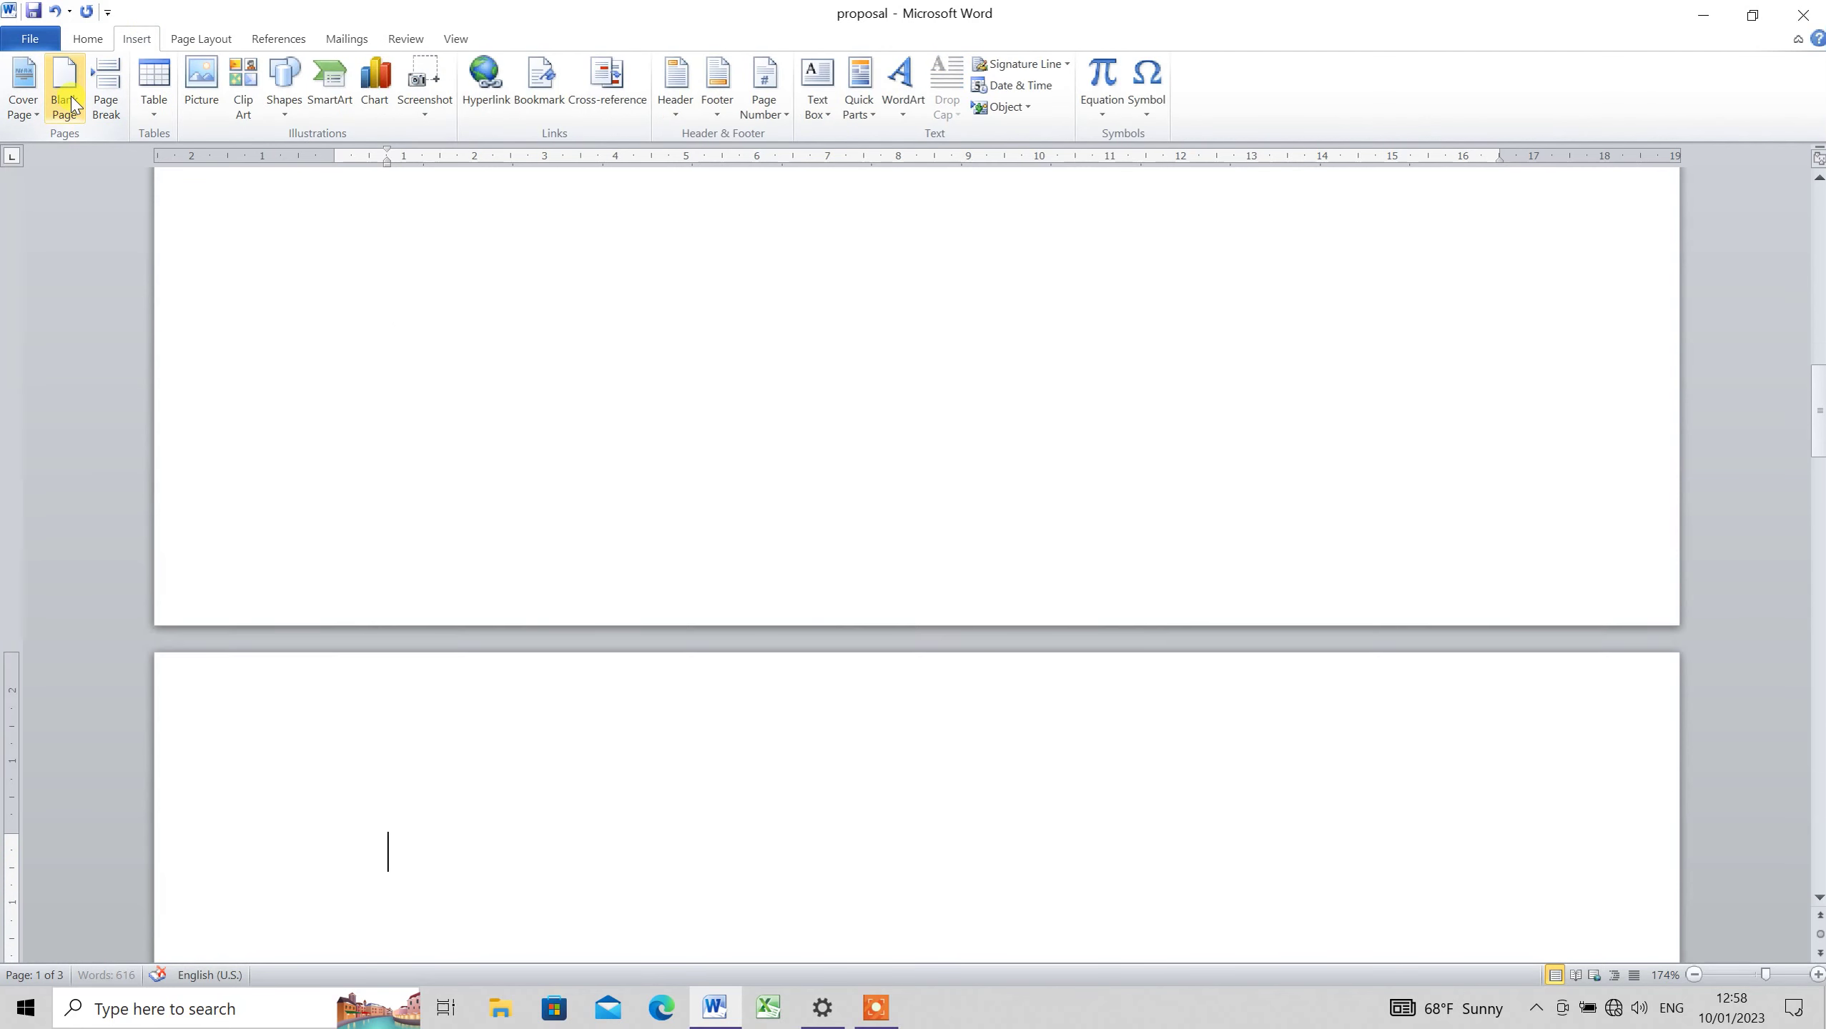
key(ctrl+z)
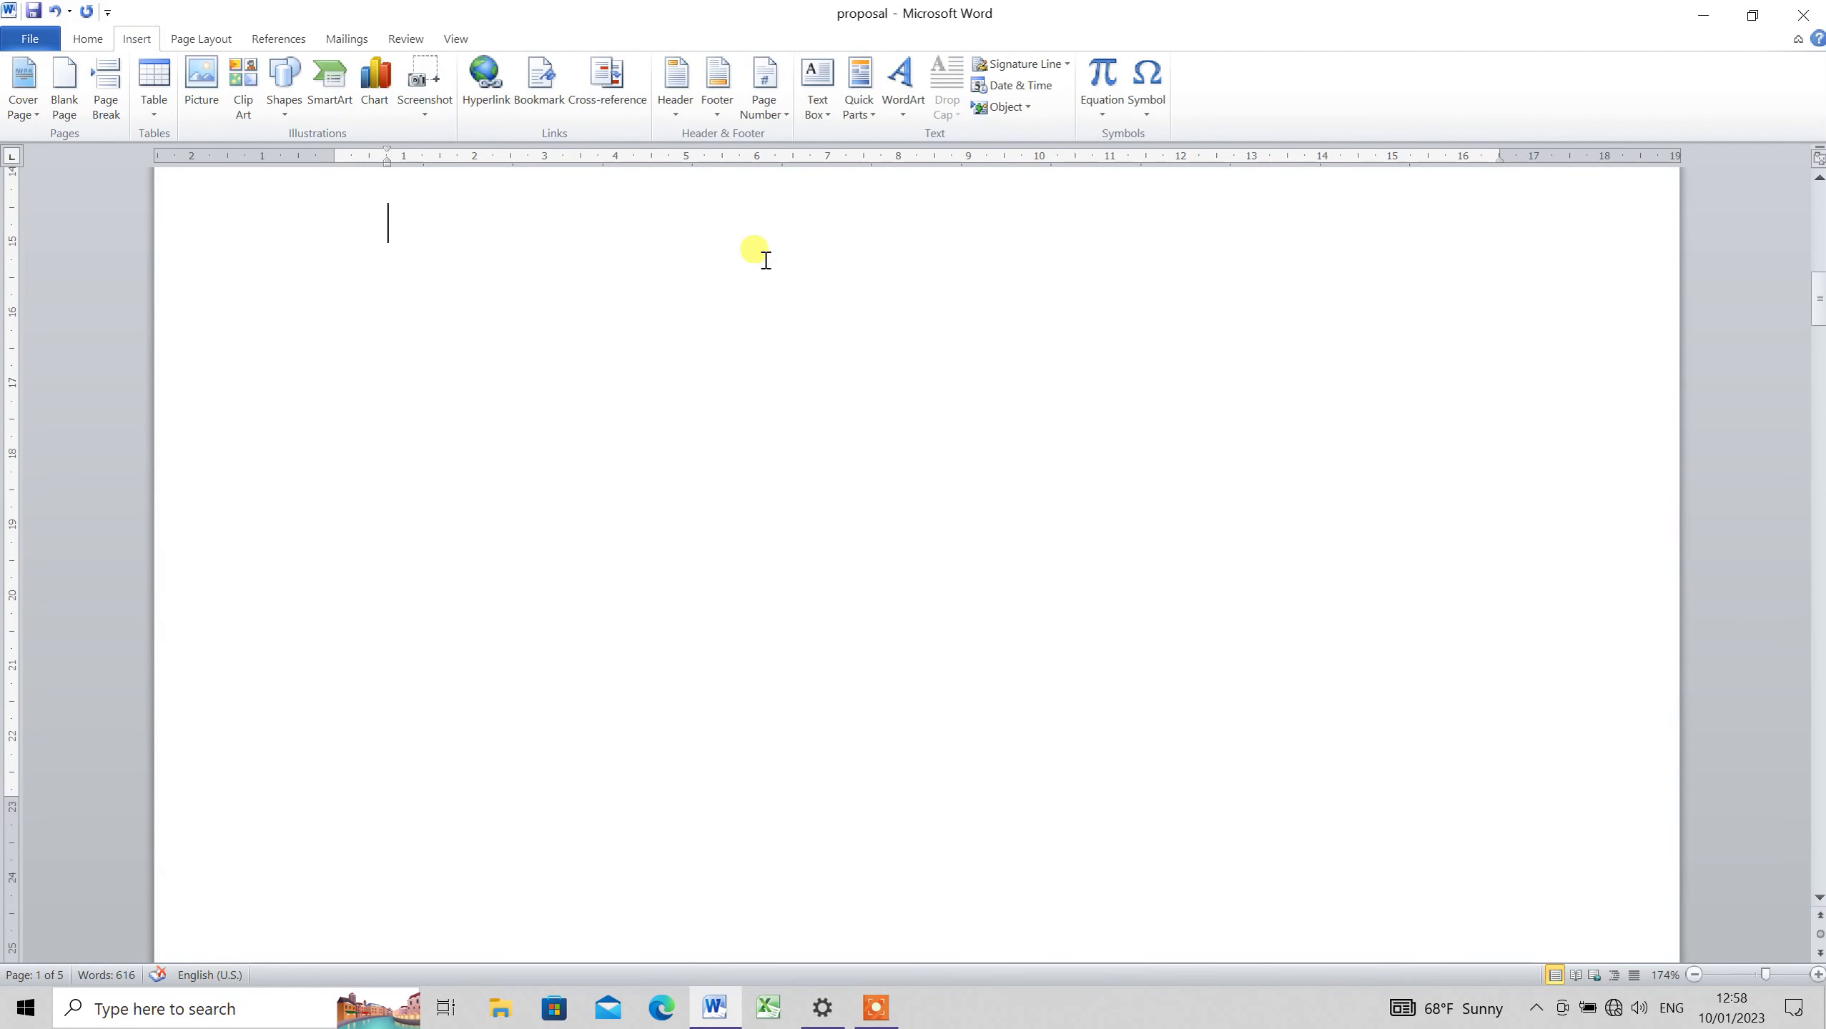
Remove the '1' numbering from the Table of Contents heading
click(765, 260)
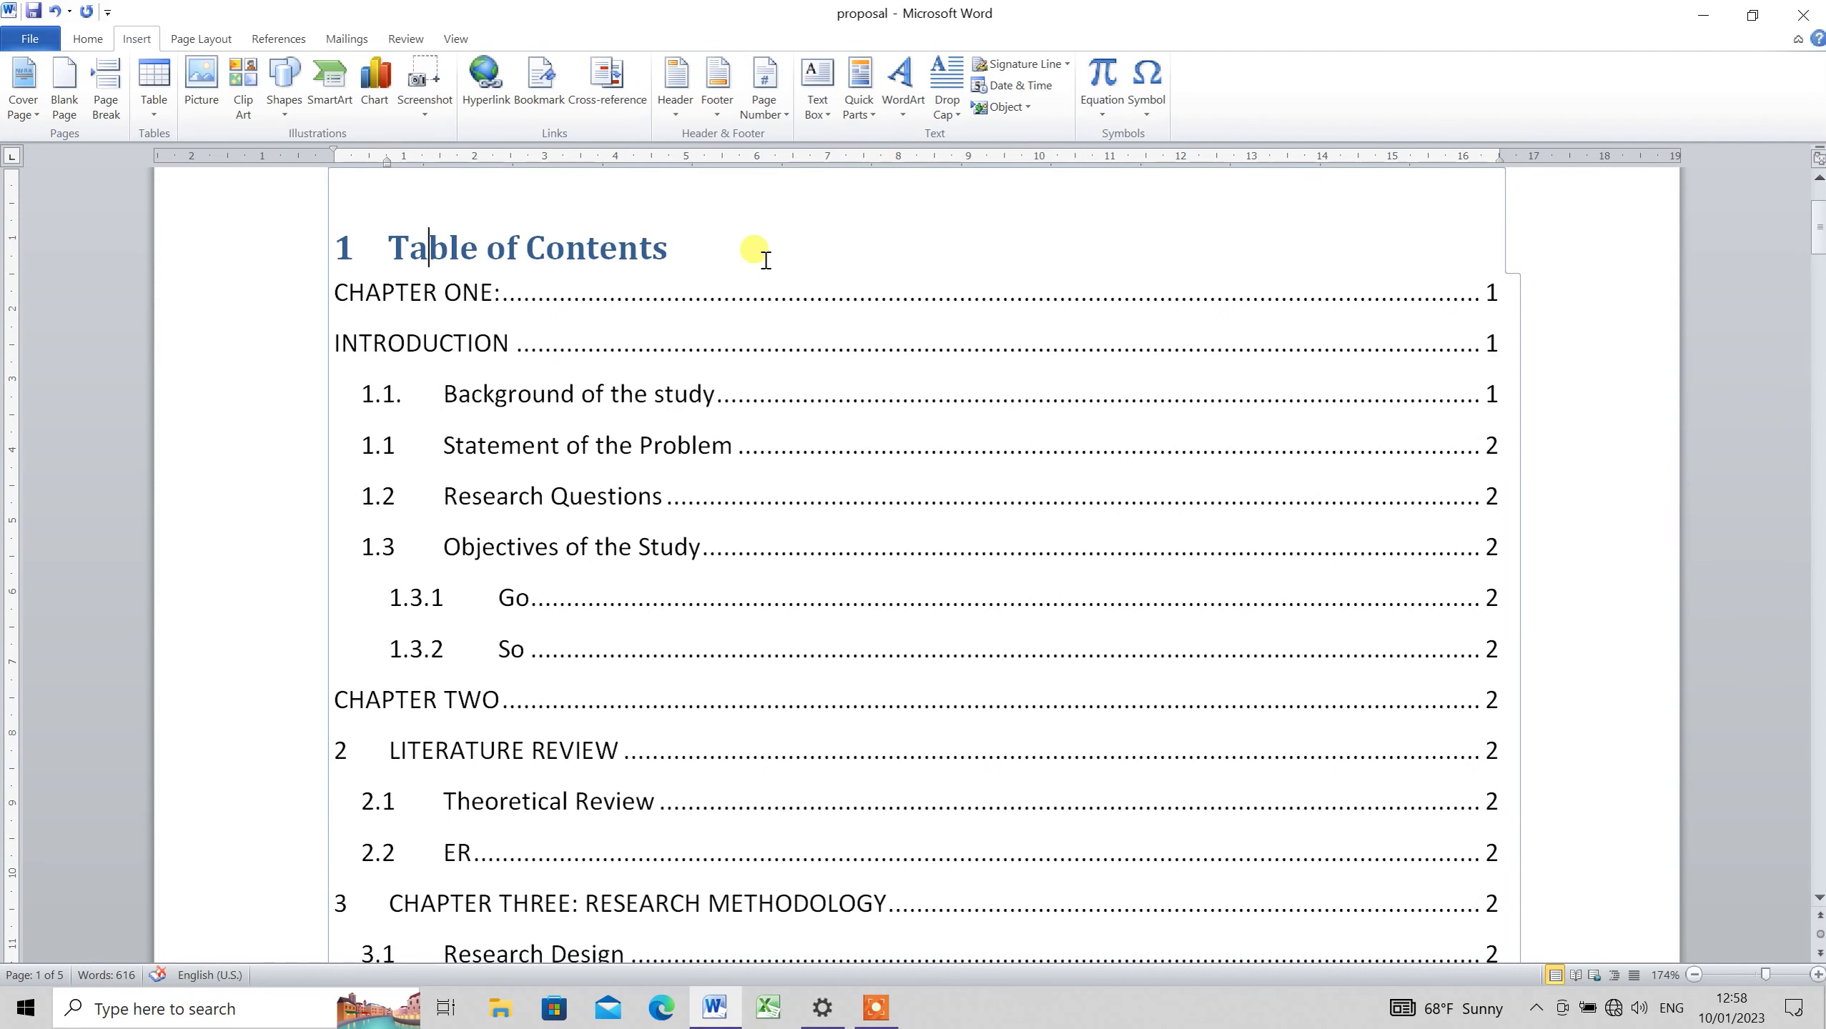
key(Down)
scroll(765, 260, down, 10)
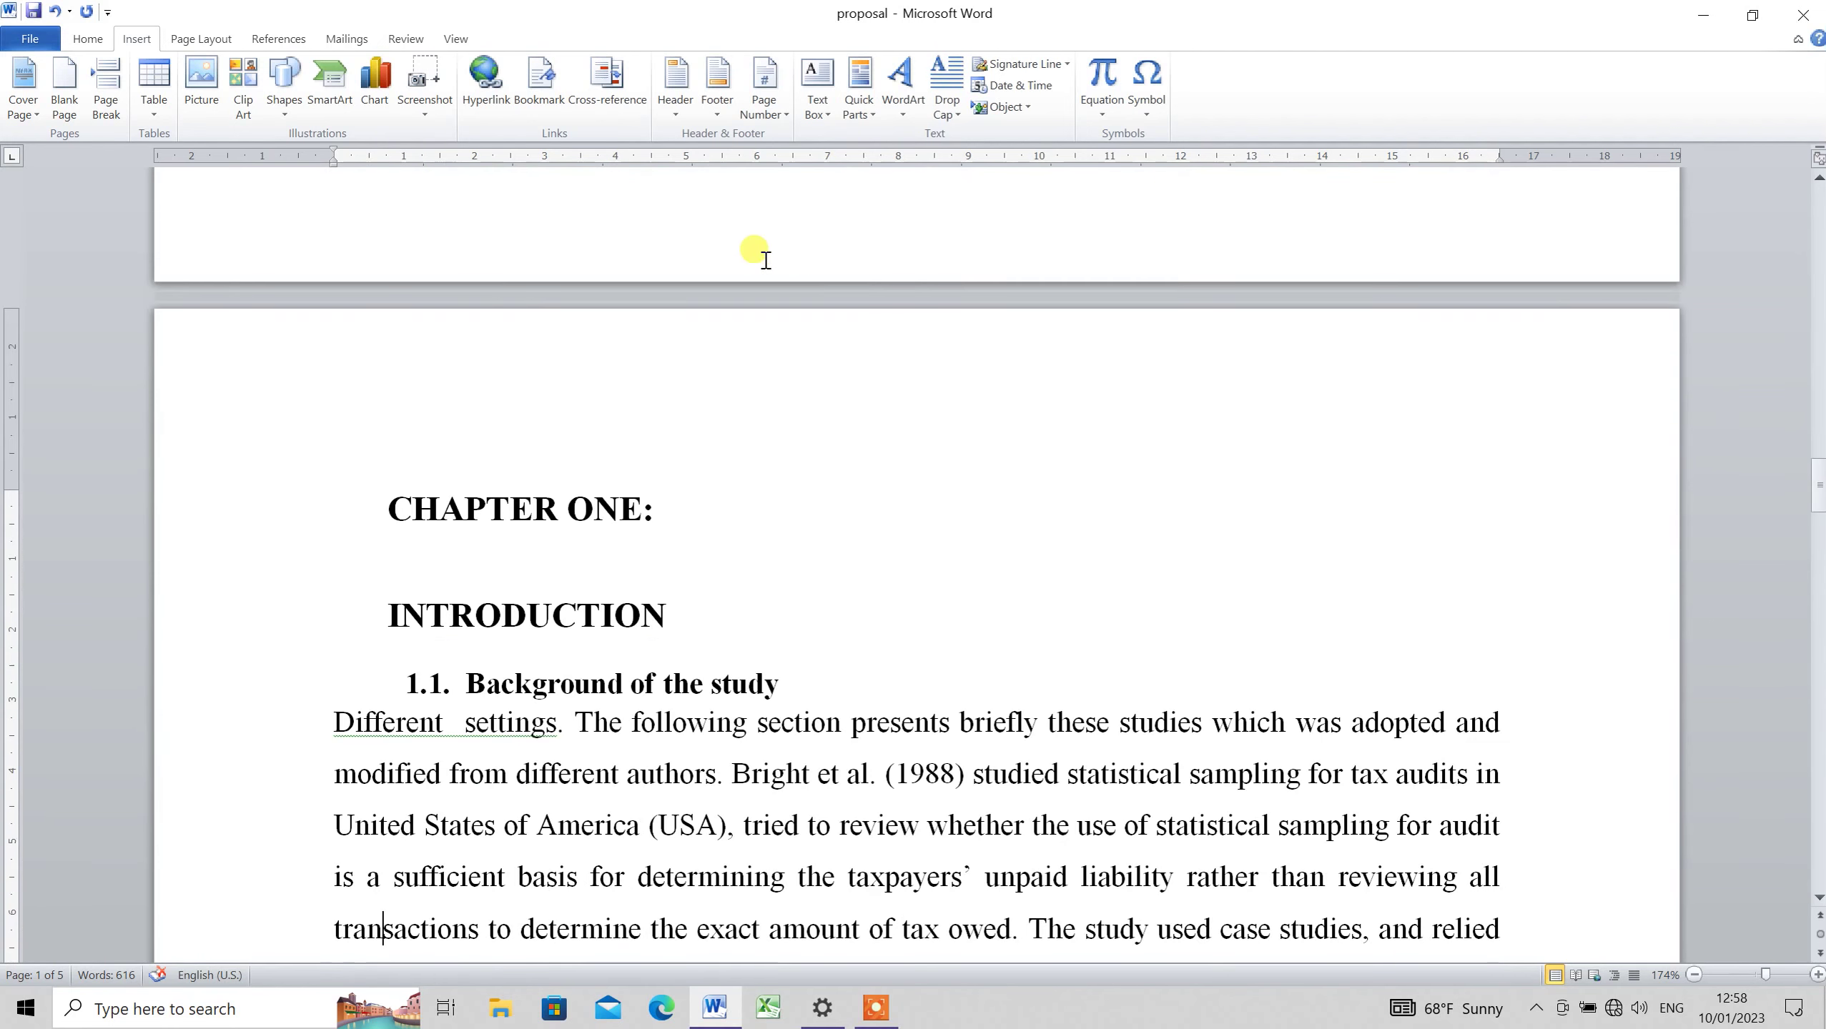
scroll(765, 260, up, 3)
scroll(765, 260, up, 7)
click(766, 260)
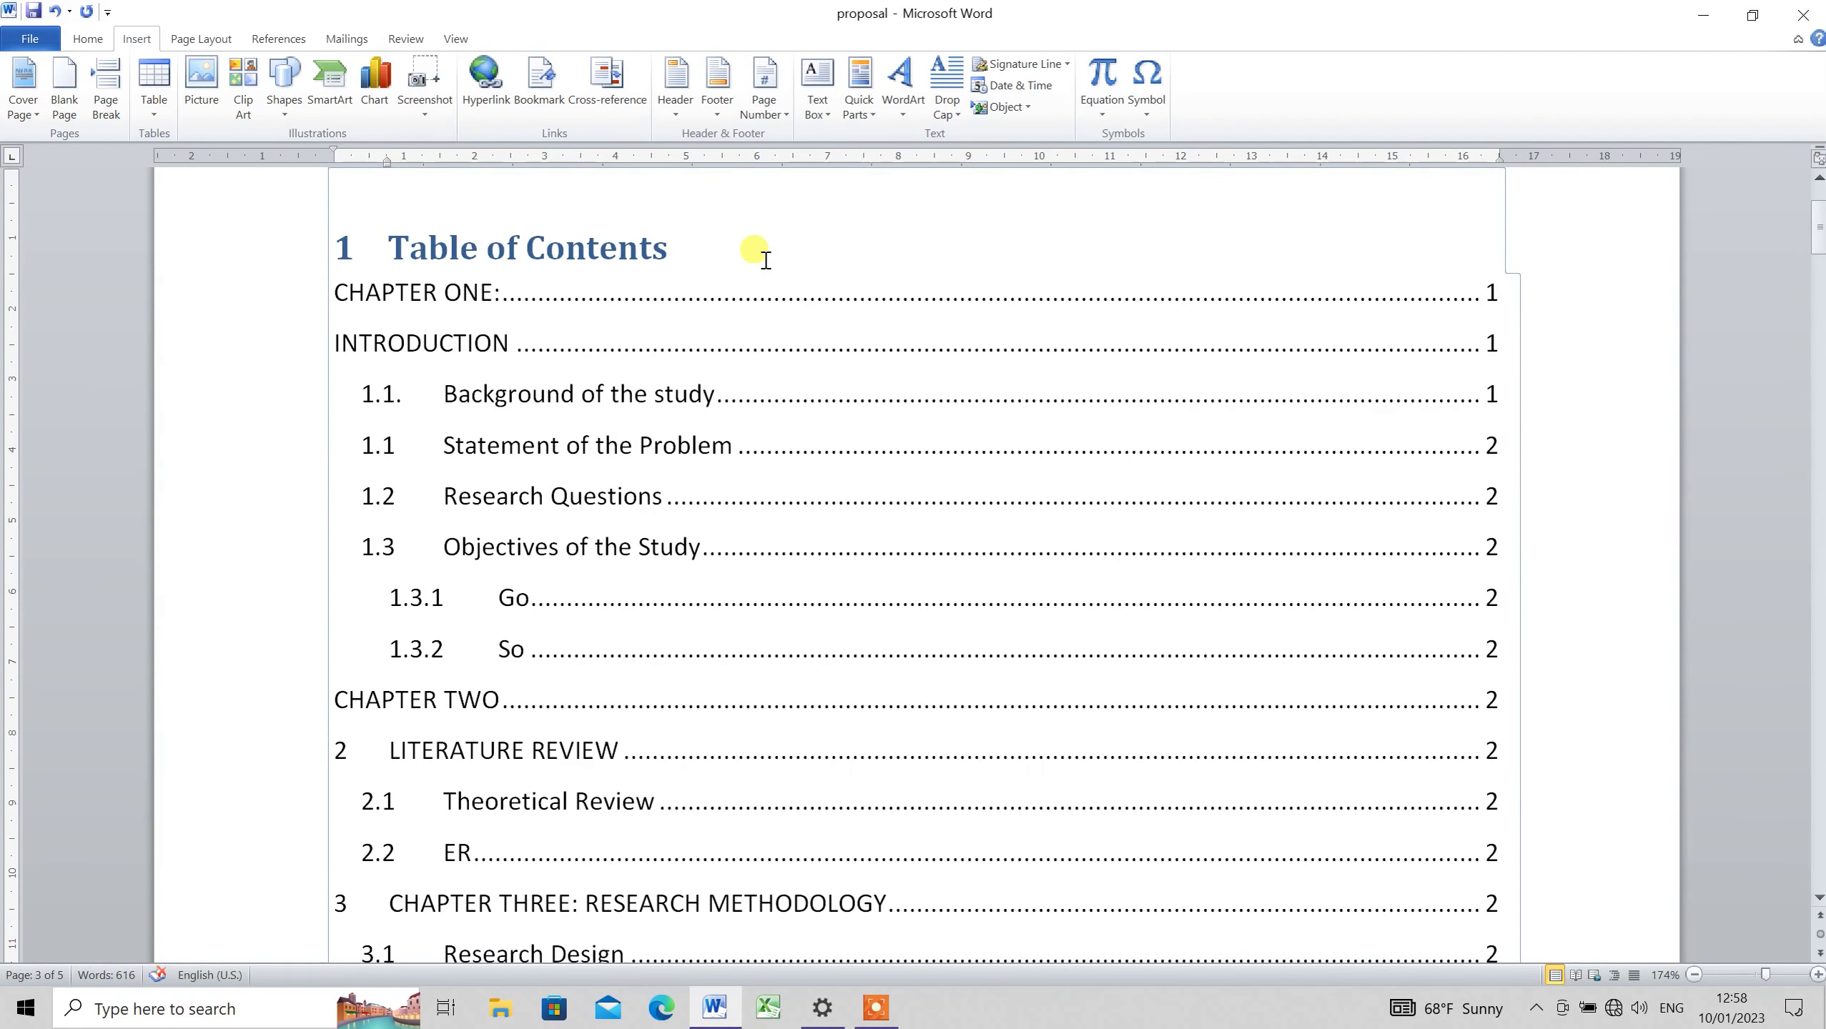
key(BackSpace)
Review the contents entries and select the Table of Contents heading text
key(Down)
scroll(654, 247, down, 3)
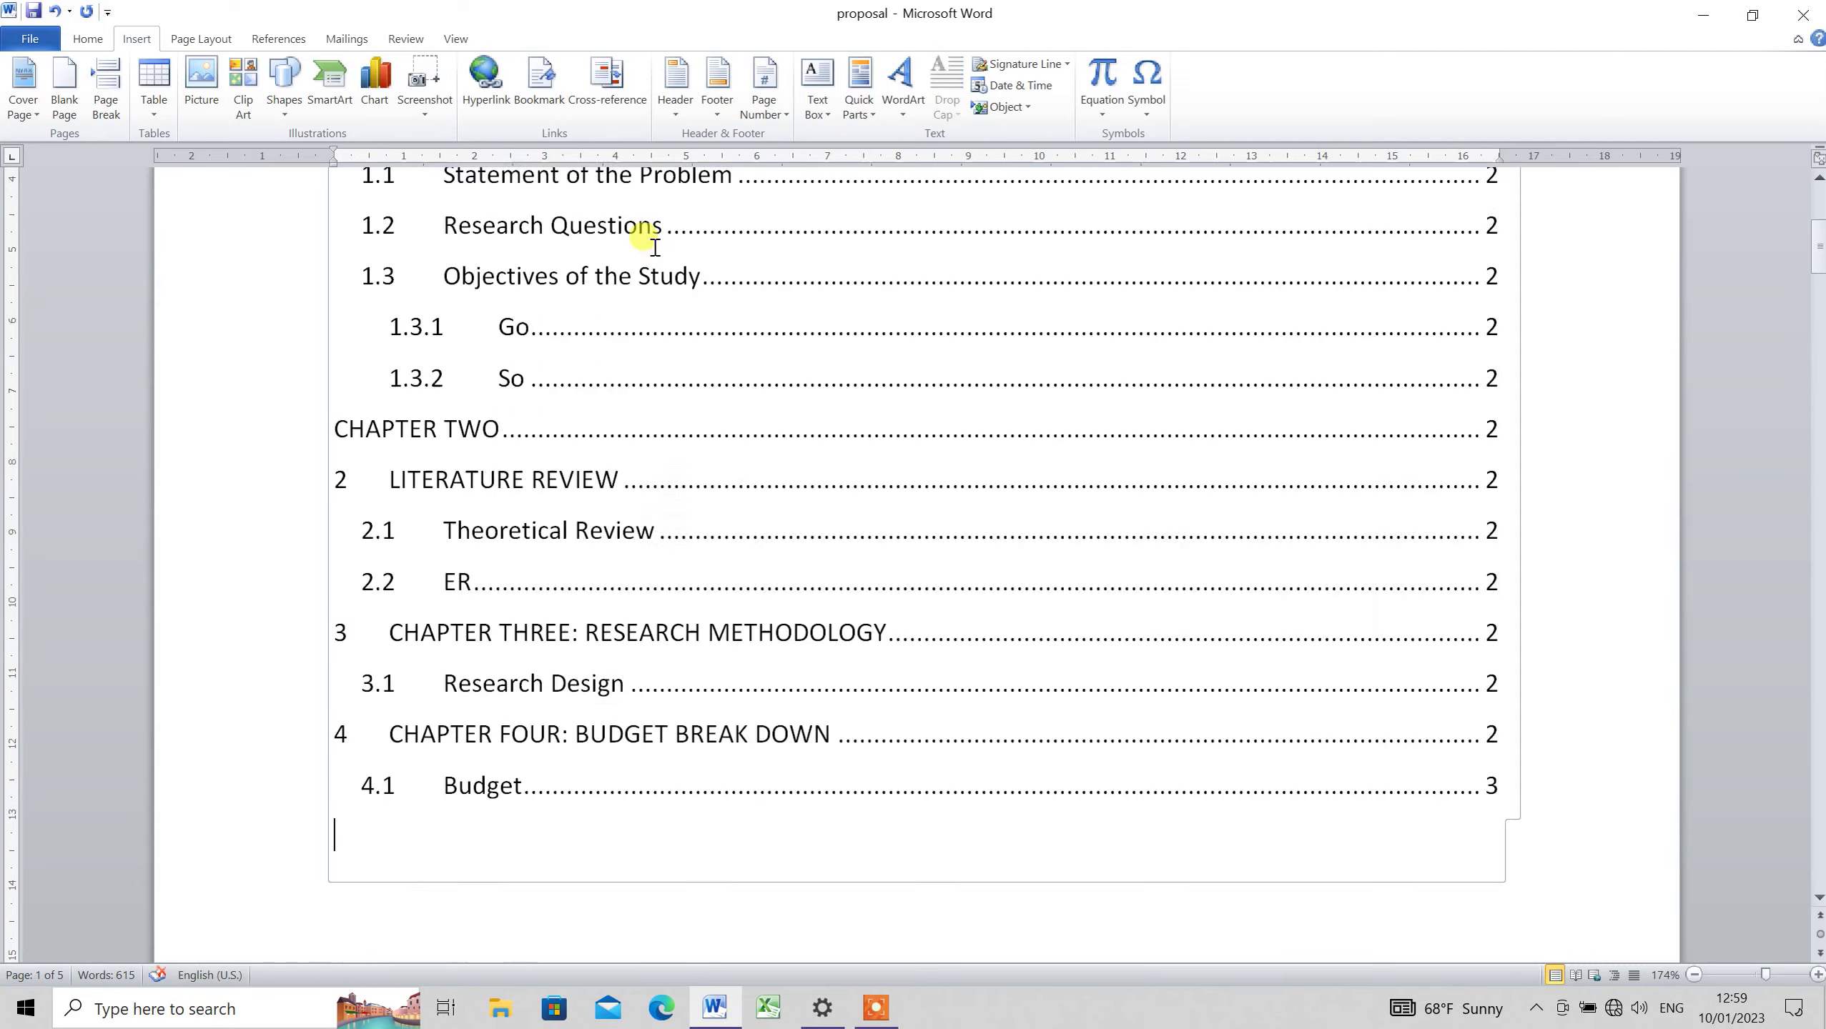
scroll(655, 247, down, 8)
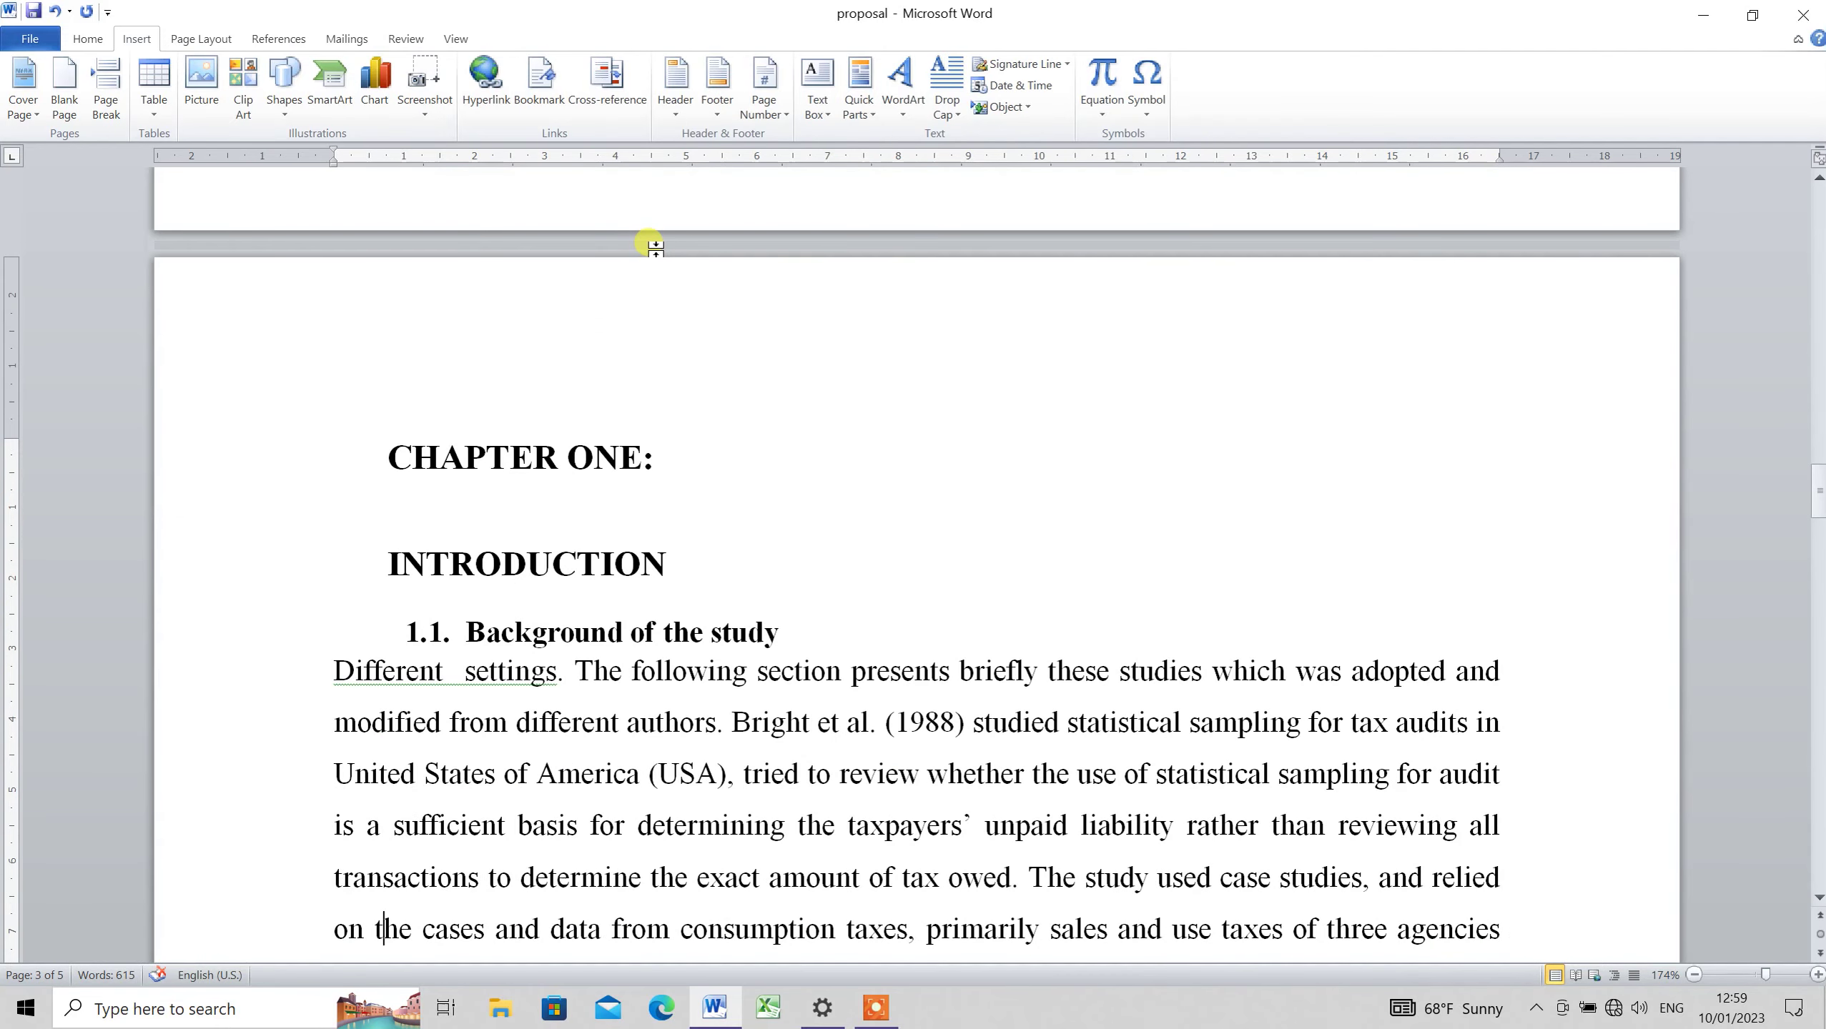
scroll(654, 247, up, 5)
scroll(655, 247, up, 6)
drag(673, 247, 388, 249)
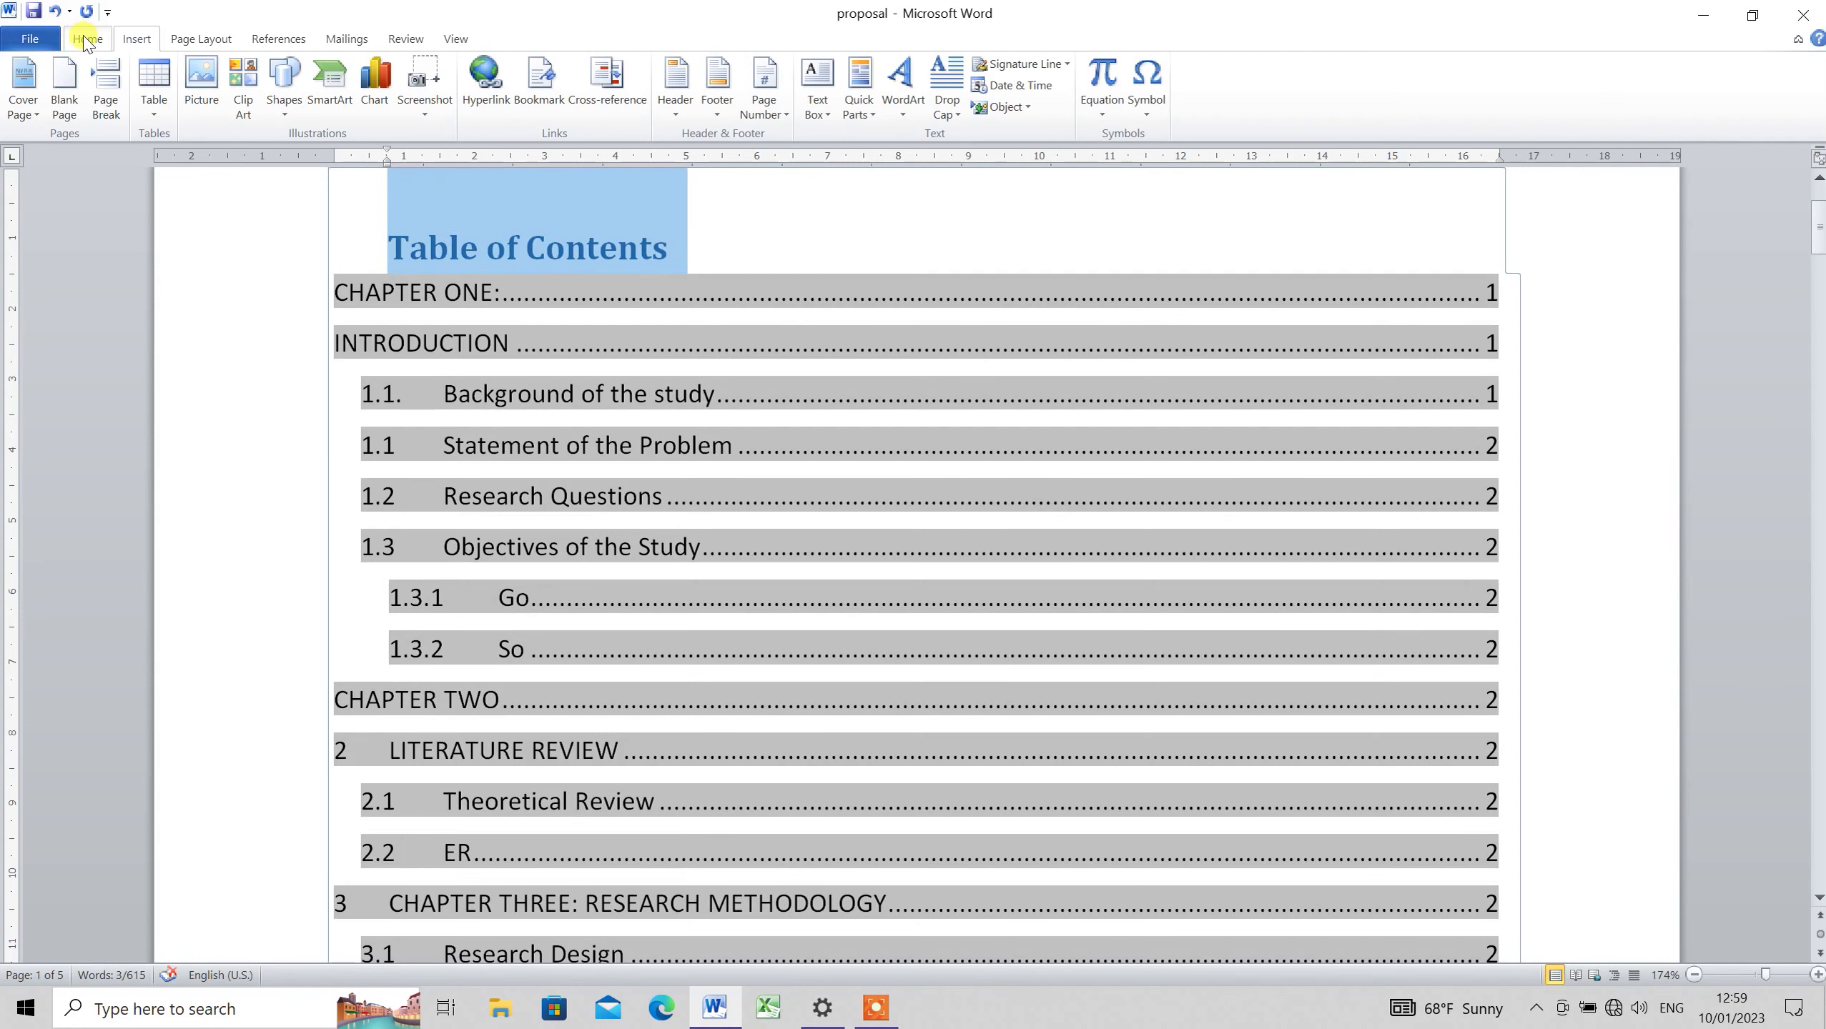
Set the Table of Contents heading font colour to black
click(87, 38)
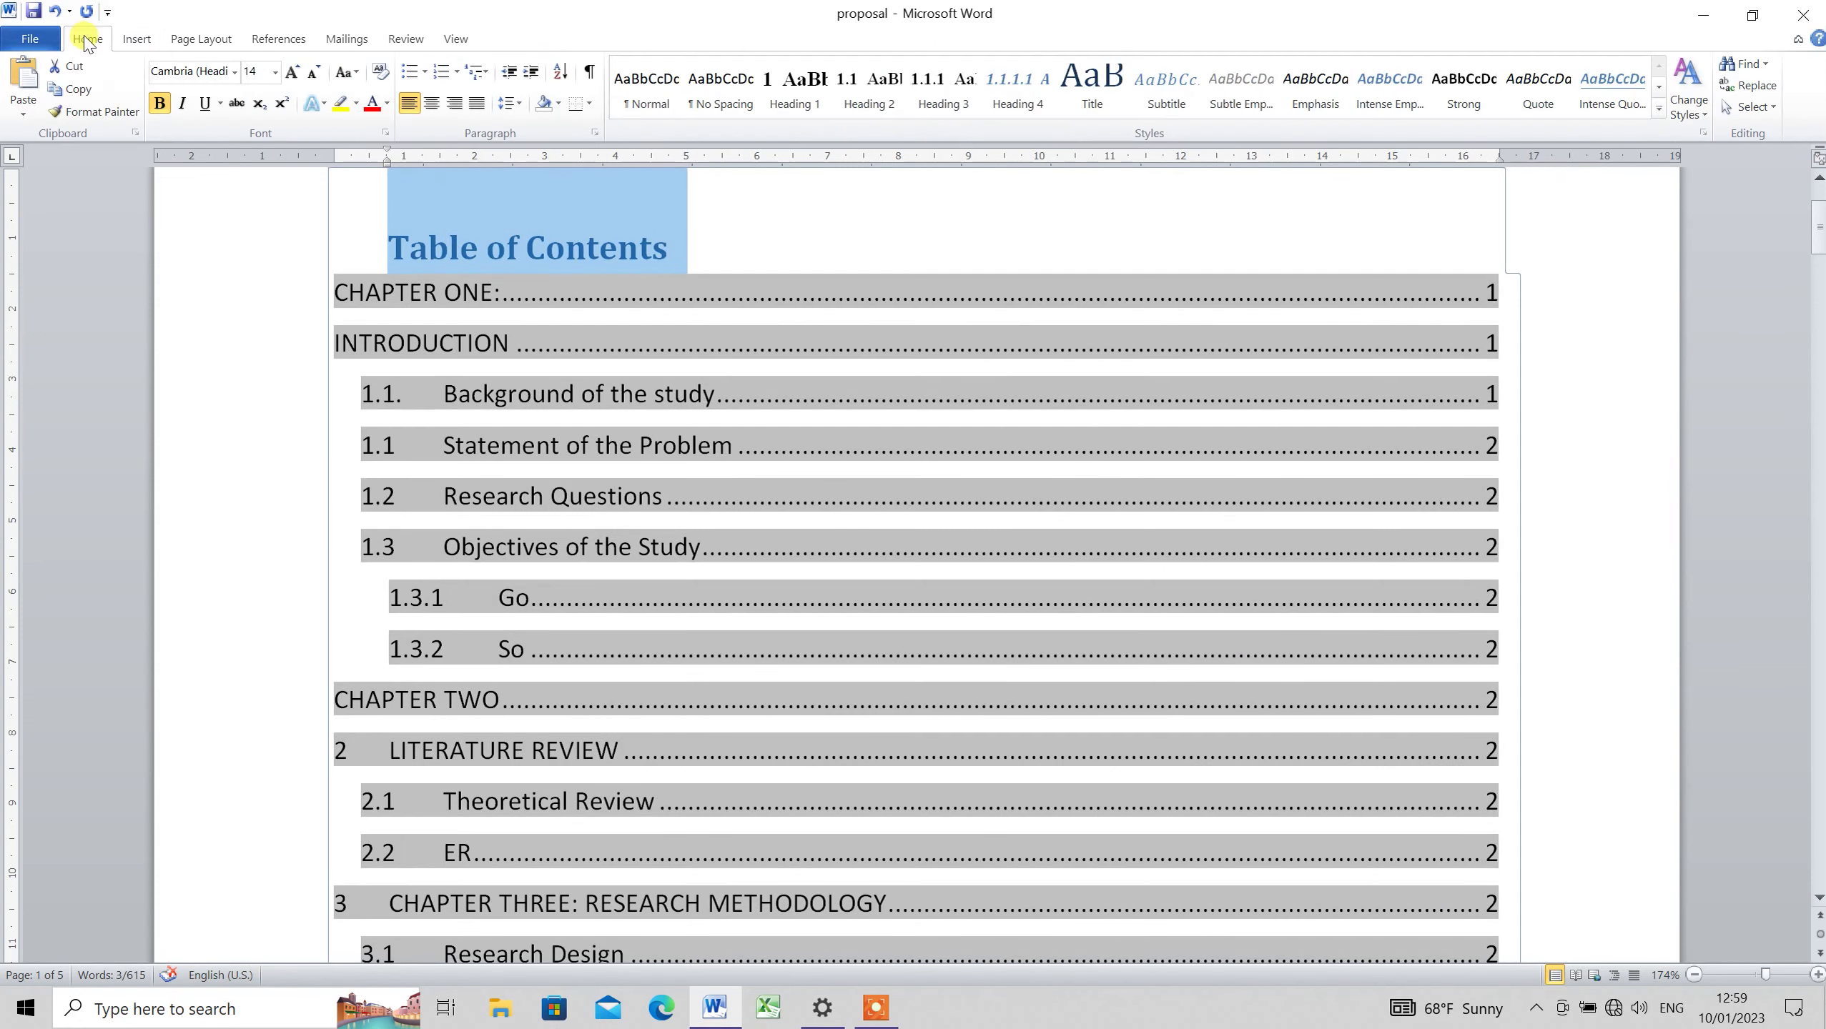
click(387, 104)
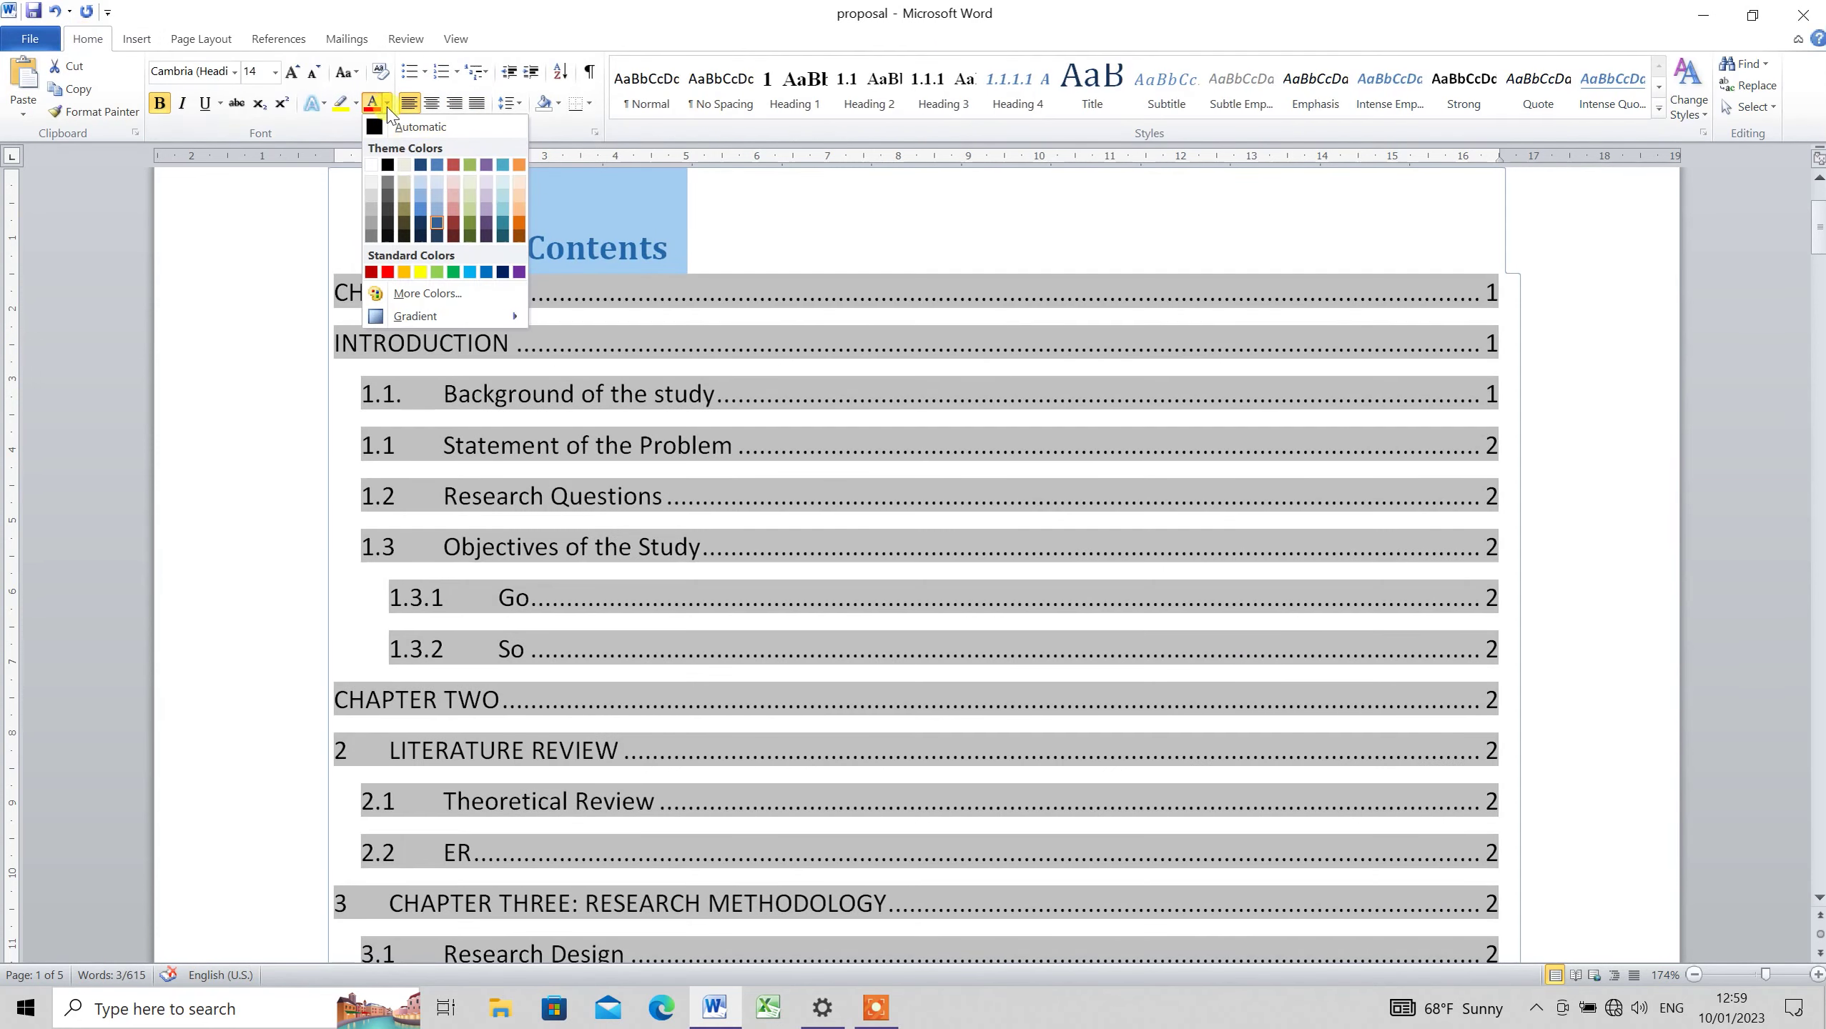
click(387, 164)
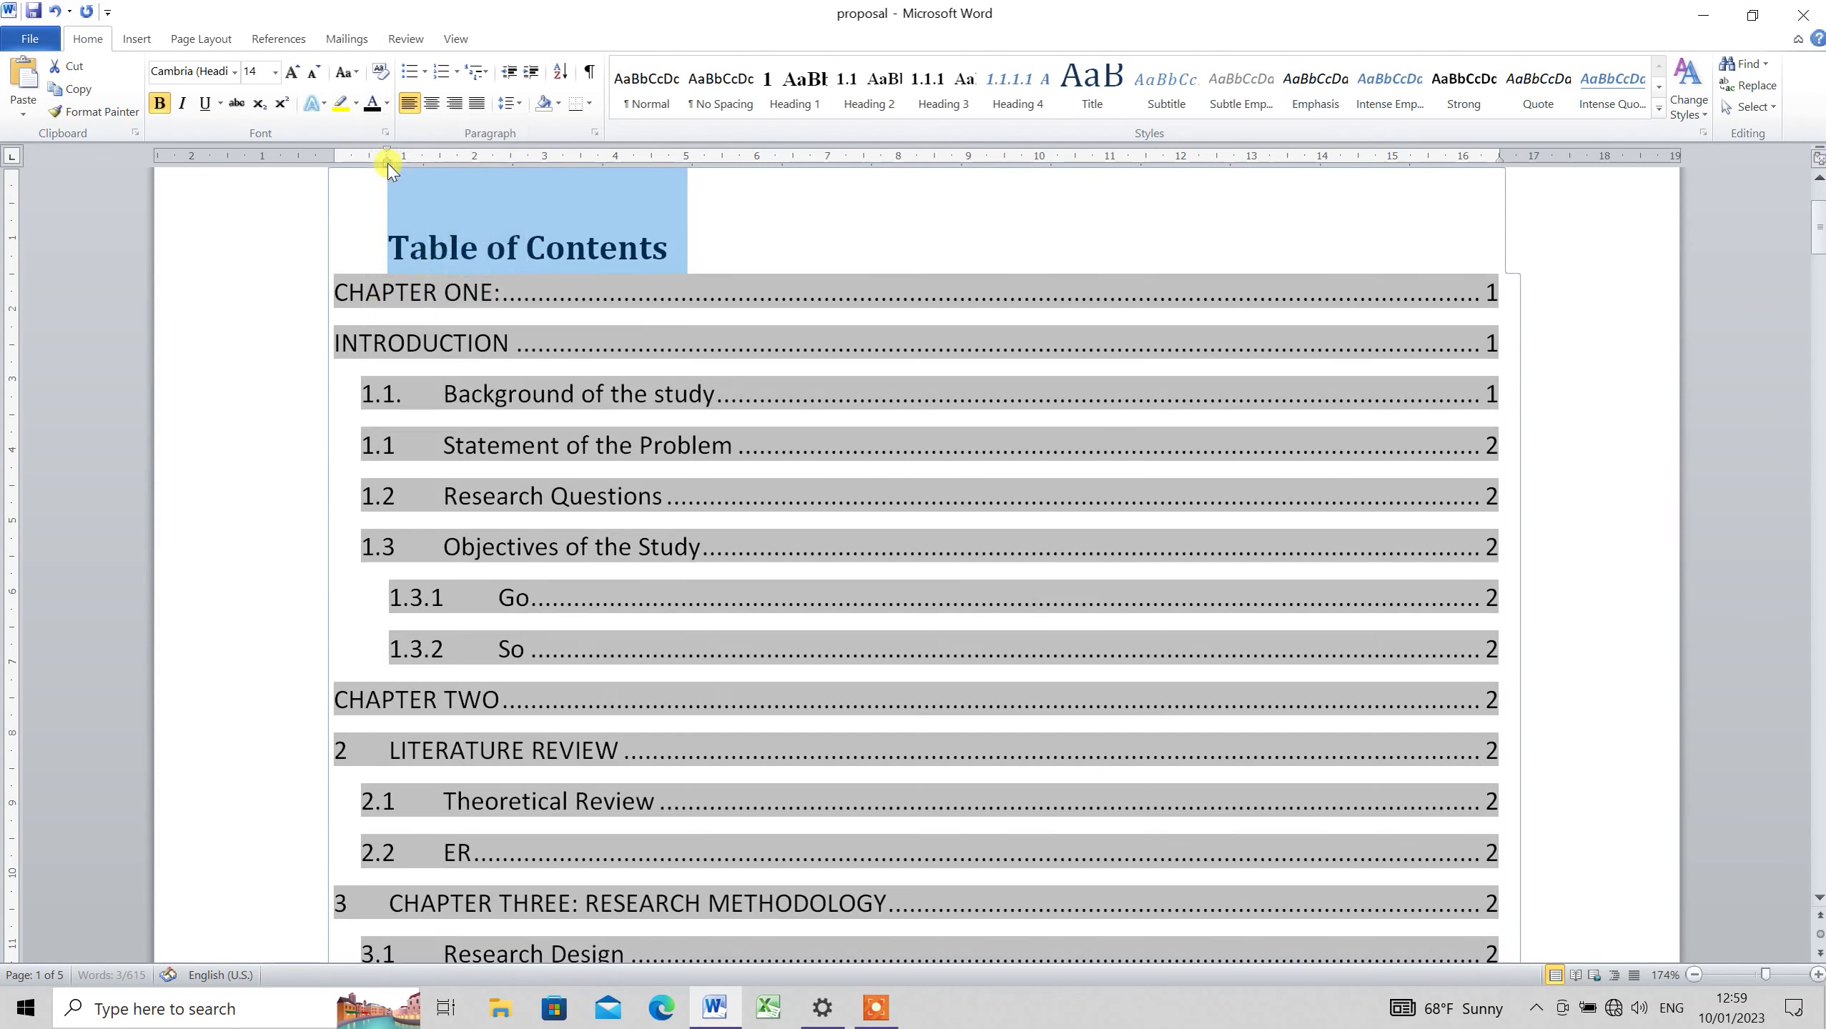
click(481, 304)
key(Down)
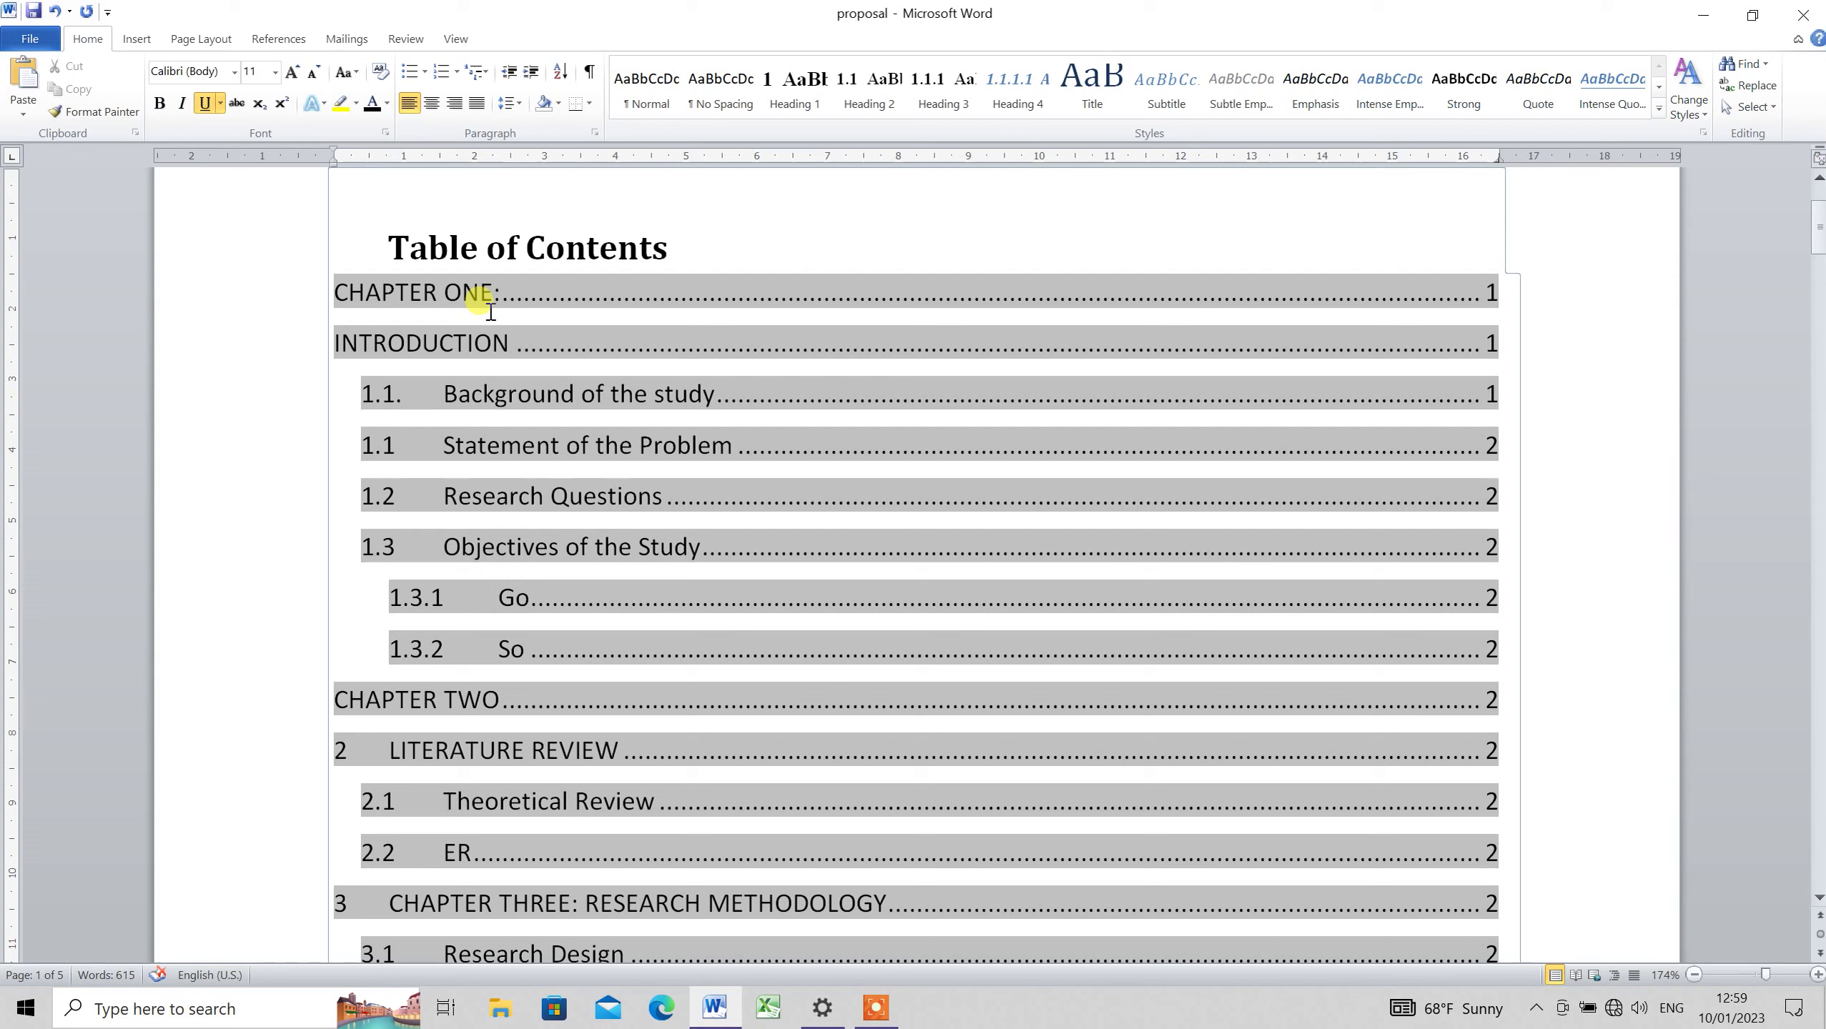
click(341, 346)
Set all Table of Contents entries, INTRODUCTION through Budget, to Times New Roman 12
scroll(341, 350, down, 1)
scroll(341, 350, down, 1)
scroll(341, 352, down, 1)
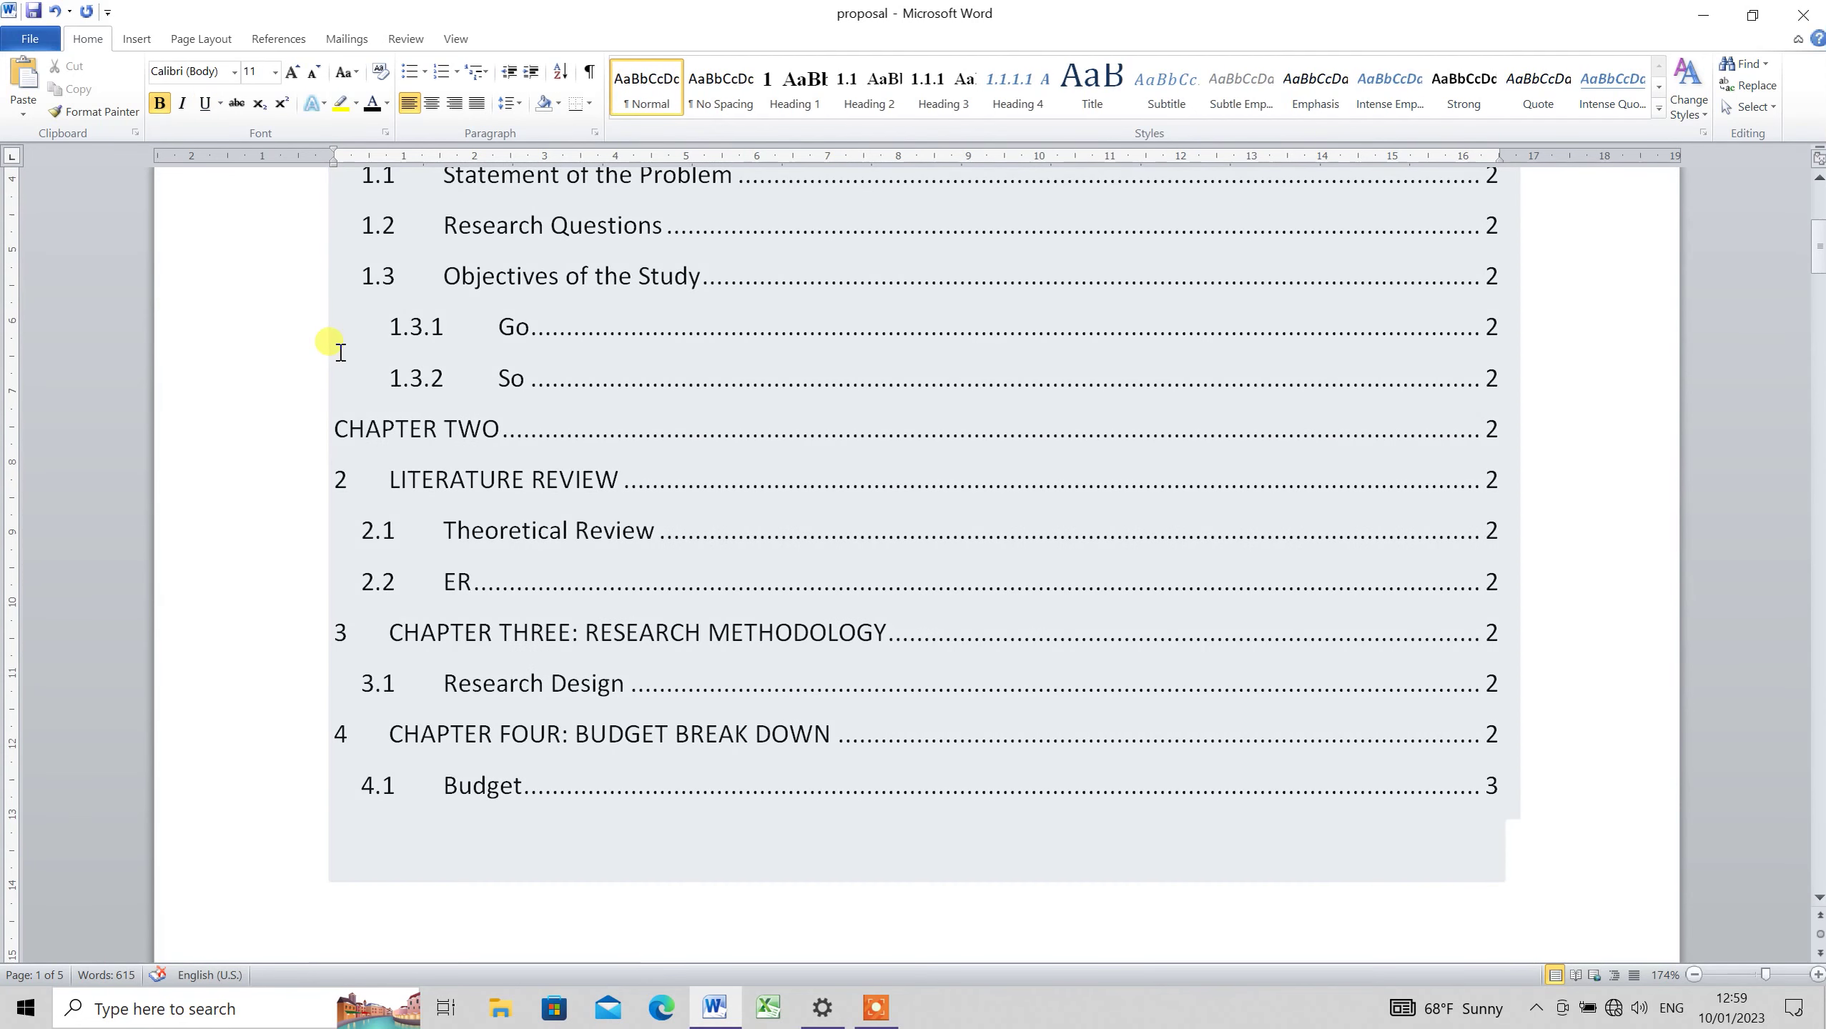
scroll(341, 351, down, 1)
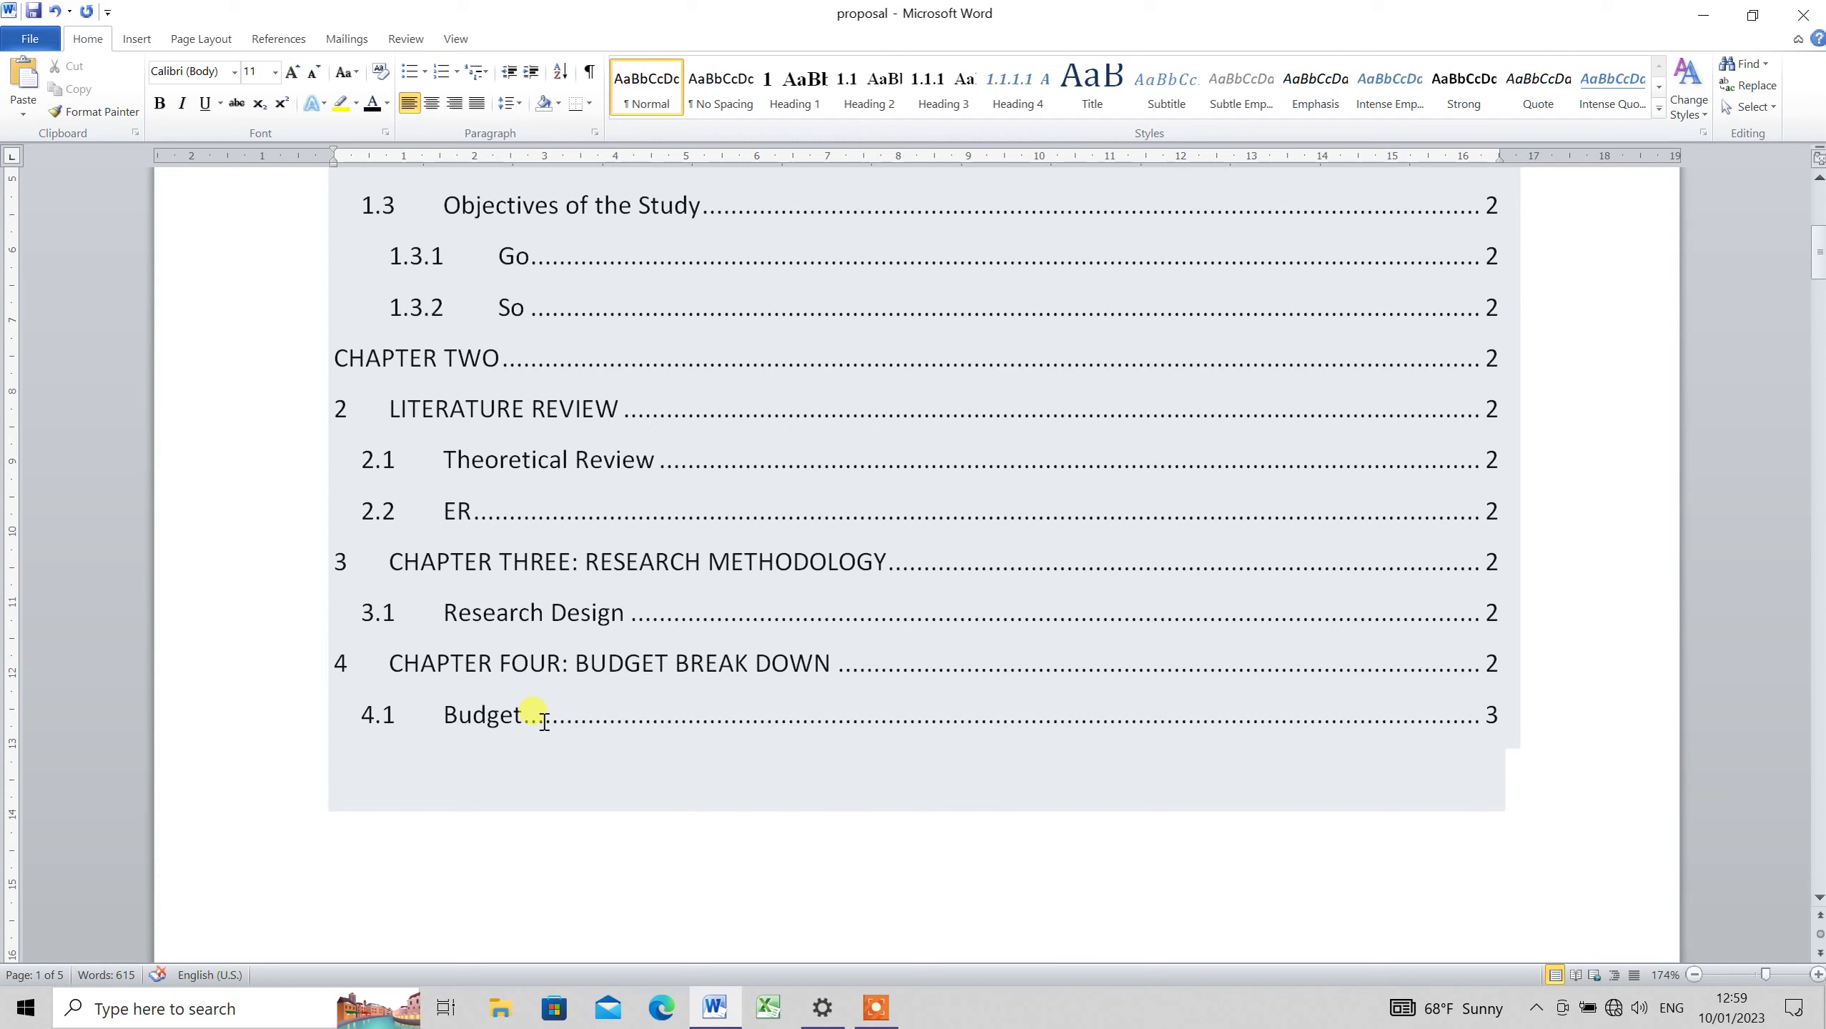
click(785, 715)
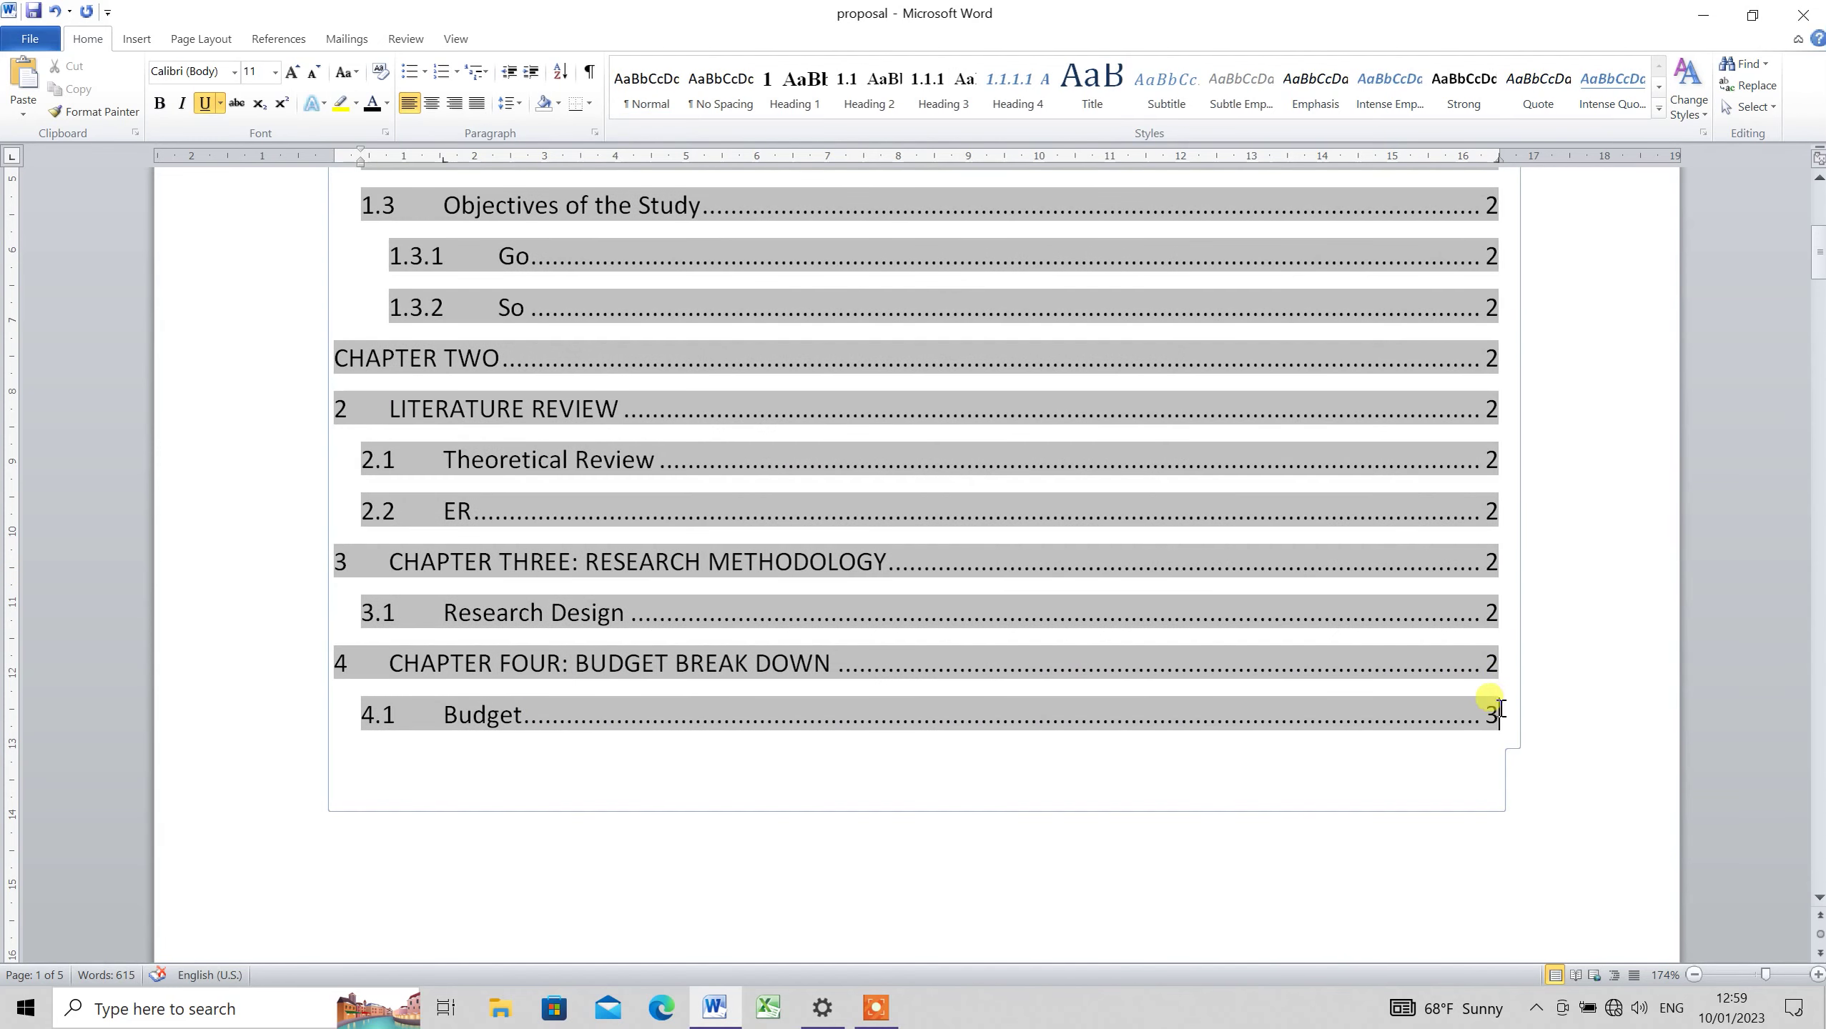
mouse_move(1499, 713)
mouse_down()
mouse_move(359, 554)
mouse_move(334, 499)
mouse_up()
click(209, 65)
text(Times New Rom)
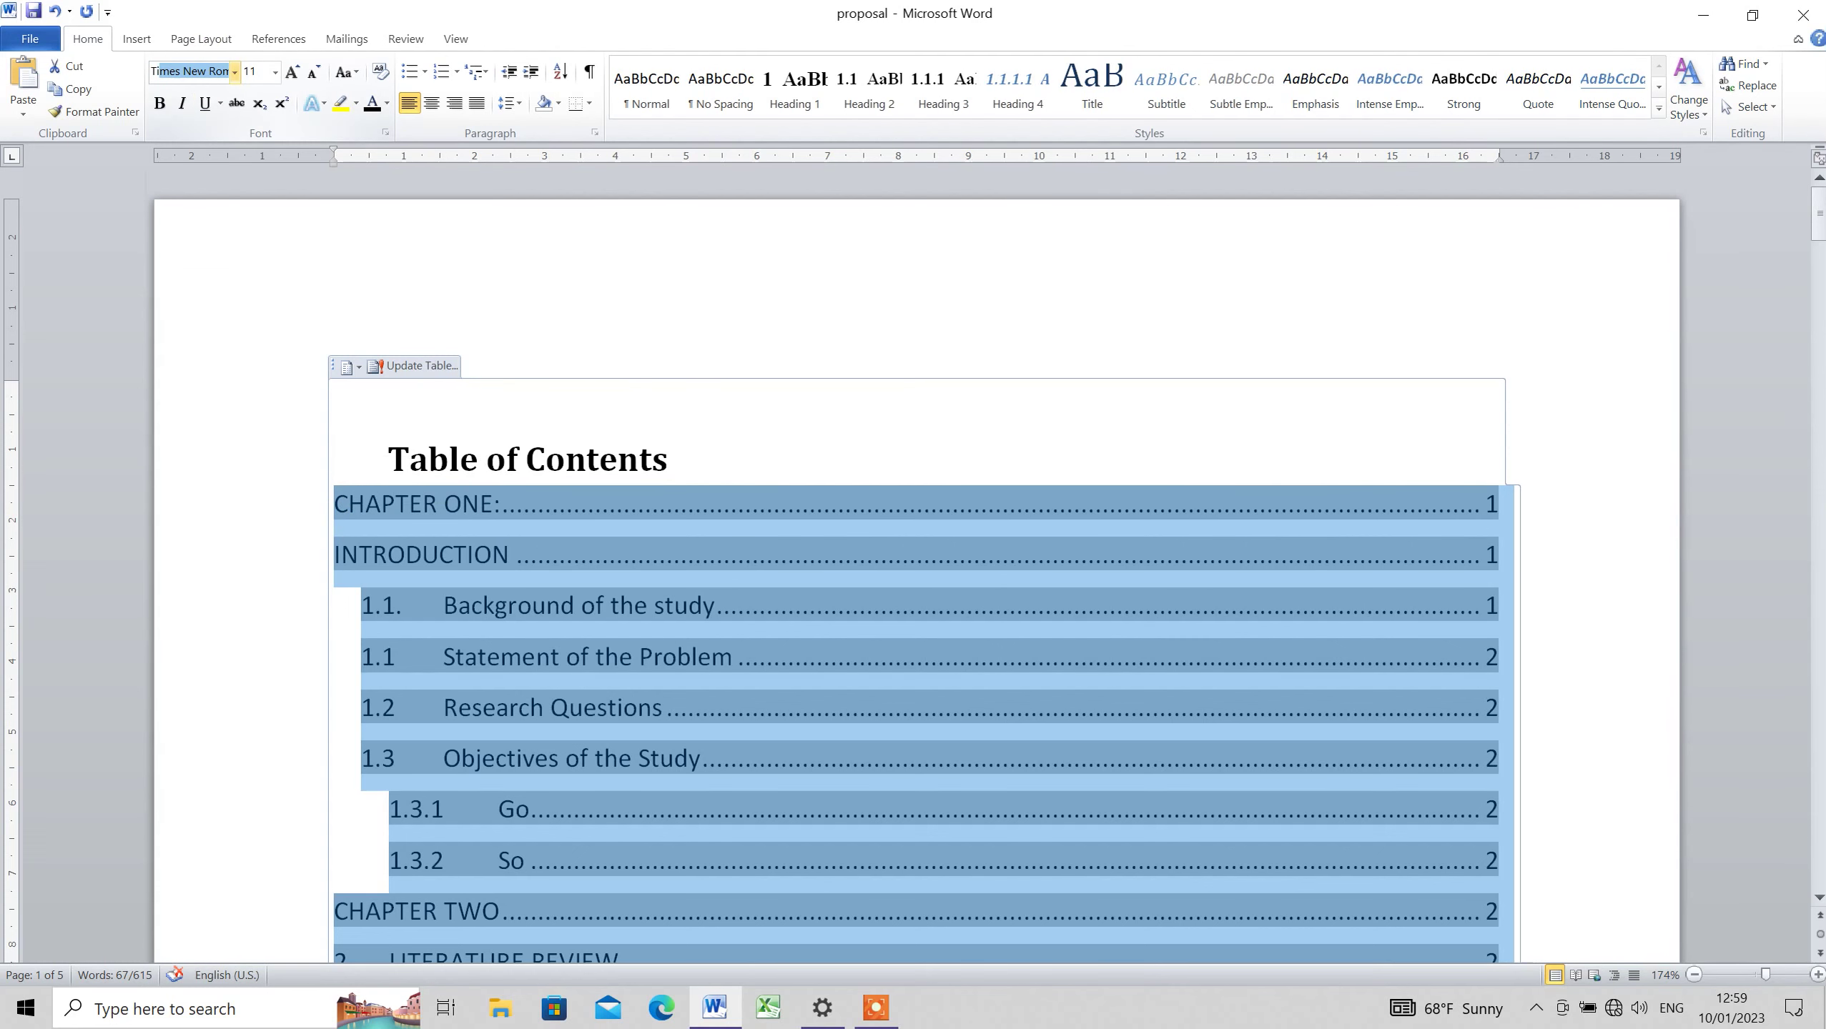
key(Return)
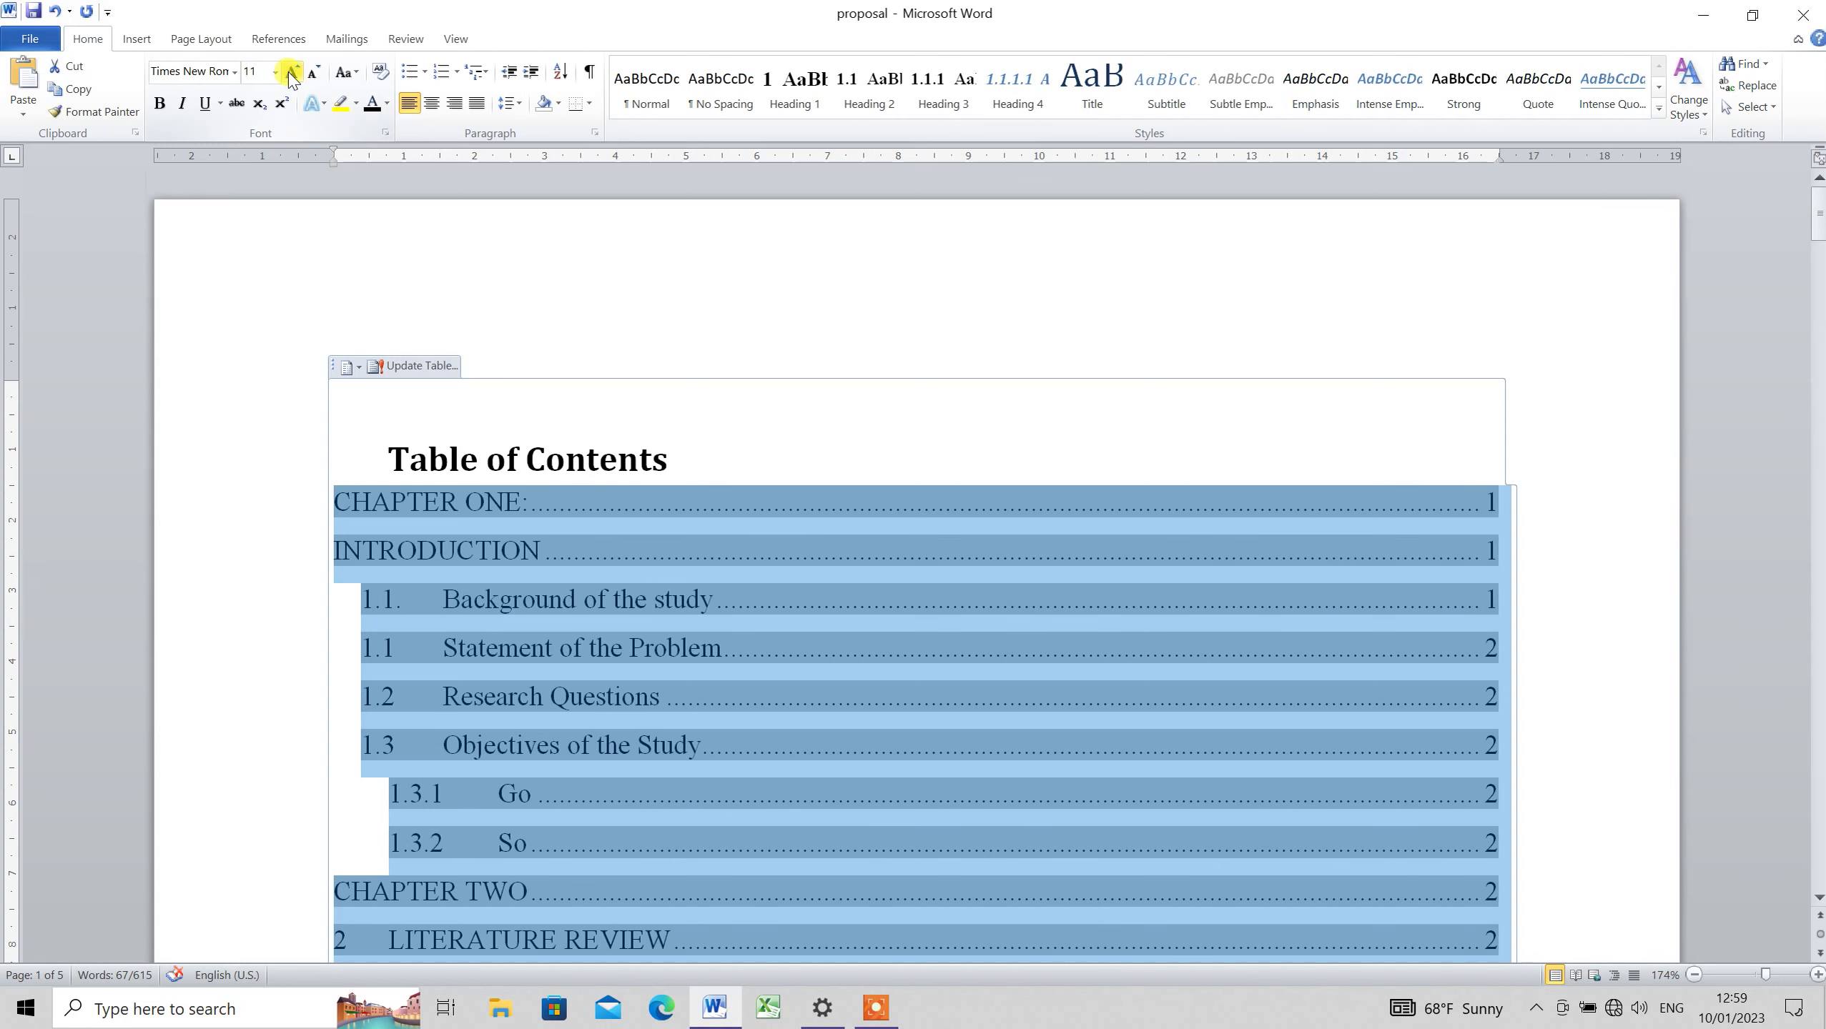
click(292, 73)
click(580, 660)
Change the heading to Times New Roman and add a blank line below it
click(671, 455)
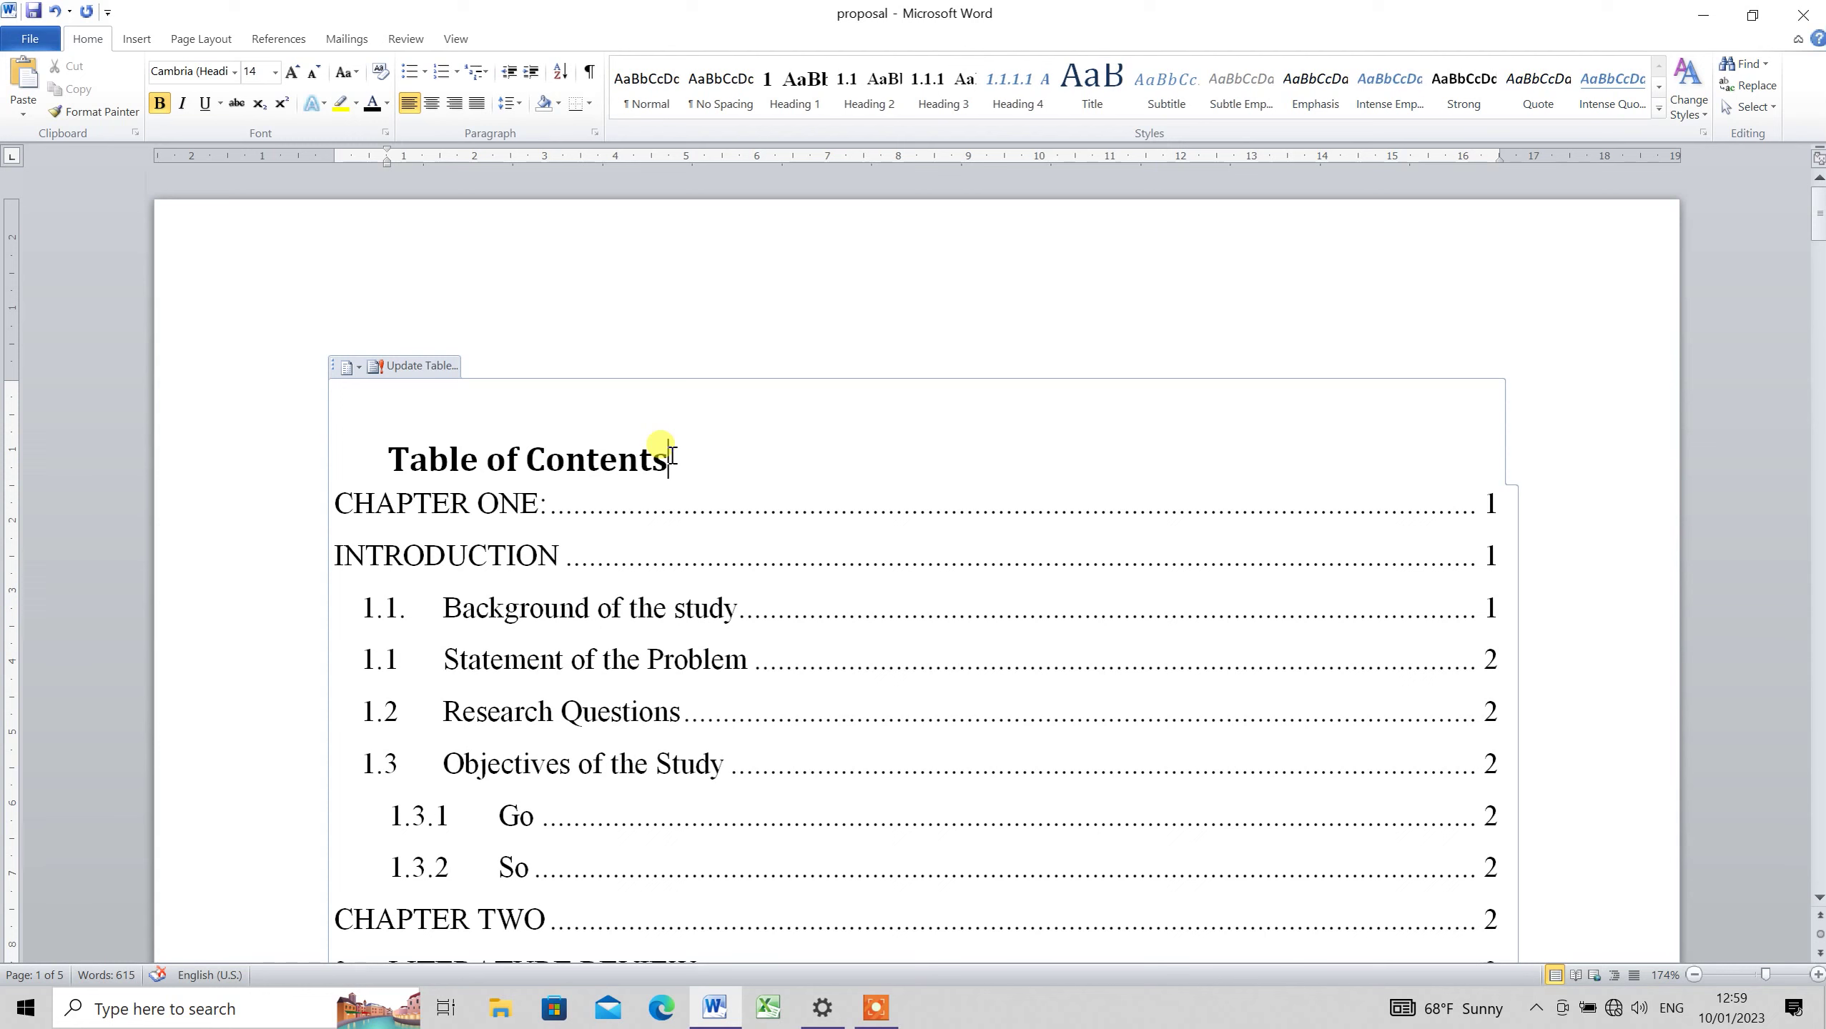
drag(671, 455, 390, 426)
click(214, 71)
text(T)
key(Return)
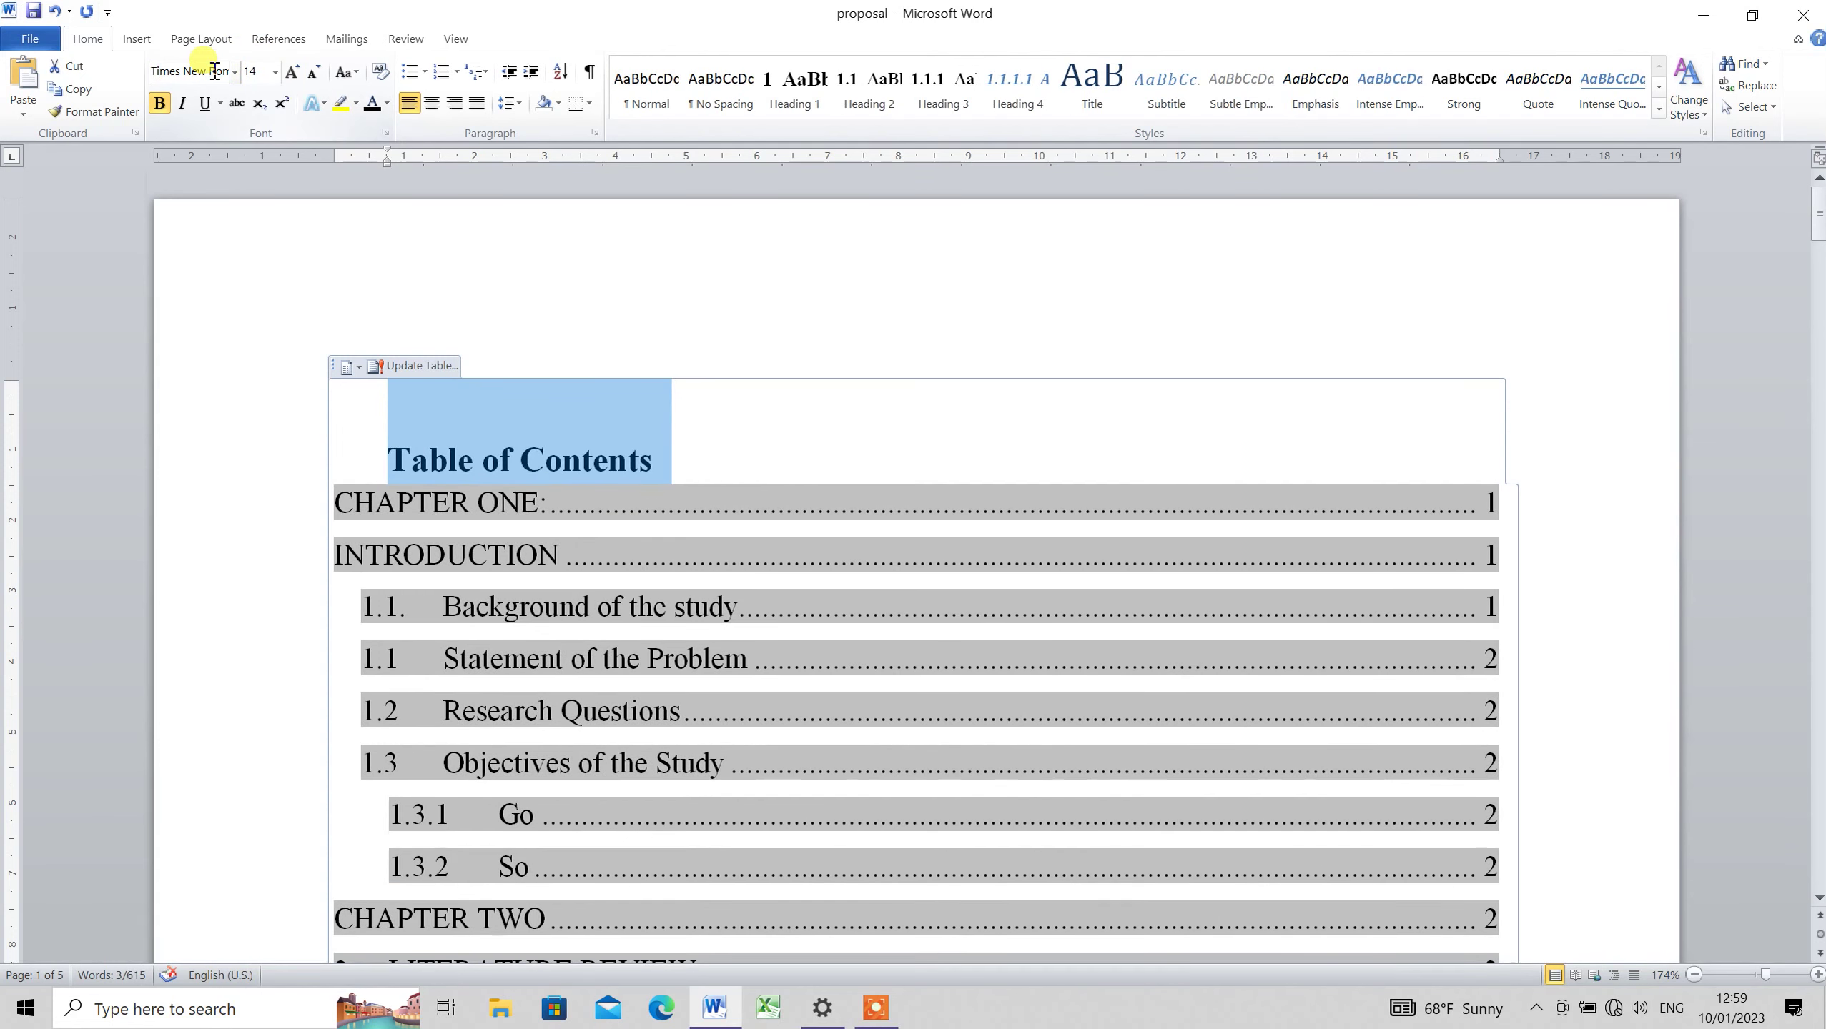
click(711, 461)
key(Return)
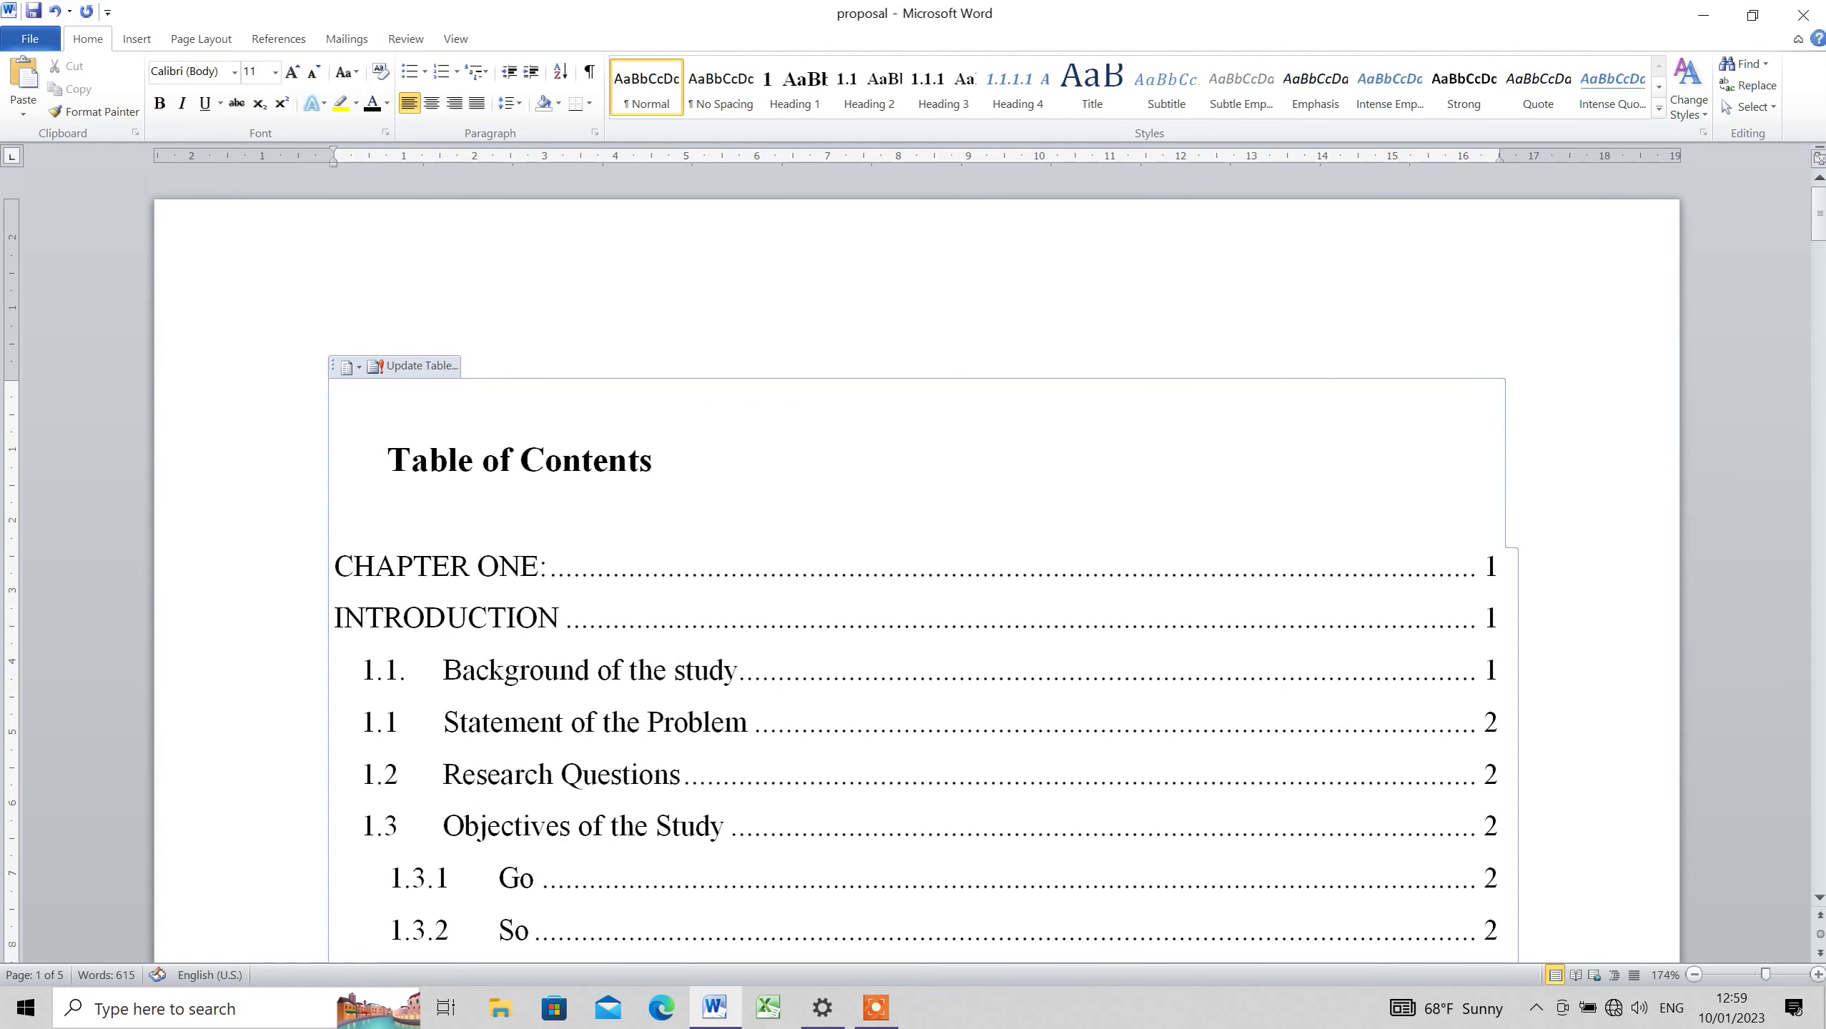
Check the CHAPTER ONE entry and move into the Chapter One body text
key(Down)
key(Down)
key(Down)
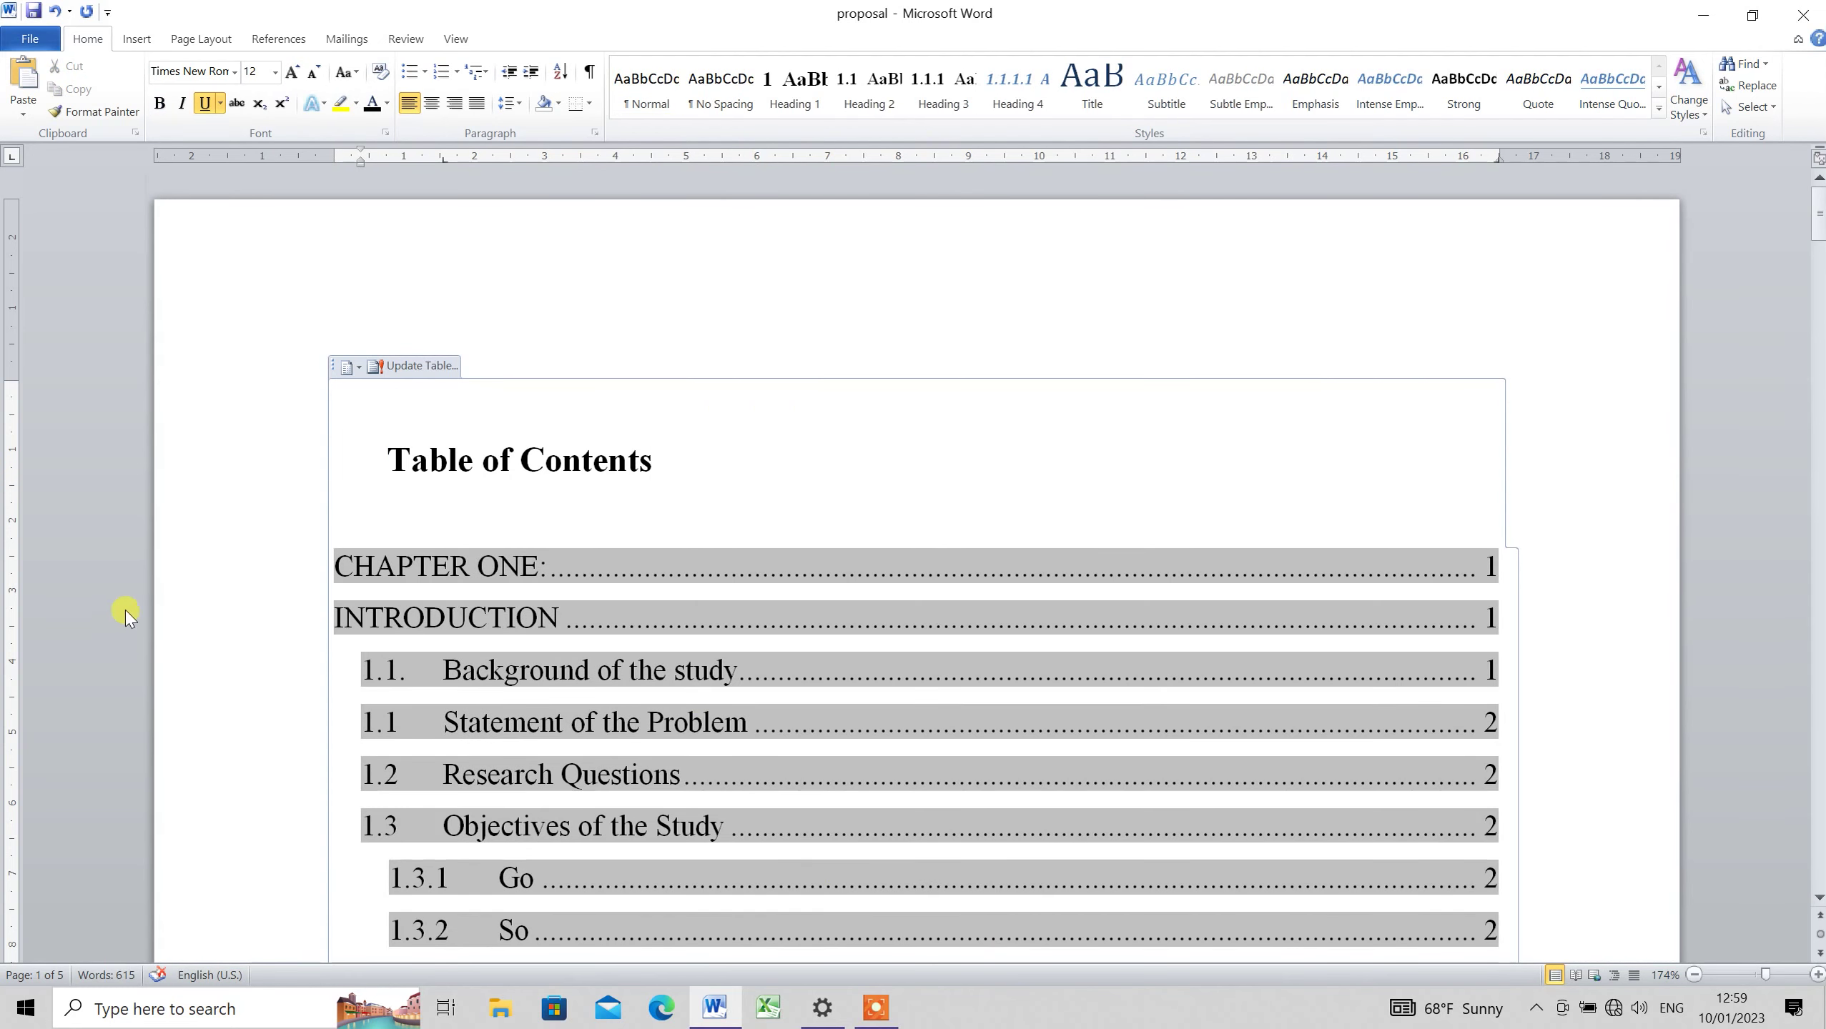
click(438, 559)
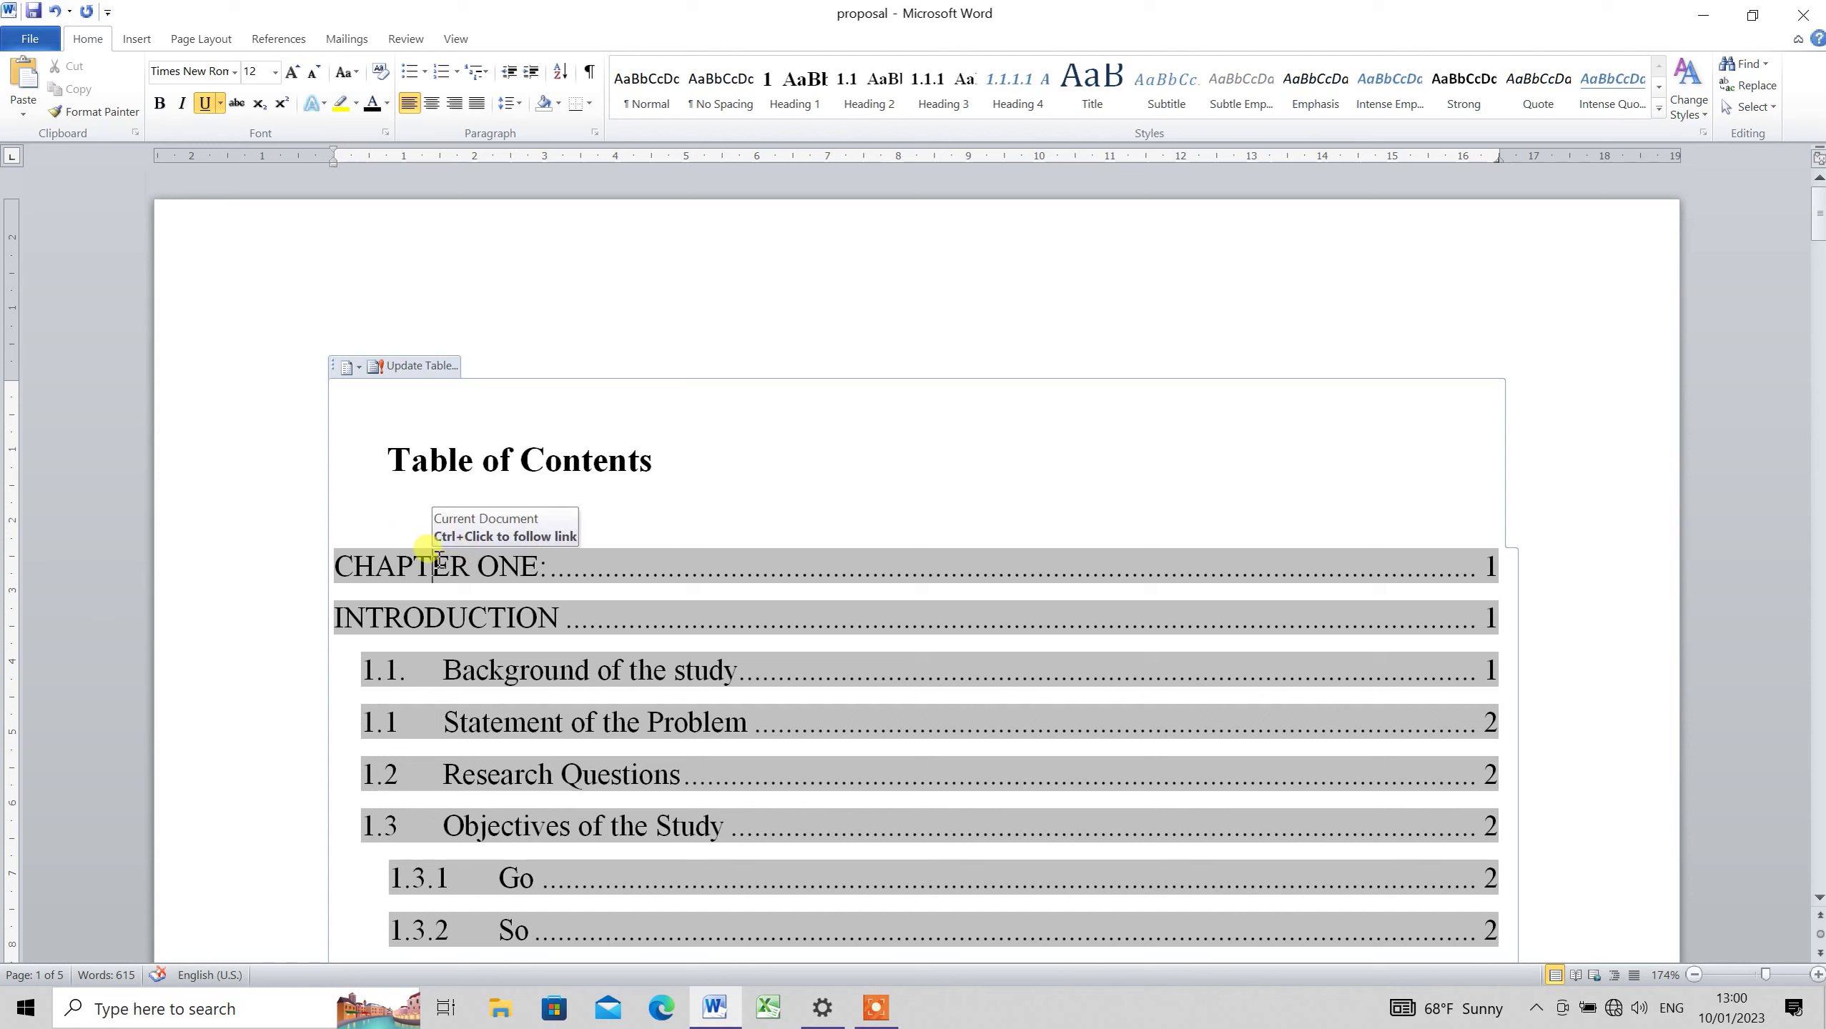
double_click(507, 568)
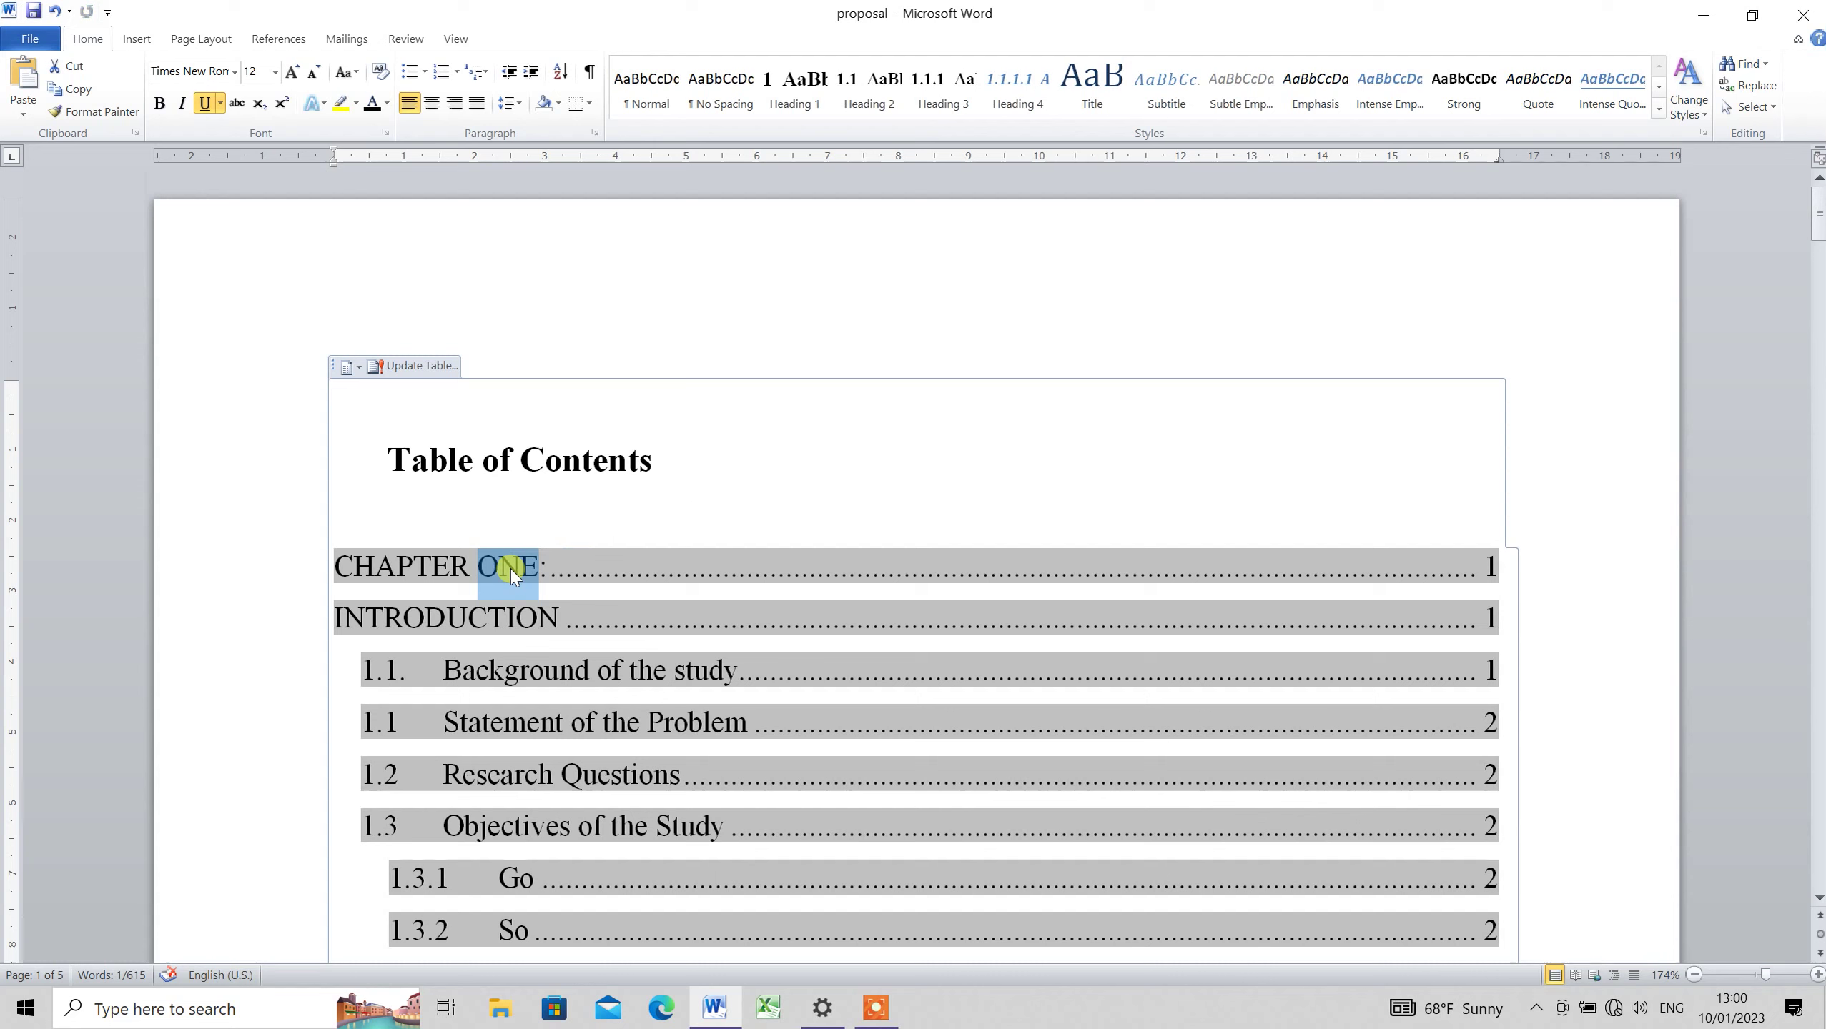
click(345, 288)
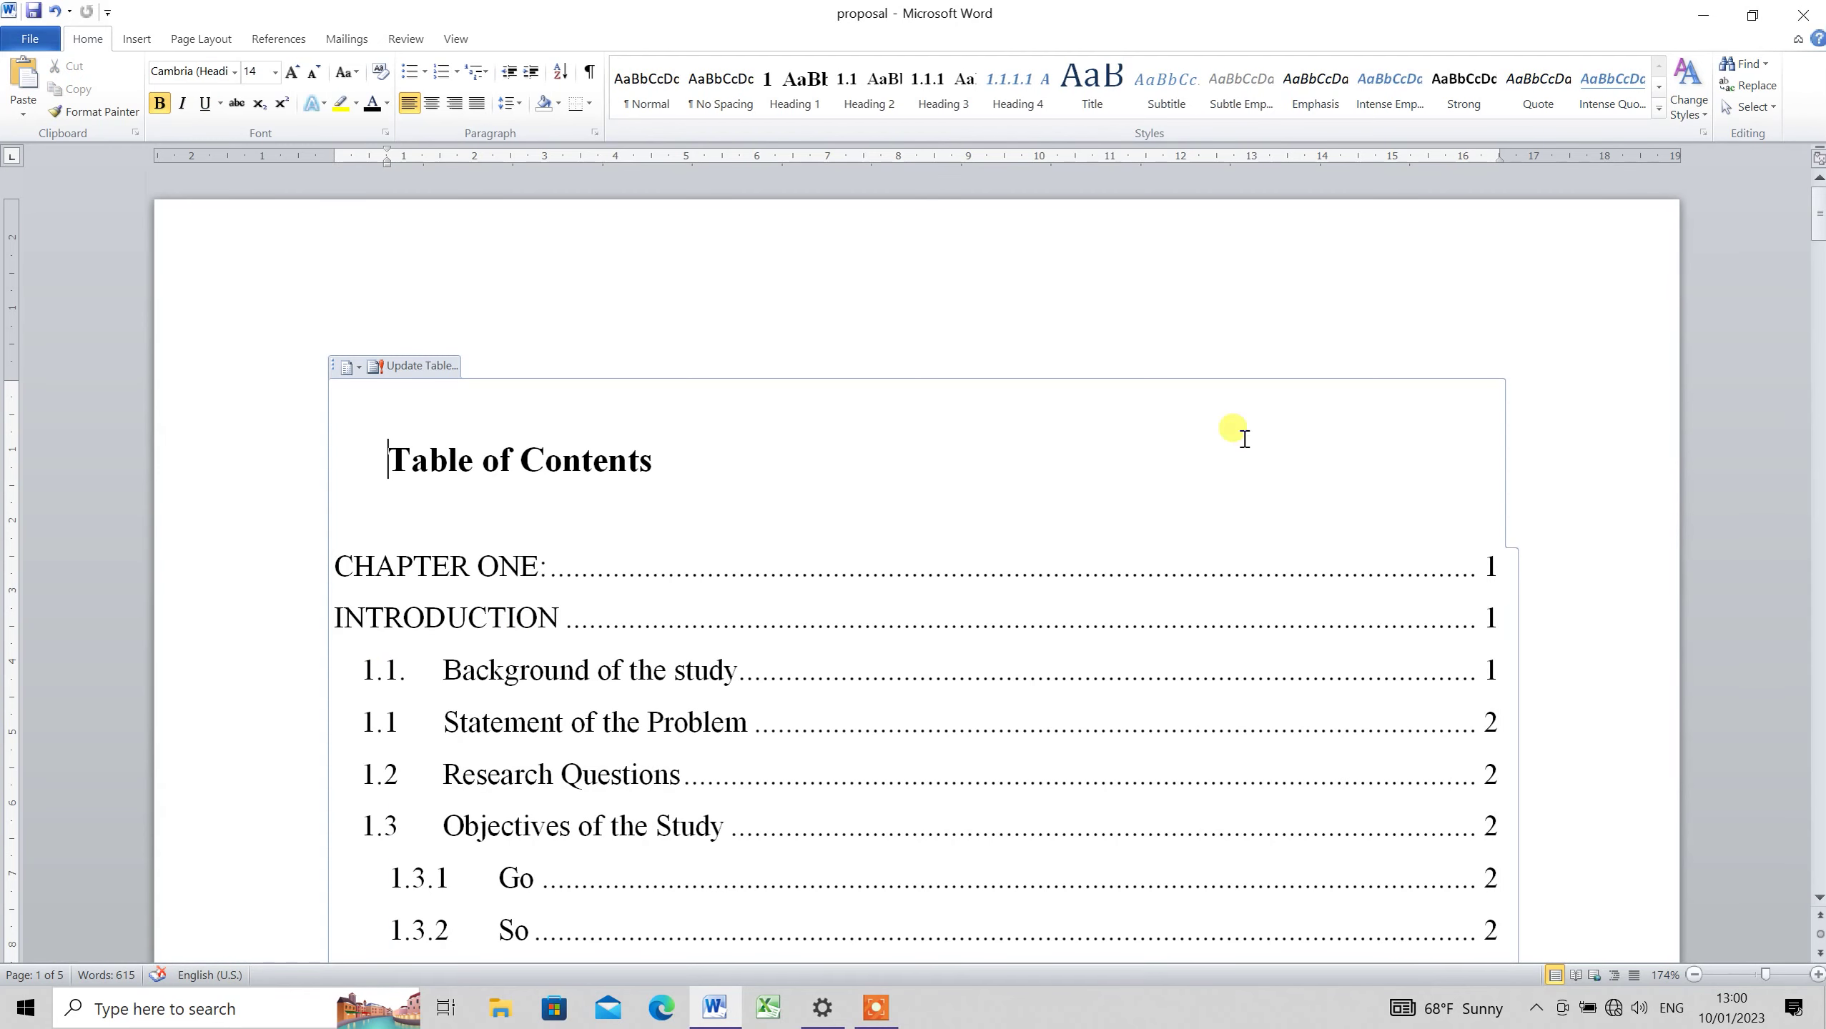
key(Down)
key(Down)
key(Down)
key(Down)
key(Down)
key(Down)
key(Down)
key(Down)
key(Down)
key(Down)
key(Down)
key(Down)
key(Down)
key(Down)
key(Down)
key(Down)
key(Down)
key(Down)
key(Up)
key(Up)
key(Up)
key(Up)
key(Up)
key(Up)
key(Up)
key(Up)
key(Up)
key(Up)
key(Up)
key(Up)
key(Up)
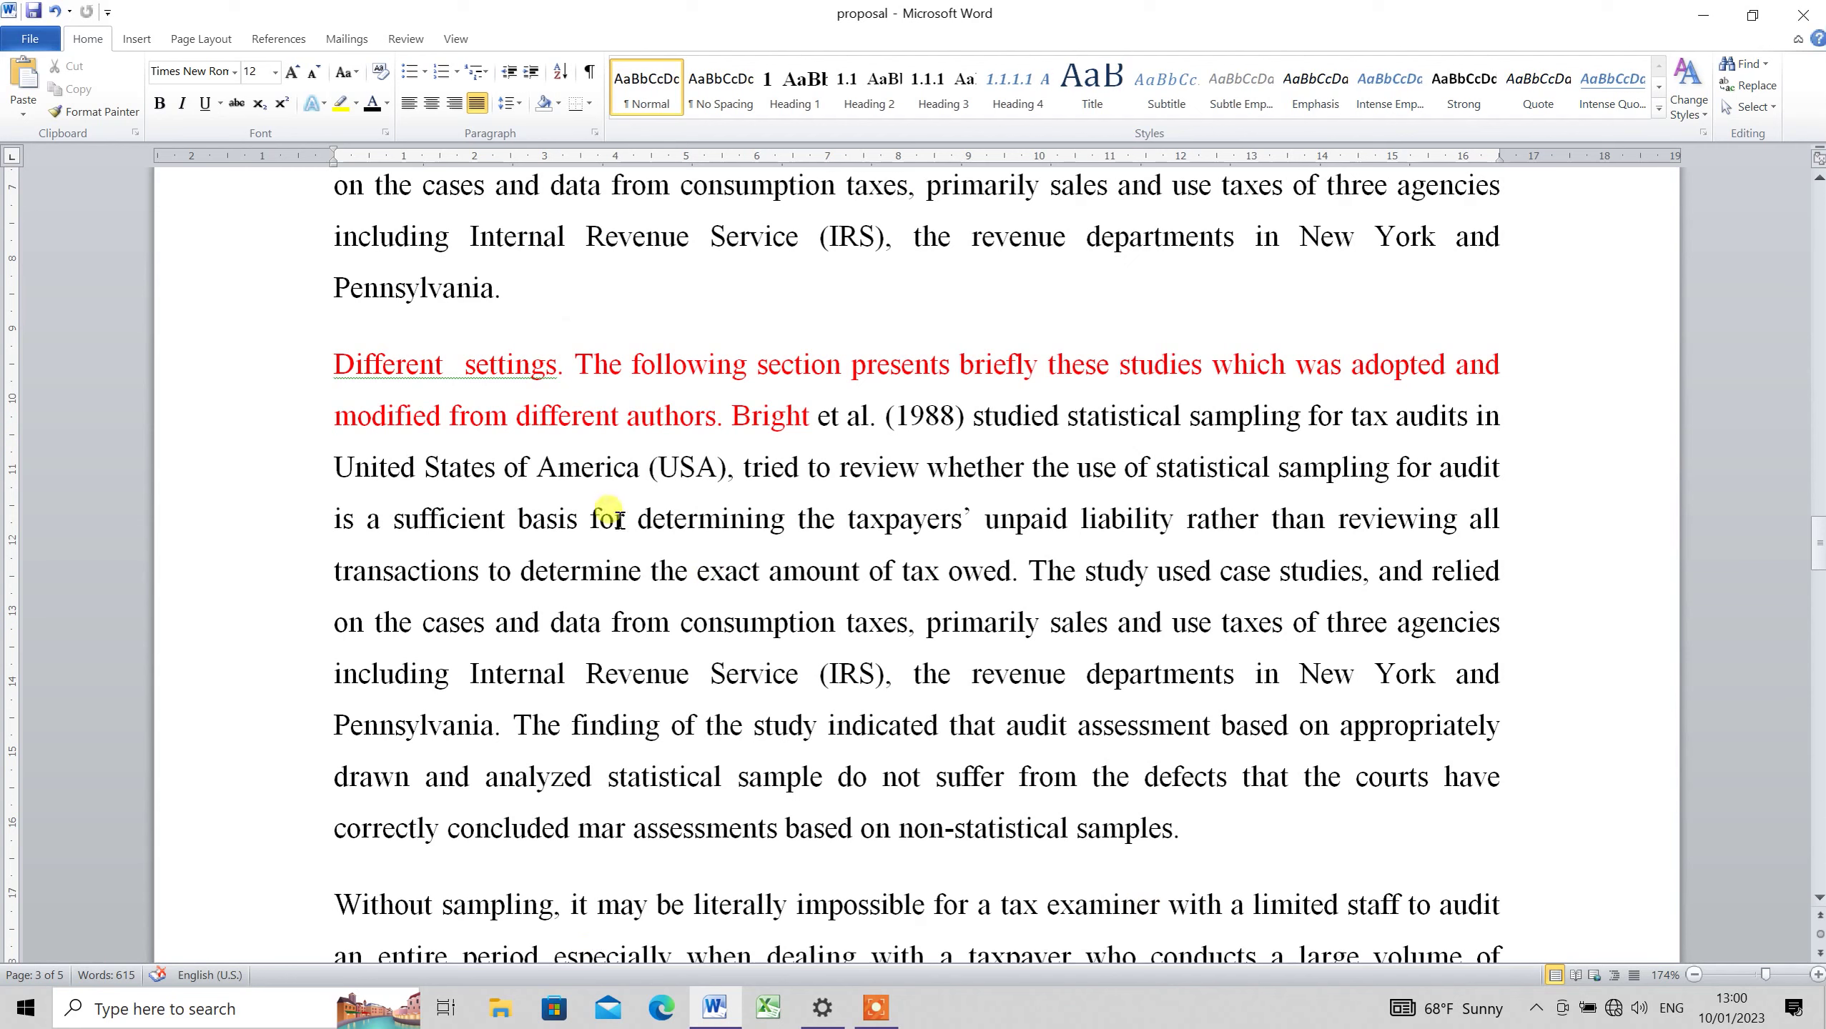
Fix the double space in 'Different settings' and ignore the sentence-fragment warning
drag(807, 416, 339, 364)
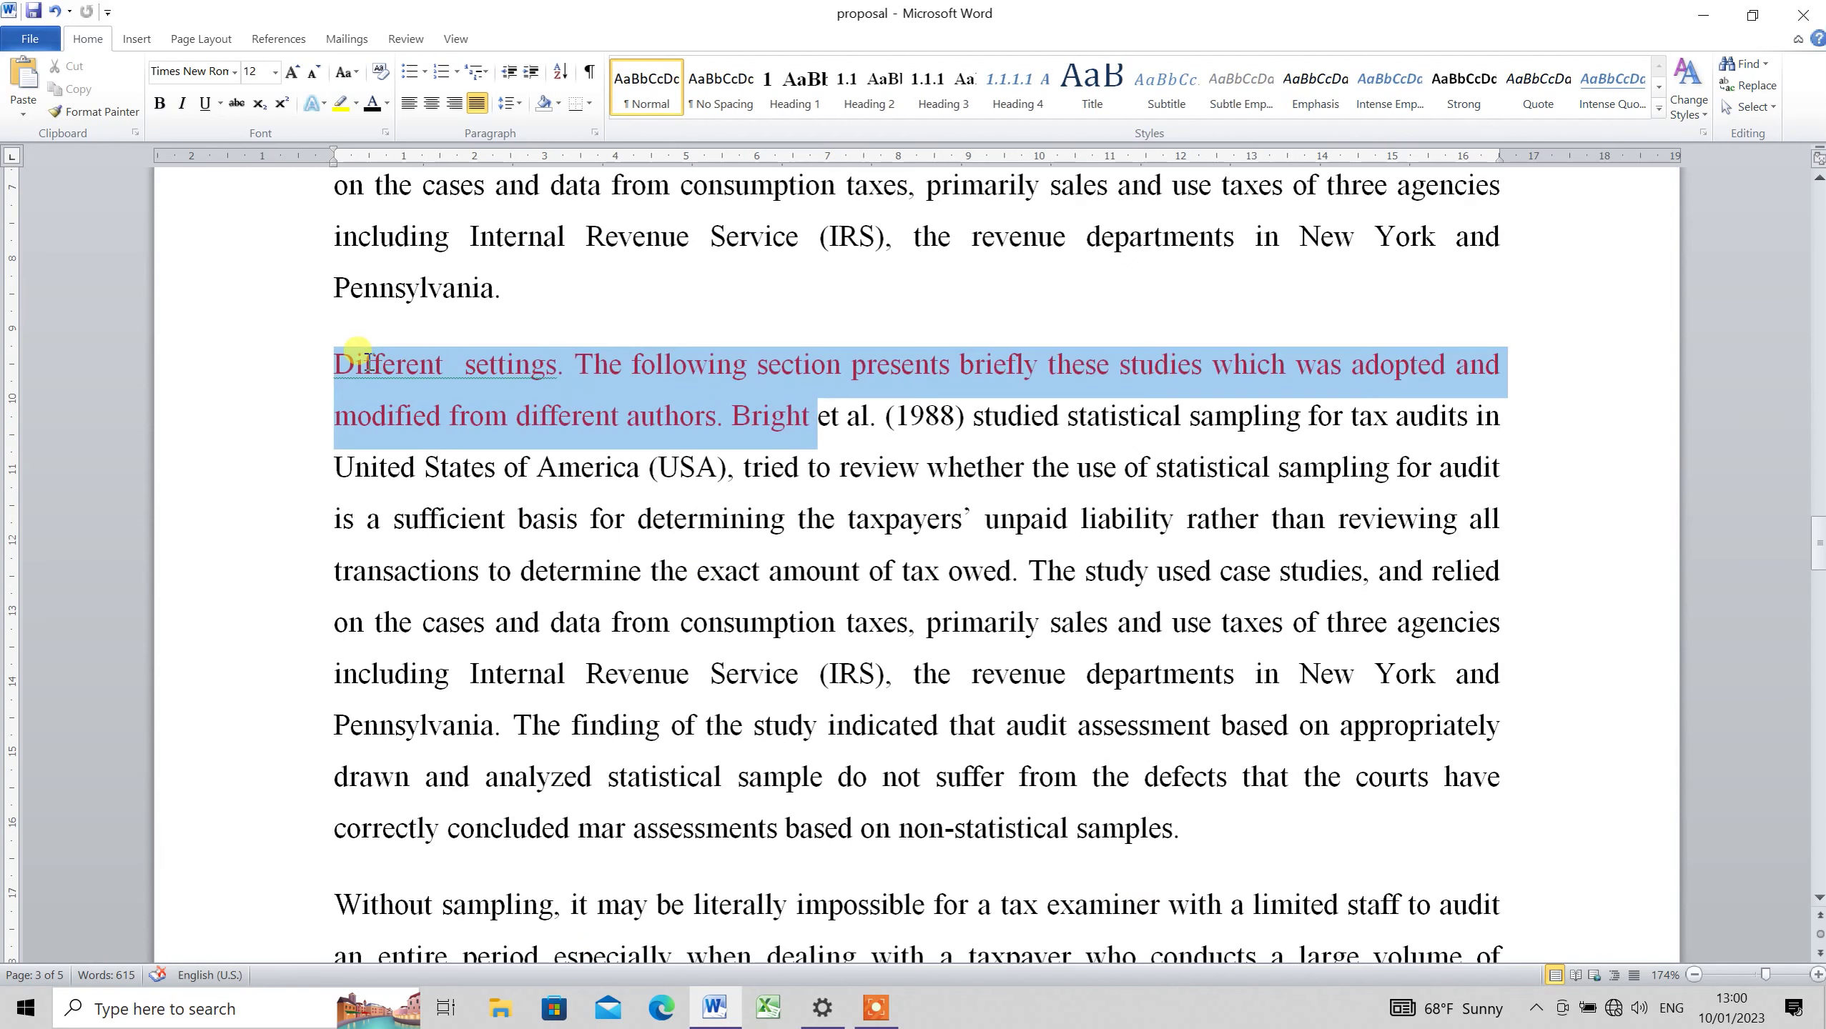
click(456, 360)
right_click(457, 359)
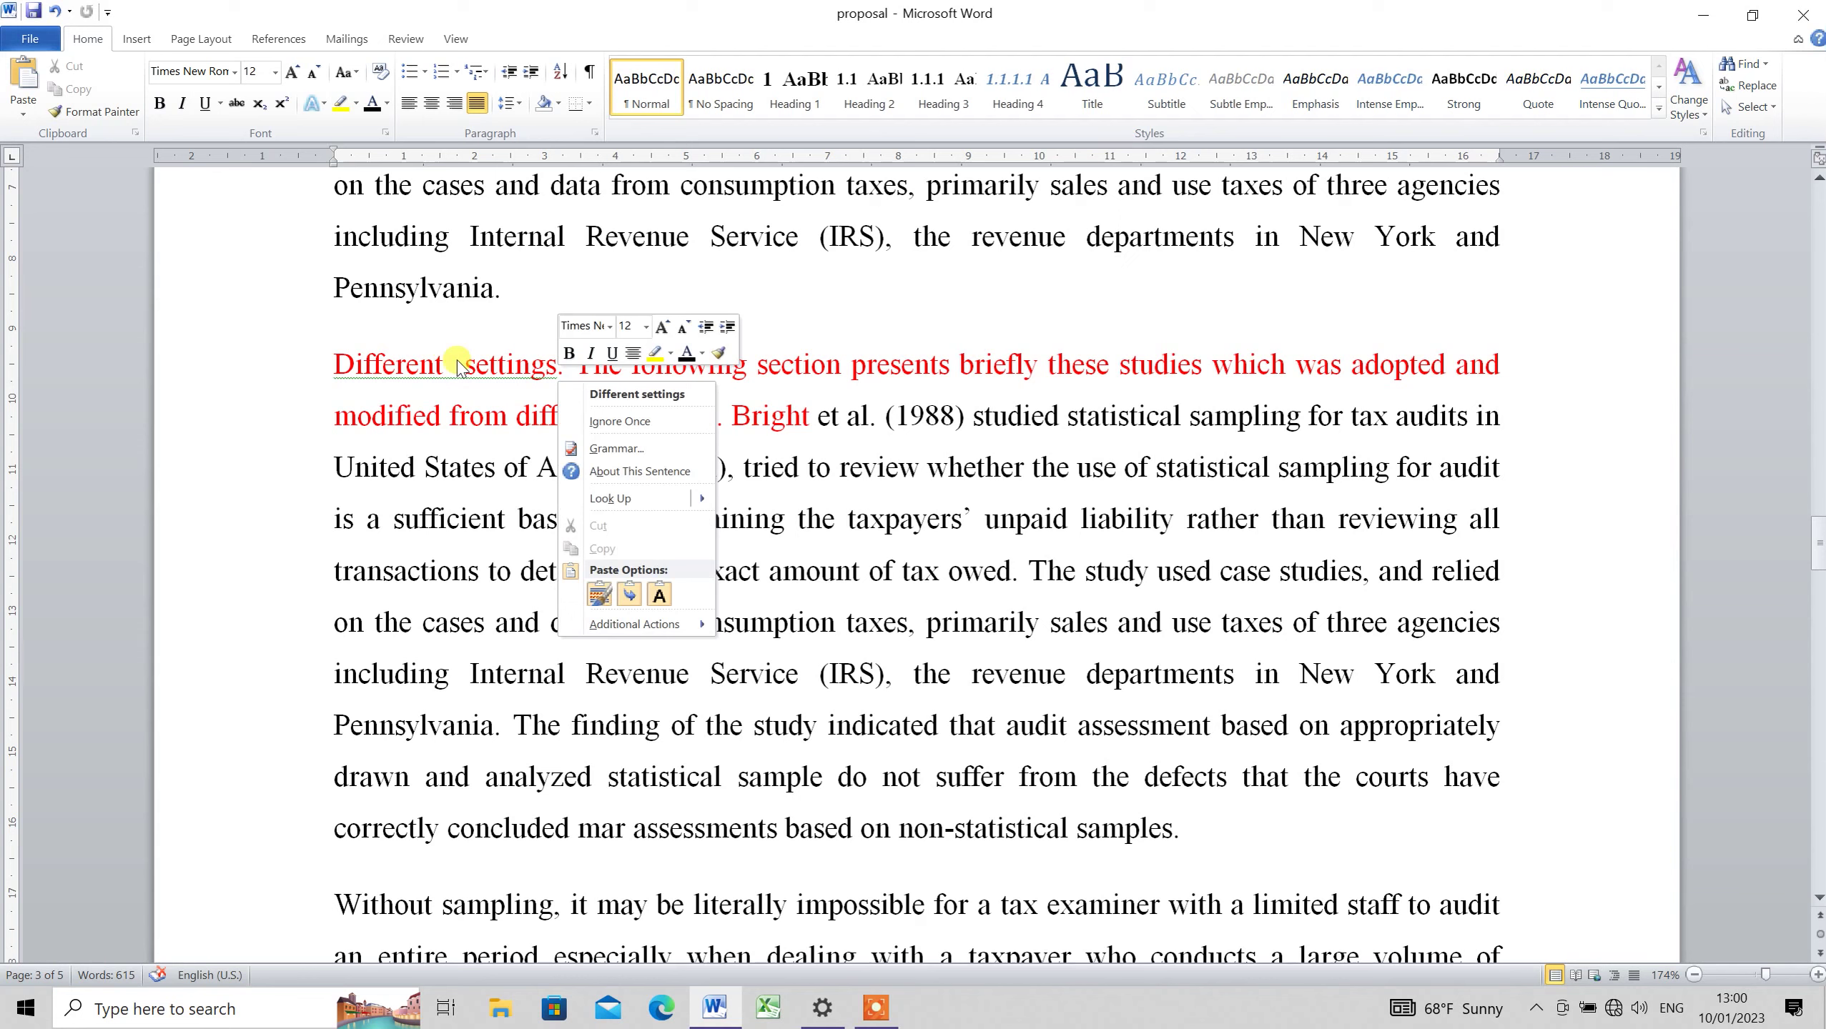
click(628, 396)
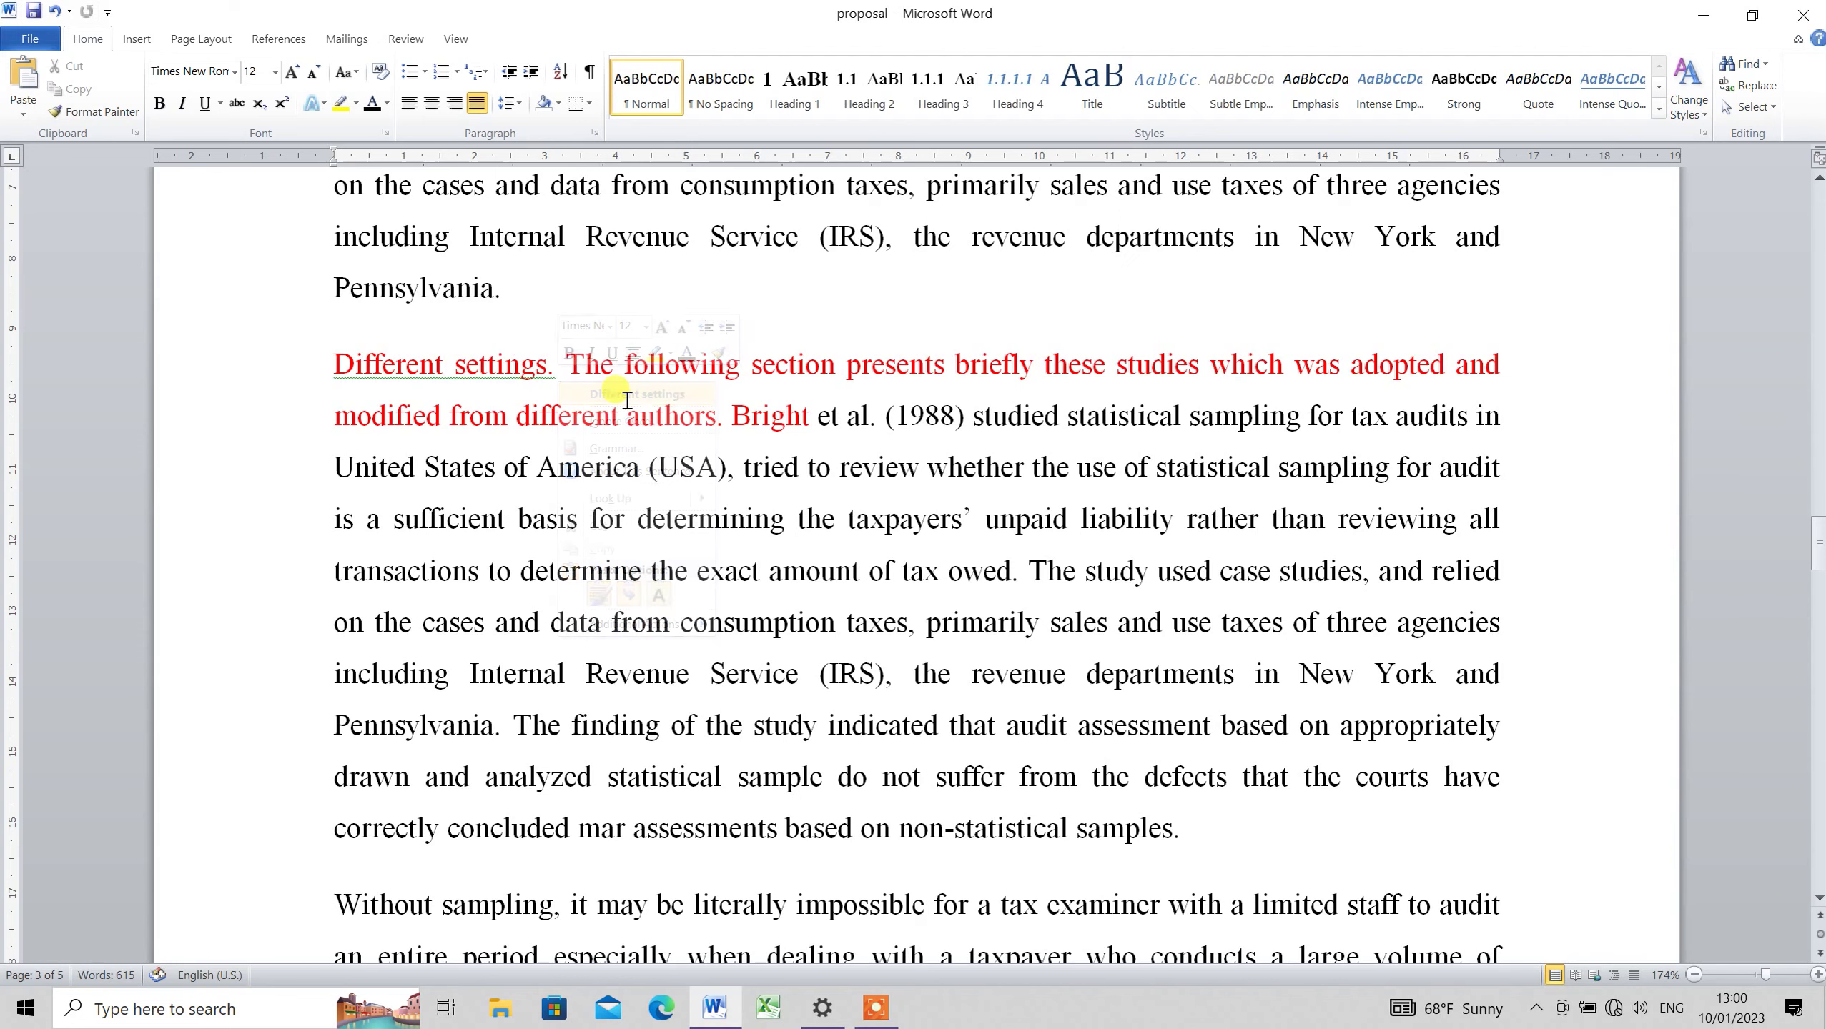
right_click(443, 363)
click(655, 426)
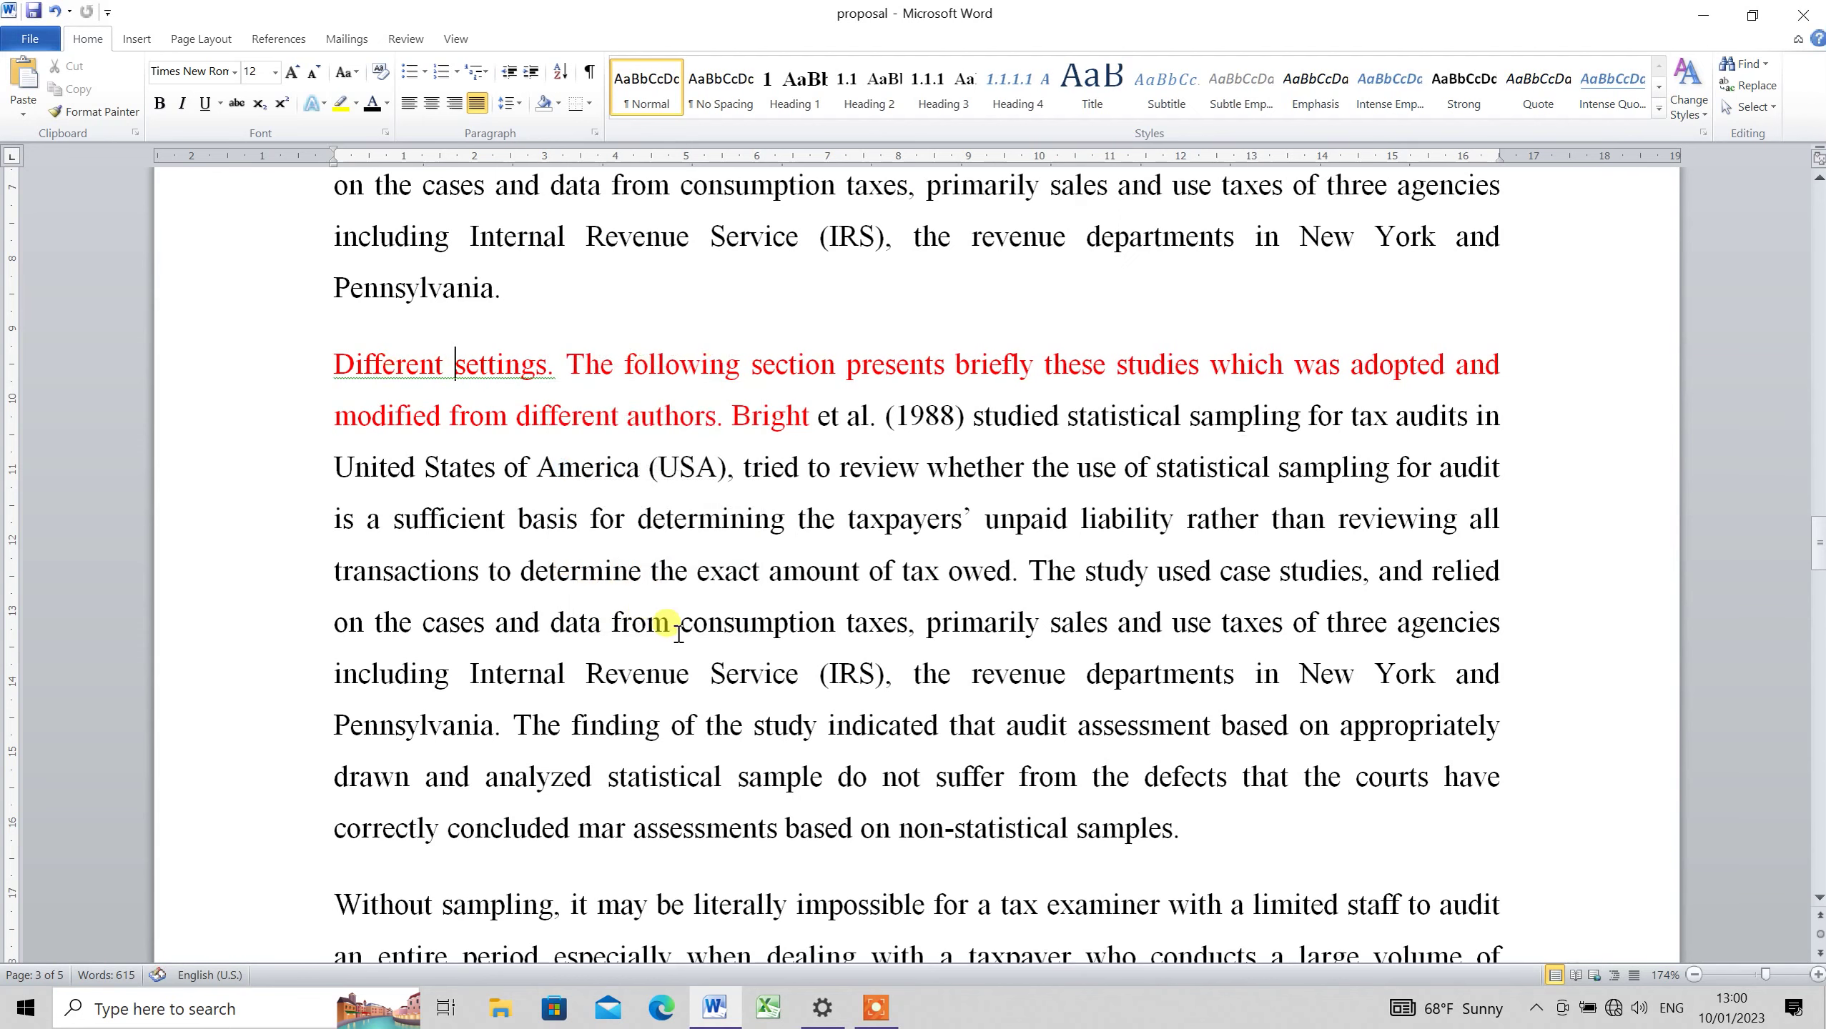
Try recolouring the red passage with the font colour button, undoing each attempt
drag(844, 418, 335, 363)
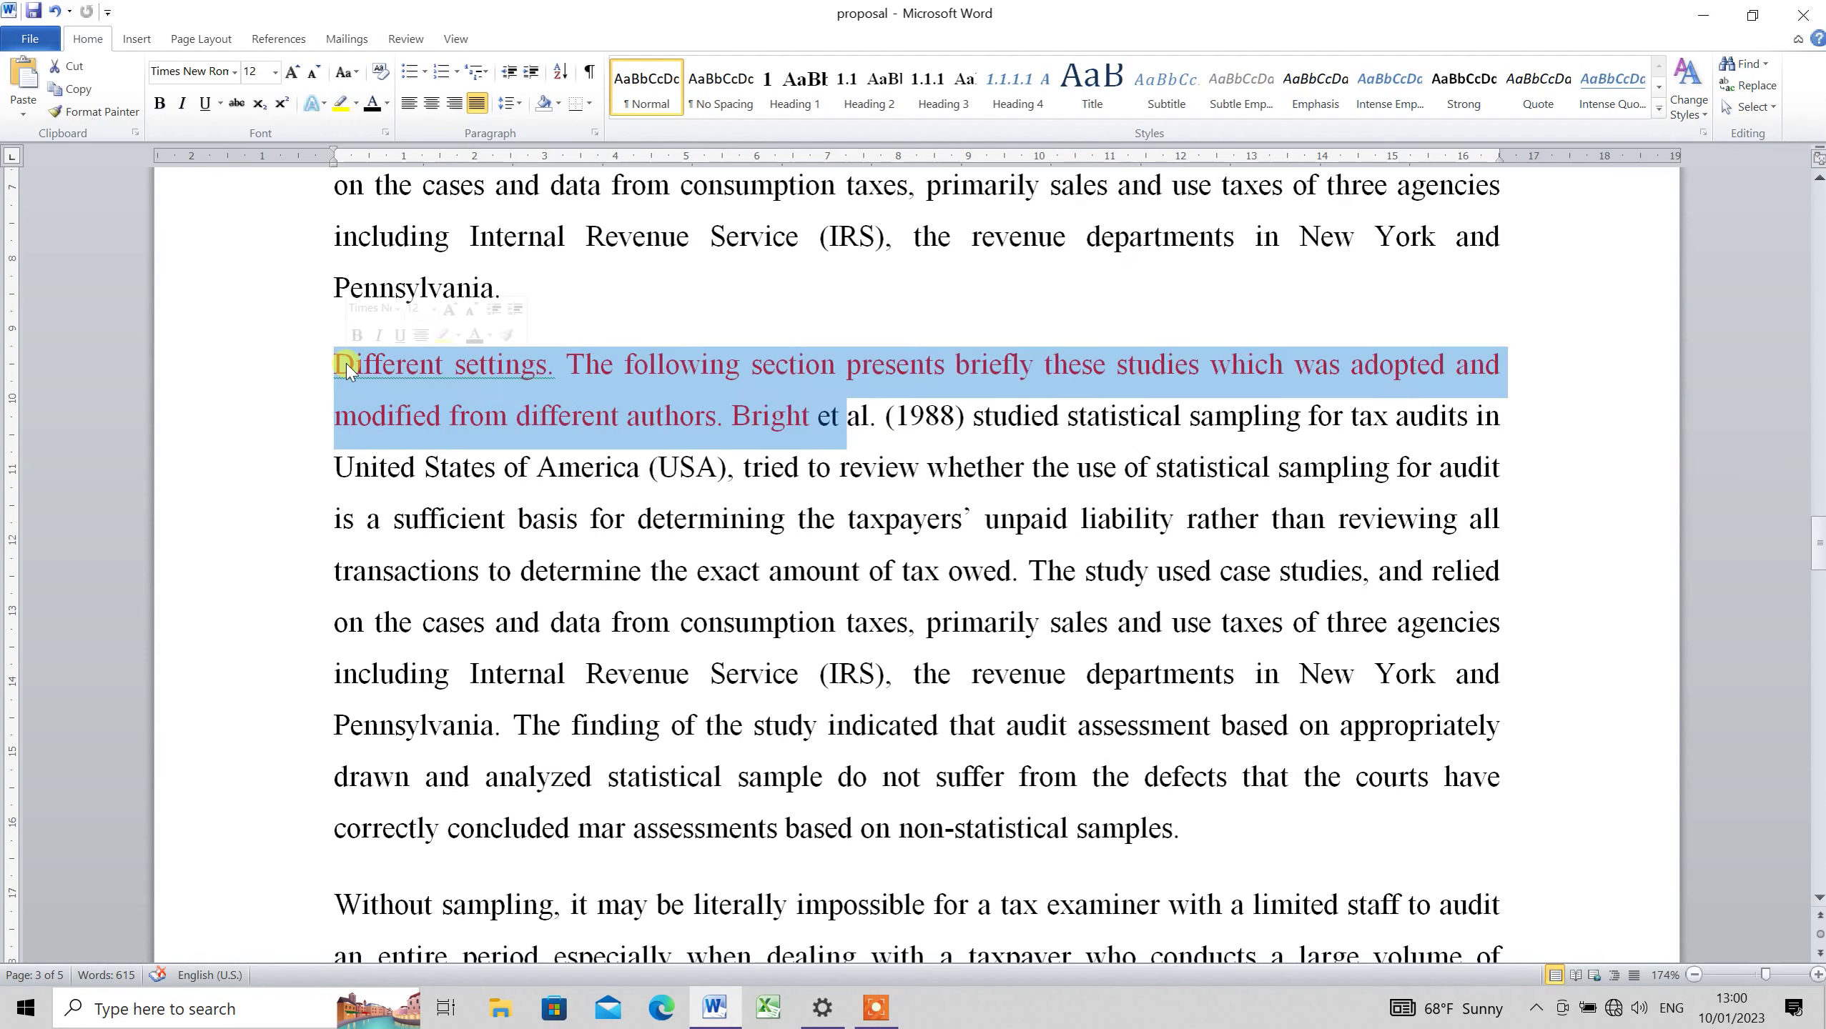
click(373, 107)
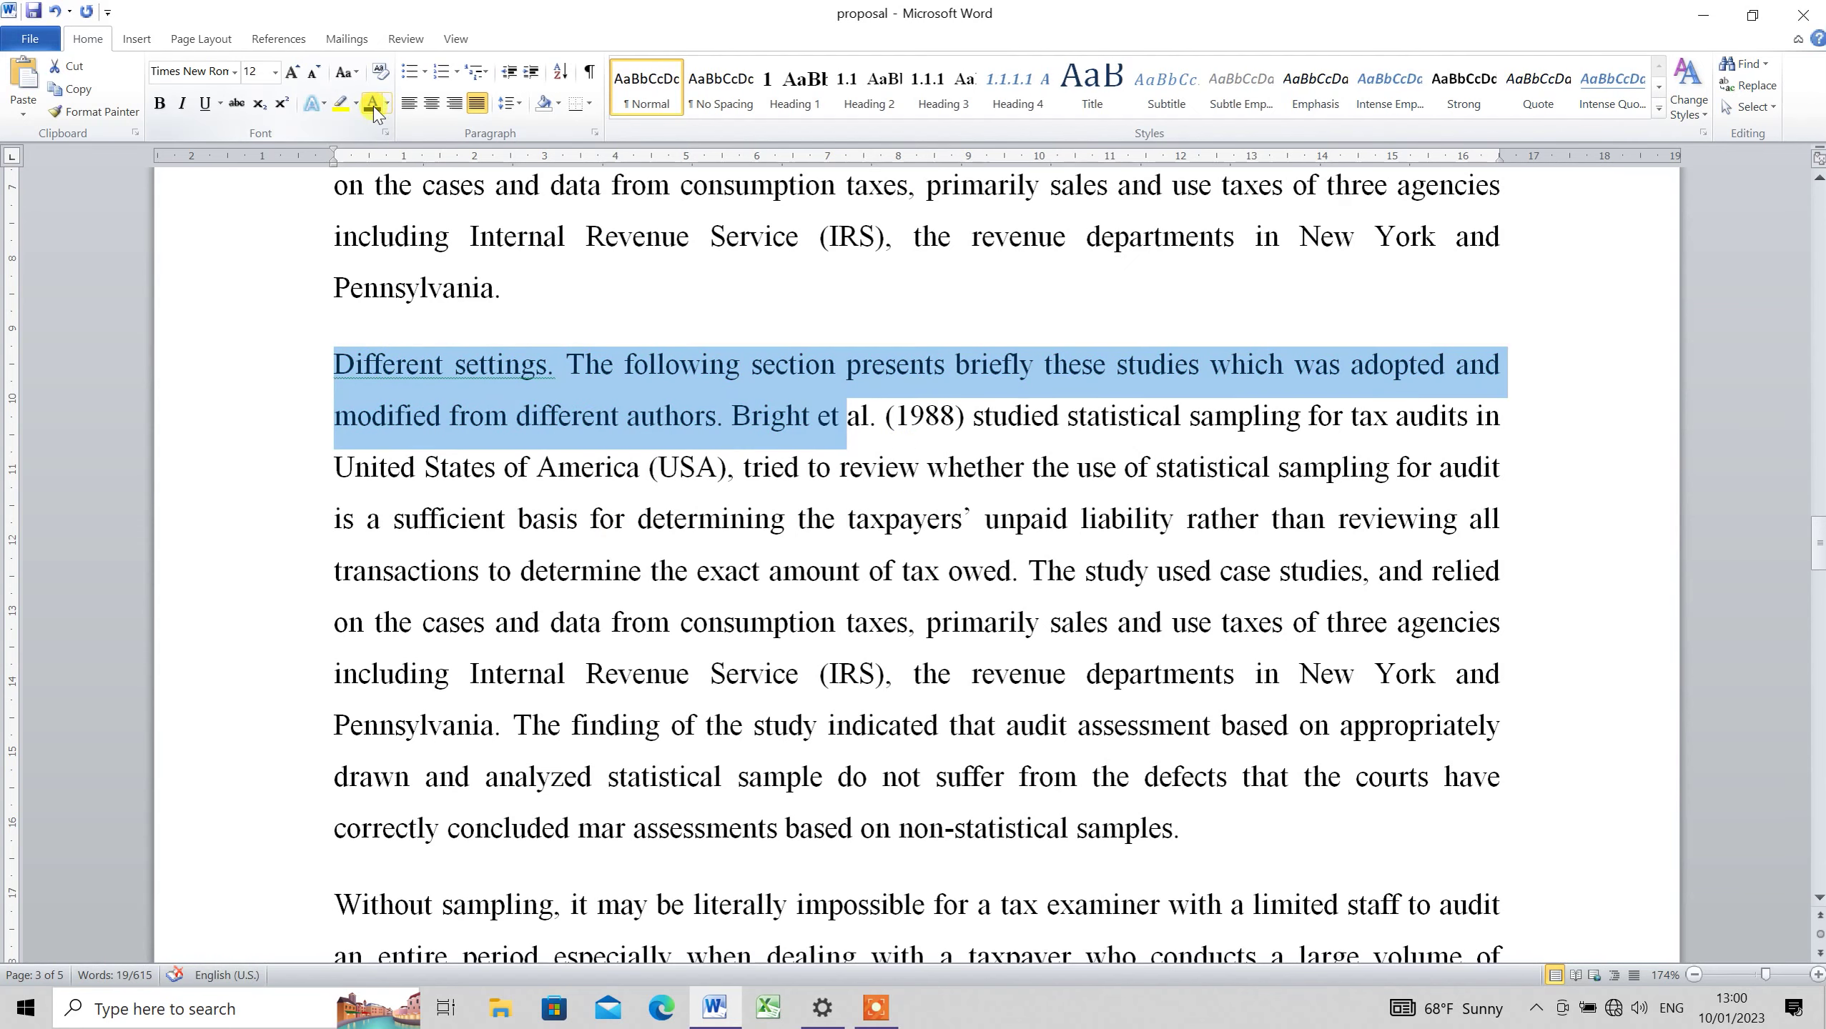
key(ctrl+z)
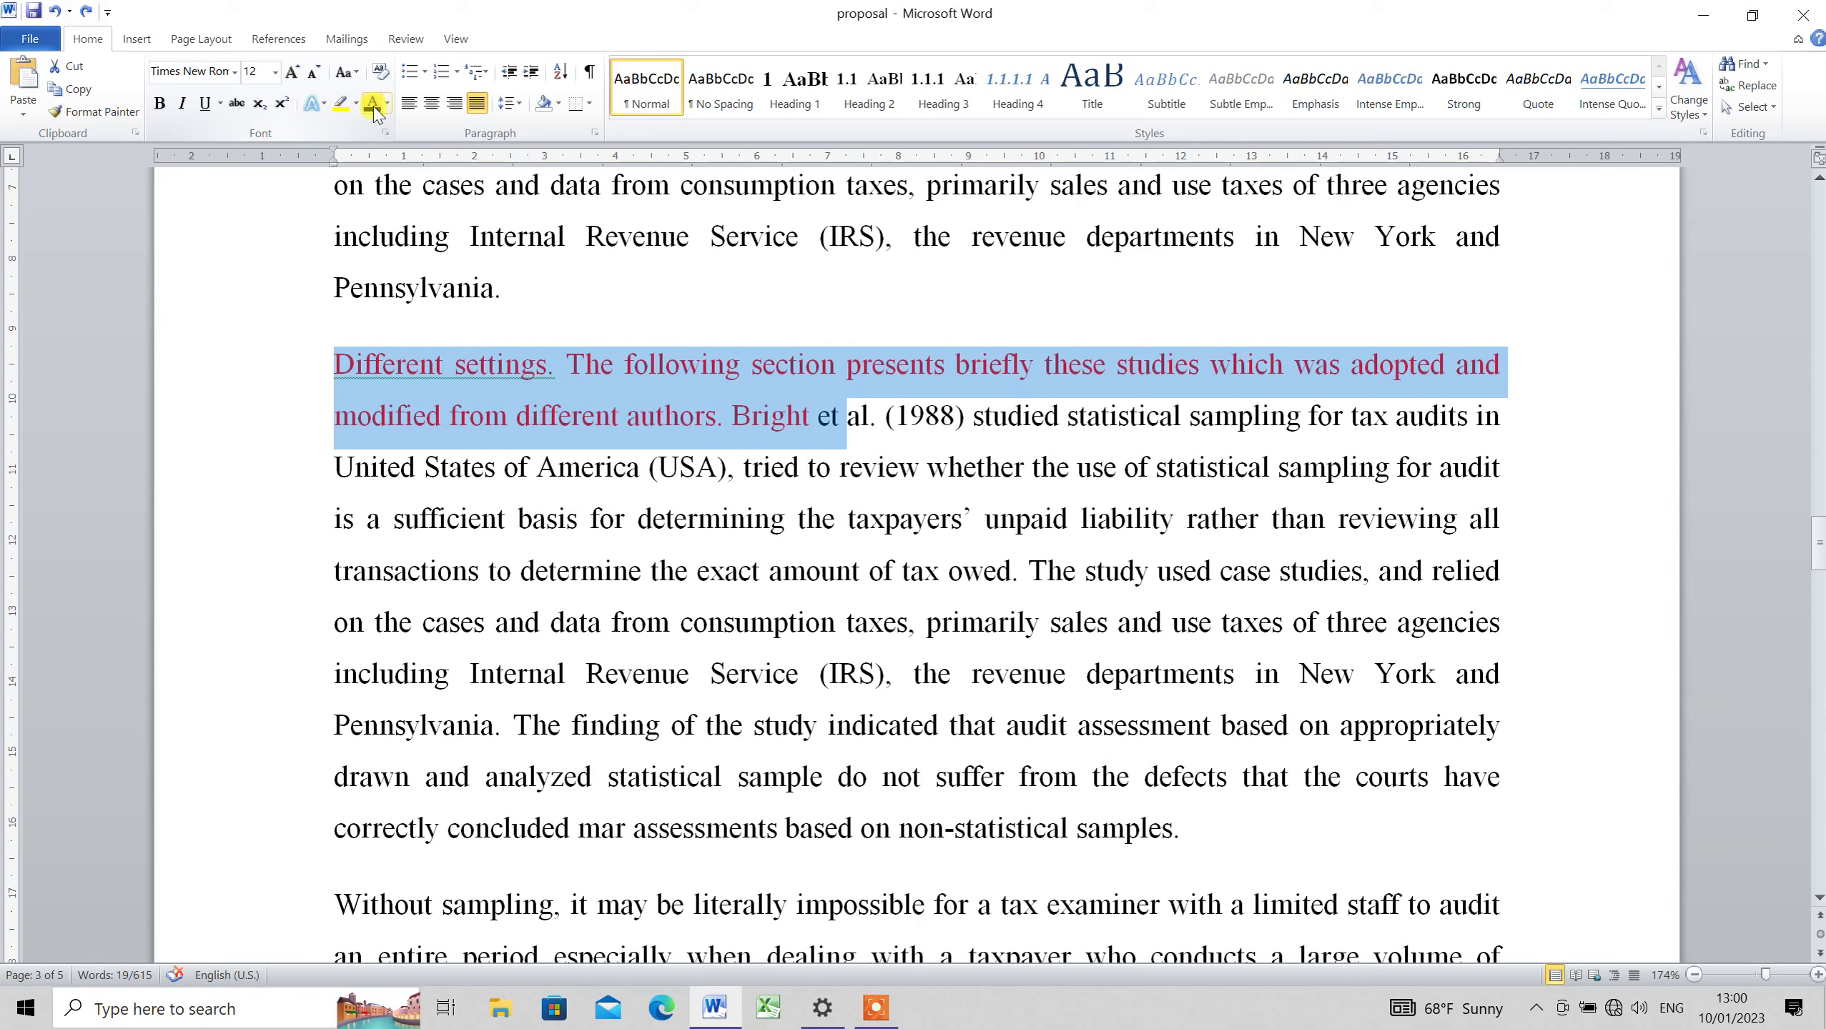
key(ctrl+a)
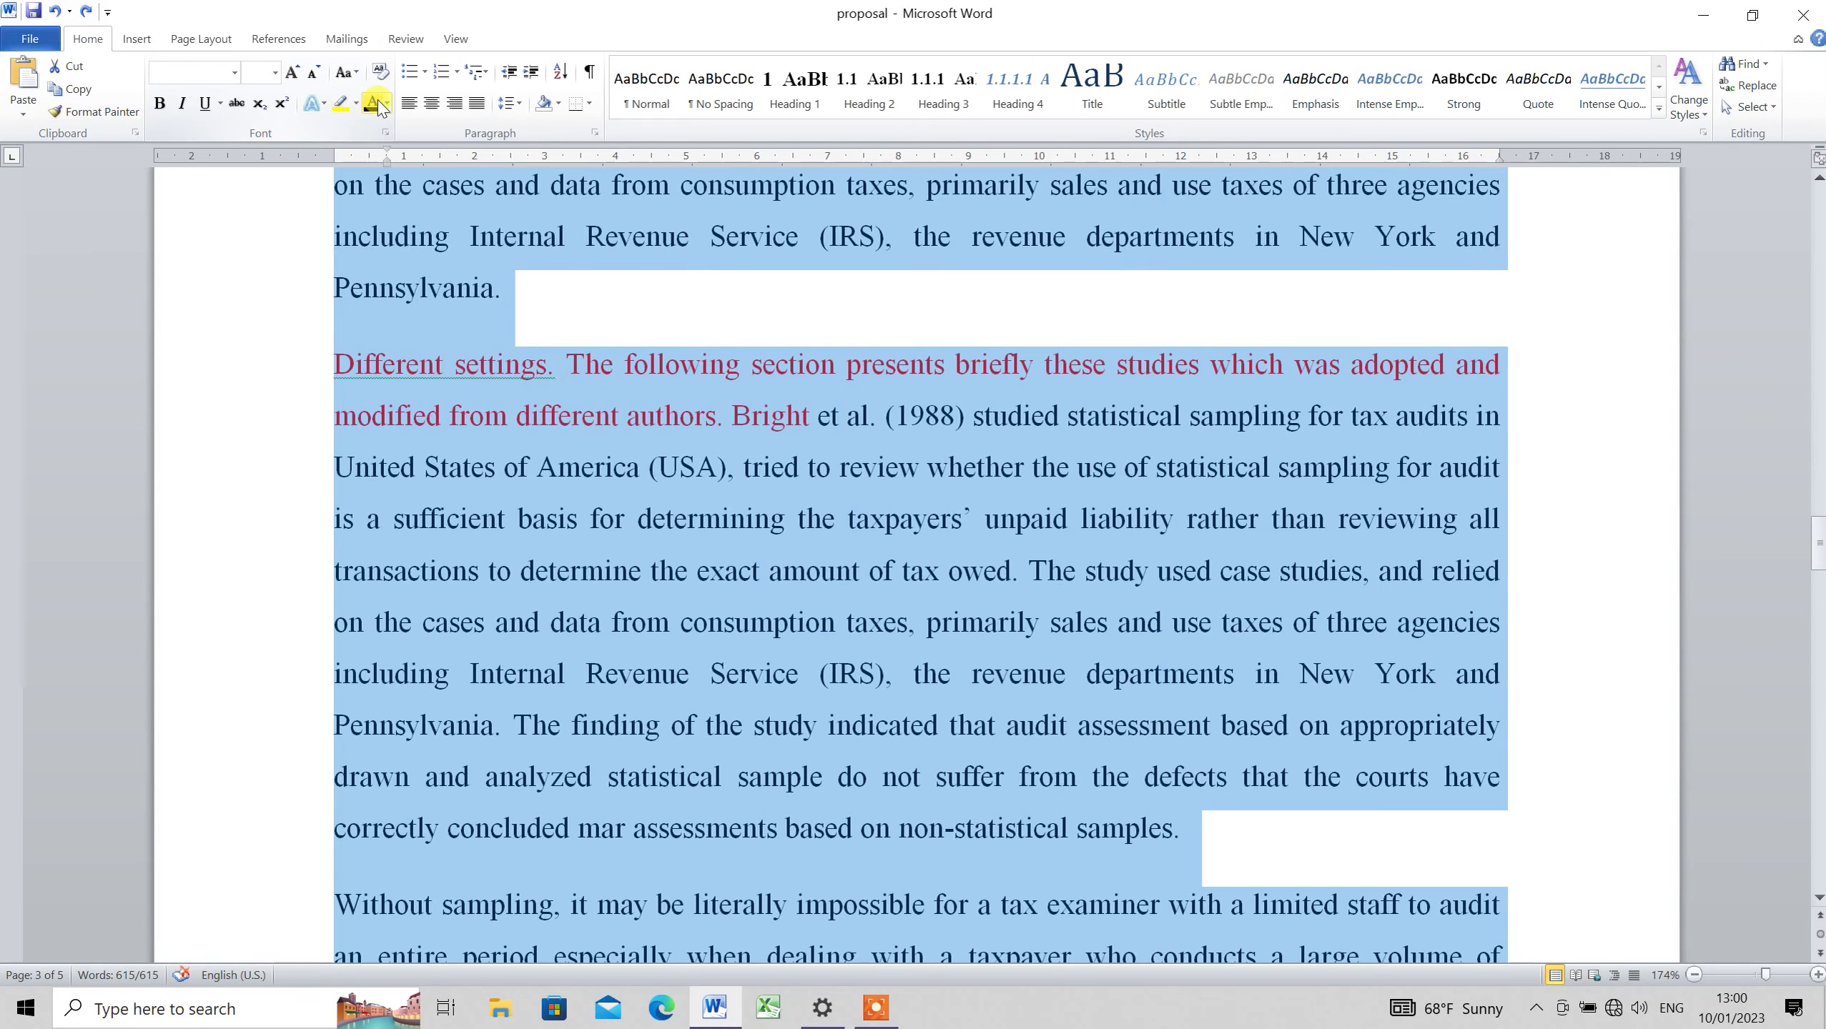
click(373, 106)
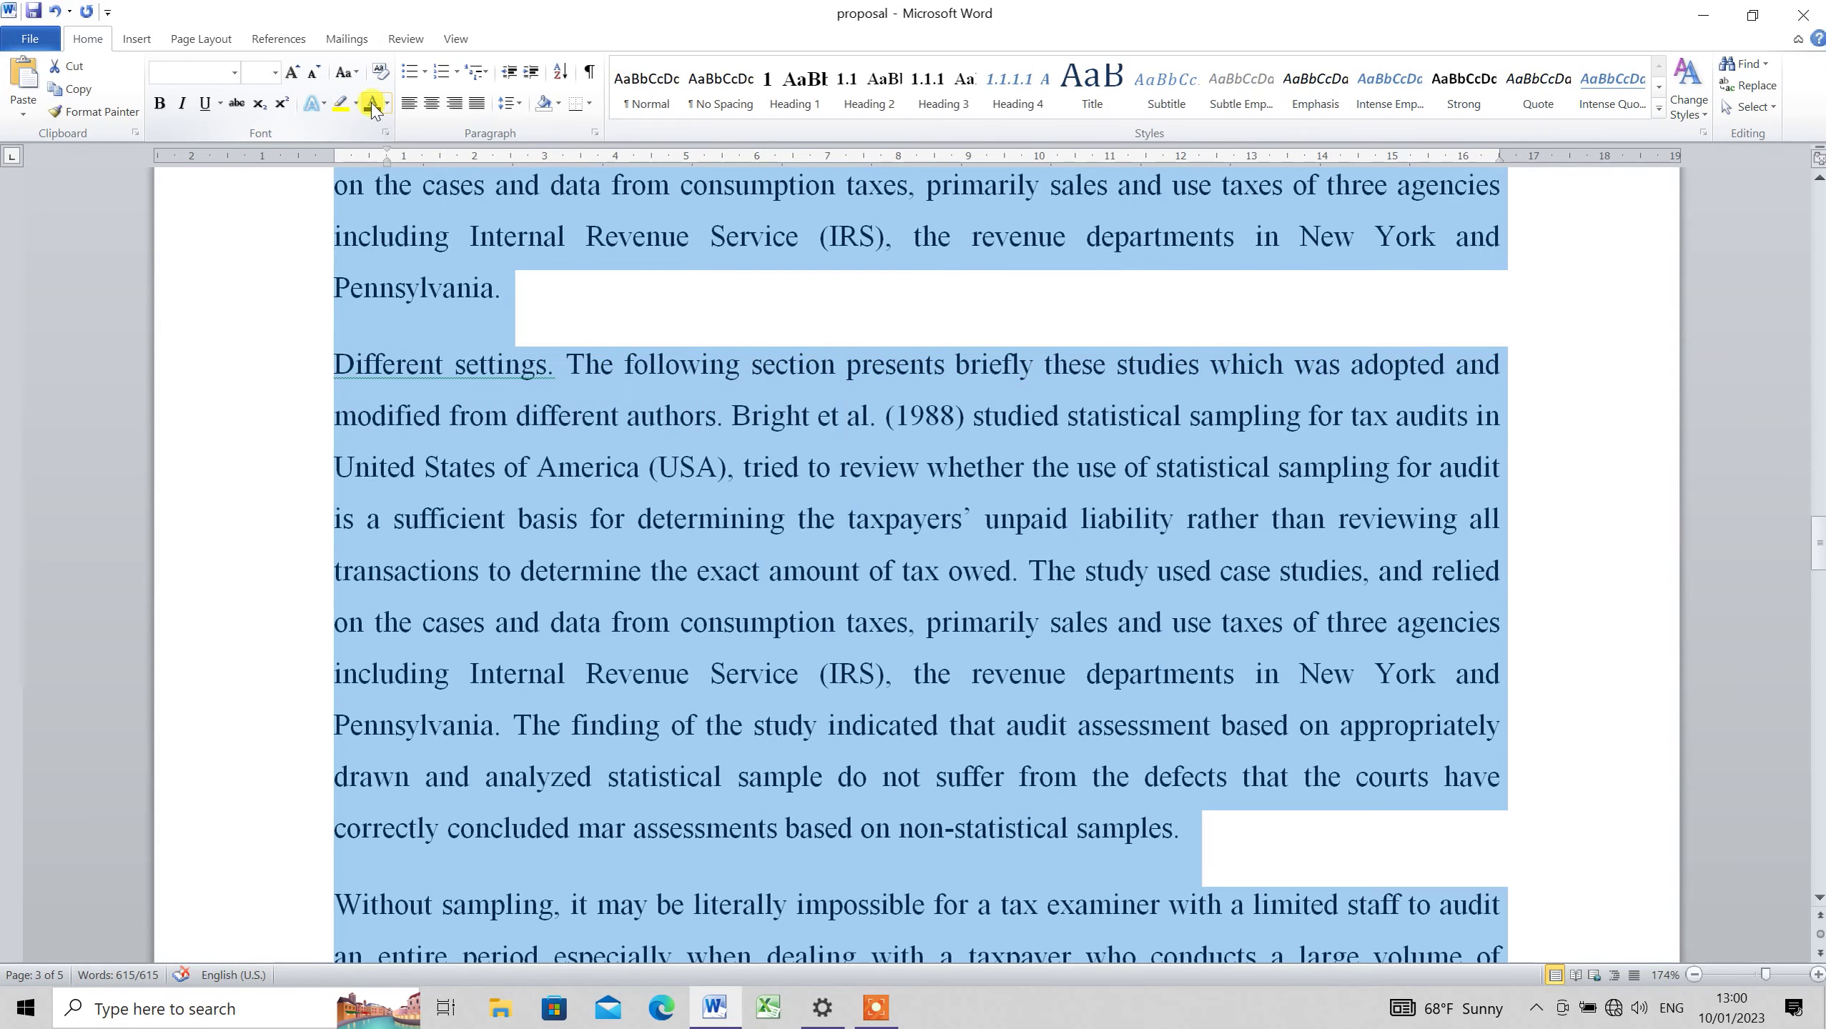
click(1019, 418)
key(ctrl+z)
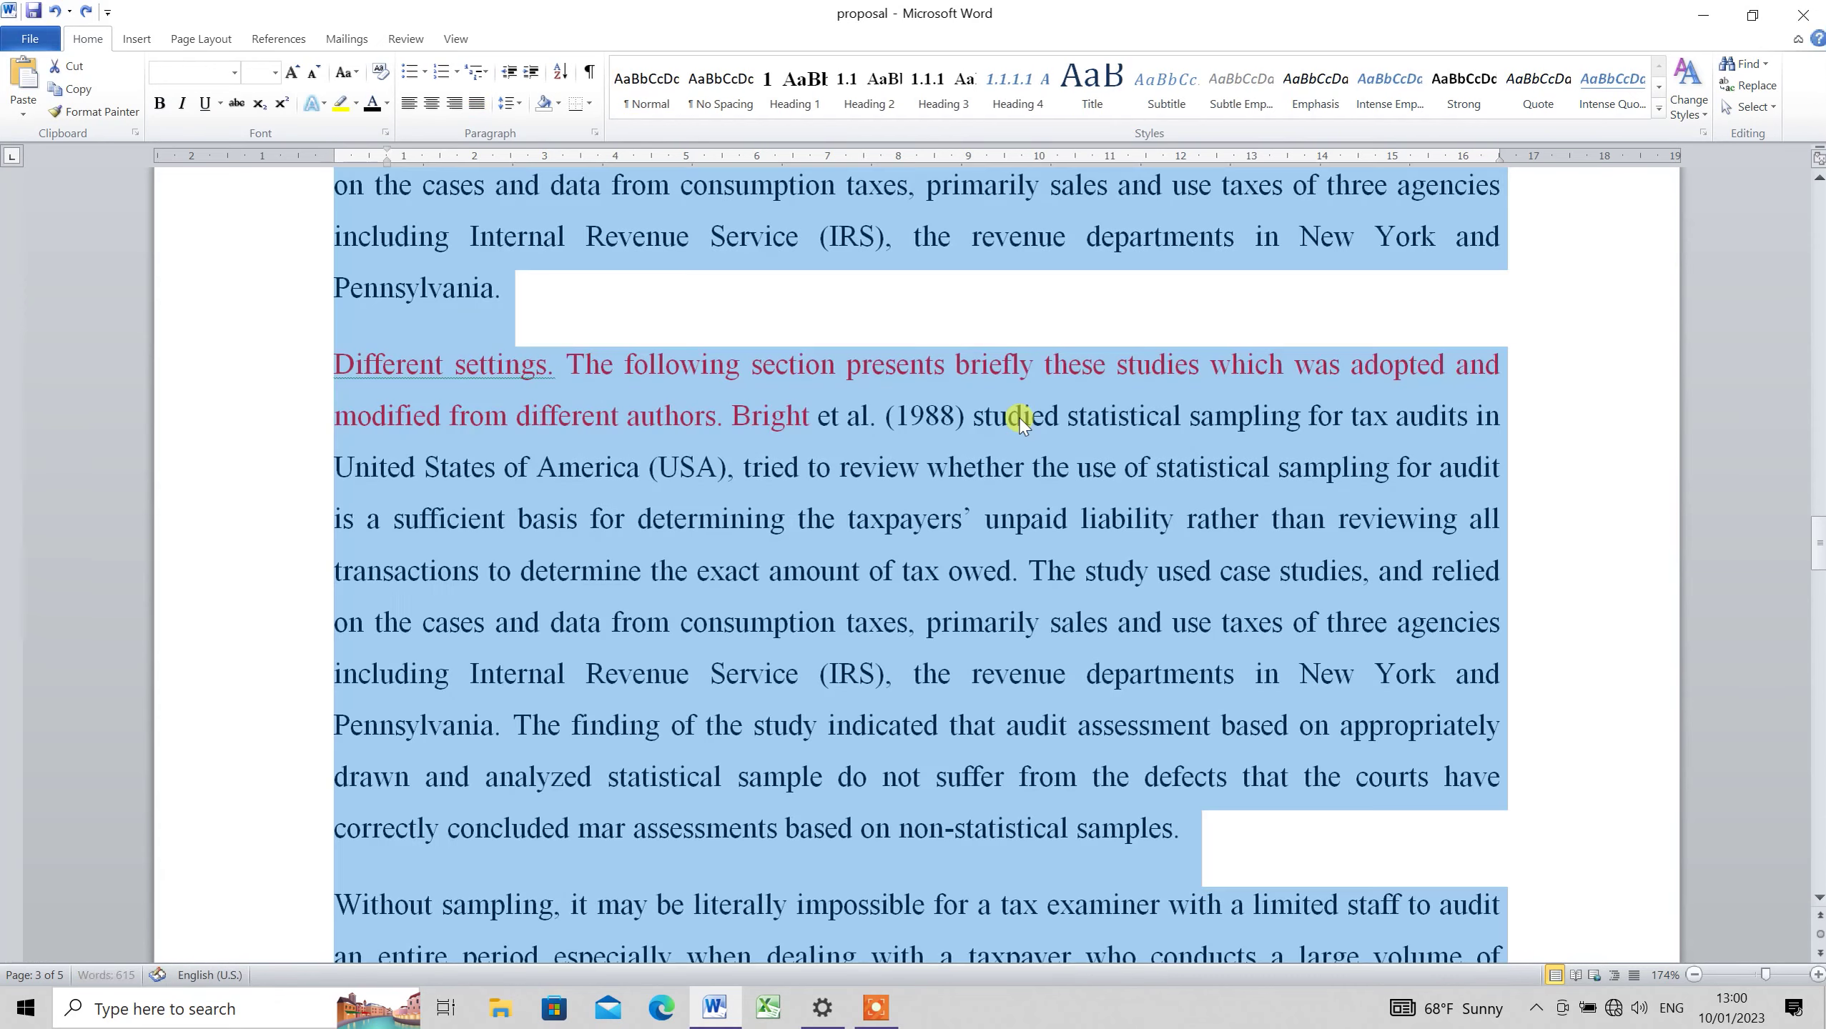
click(676, 371)
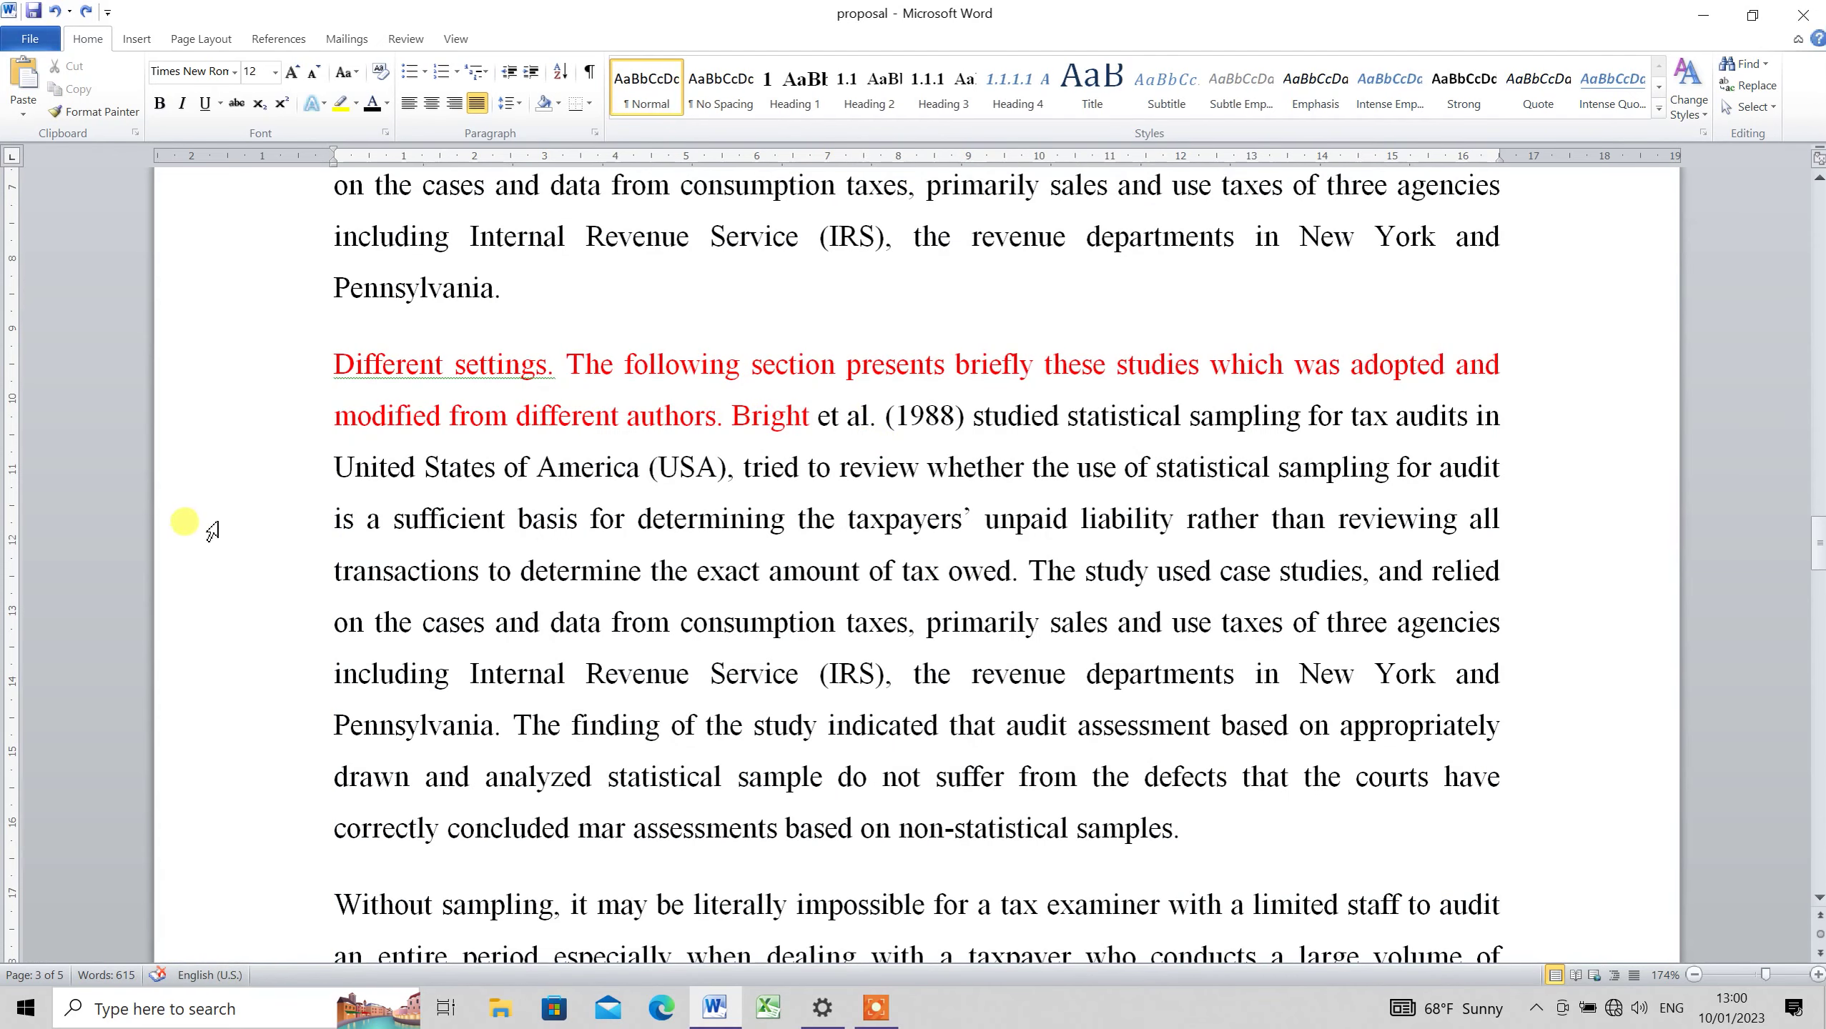
Copy black body-text formatting with Format Painter onto the red 'Different settings … Bright' text
drag(395, 521, 707, 673)
click(93, 111)
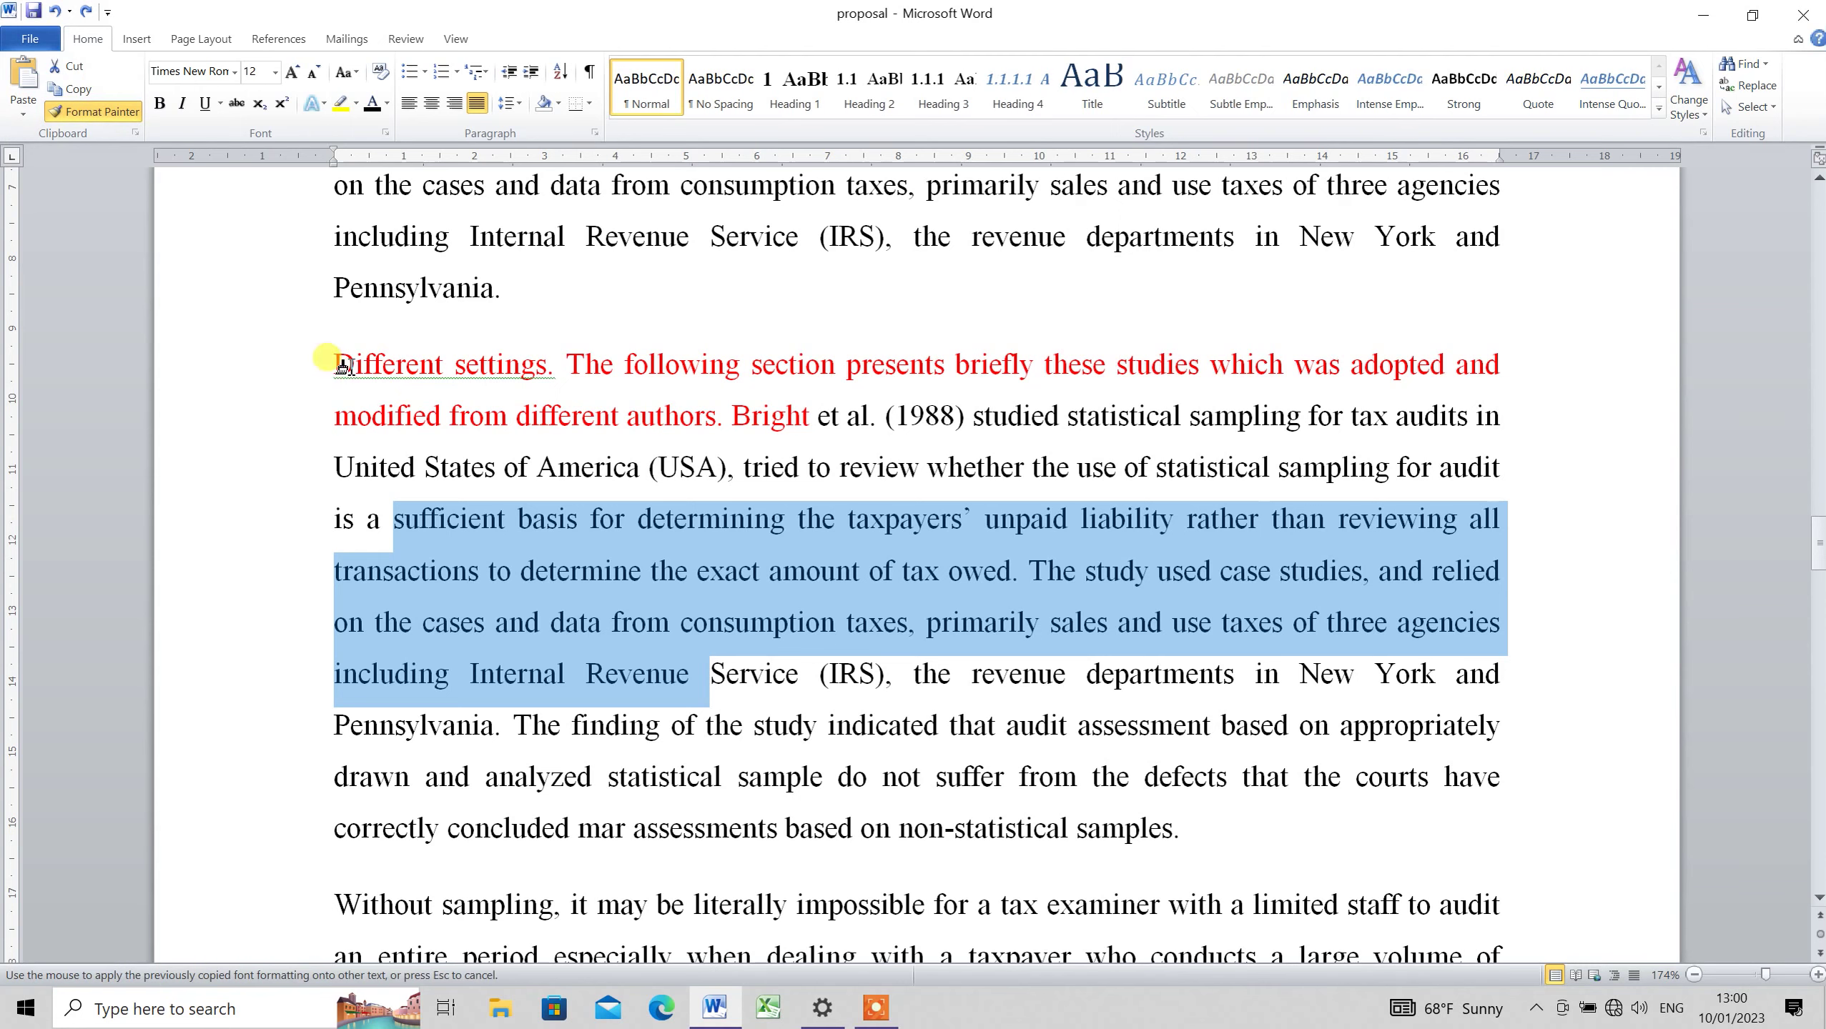
drag(345, 367, 807, 422)
double_click(802, 432)
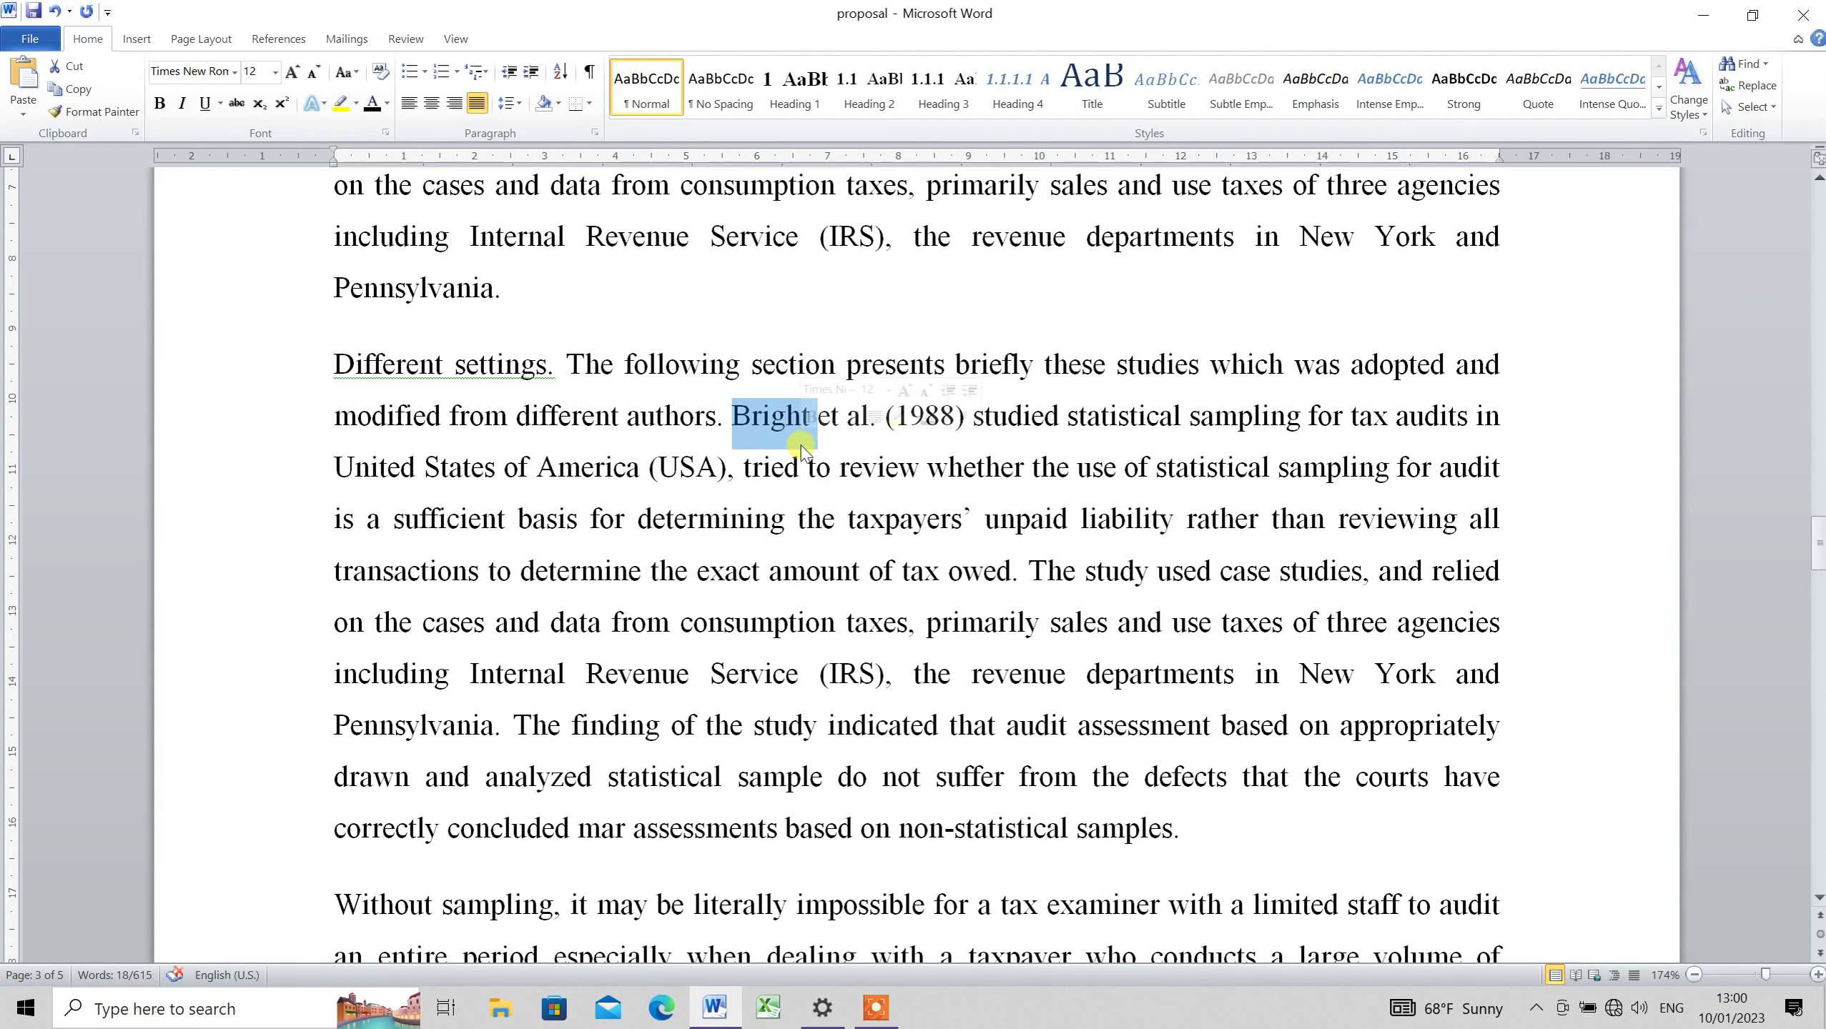
click(802, 443)
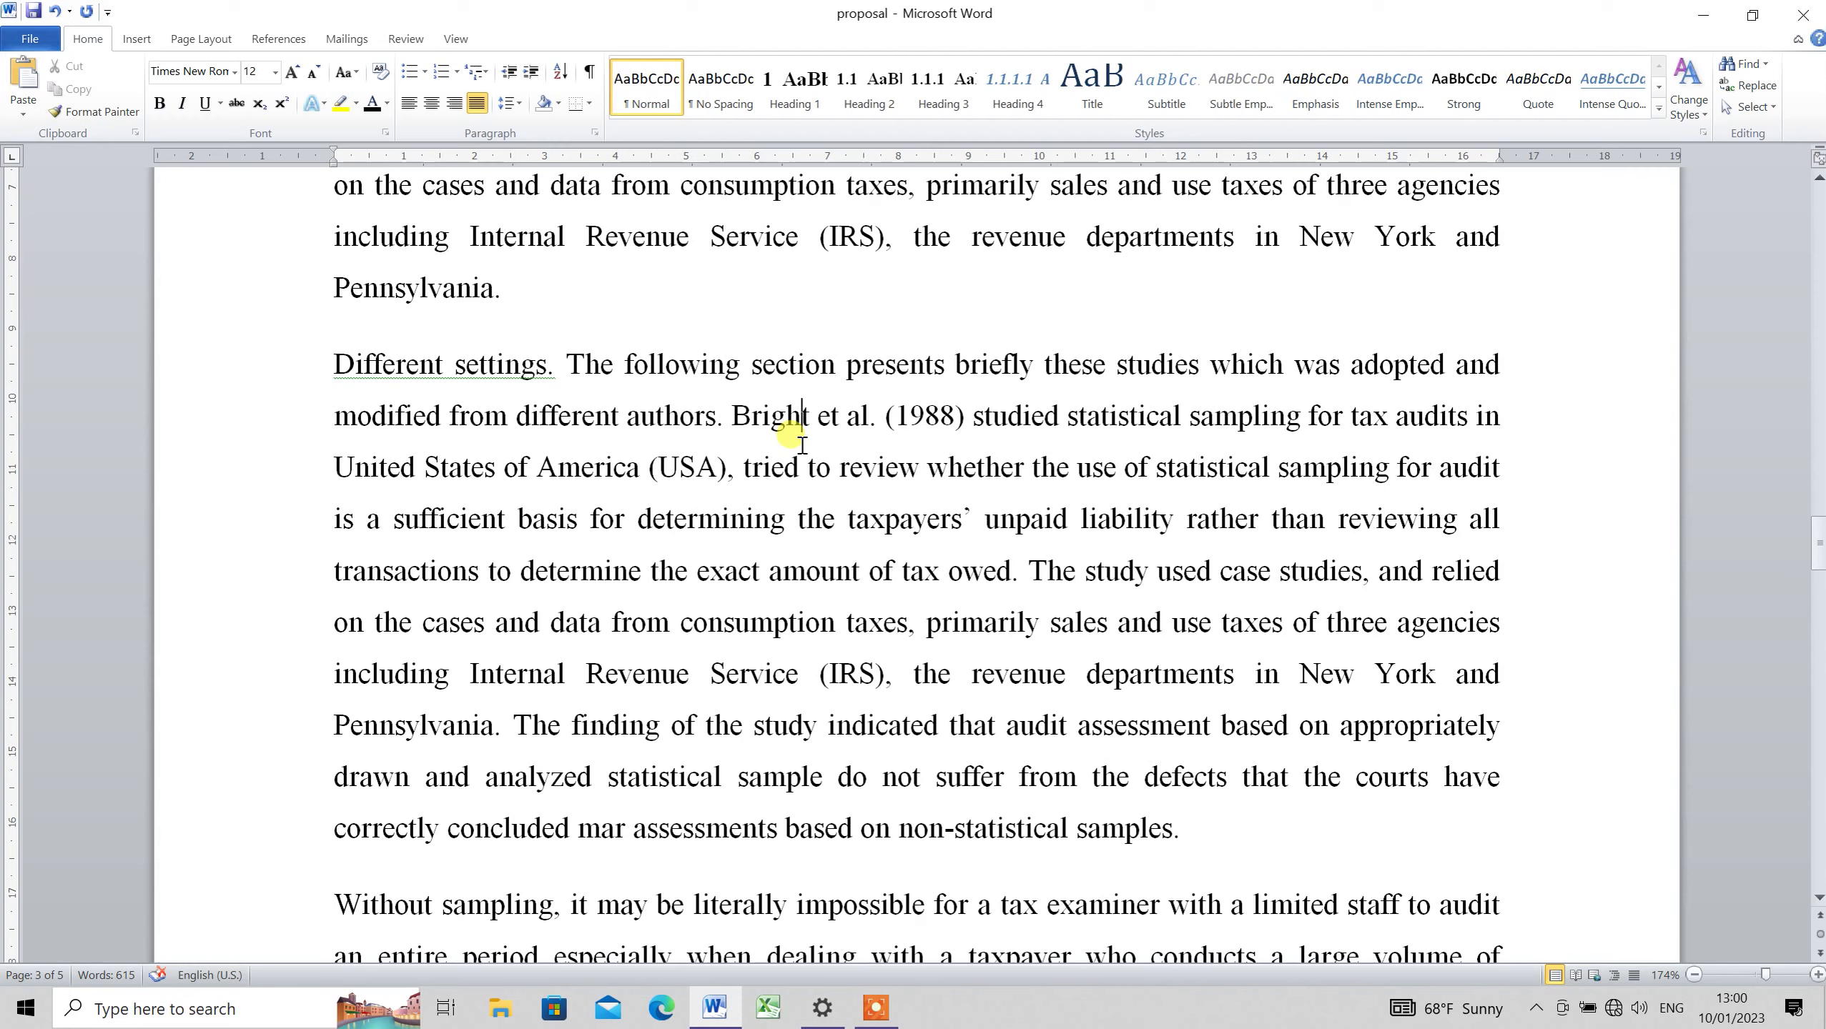
key(ctrl+a)
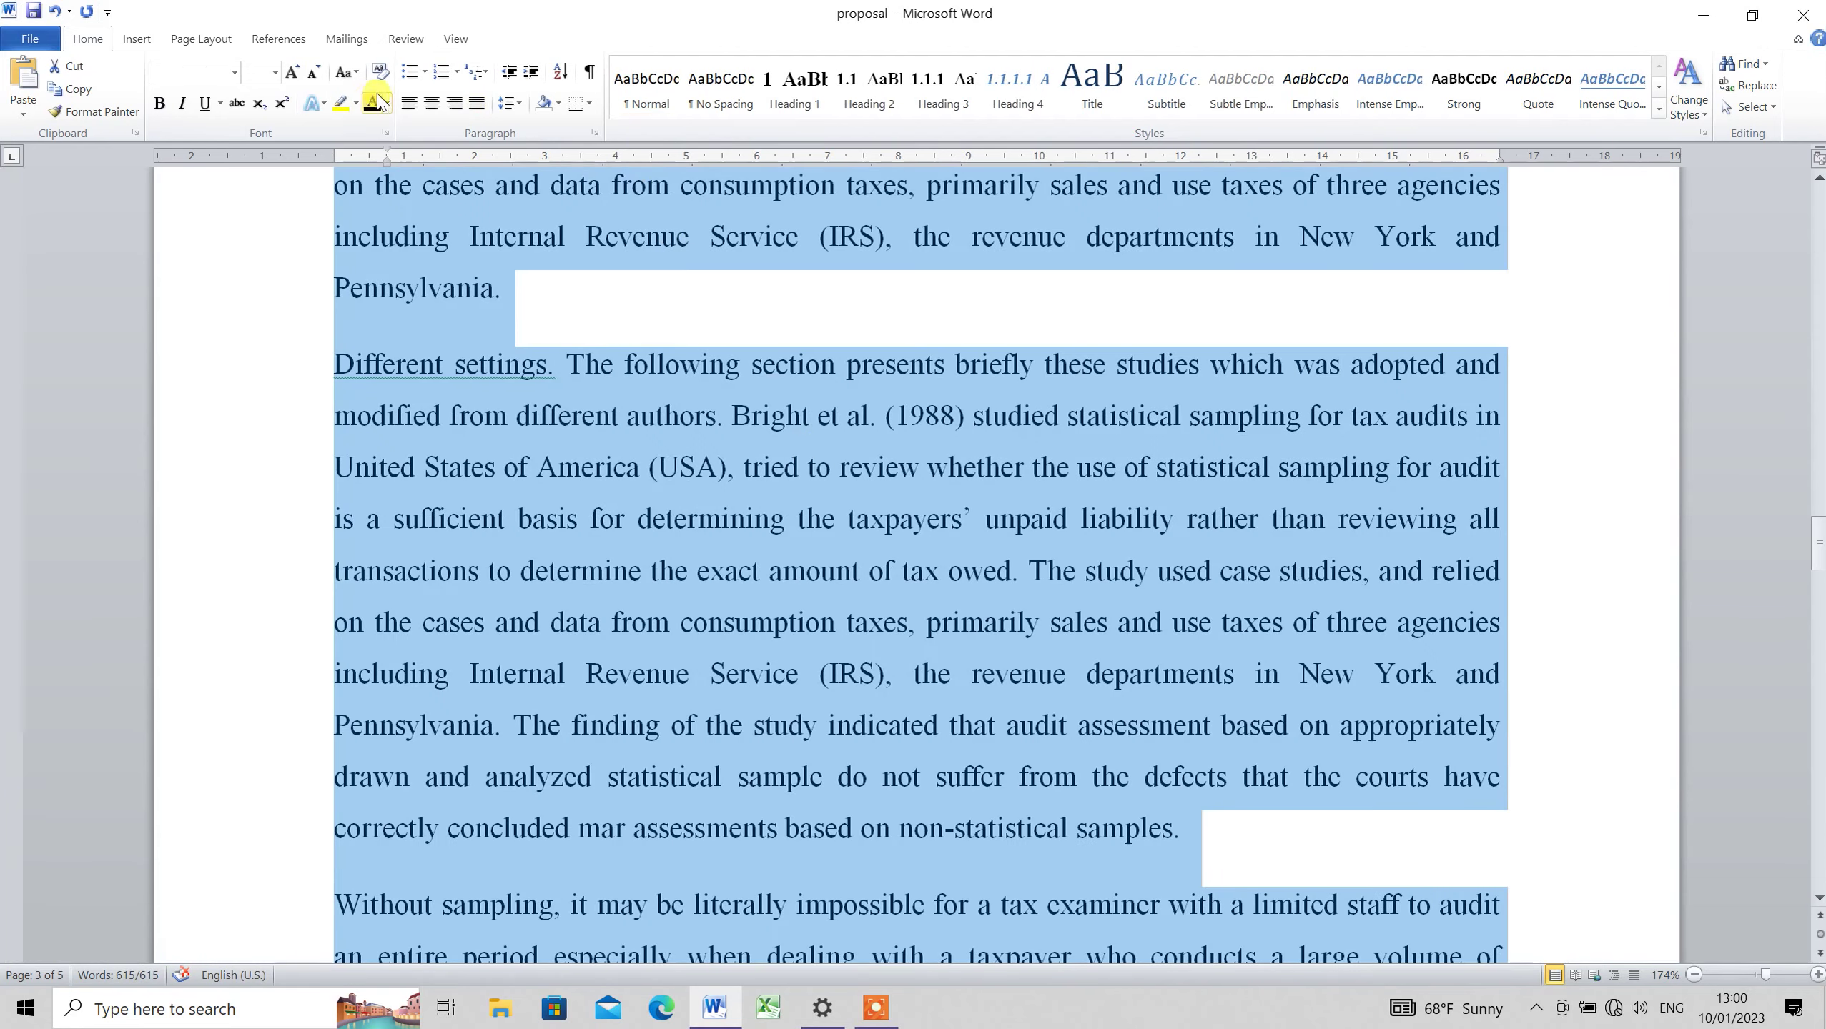
click(830, 512)
key(ctrl+a)
click(868, 418)
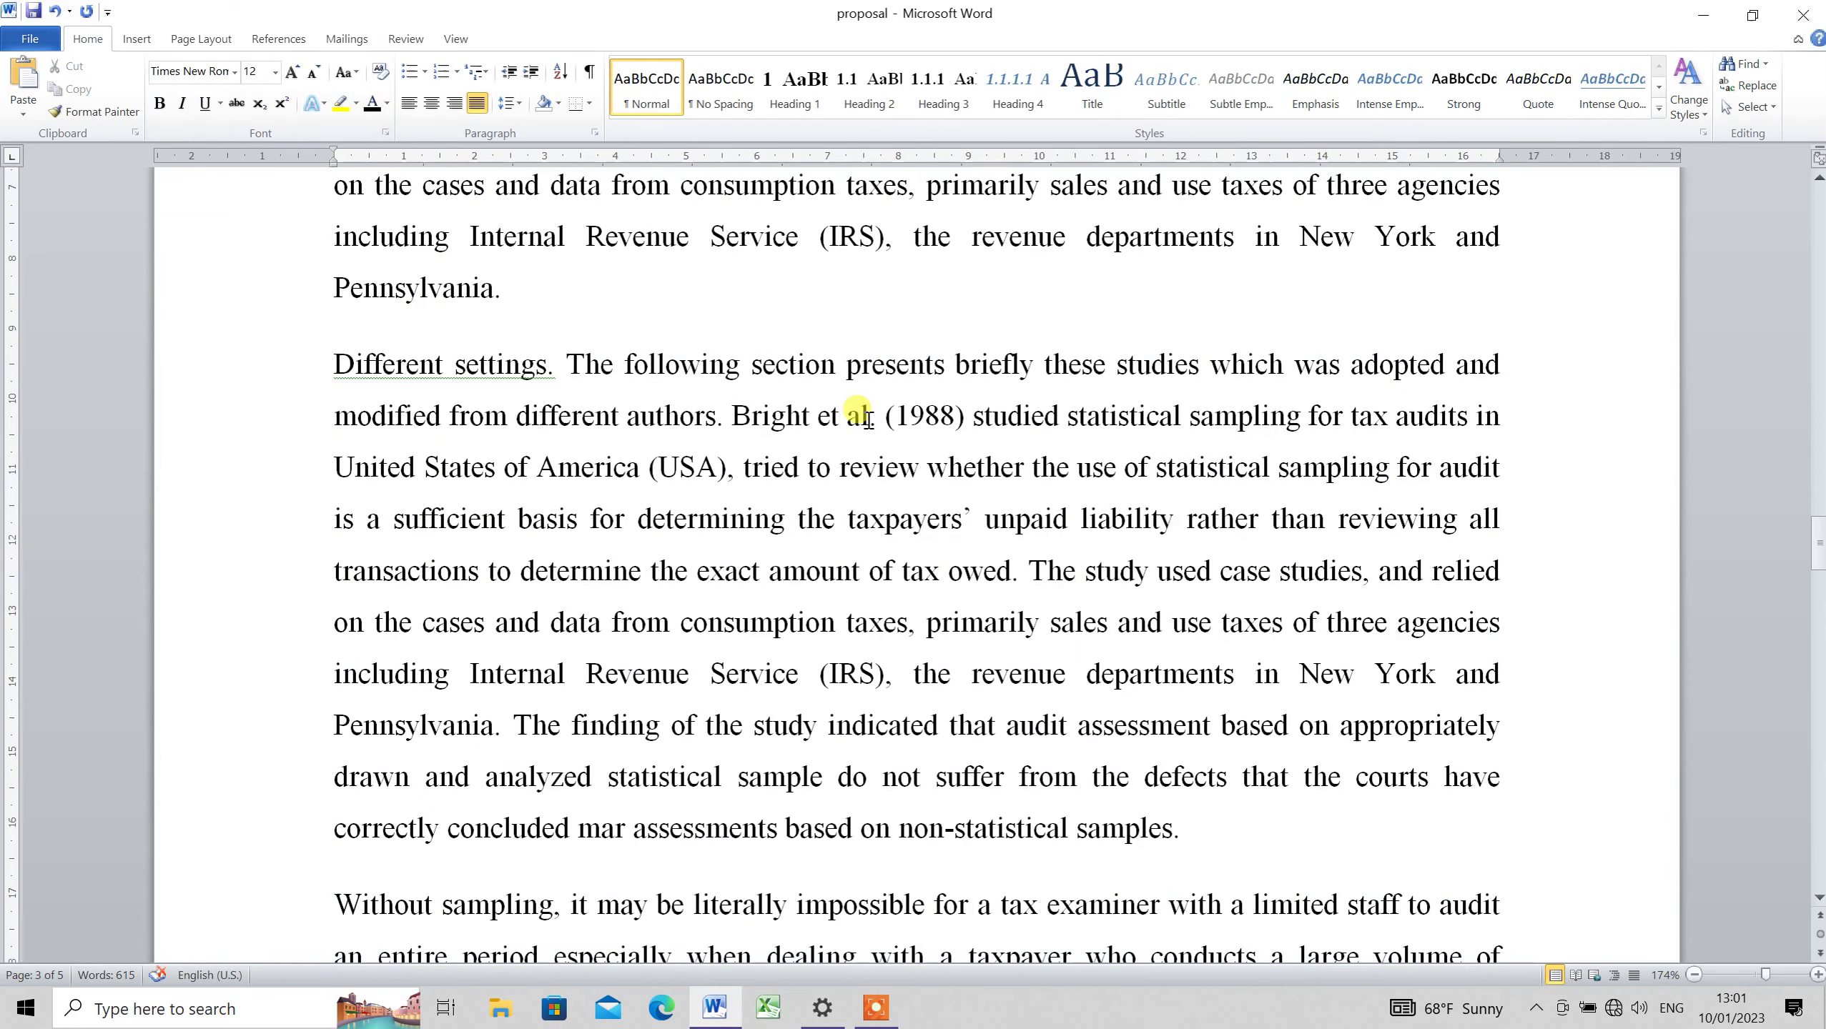
key(Down)
key(Down)
key(Down)
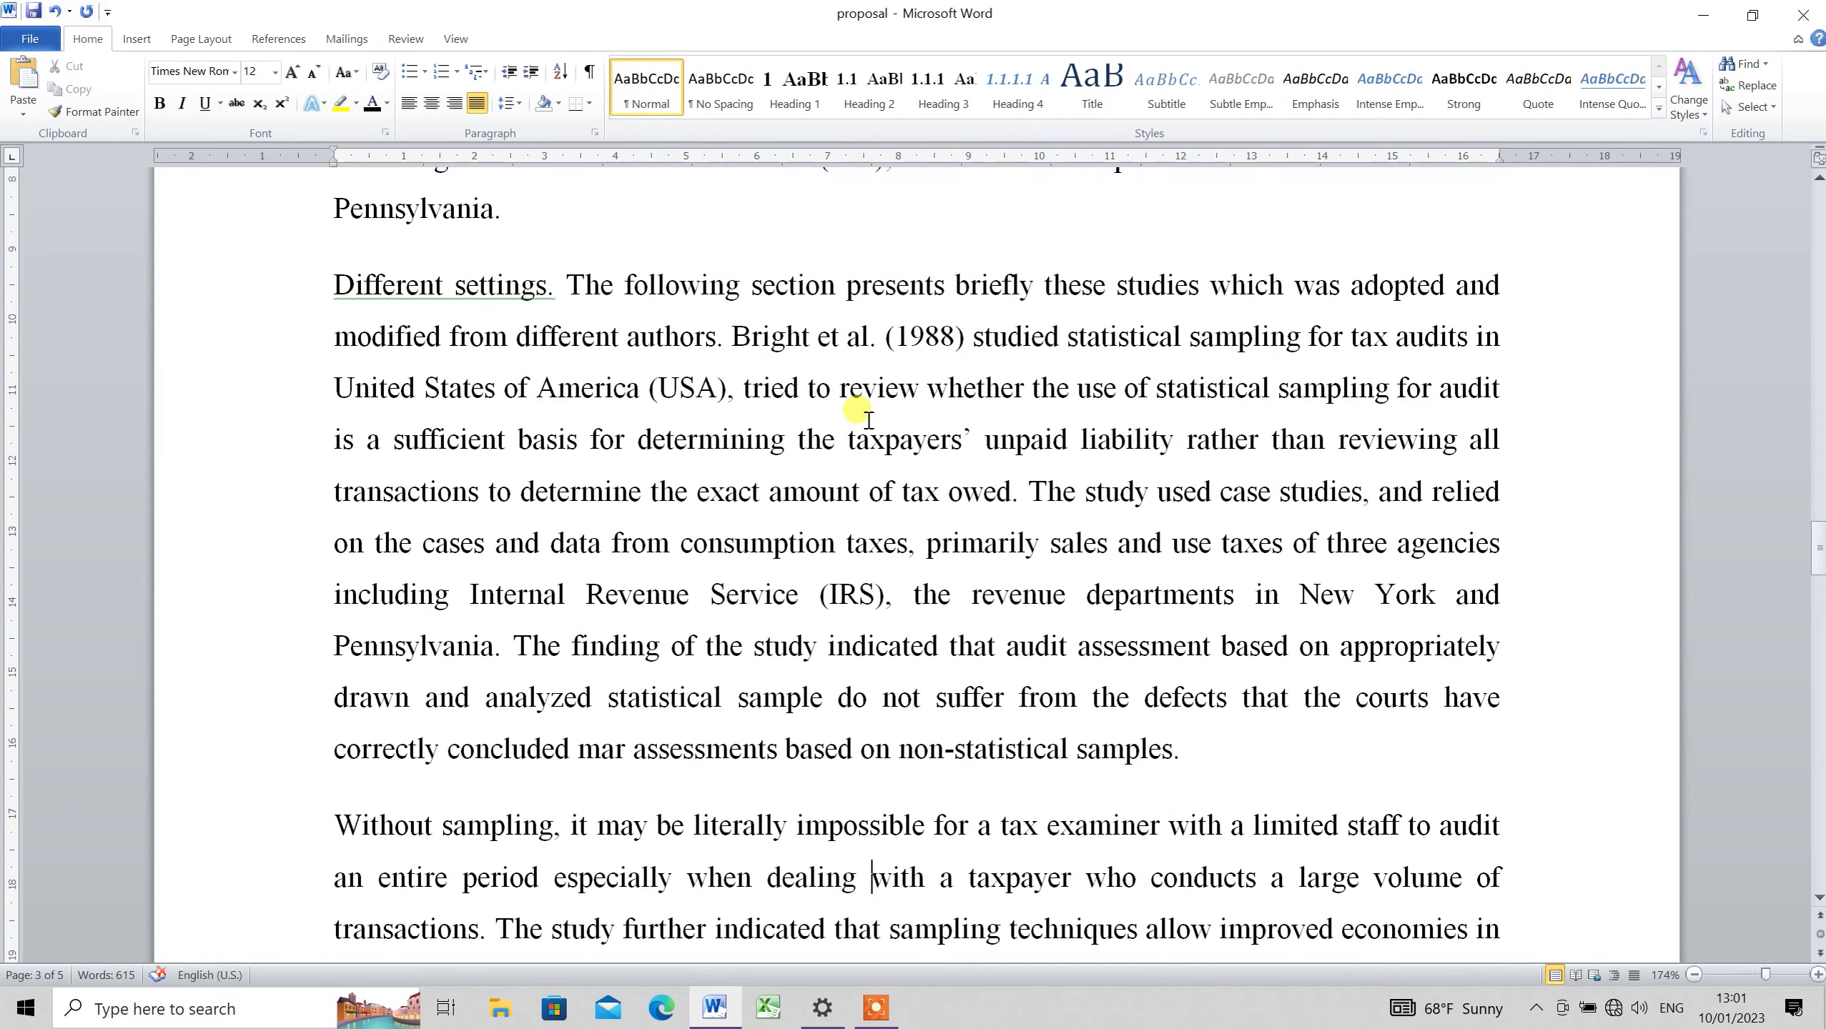
Add a blank page ahead of the Table of Contents title, then backspace it away
key(ctrl+Home)
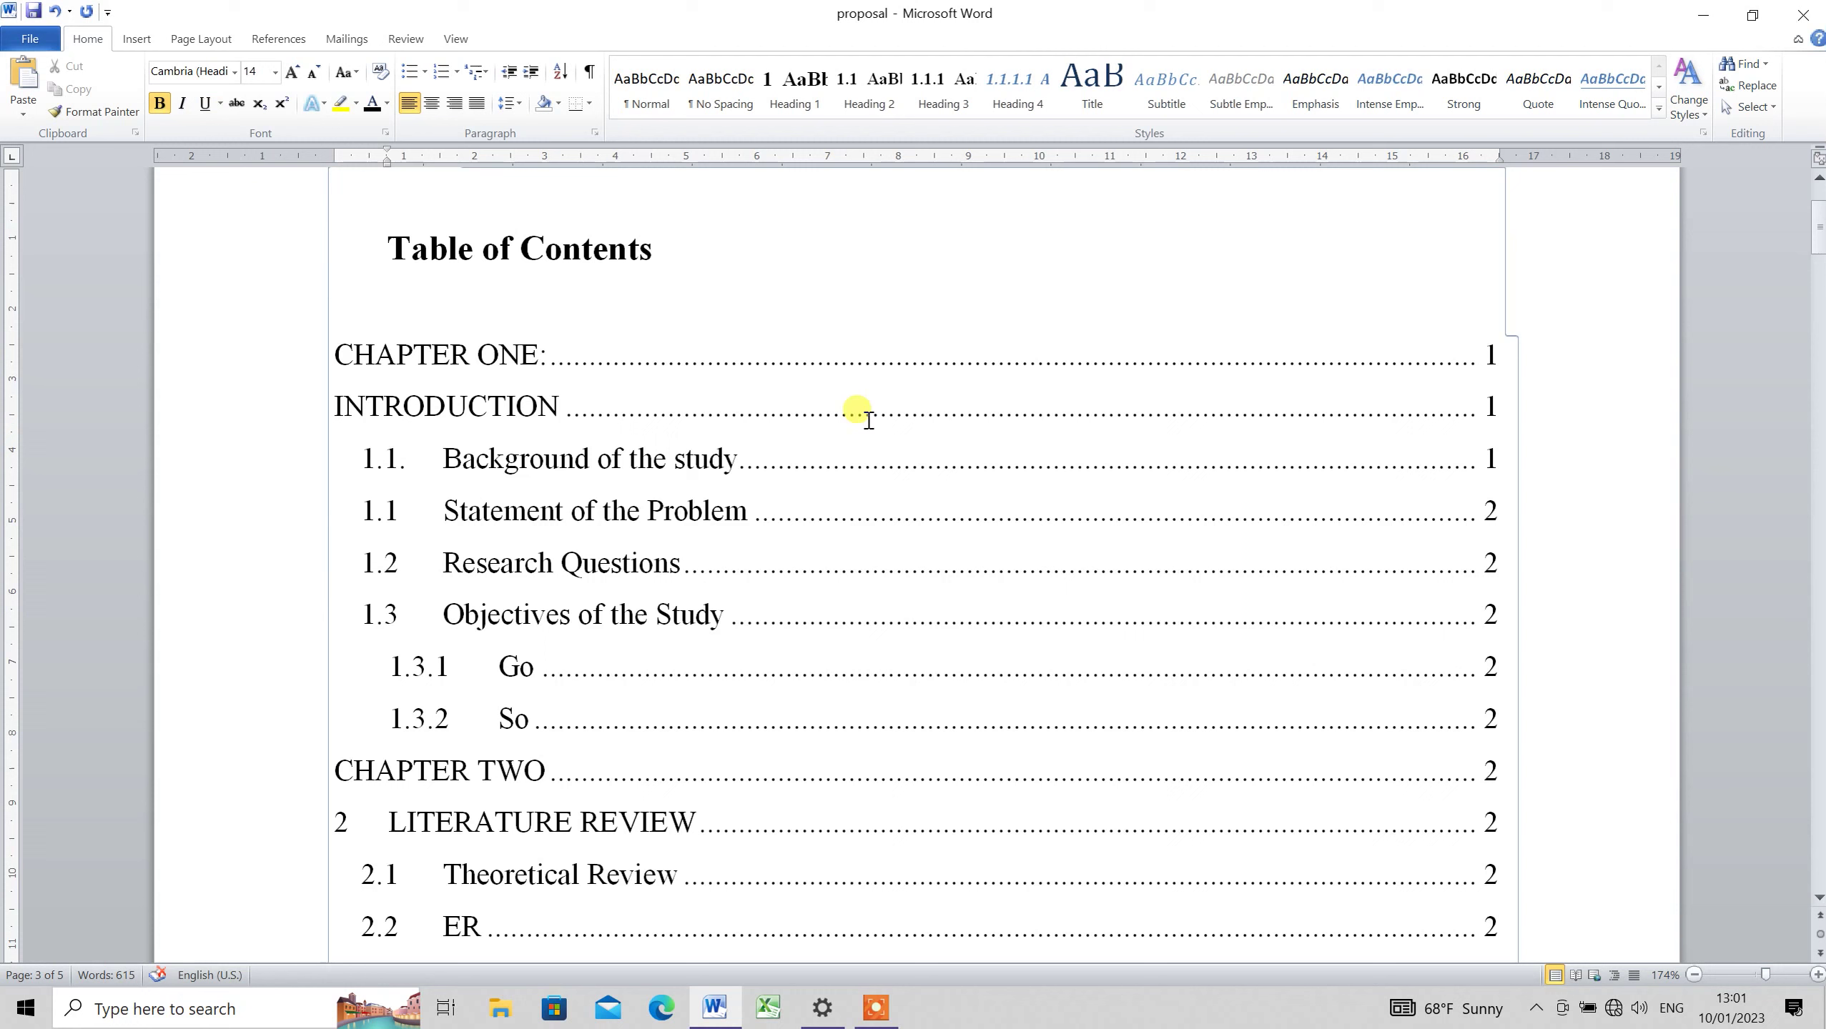
click(248, 239)
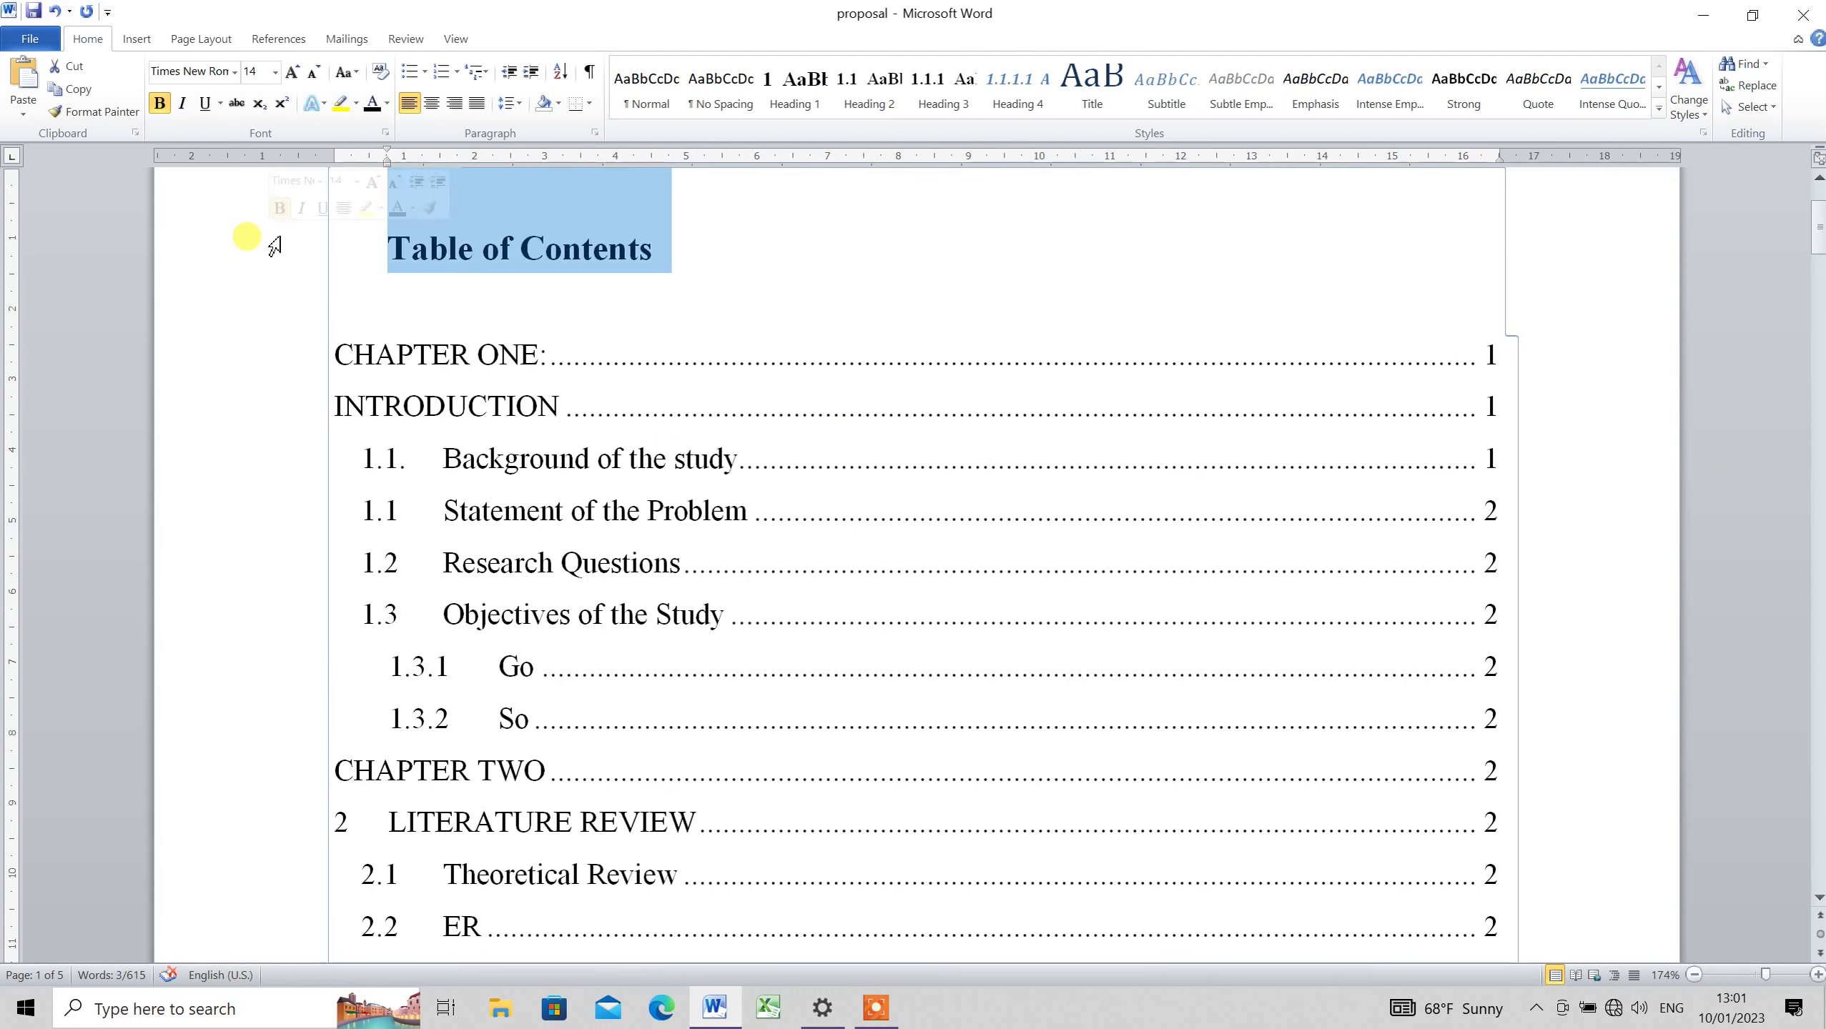
click(390, 248)
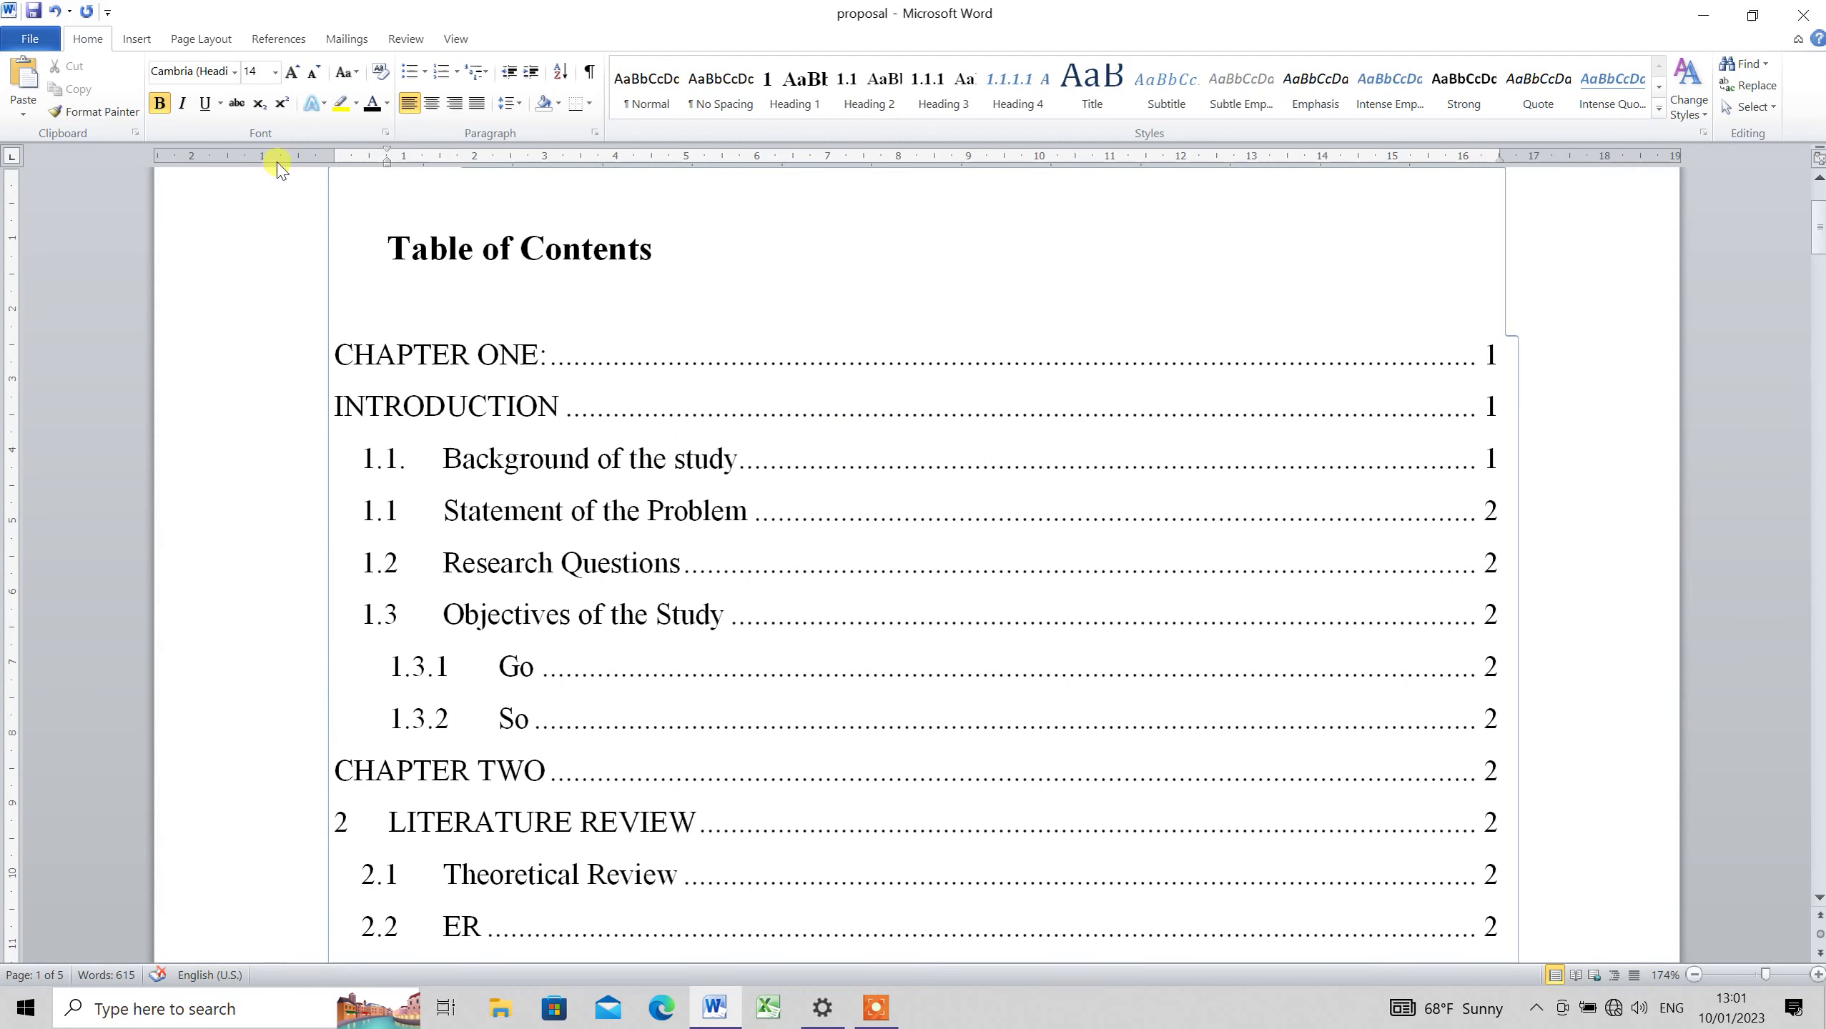
click(134, 39)
click(63, 115)
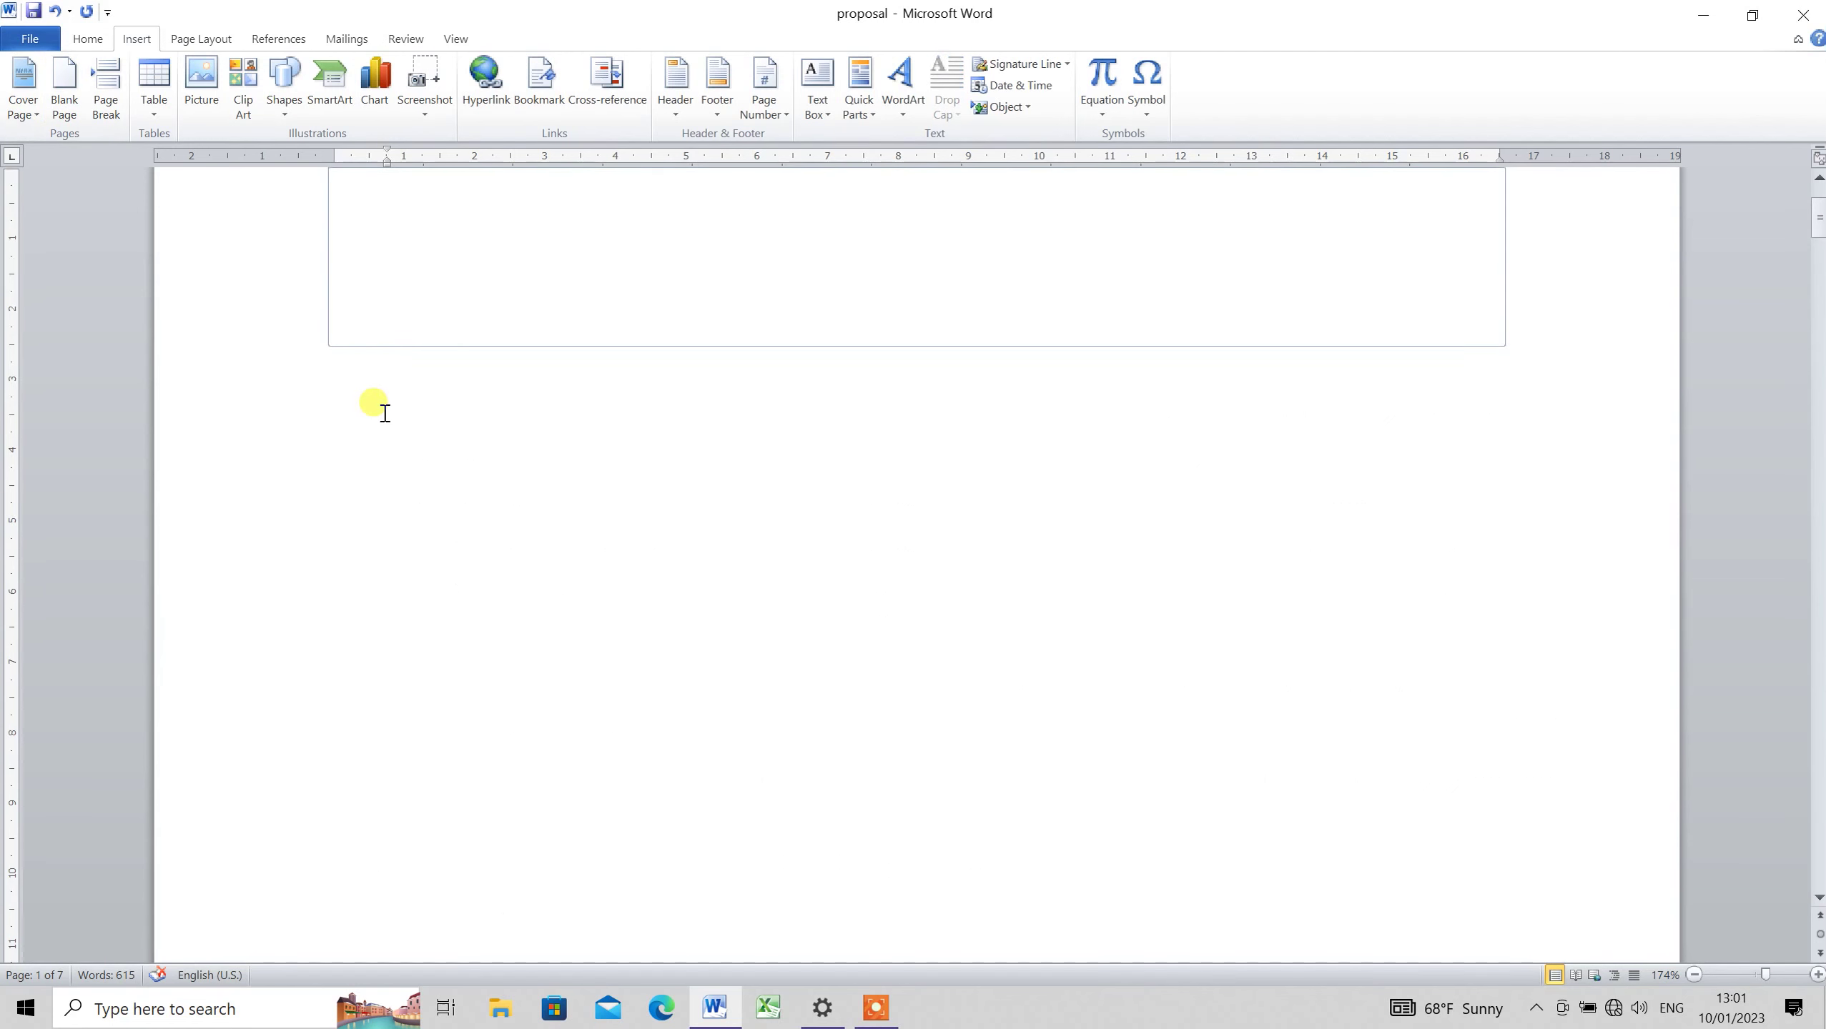
key(BackSpace)
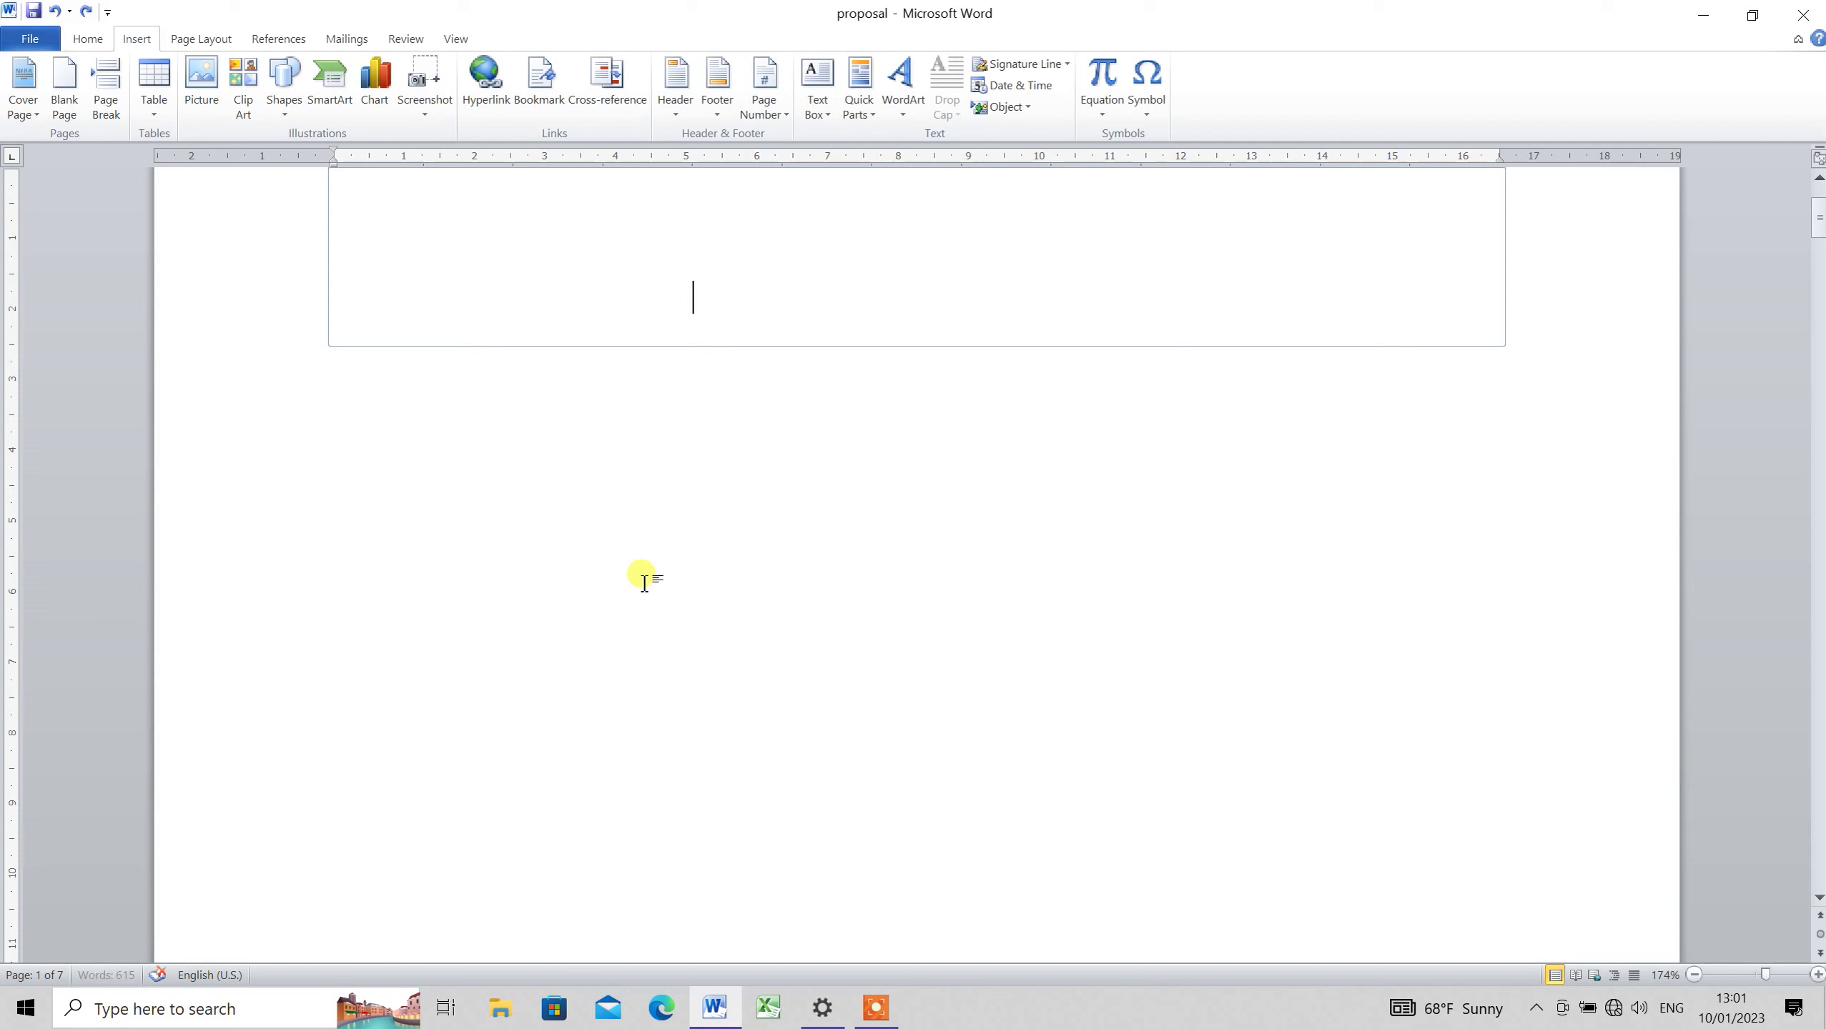
click(259, 451)
click(504, 484)
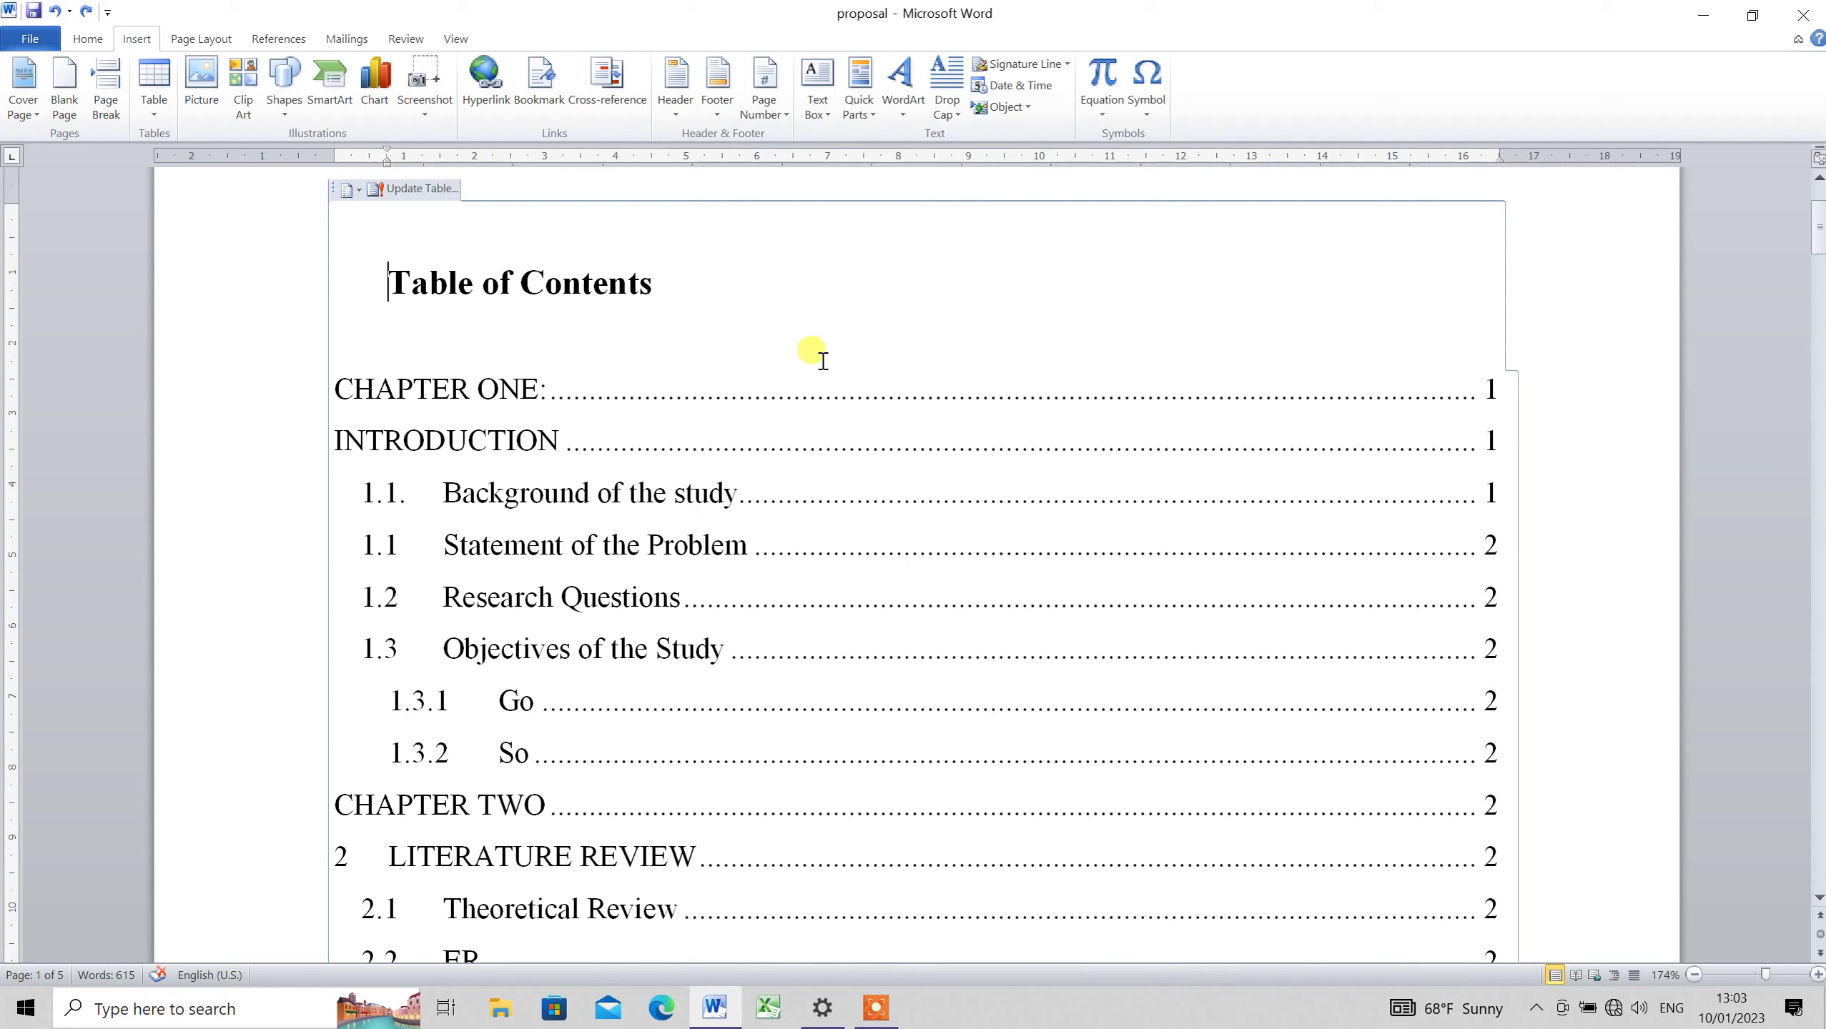
Select the whole Table of Contents with its title and remove it
mouse_move(391, 277)
mouse_down()
mouse_move(430, 337)
mouse_move(925, 235)
mouse_up()
key(ctrl+c)
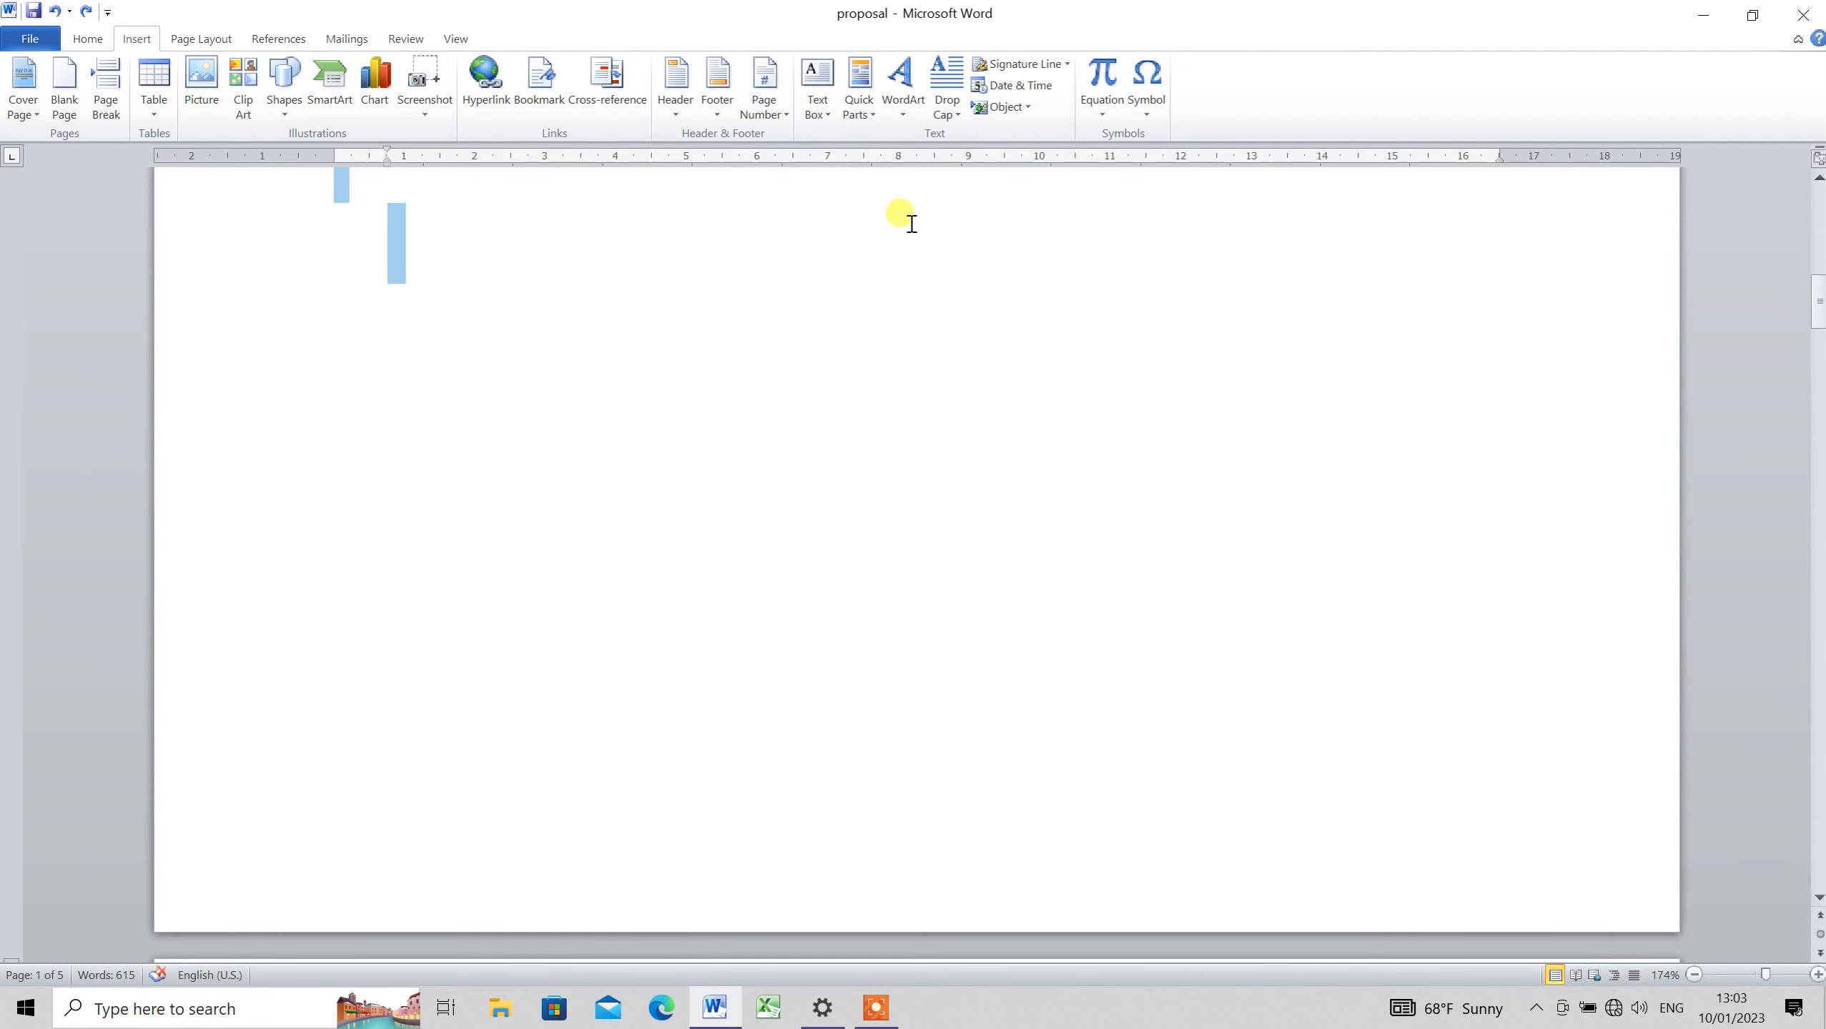
drag(925, 235, 909, 311)
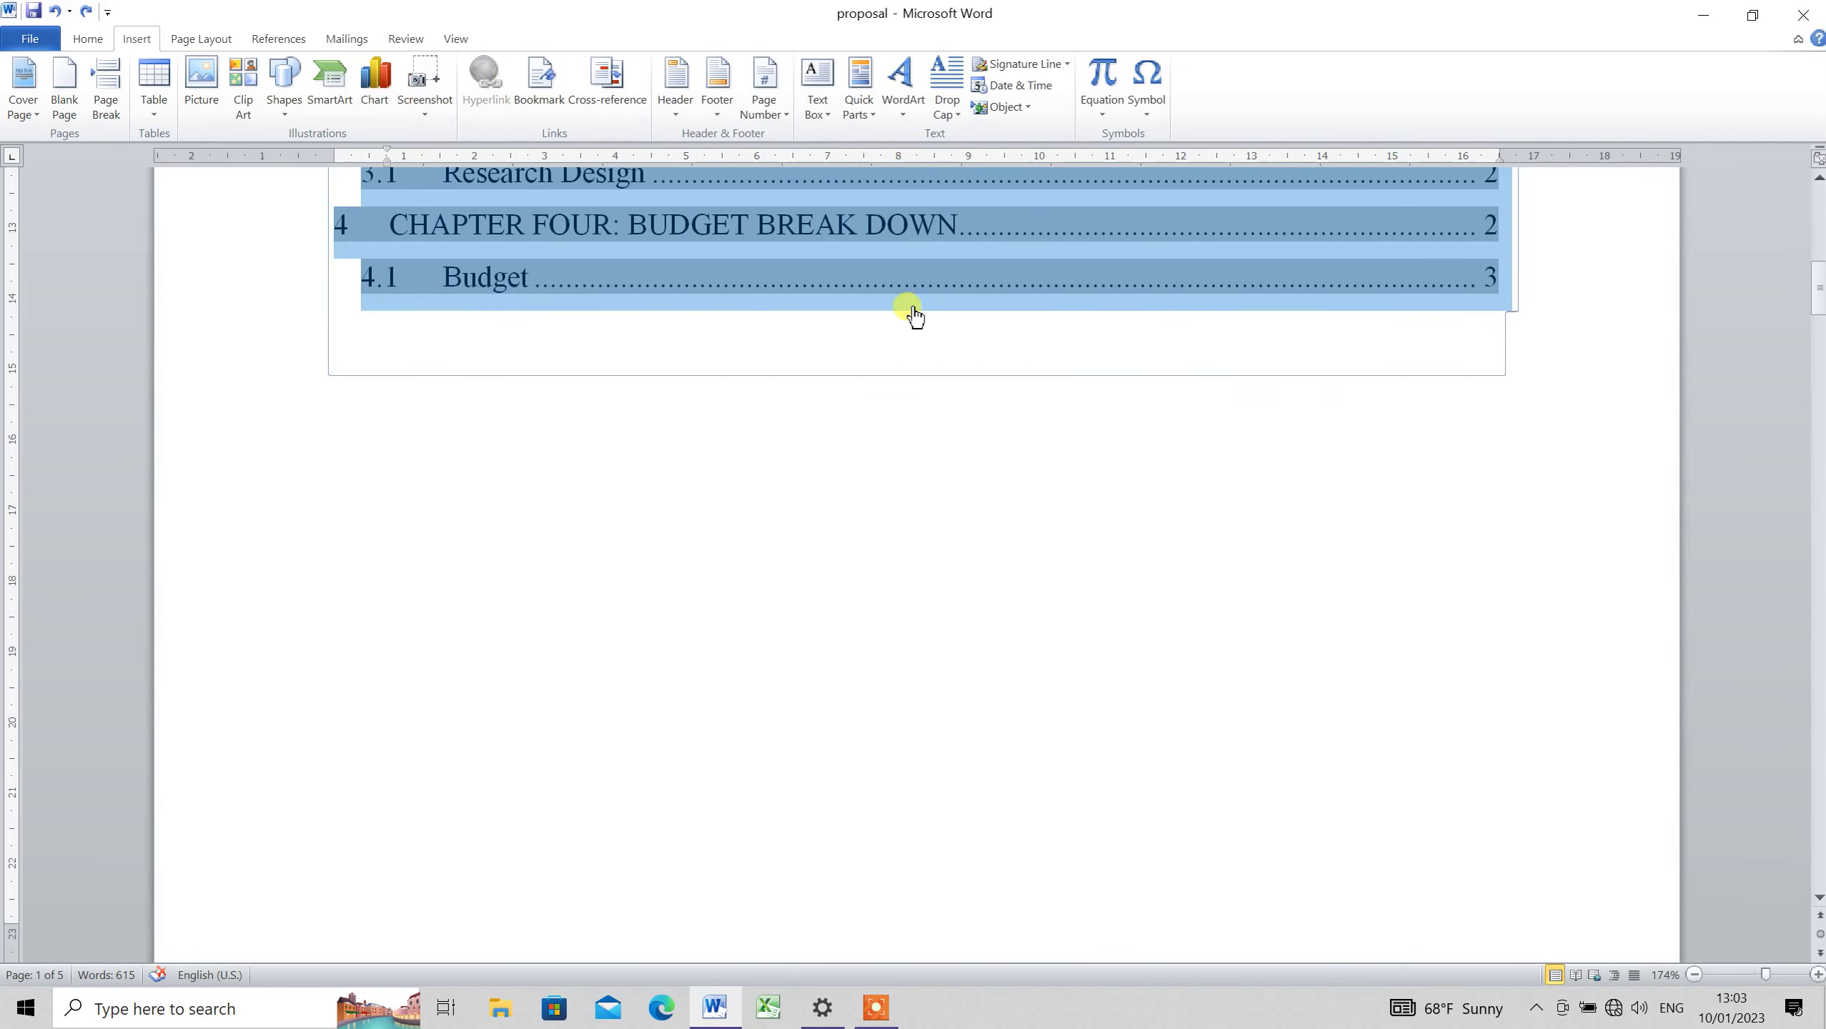
key(Delete)
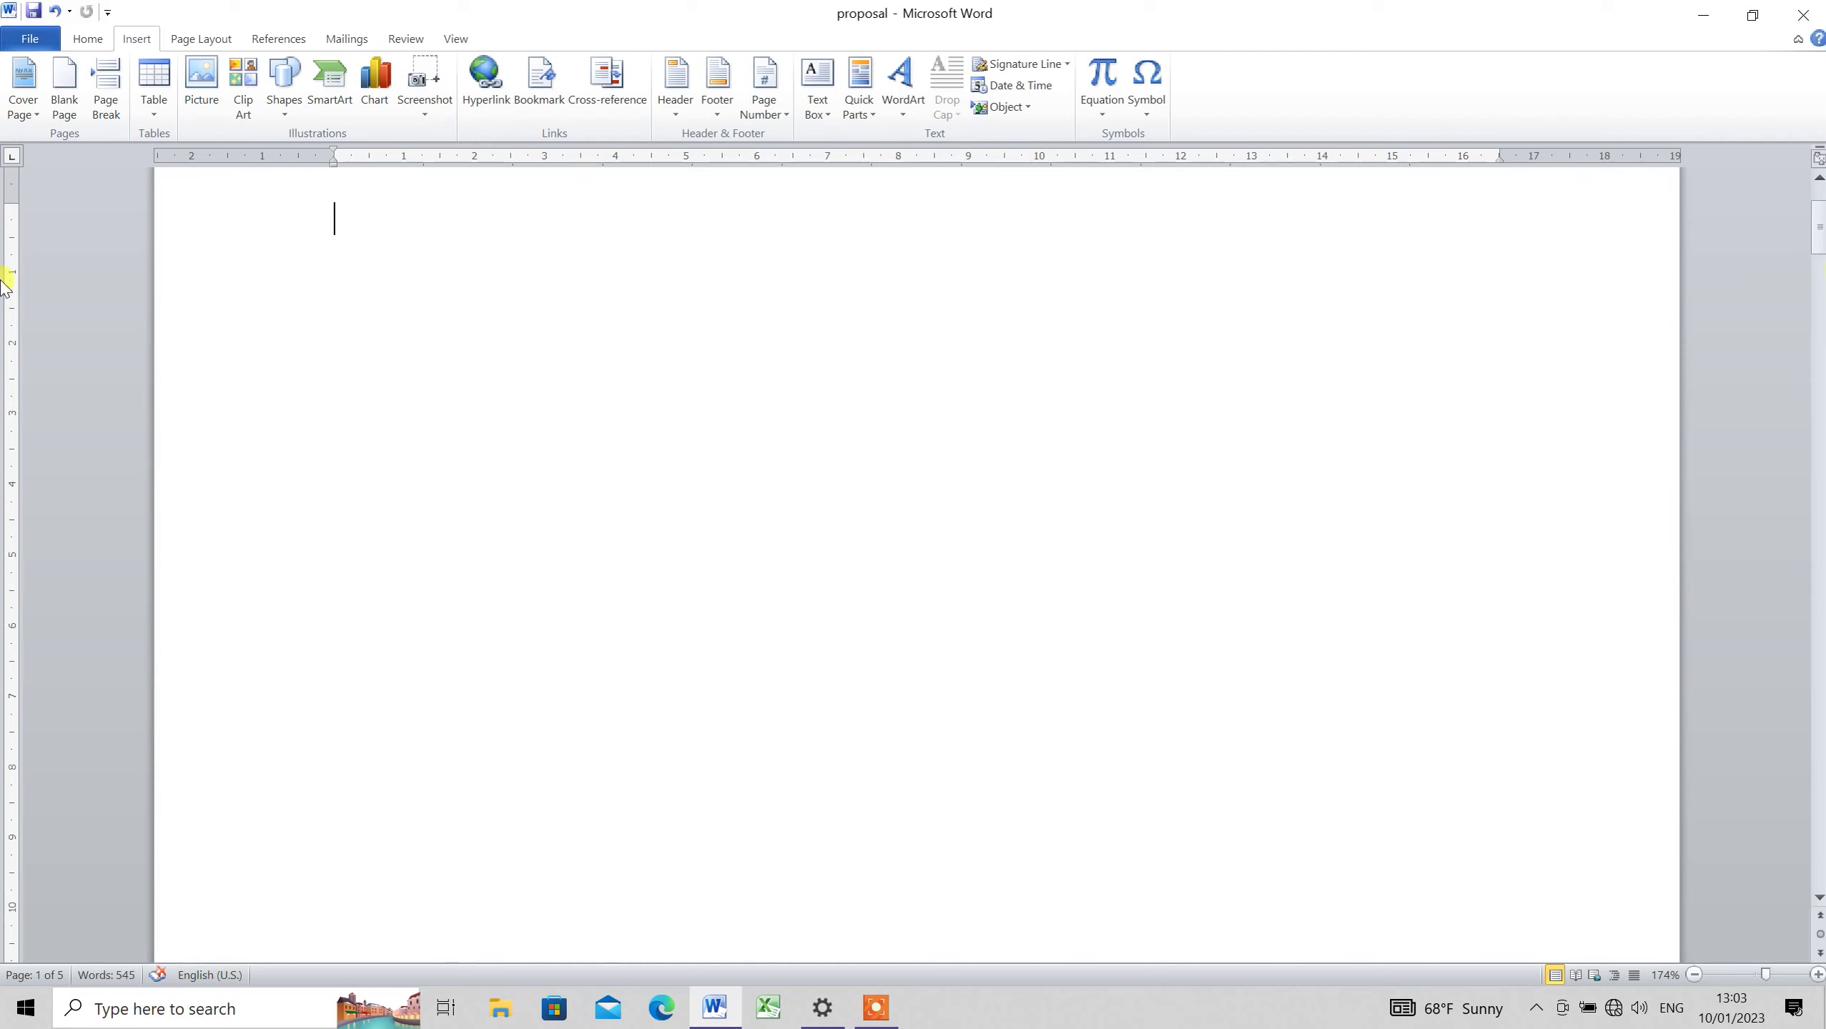
Add a blank page and paste the Table of Contents back in
click(72, 83)
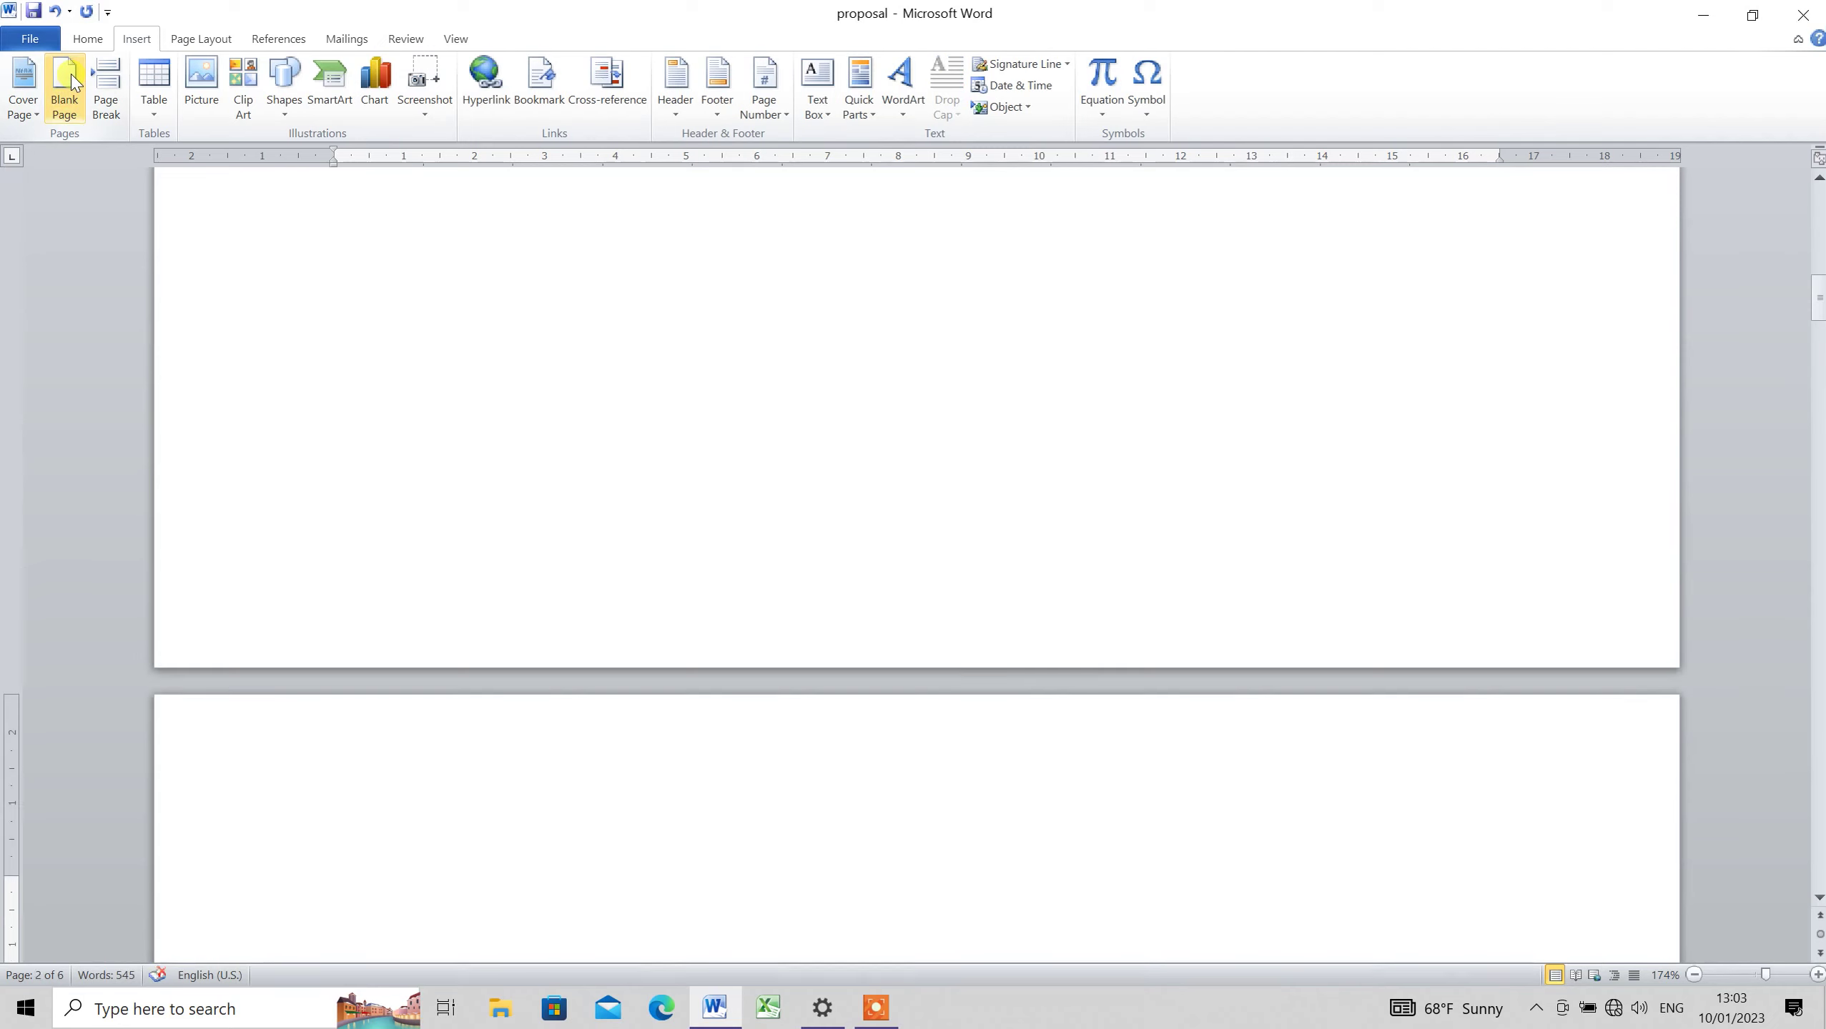
key(ctrl+v)
key(Up)
key(Up)
key(Up)
click(72, 83)
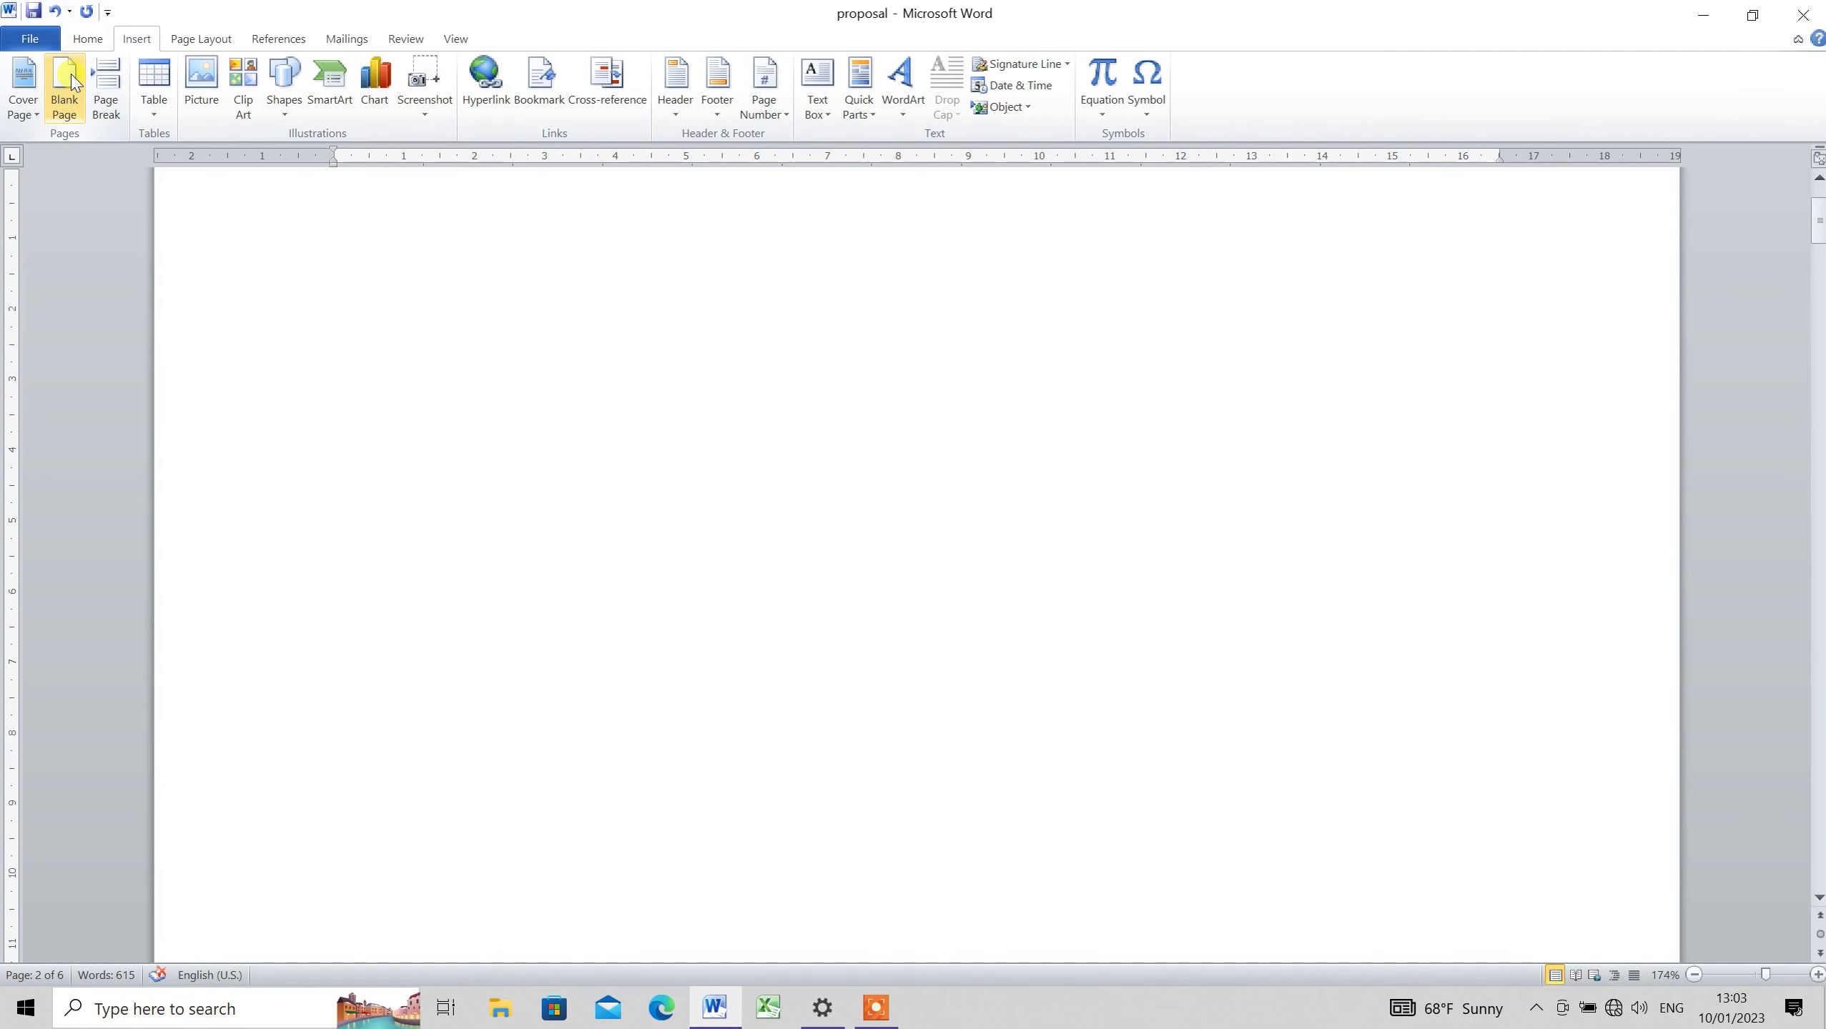
Insert the Conservative cover page at the start of the document
click(408, 238)
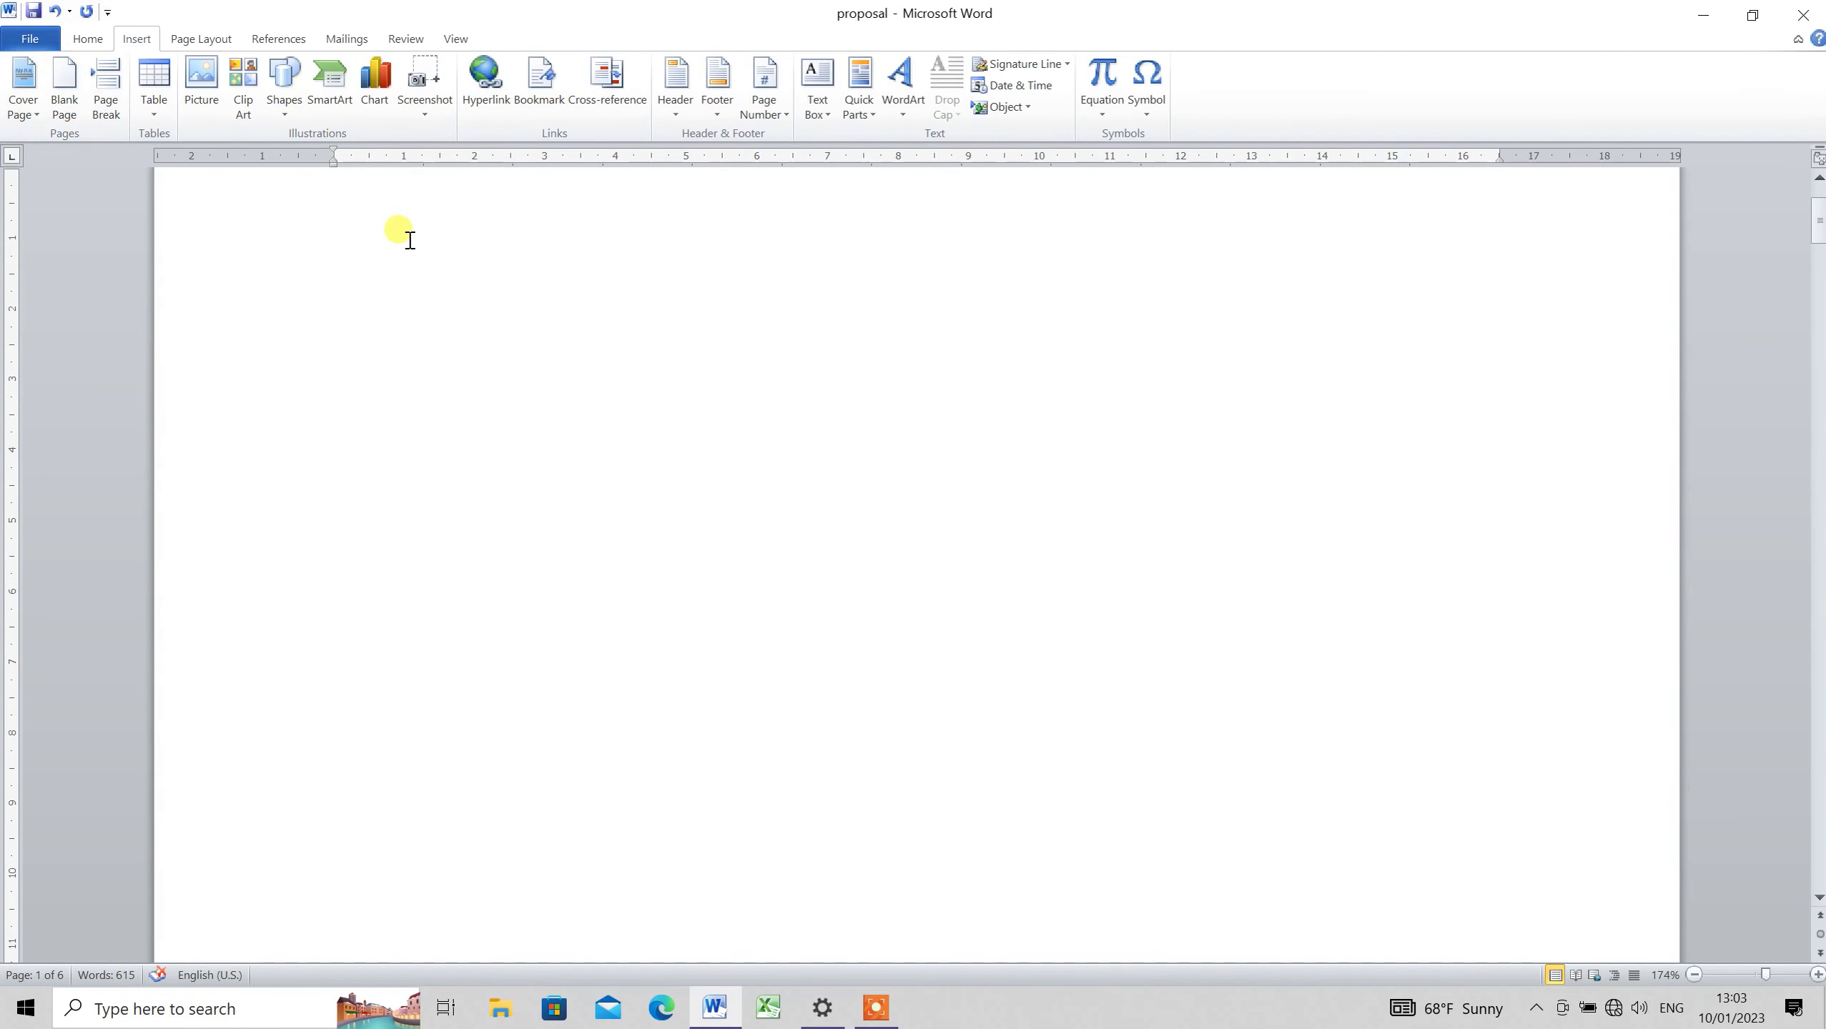
click(35, 94)
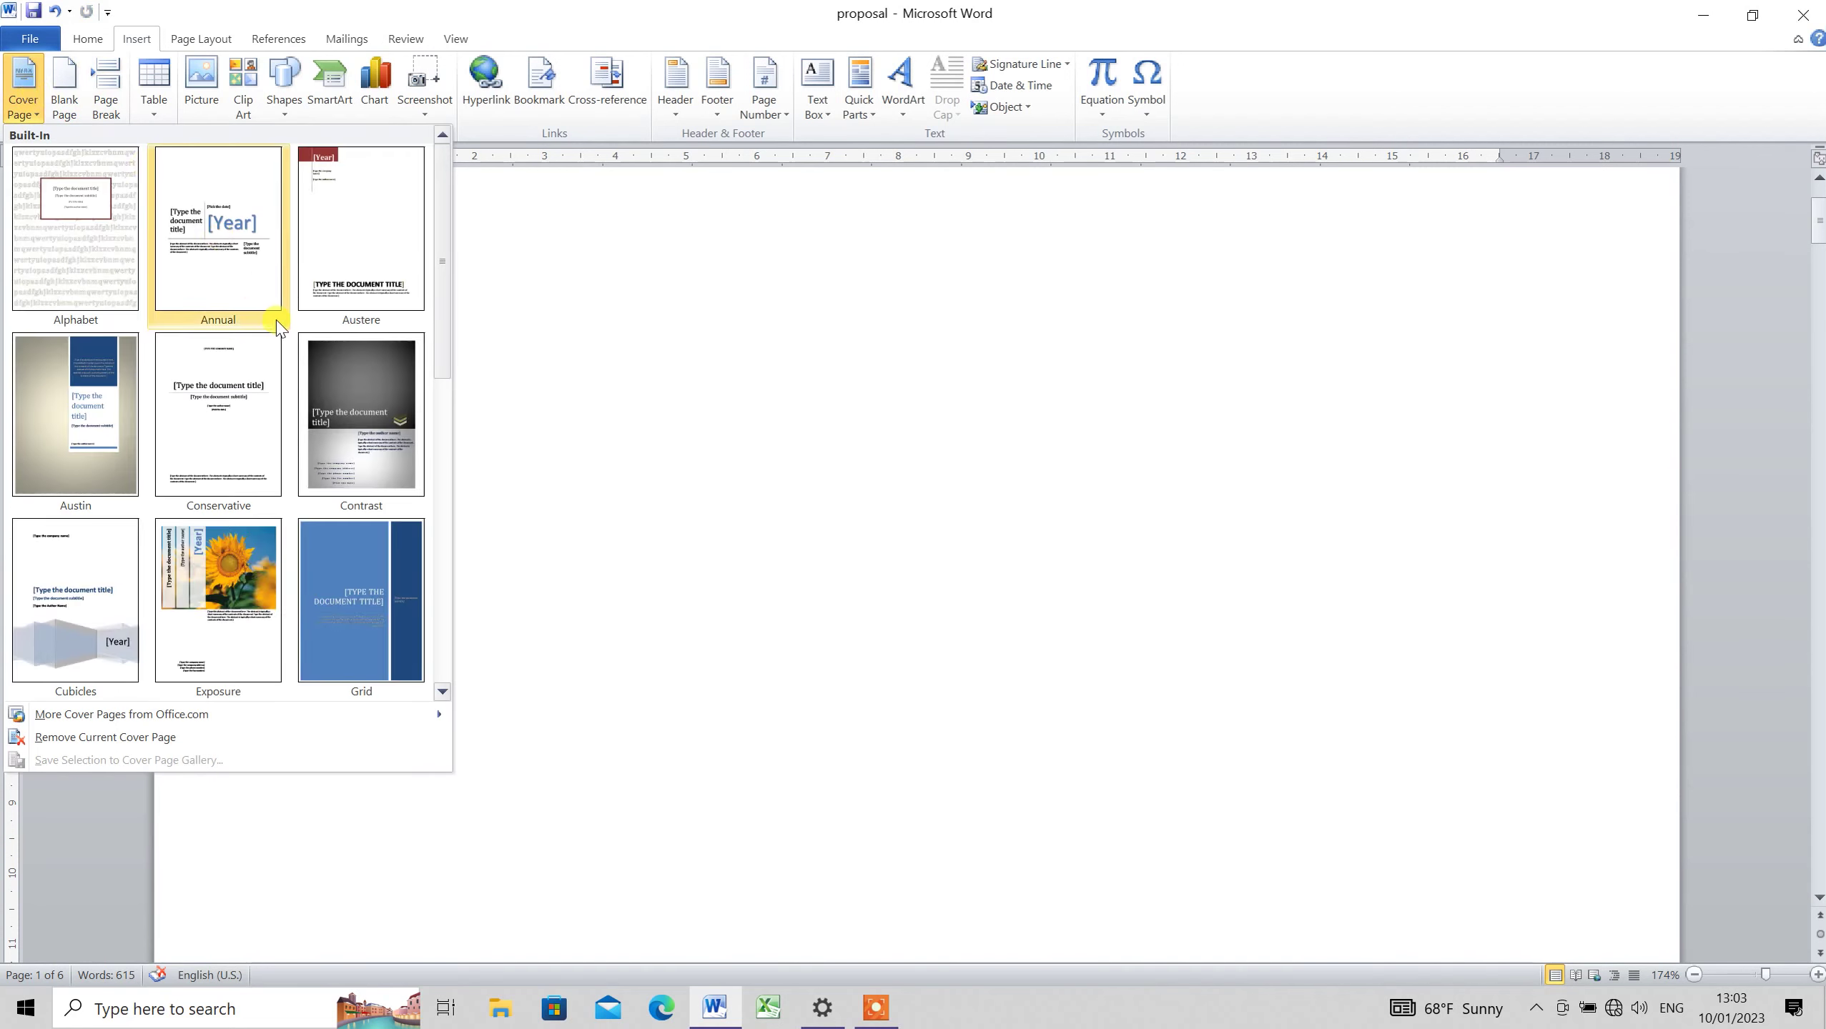
click(238, 408)
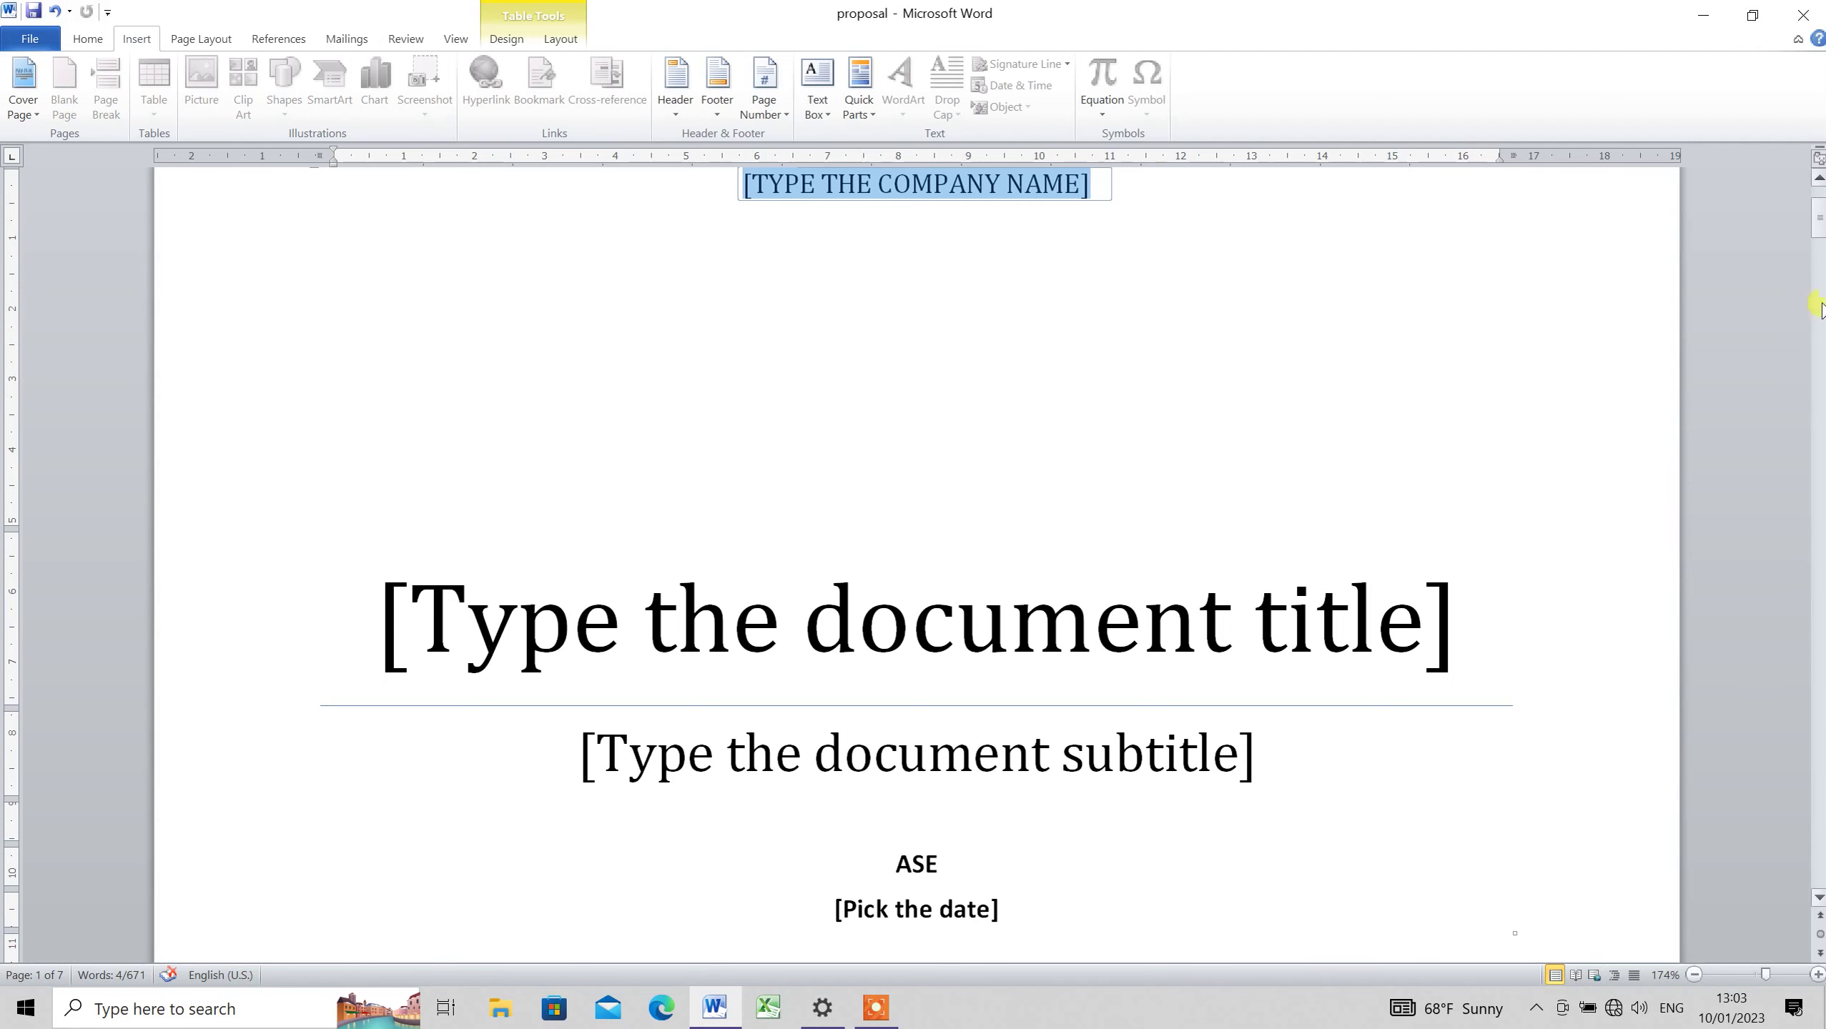
drag(1822, 235, 1822, 215)
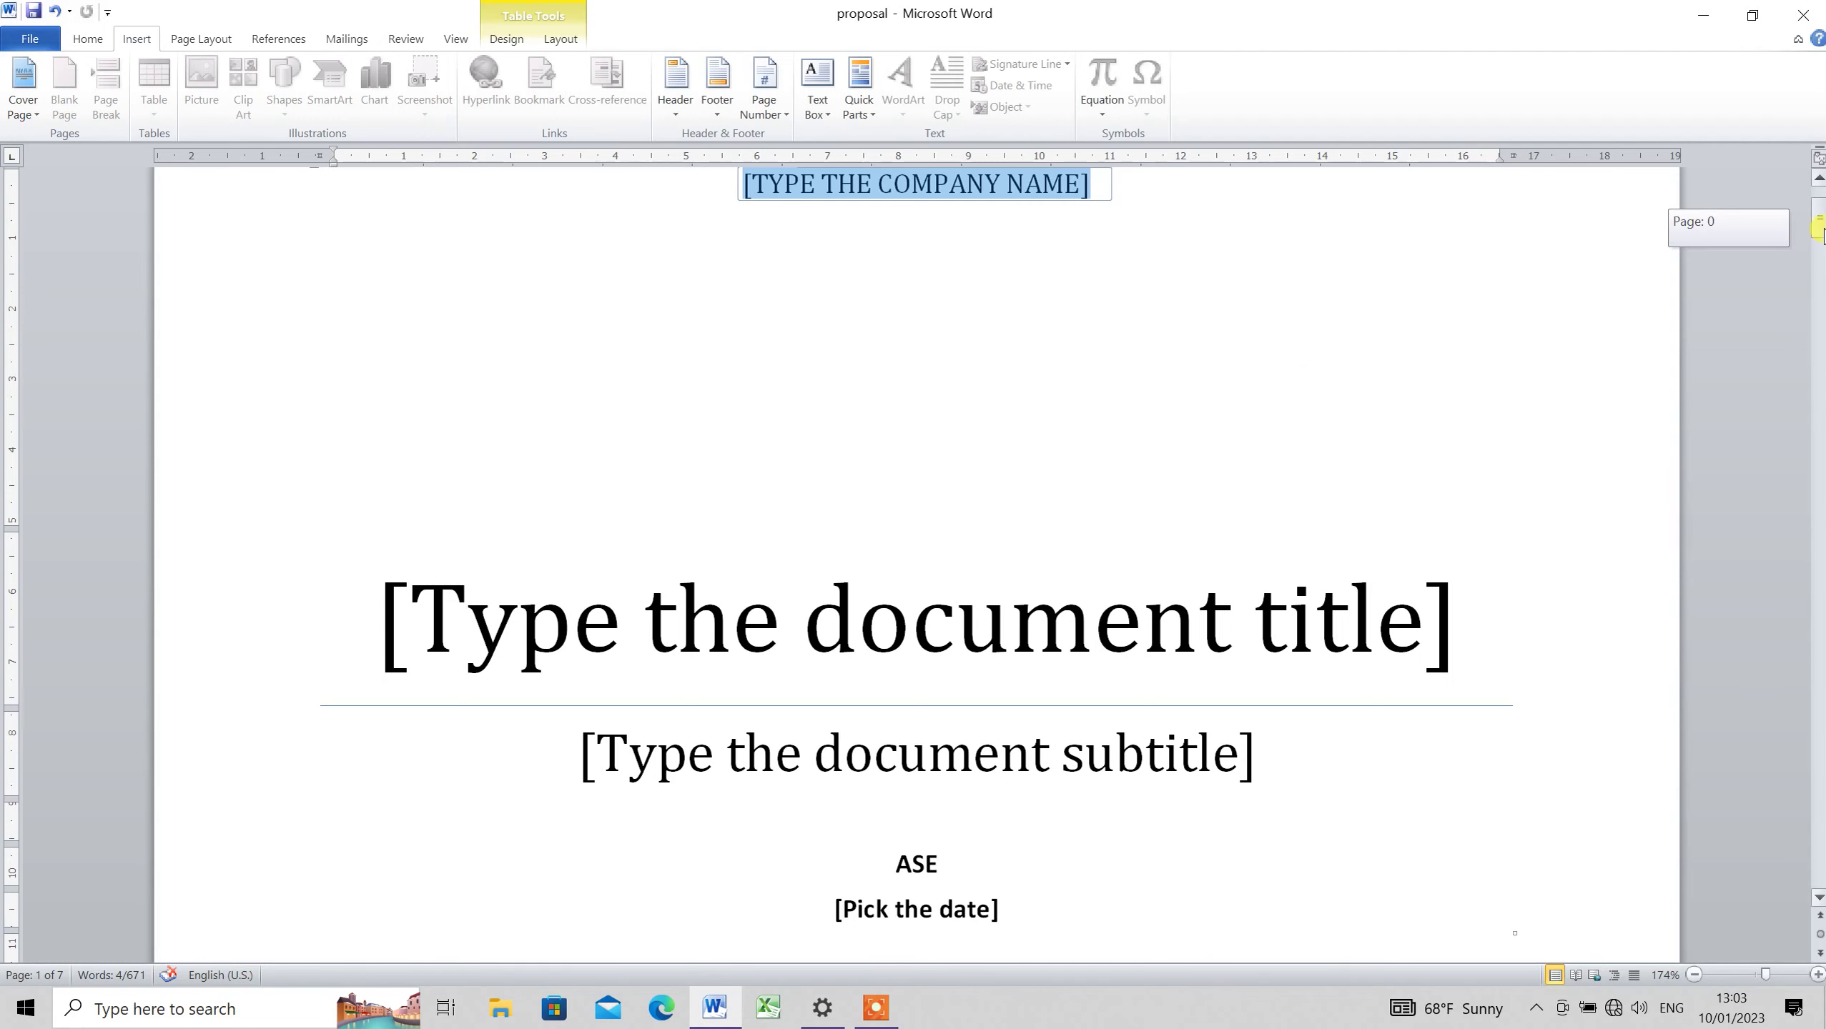
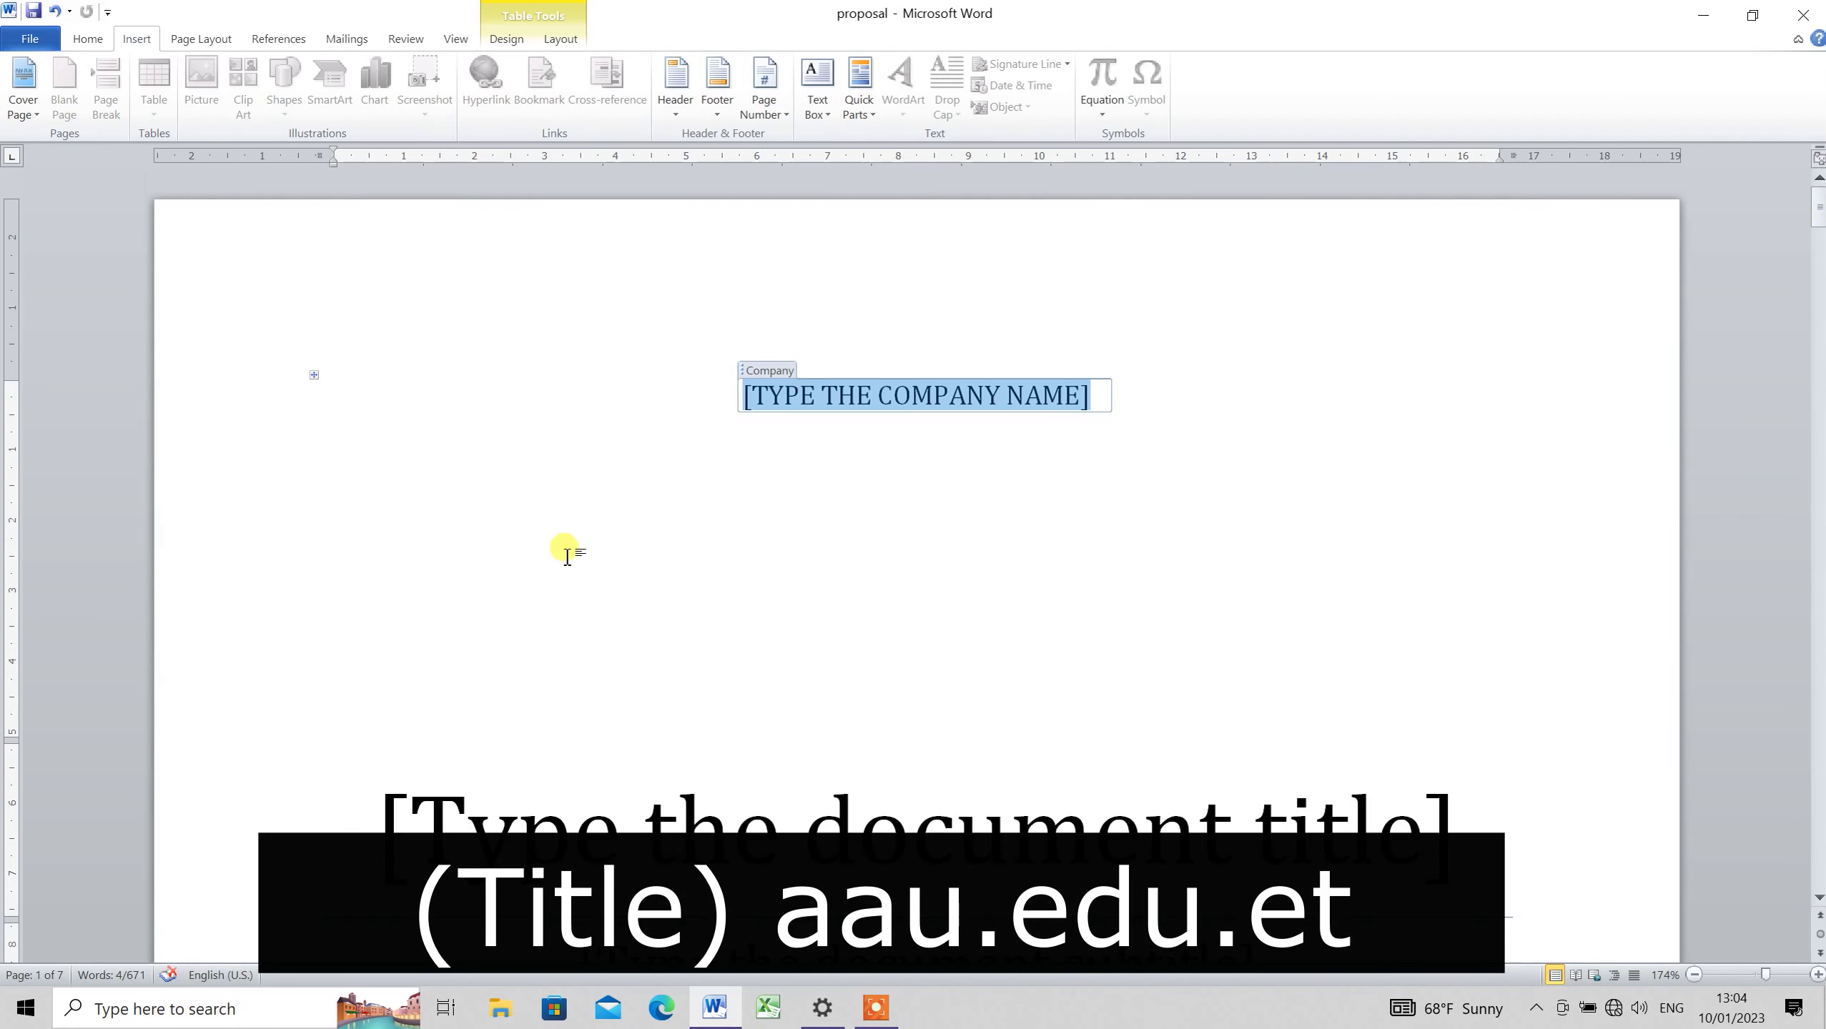
Delete the blank page after the abstract so the Table of Contents moves up
click(909, 542)
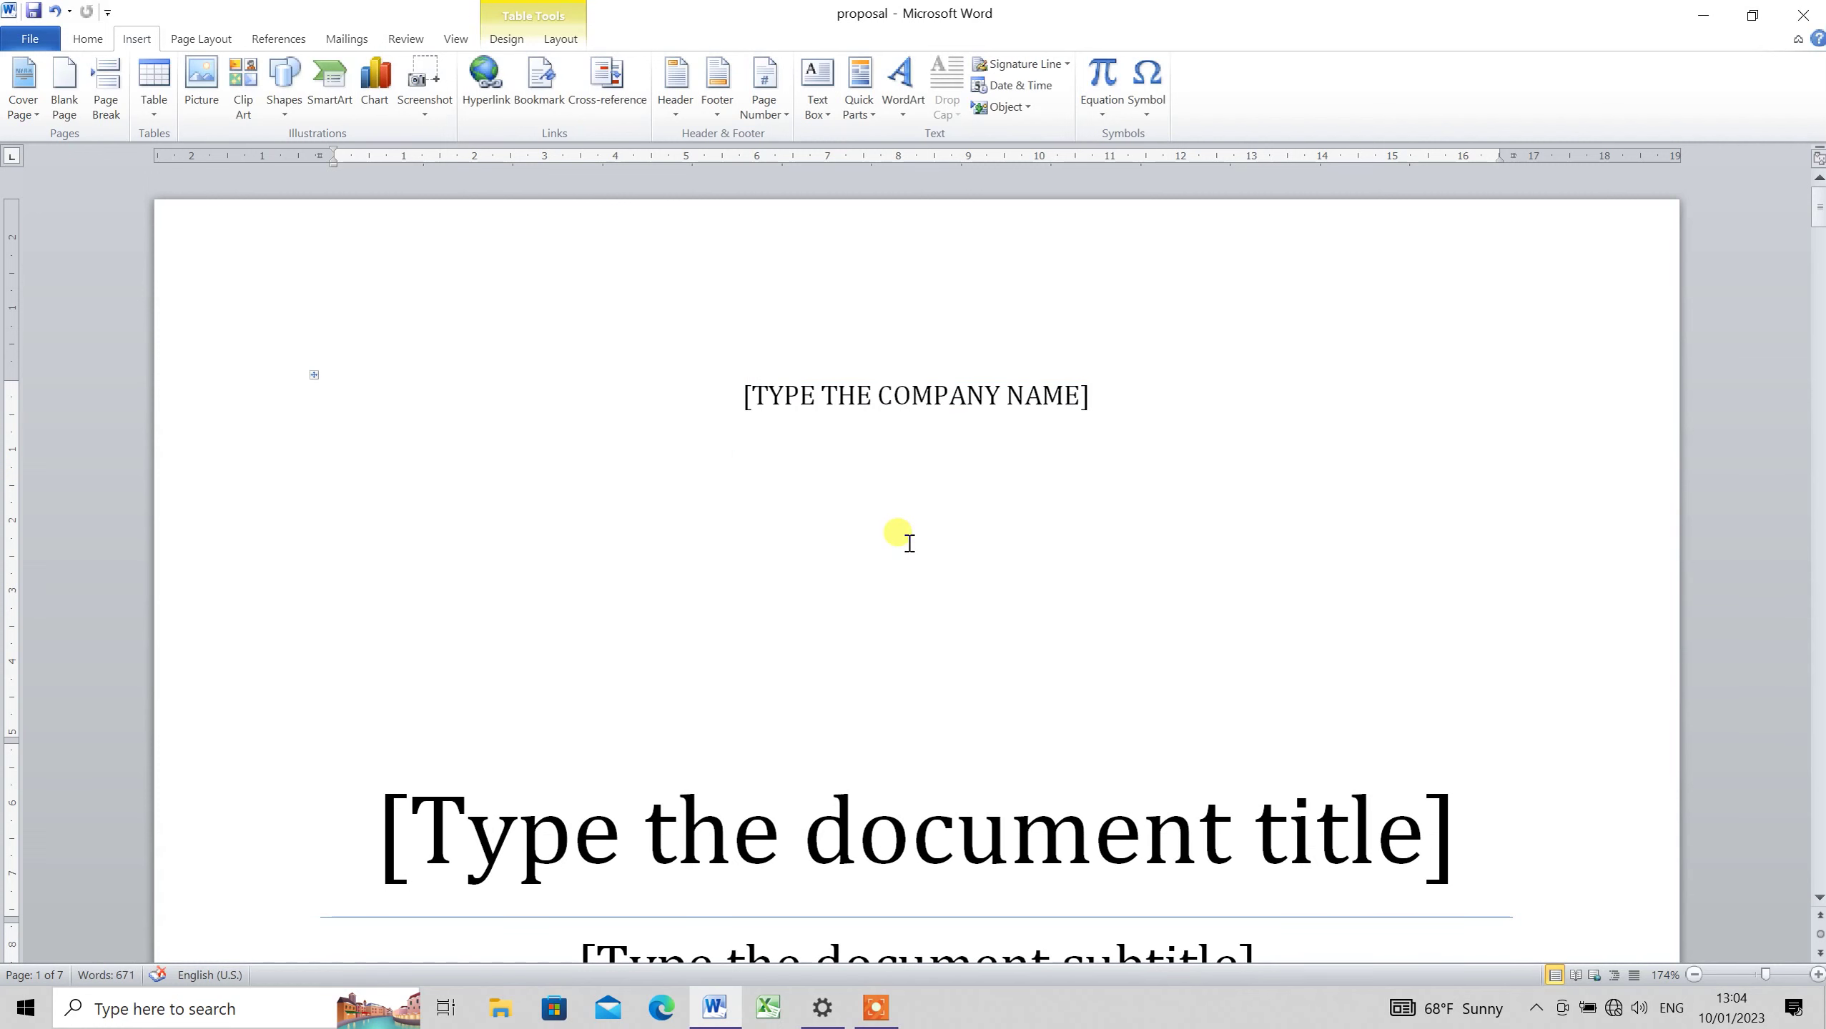
key(Down)
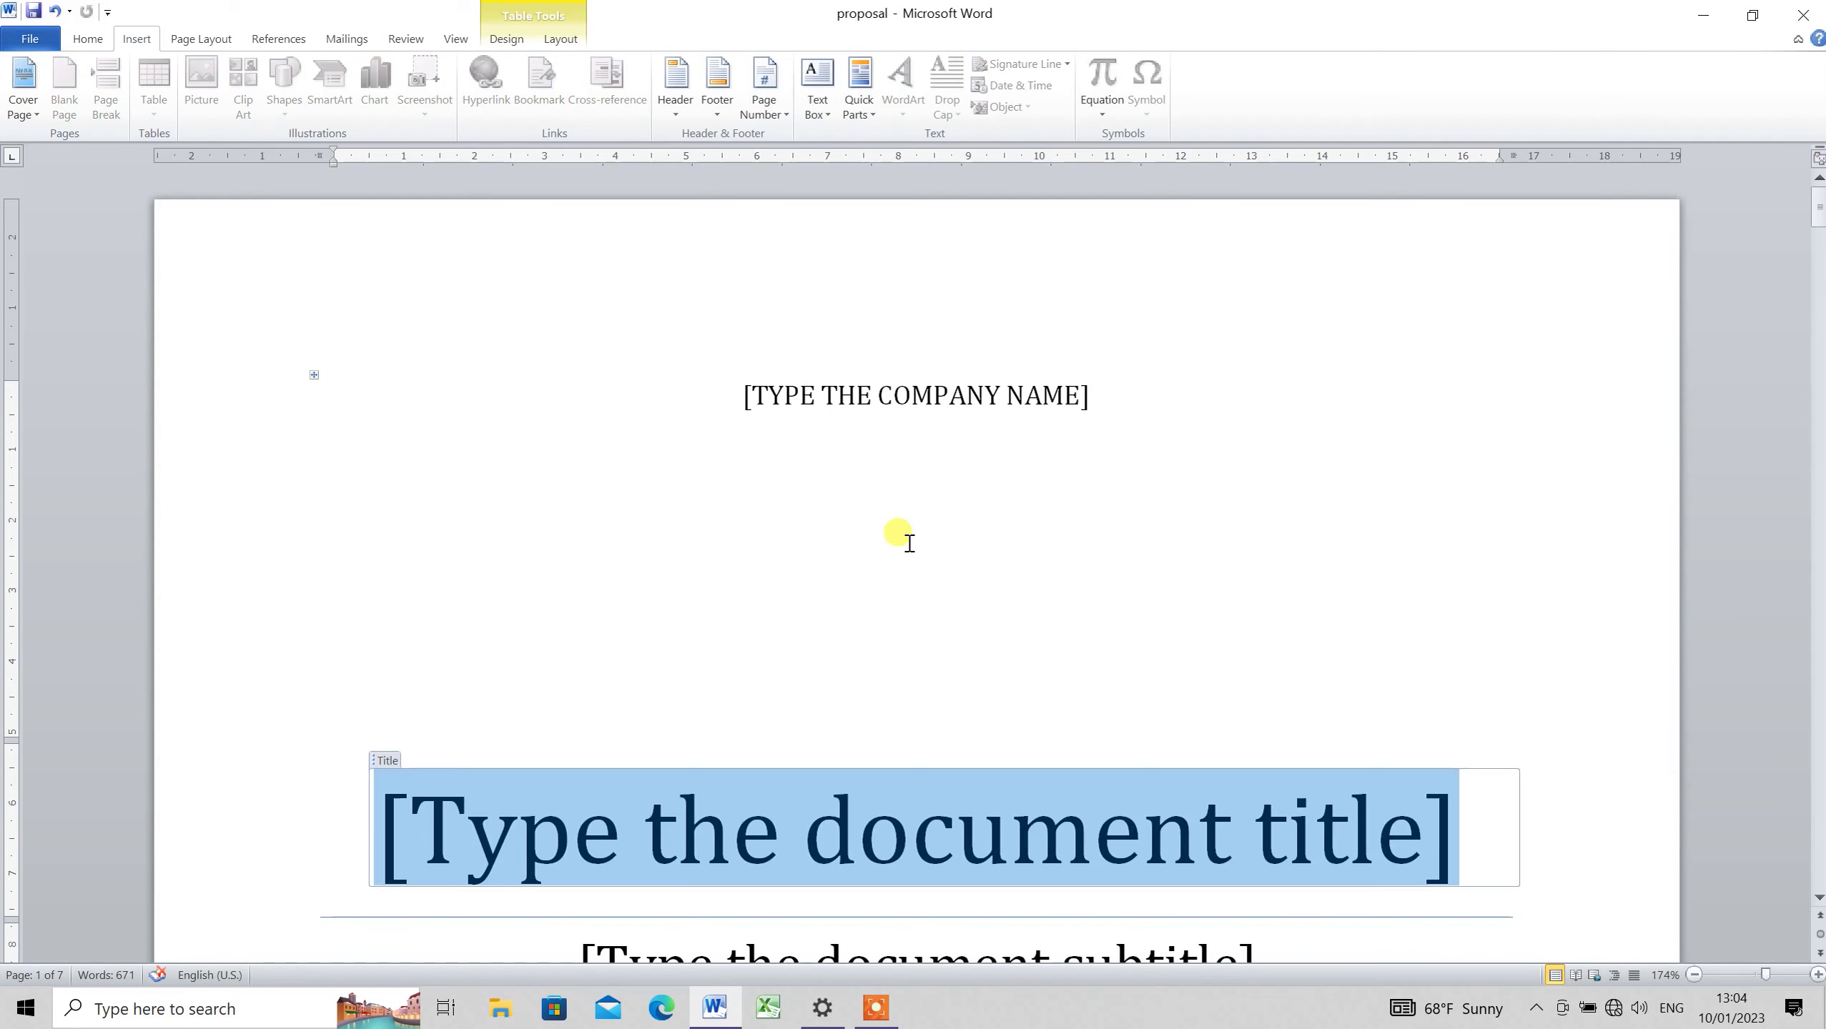
key(Down)
key(Down)
key(Down)
key(Down)
key(Down)
key(Up)
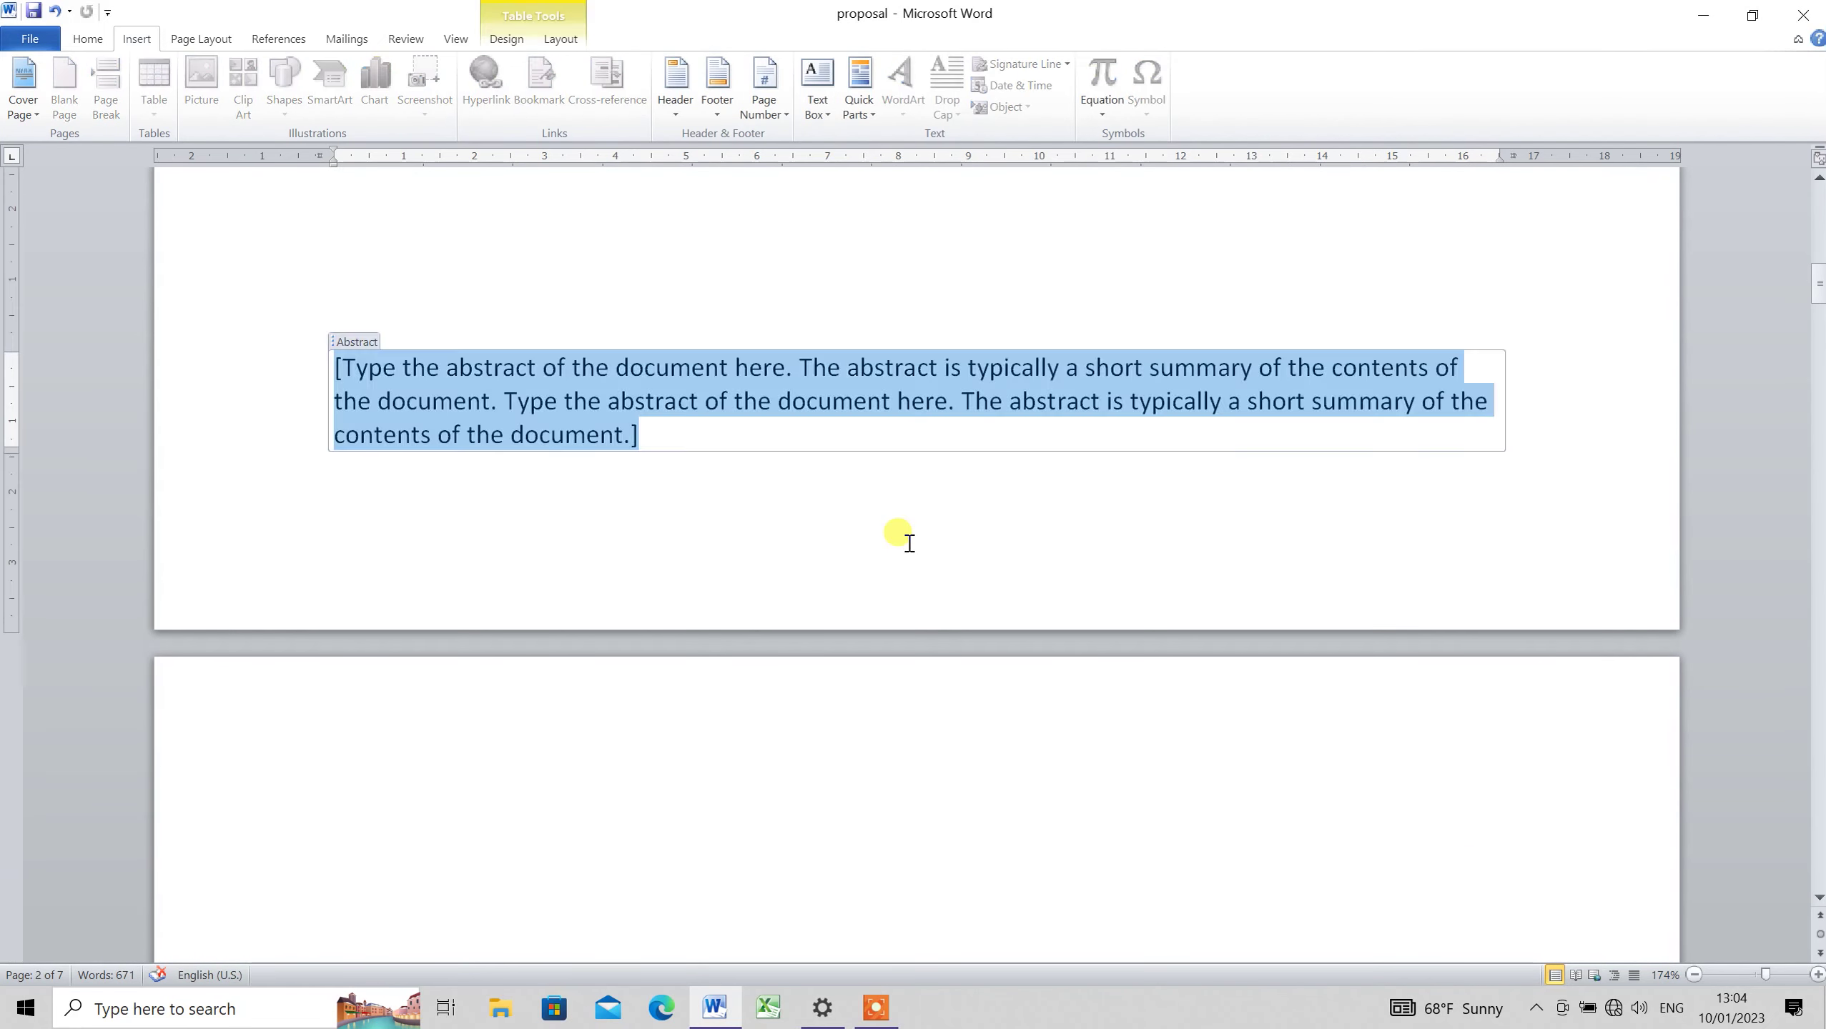
key(Down)
key(Down)
key(Delete)
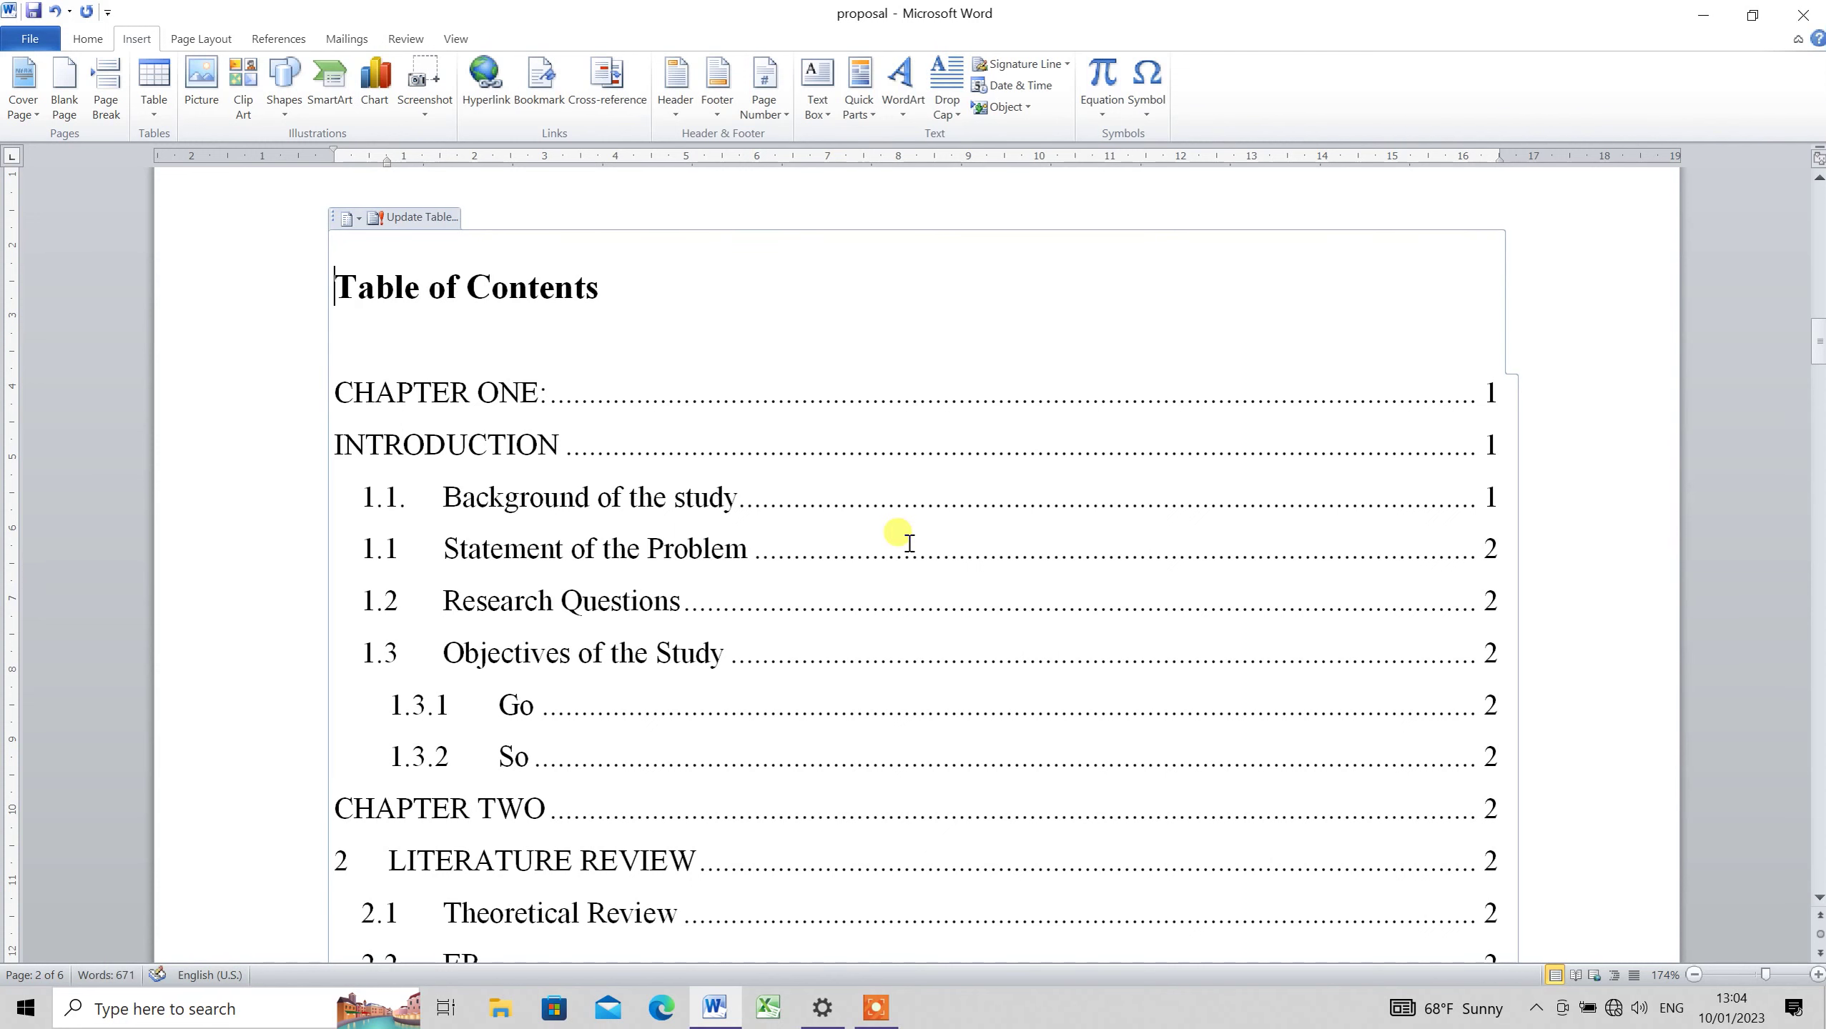
click(356, 474)
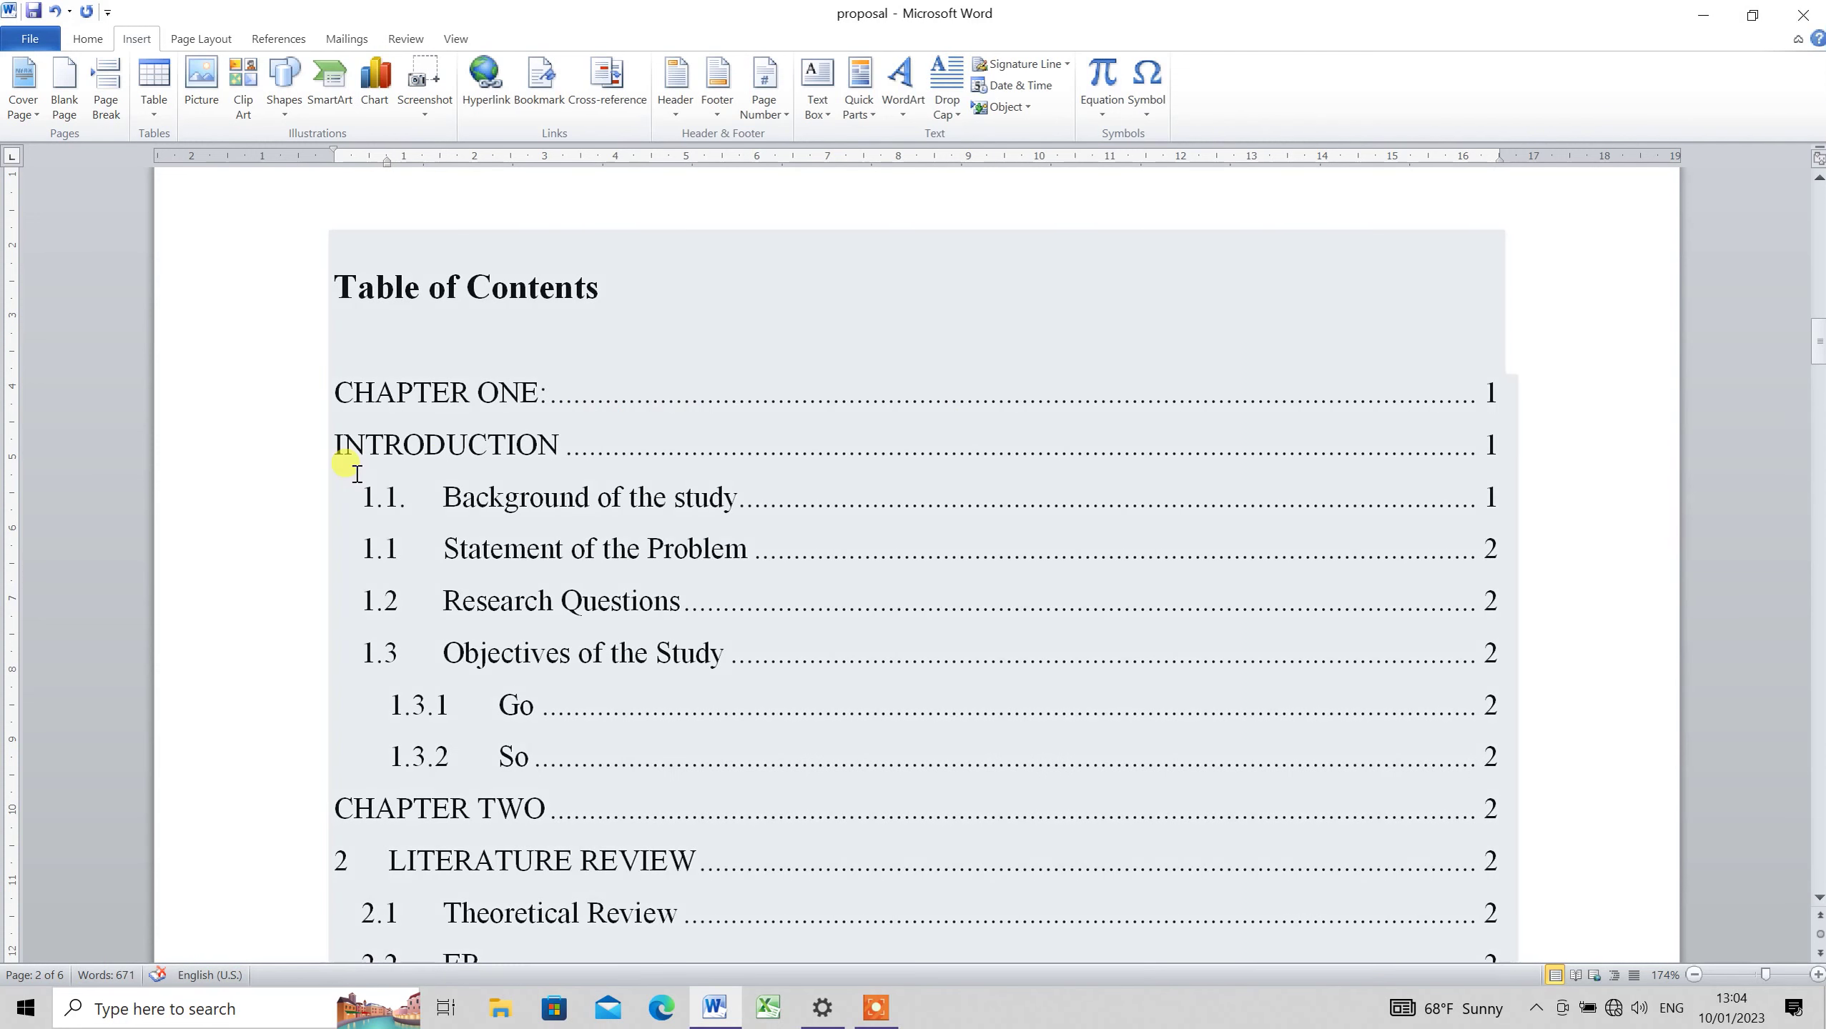
key(Up)
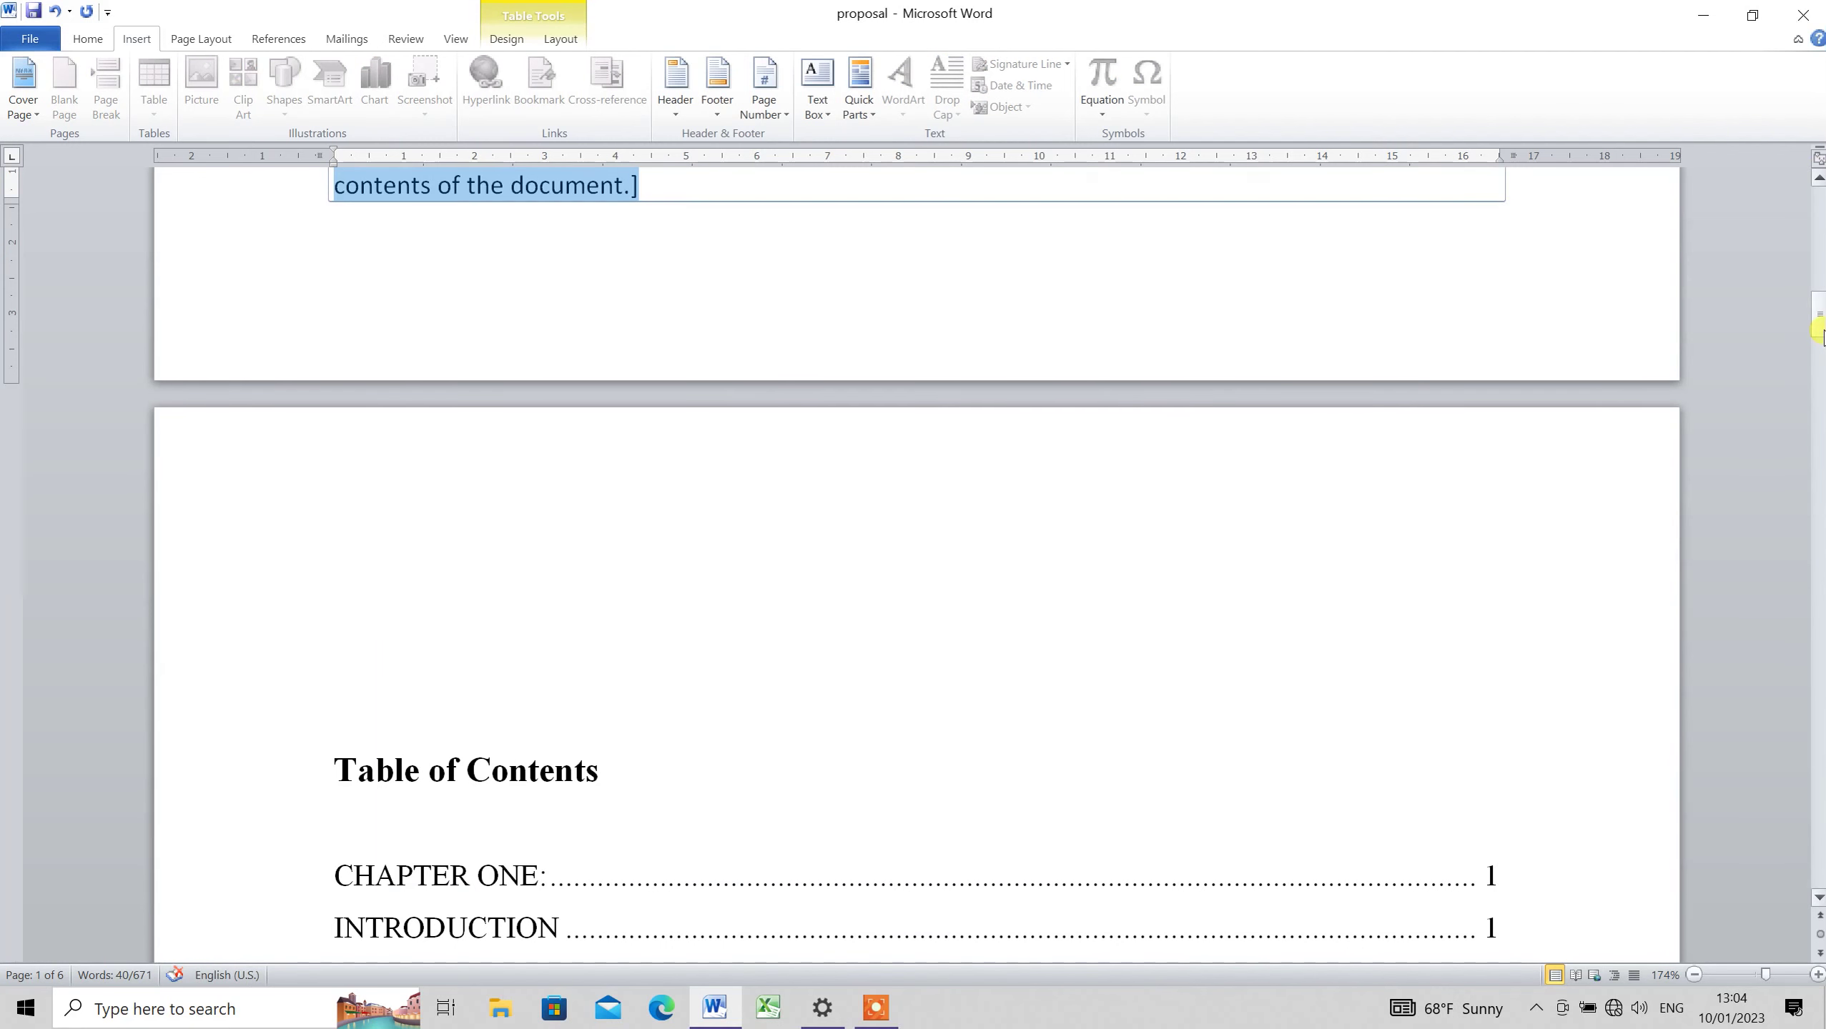
drag(1822, 333, 1821, 243)
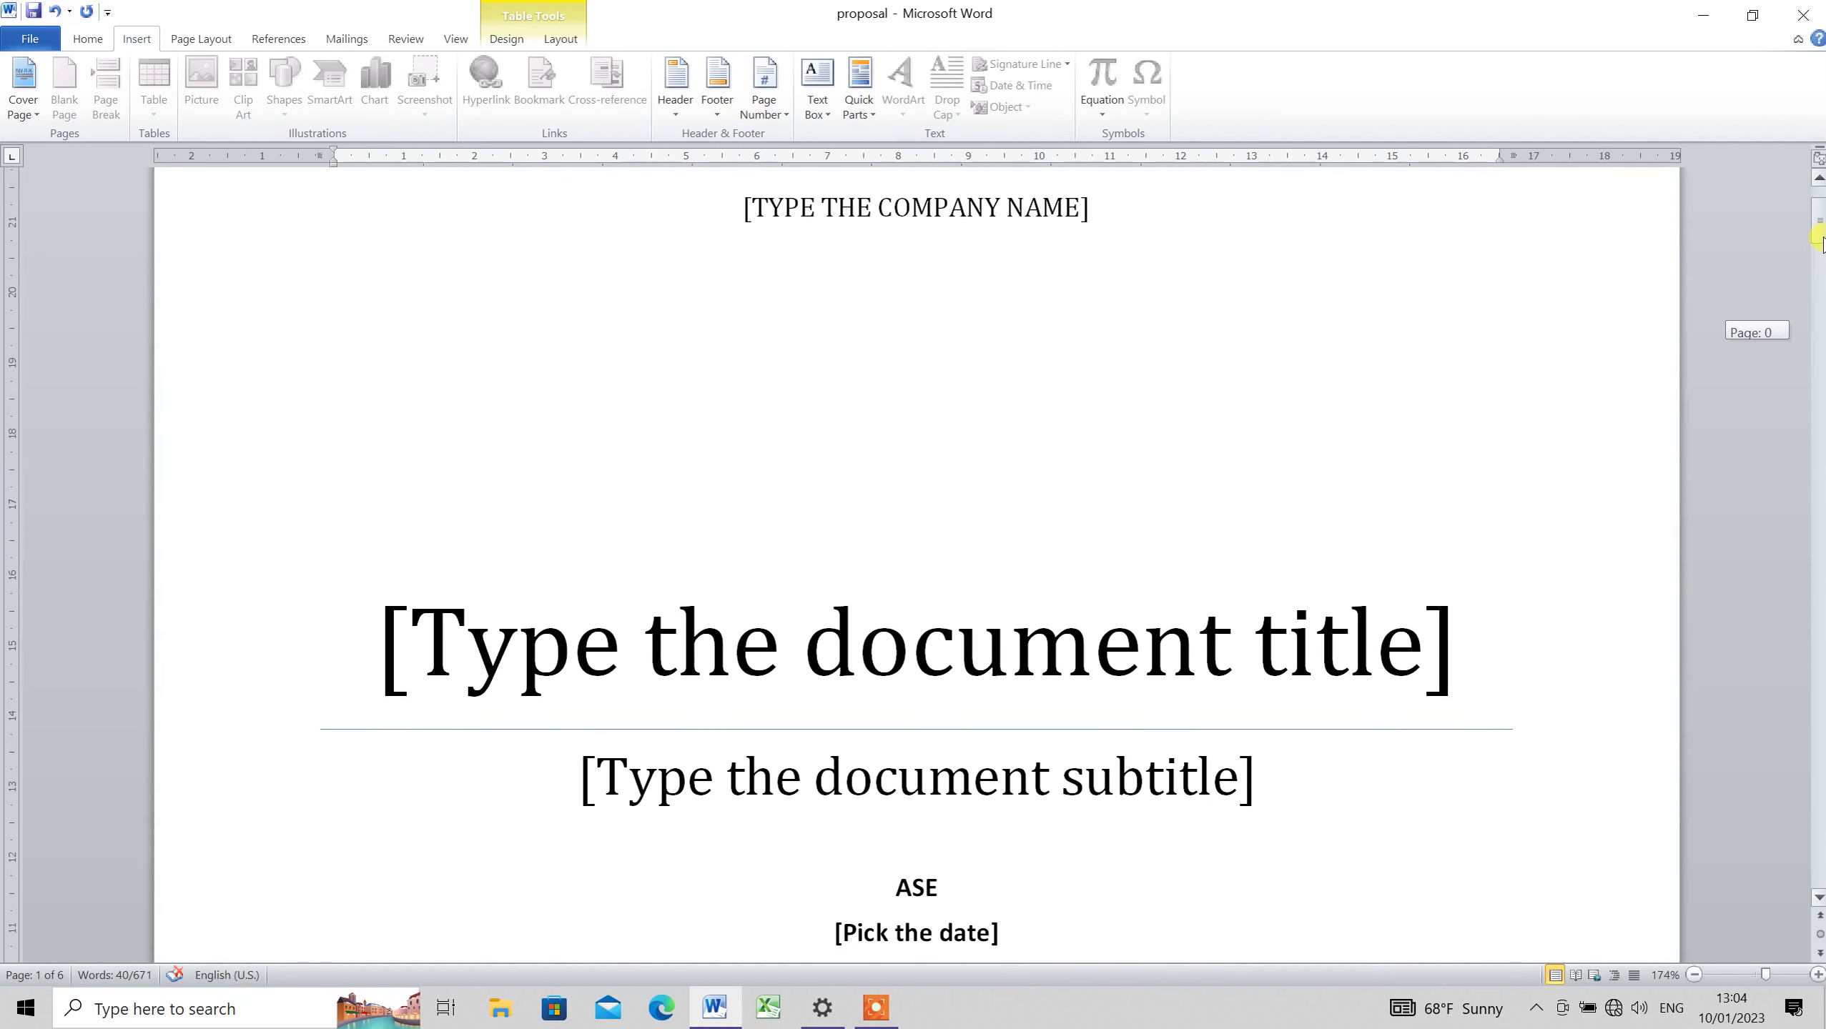
drag(1818, 242, 1818, 324)
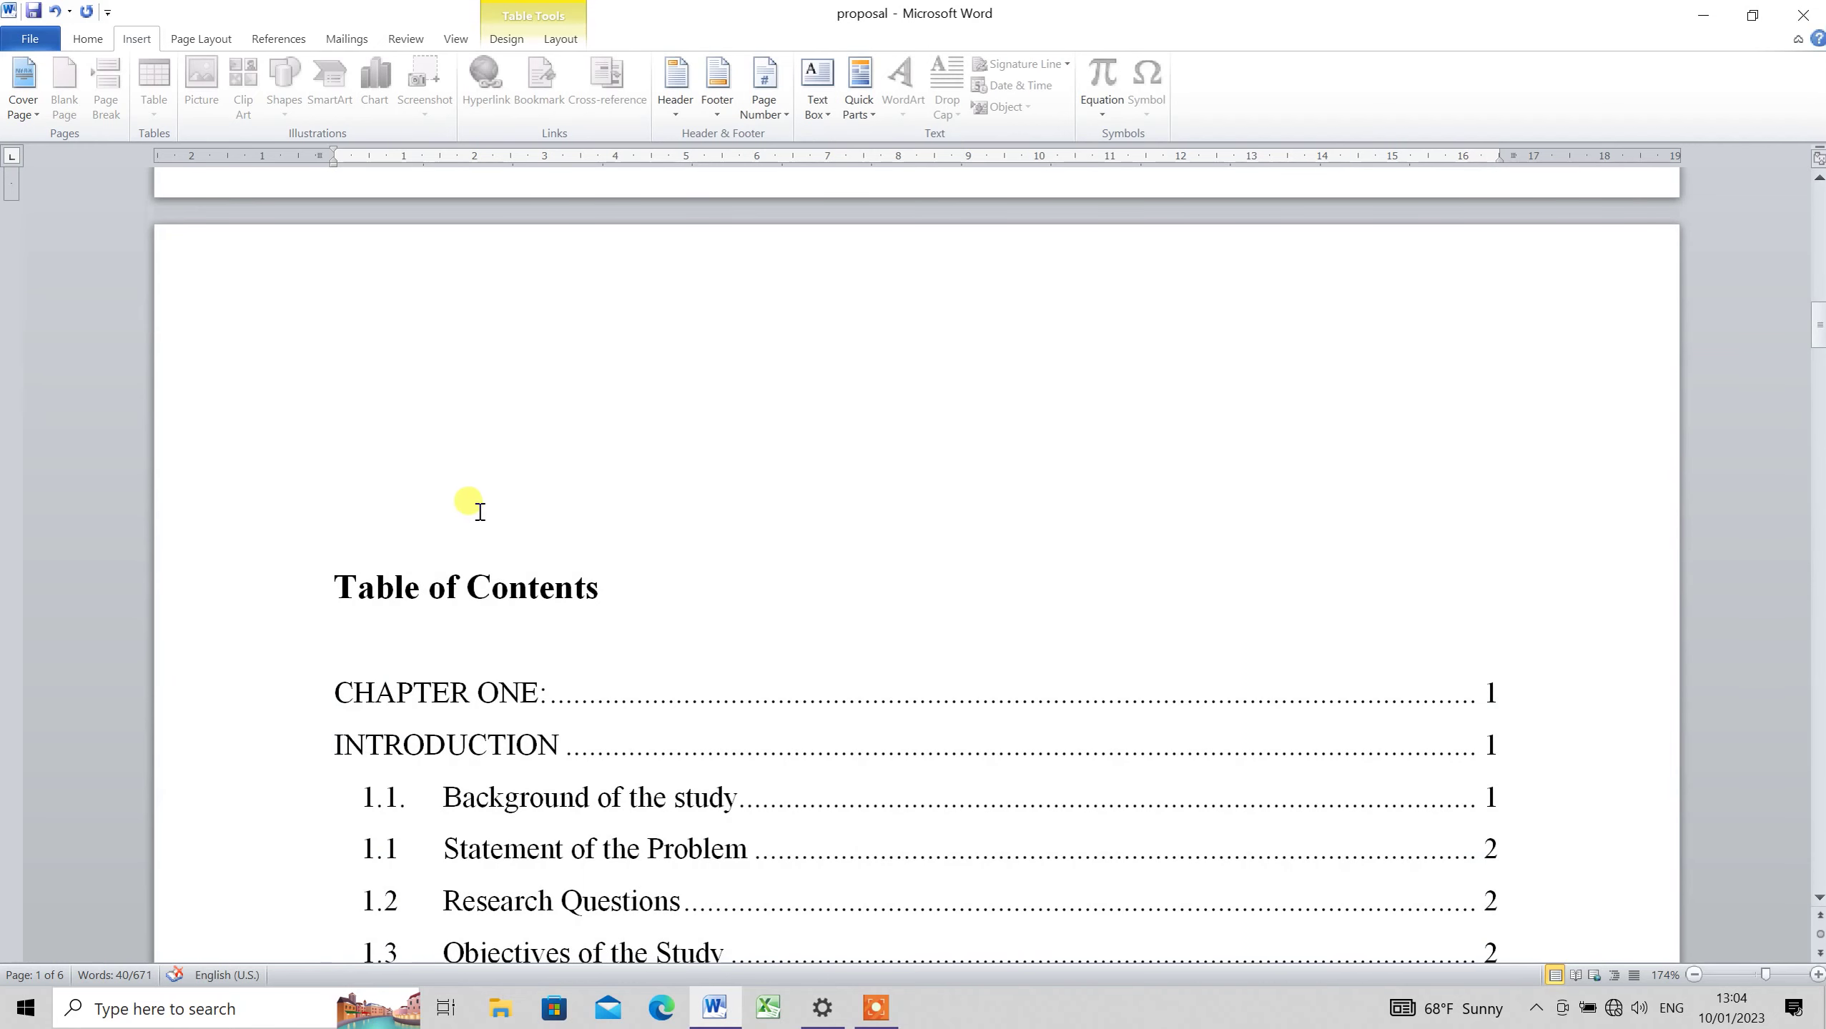
Try removing the blank line above the Table of Contents, undo it, and select the abstract placeholder
click(477, 505)
key(BackSpace)
key(ctrl+z)
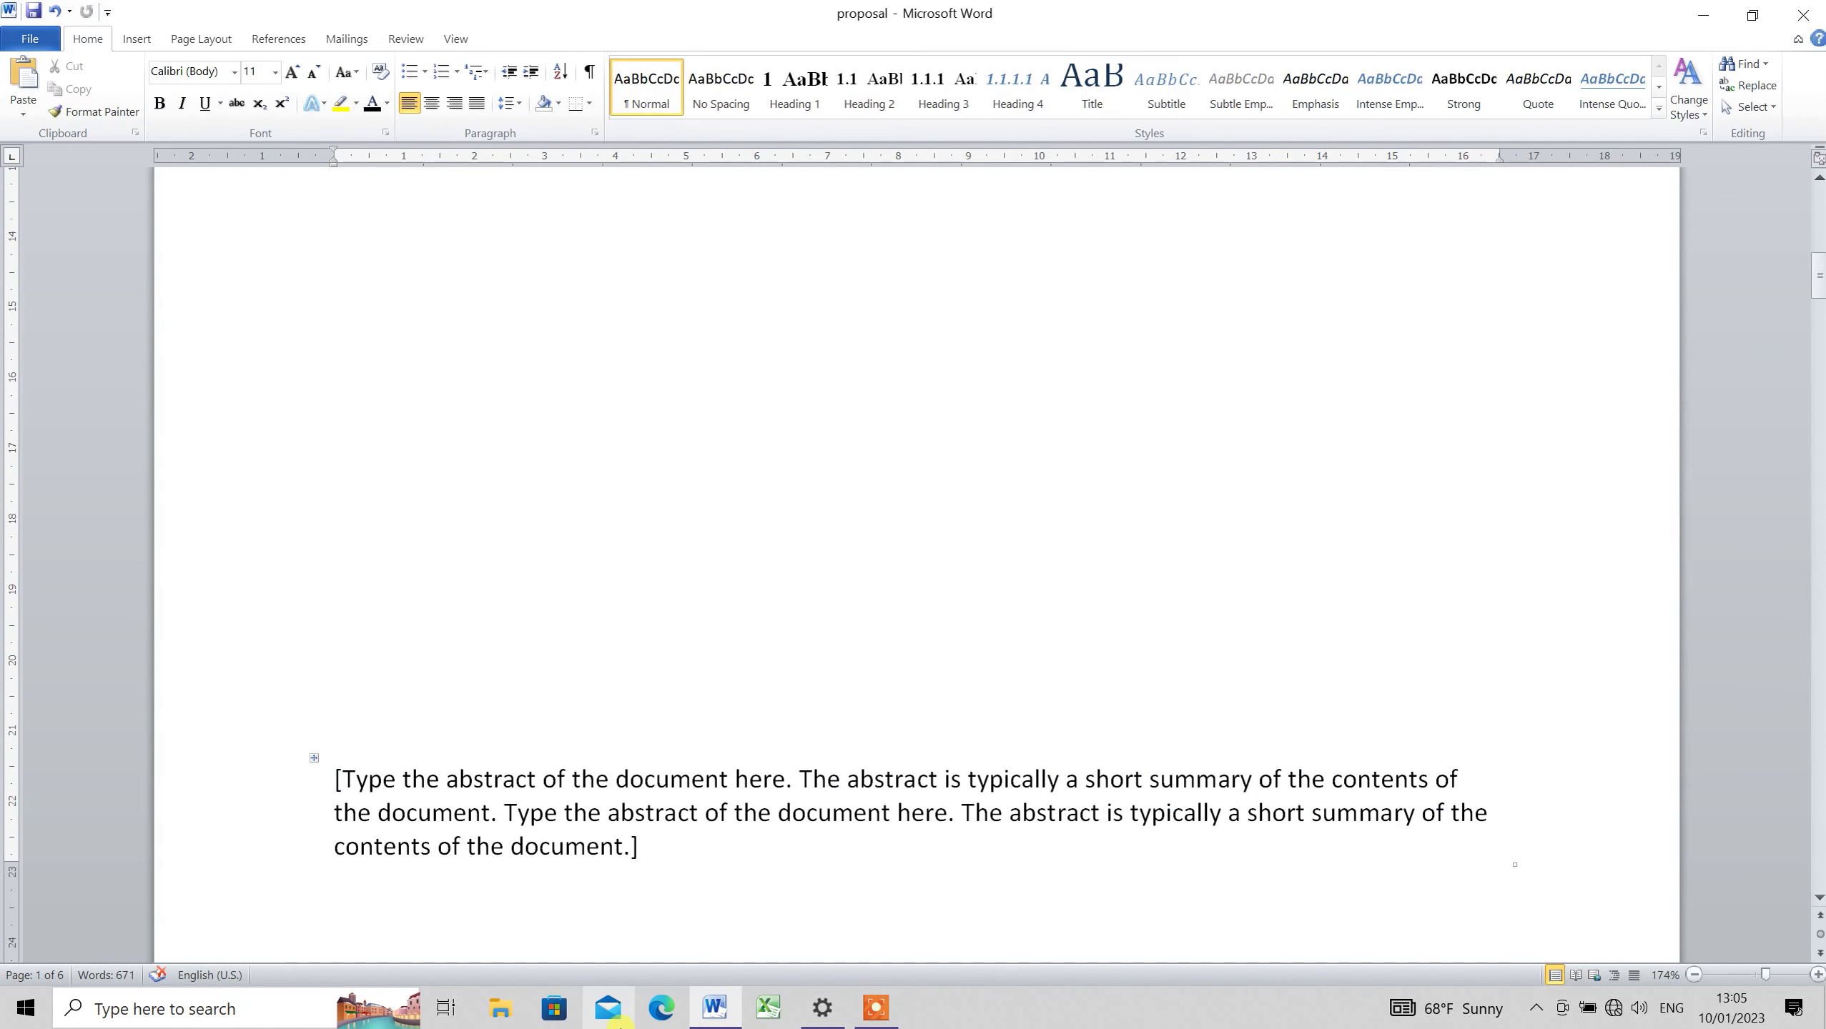
click(648, 847)
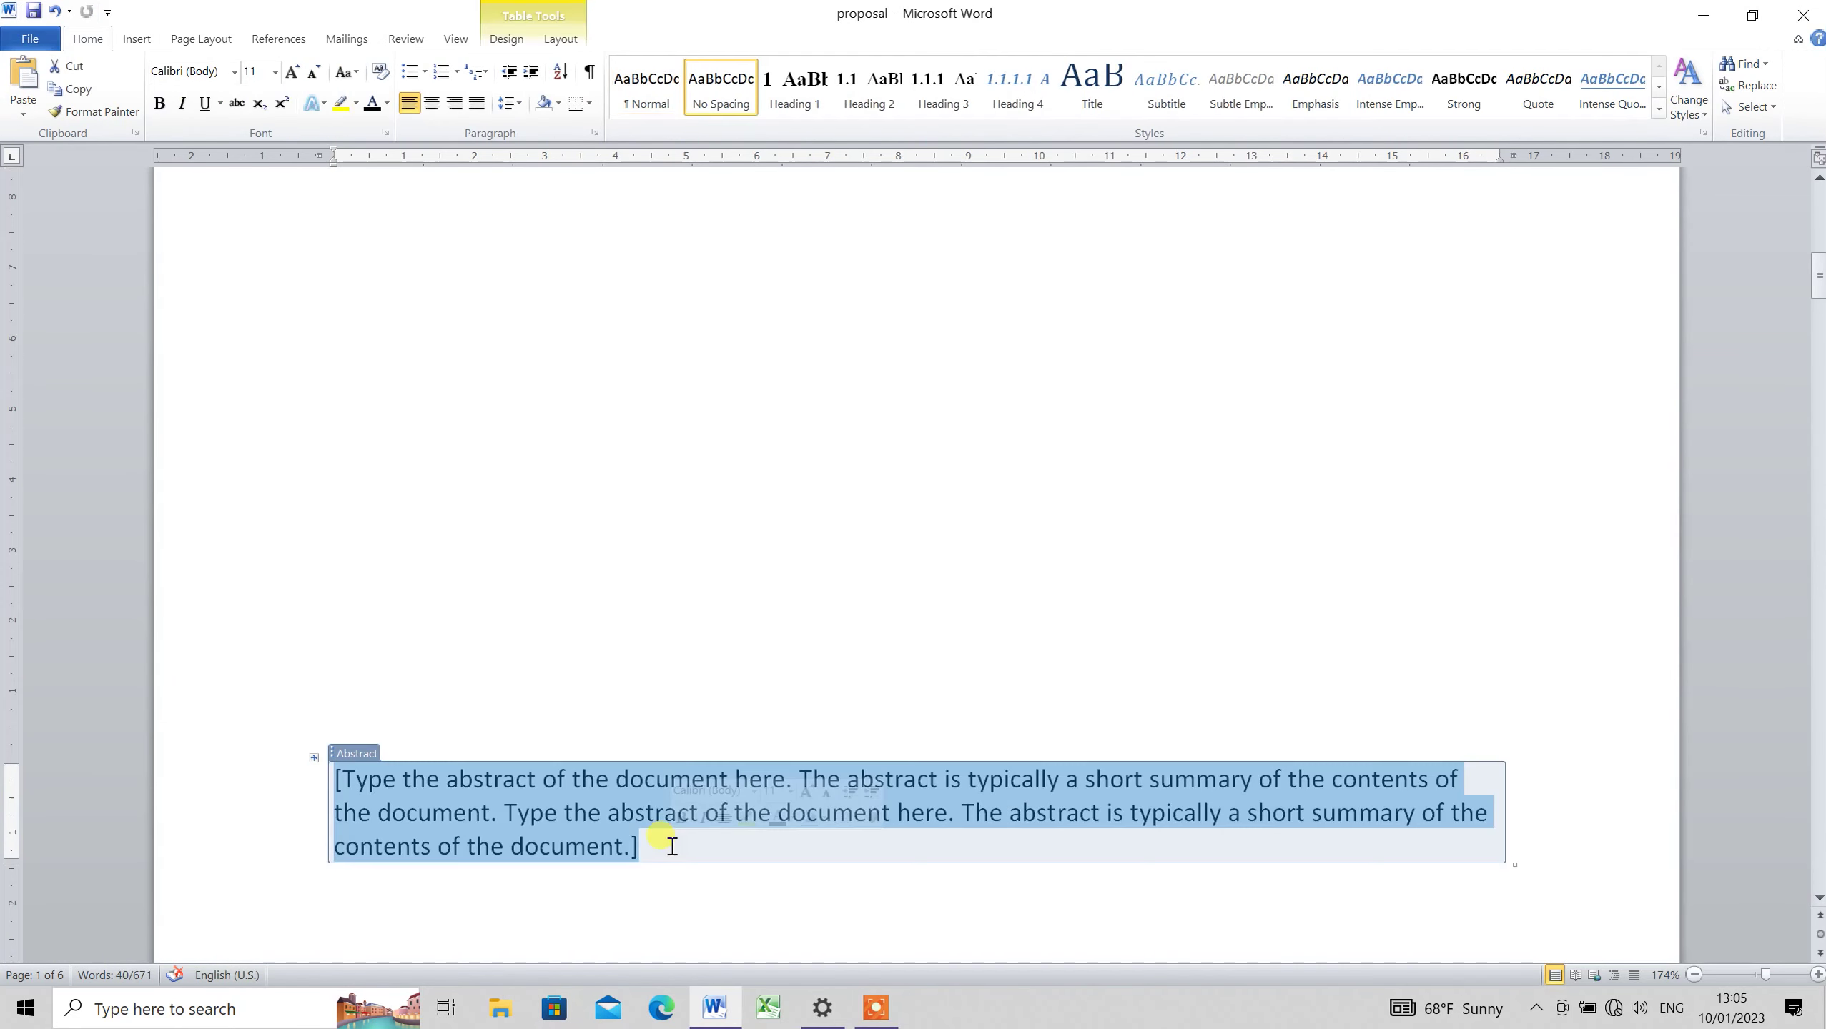
click(767, 905)
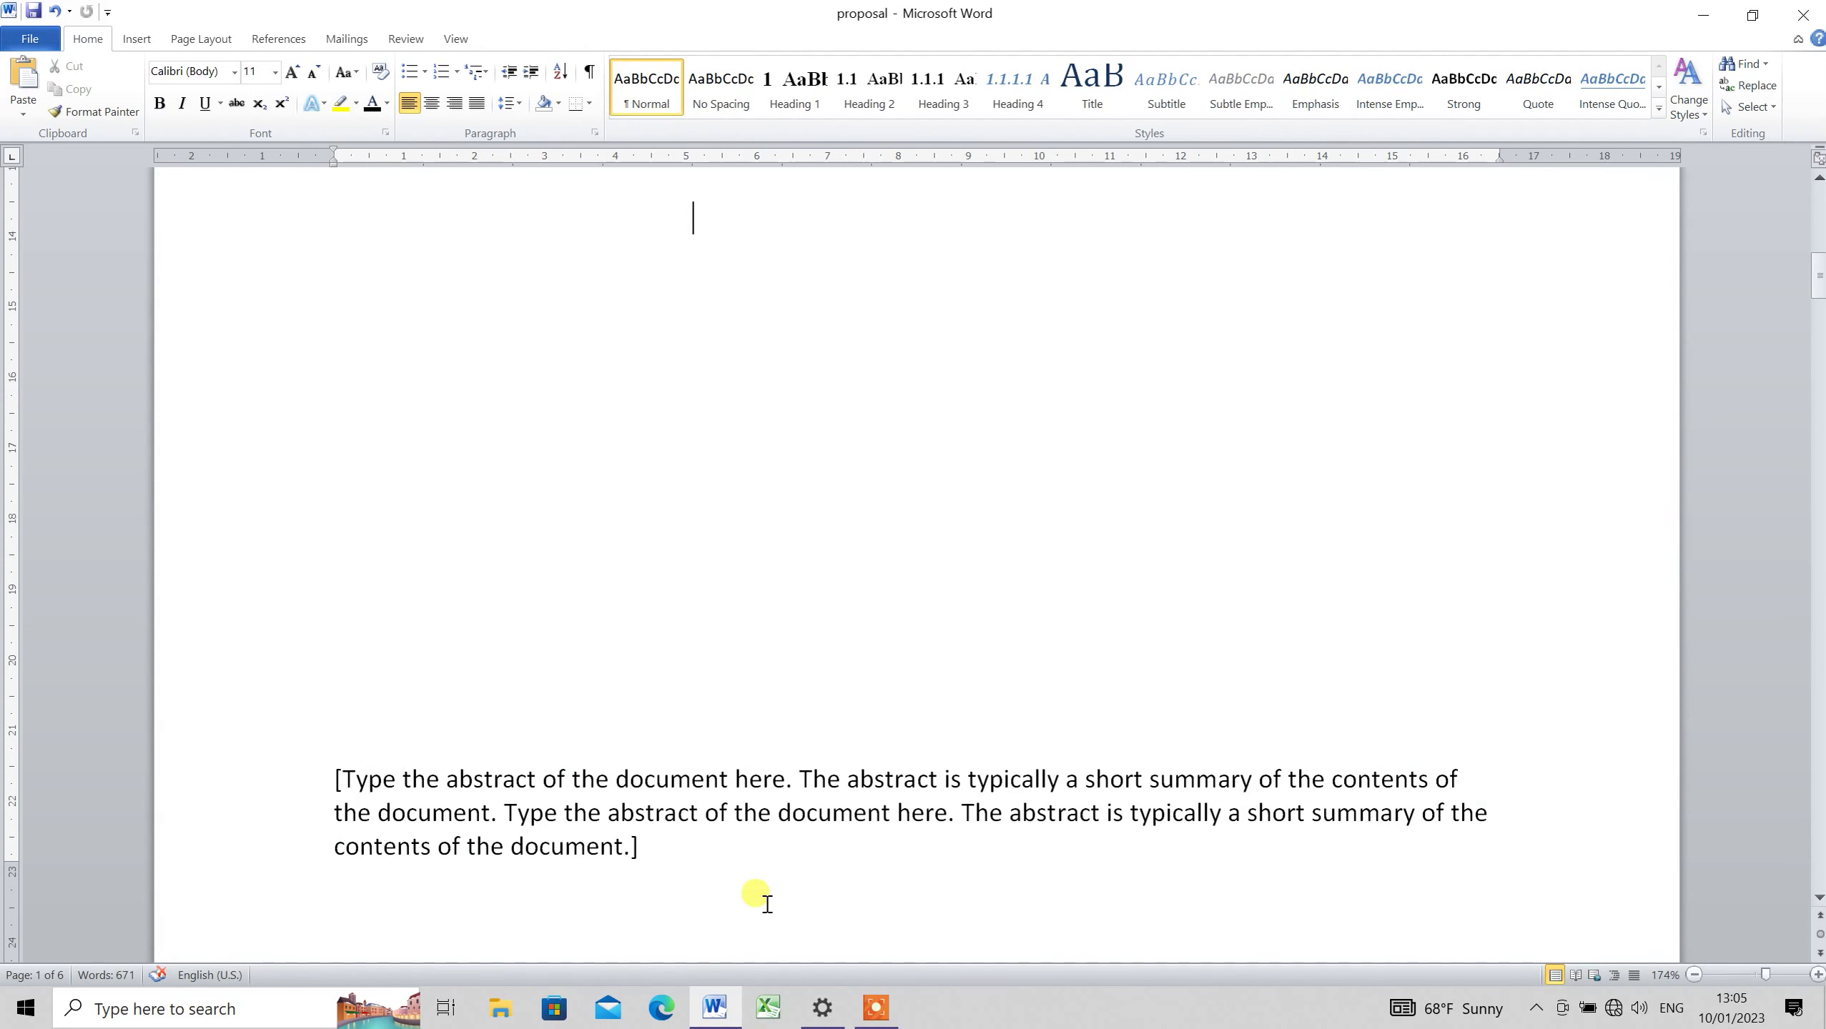
double_click(767, 905)
key(Escape)
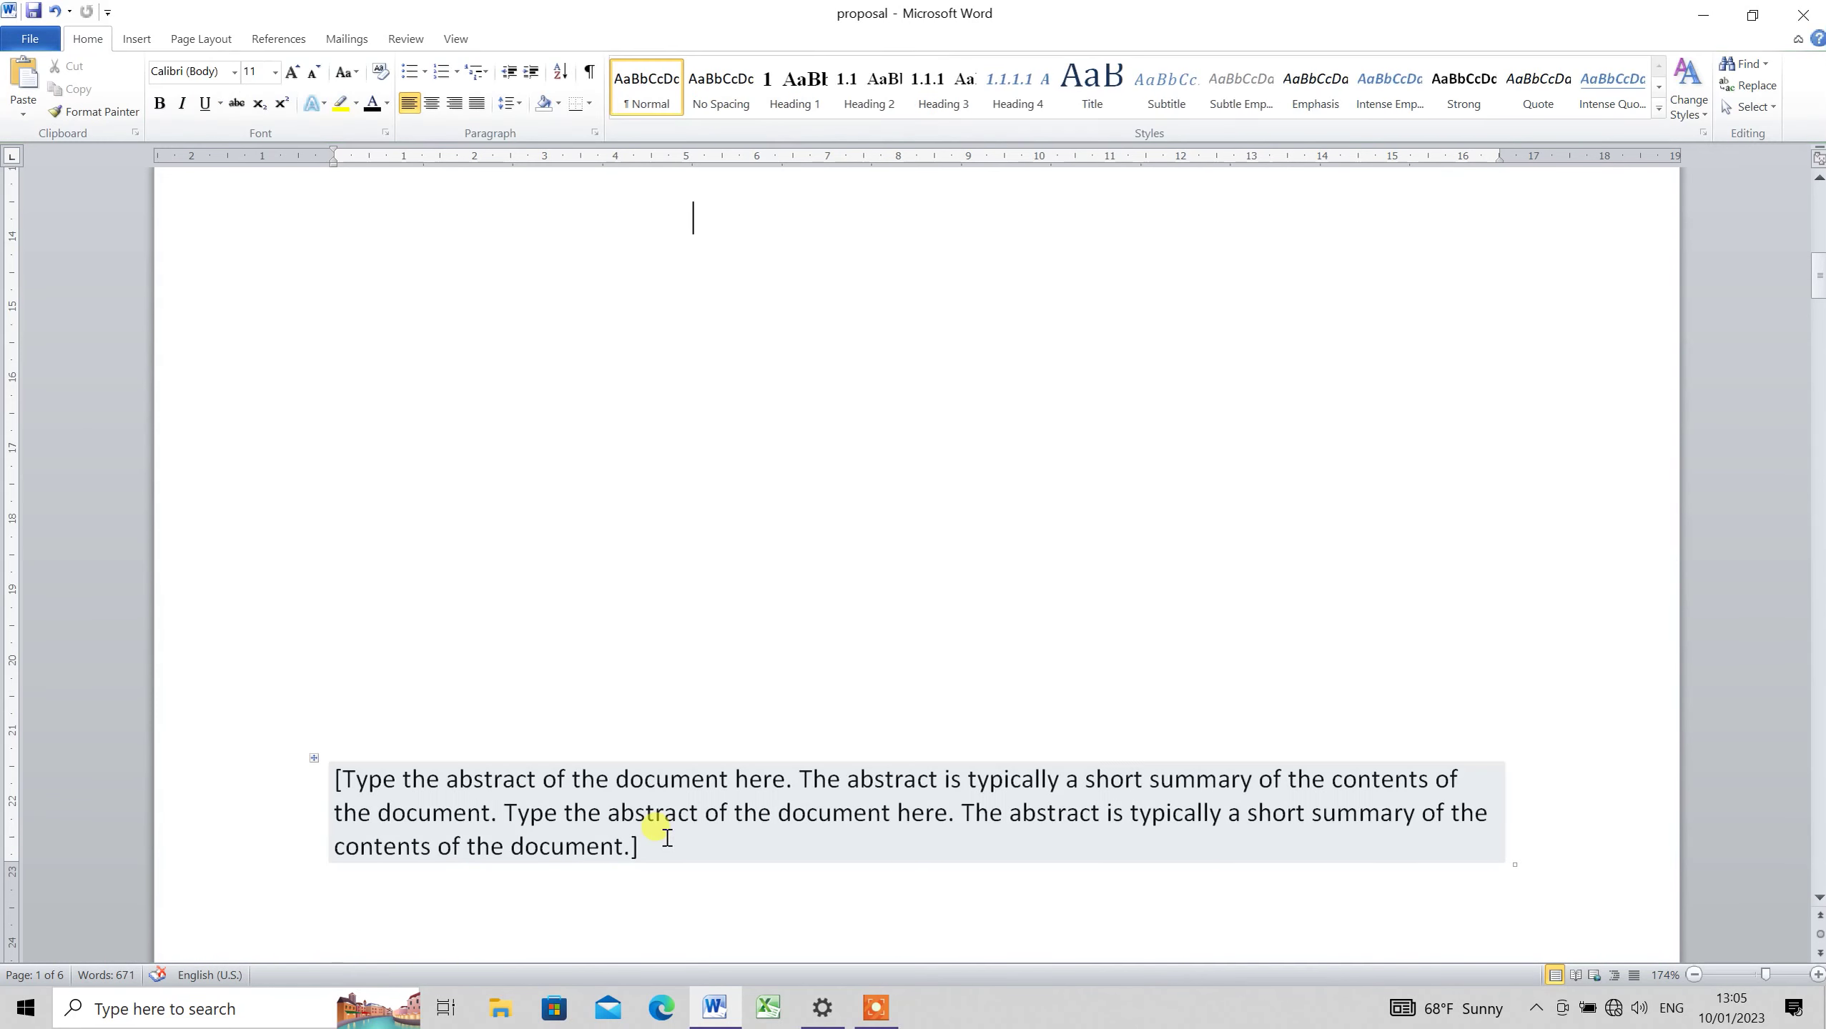
click(659, 840)
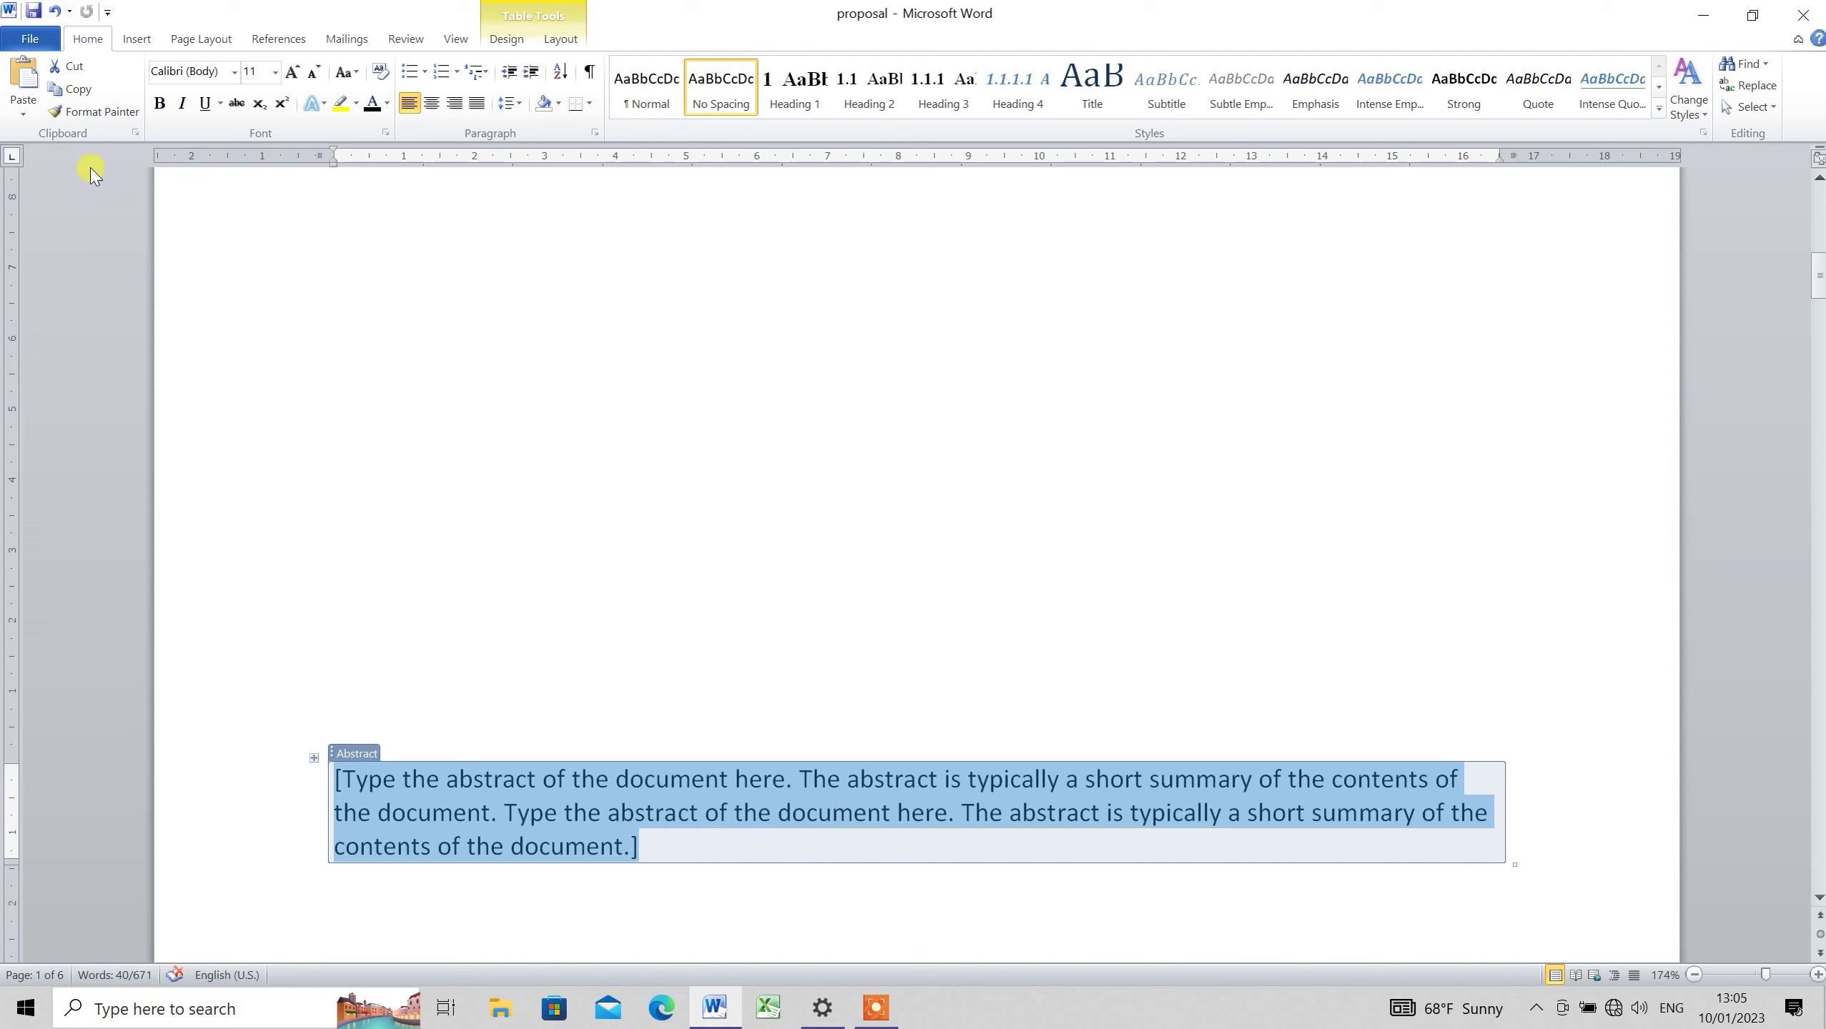
click(207, 41)
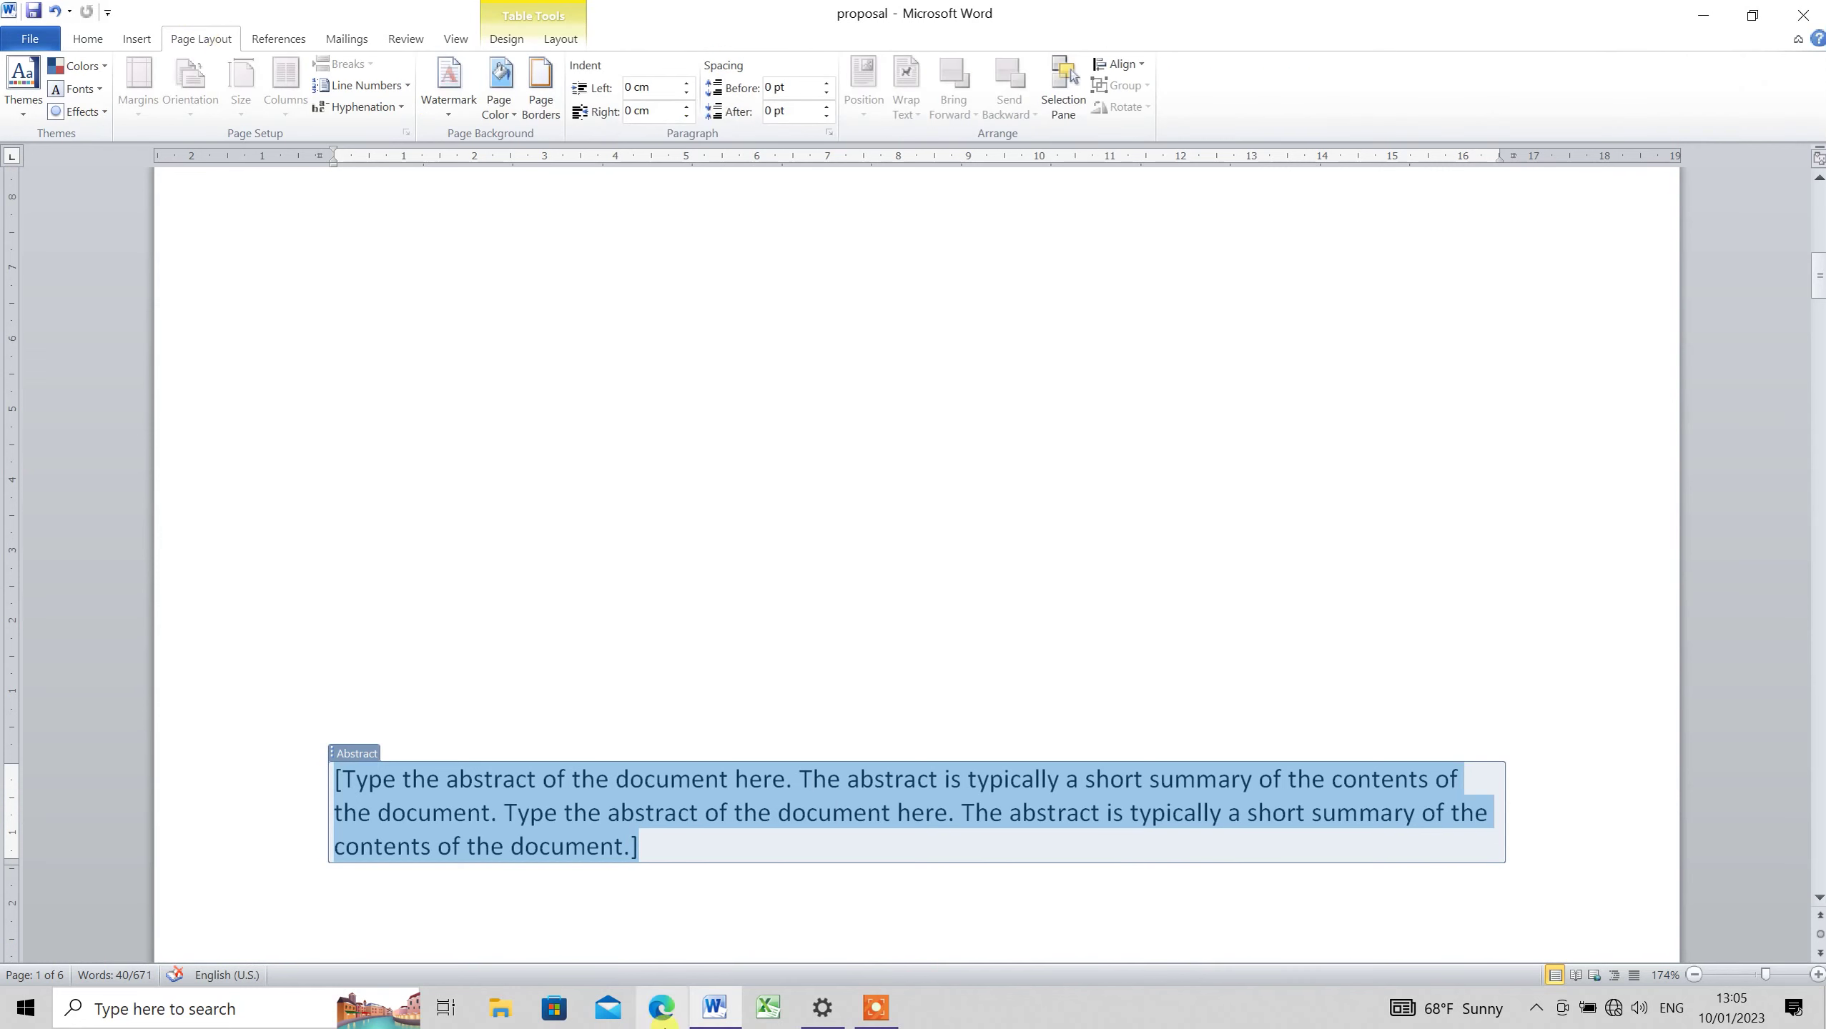
Cut the abstract placeholder text and paste it near the top of the page
right_click(661, 764)
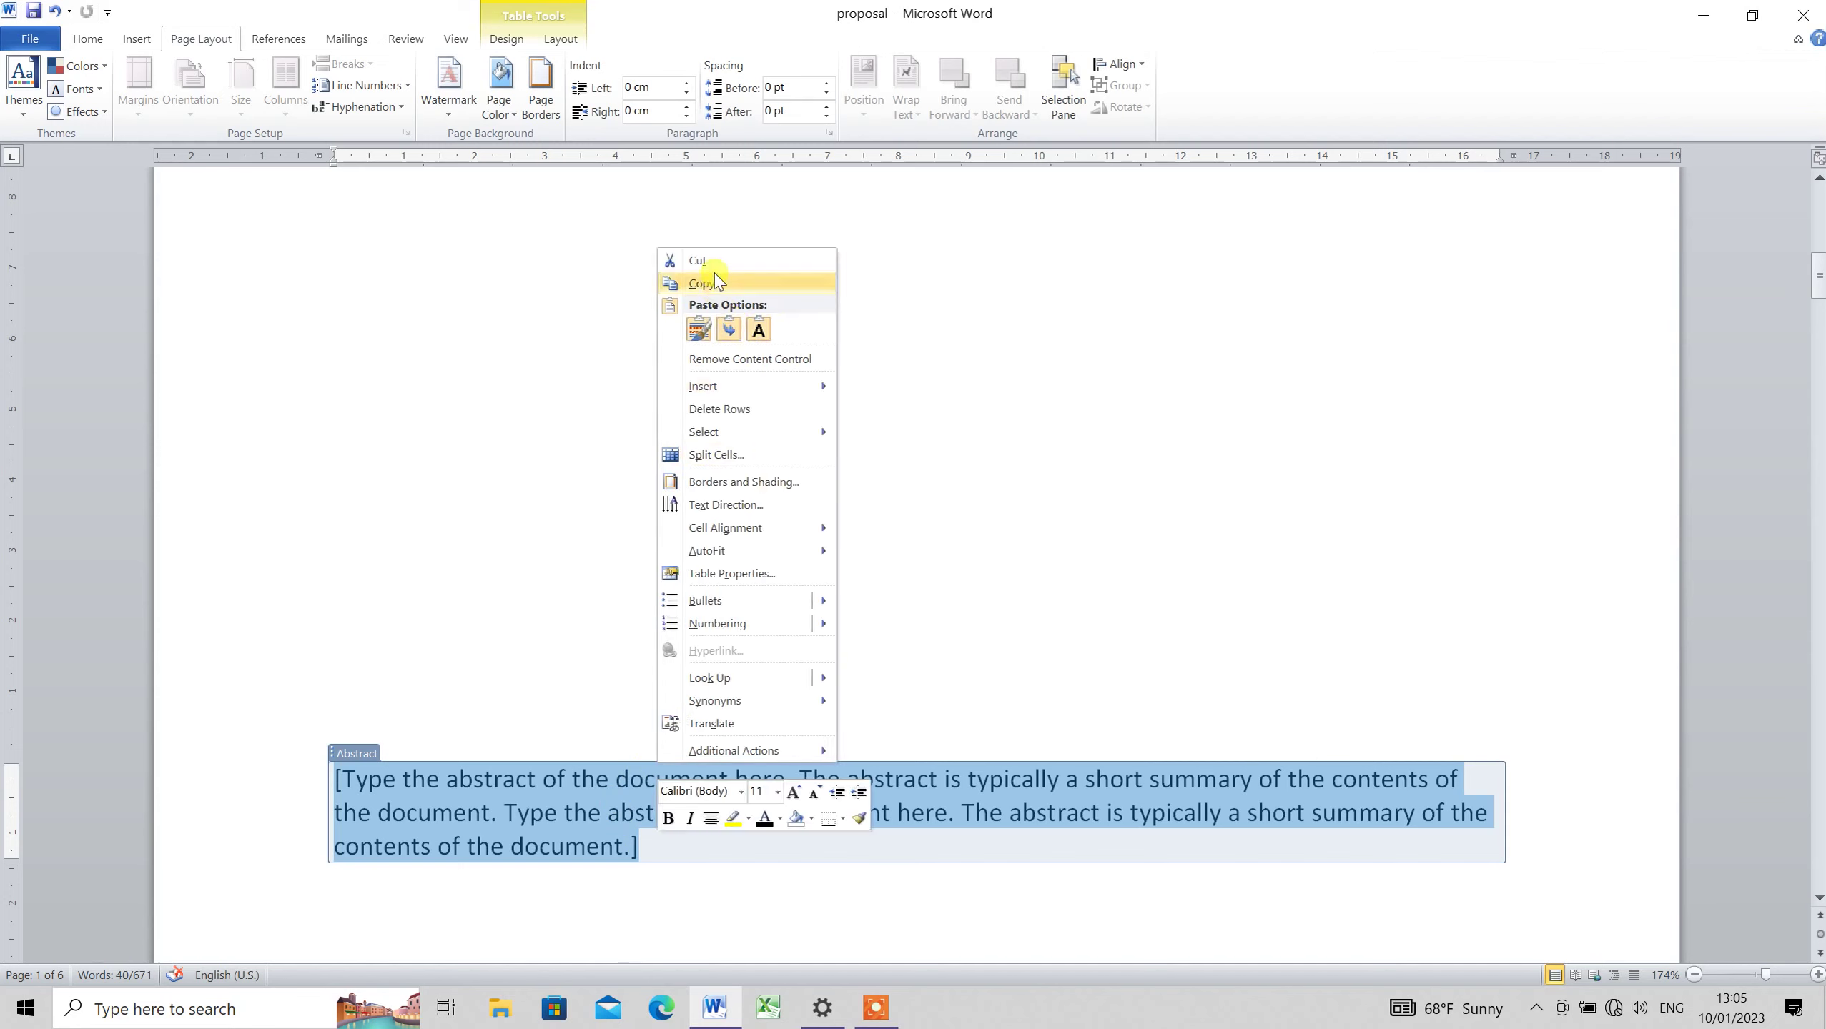
click(697, 260)
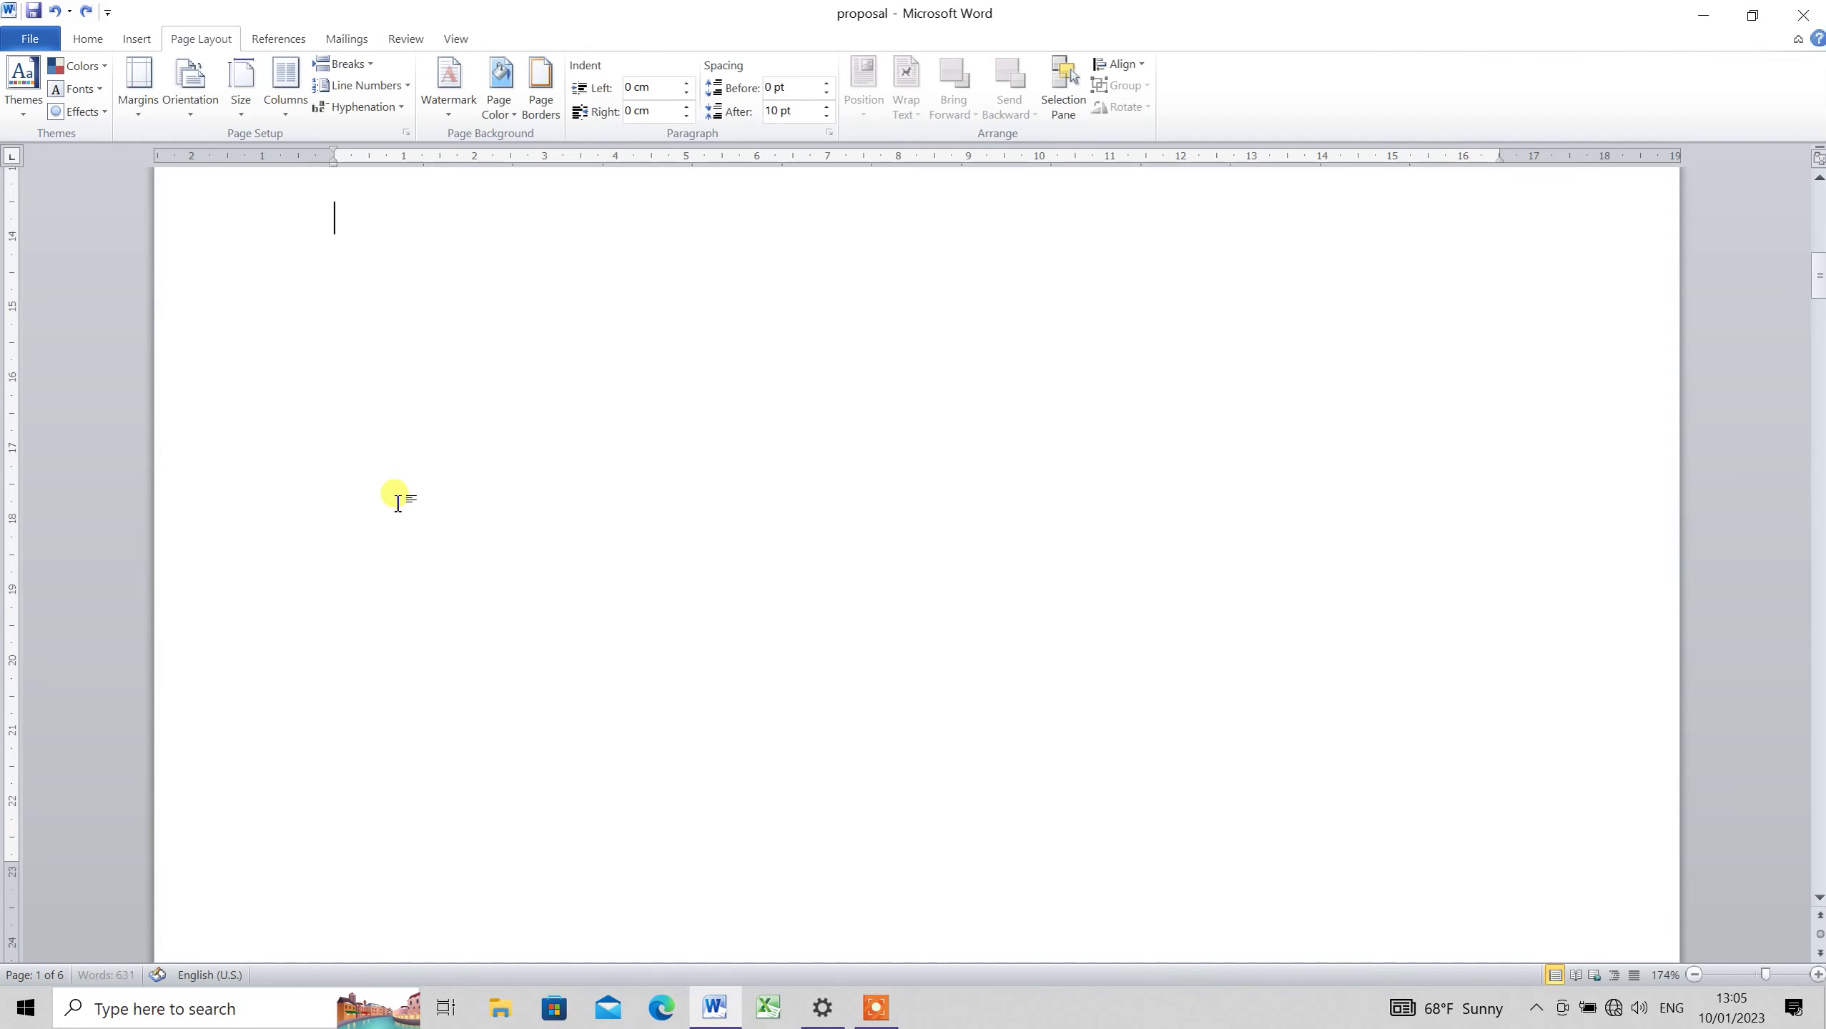
text([Type the abstract of the document here. The abstract is typically a short summary of the contents of the document. Type the abstract of the document here. The abstract is typically a short summary of the contents of the document.])
key(ctrl+a)
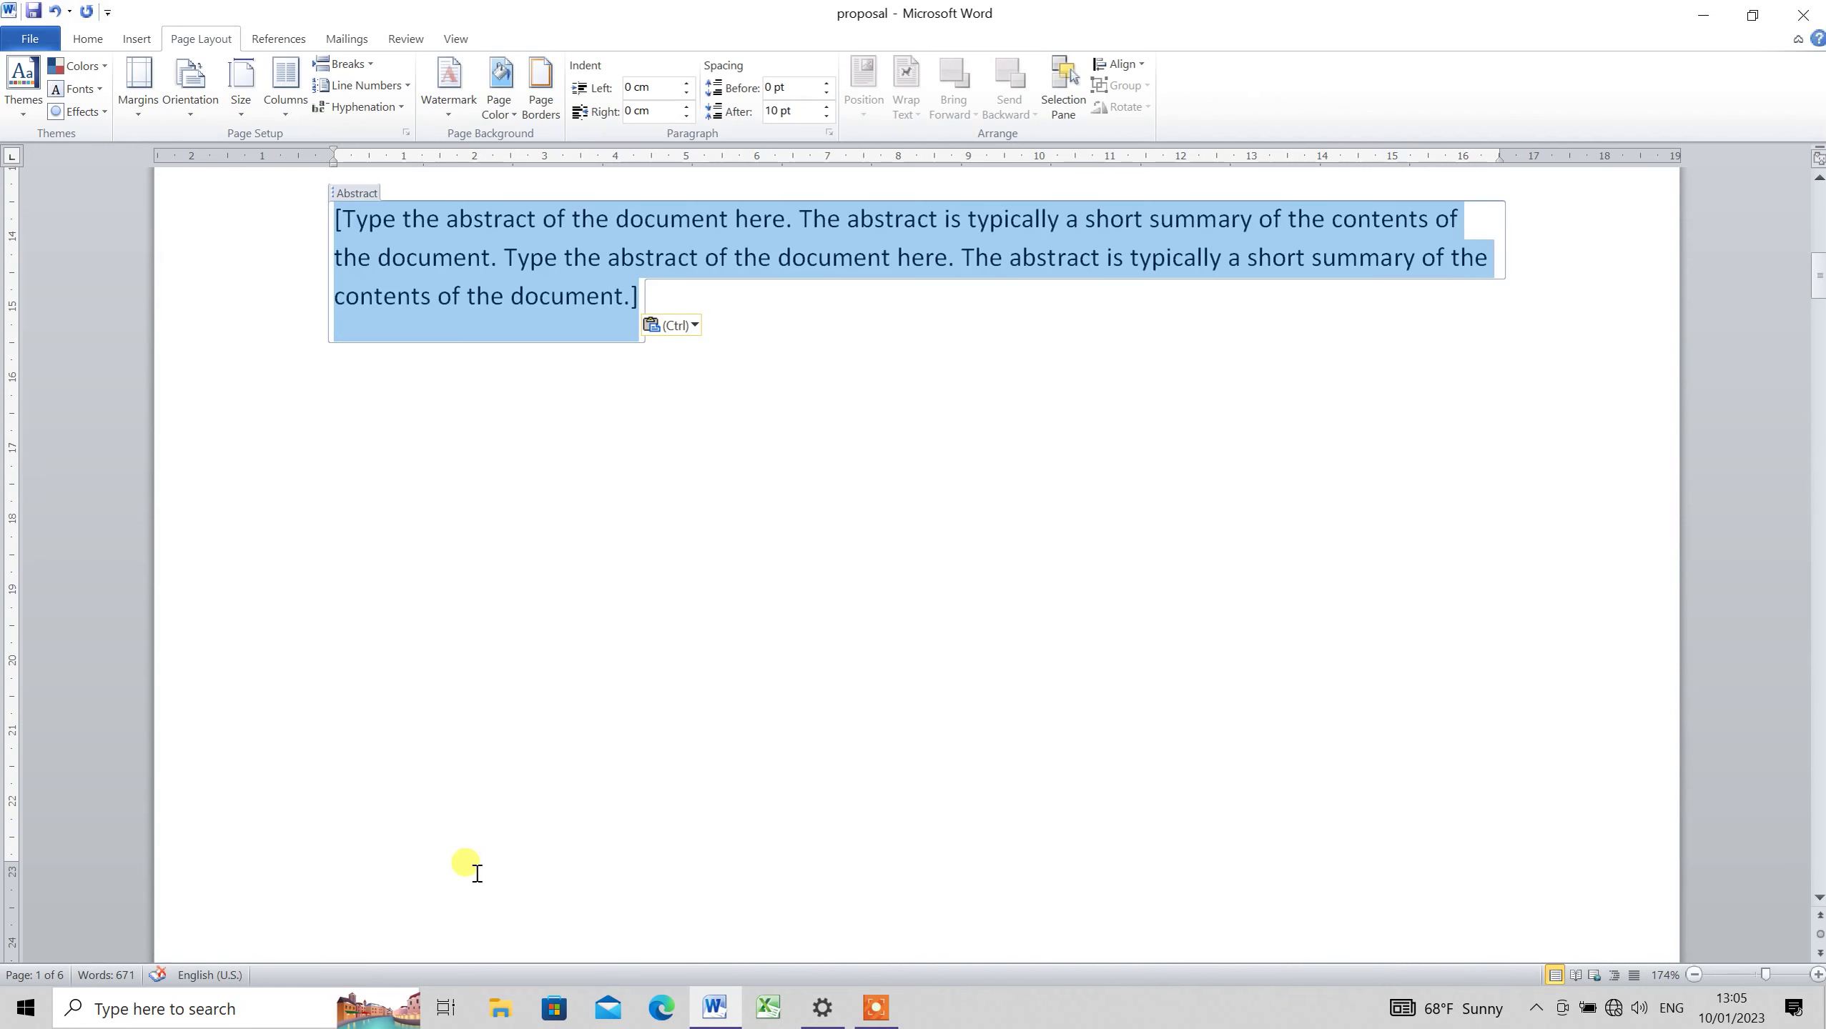
double_click(476, 873)
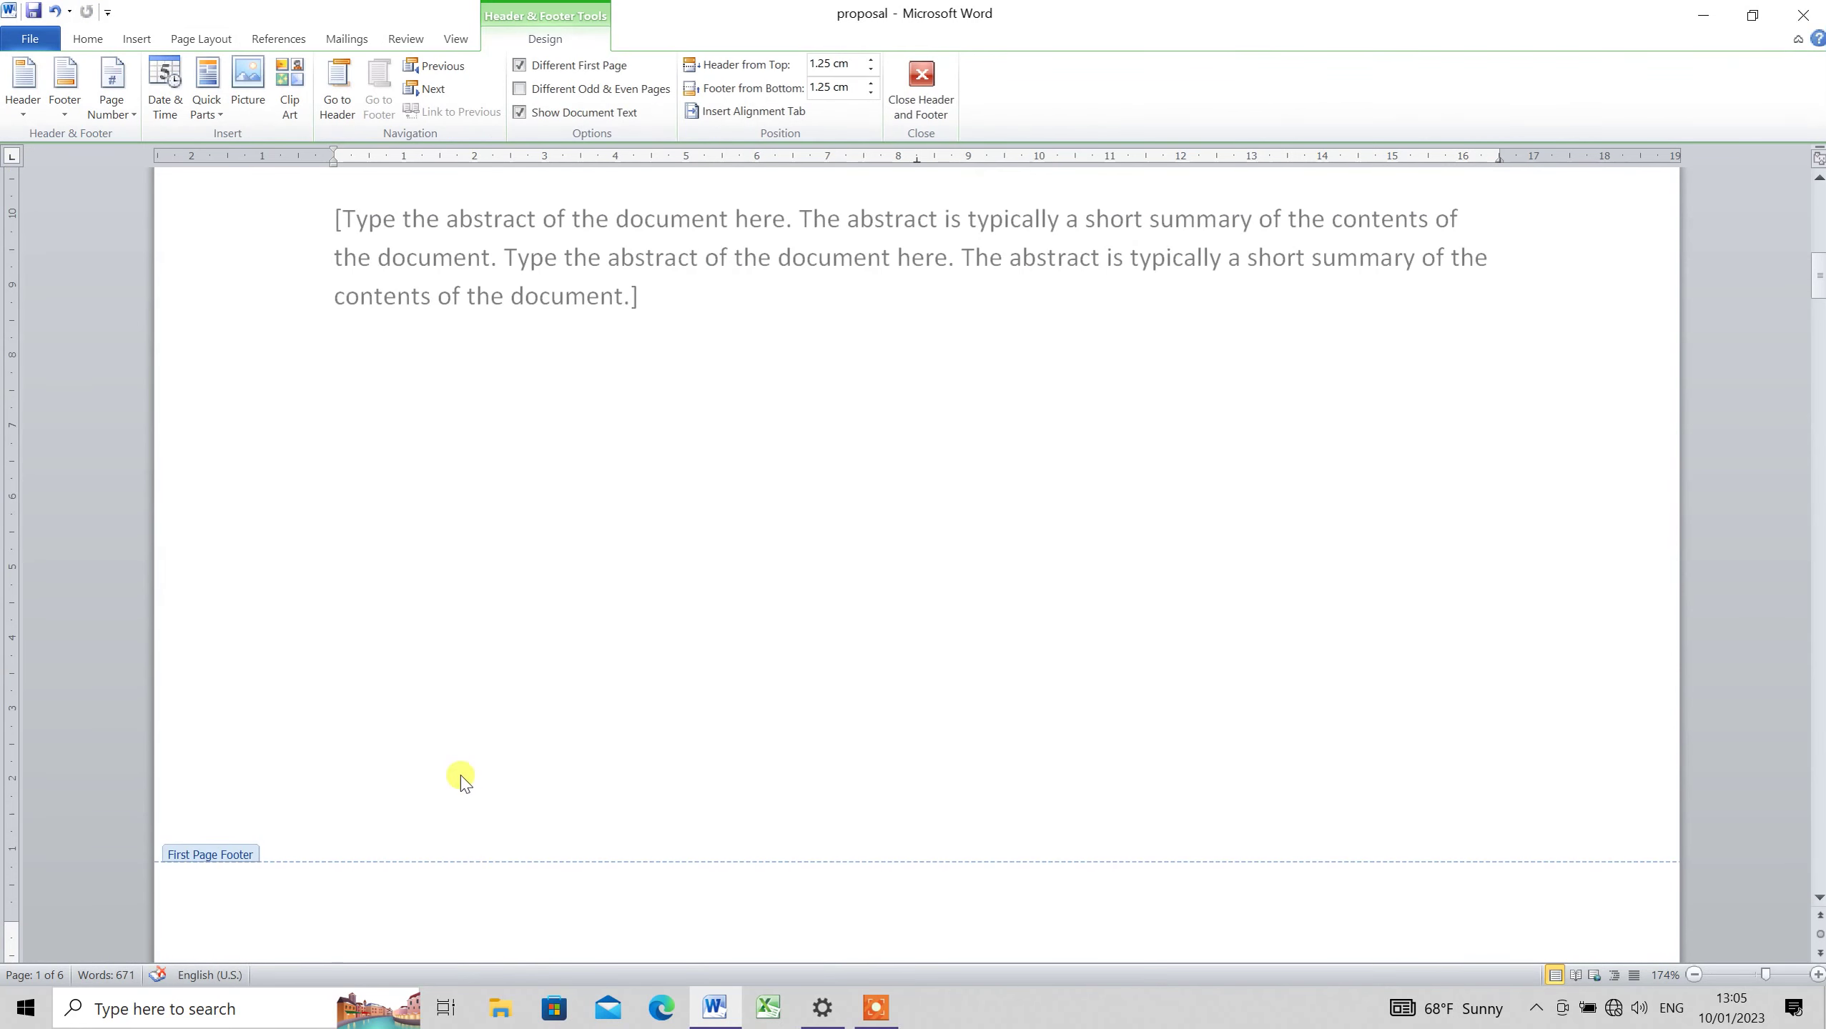
double_click(462, 775)
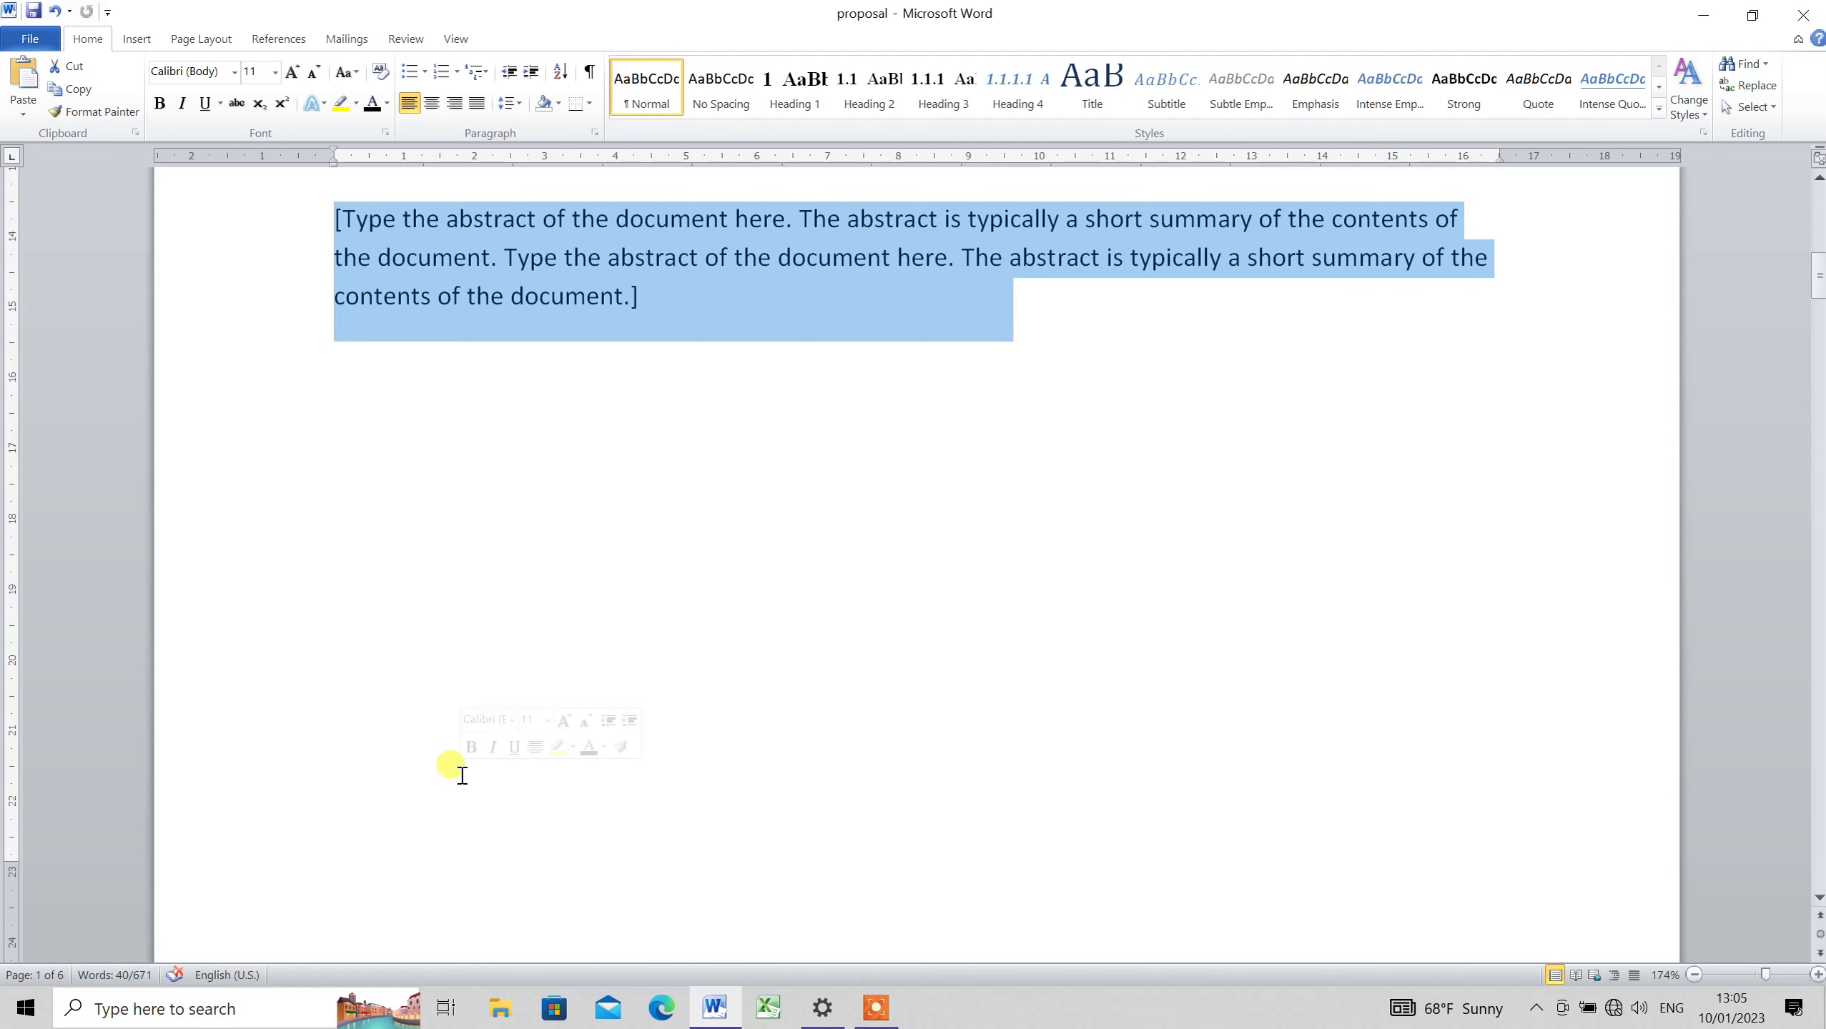
click(905, 341)
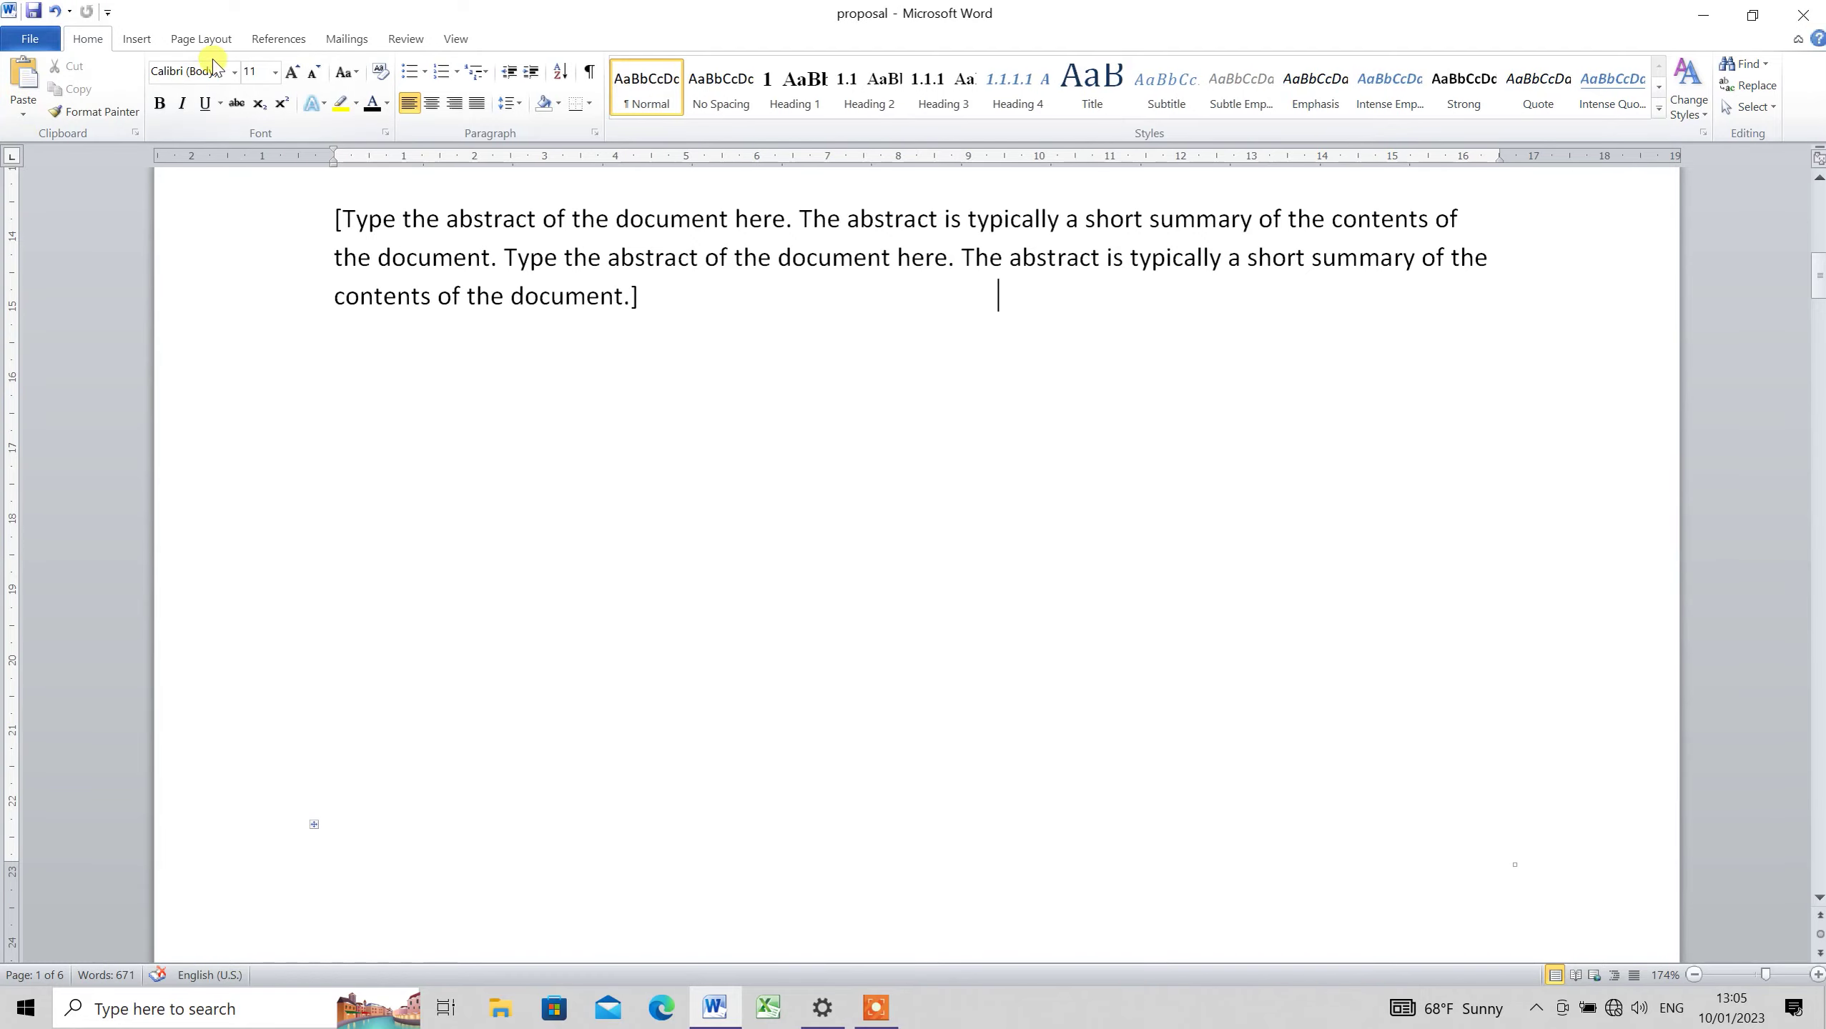
Insert a Next Page section break after the abstract
click(201, 40)
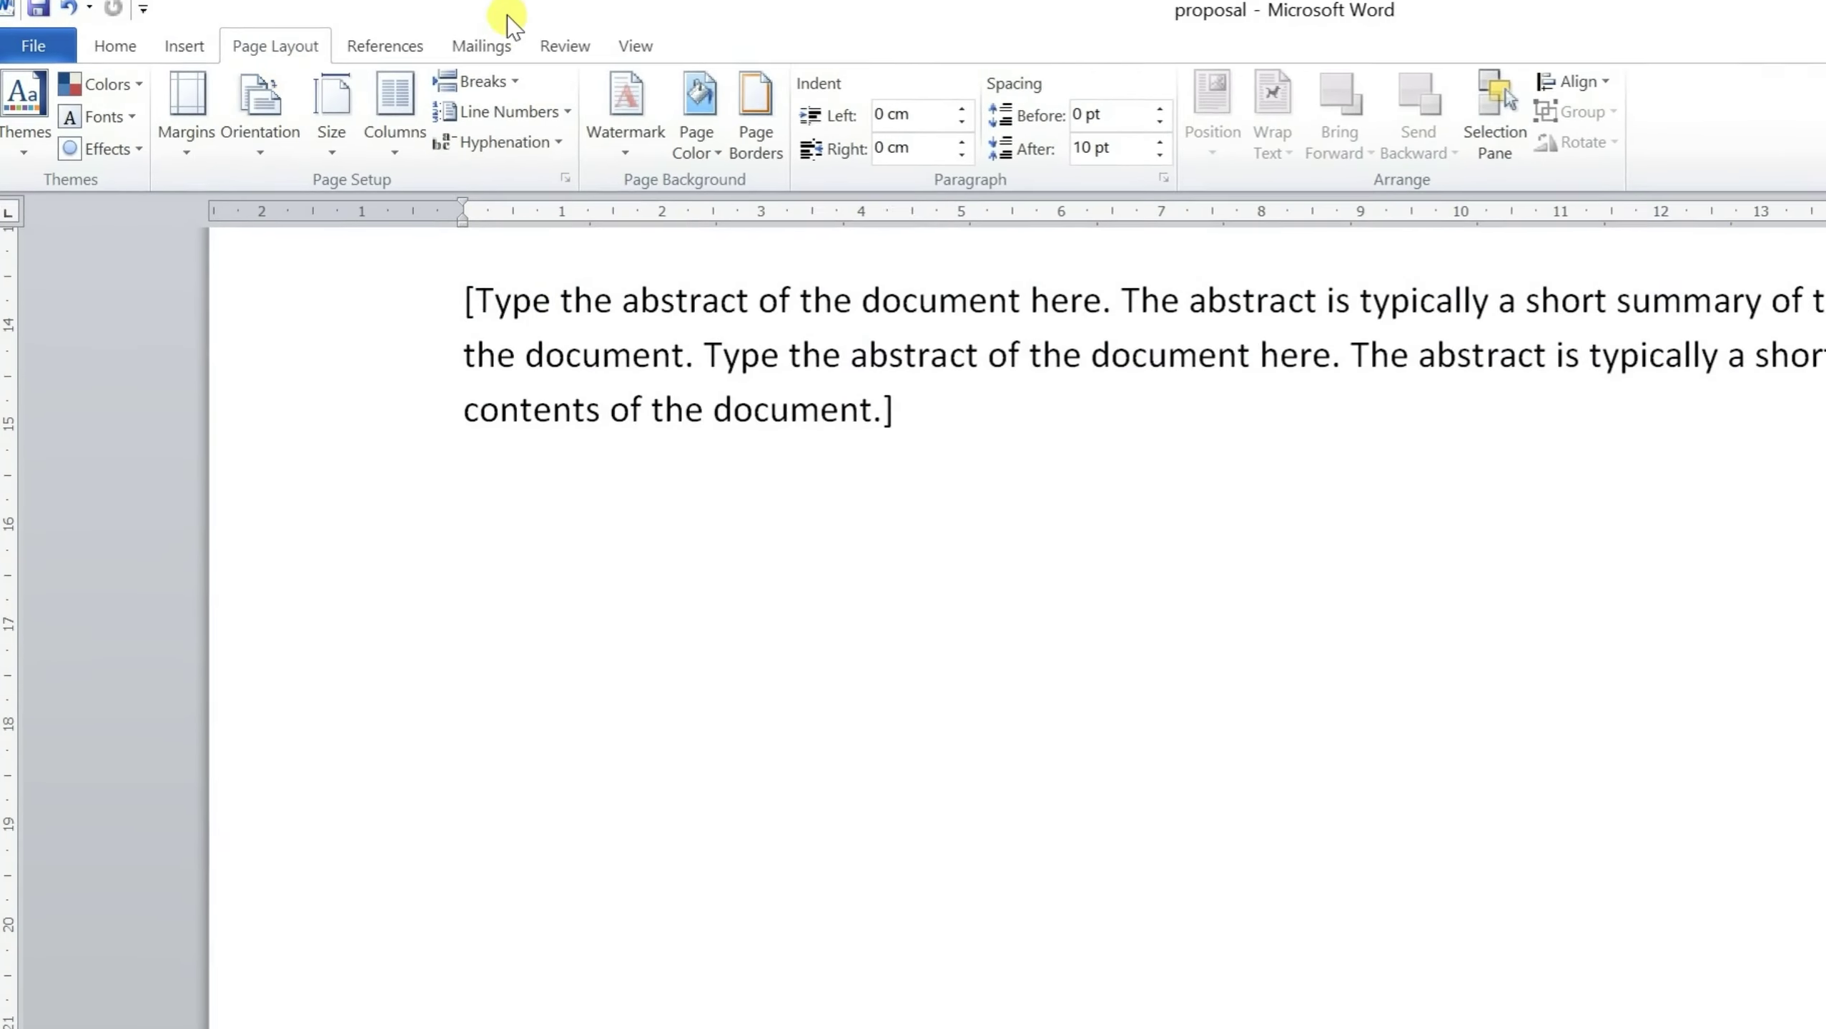
click(437, 71)
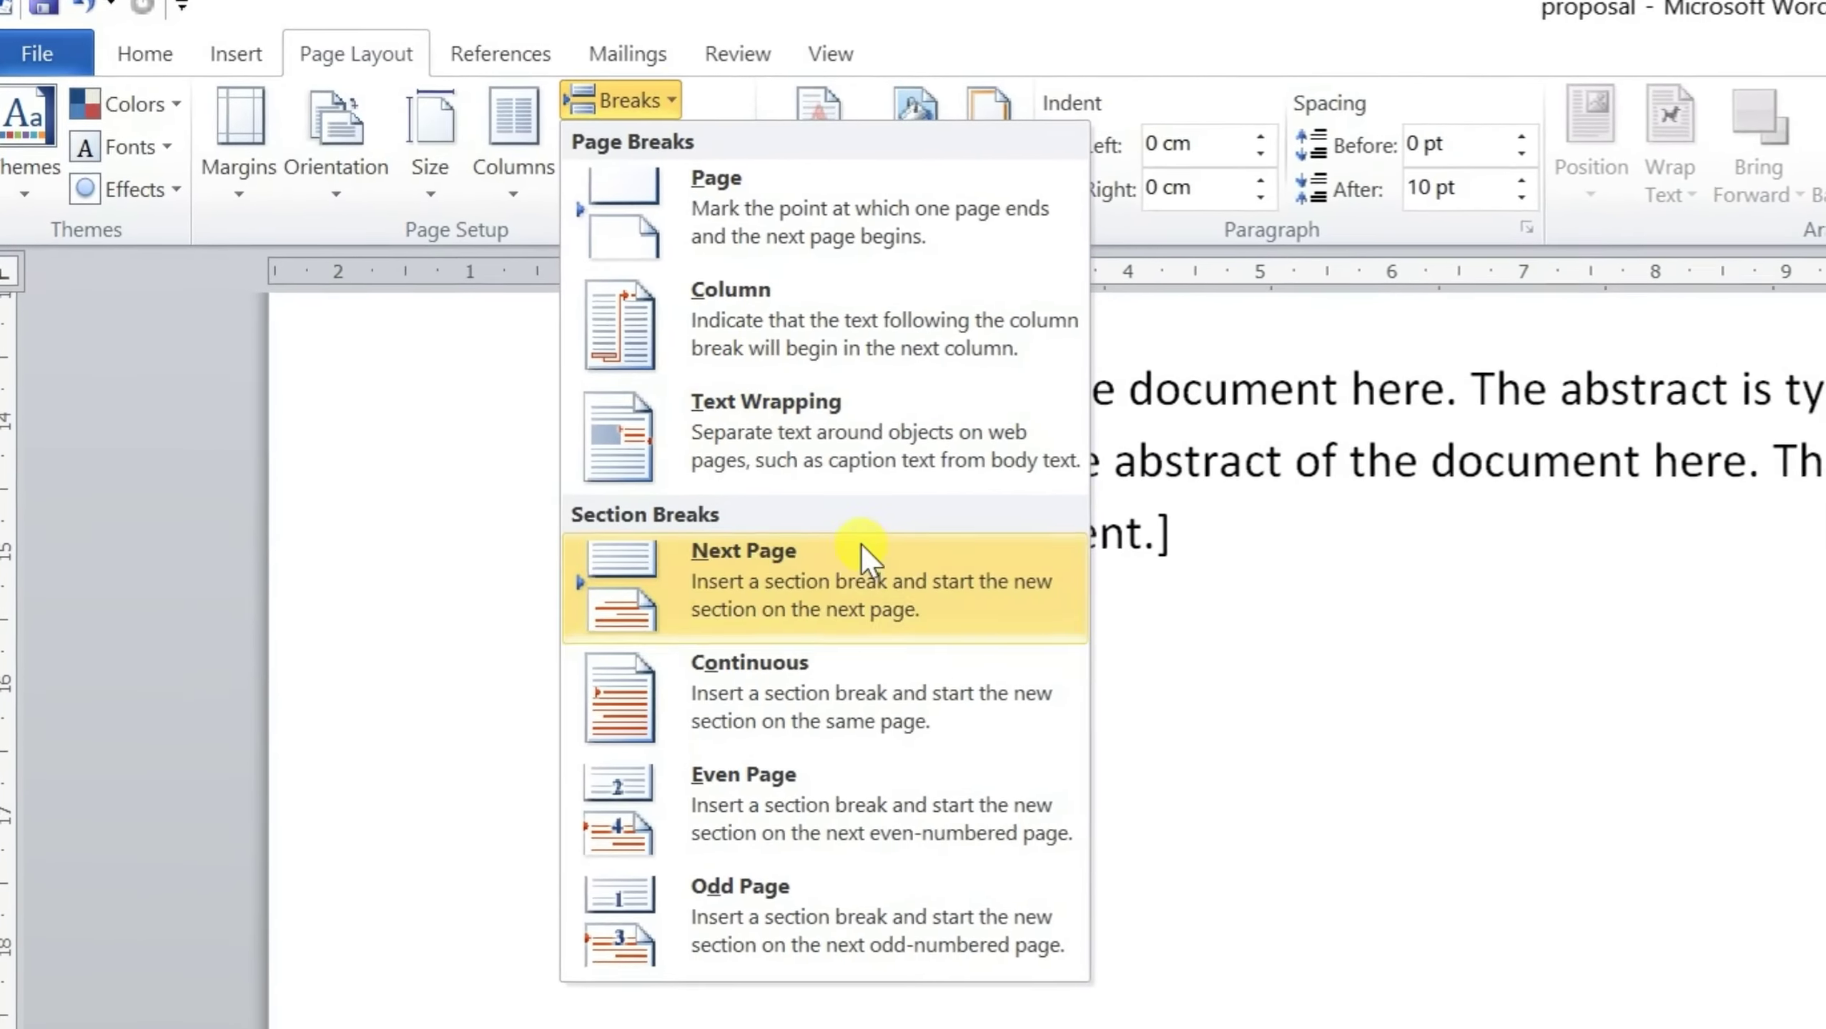
click(929, 637)
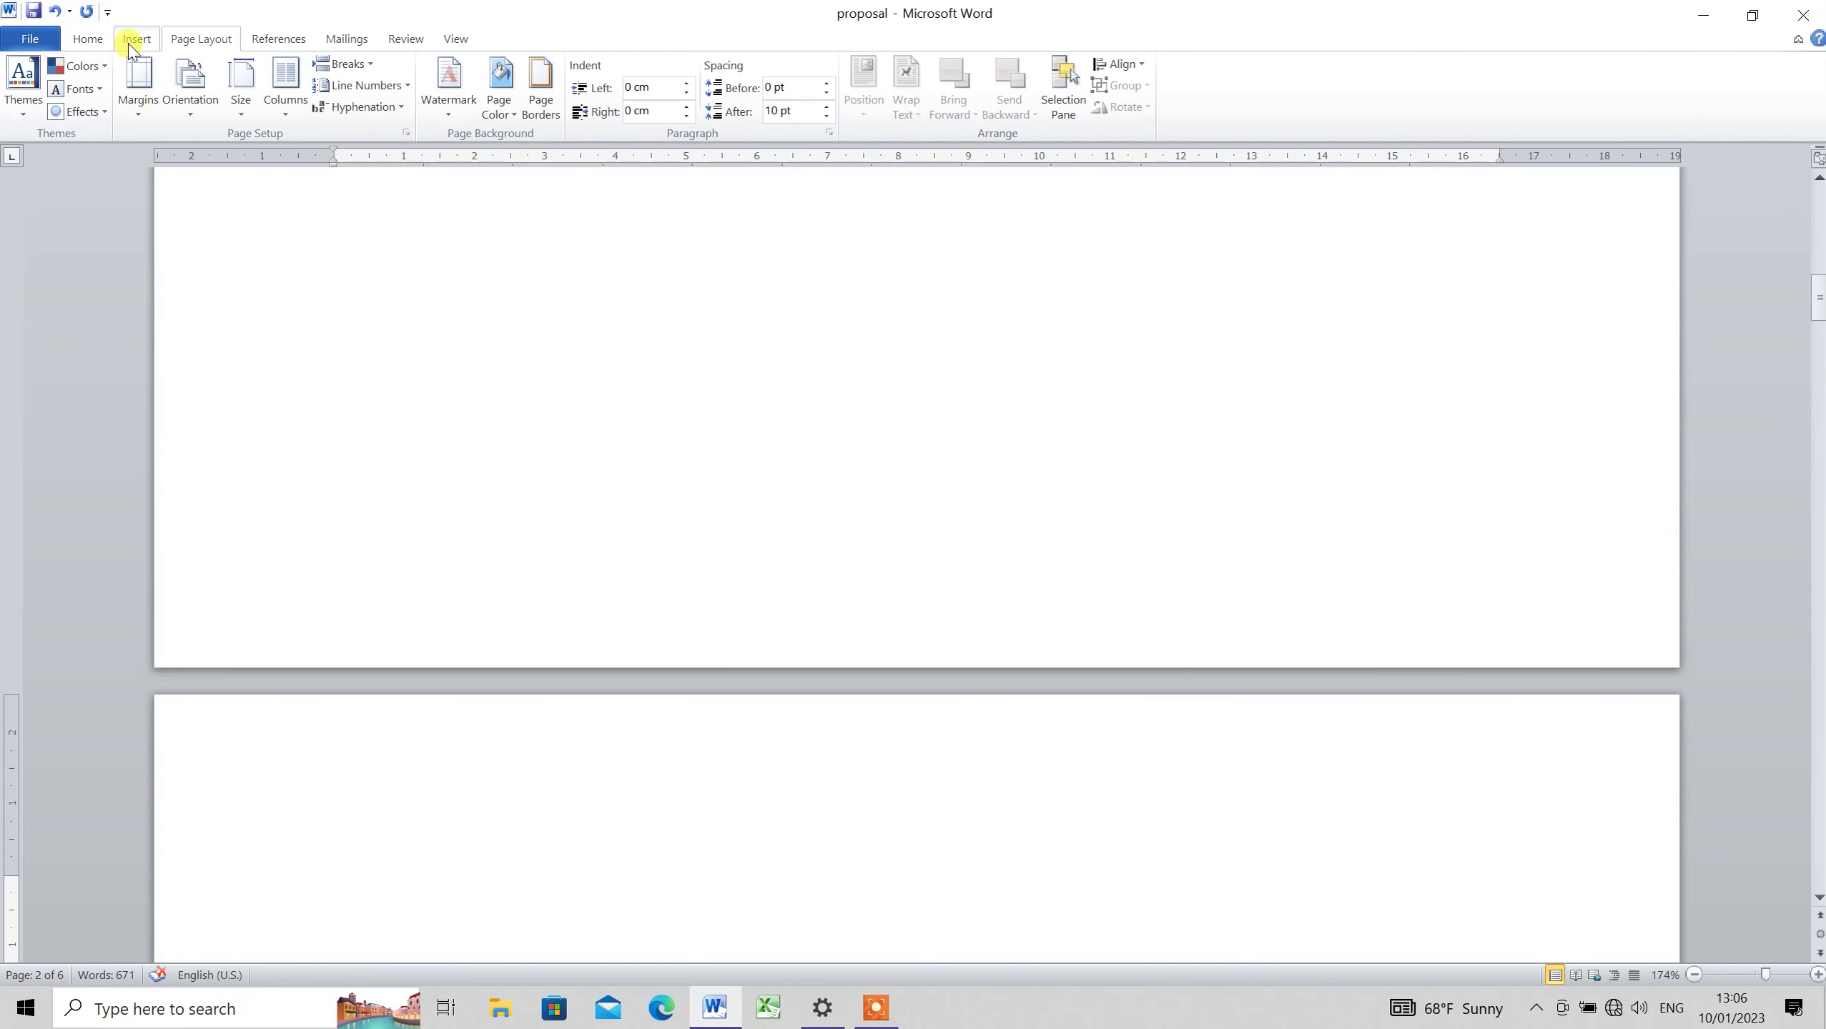
Add a centred Plain Number 2 page number at the bottom of the page
click(131, 45)
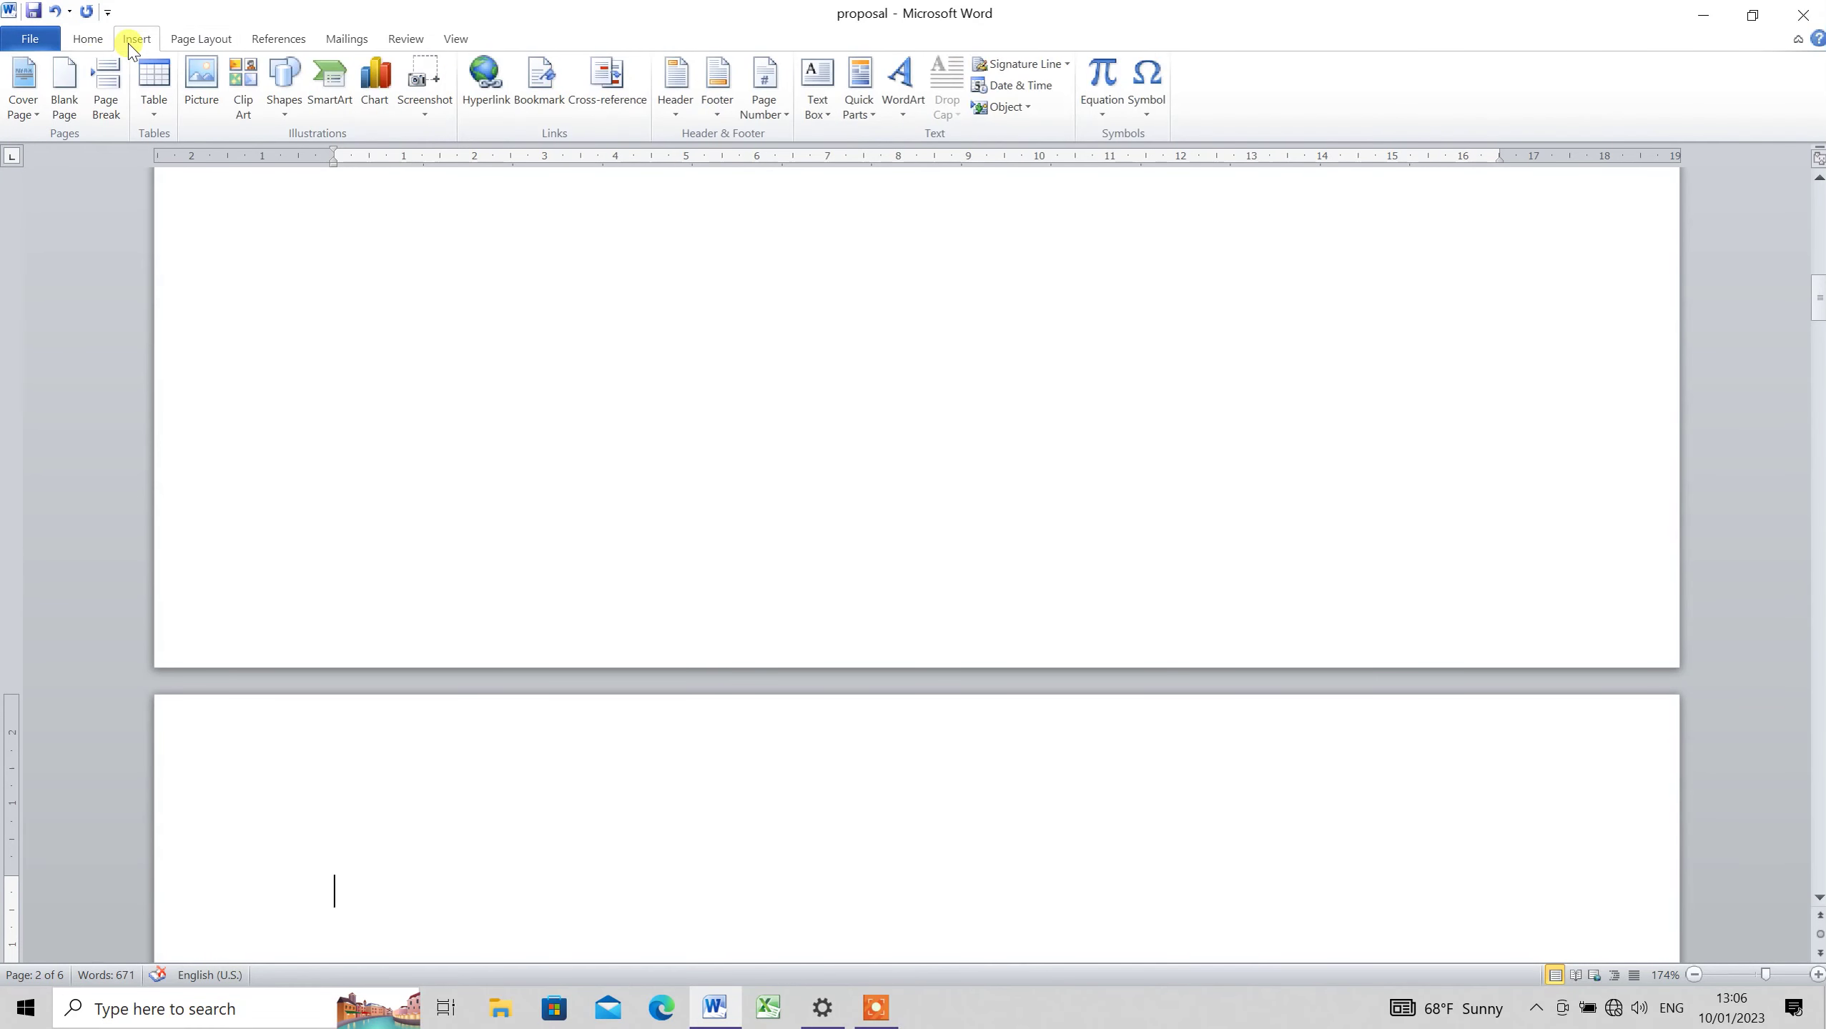
click(793, 128)
mouse_move(840, 212)
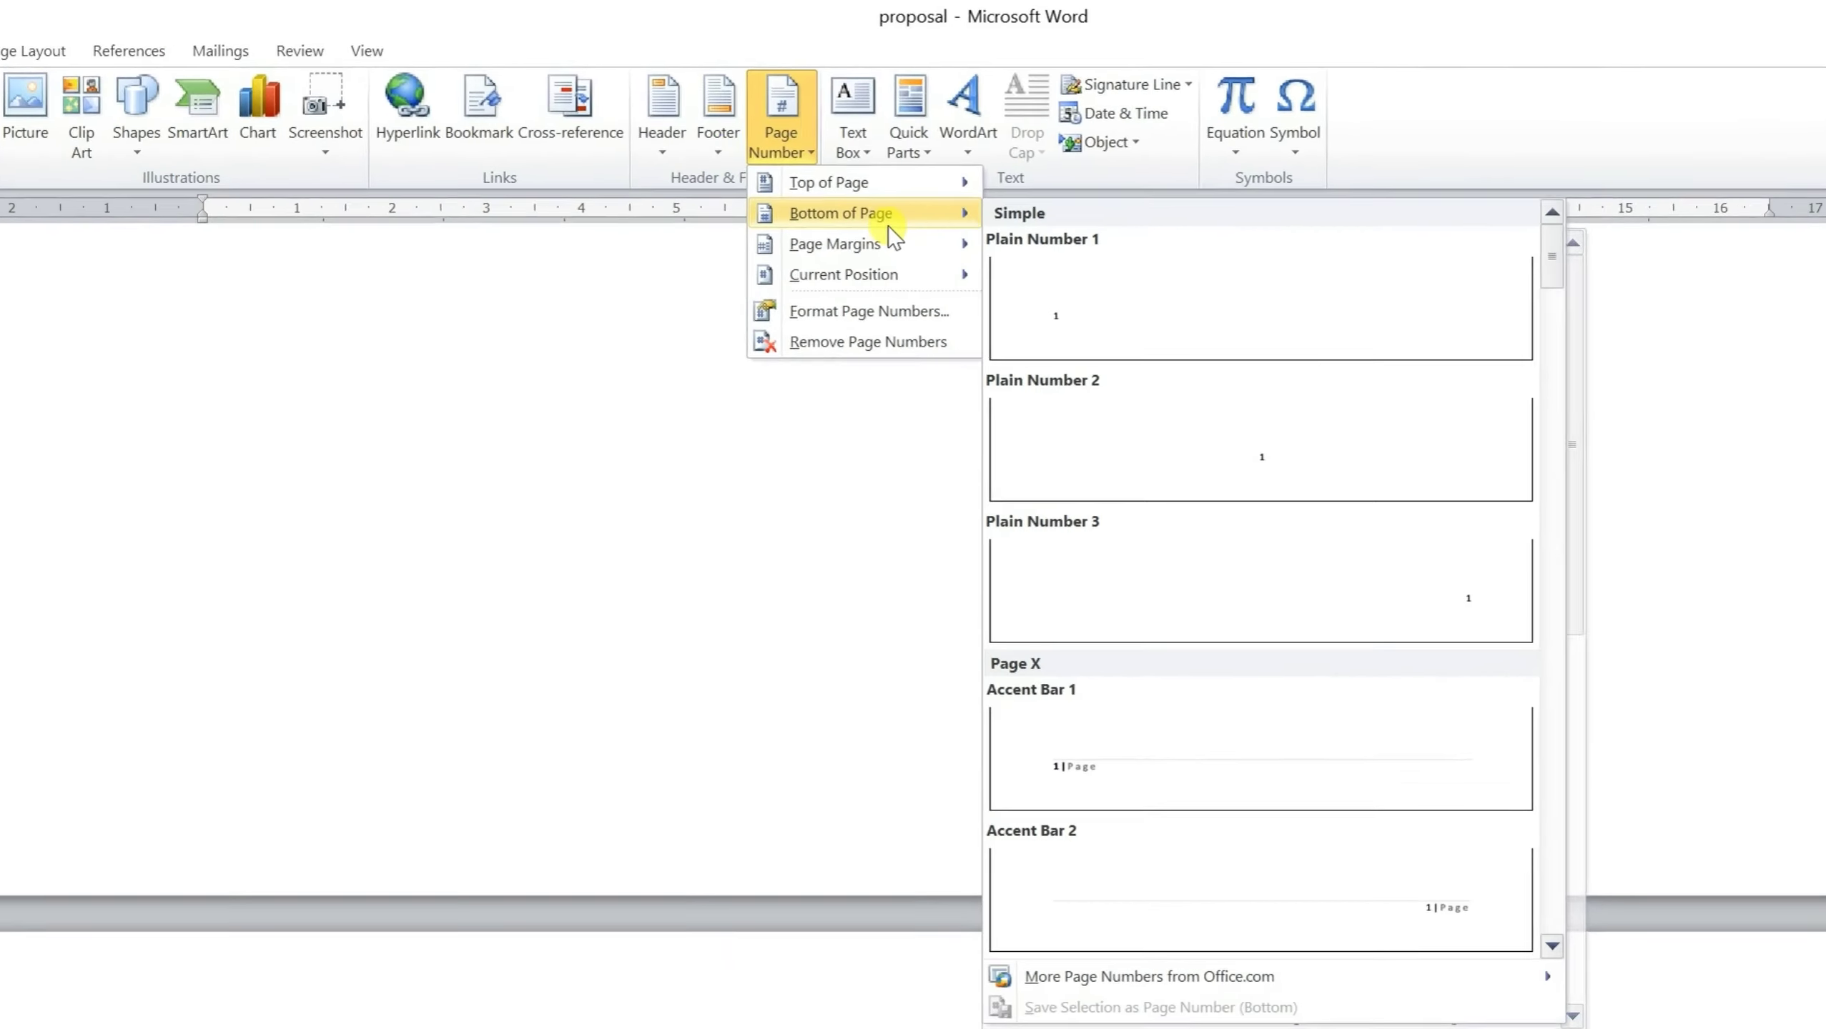
click(1459, 632)
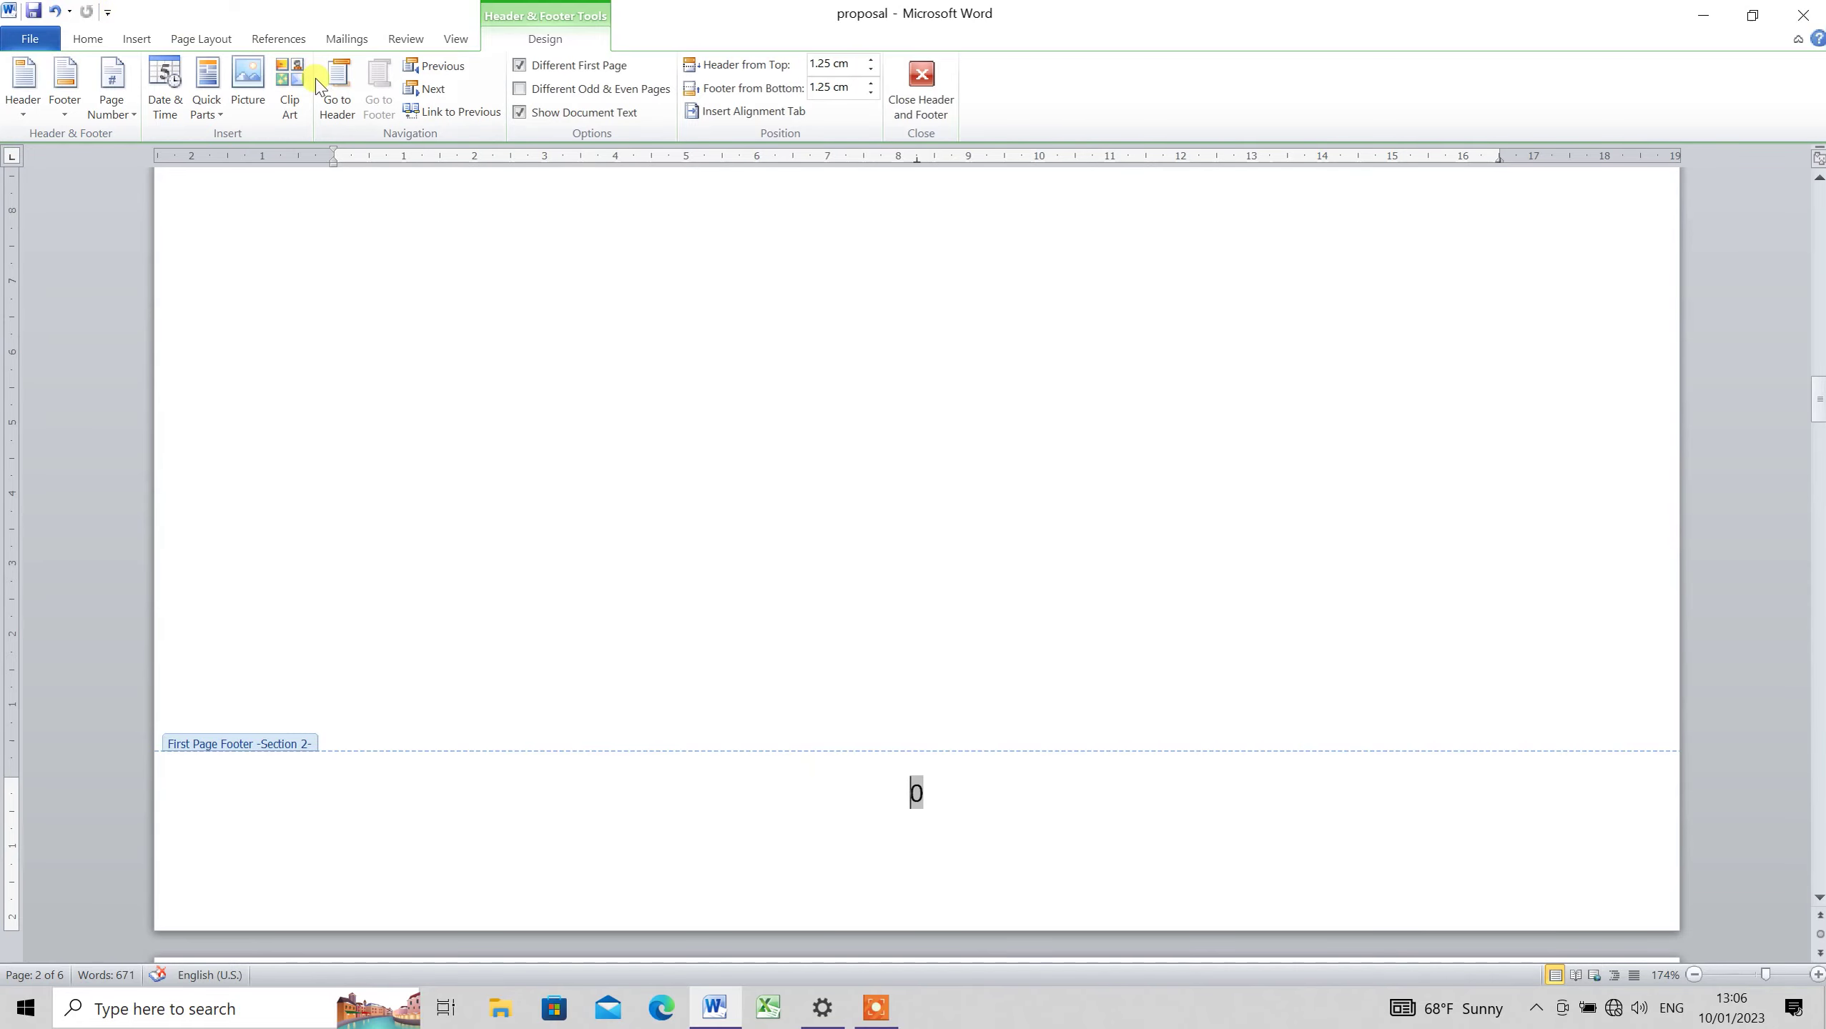
click(133, 116)
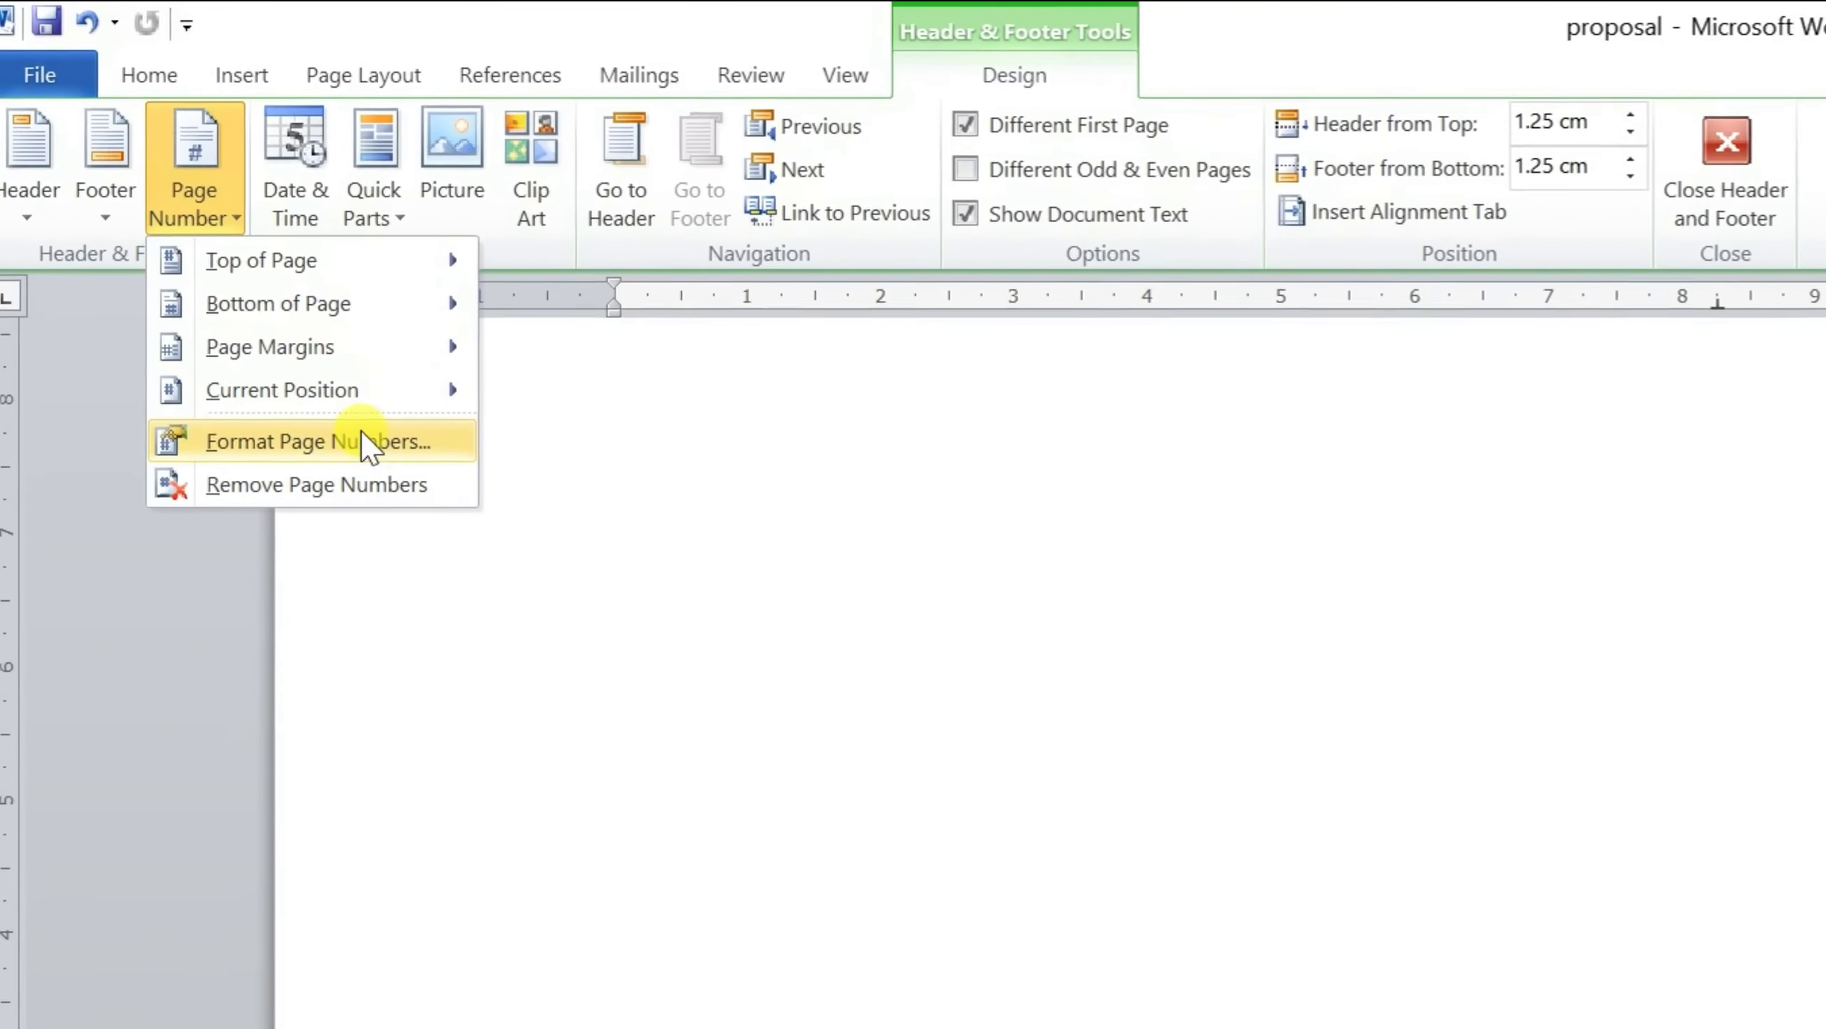
Format the page numbers as i, ii, iii starting at i, then close the footer
click(425, 517)
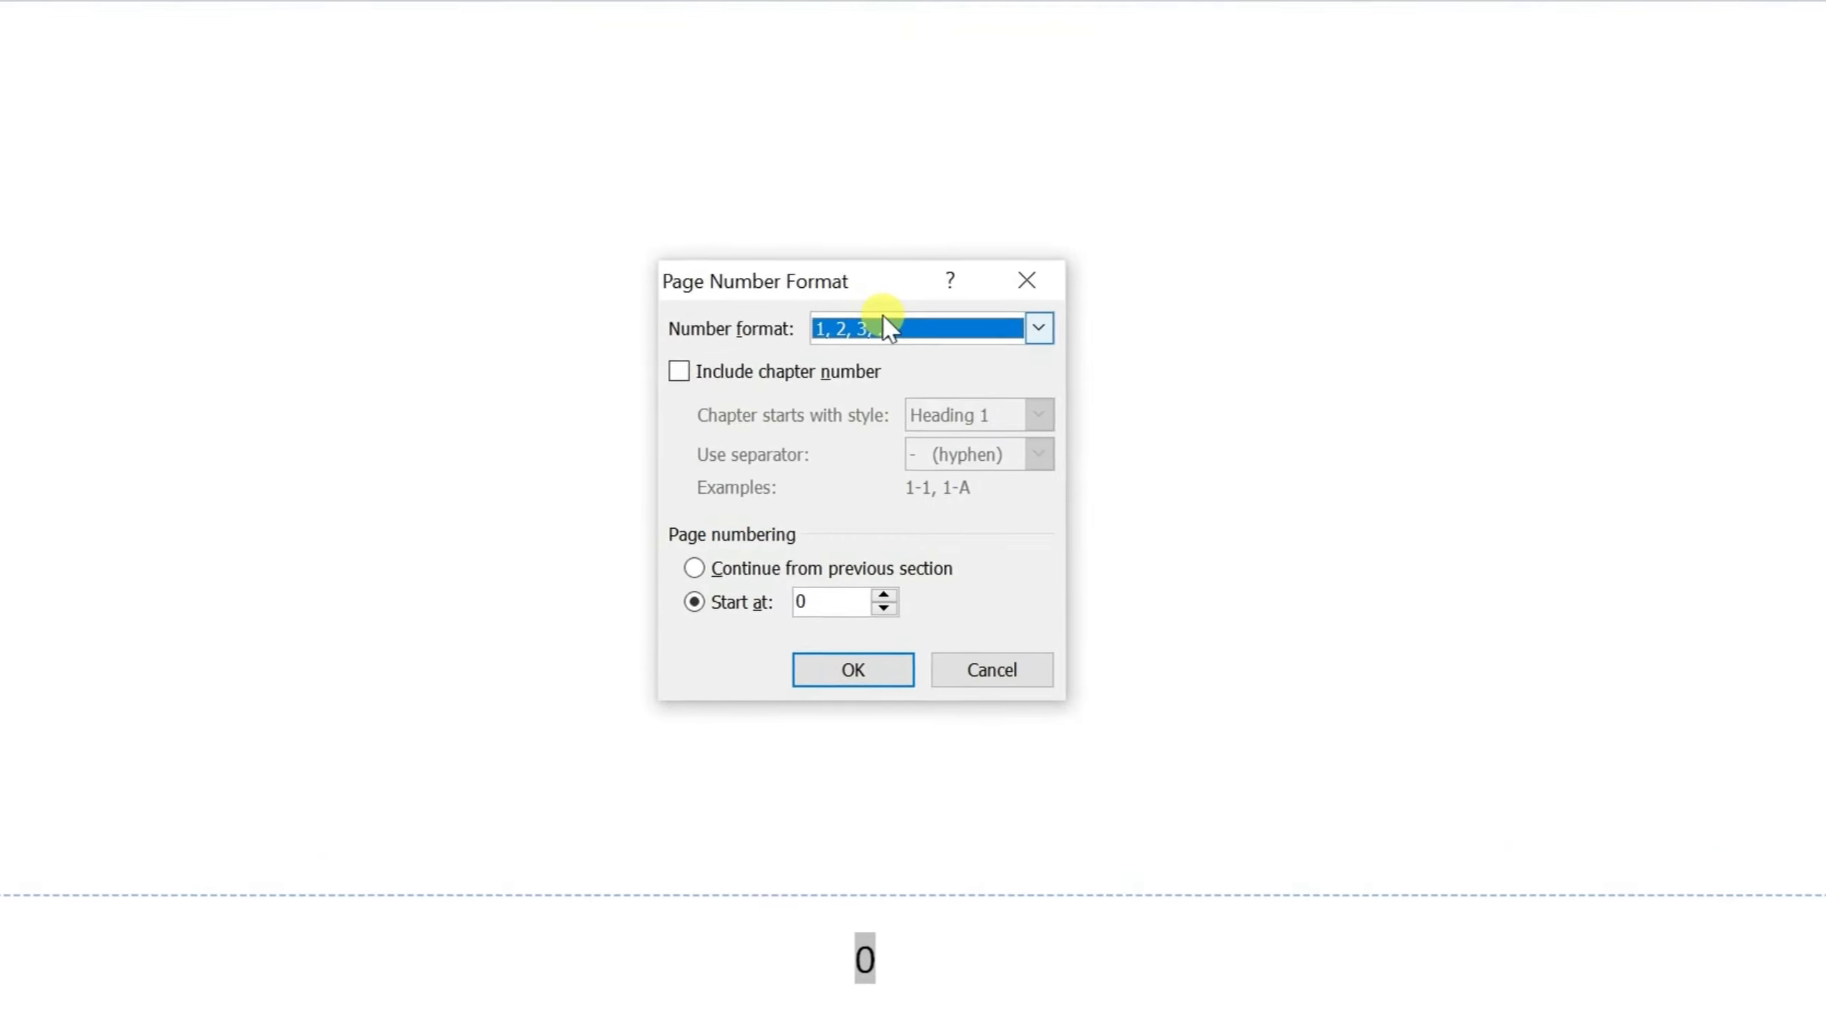
click(1038, 320)
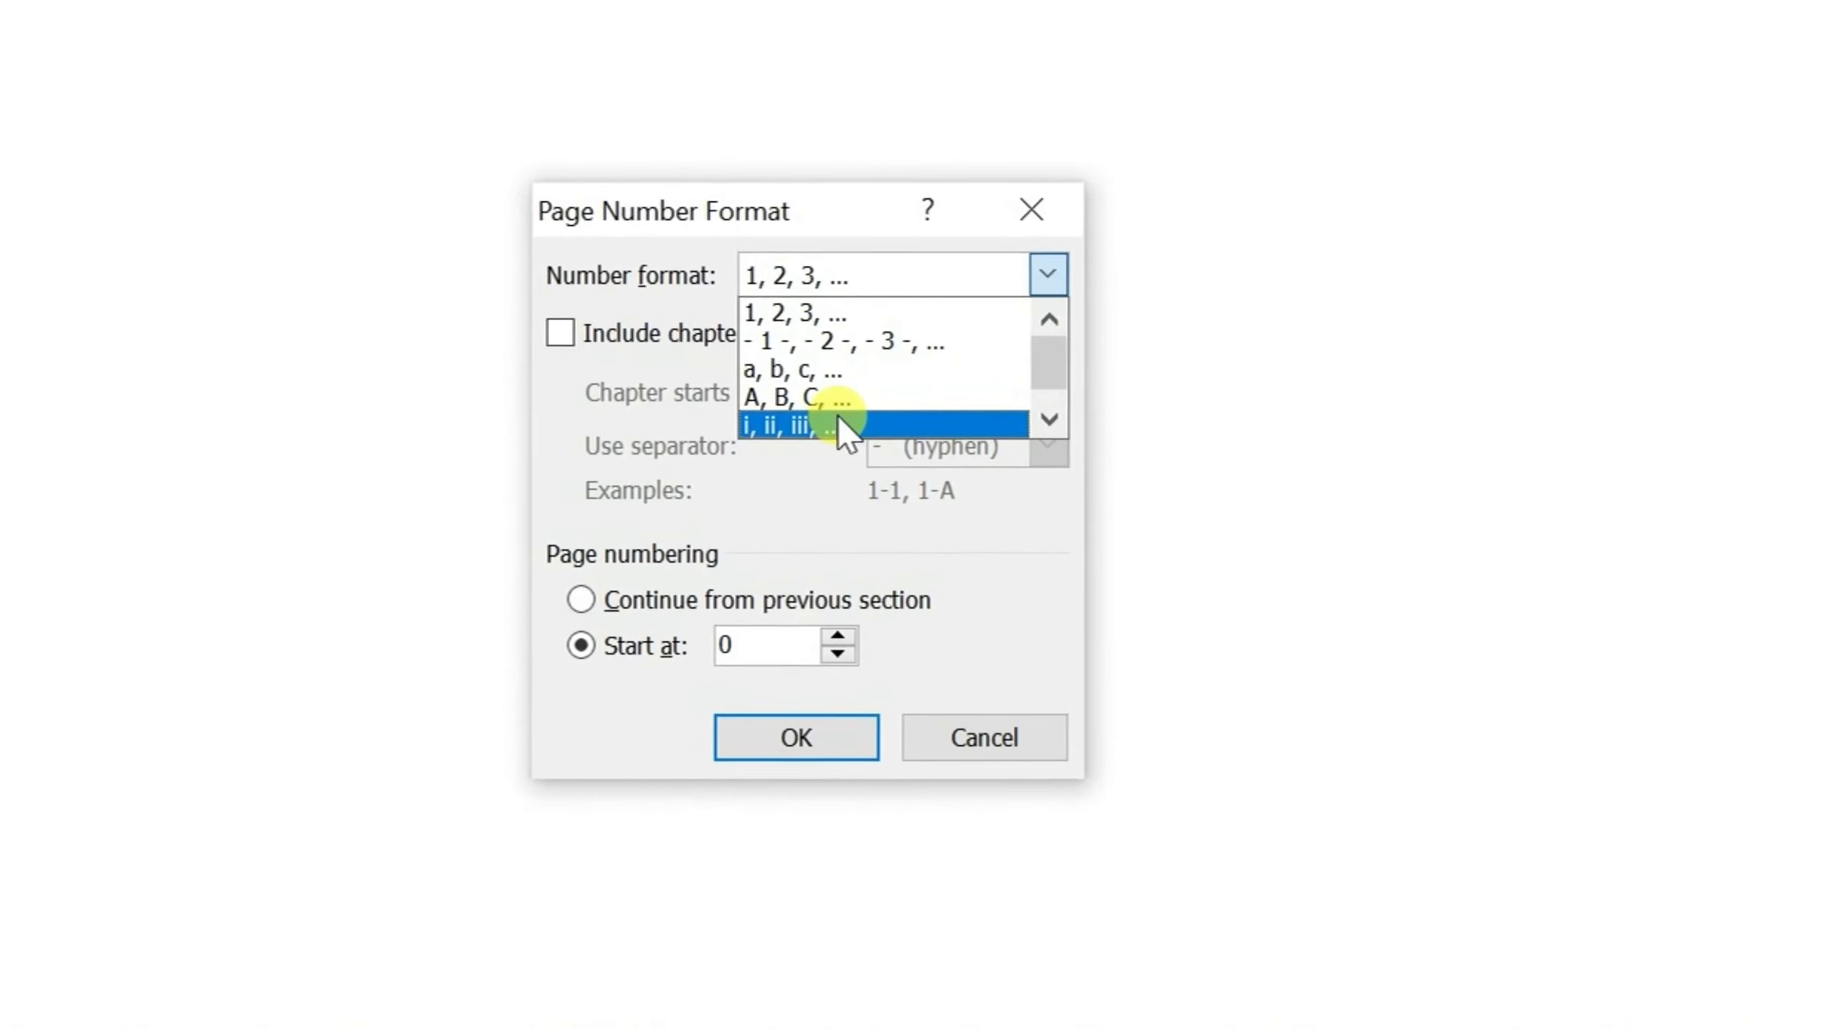
click(843, 429)
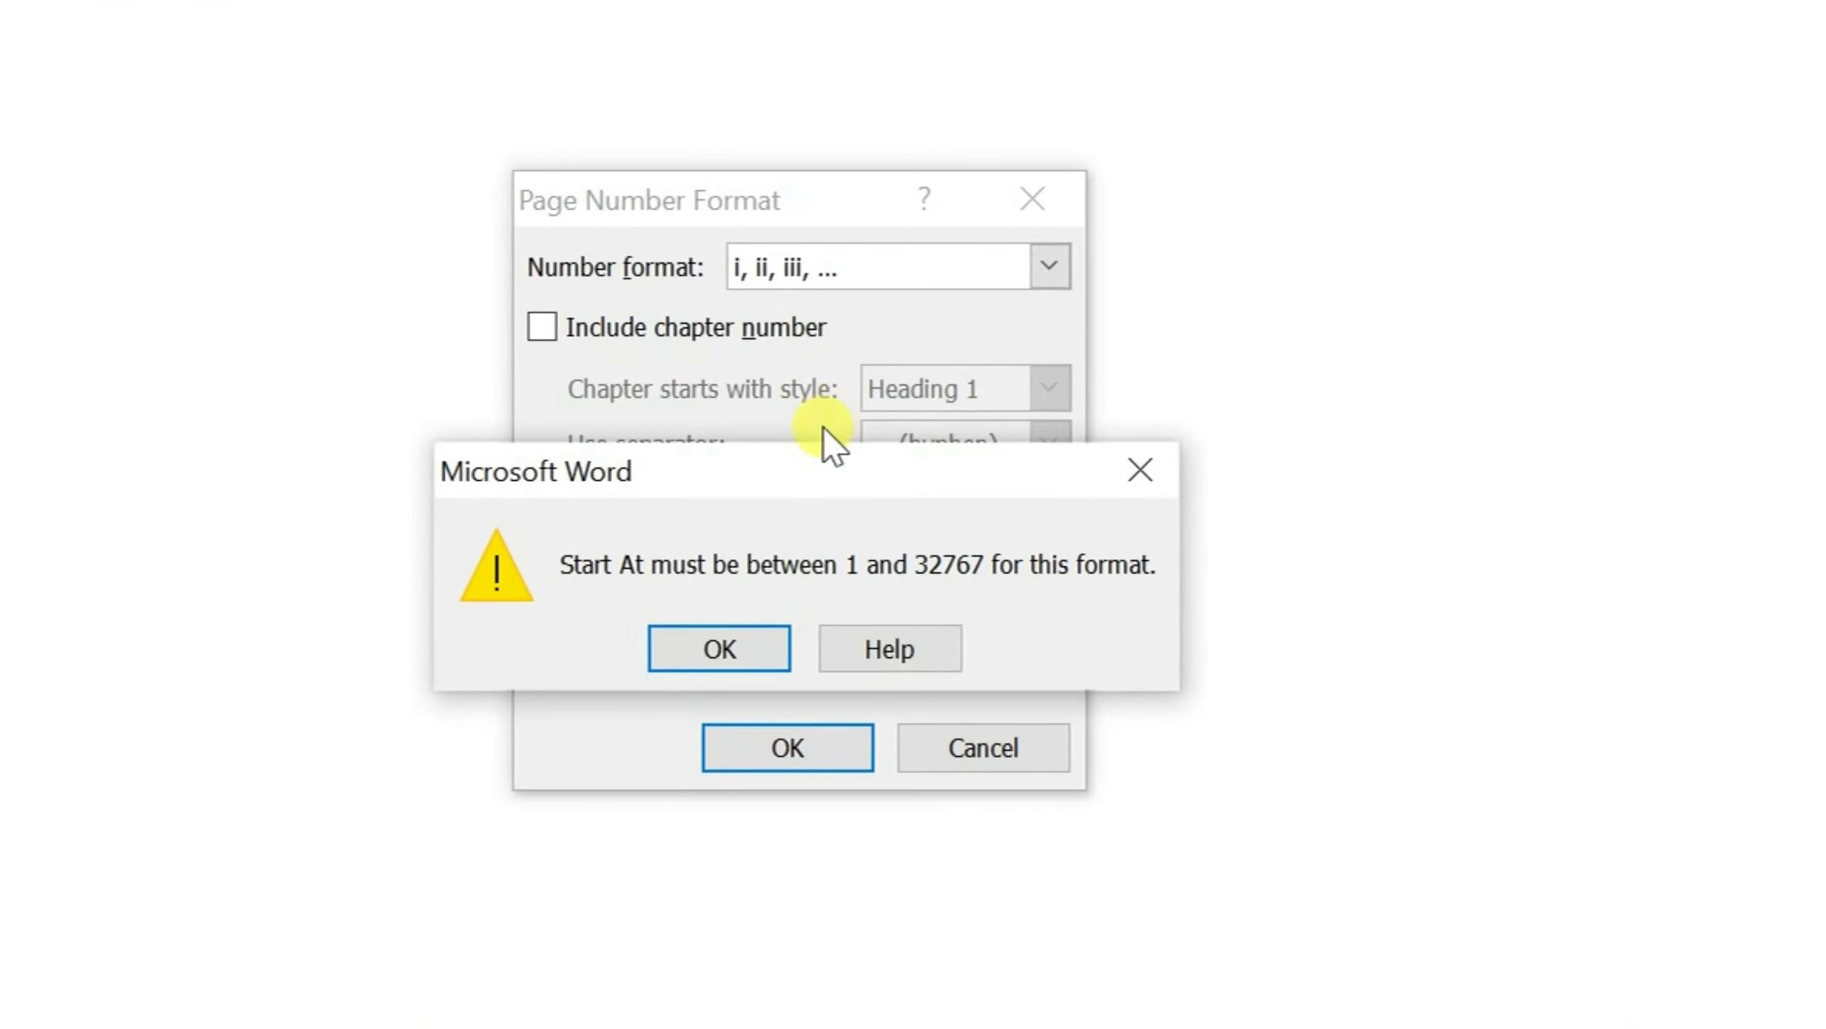
click(702, 667)
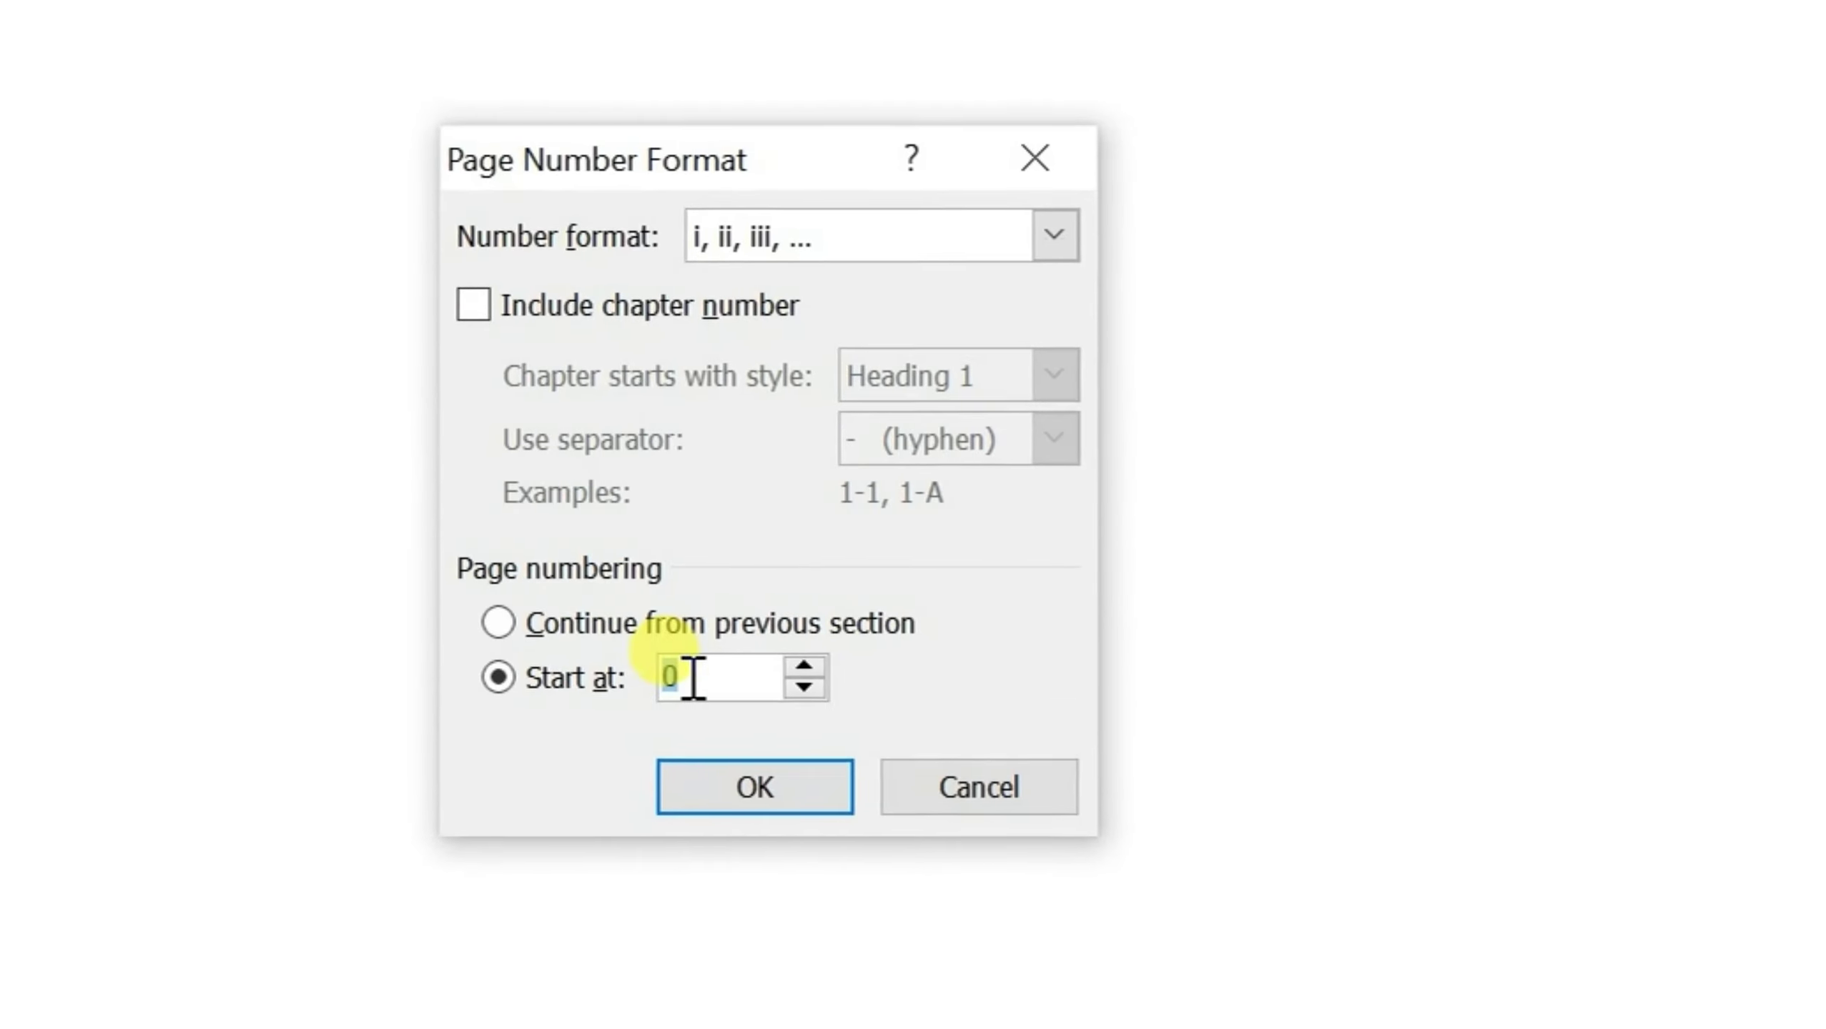
click(798, 671)
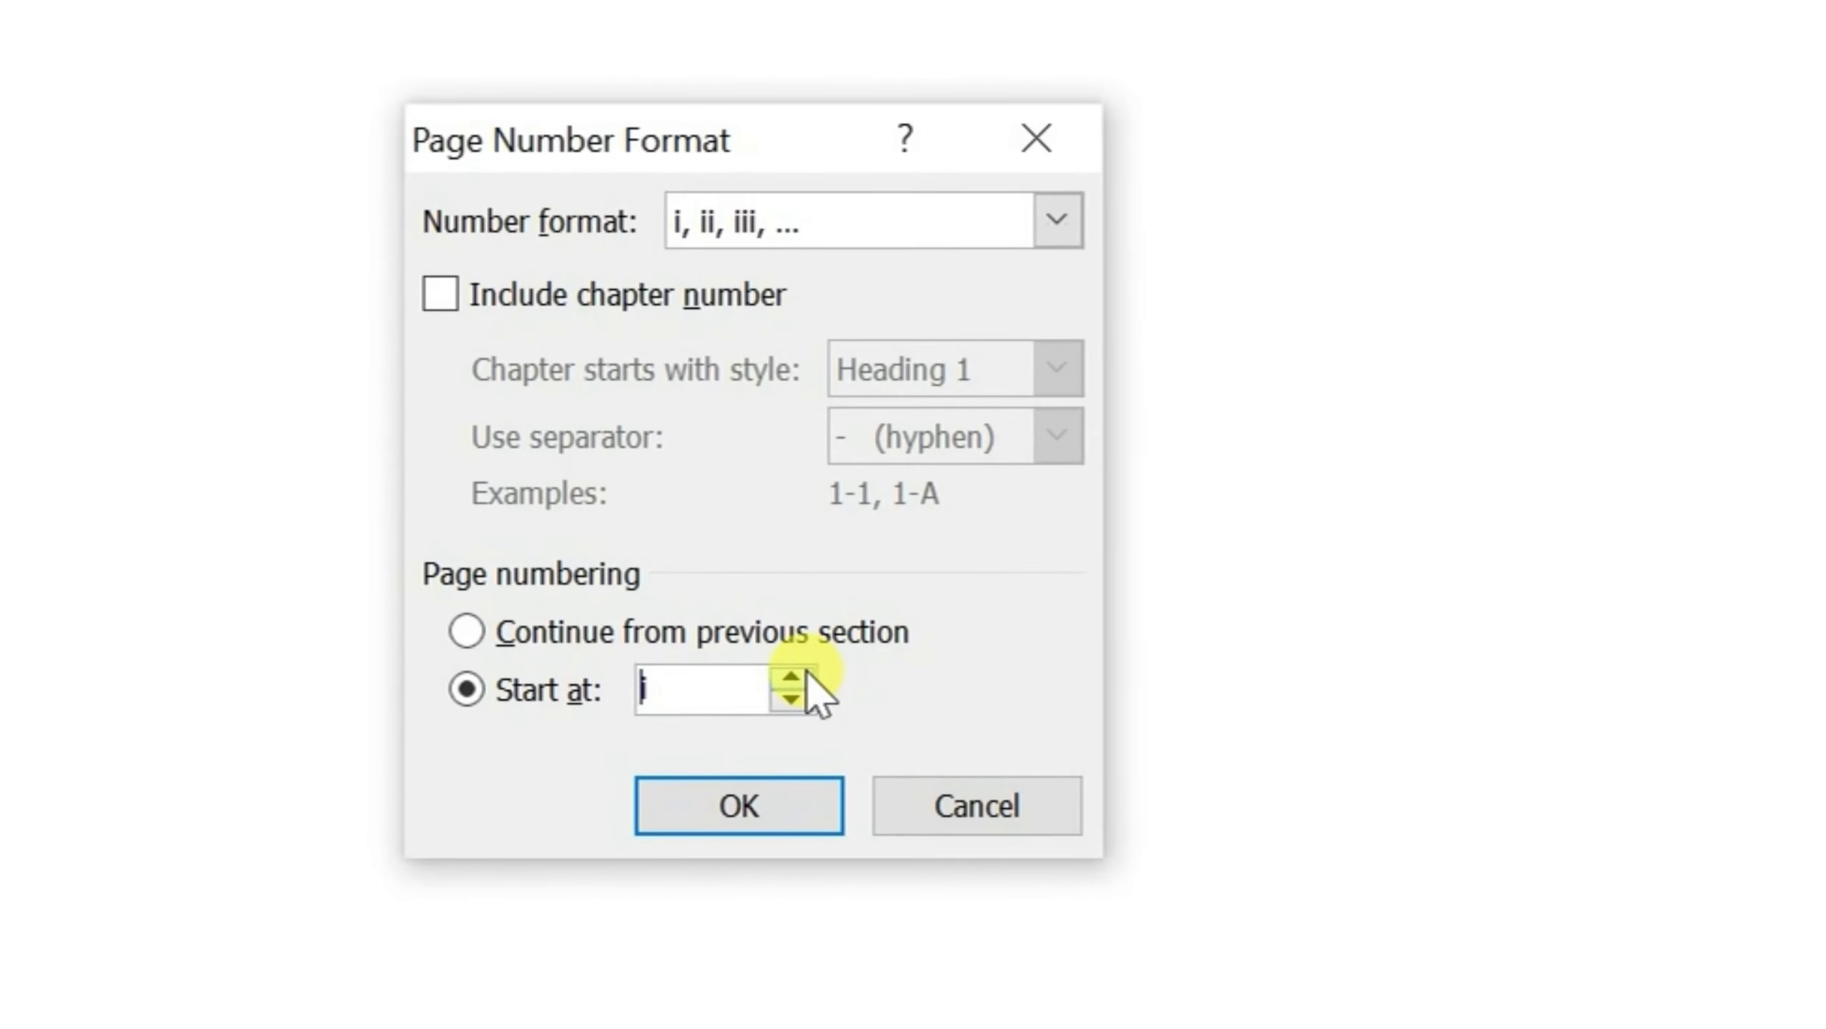
click(767, 804)
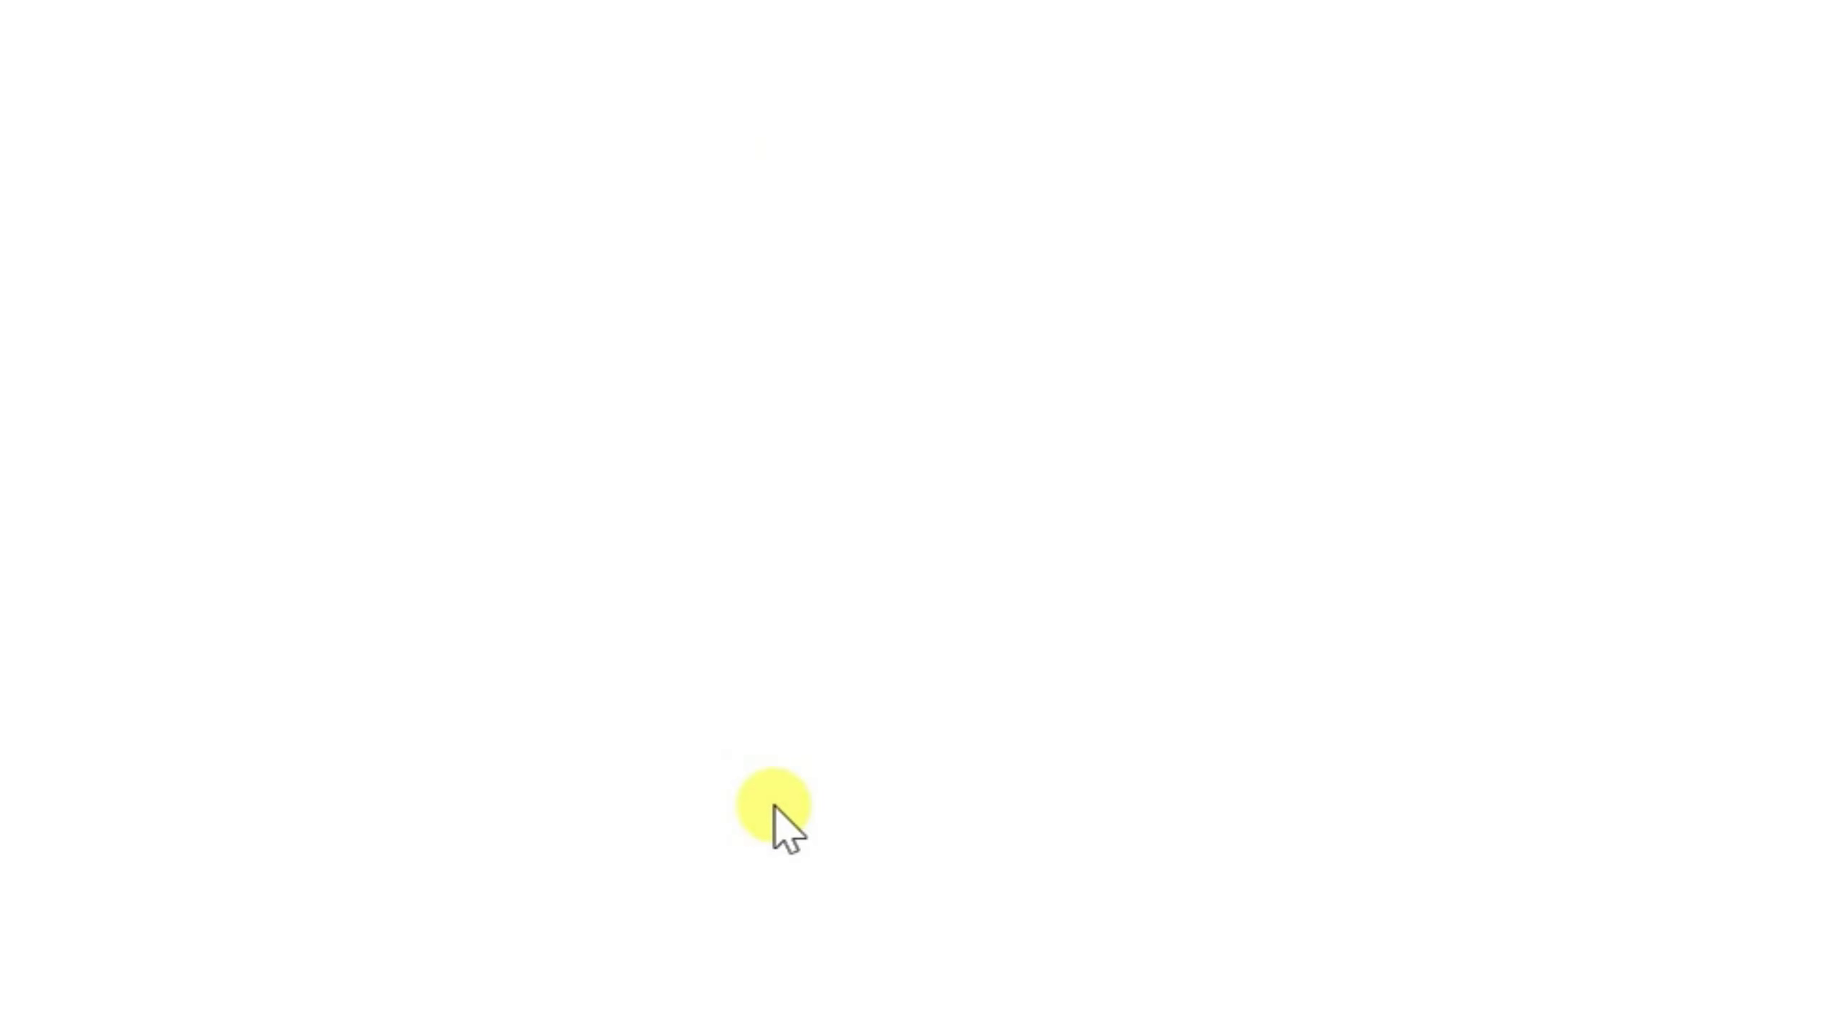
double_click(923, 603)
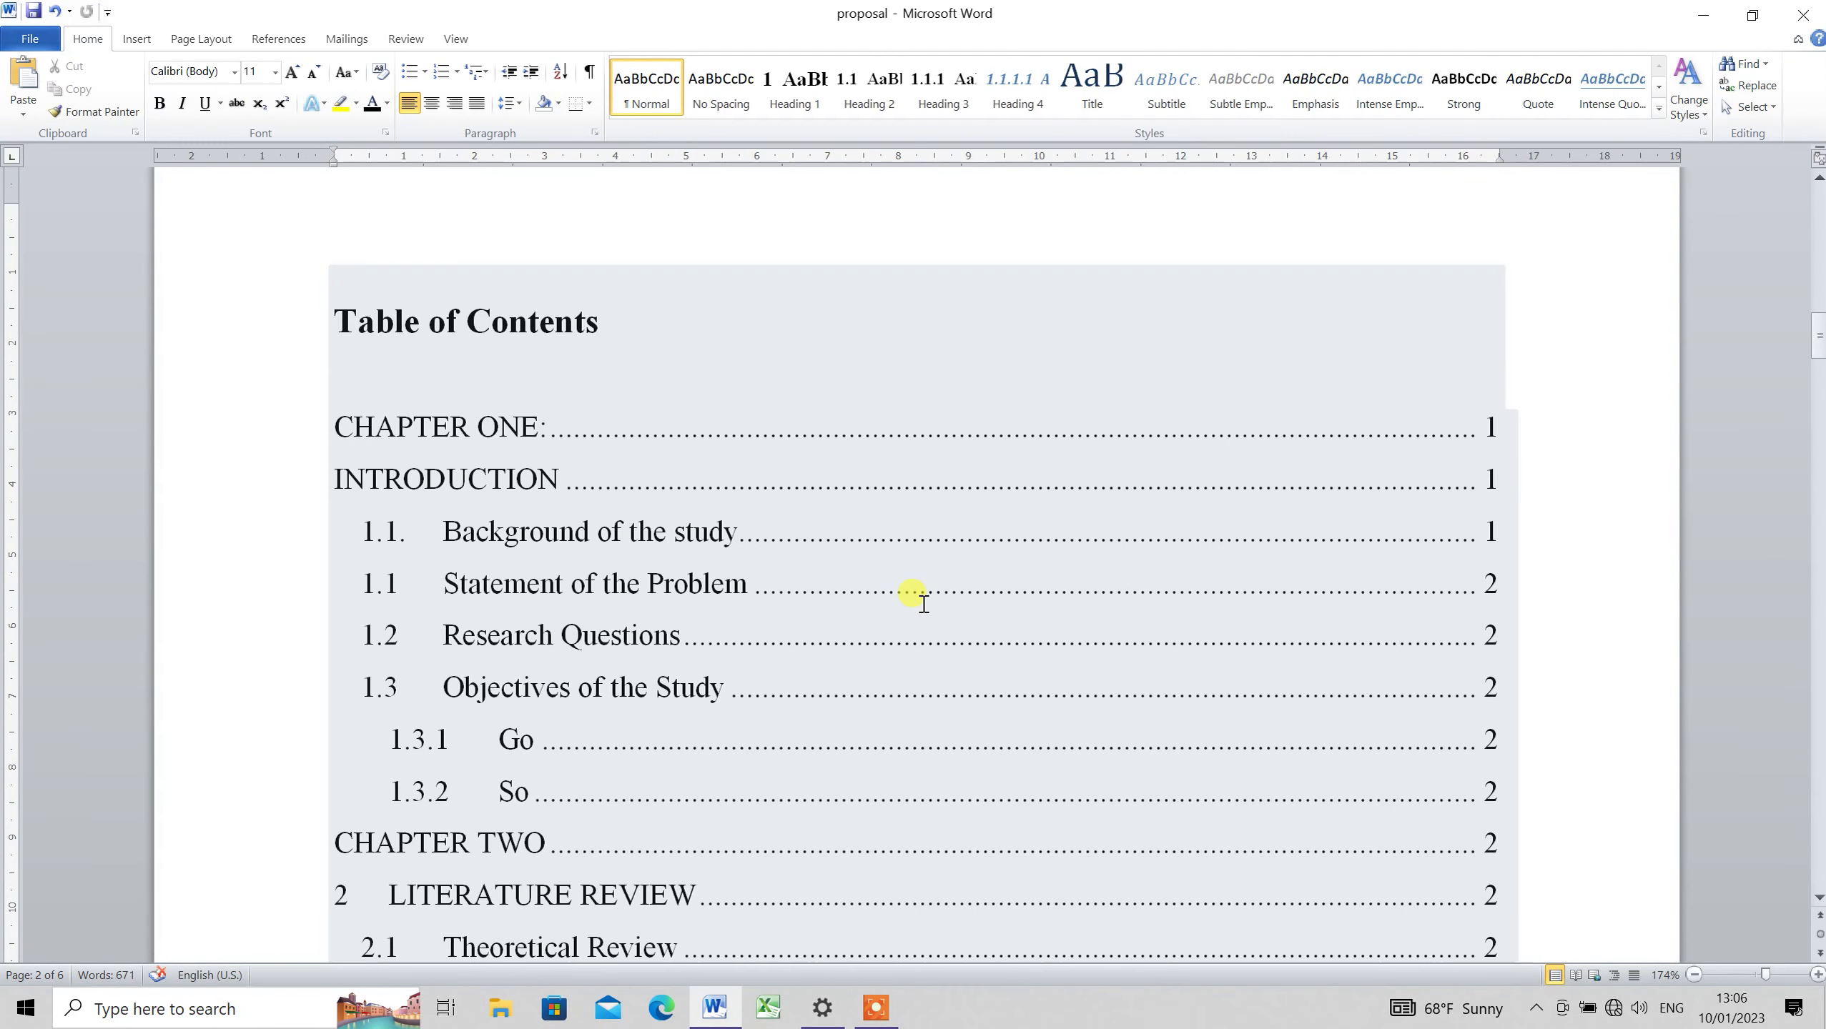
Delete the 0 page number from the cover page footer
scroll(923, 602, up, 10)
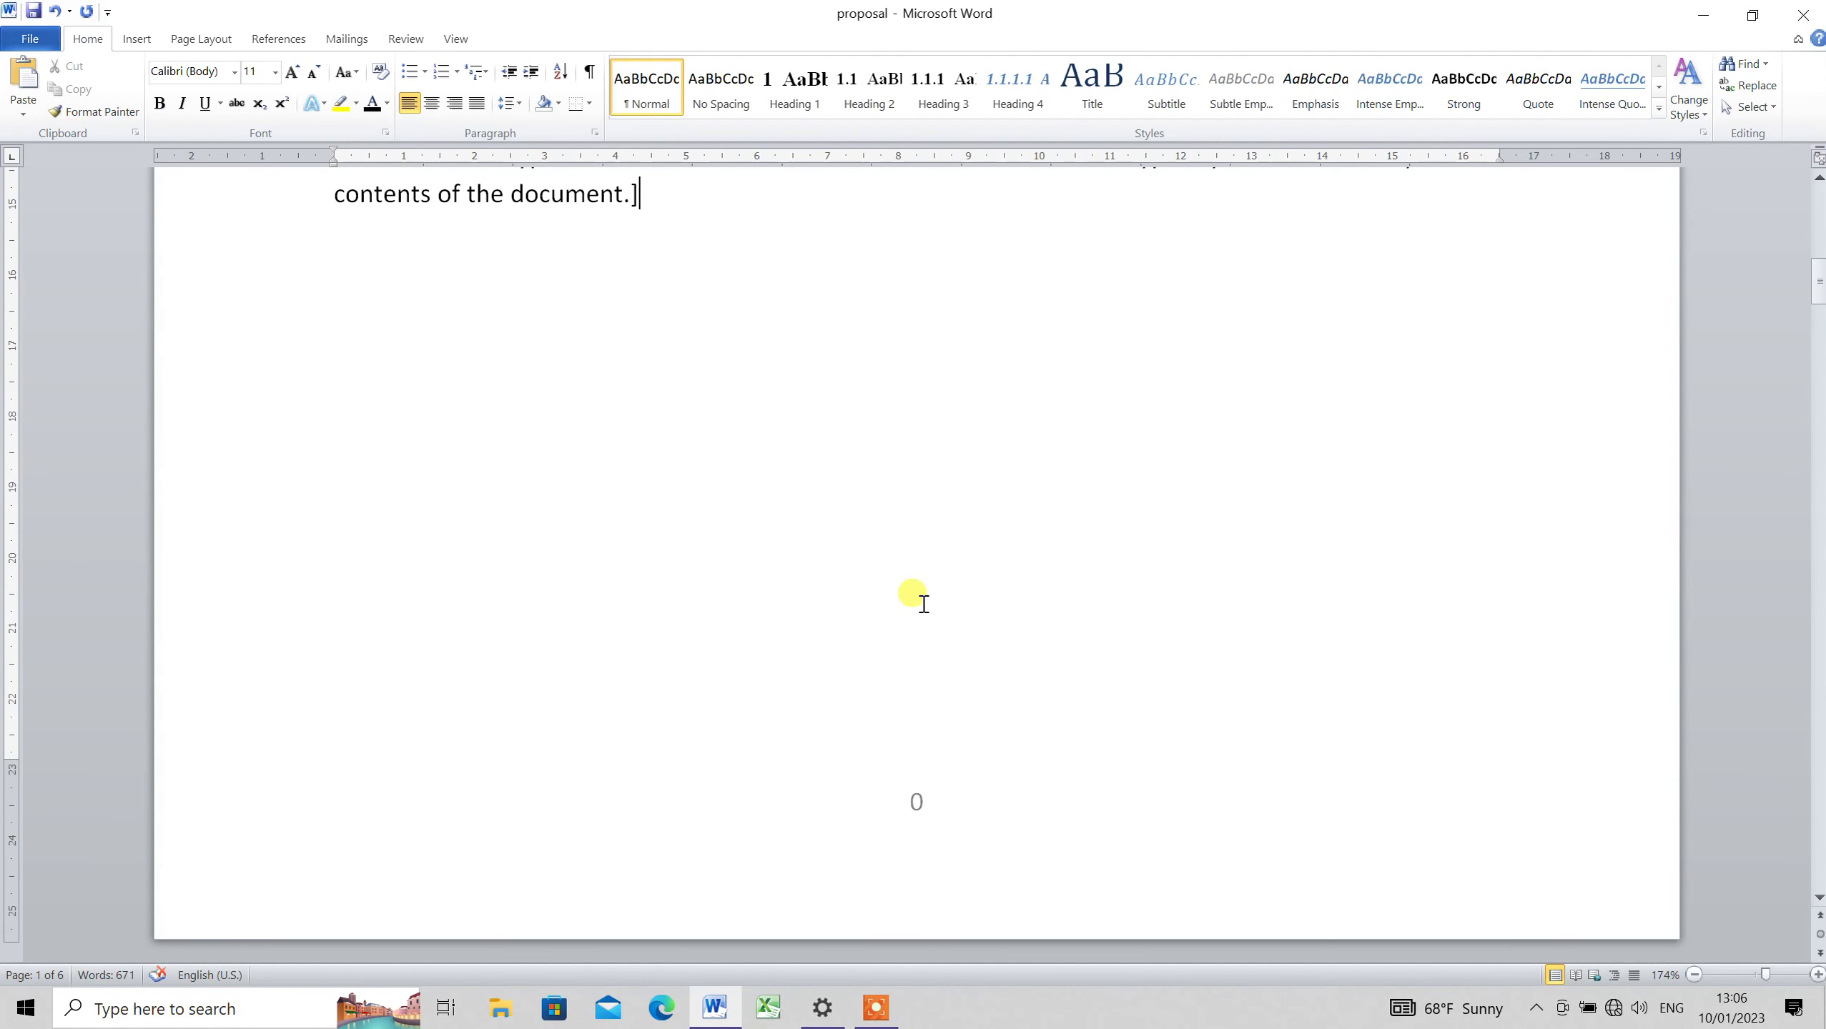
scroll(923, 602, down, 5)
scroll(923, 603, down, 1)
scroll(922, 603, down, 6)
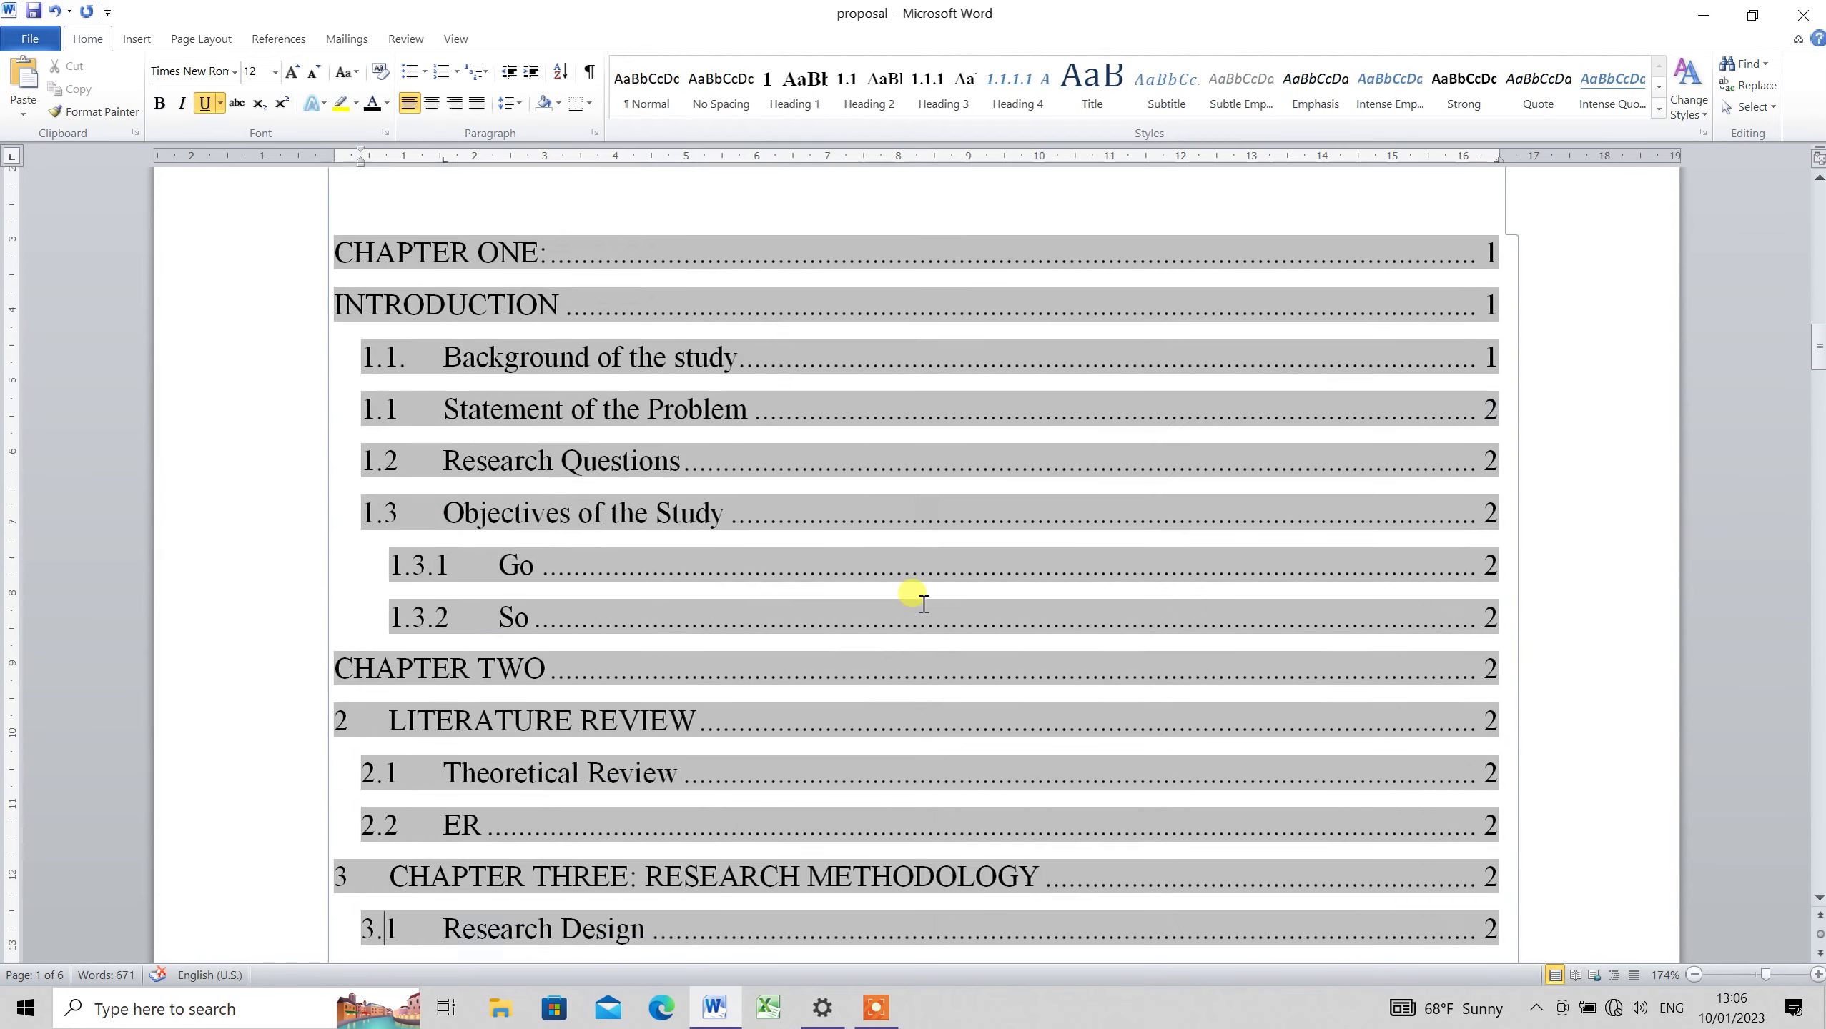
ctrl+click(923, 603)
scroll(925, 609, up, 5)
scroll(926, 609, up, 5)
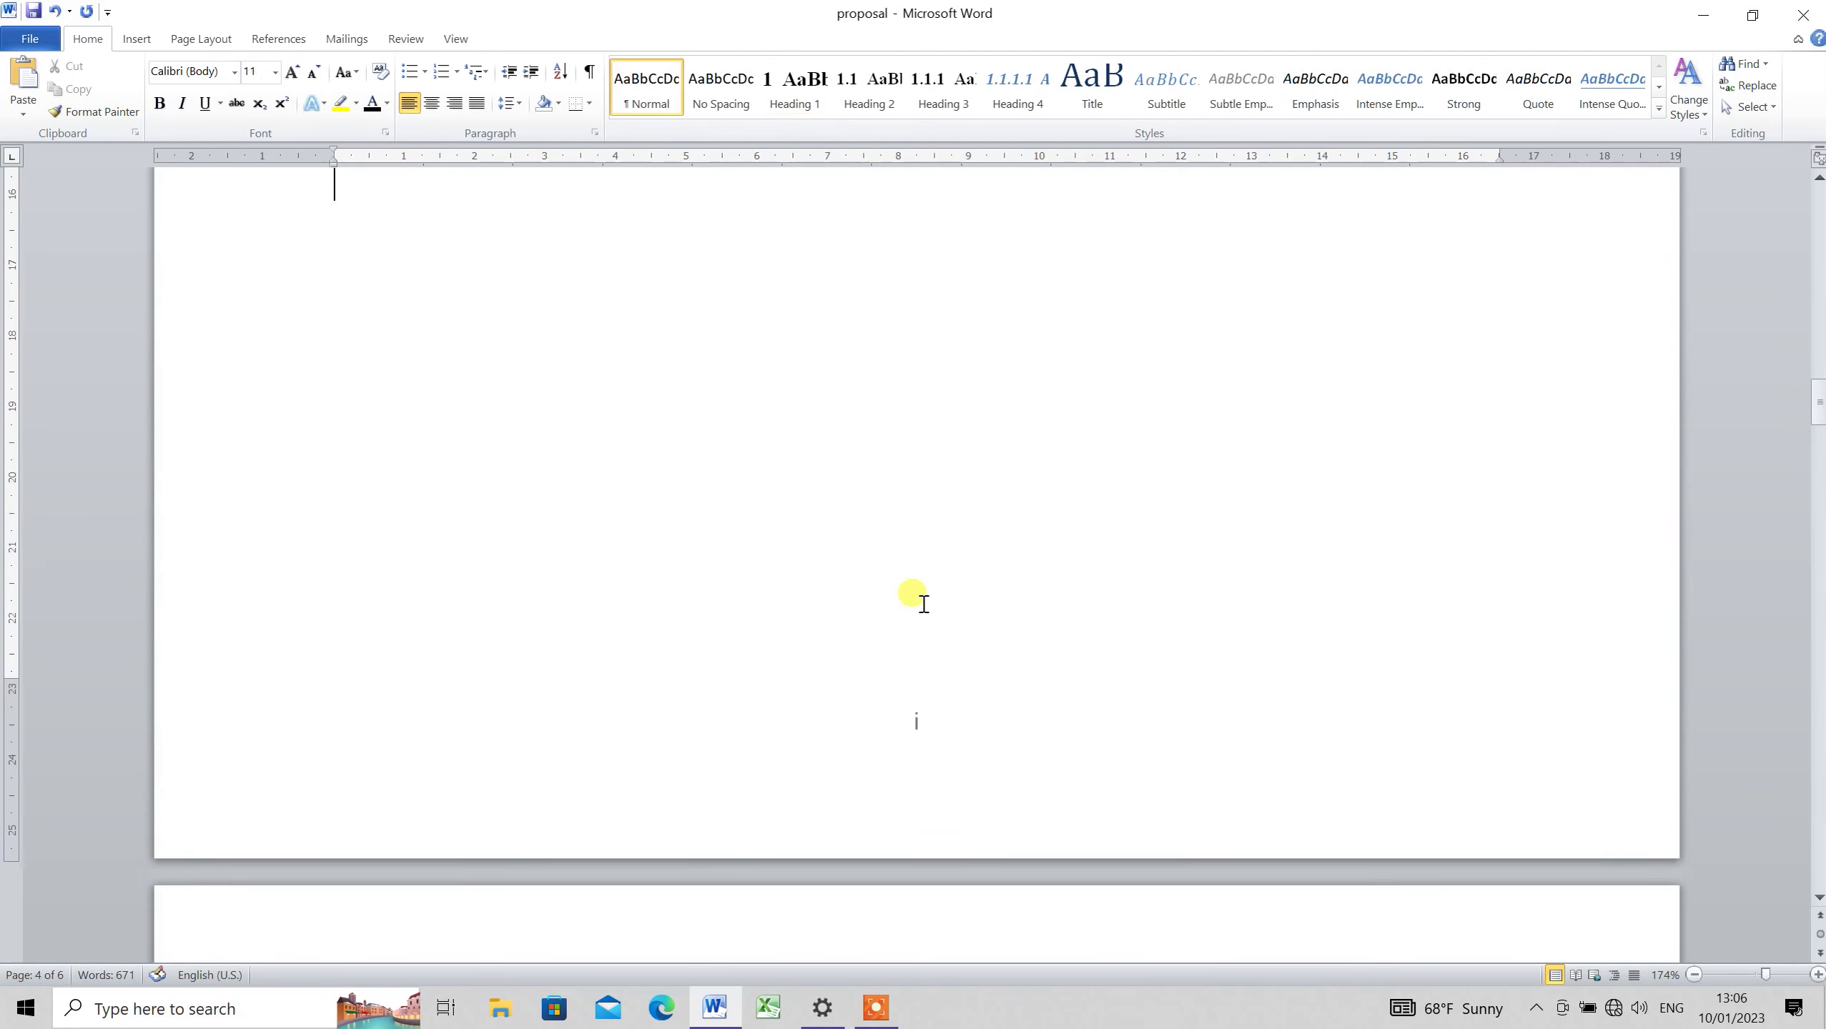
scroll(923, 603, up, 3)
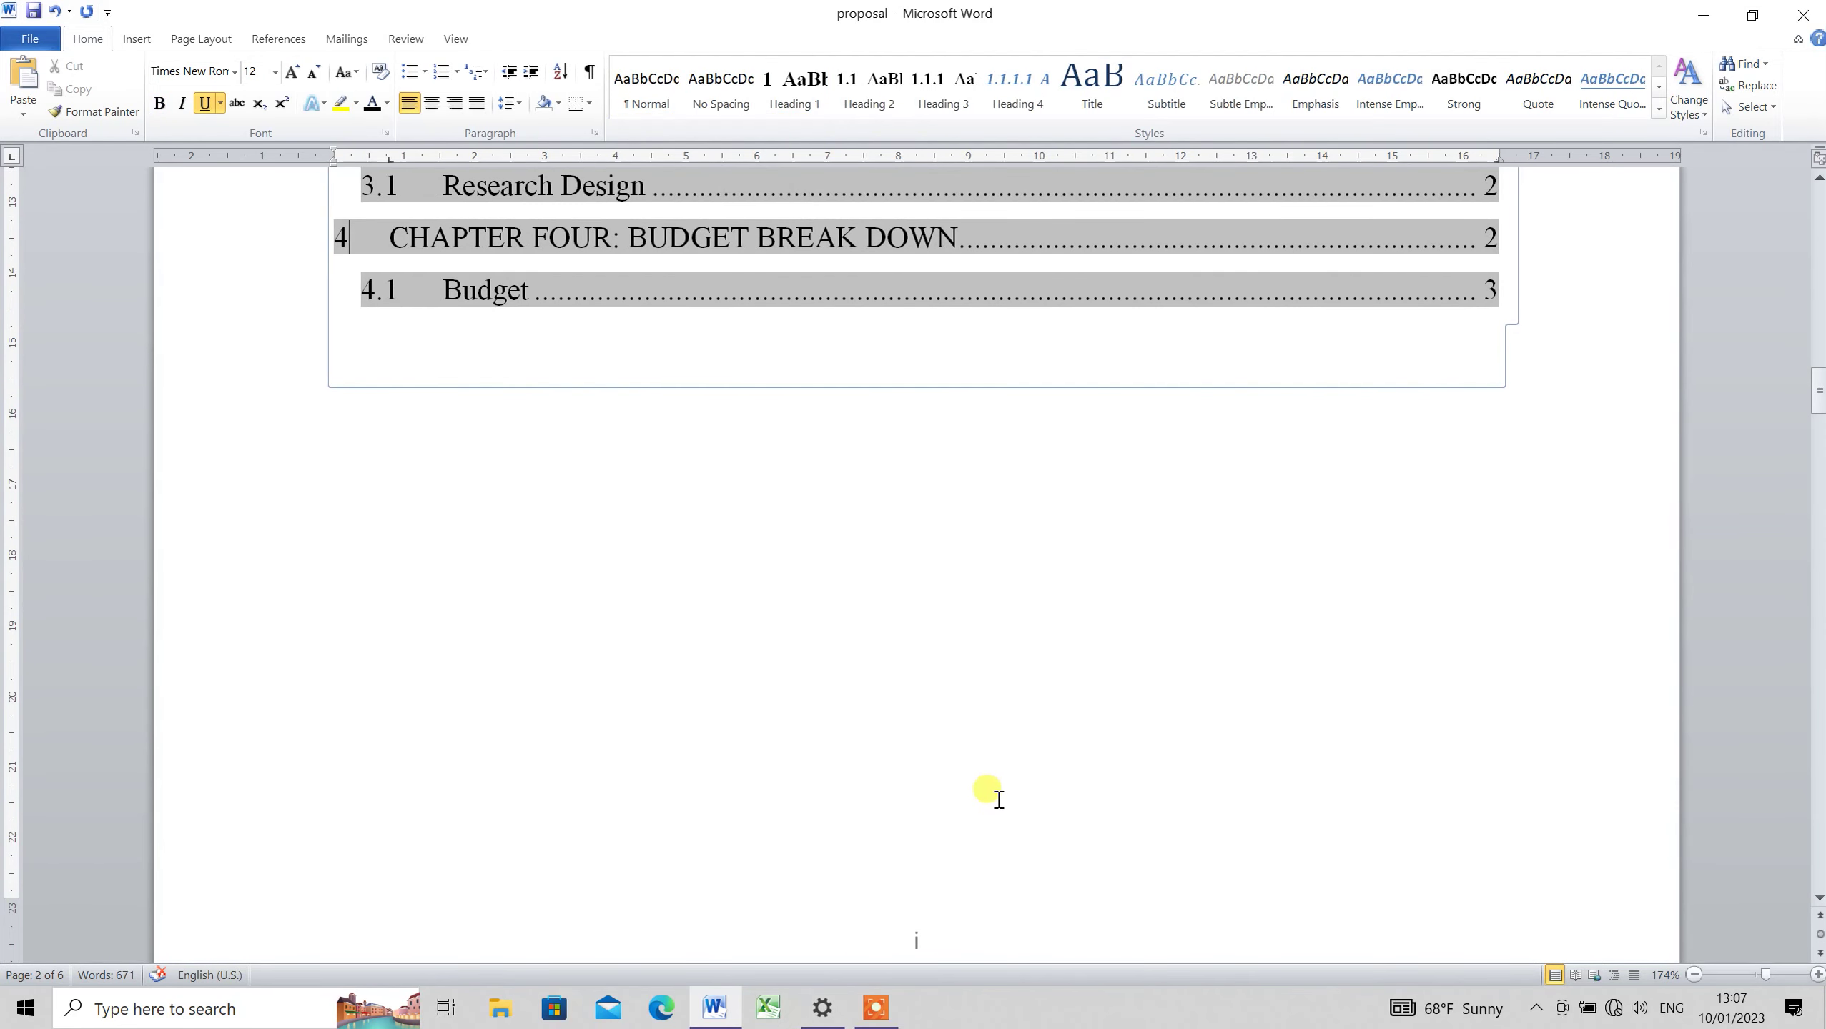
key(Page_Up)
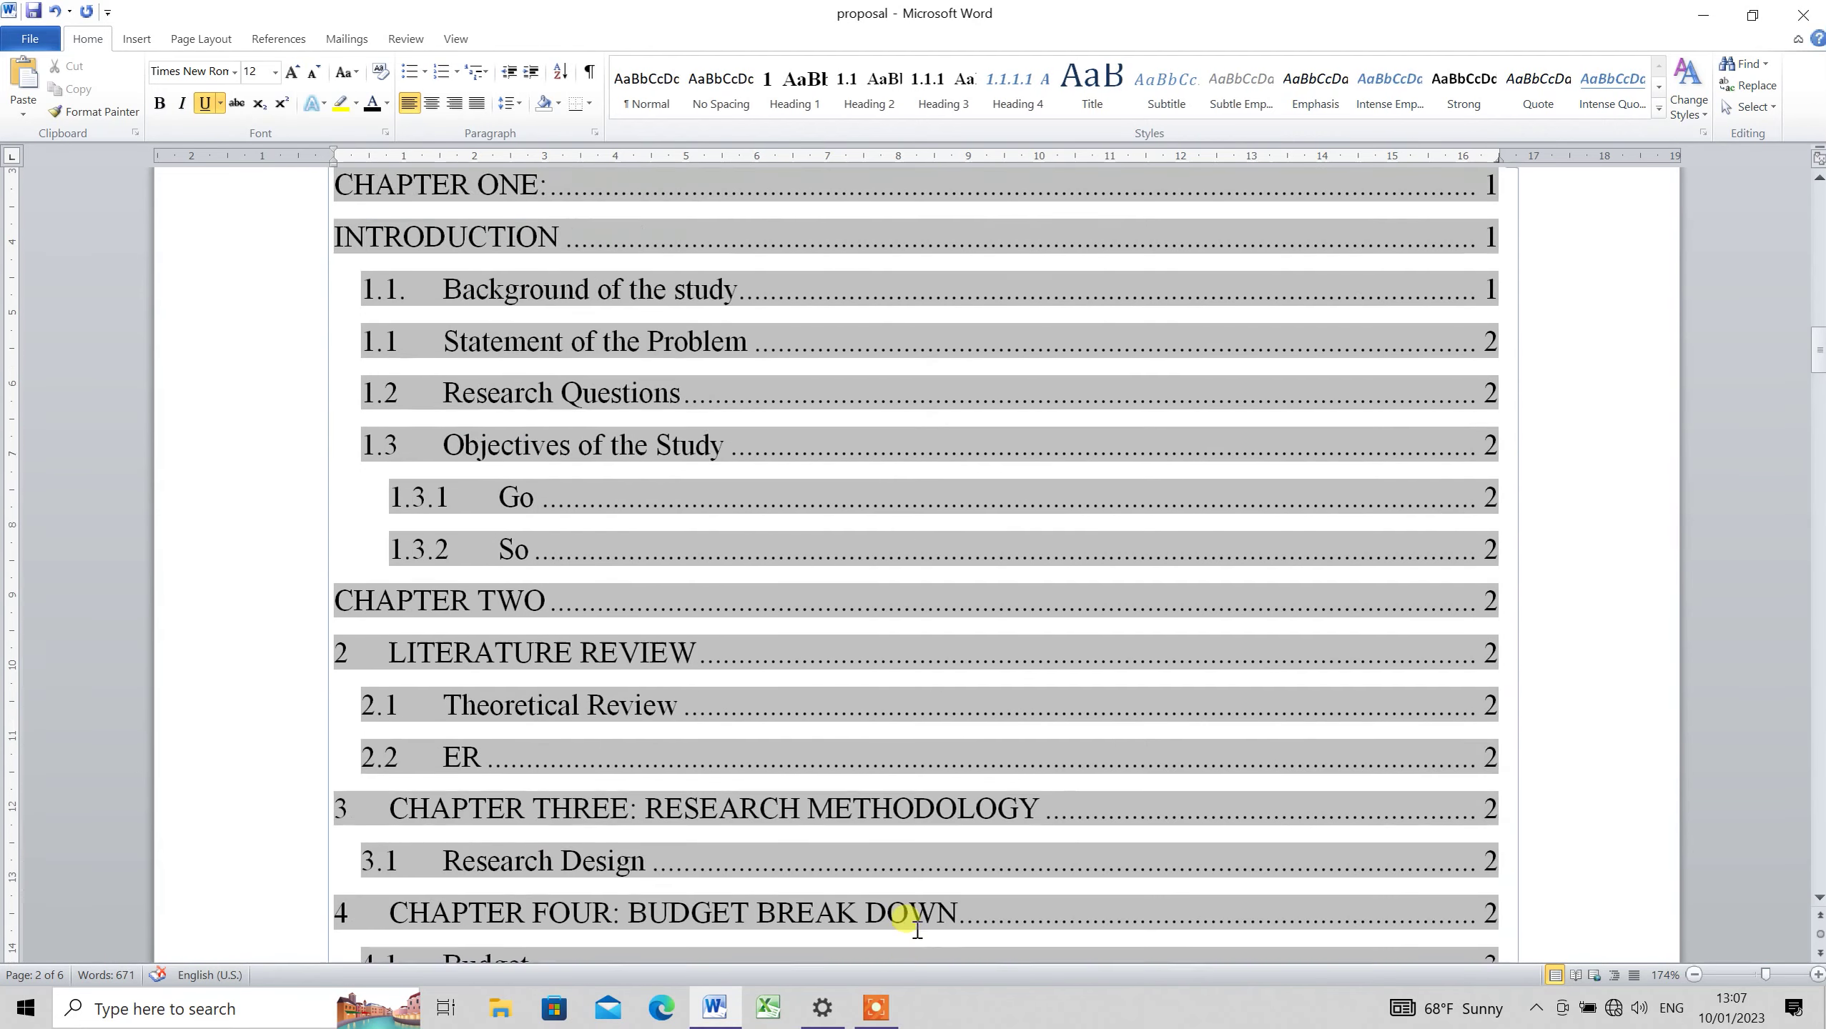
key(Page_Up)
key(Down)
key(Down)
key(Down)
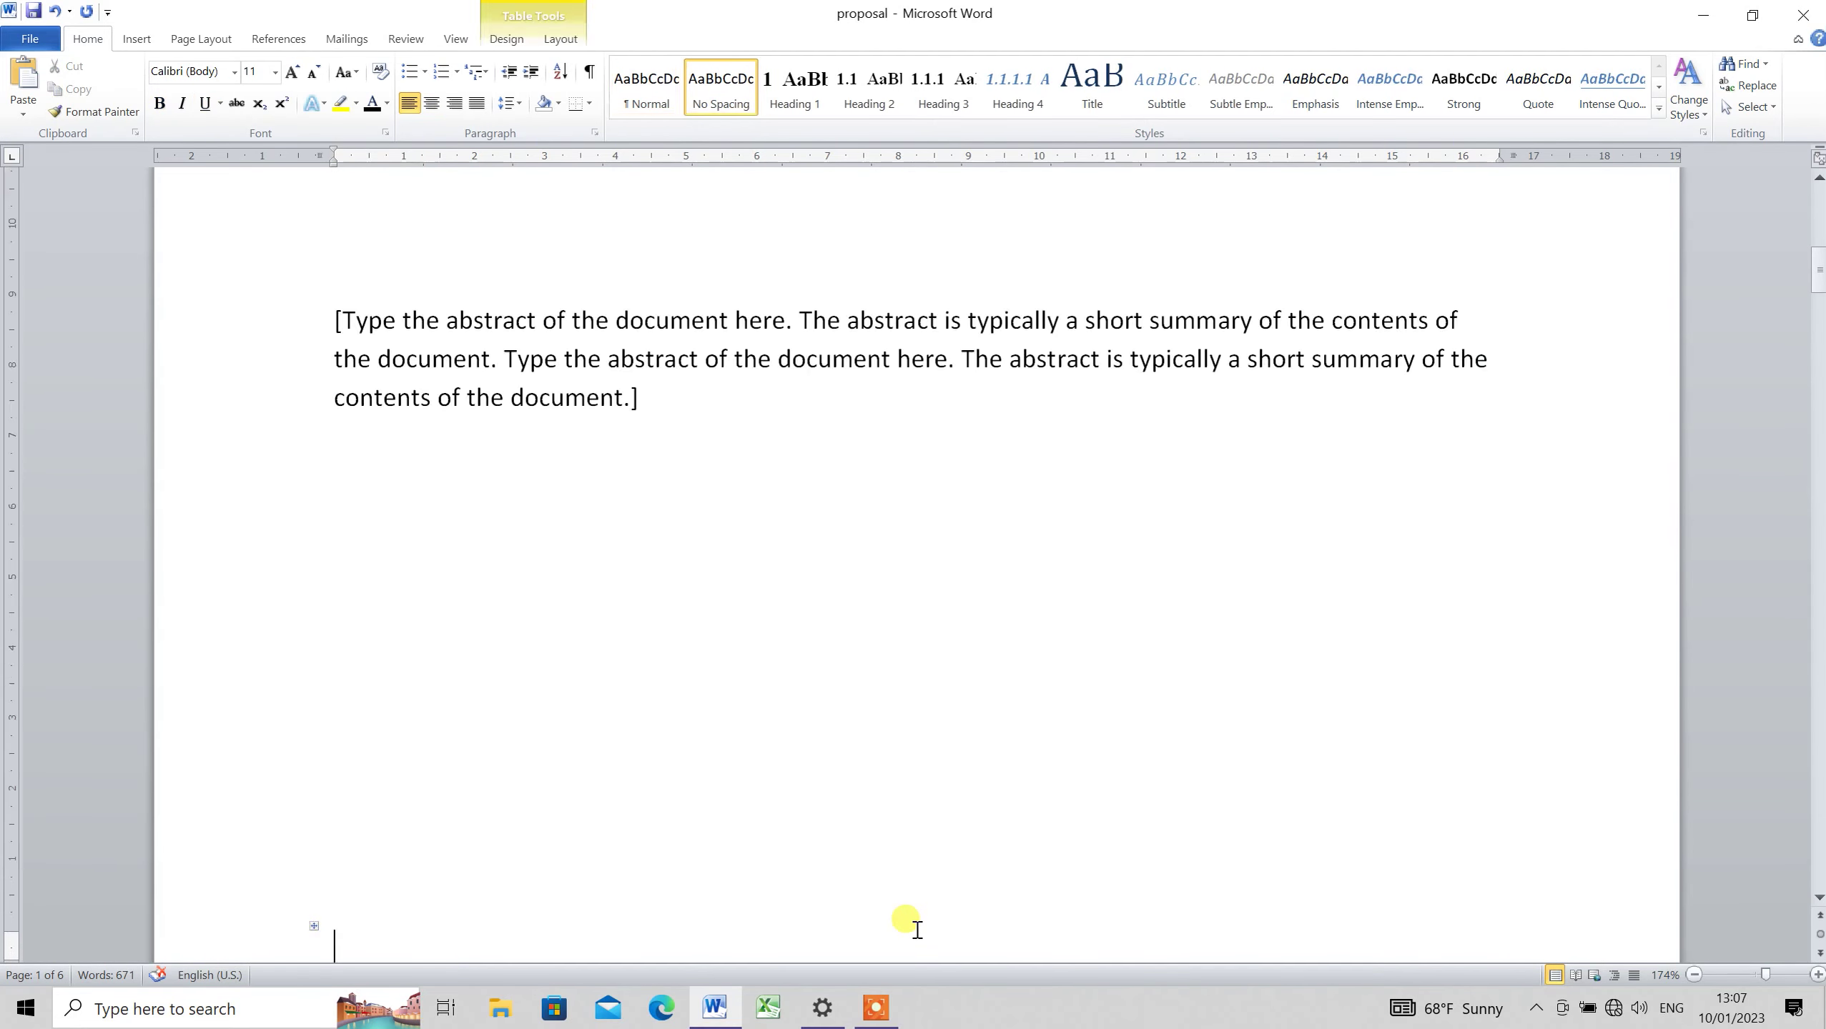
key(Down)
key(Down)
key(Down)
double_click(958, 551)
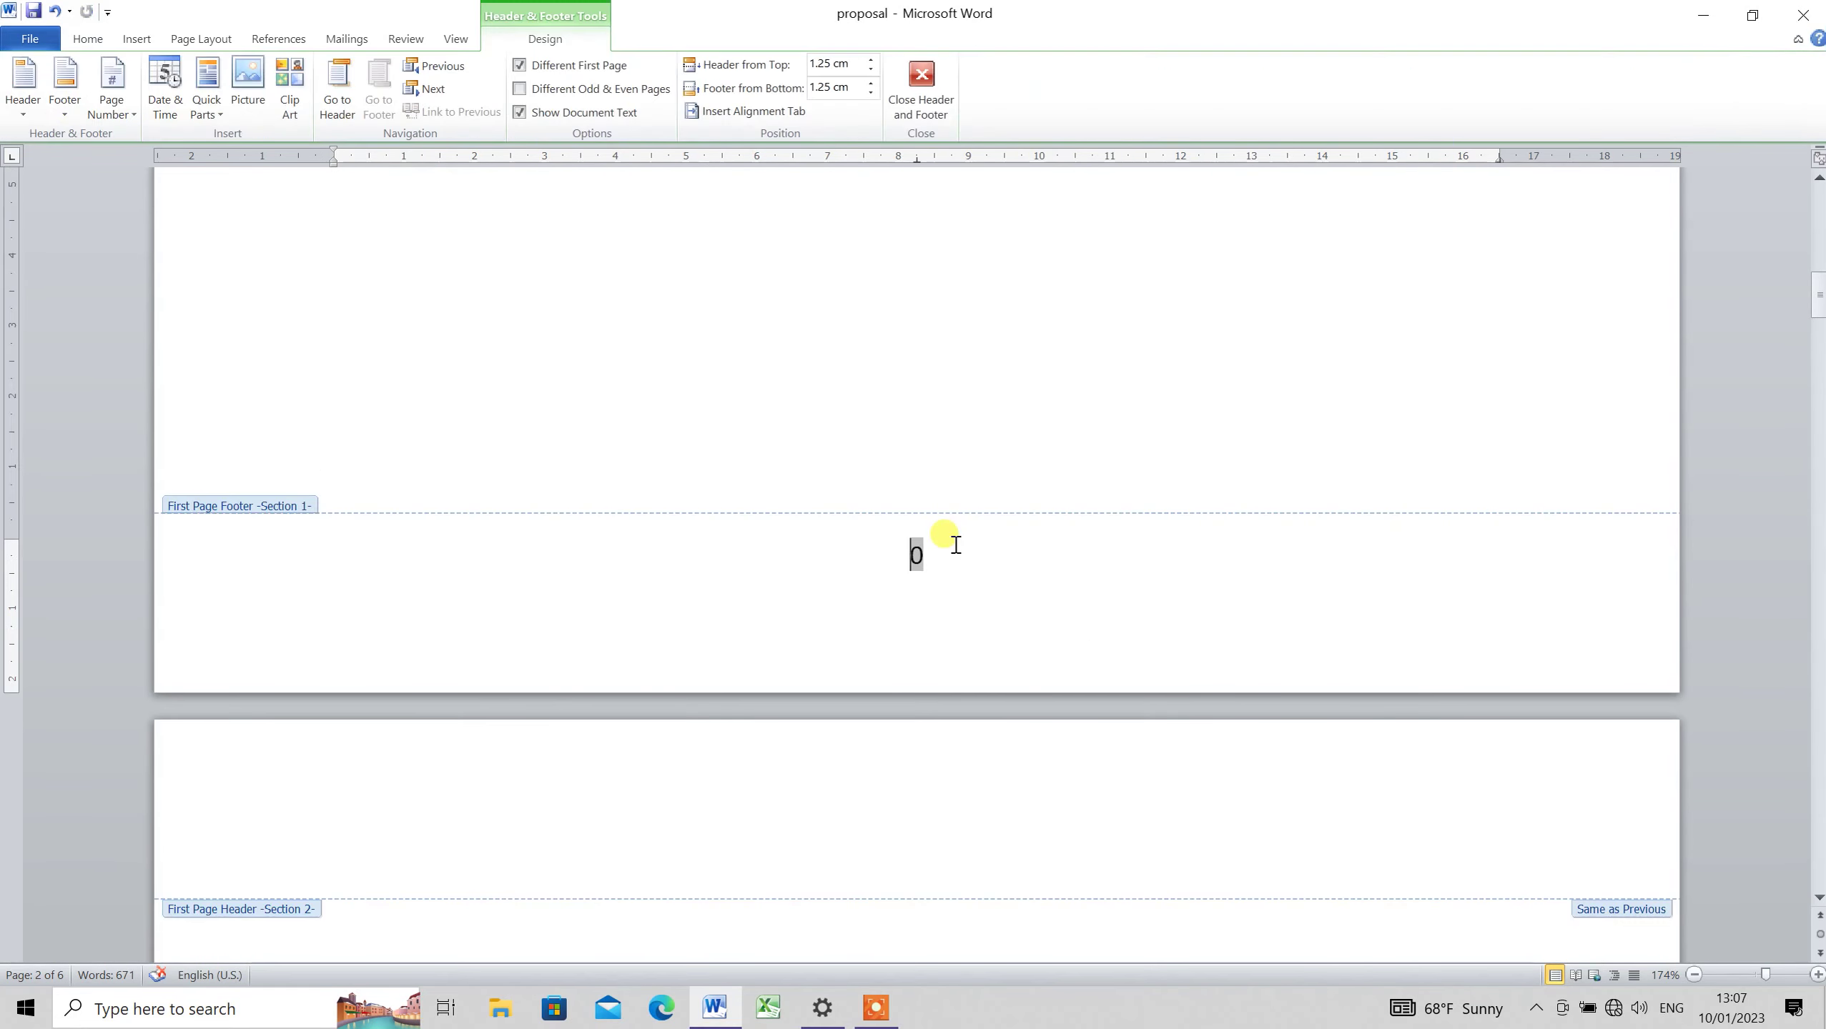
drag(936, 555, 897, 559)
key(Delete)
double_click(893, 447)
Place the caret at the top of the page just before the INTRODUCTION heading
scroll(892, 441, down, 1)
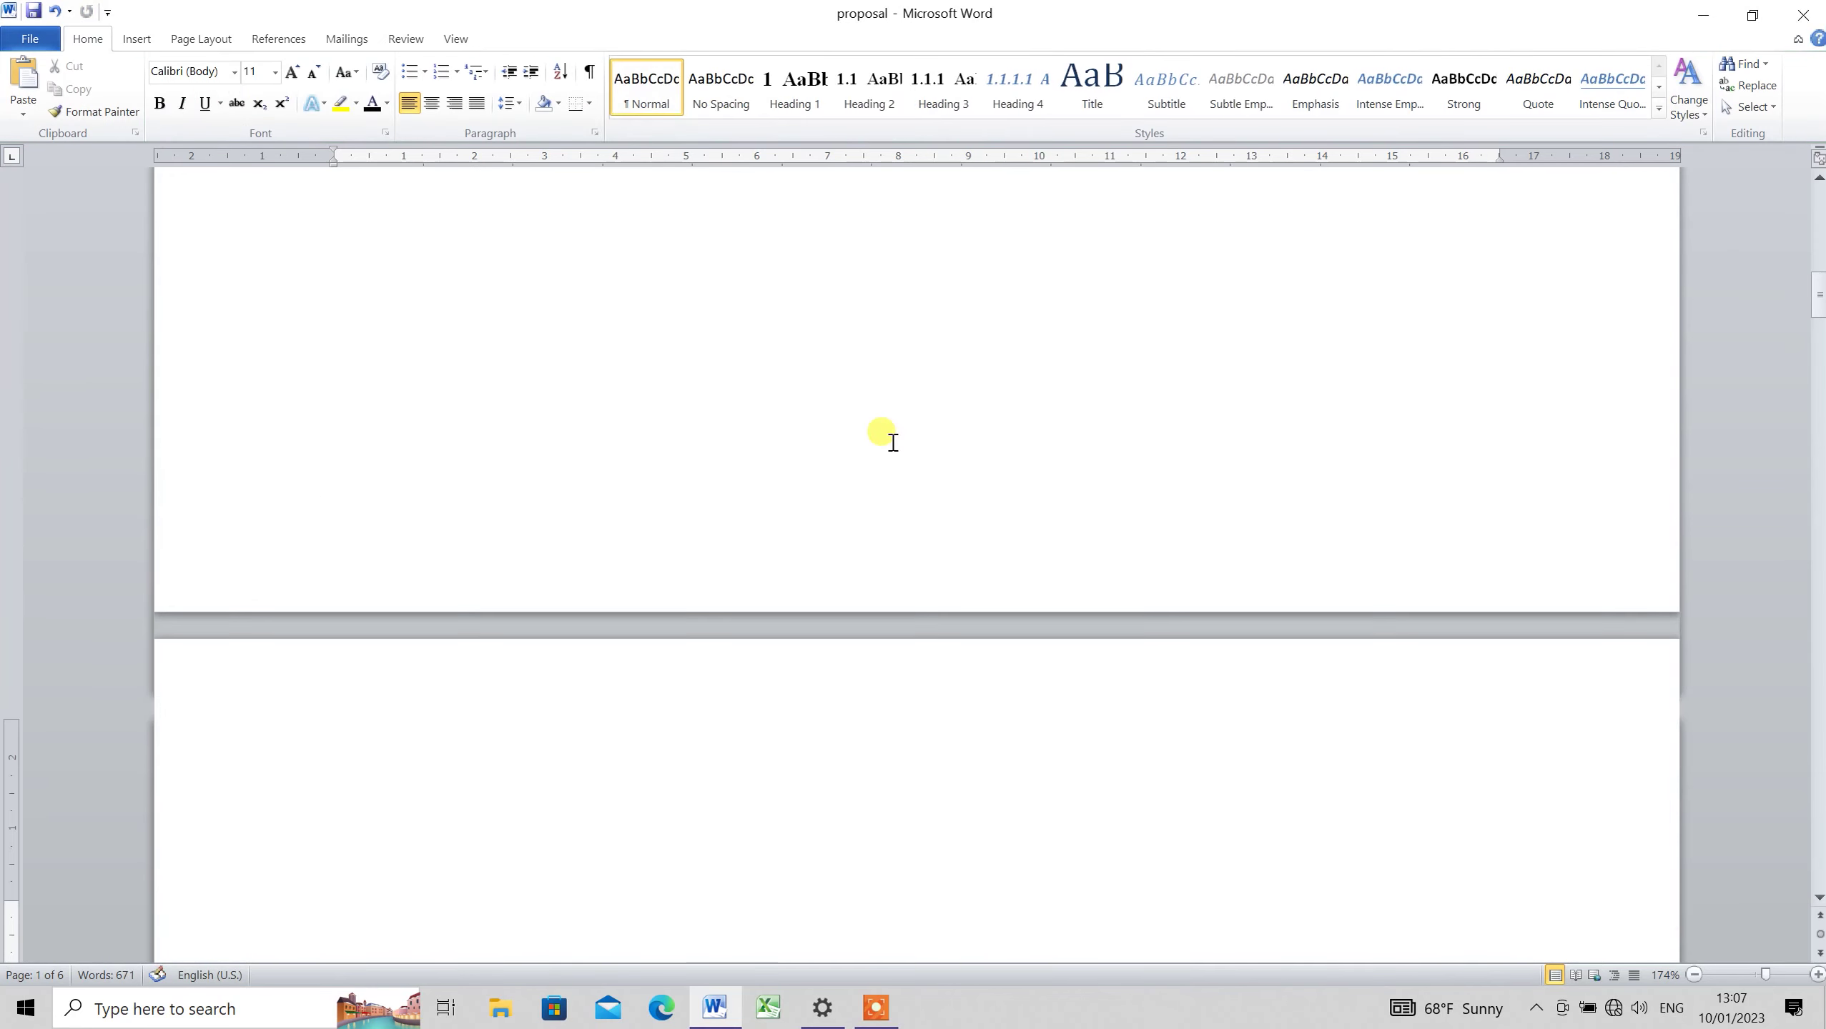
scroll(887, 433, down, 7)
ctrl+click(886, 429)
key(Down)
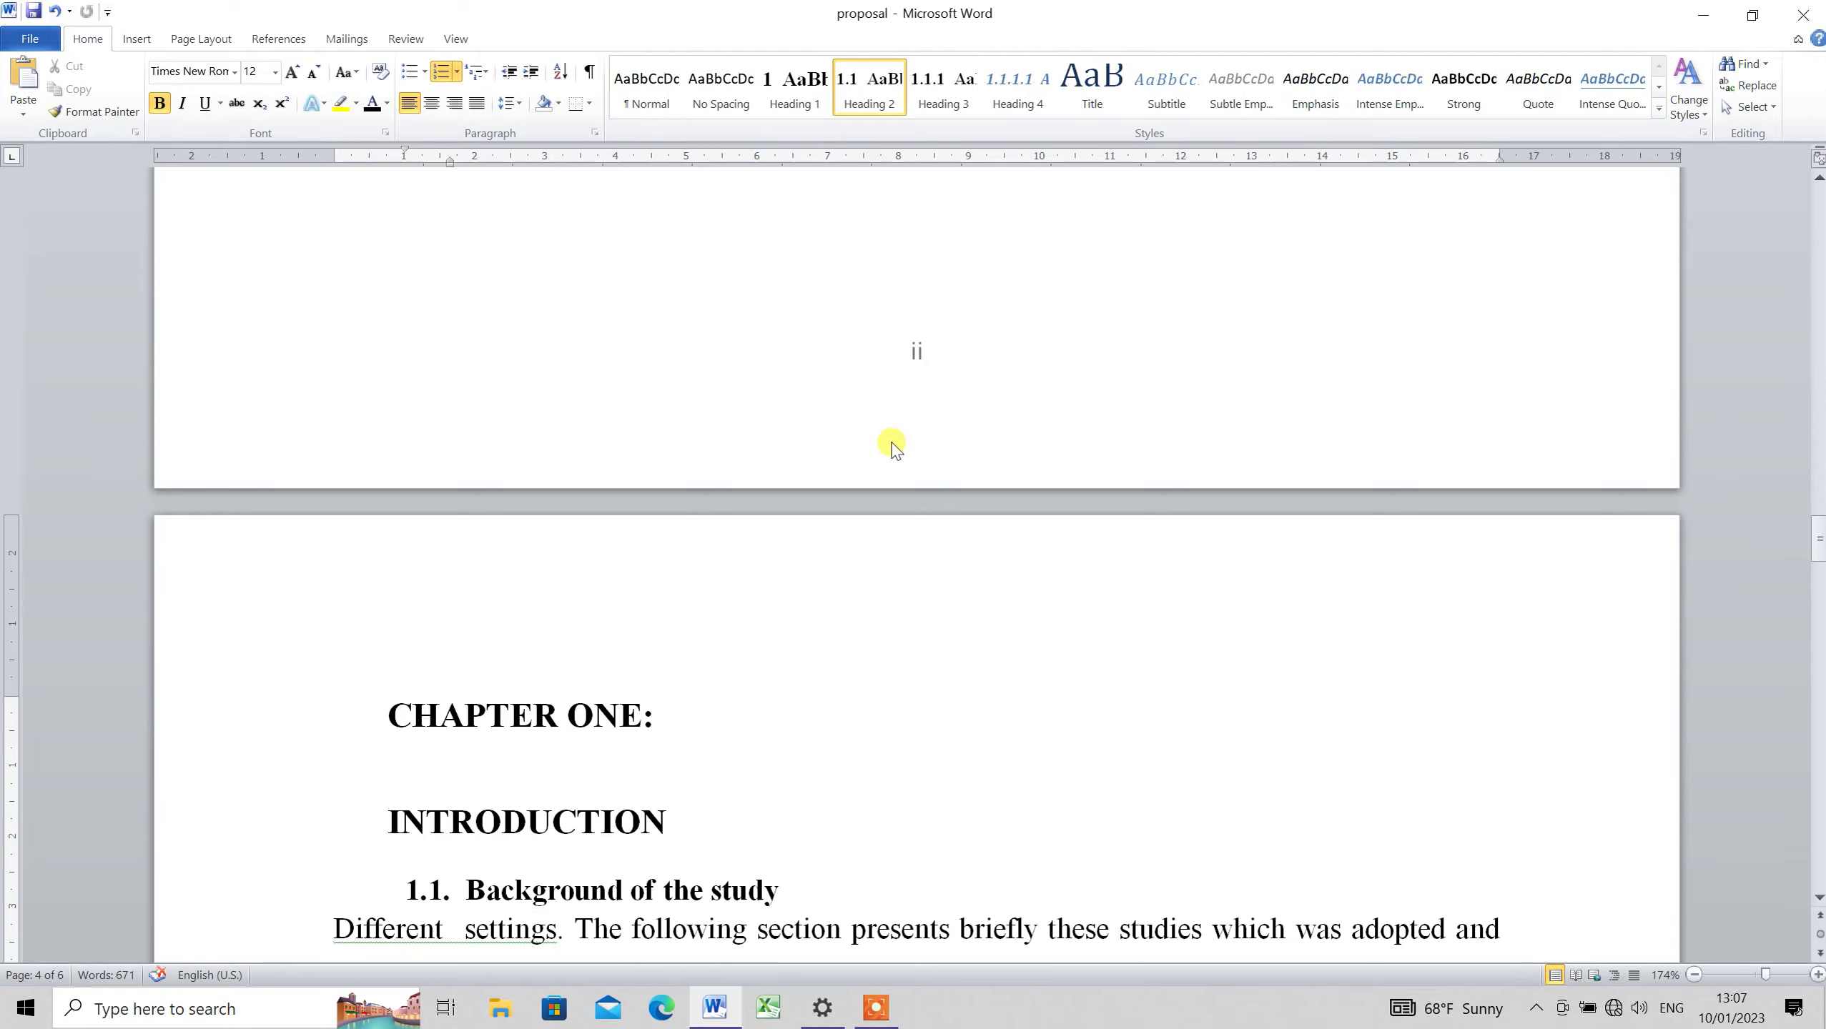
key(Down)
key(Down)
key(Down)
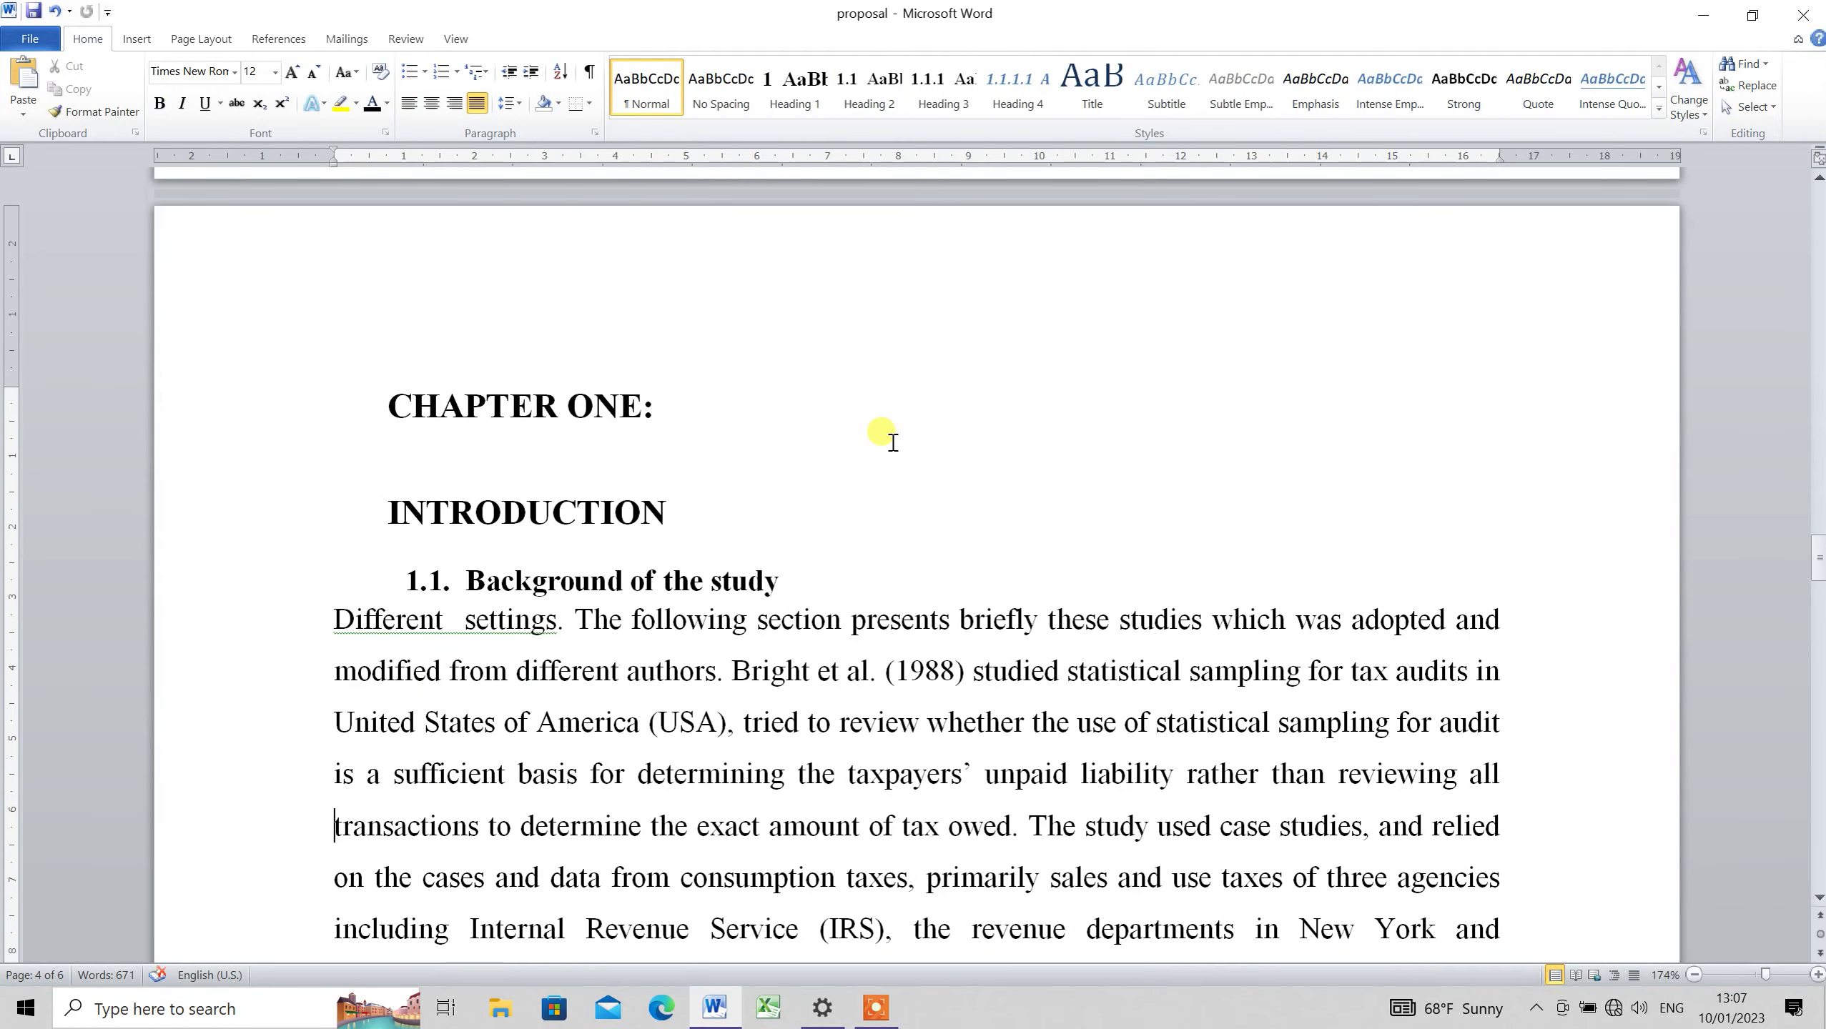
key(Down)
key(Down)
key(Down)
key(Down)
key(Down)
key(Down)
key(Down)
key(Down)
key(Down)
key(Down)
key(Down)
key(Down)
key(Down)
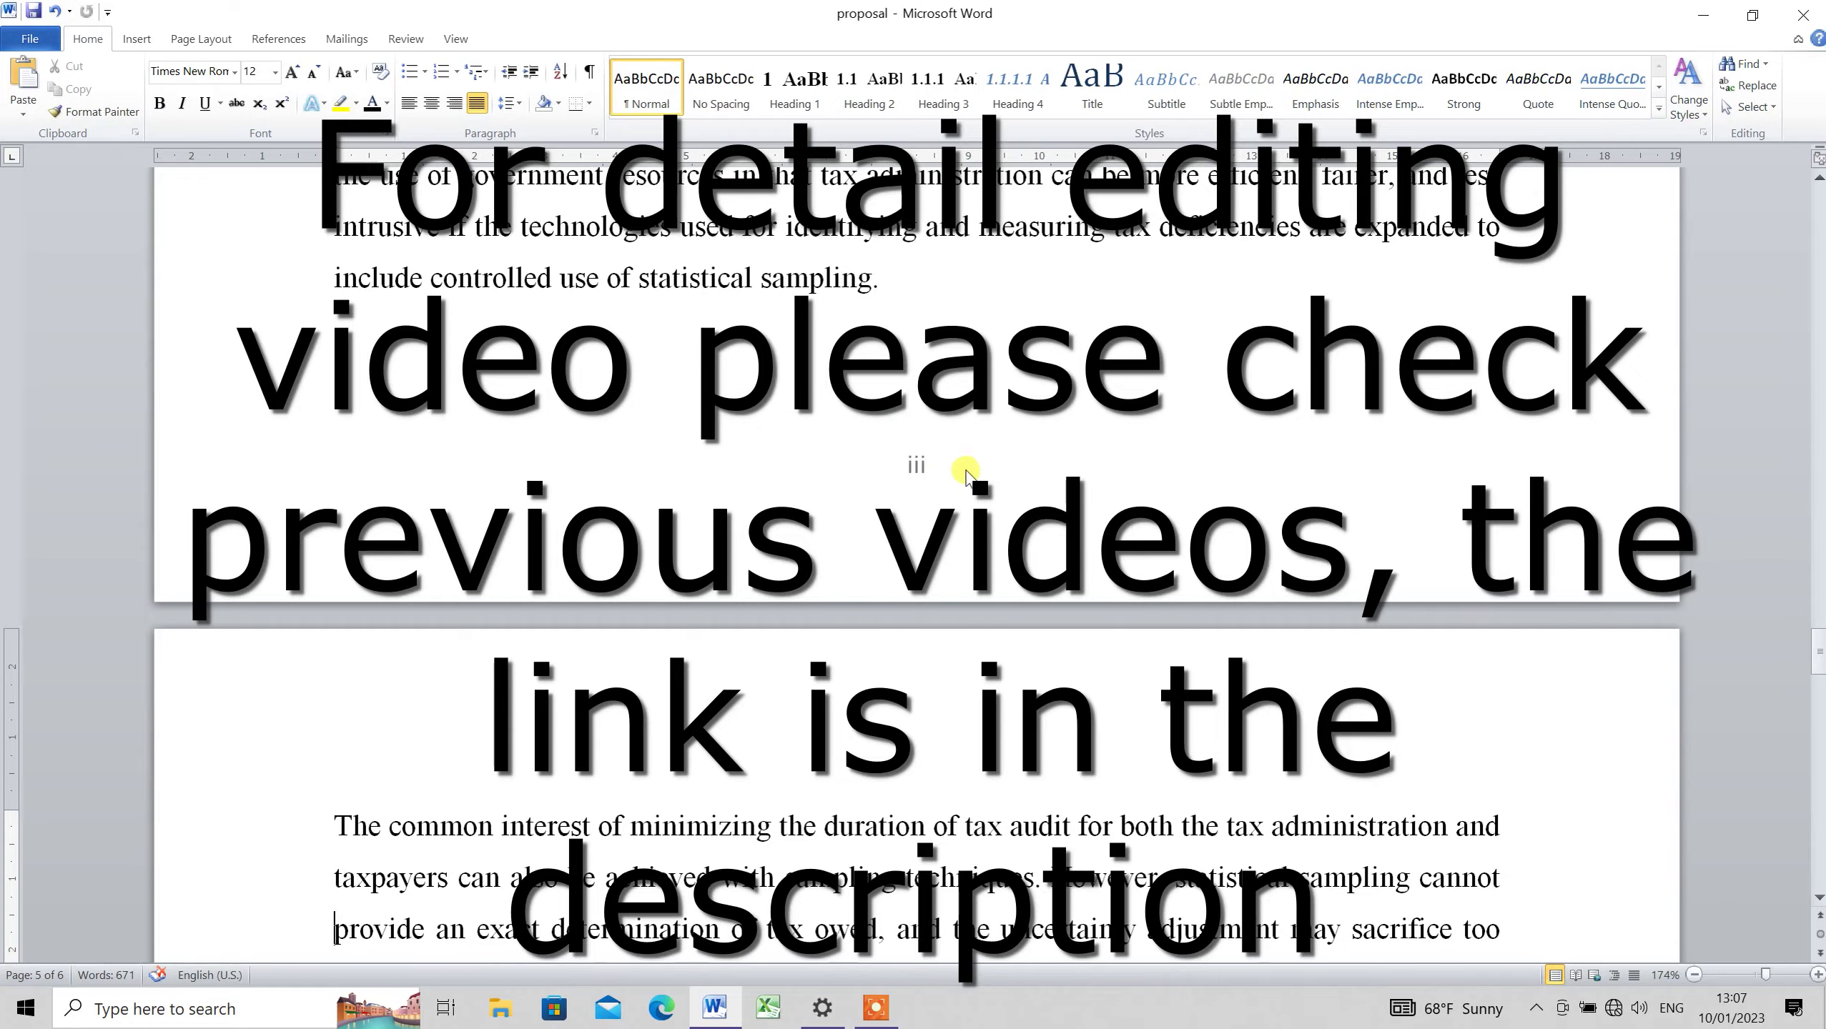
key(Up)
key(Up)
key(Up)
key(Up)
key(Up)
key(Up)
key(Up)
key(Up)
key(Up)
key(Up)
key(Up)
key(Up)
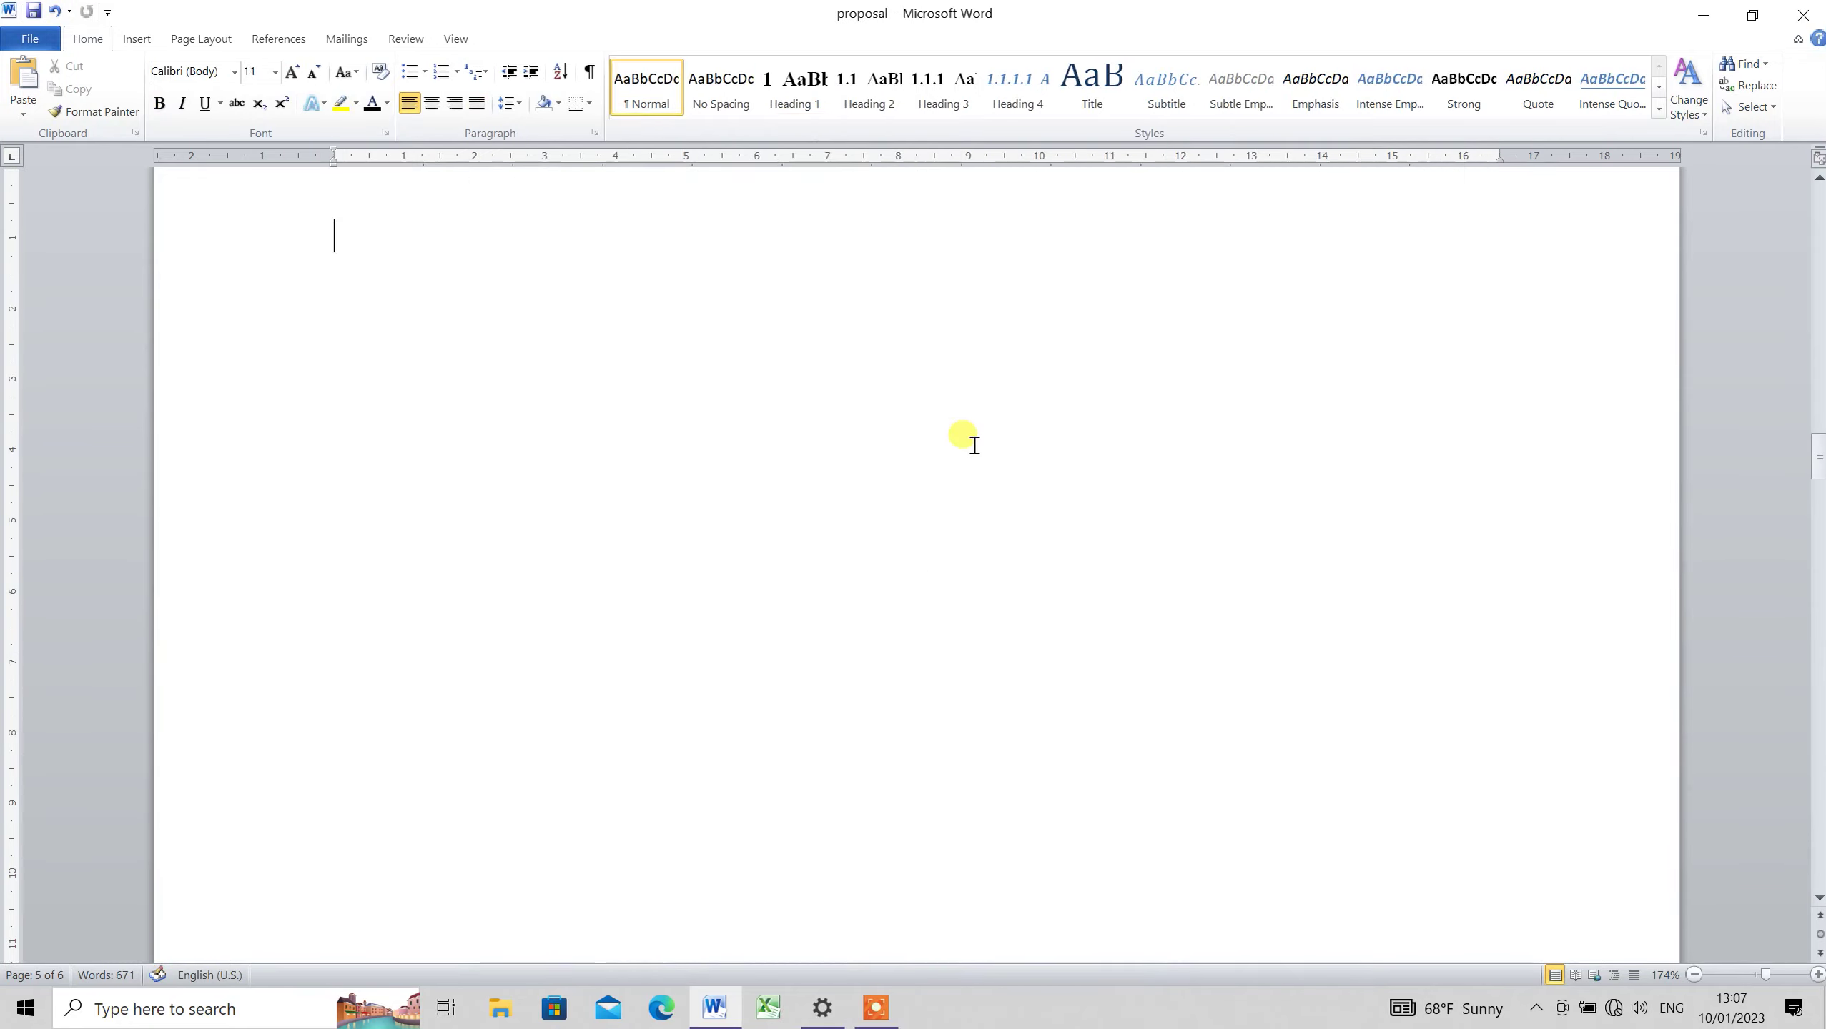
key(Down)
key(Down)
key(Down)
key(Up)
key(Up)
key(Up)
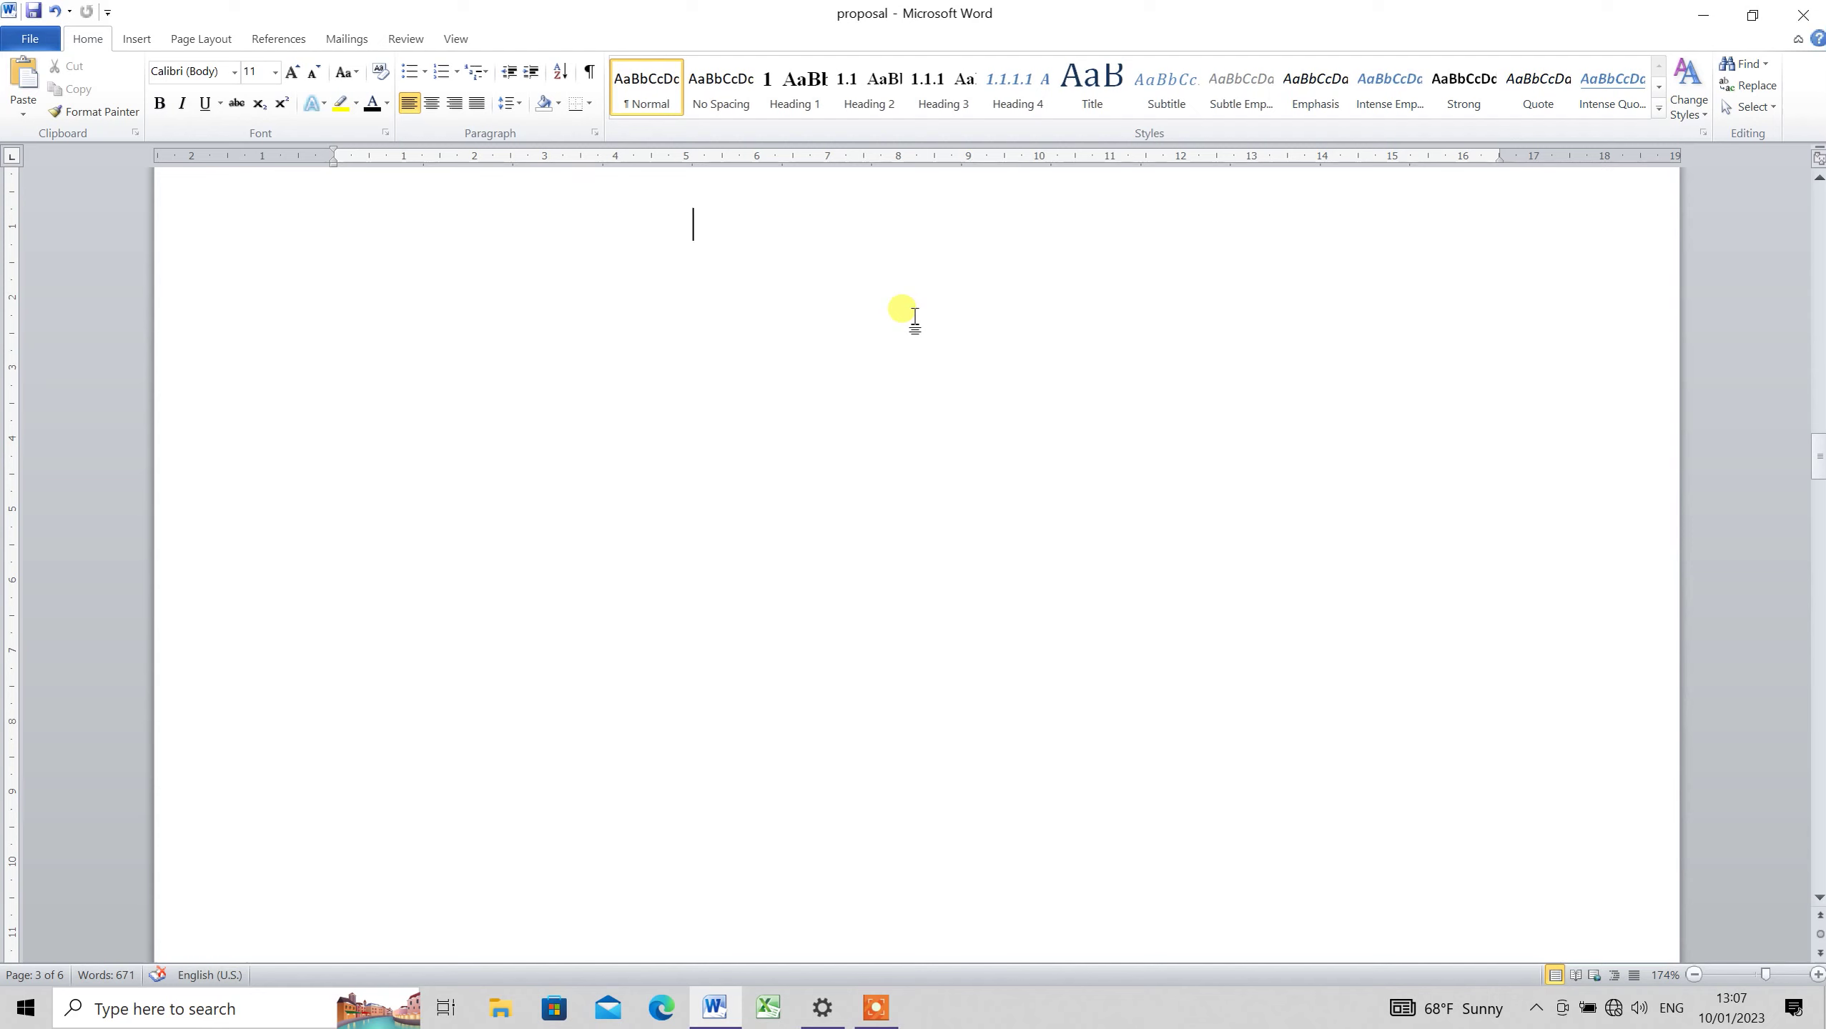
click(203, 38)
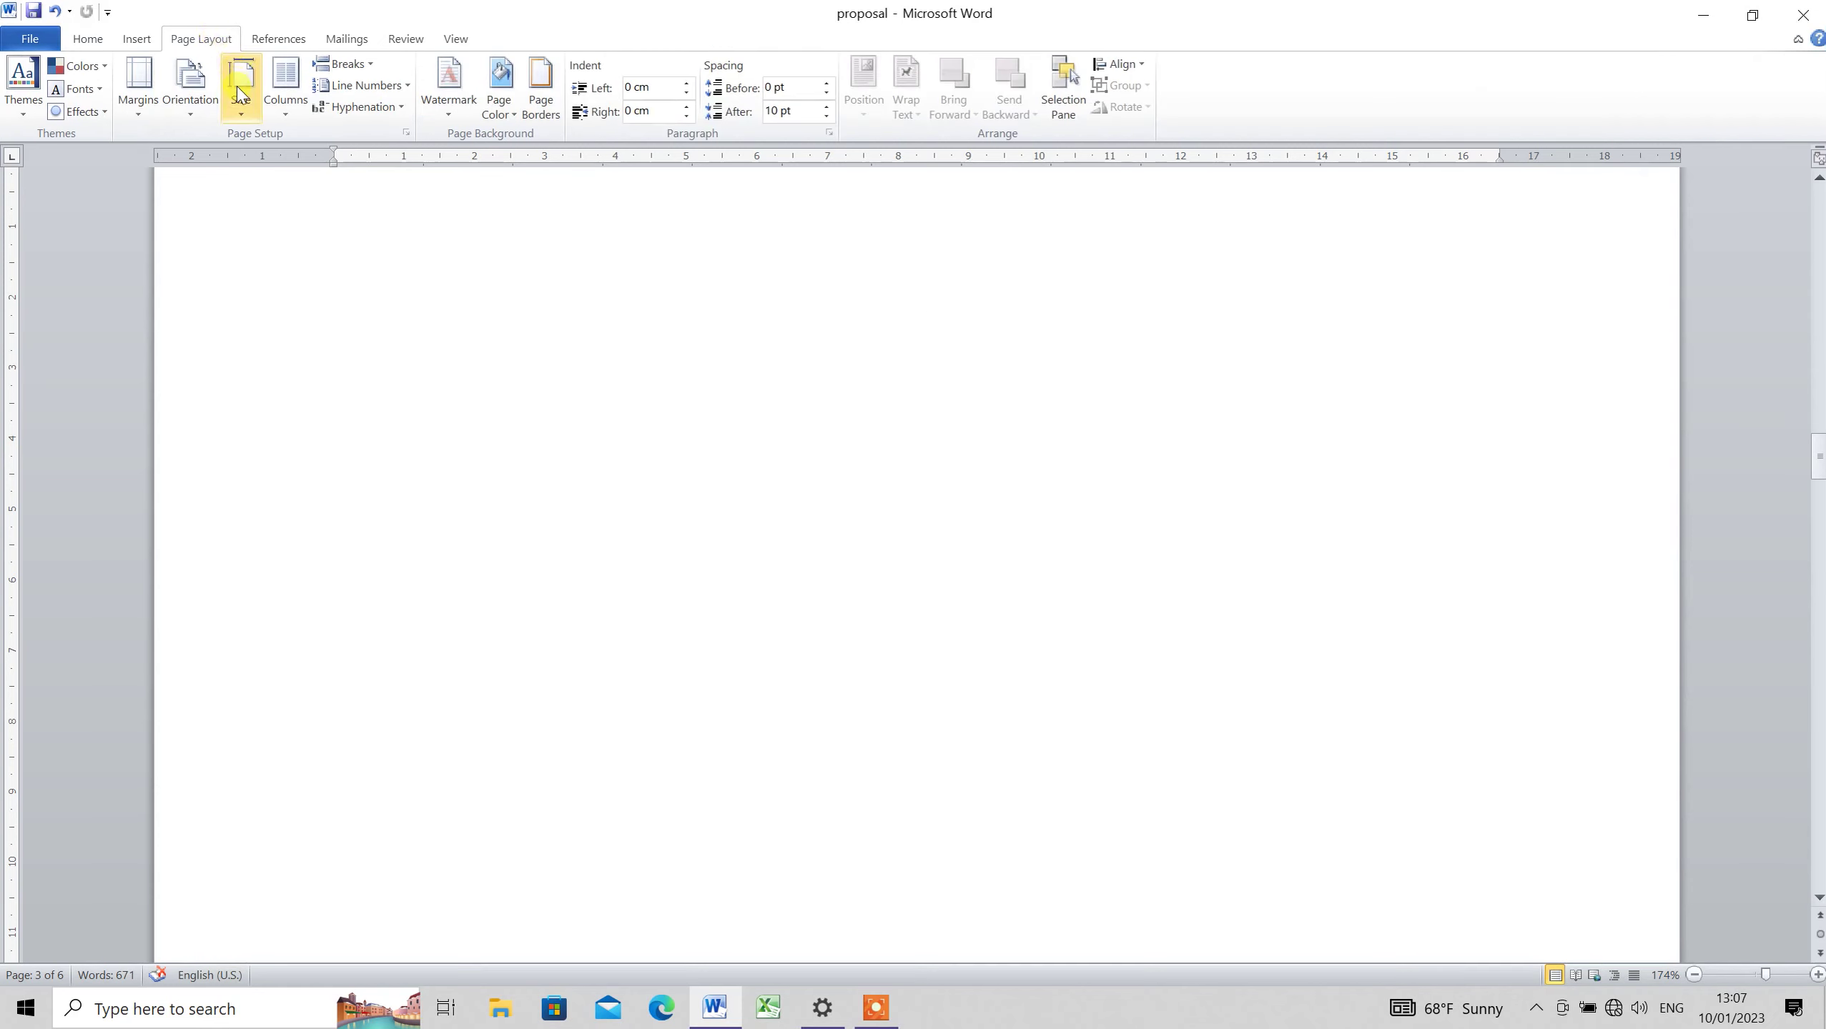
Insert a Next Page section break before Chapter One and add a Plain Number 2 page number
click(344, 64)
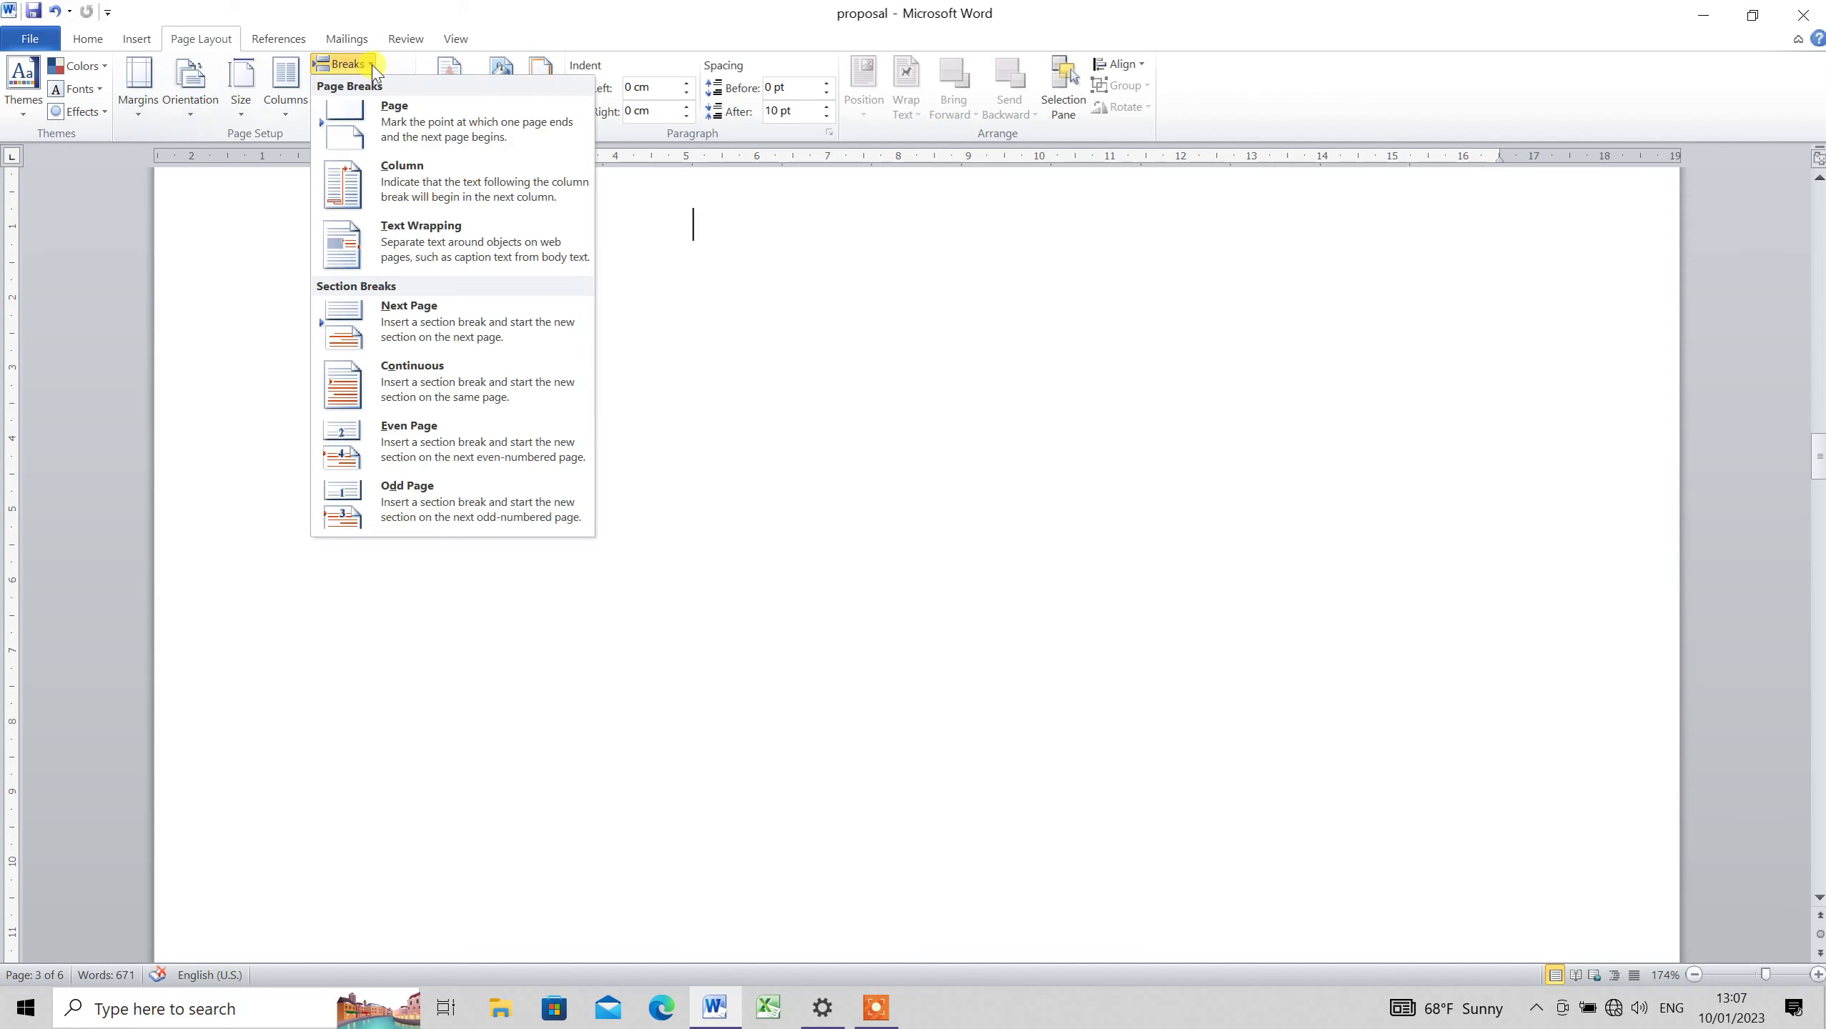
click(466, 321)
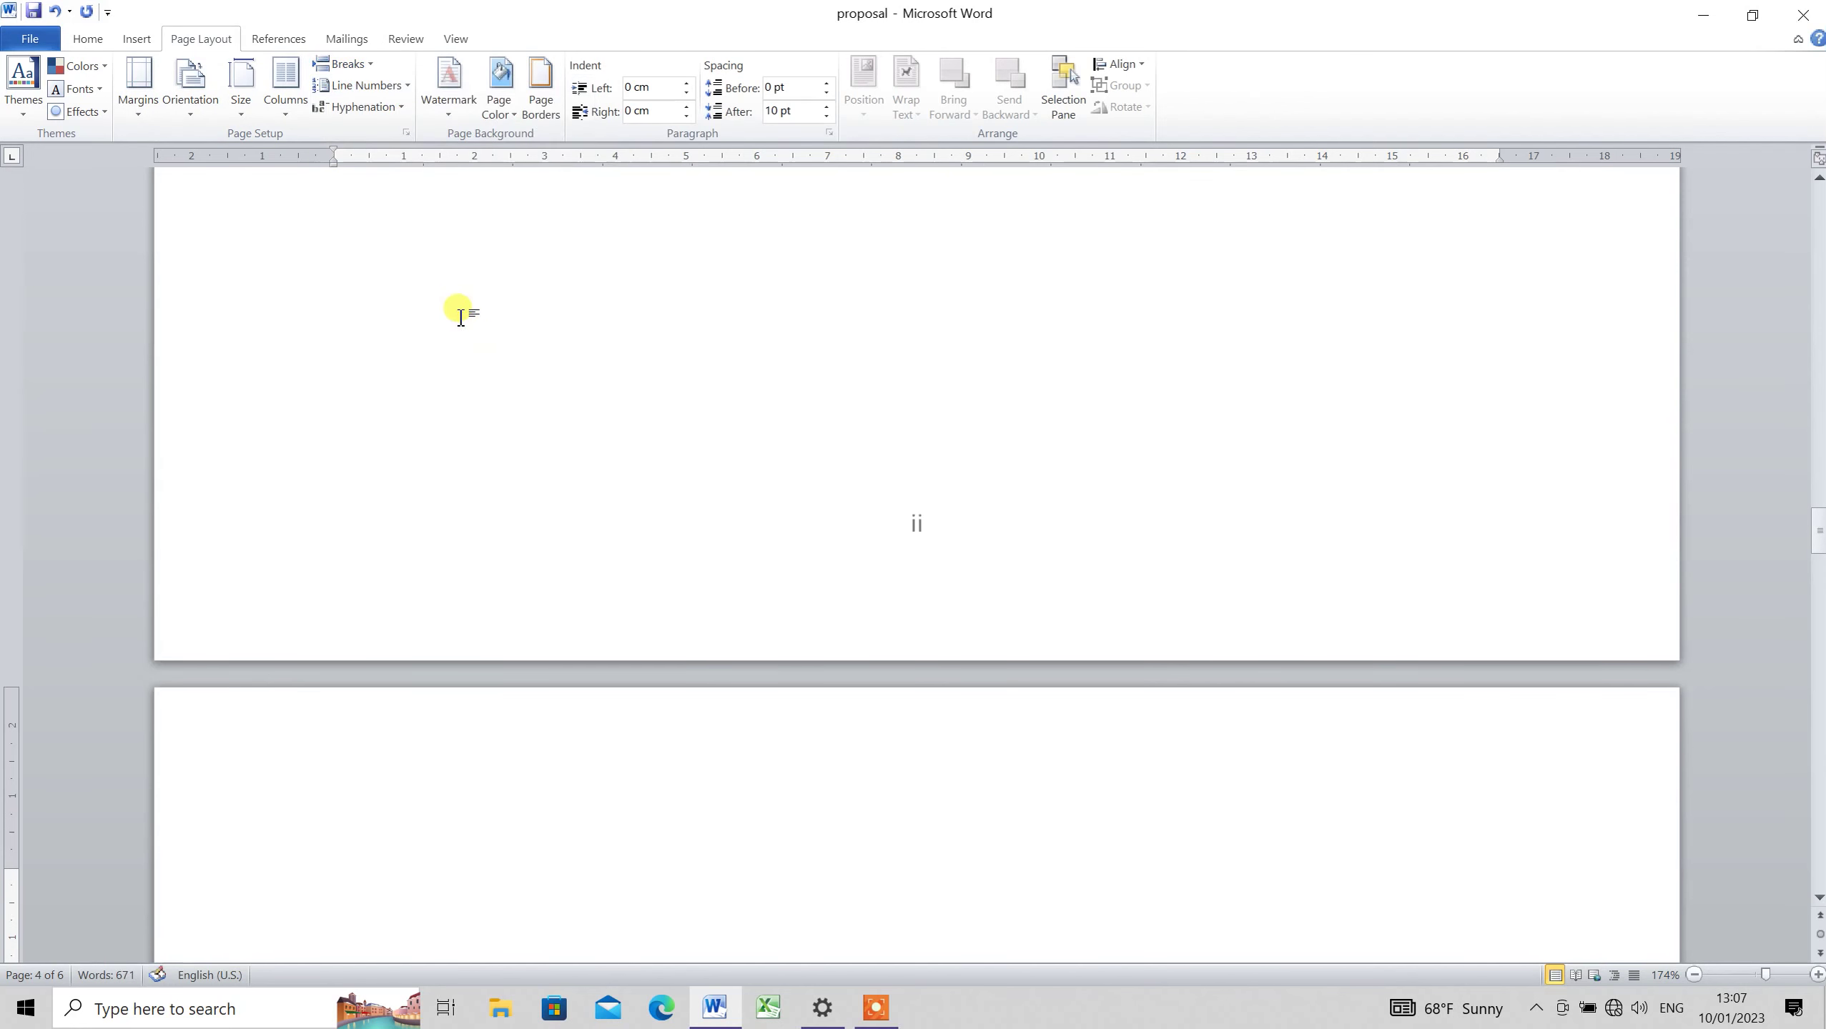
click(137, 37)
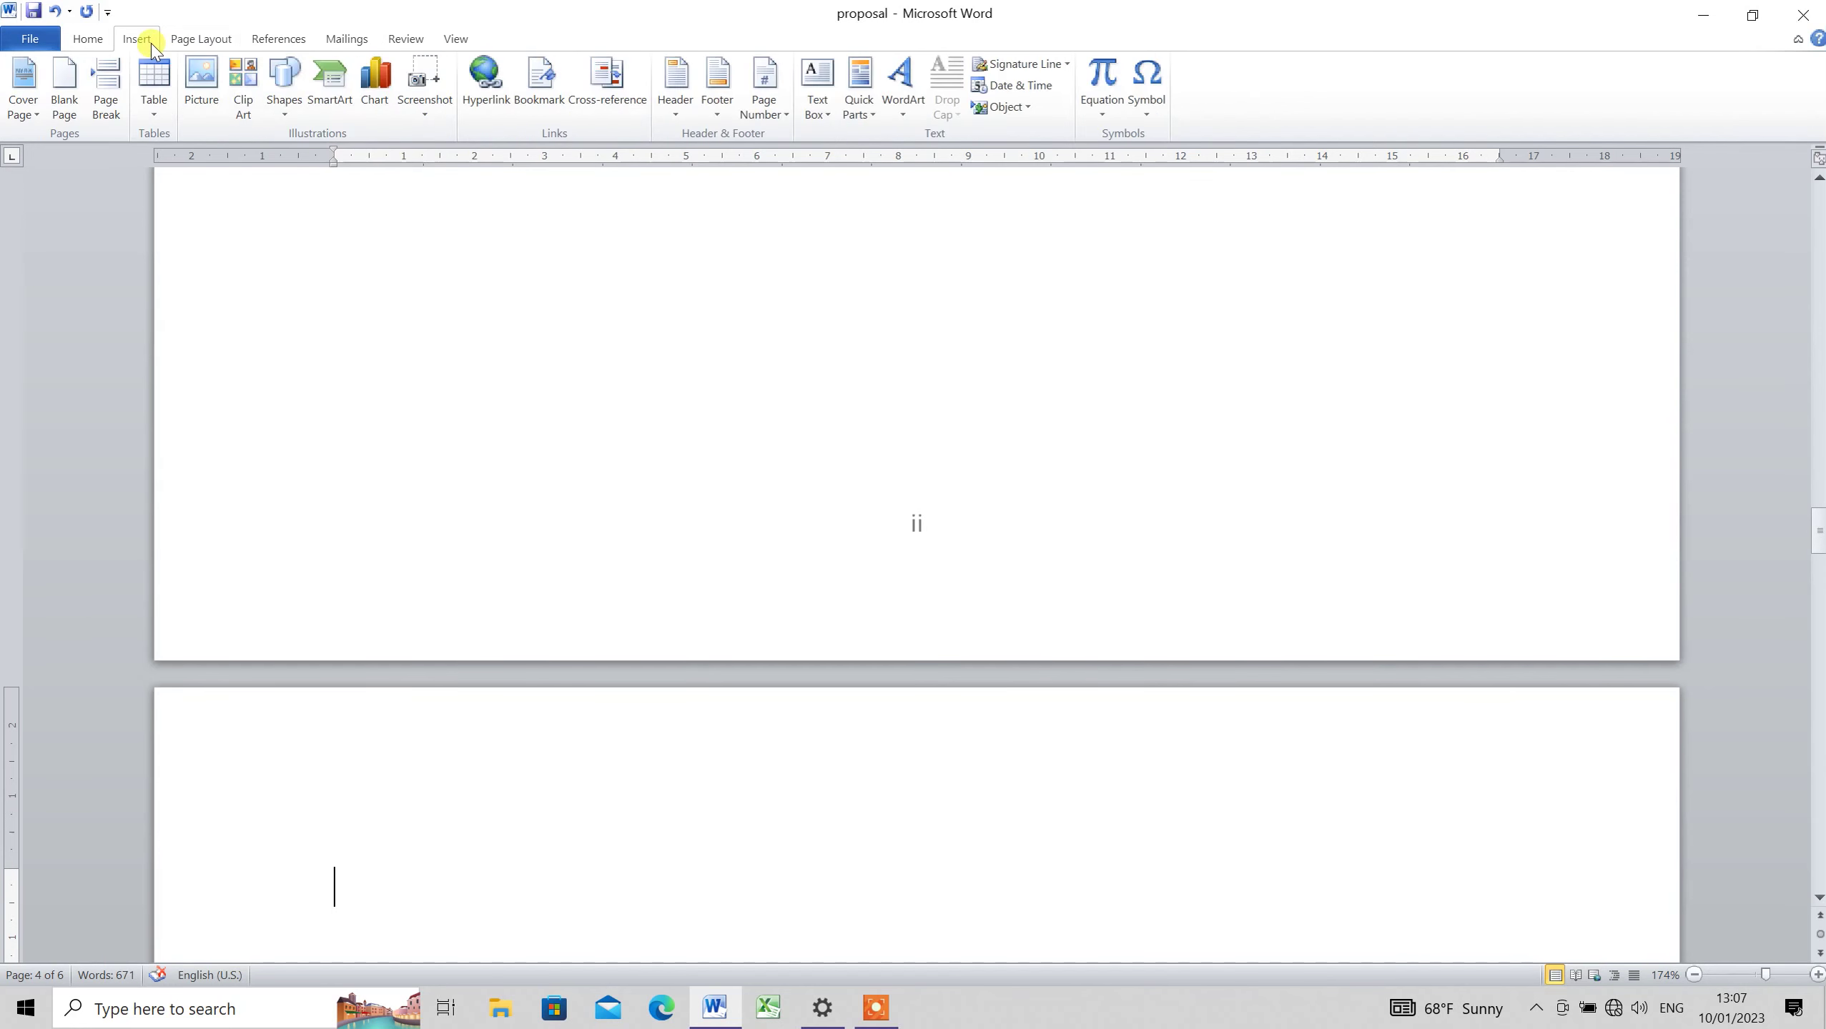
click(792, 124)
mouse_move(809, 159)
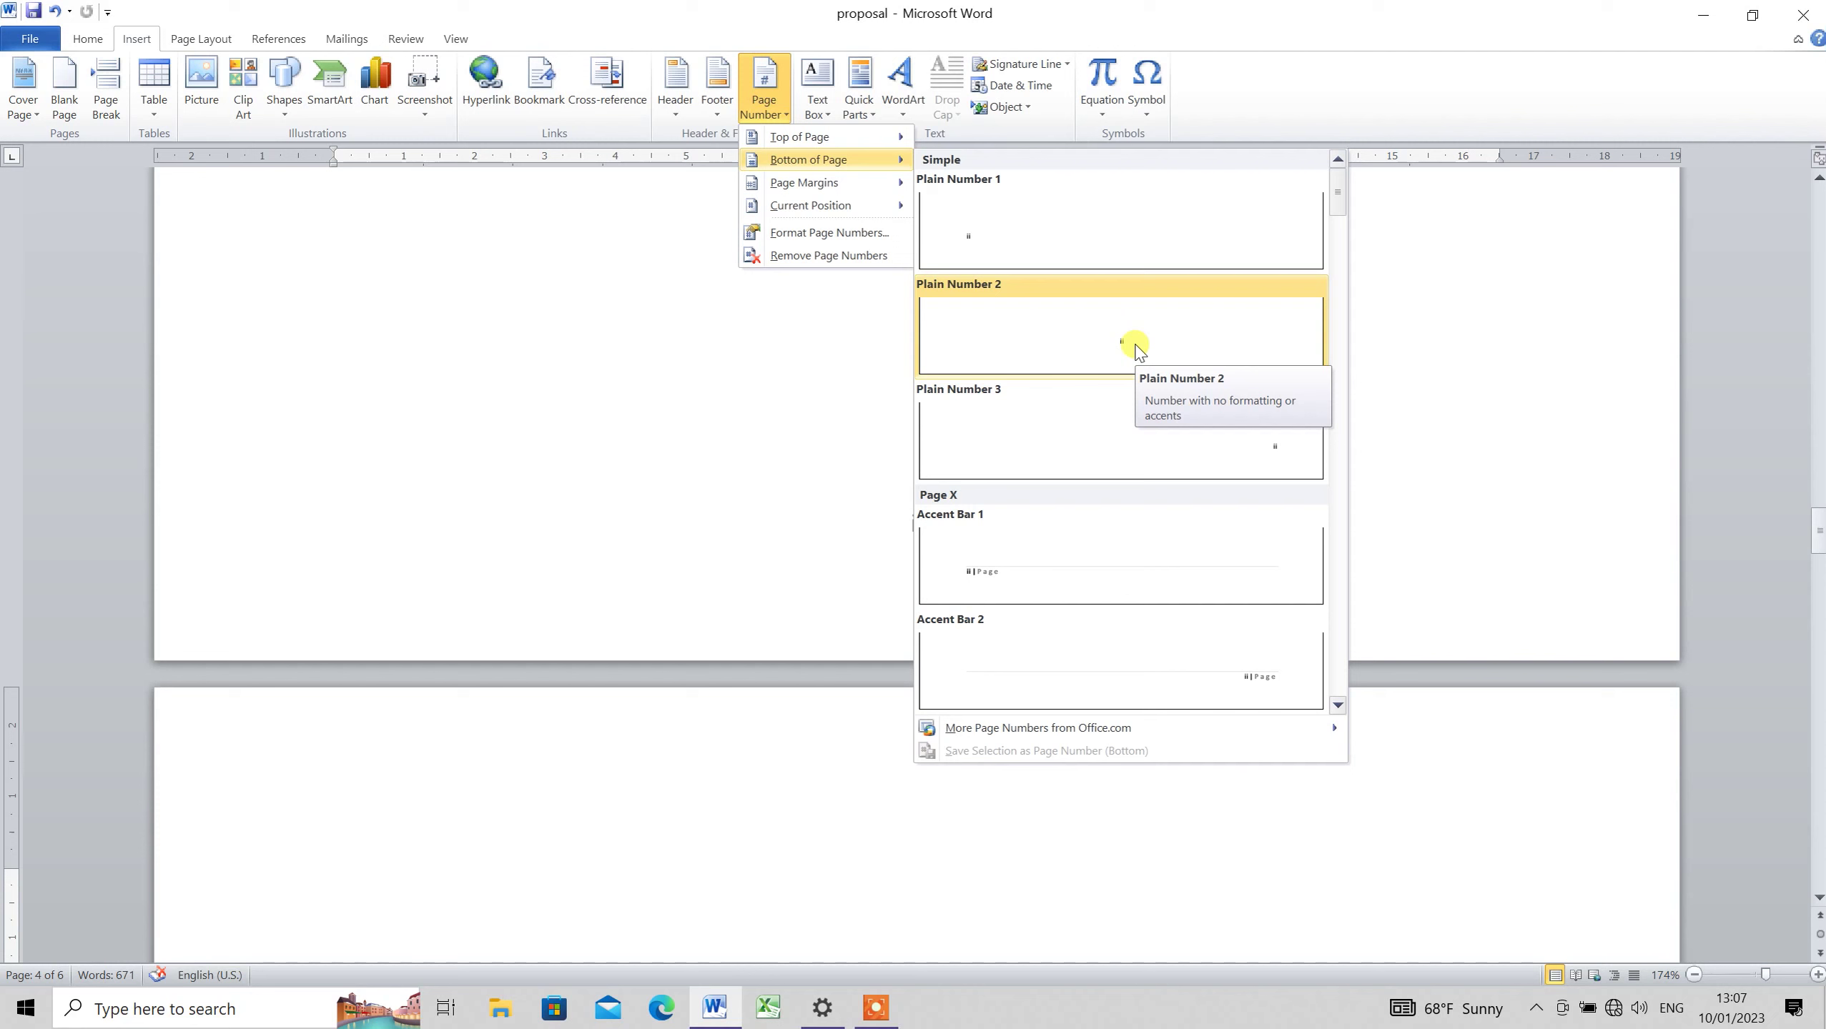
click(1136, 350)
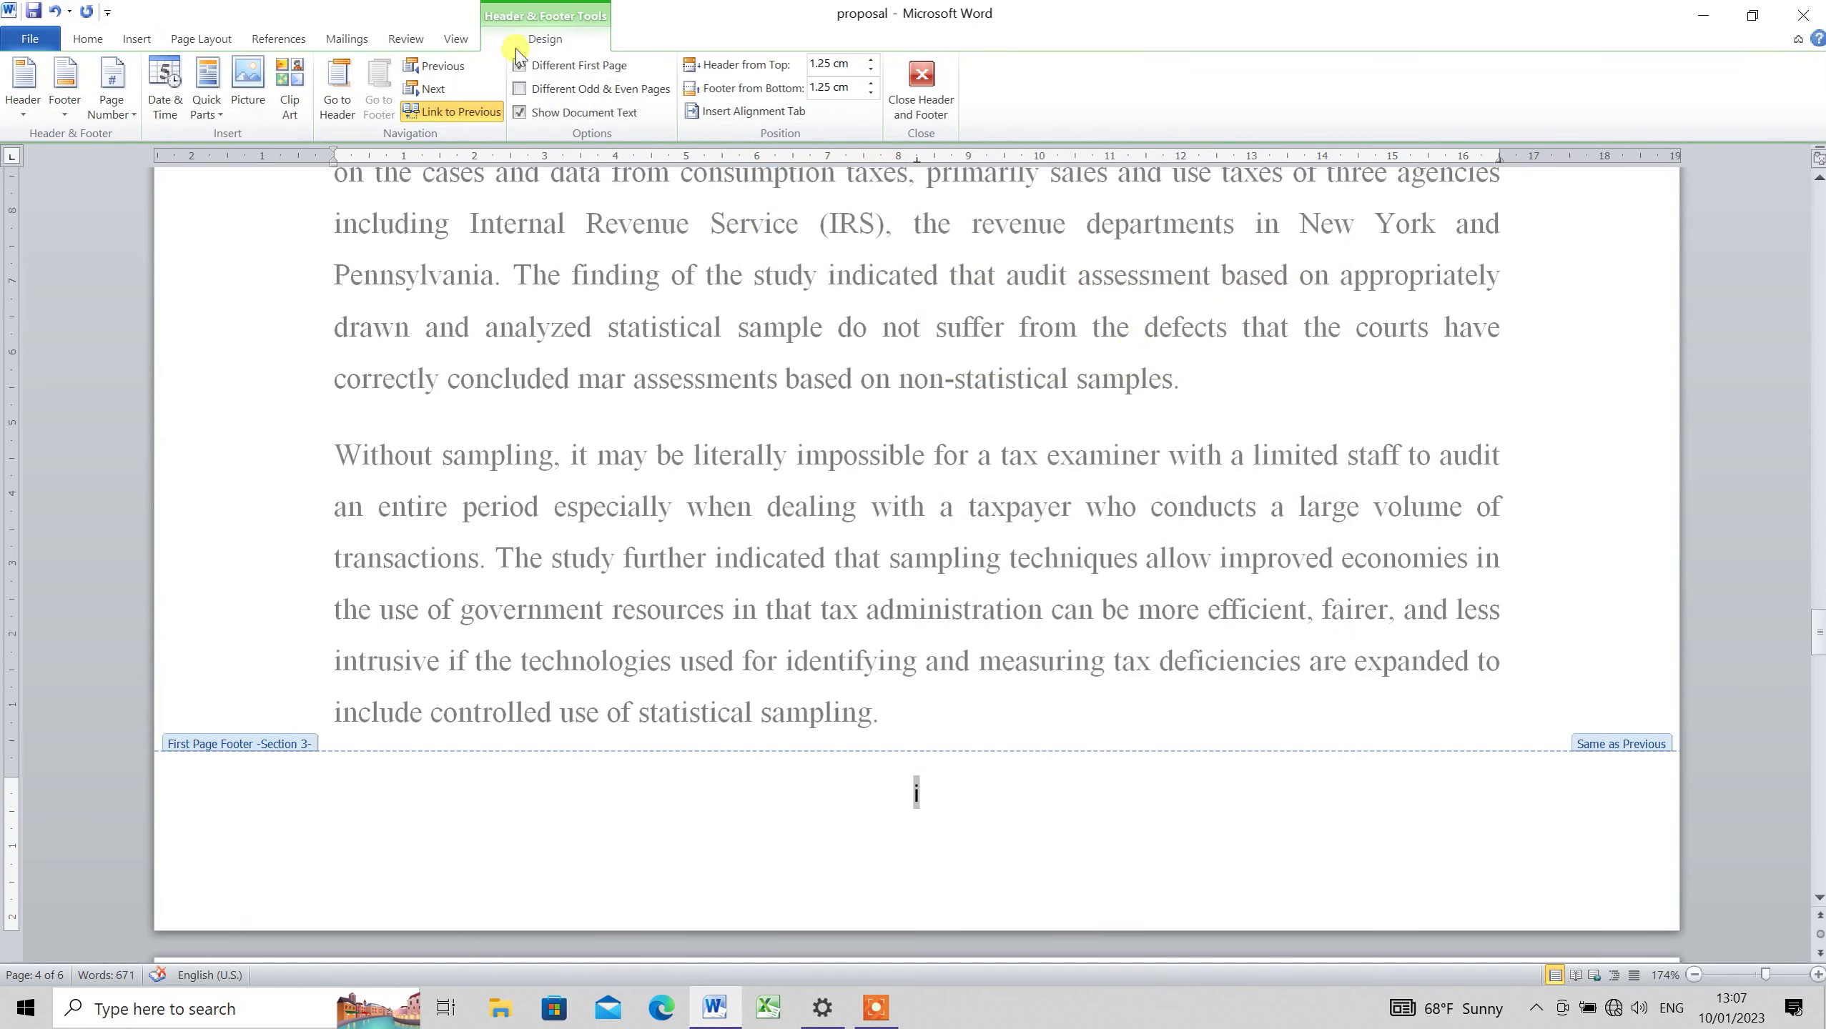
Unlink the Chapter One footer from the previous section and number it 1, 2, 3 starting at 1
click(465, 114)
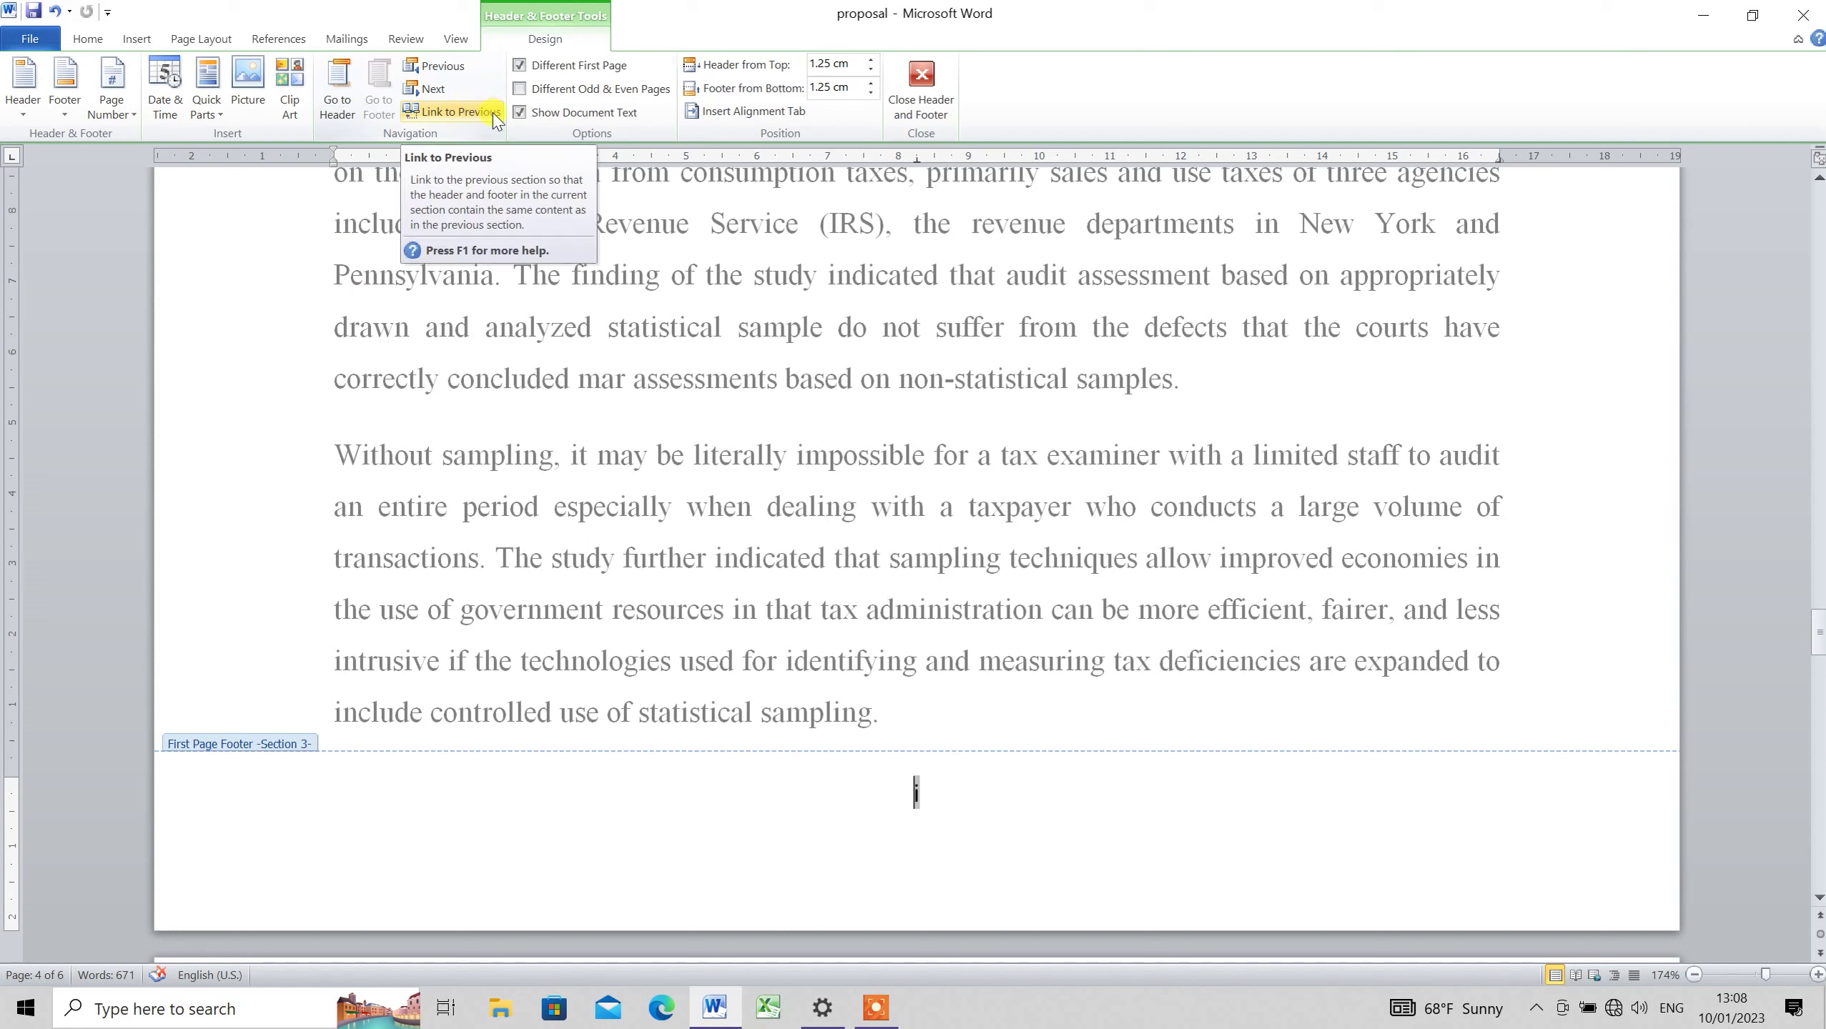
click(113, 94)
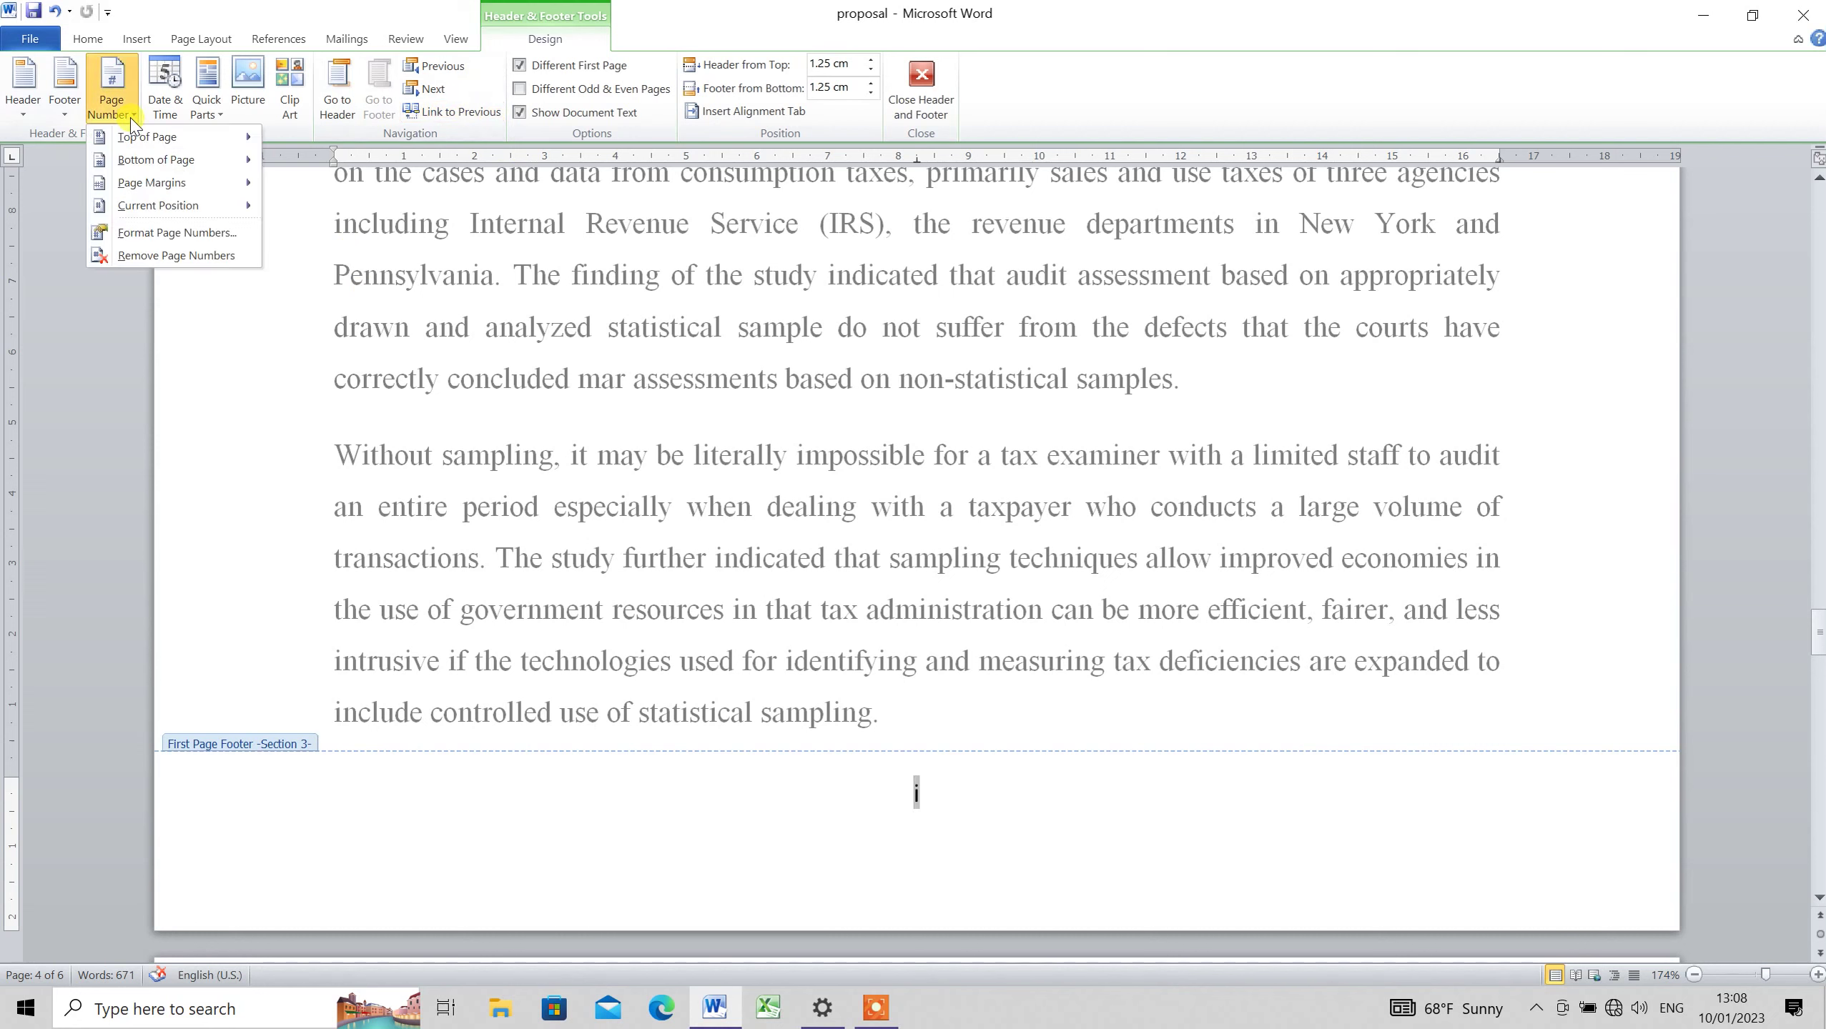
click(206, 240)
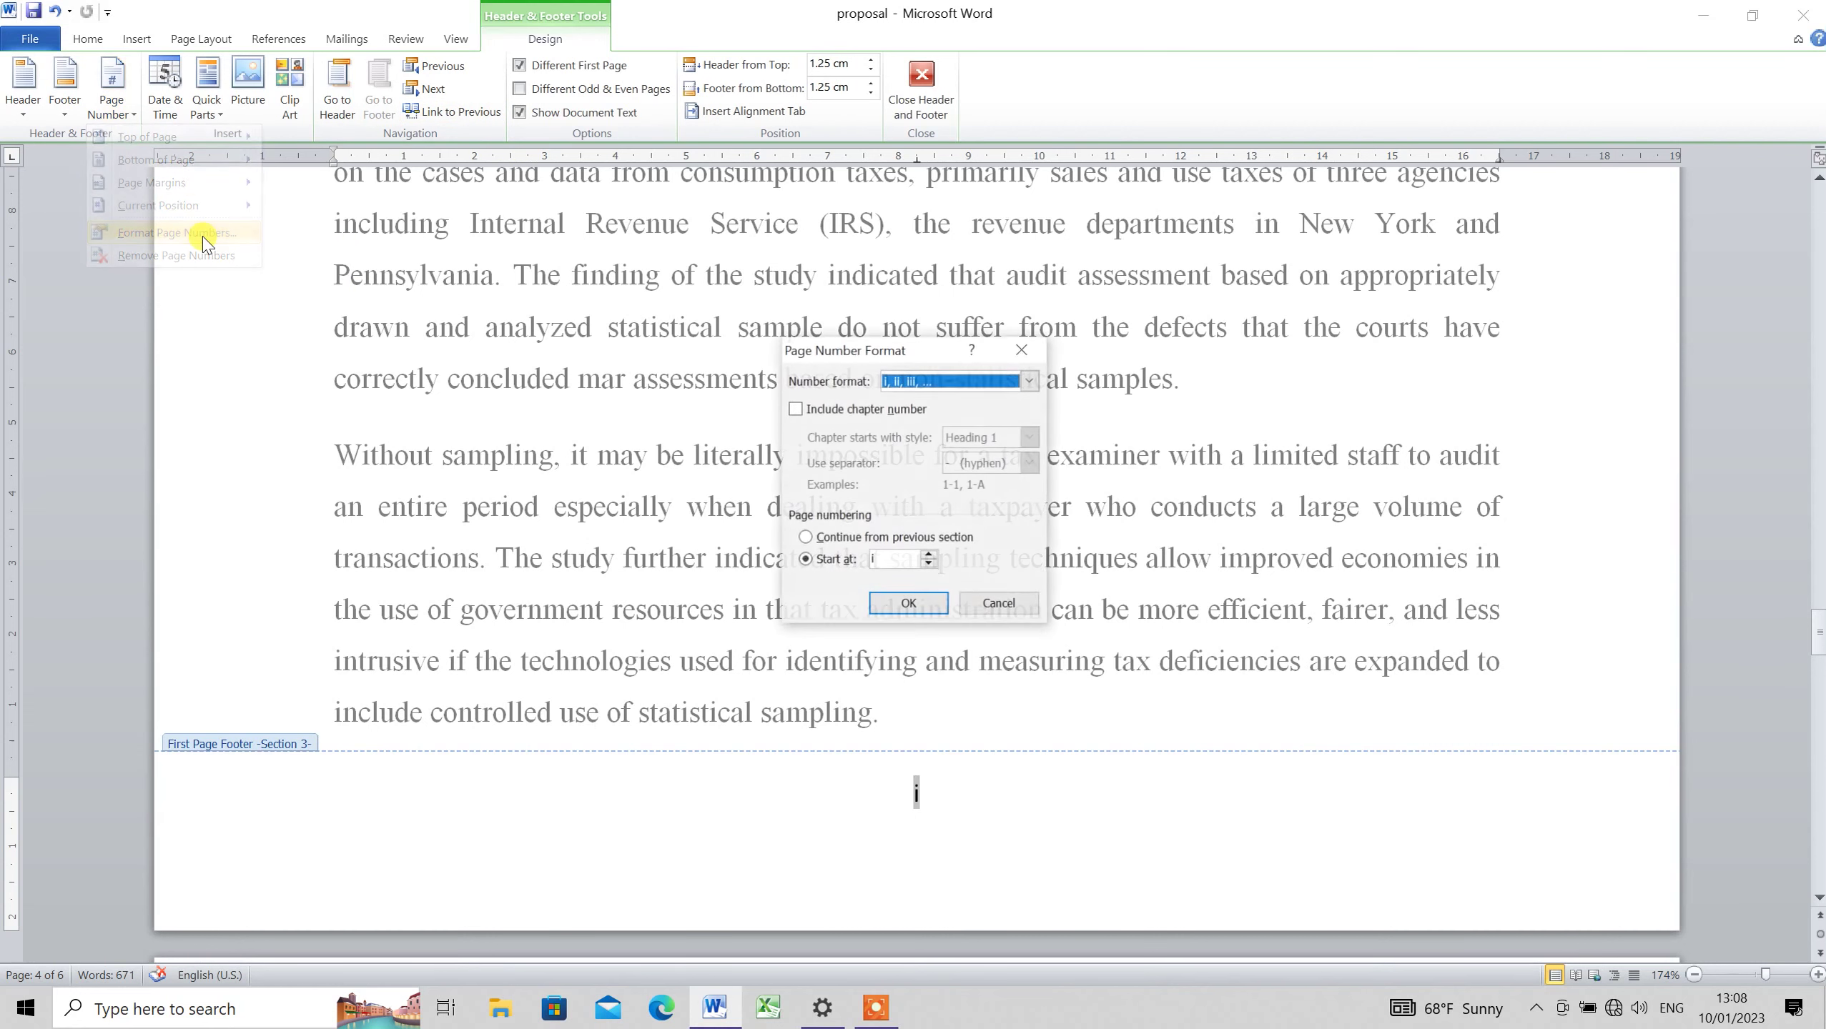
click(1030, 381)
click(964, 400)
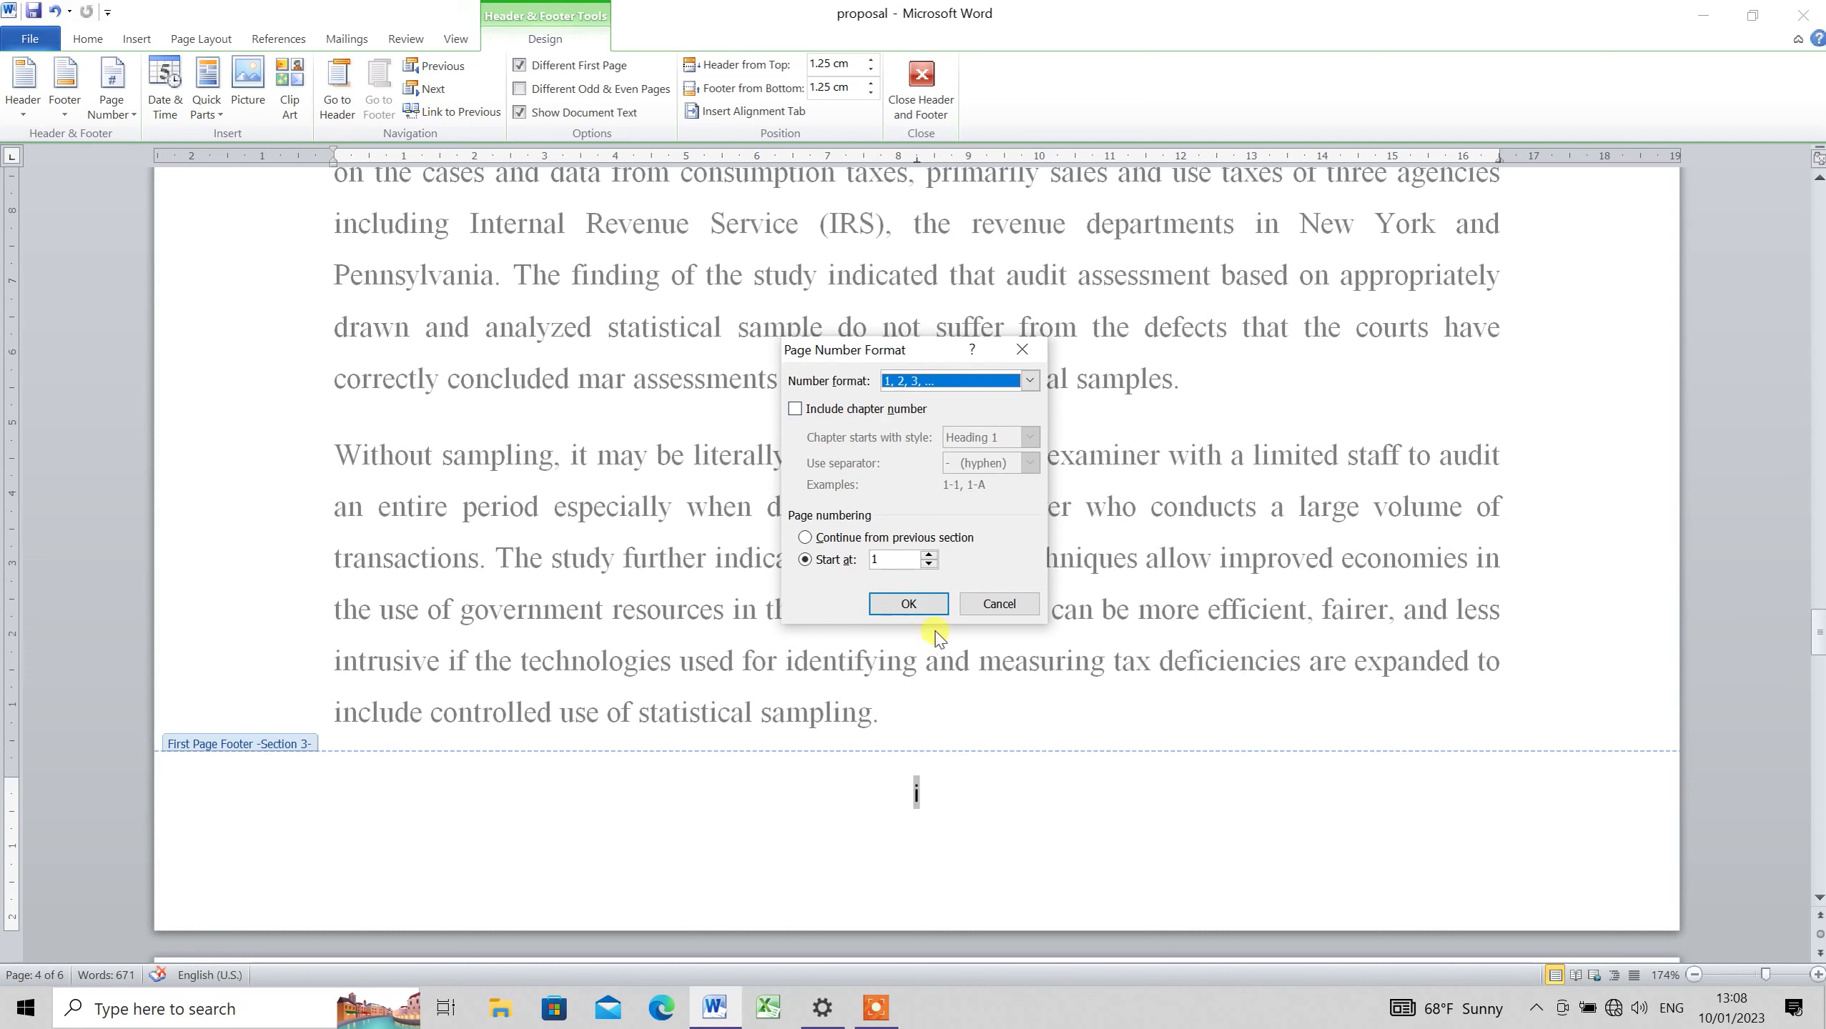
click(926, 613)
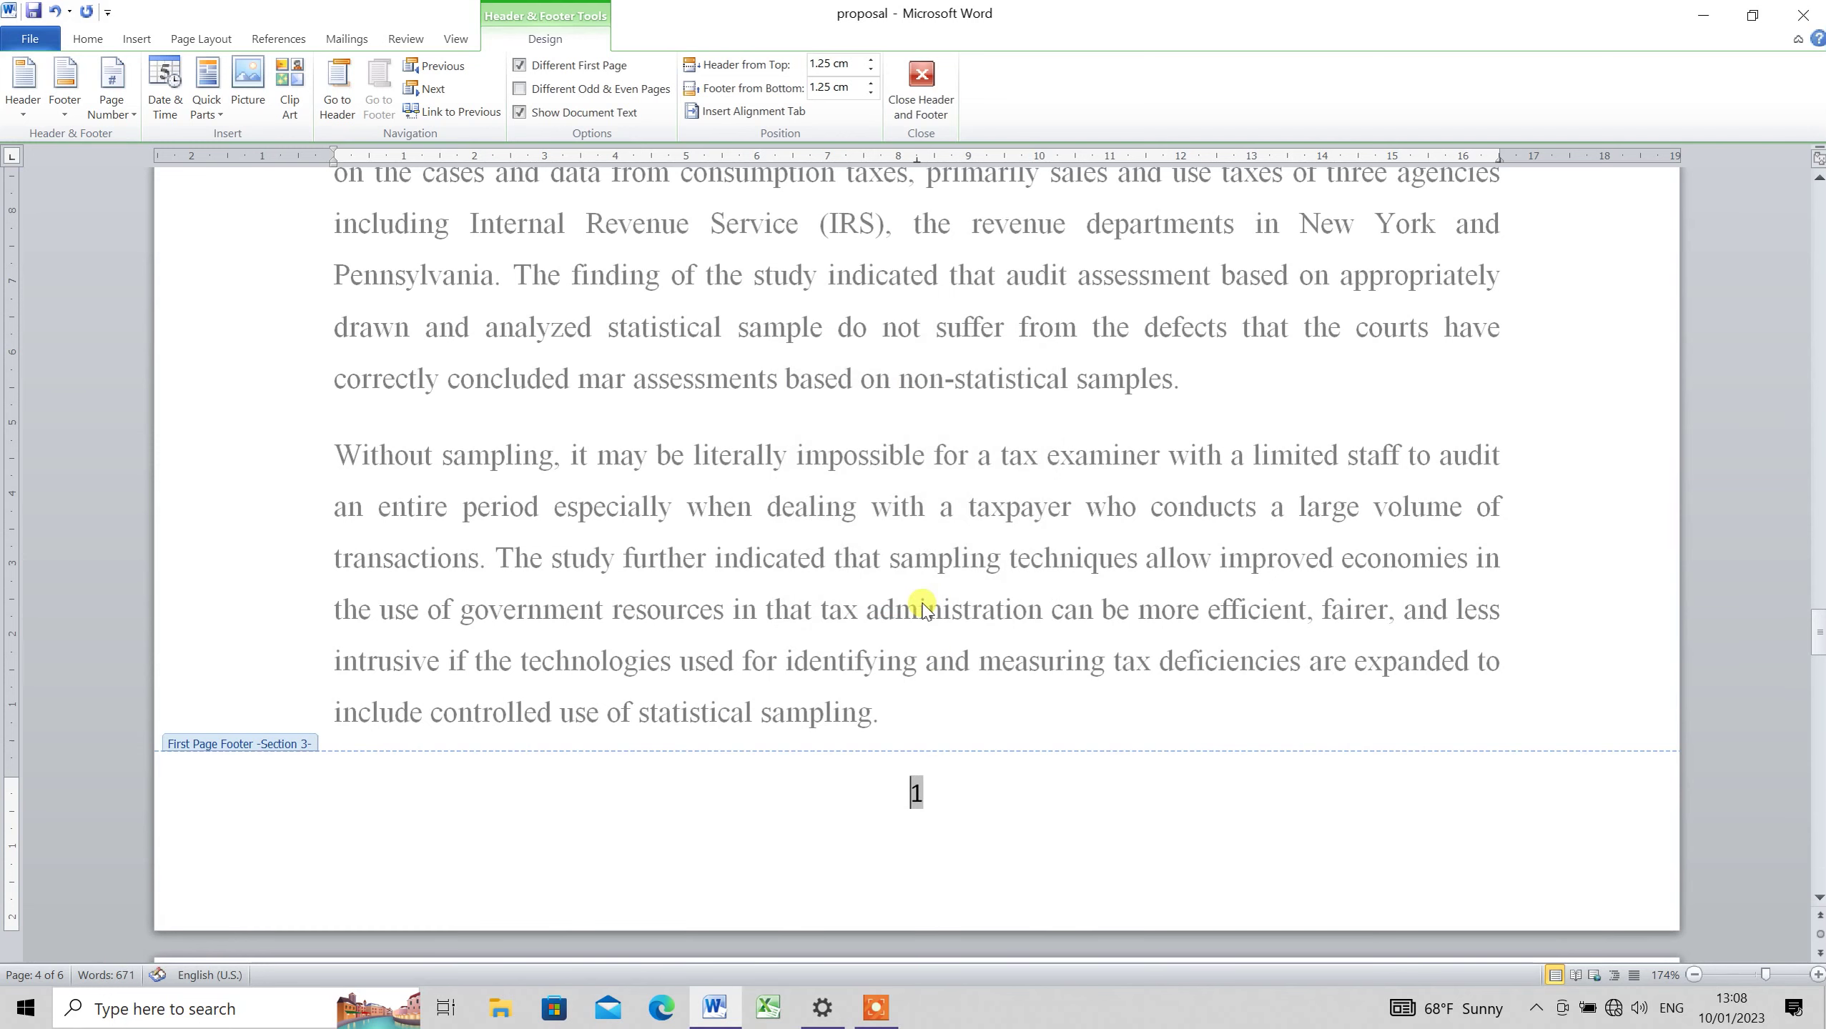
double_click(924, 602)
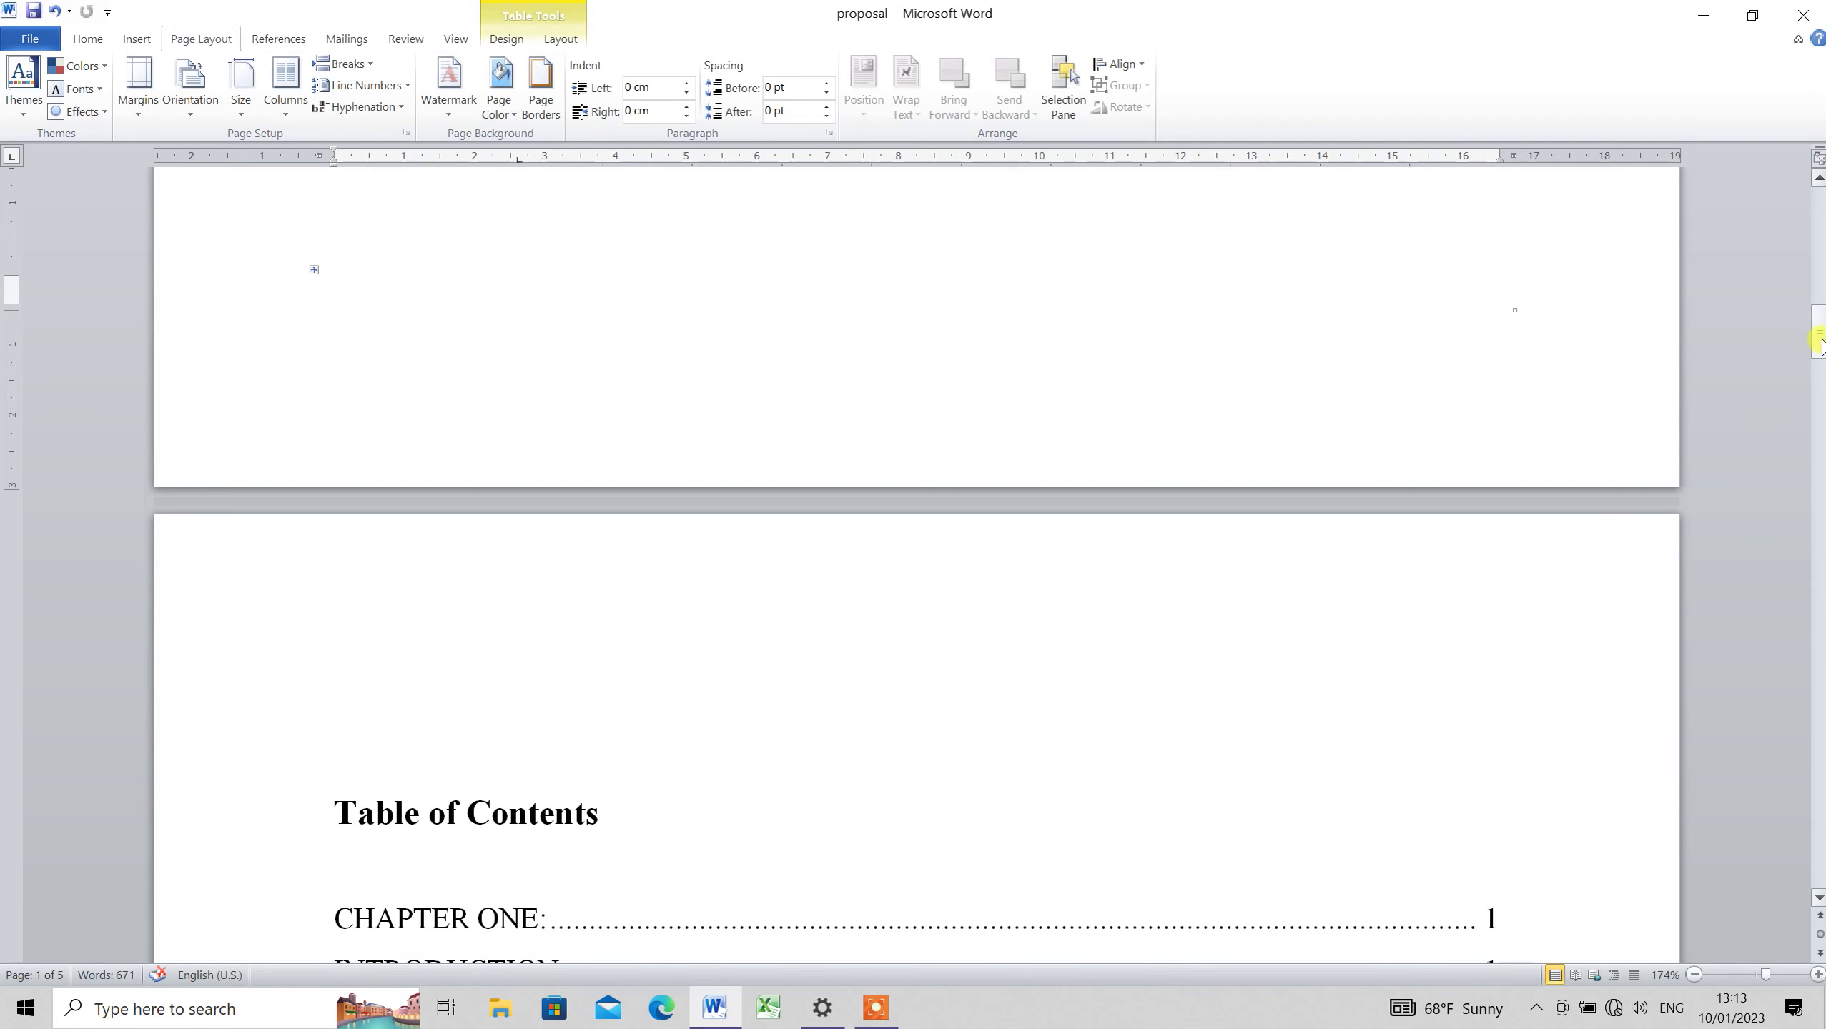
drag(1820, 345, 1820, 296)
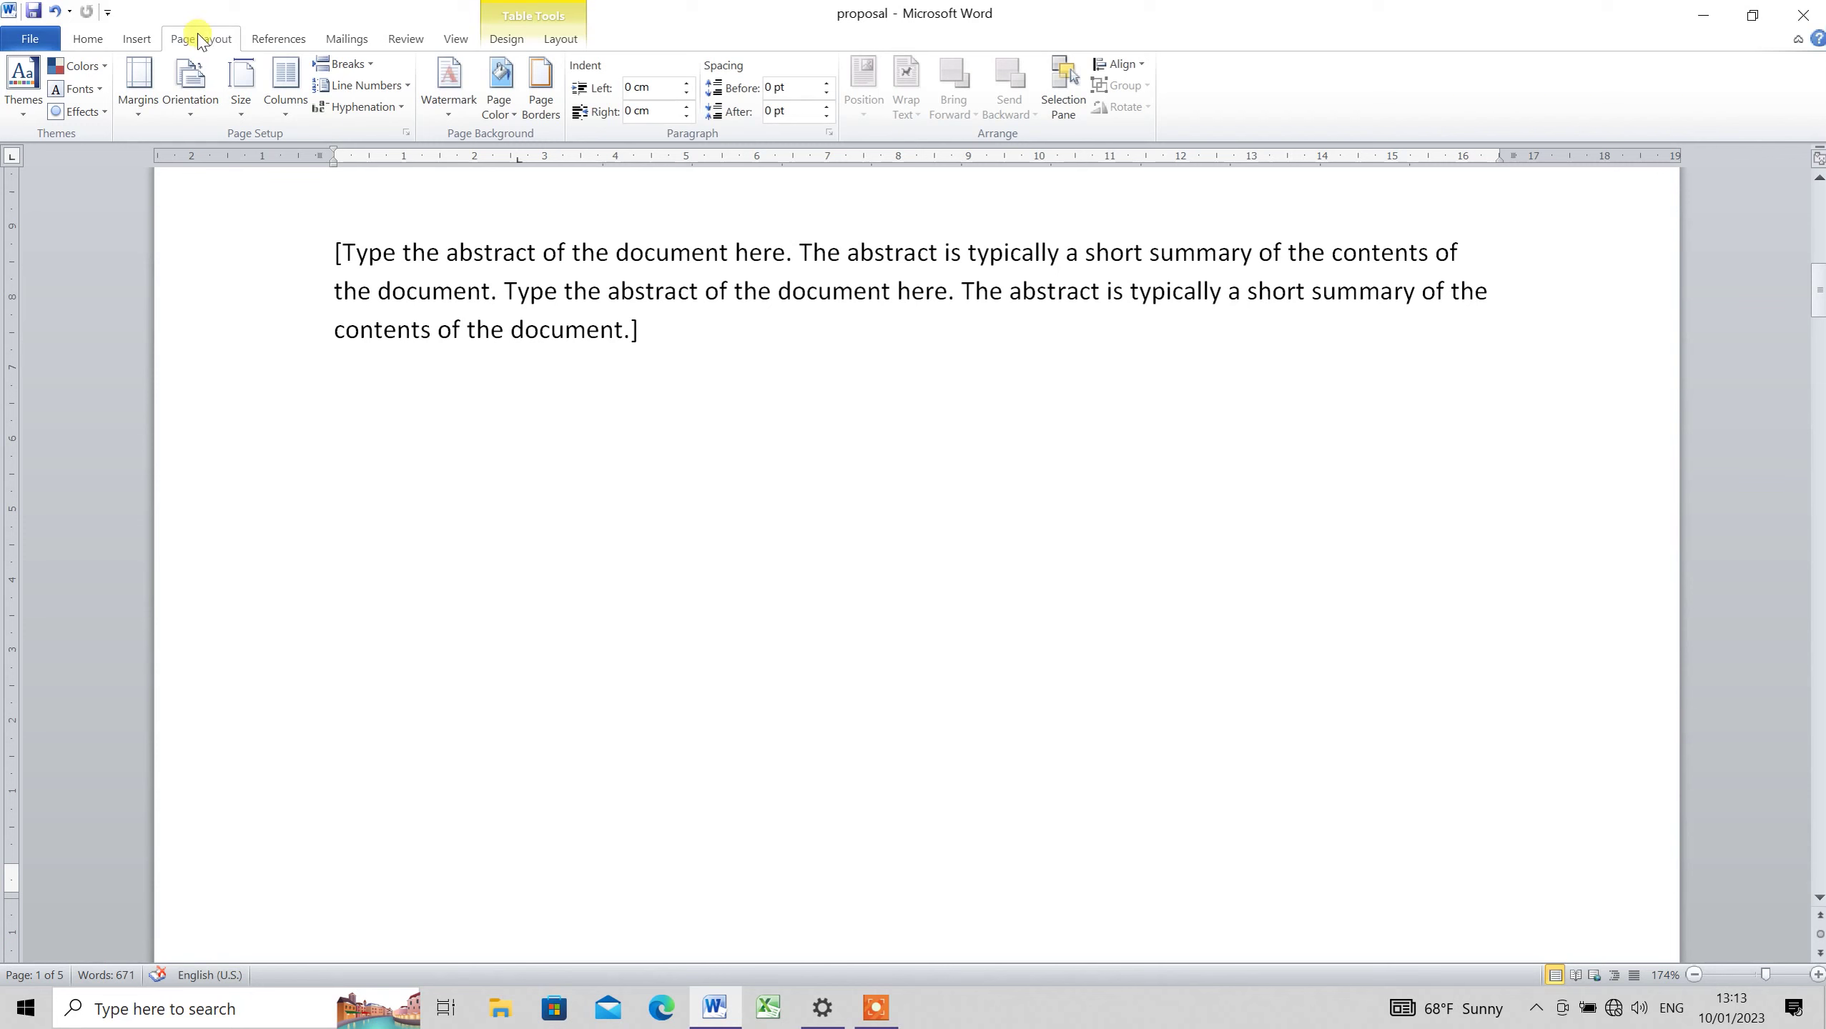
click(343, 64)
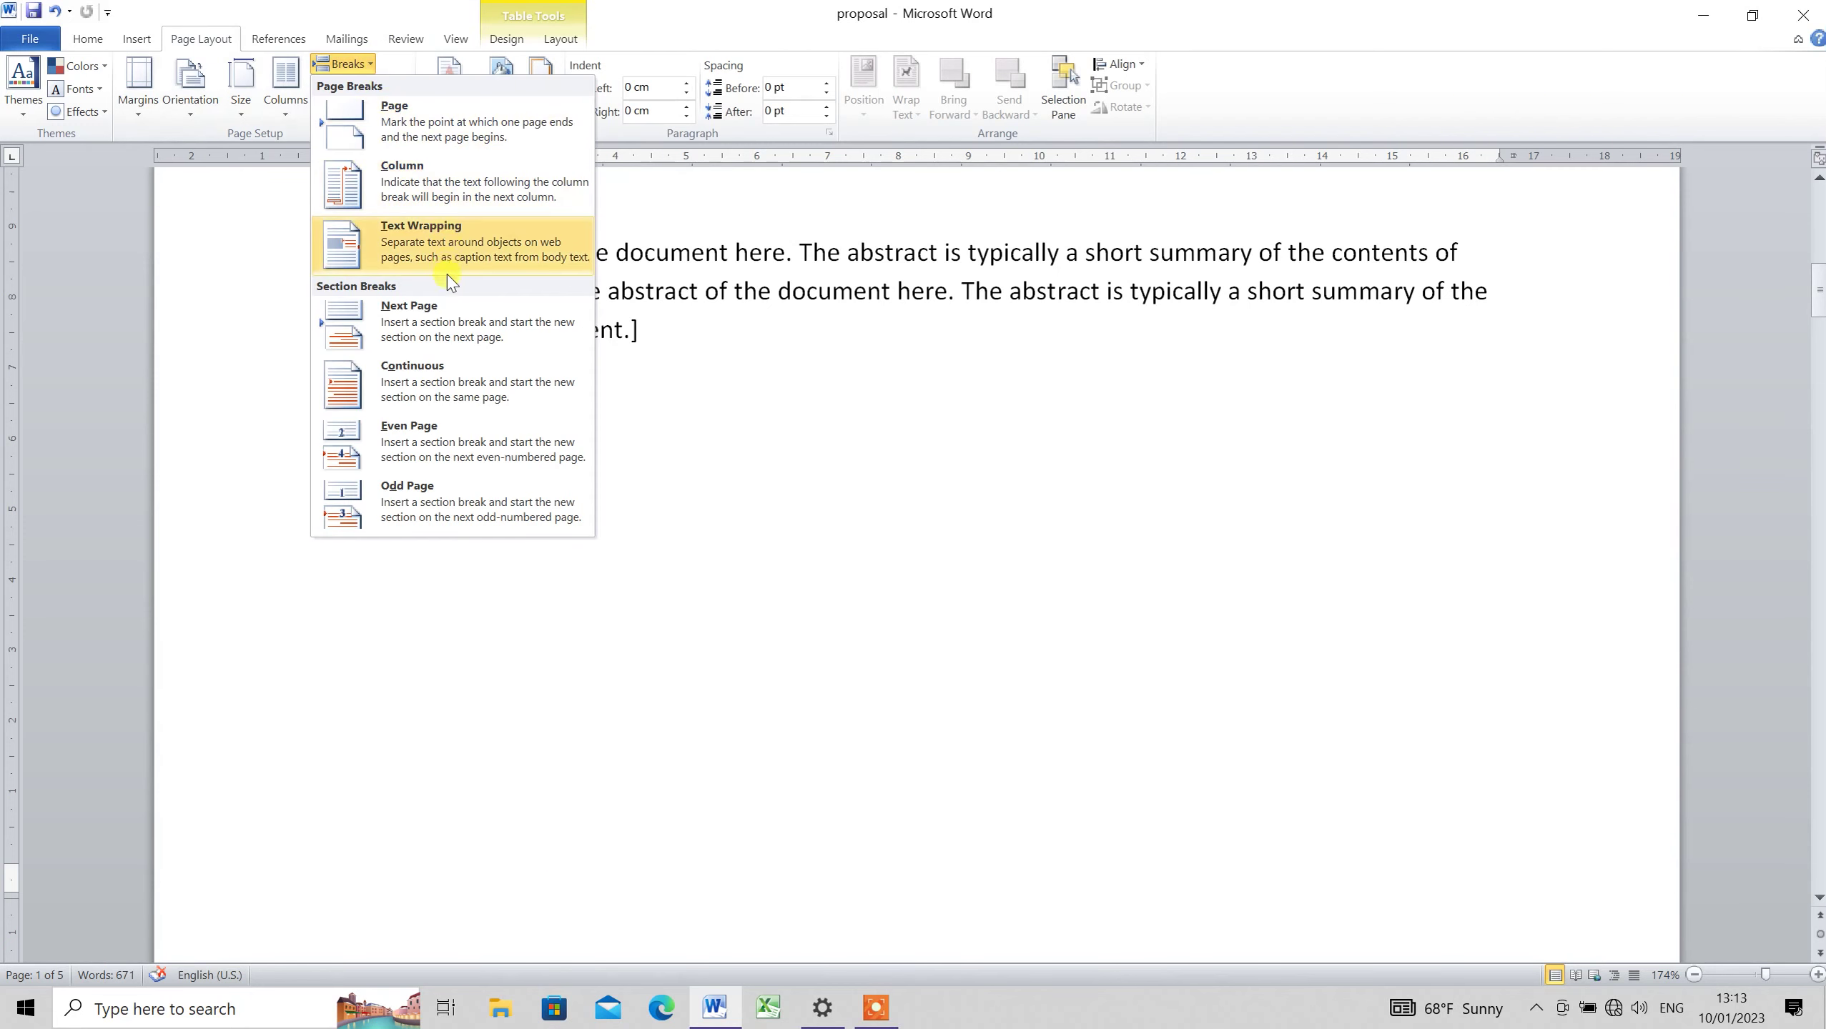
click(811, 671)
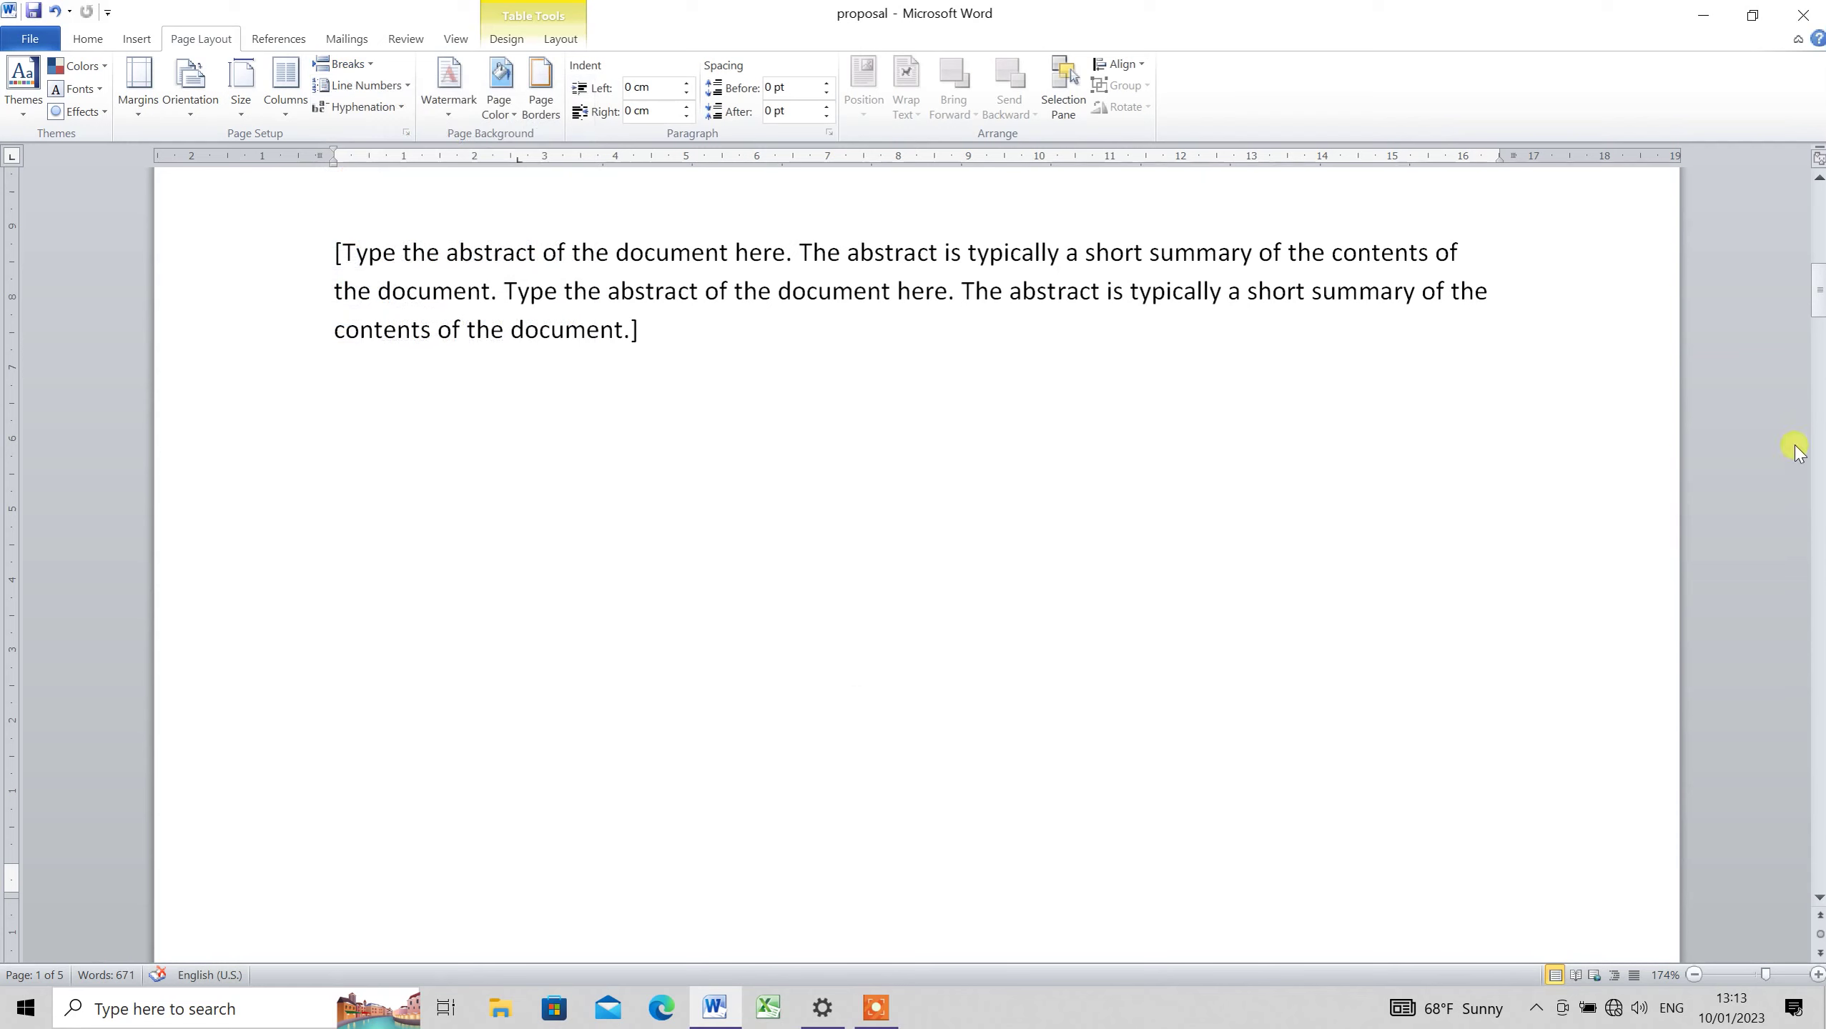
drag(1818, 291, 1819, 326)
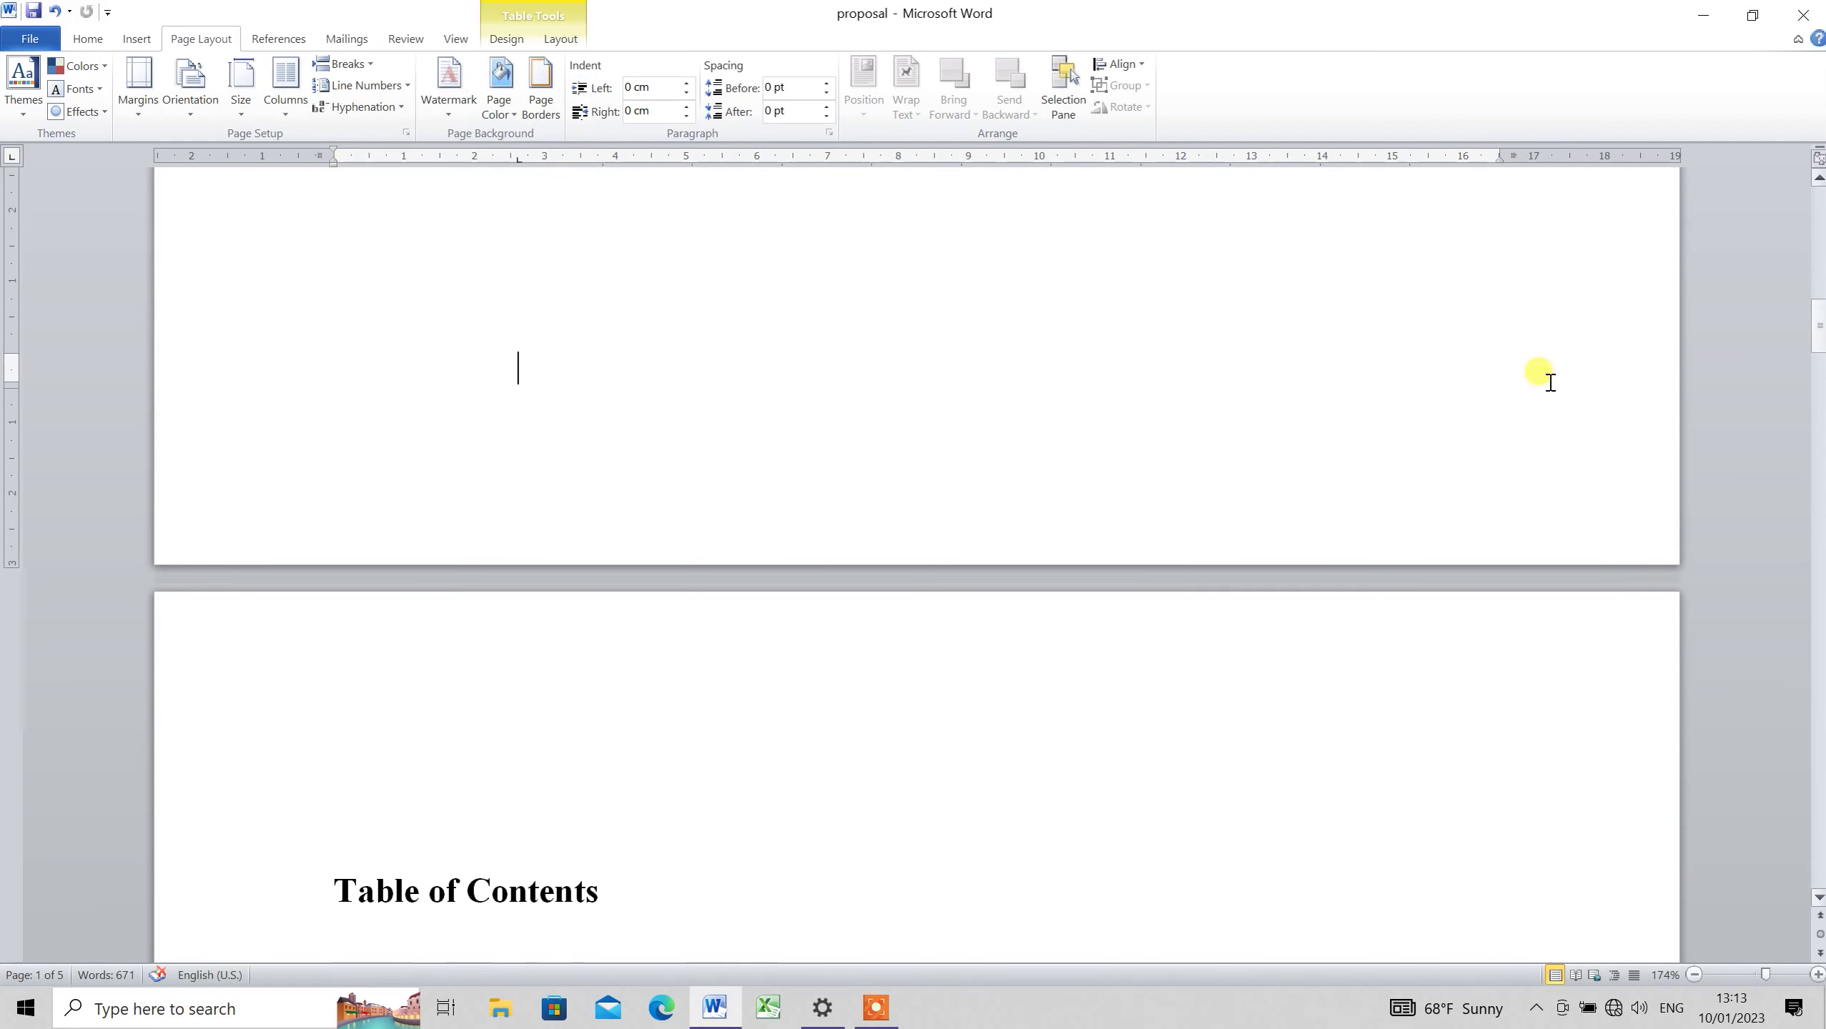
click(872, 704)
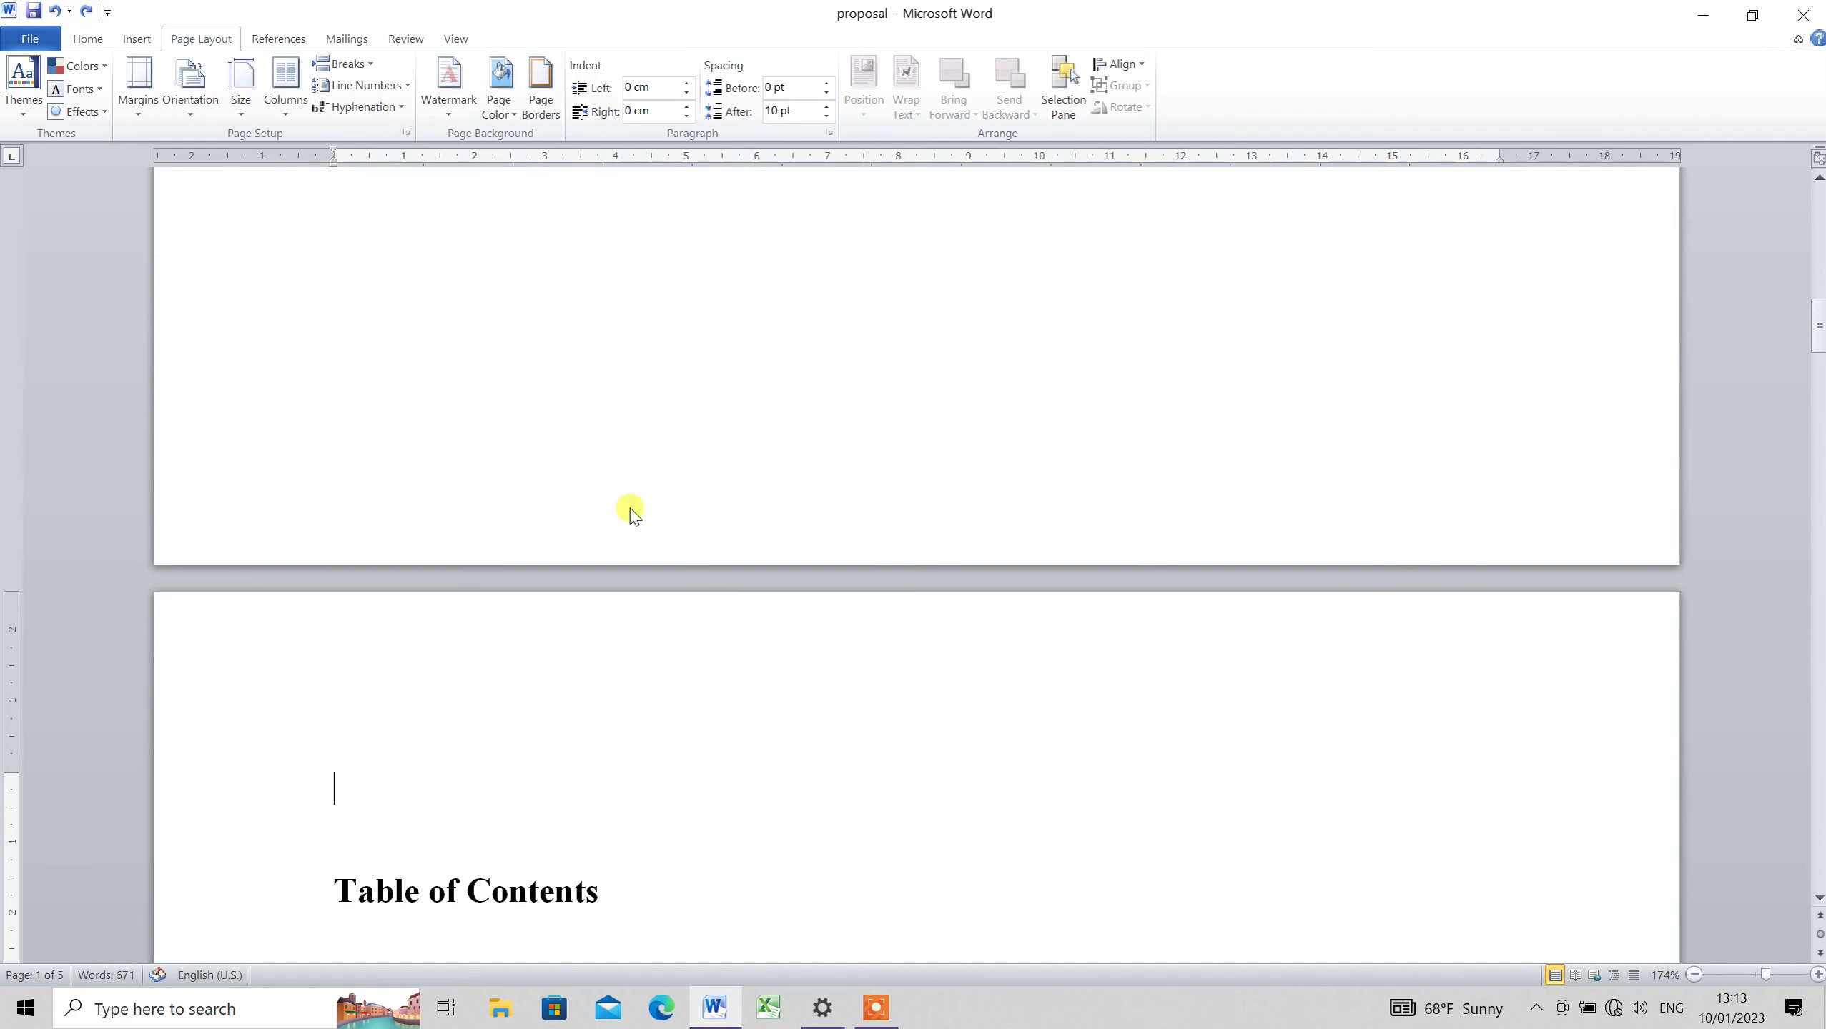
click(136, 39)
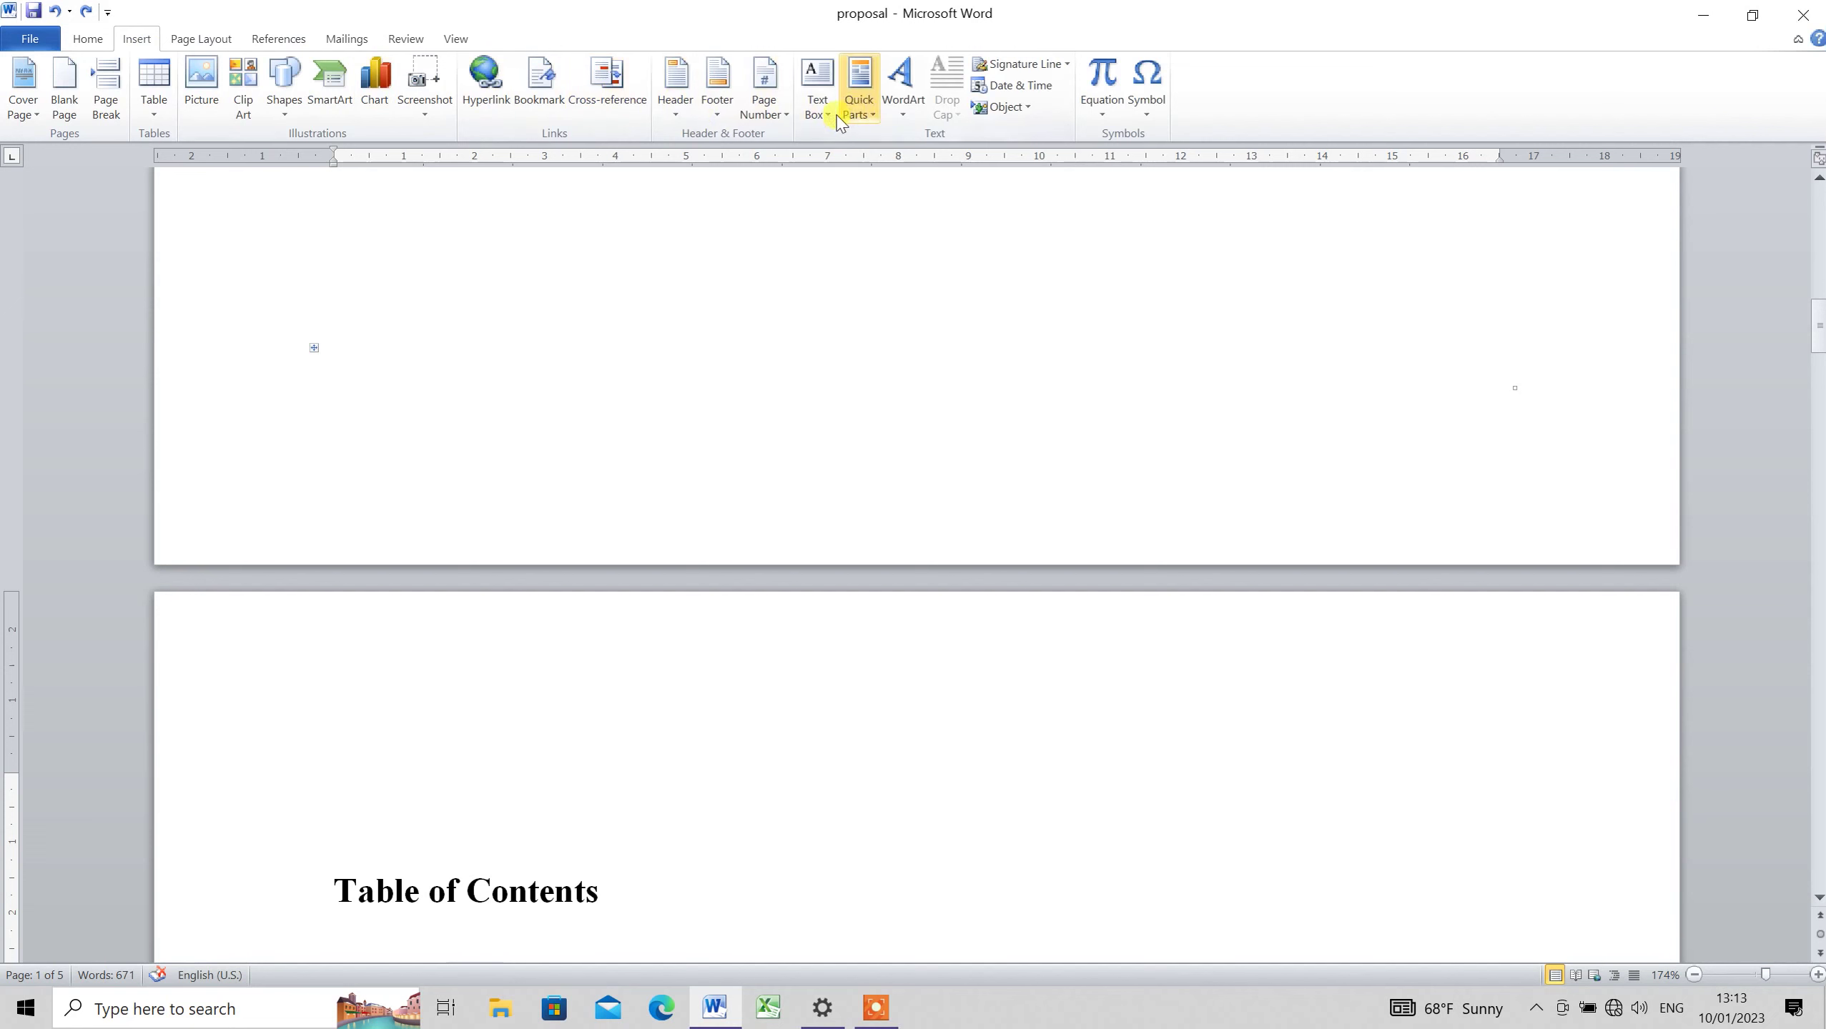
click(763, 83)
mouse_move(809, 160)
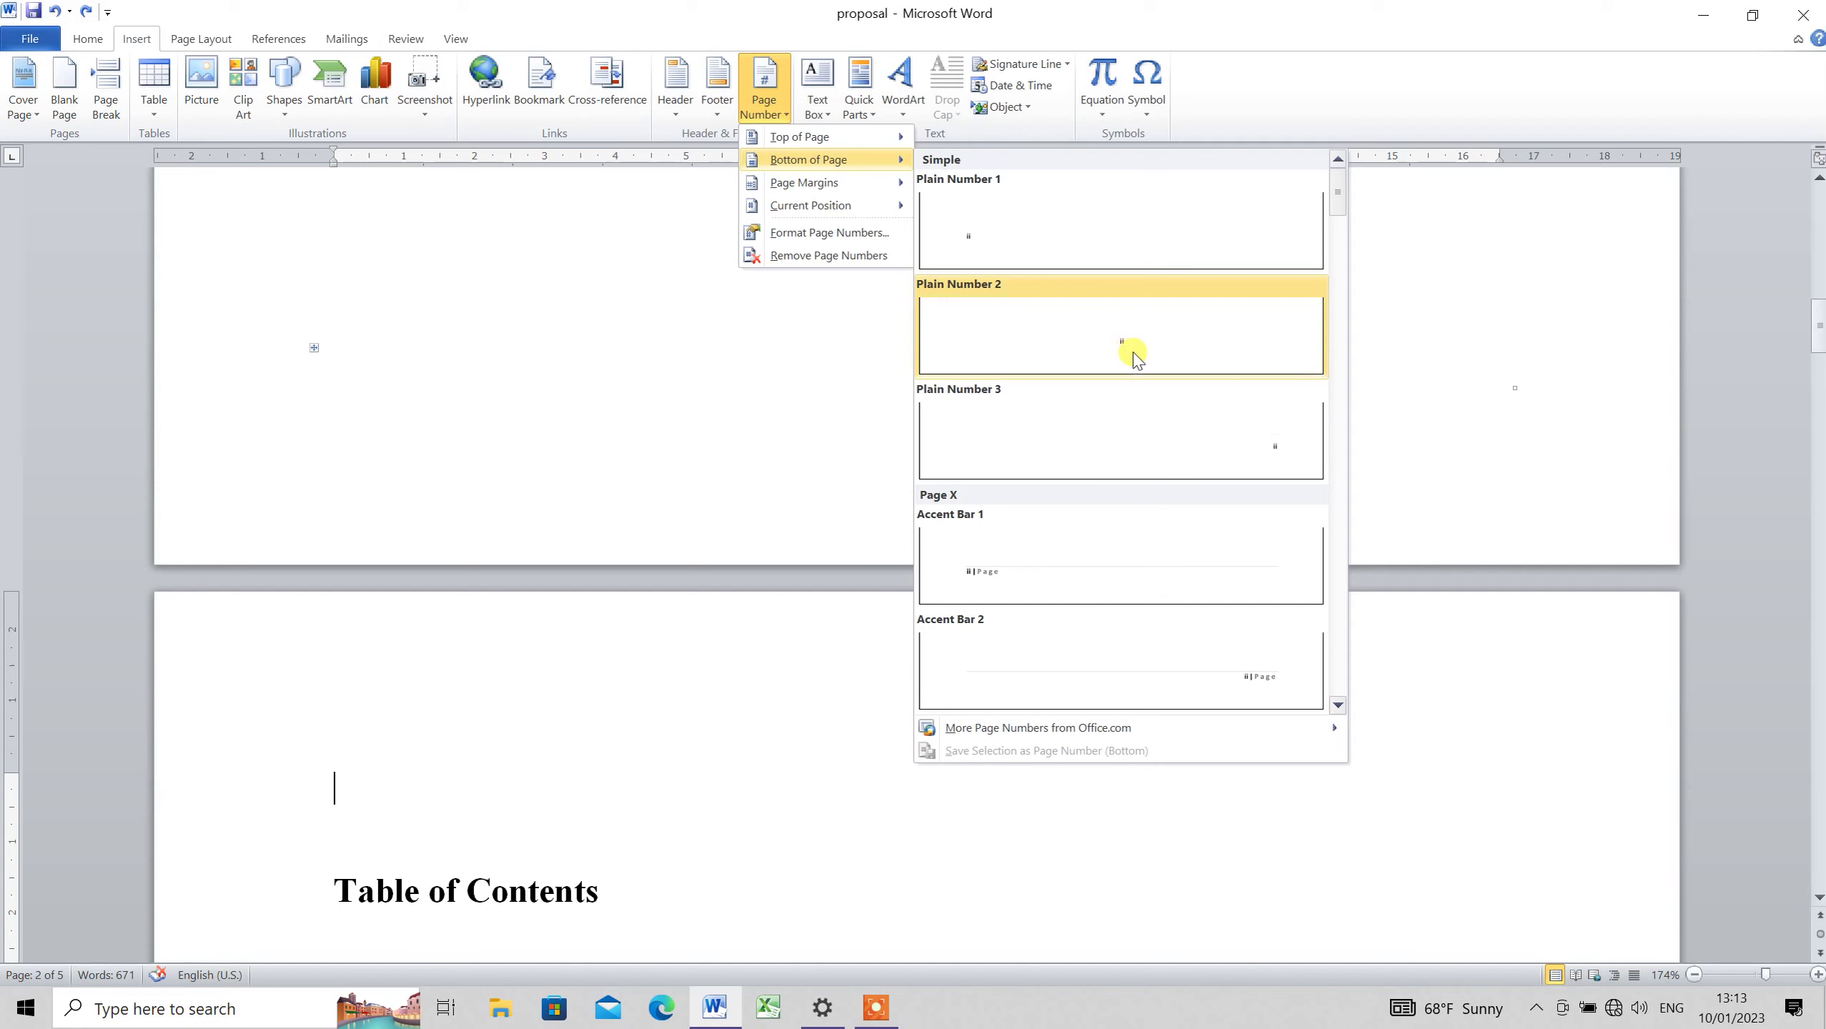
click(841, 233)
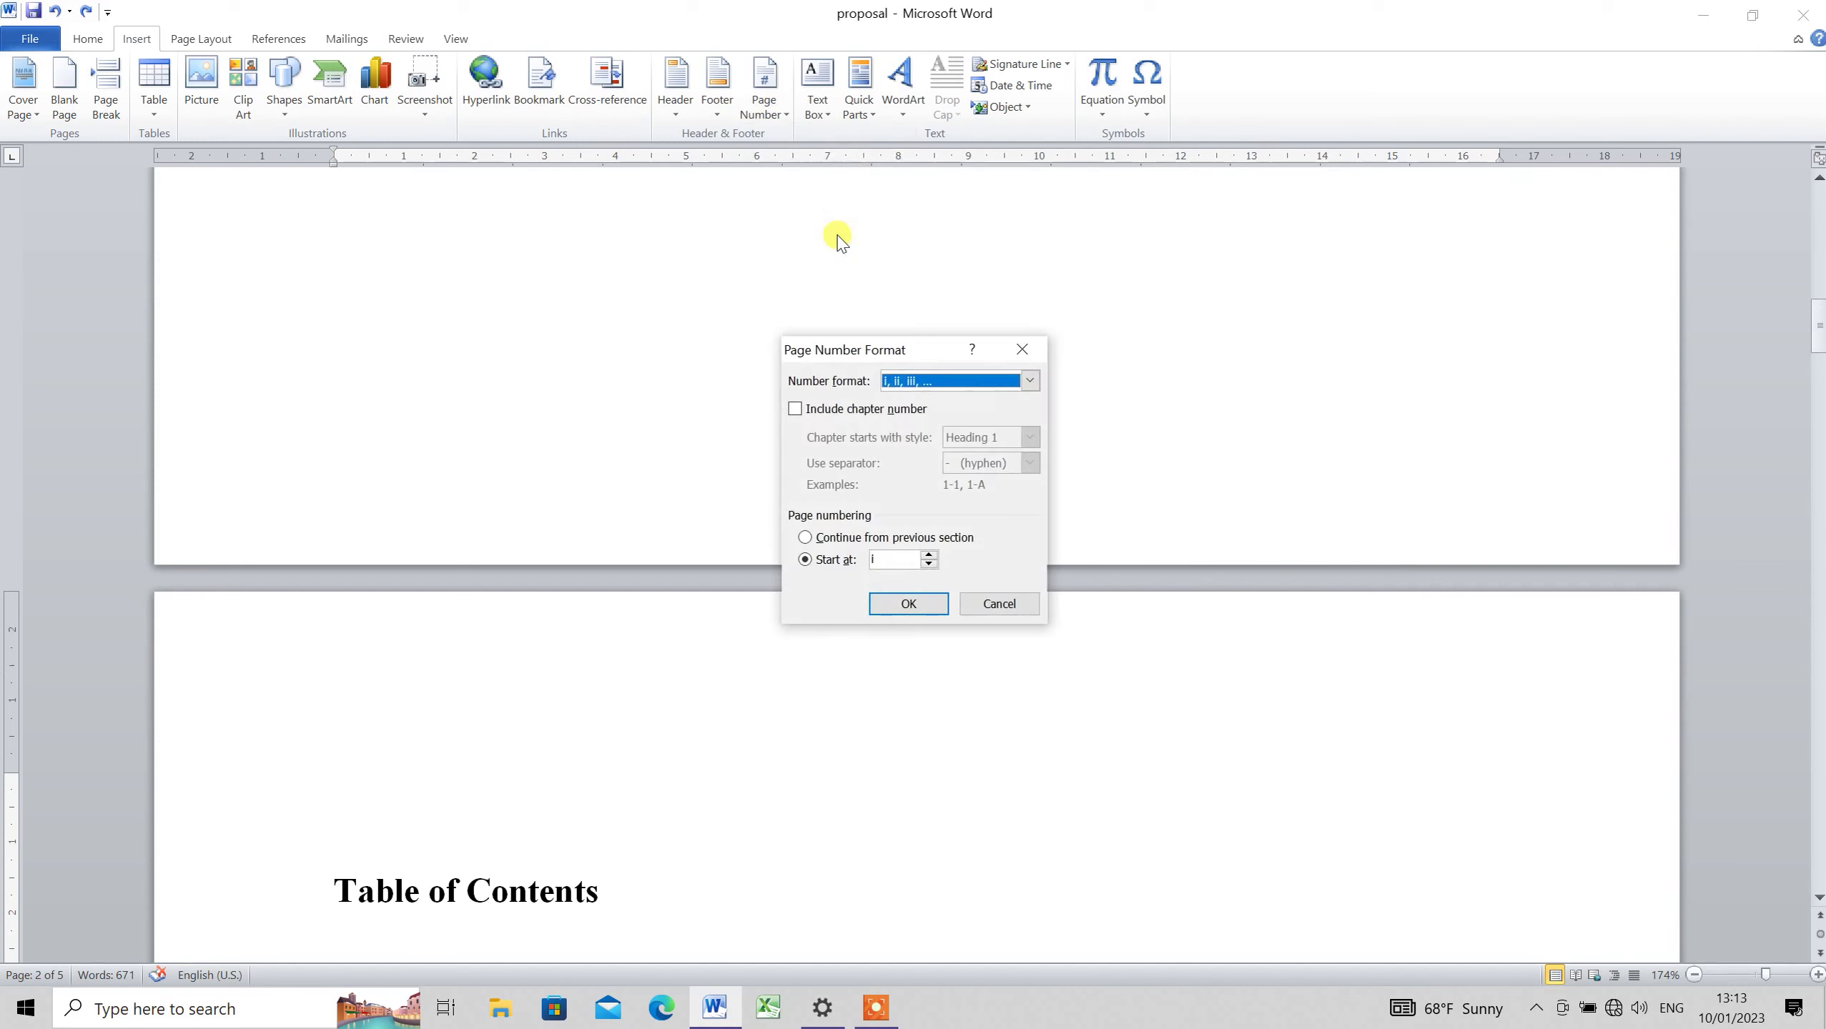
click(1030, 381)
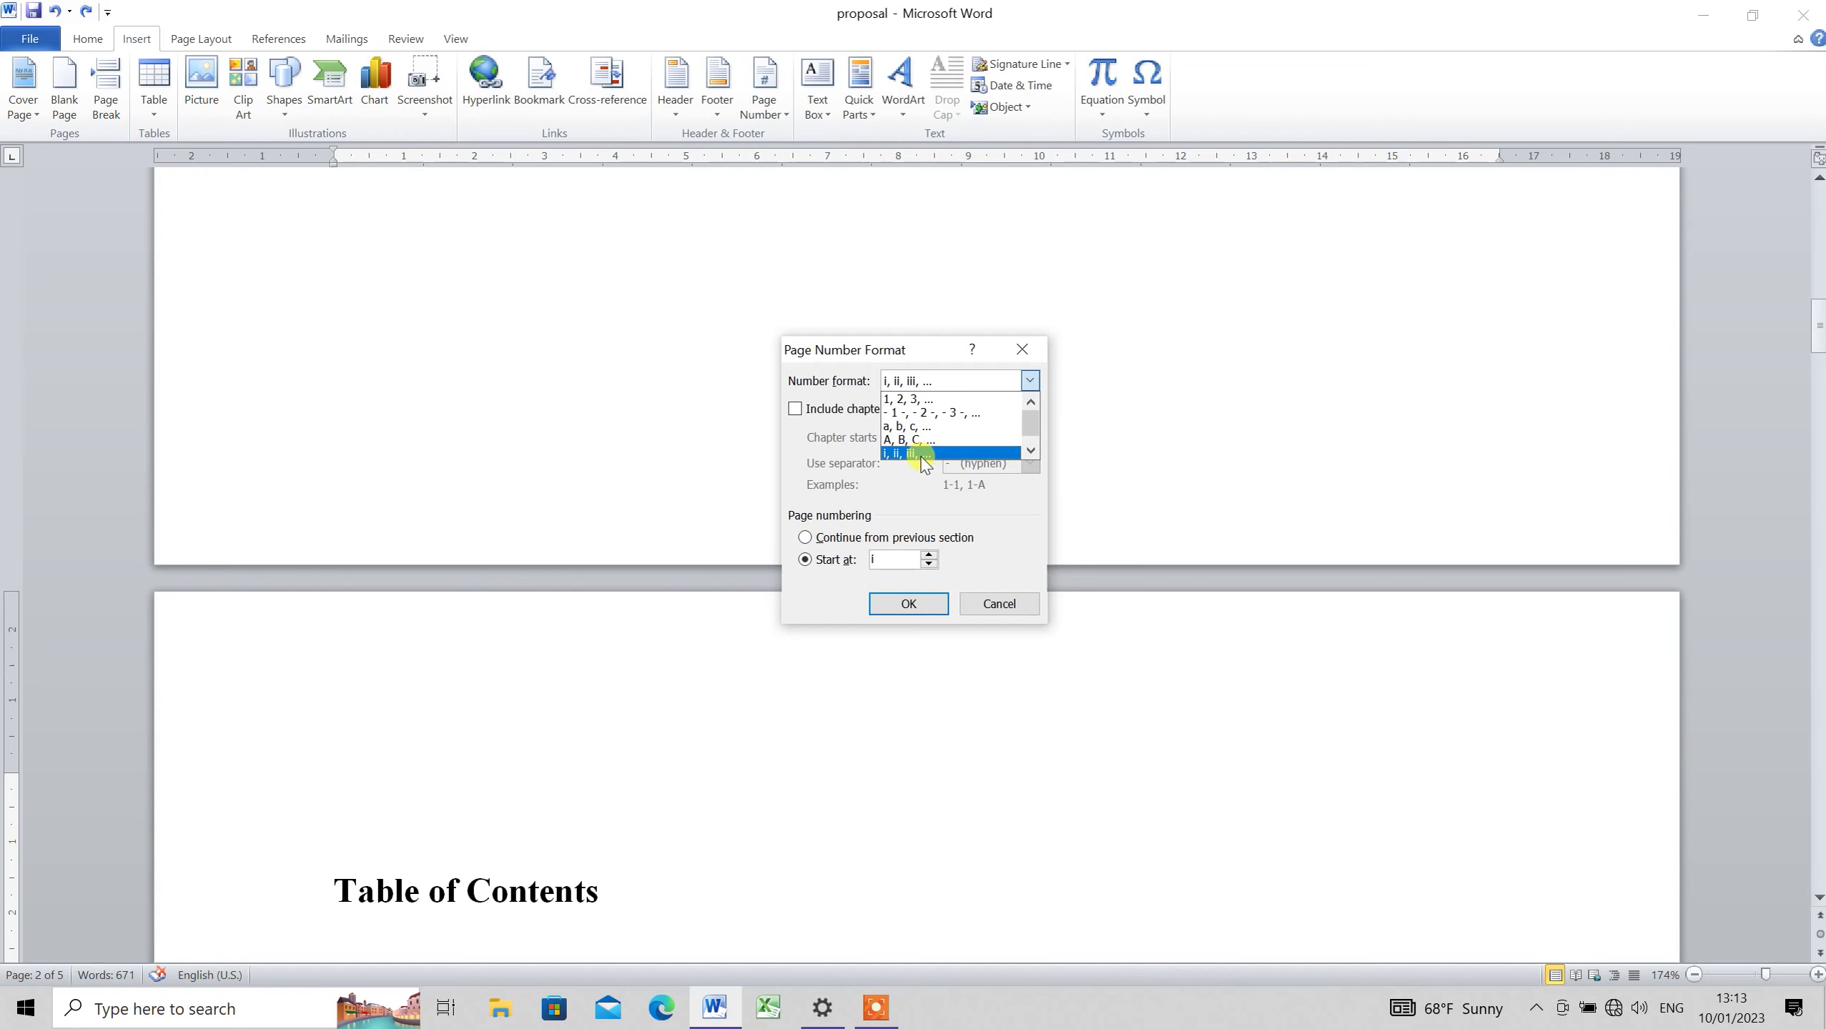
click(1001, 603)
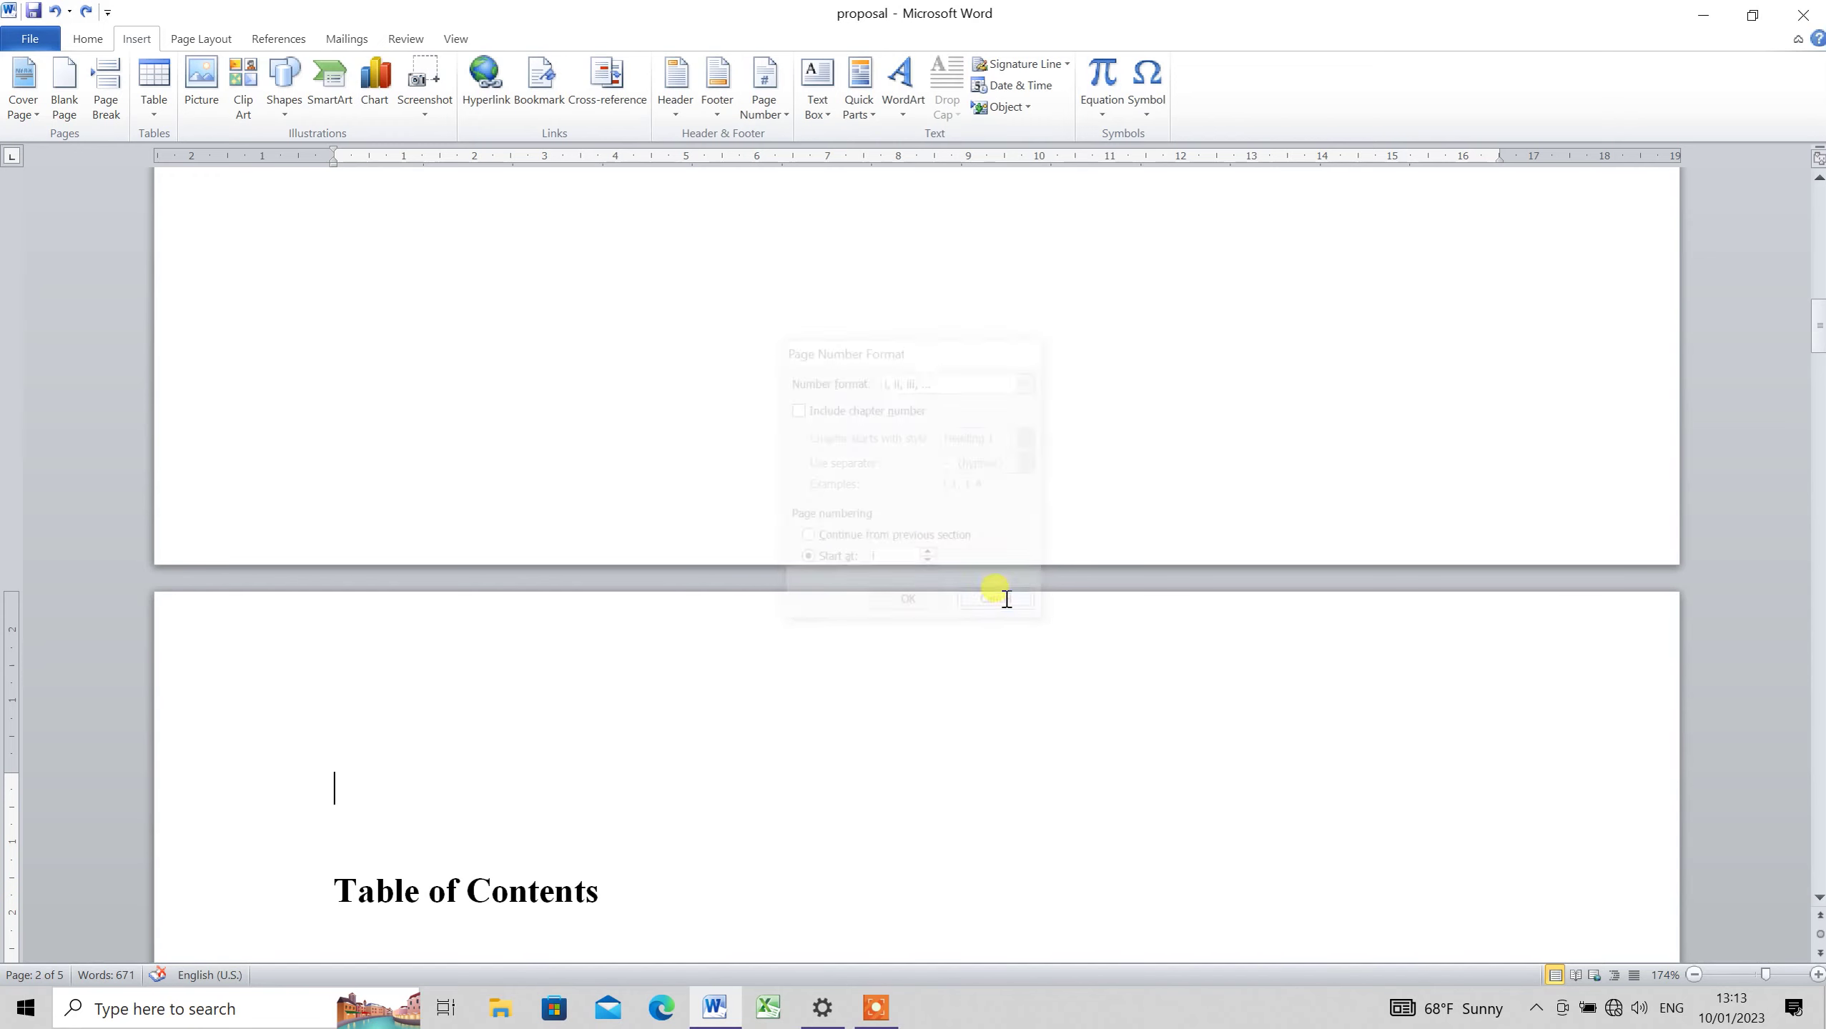
key(Down)
key(Down)
key(Down)
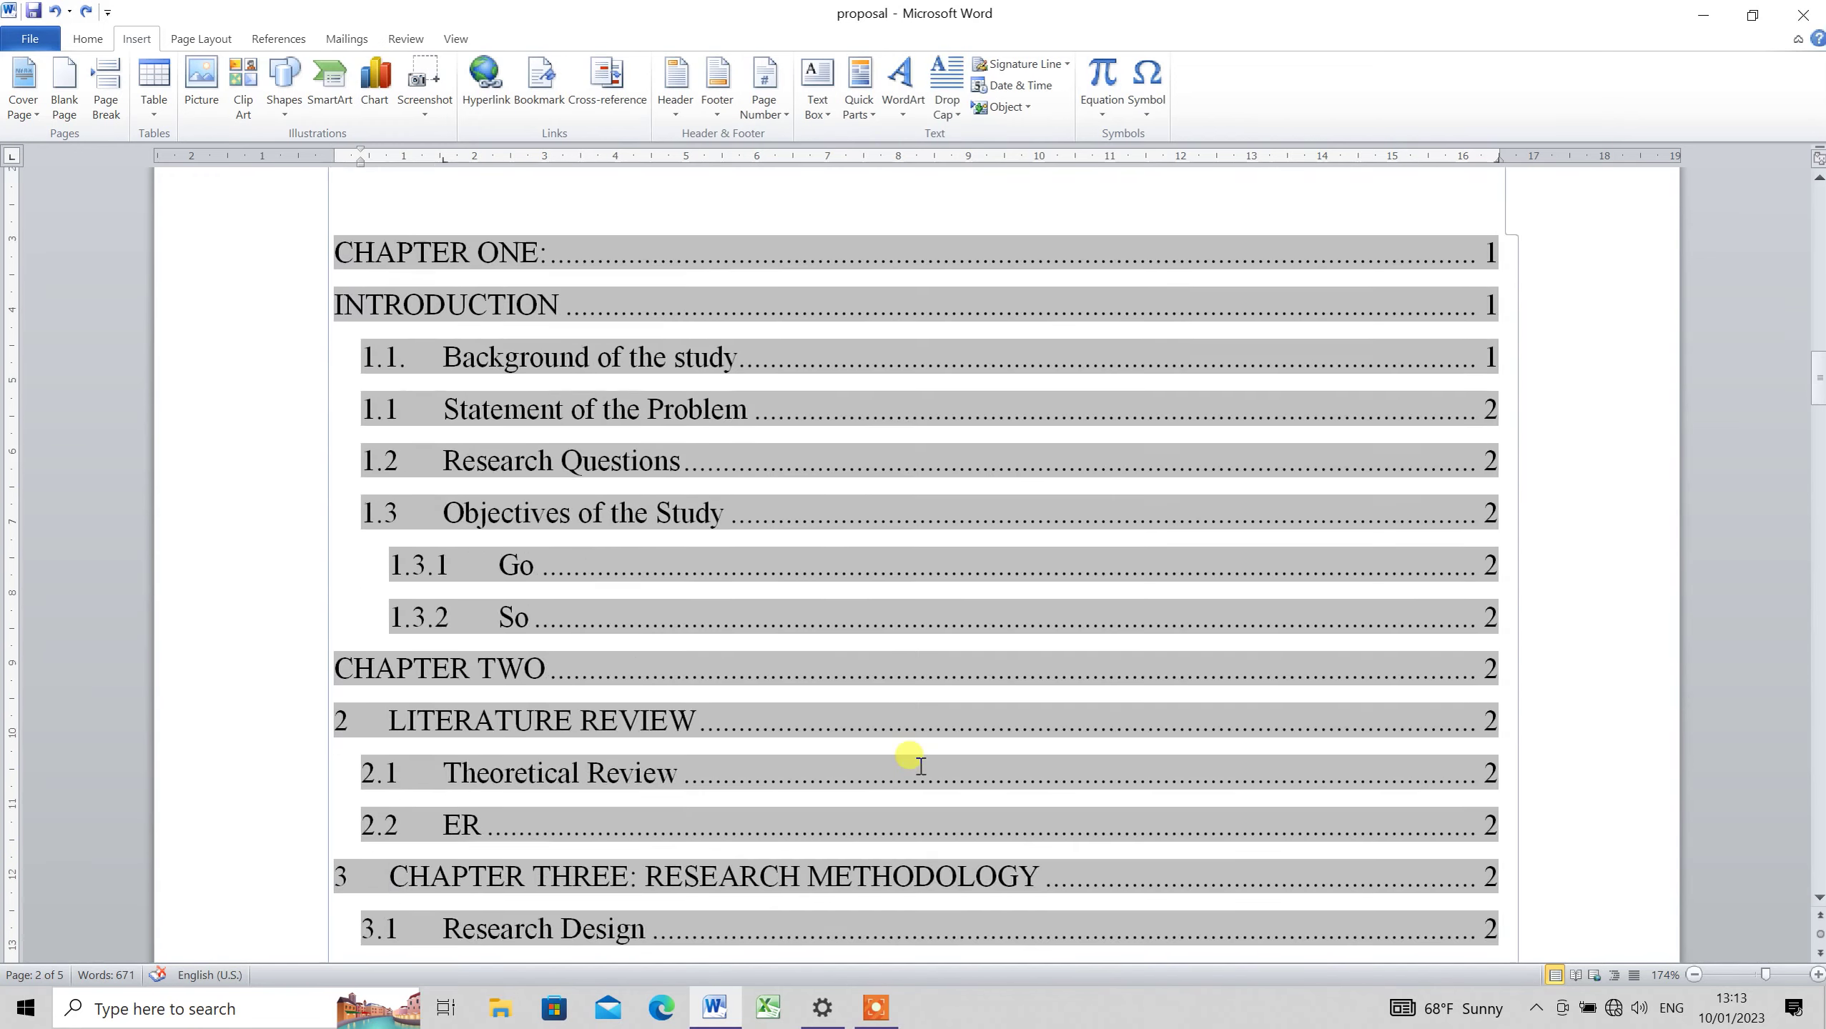
key(Down)
key(Down)
key(Down)
key(Down)
key(Down)
key(Down)
key(Down)
key(Up)
key(Up)
key(Up)
key(Up)
key(Up)
key(Up)
key(Up)
key(Up)
key(Up)
key(Up)
key(Up)
key(Up)
key(Down)
key(Up)
key(Up)
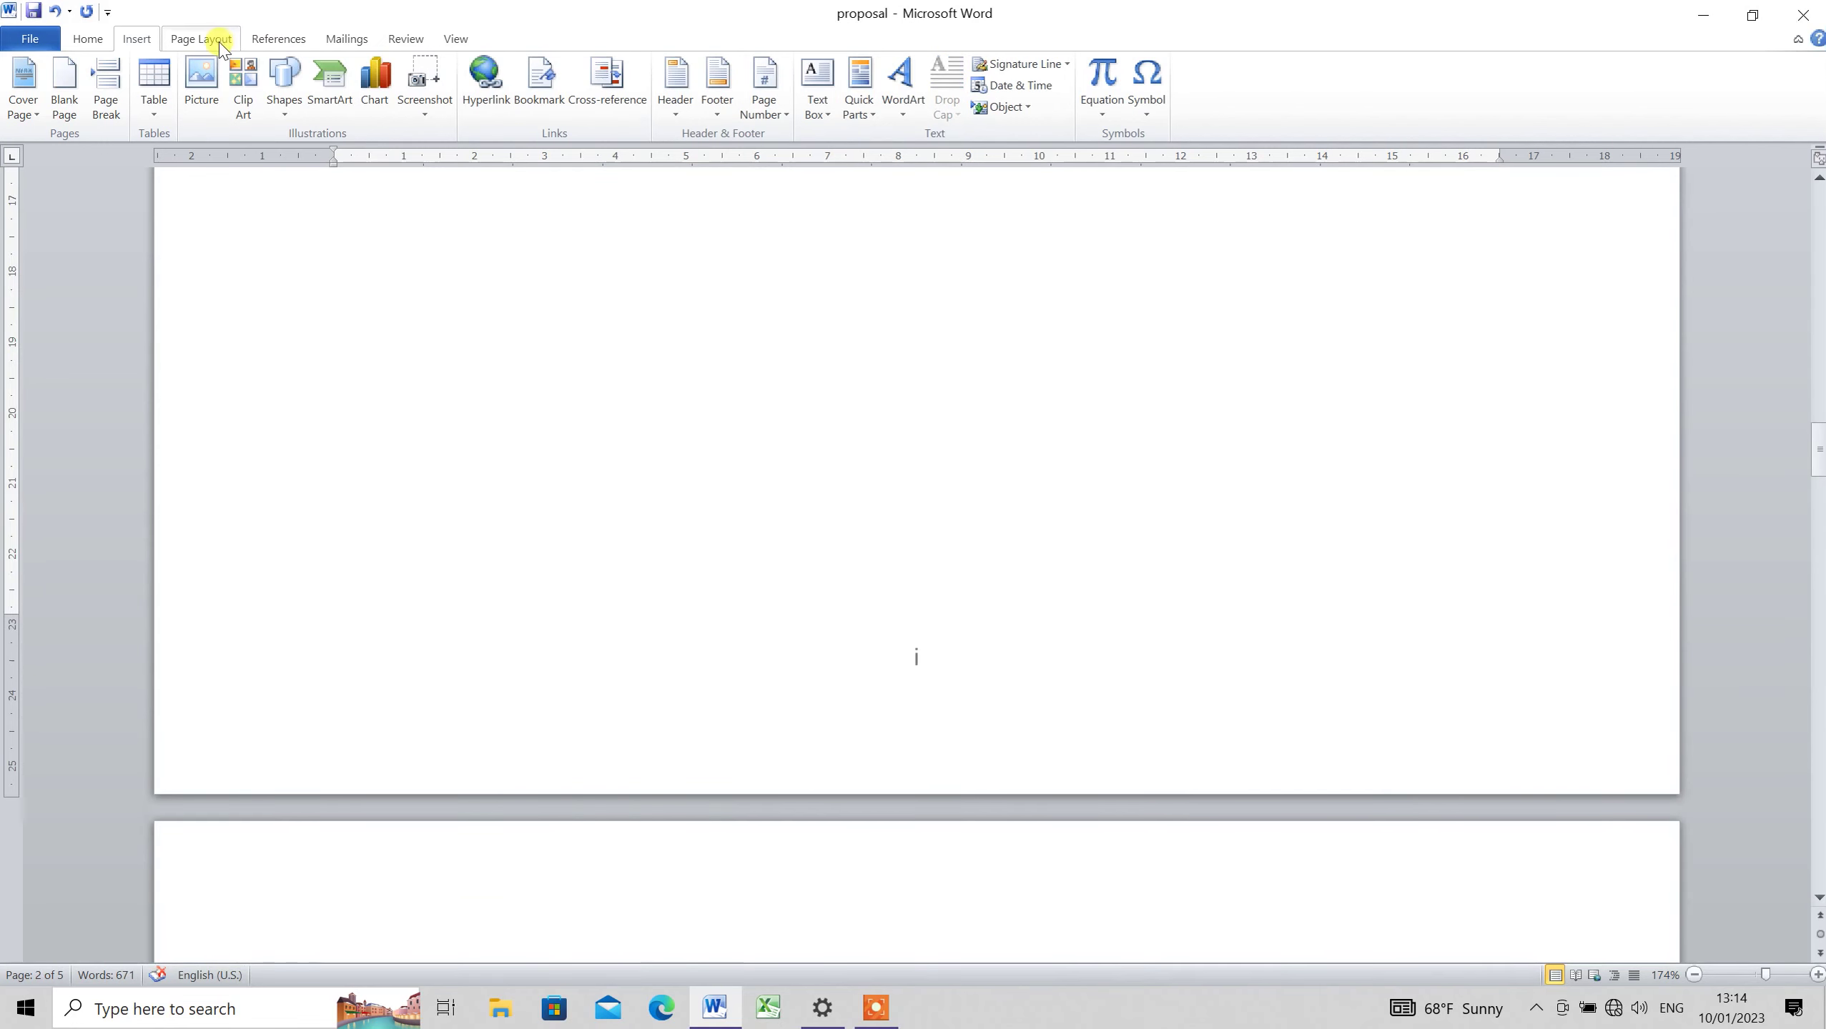
click(201, 39)
click(357, 64)
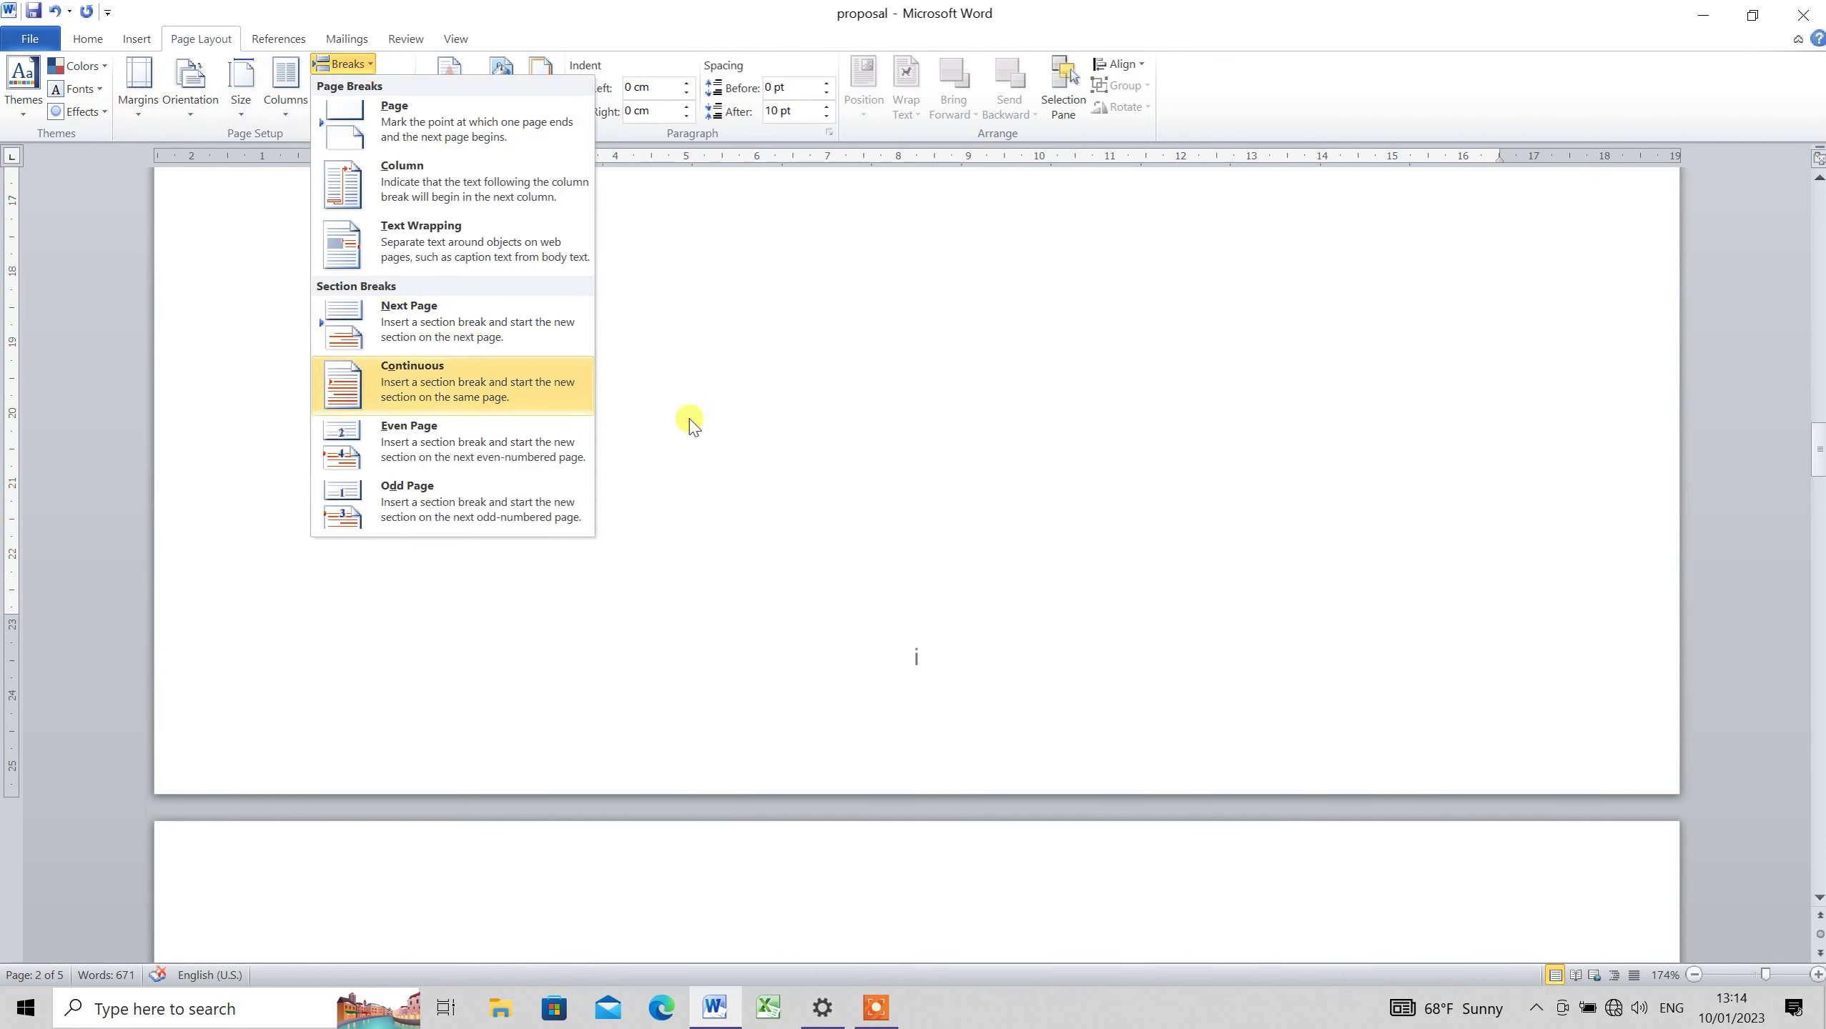
click(1002, 526)
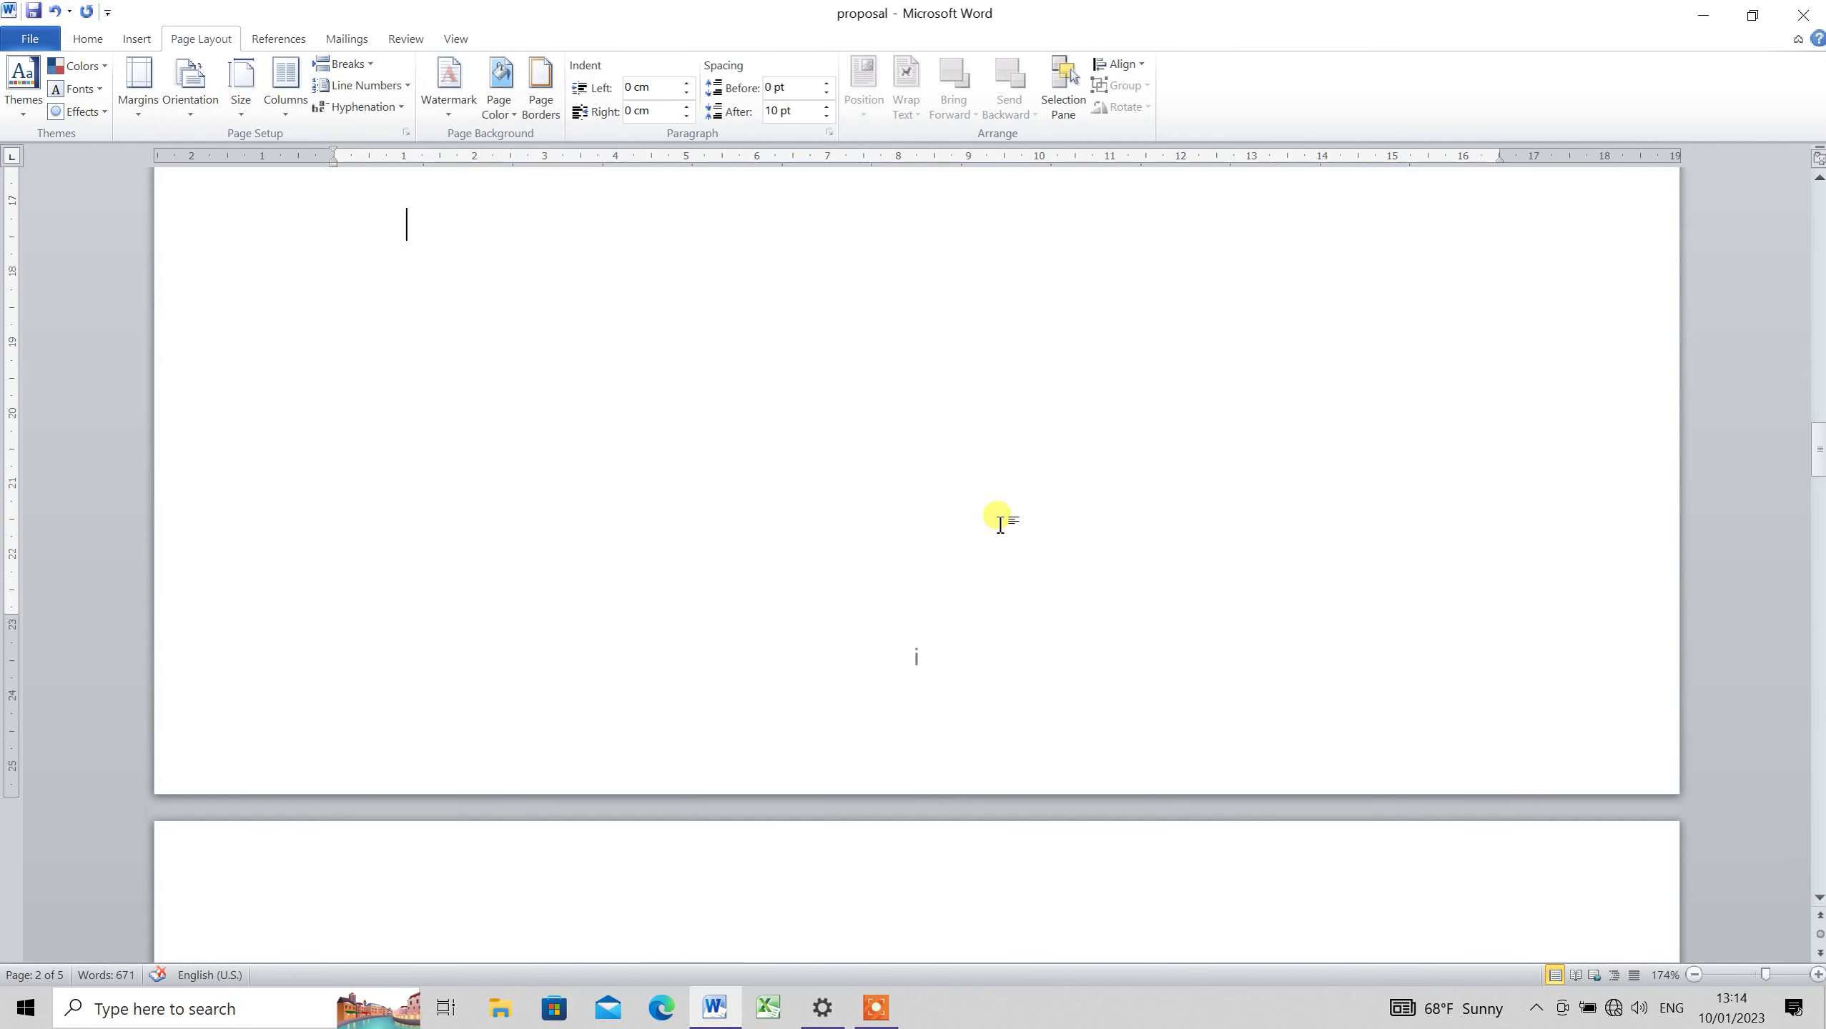
key(ctrl+Return)
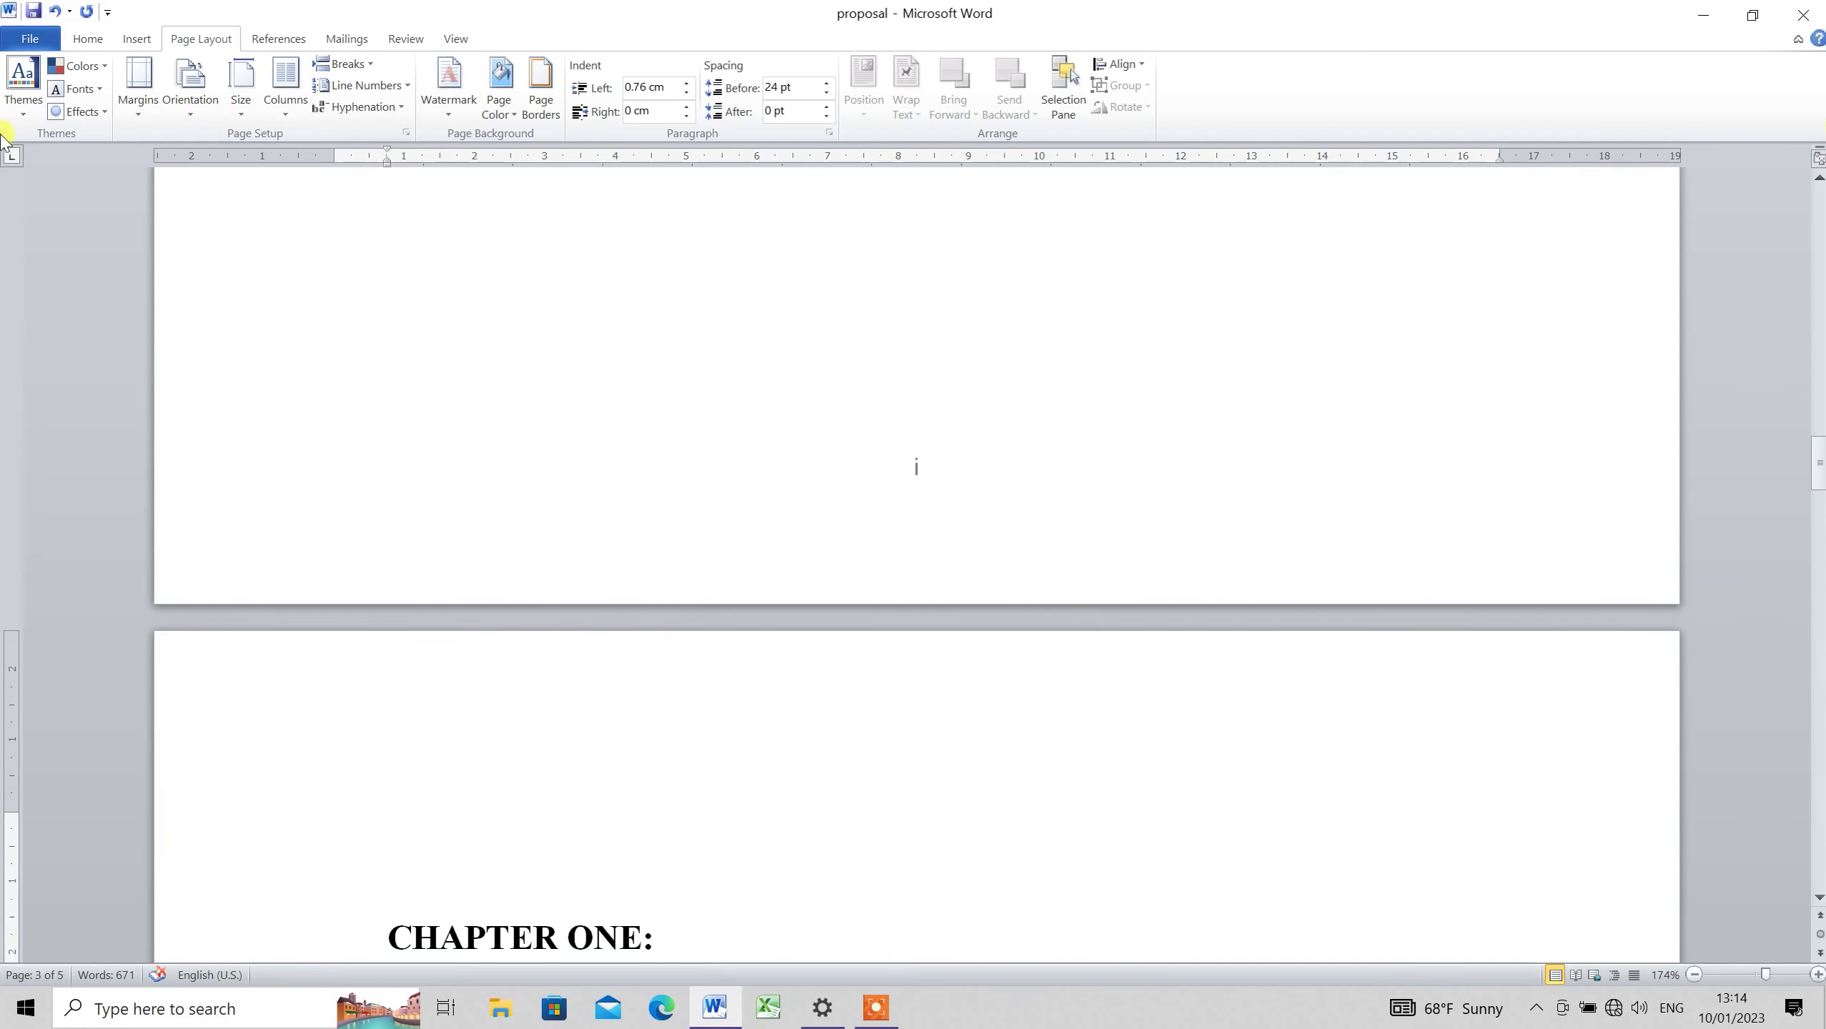
click(133, 38)
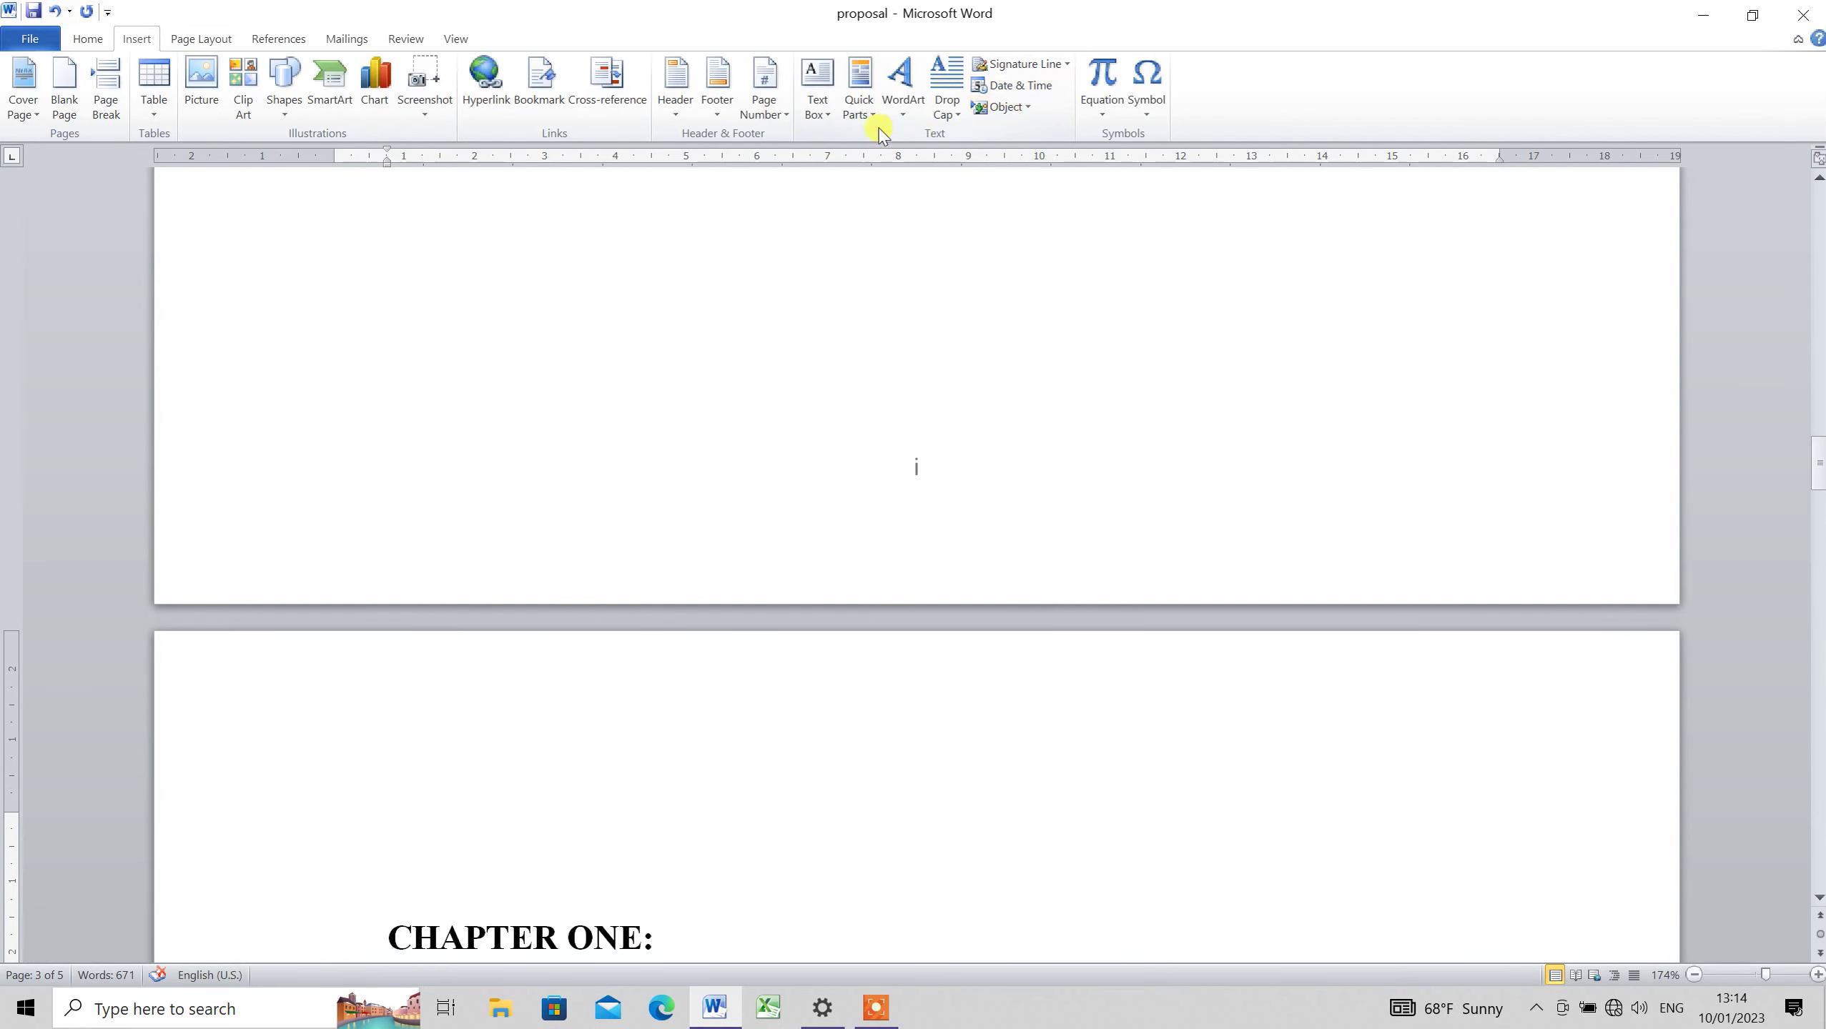
click(765, 100)
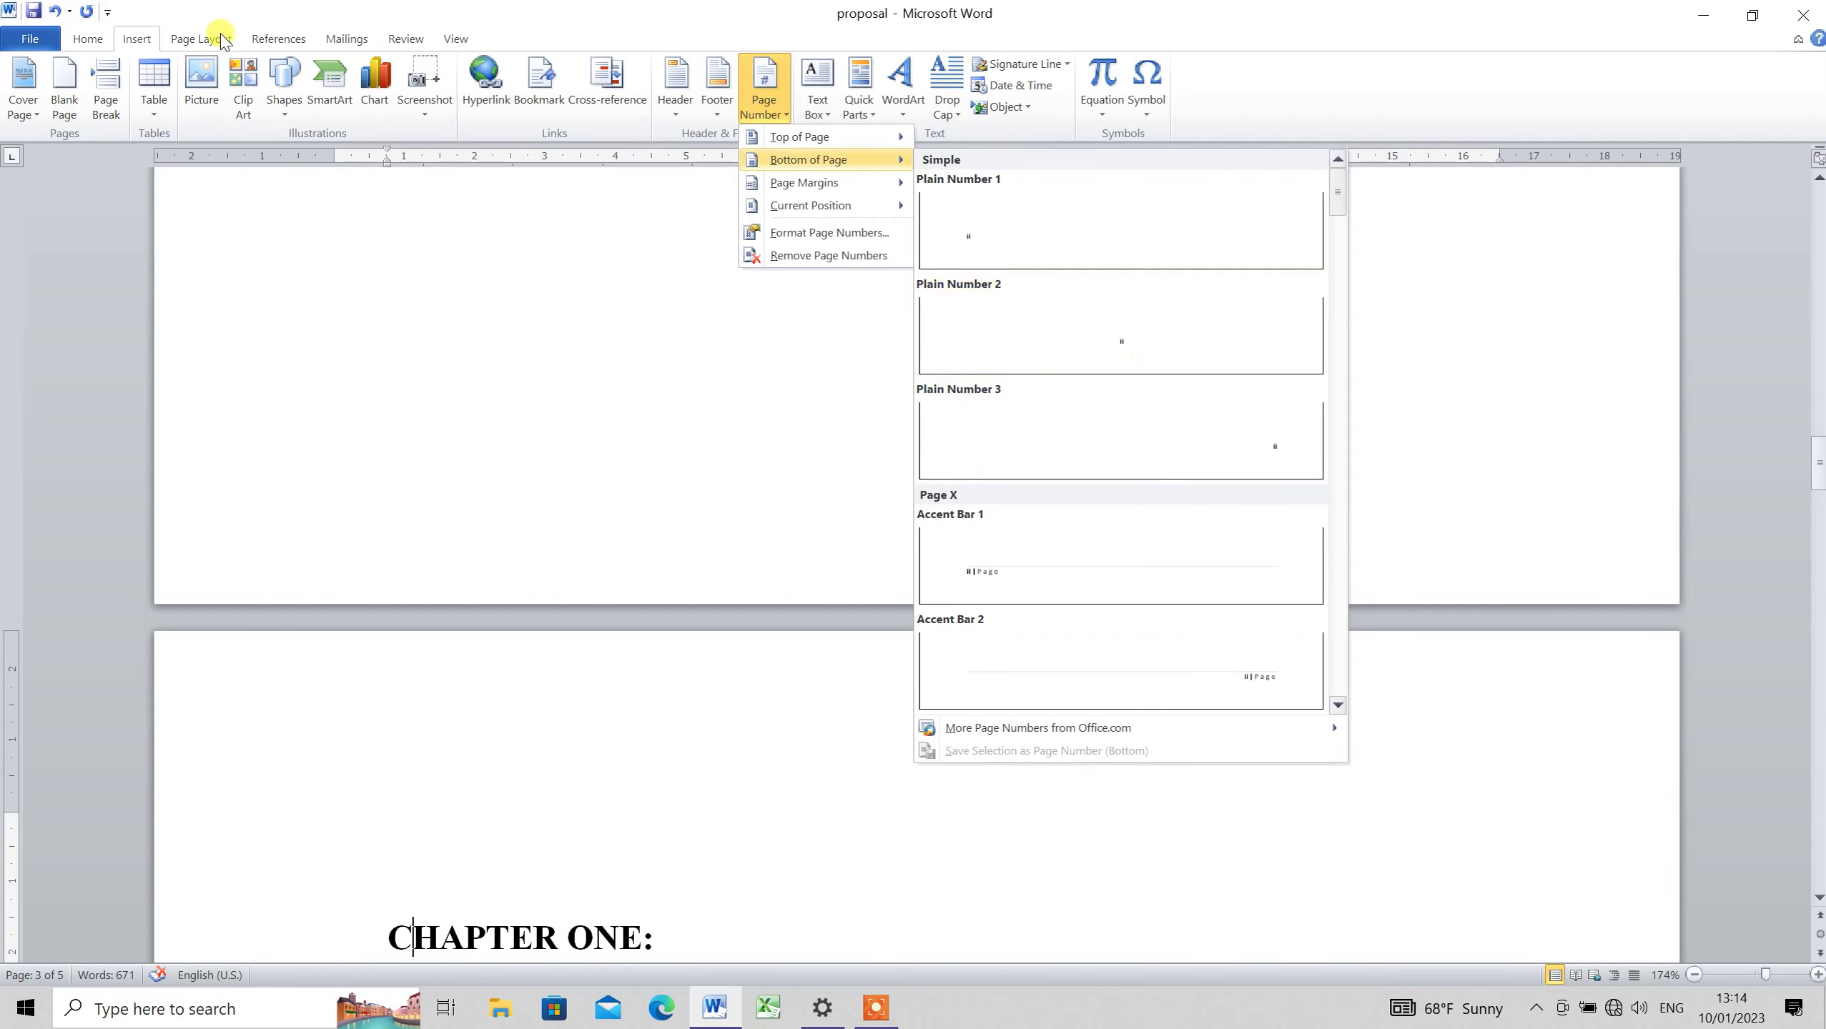
click(890, 833)
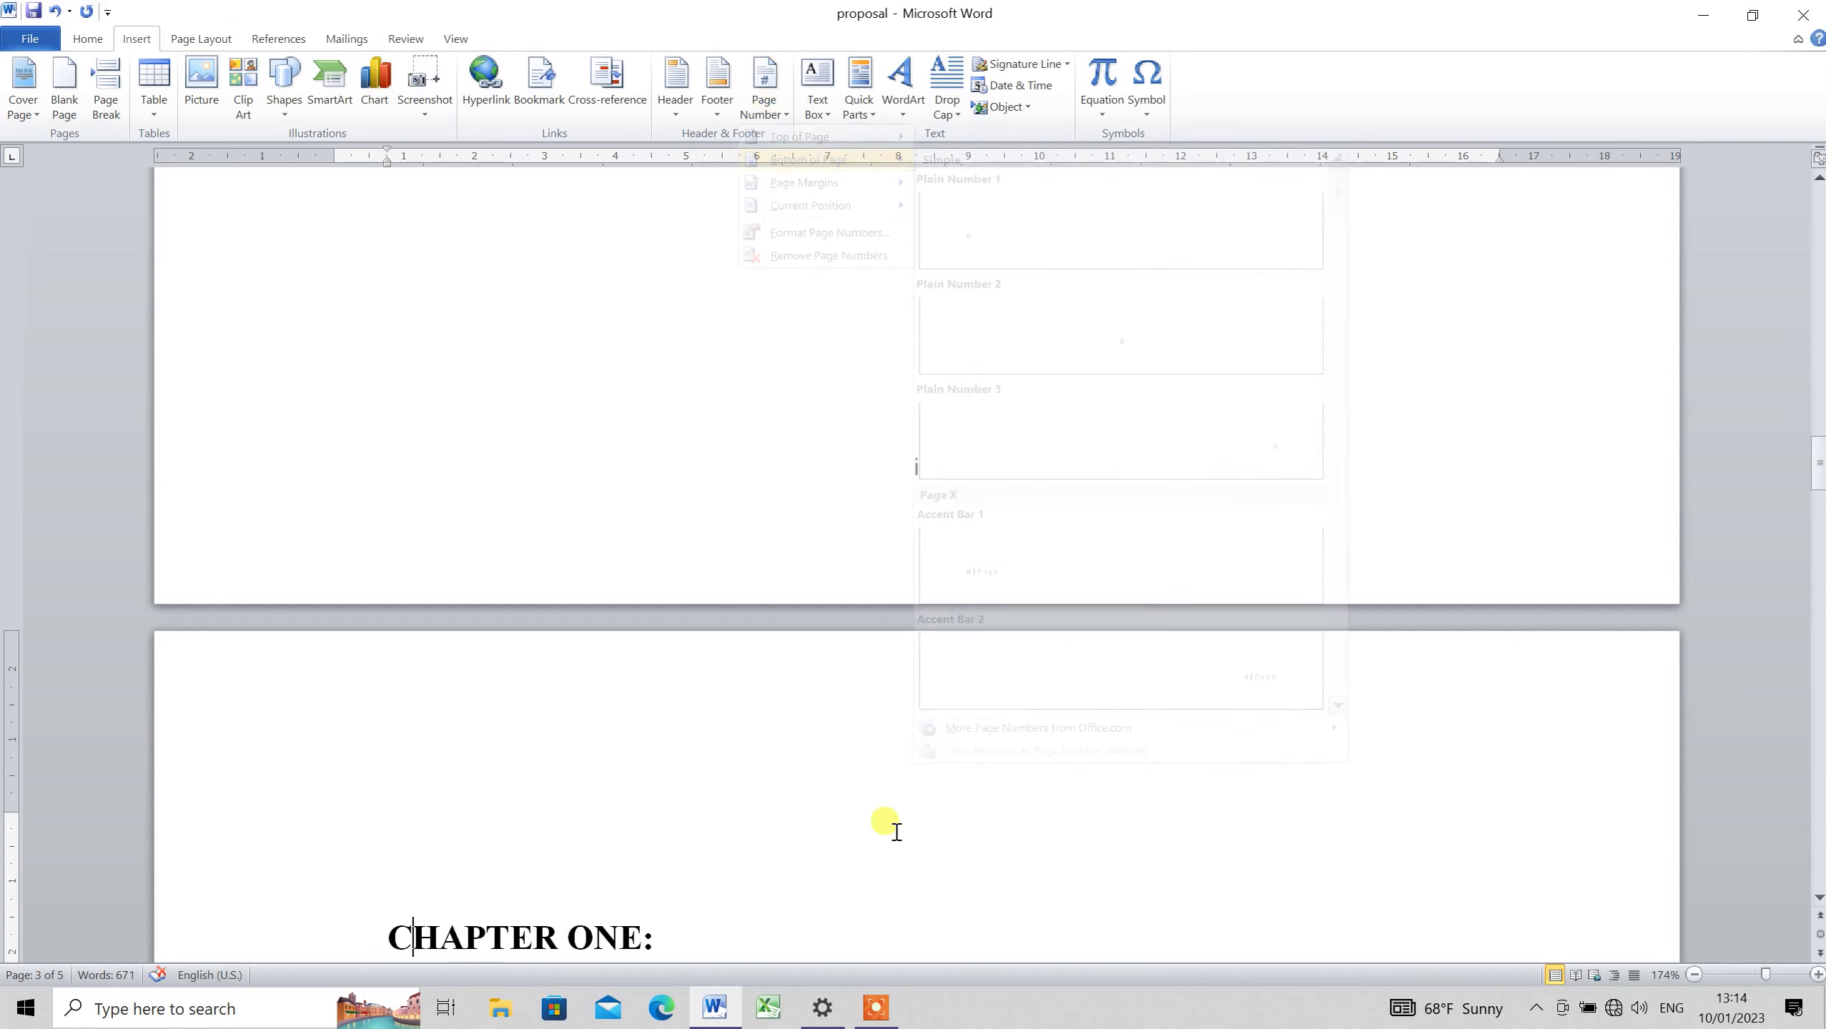
scroll(865, 396, up, 2)
click(562, 339)
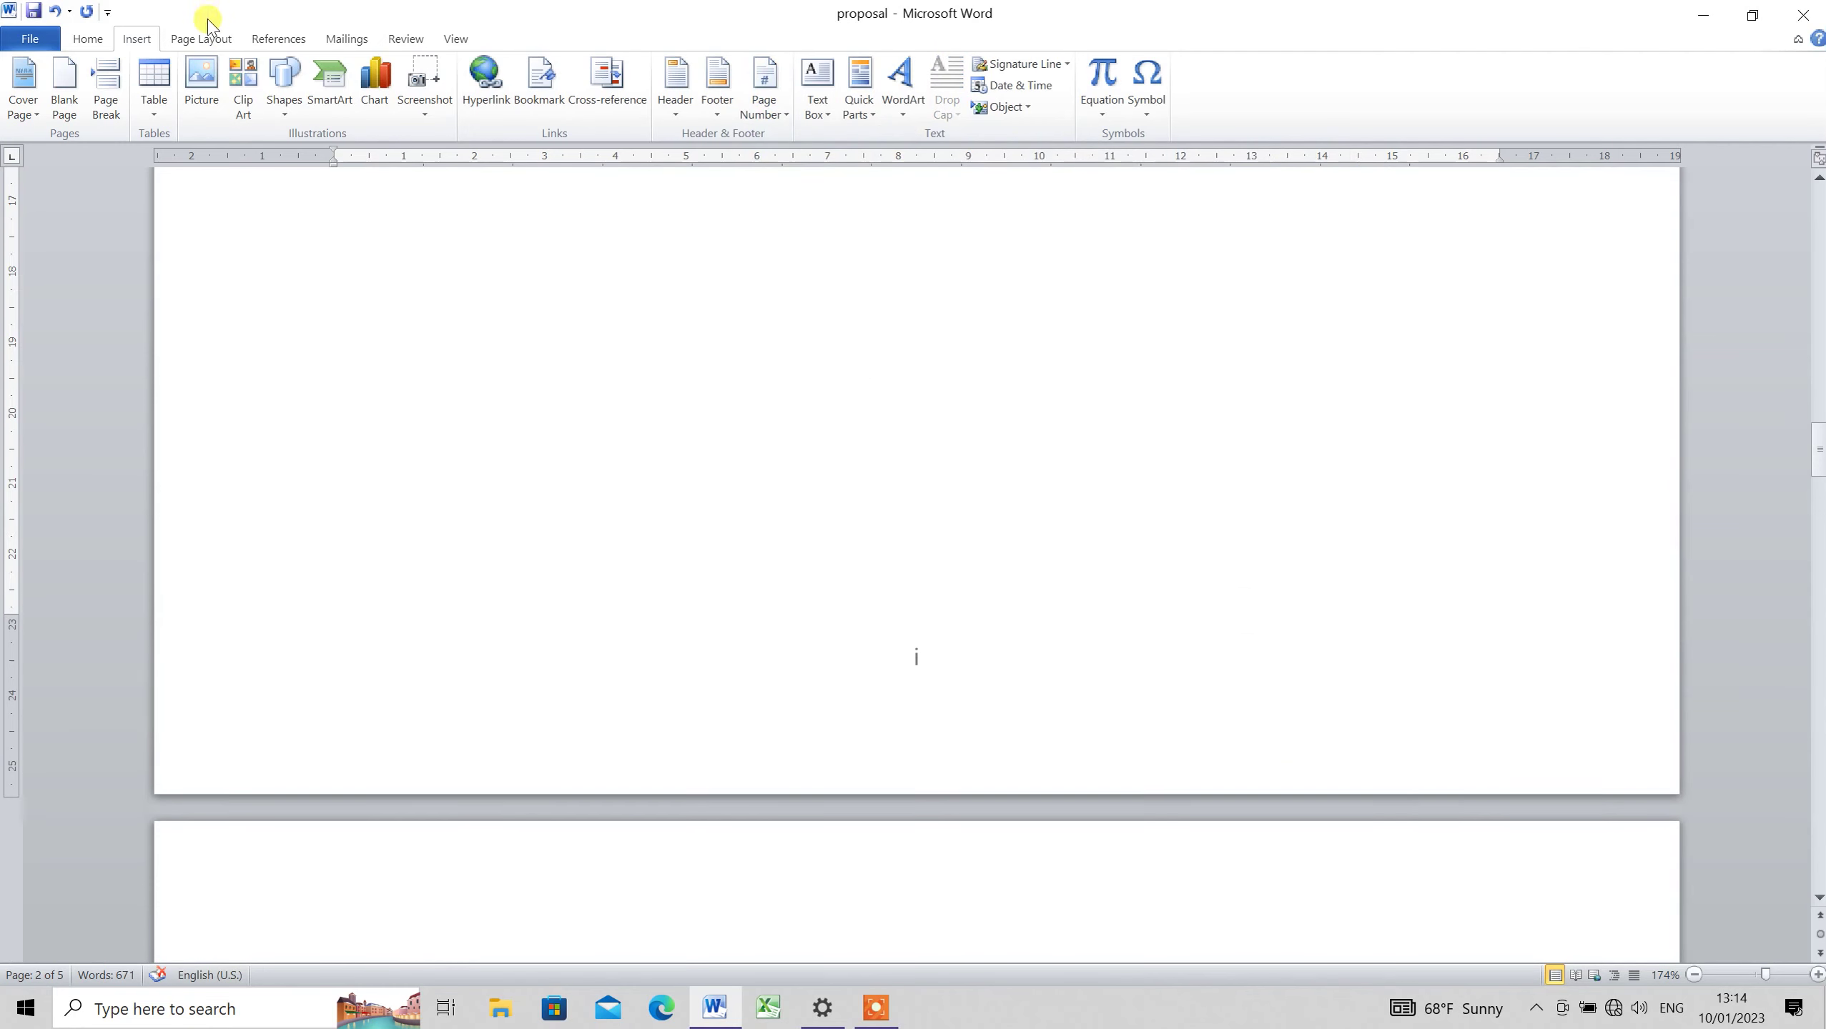
click(199, 46)
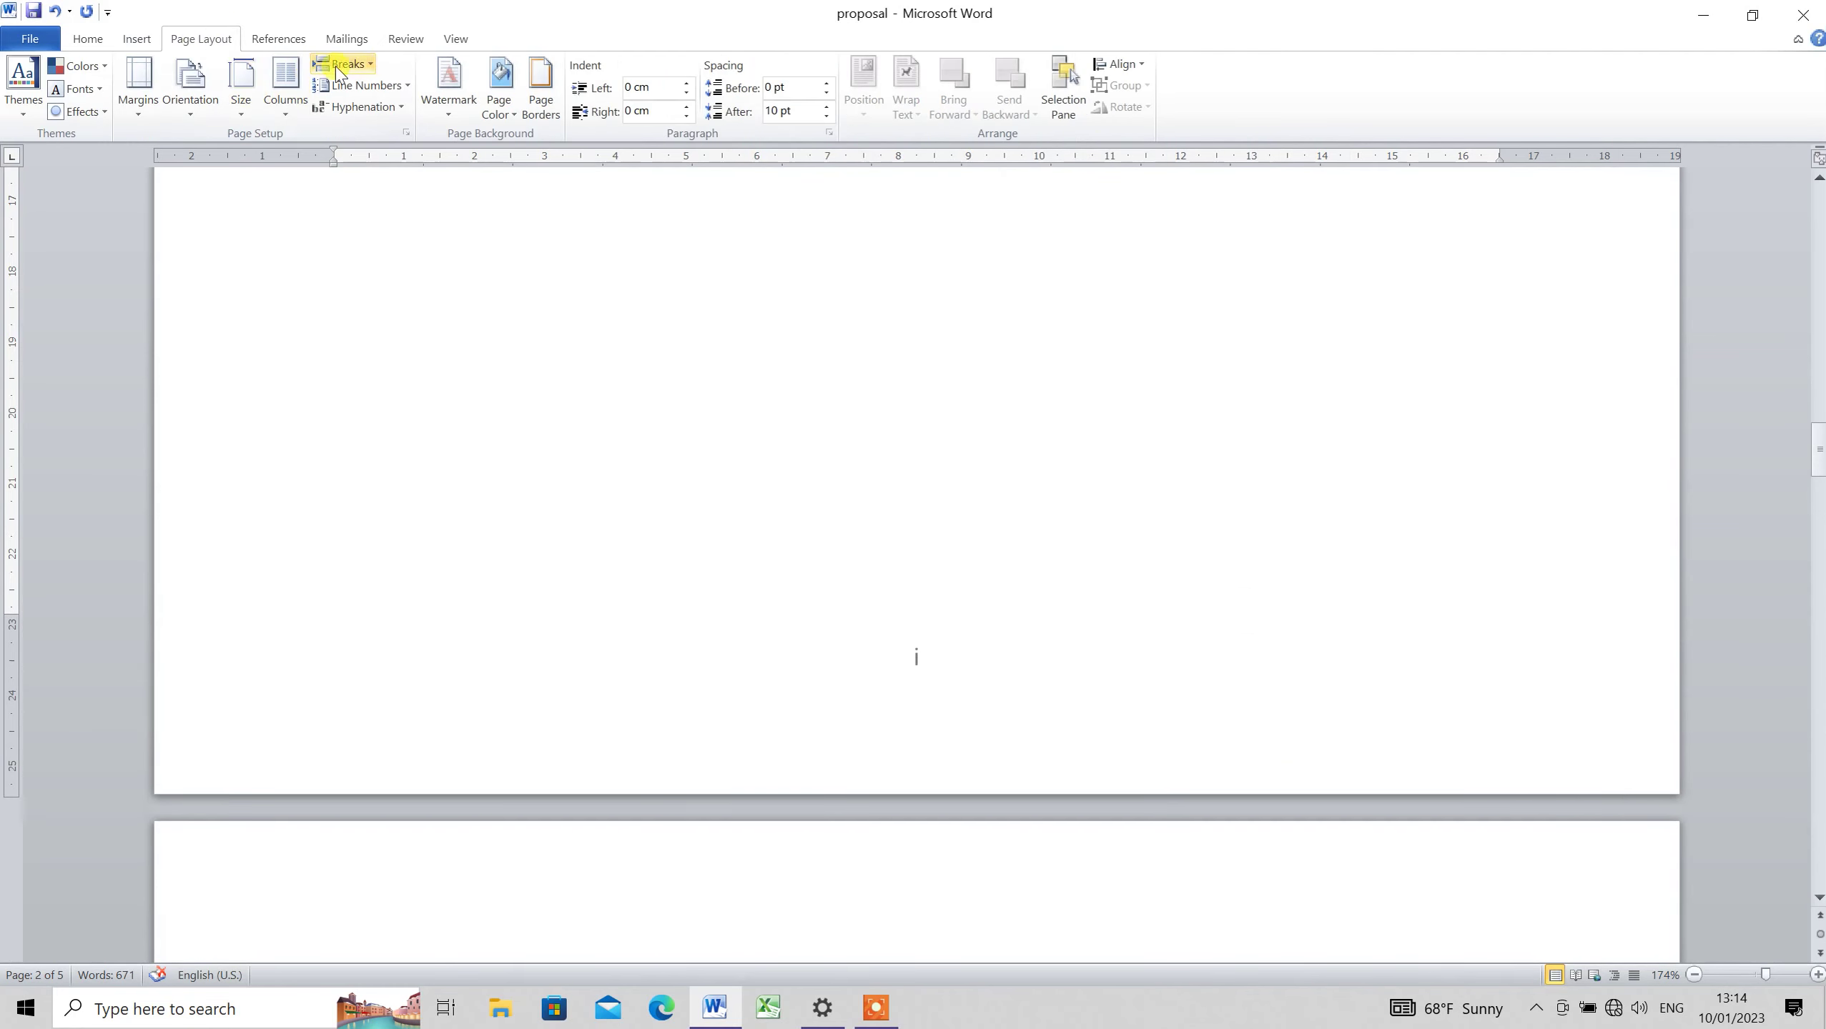
Insert a Next Page section break before Chapter One with a centred Plain Number 2 page number
click(371, 65)
click(459, 339)
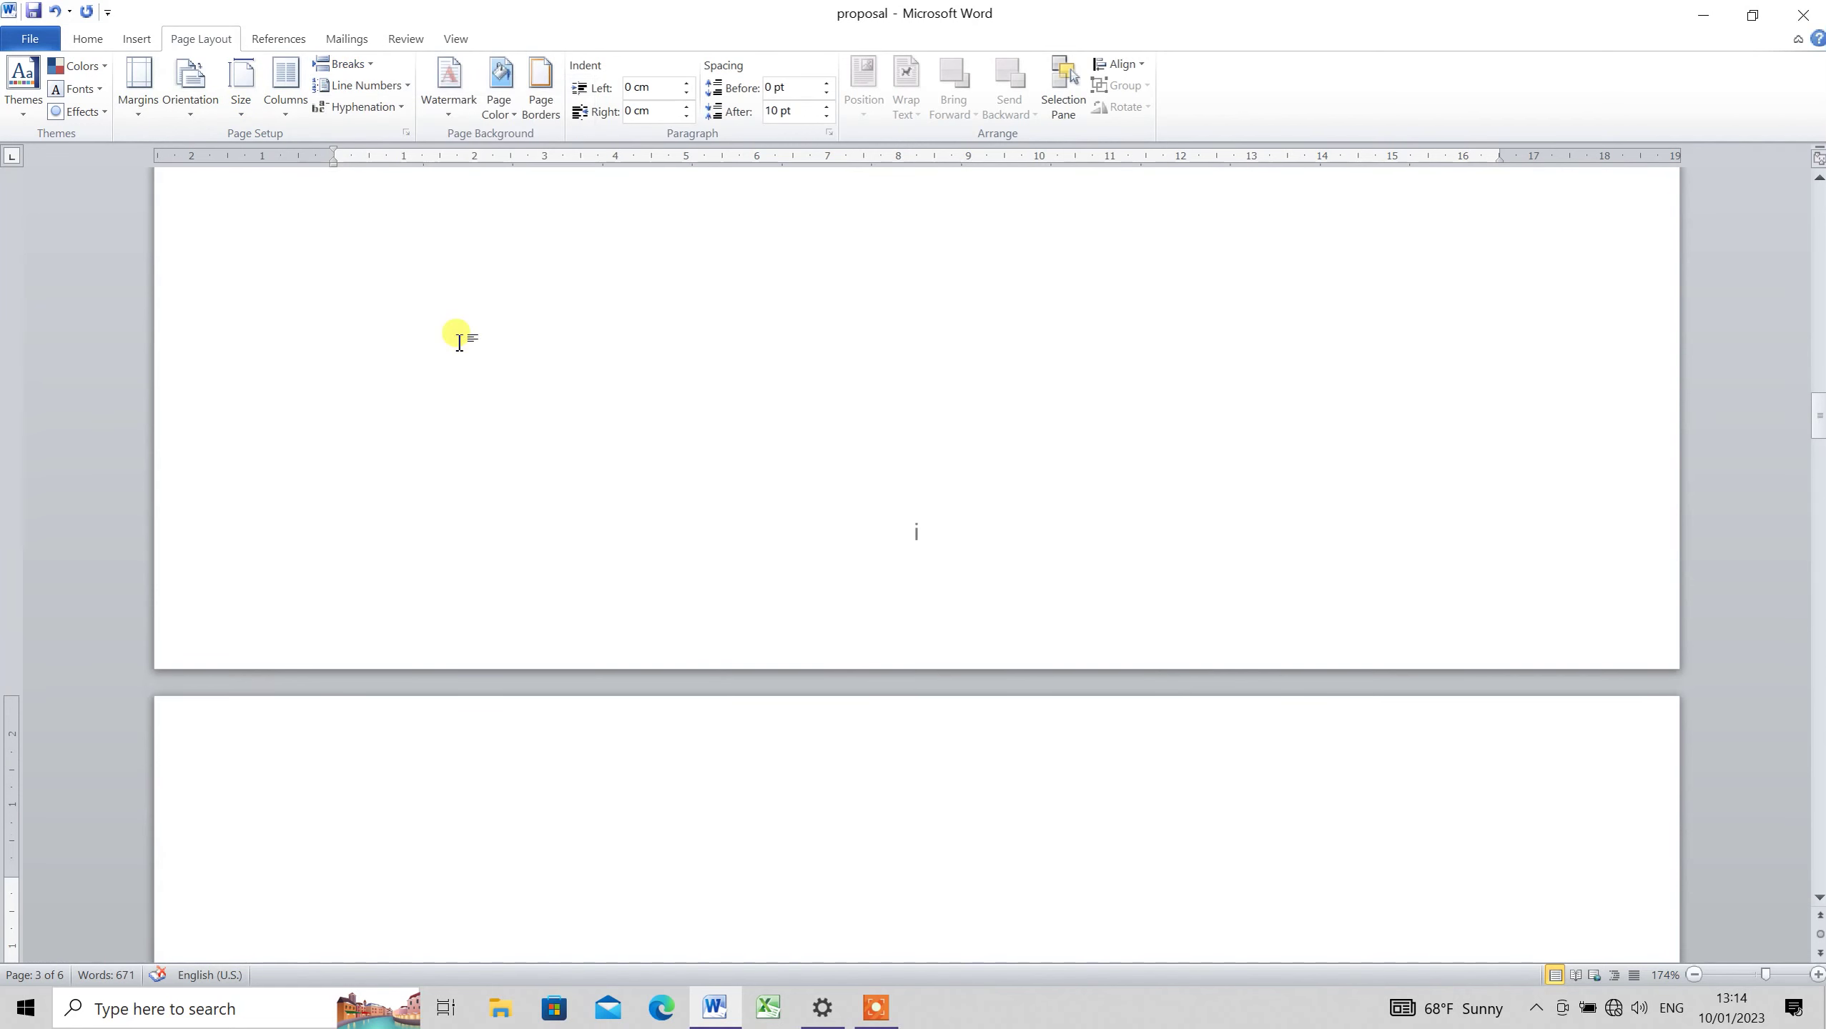
click(145, 47)
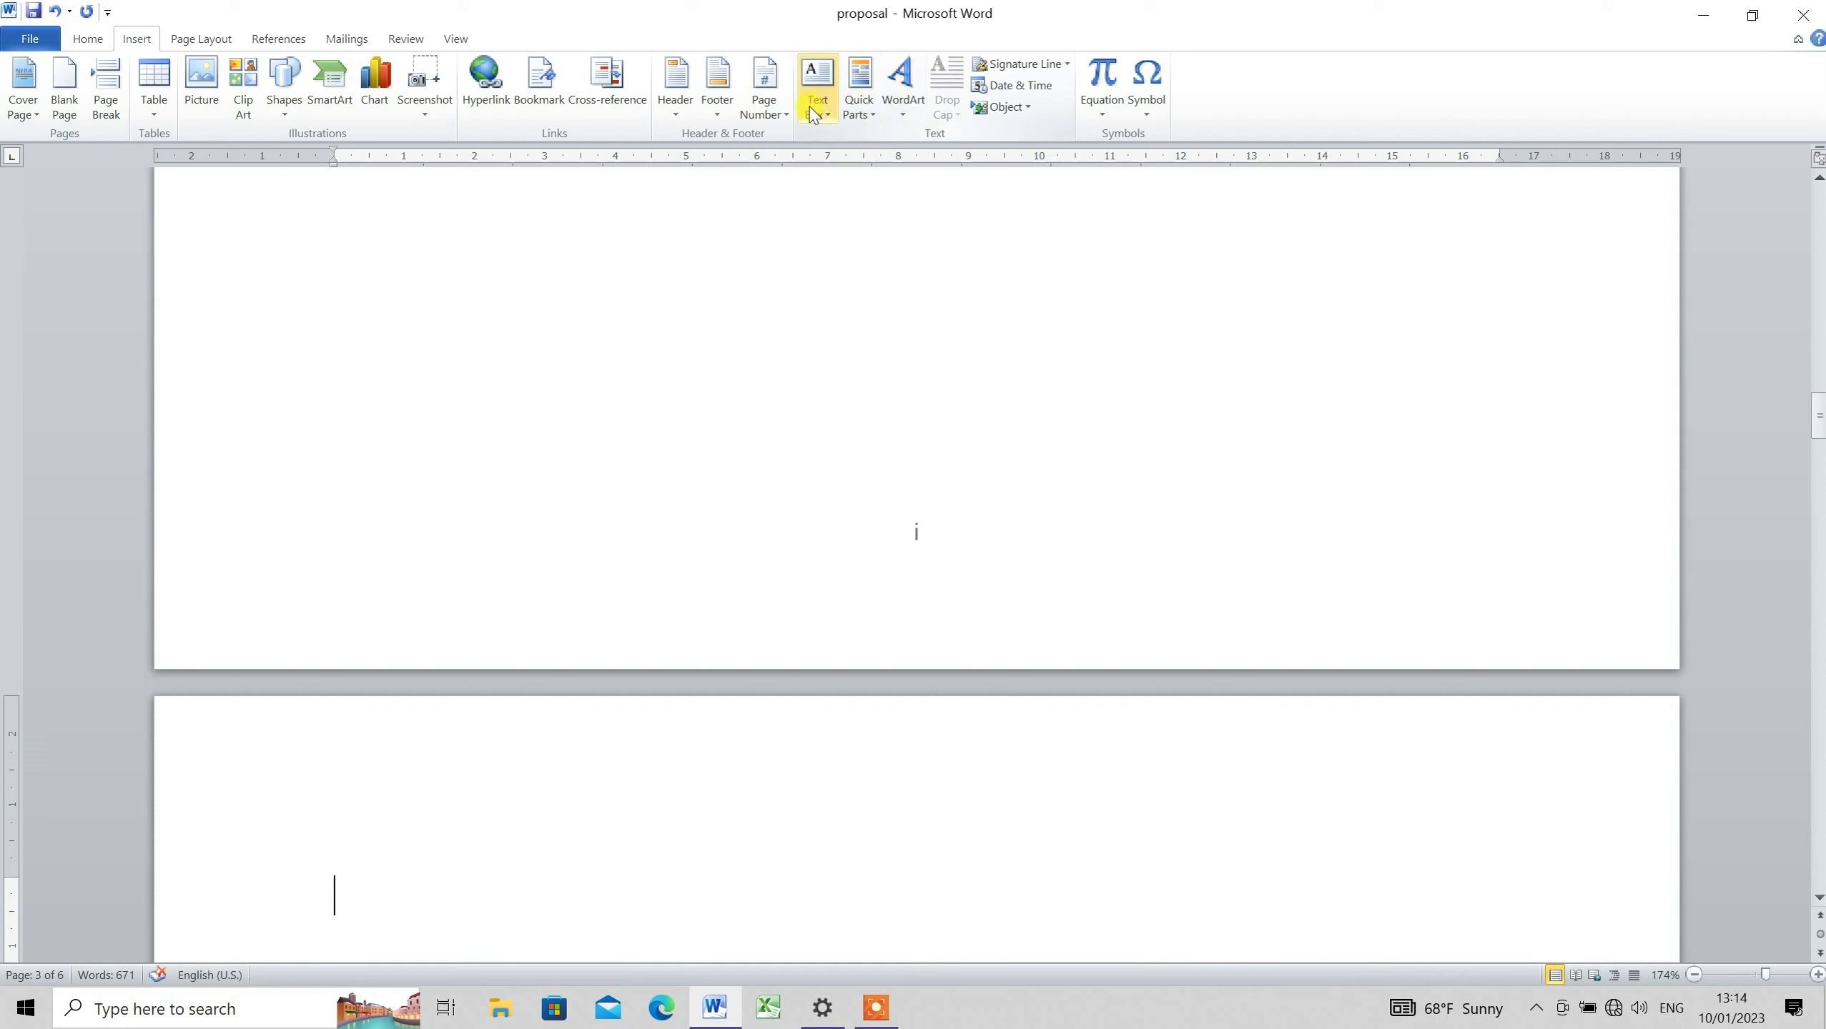
click(784, 113)
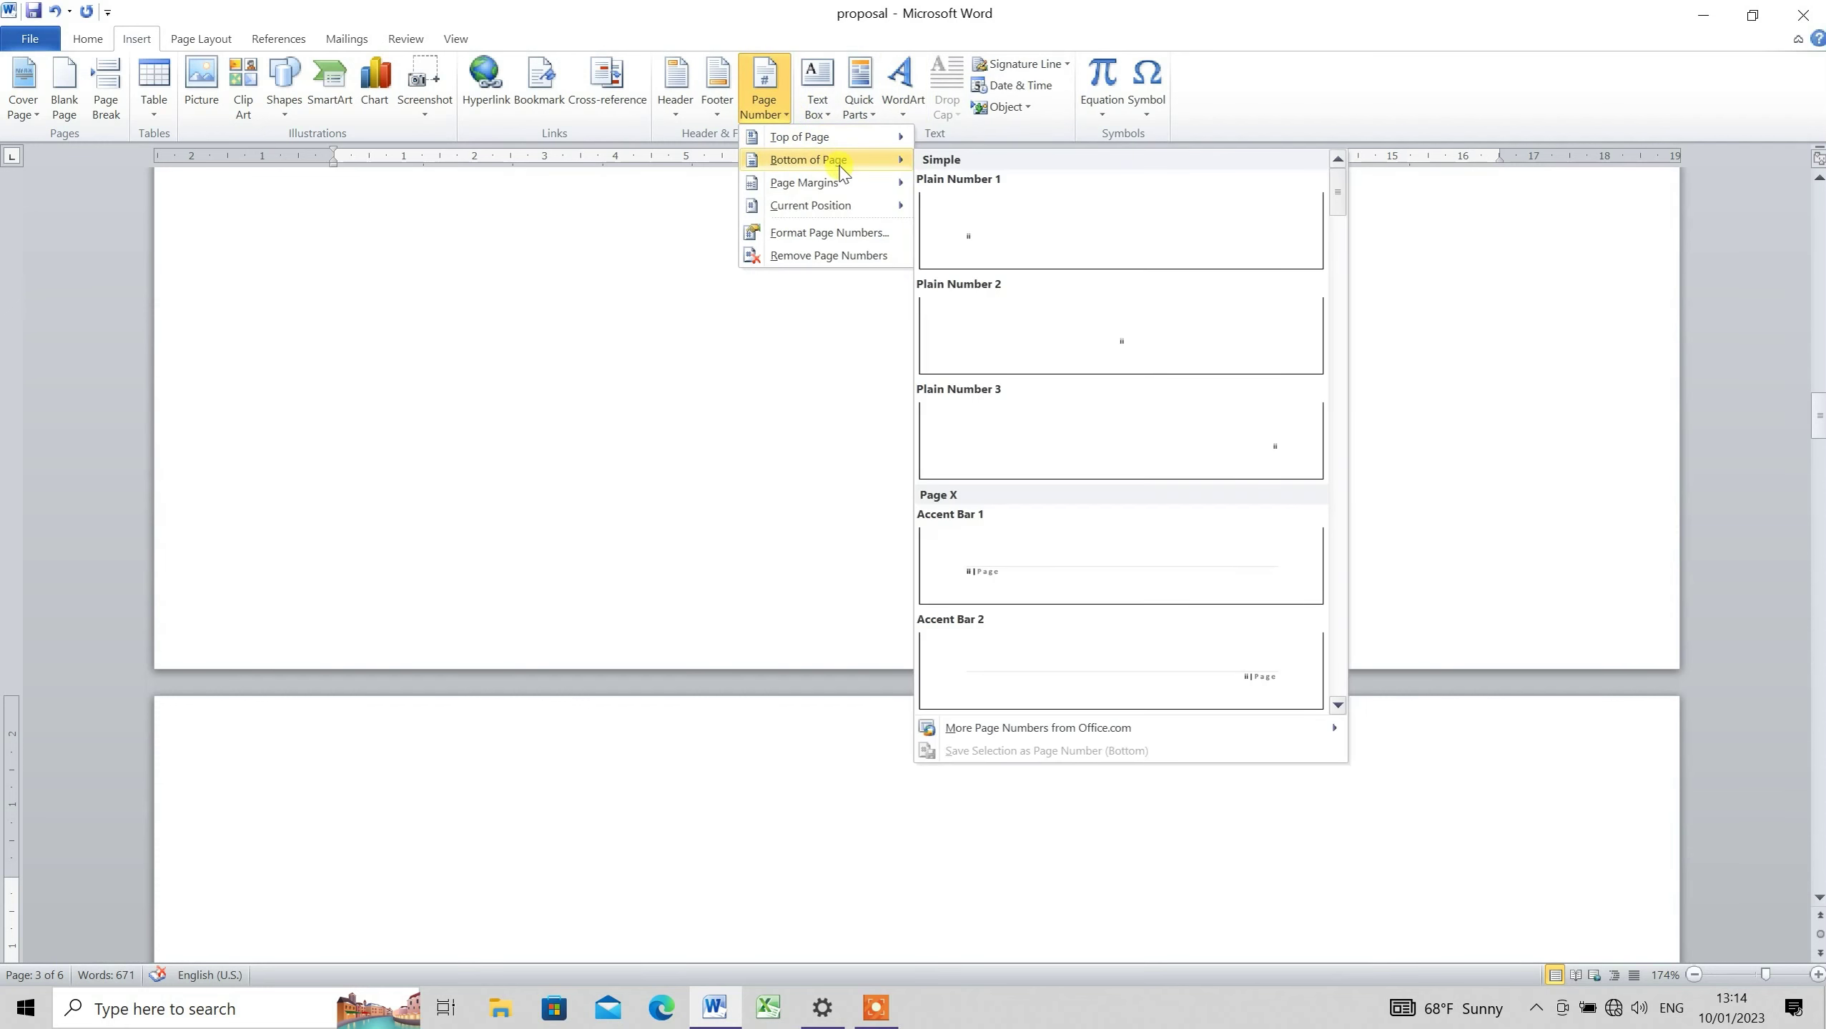
click(1158, 347)
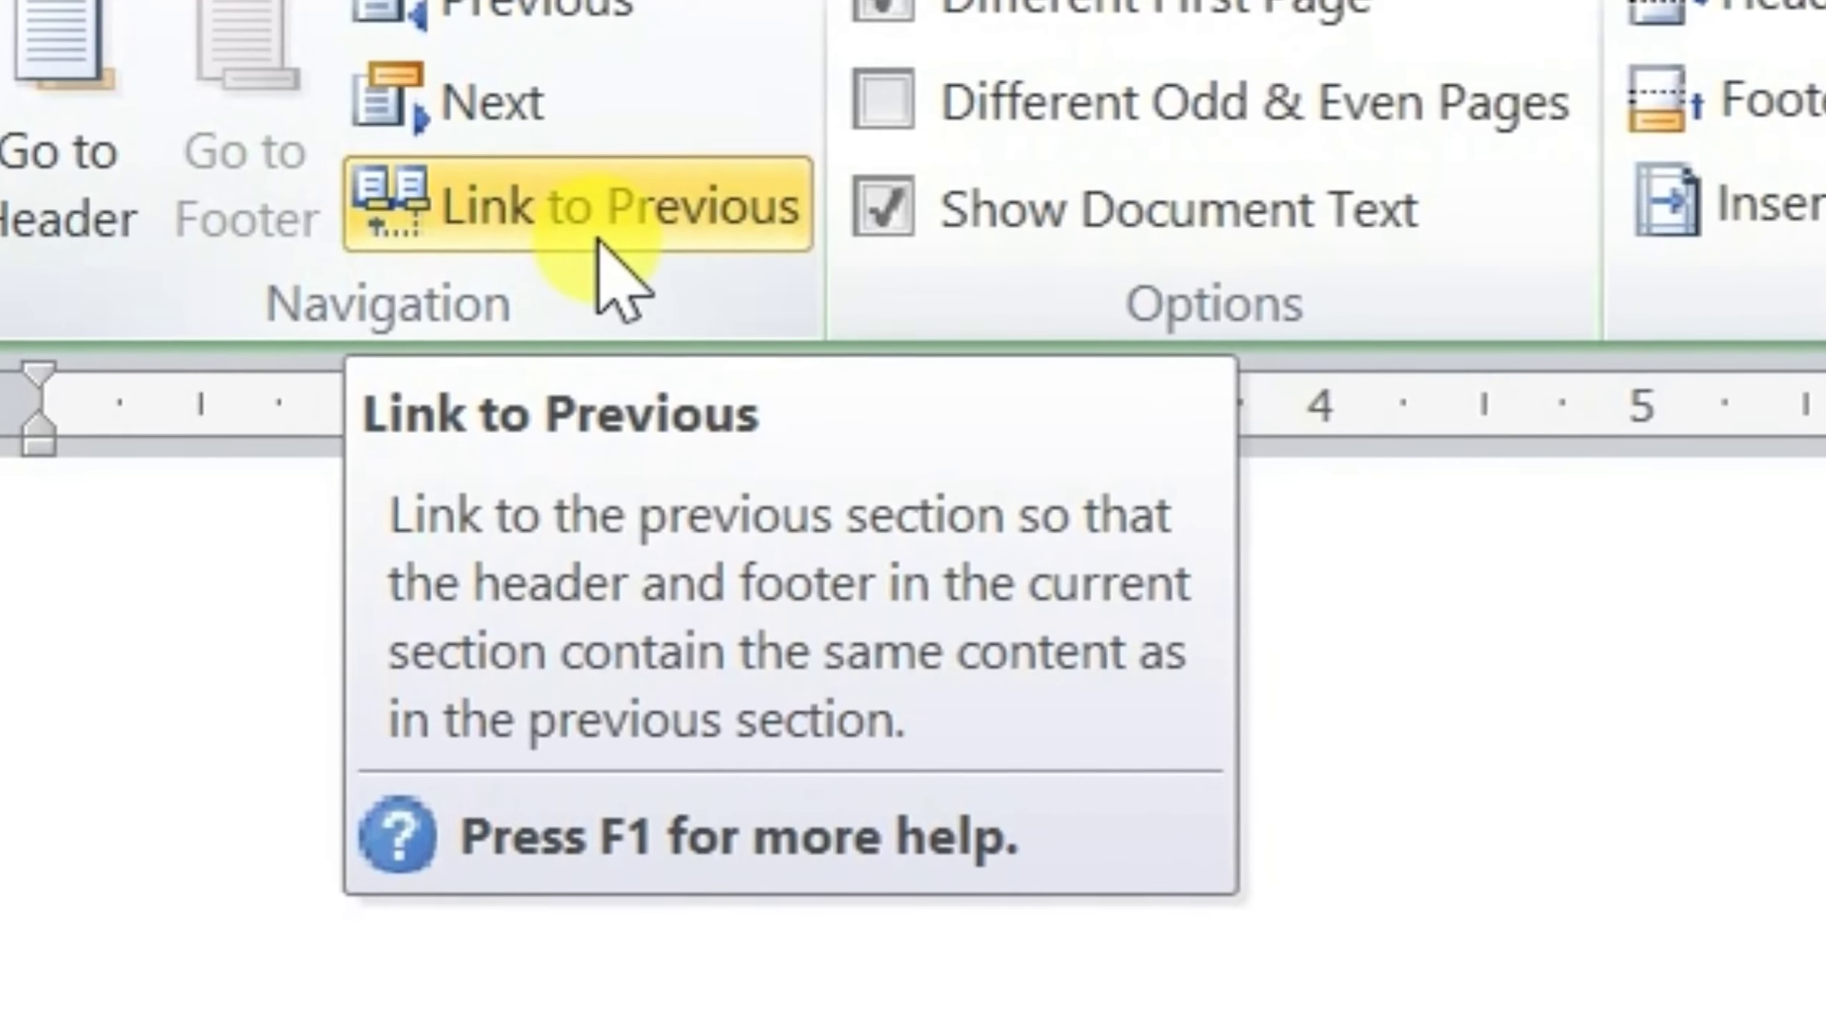
Unlink the footer from the front matter and format its numbers as 1, 2, 3
click(599, 228)
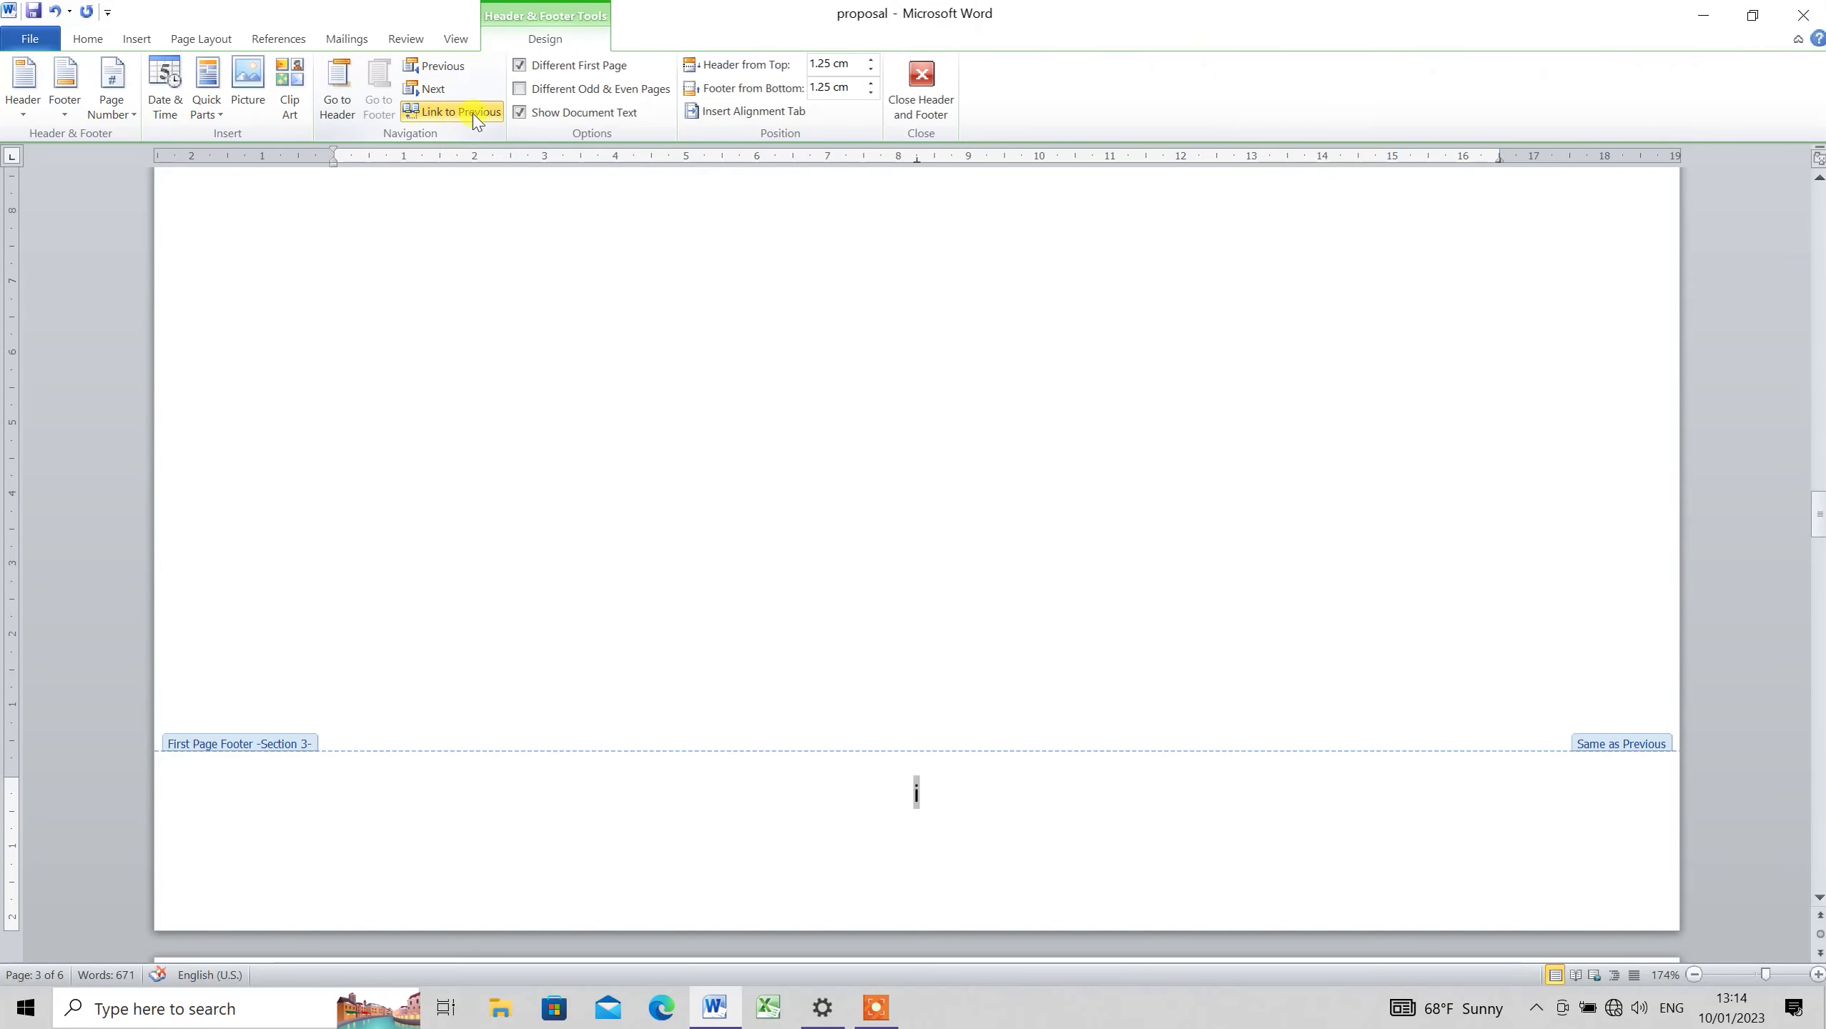
click(469, 115)
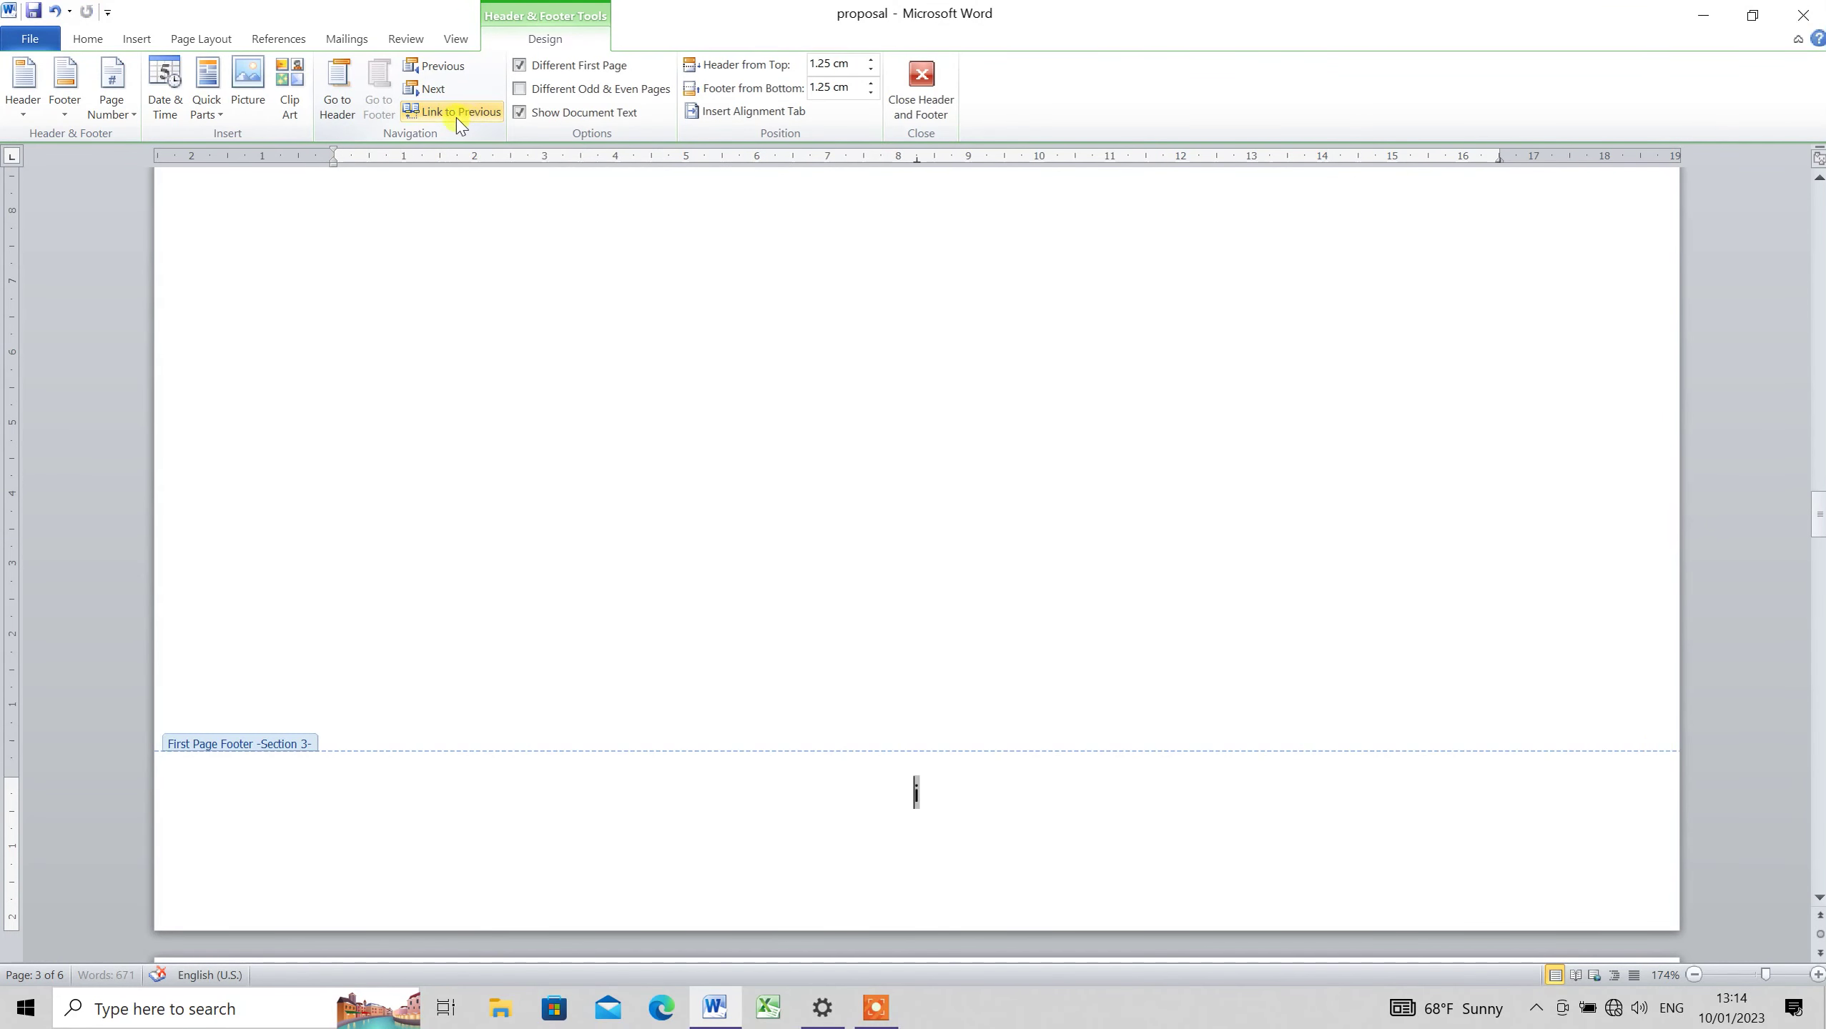
click(132, 115)
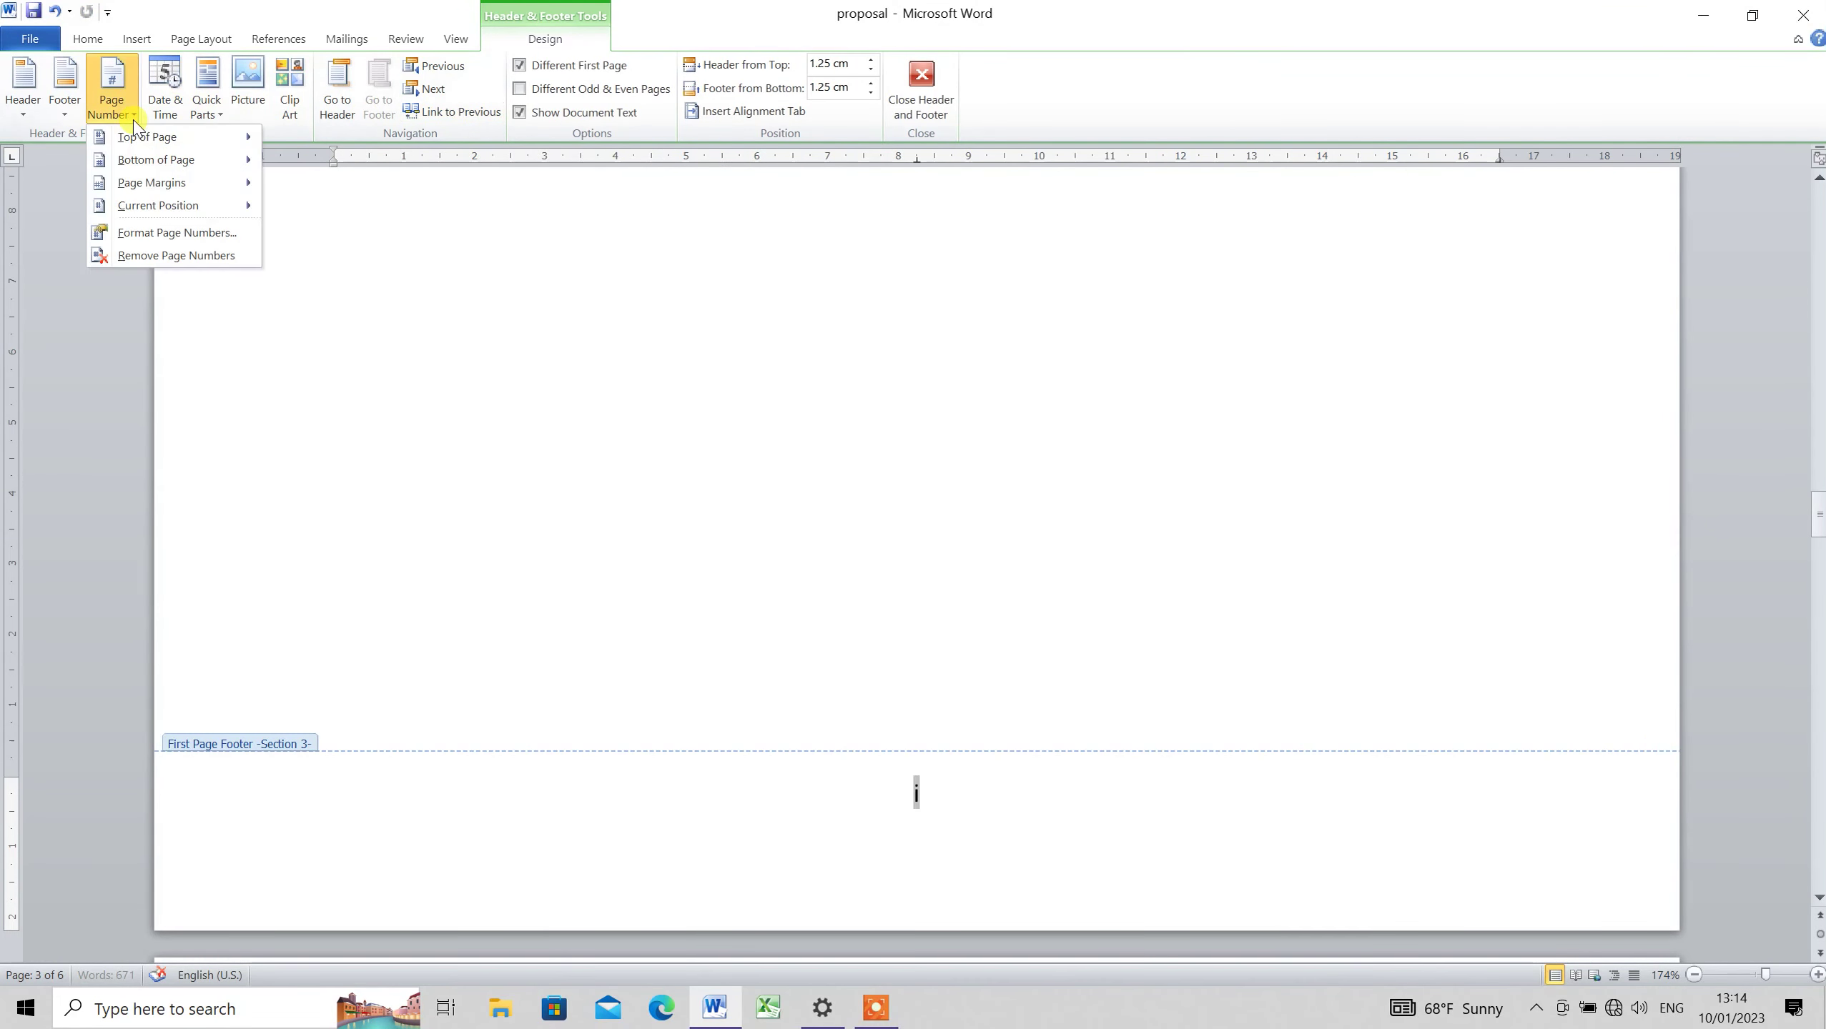
click(199, 232)
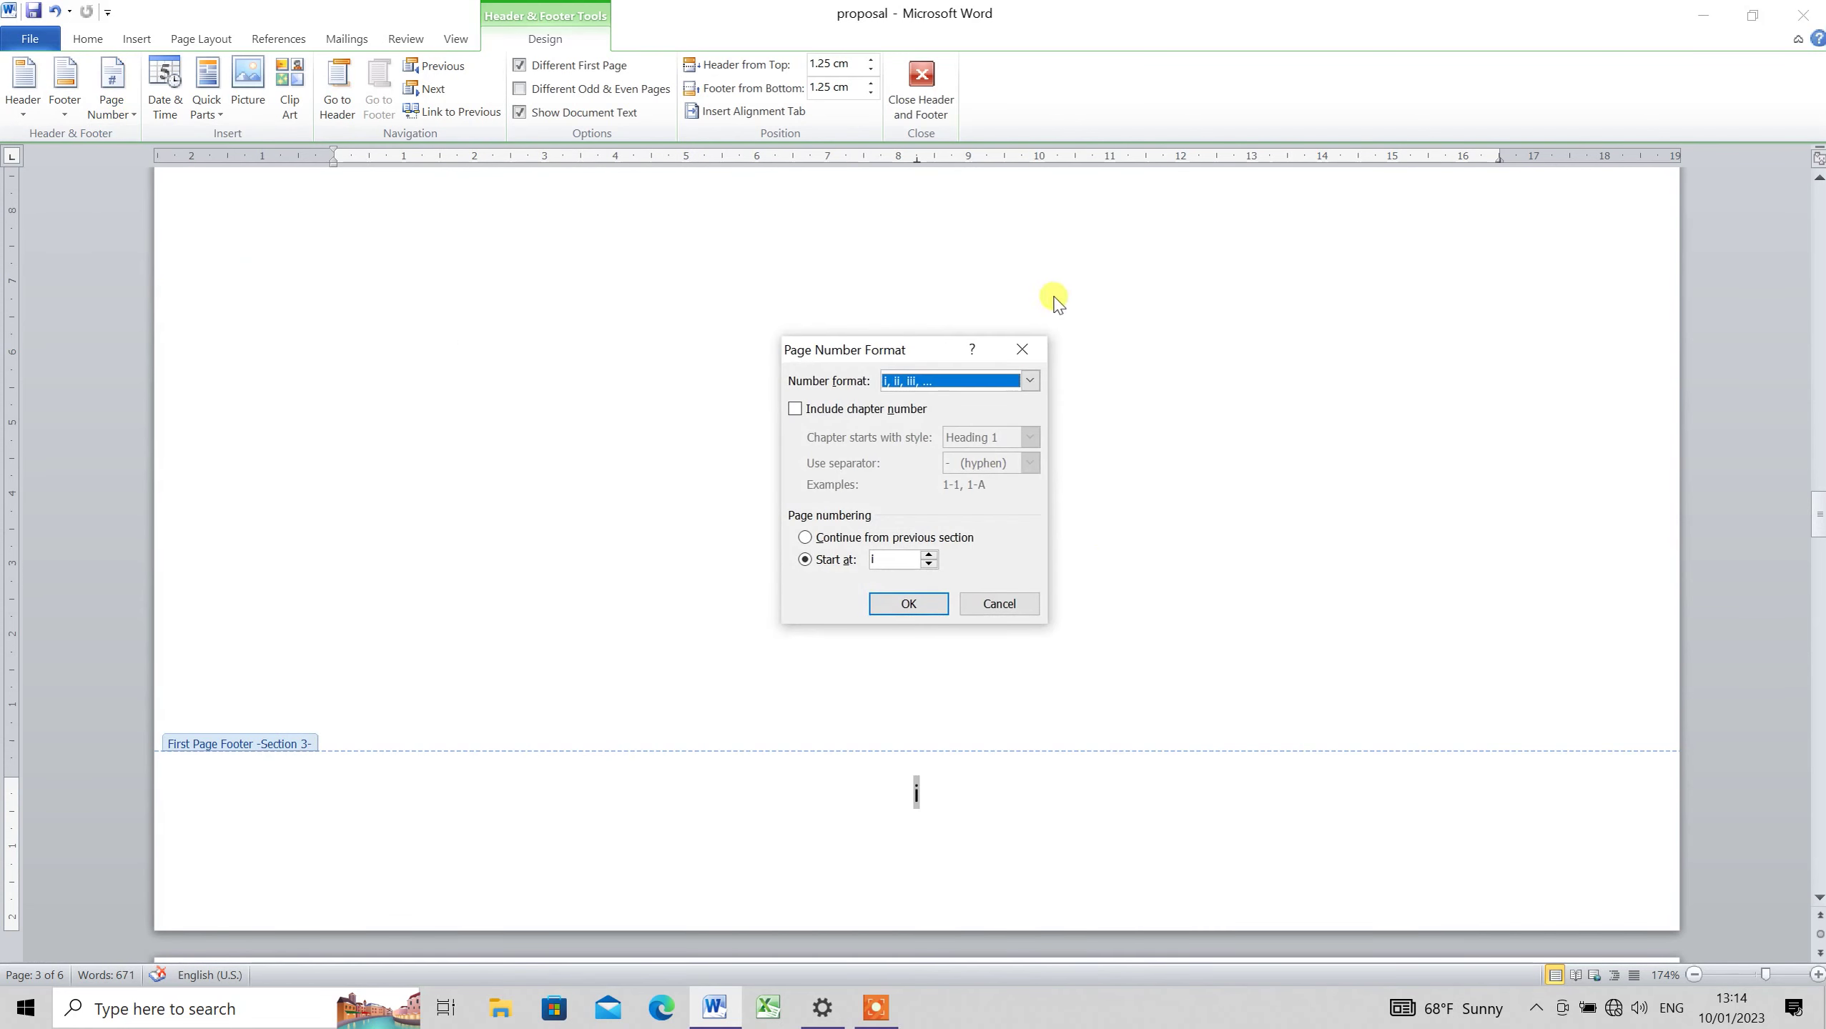
click(1029, 380)
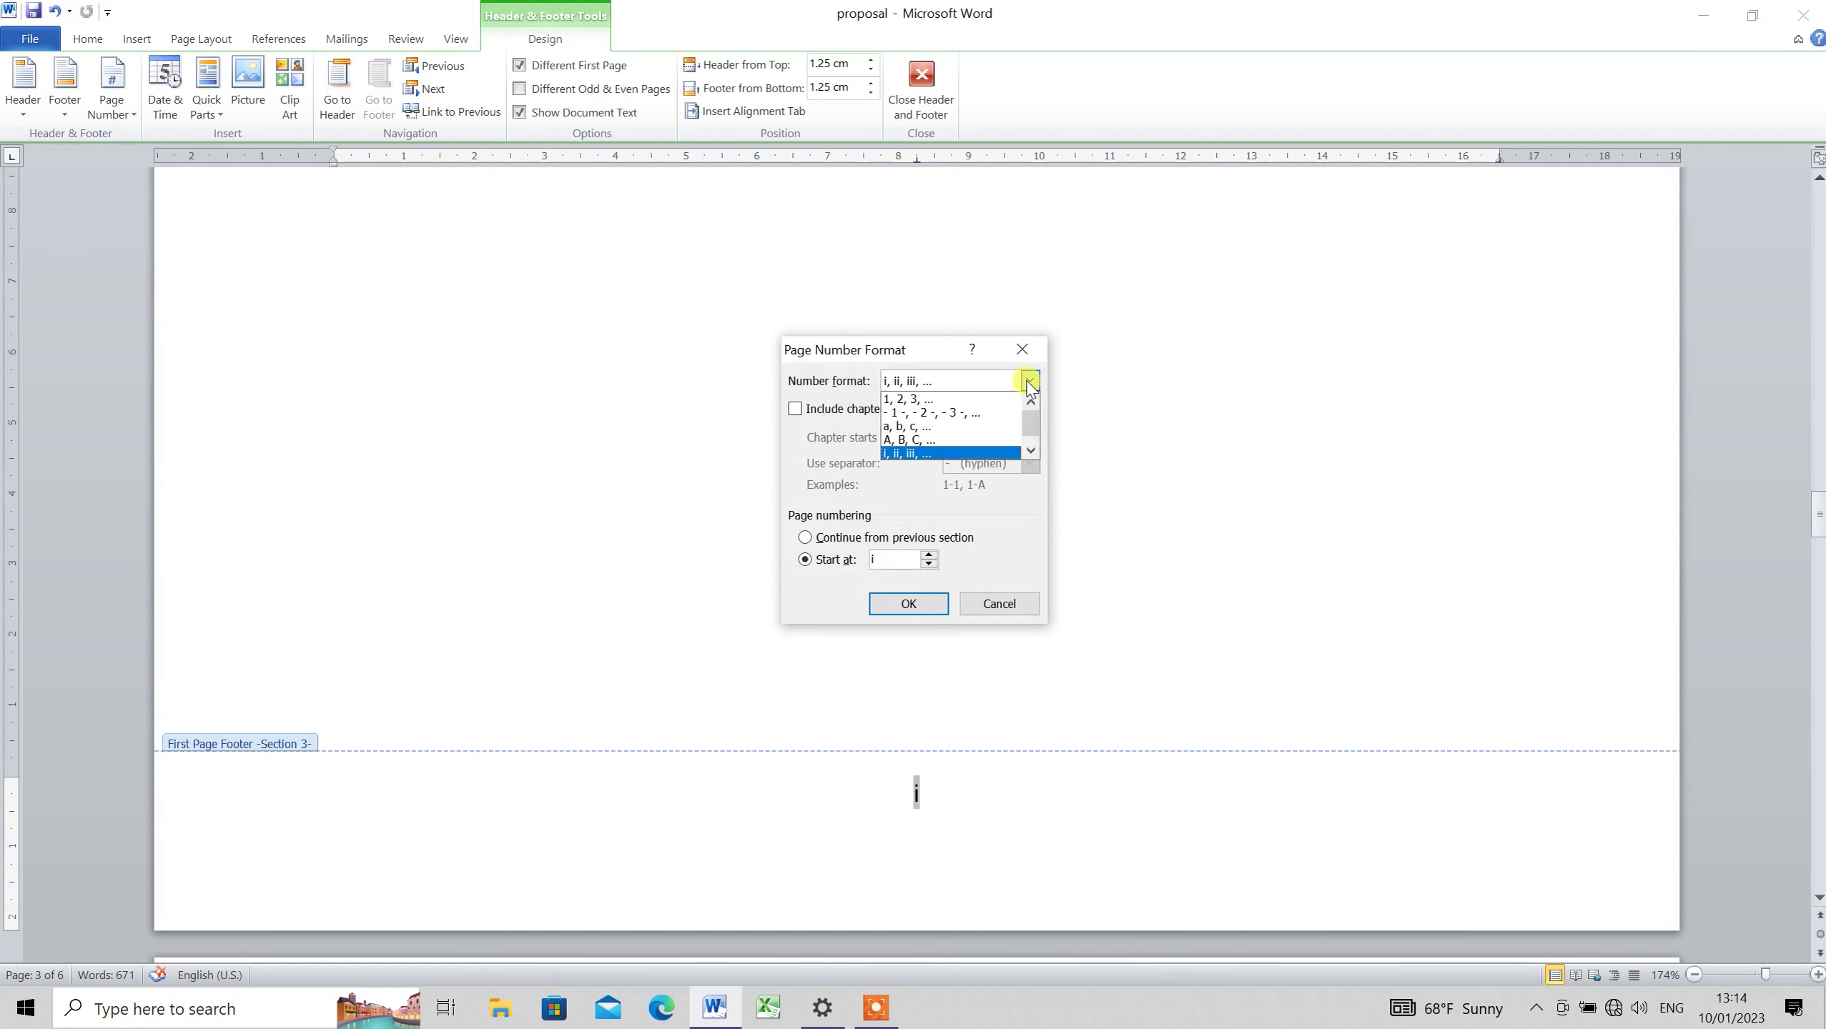
click(964, 401)
click(929, 607)
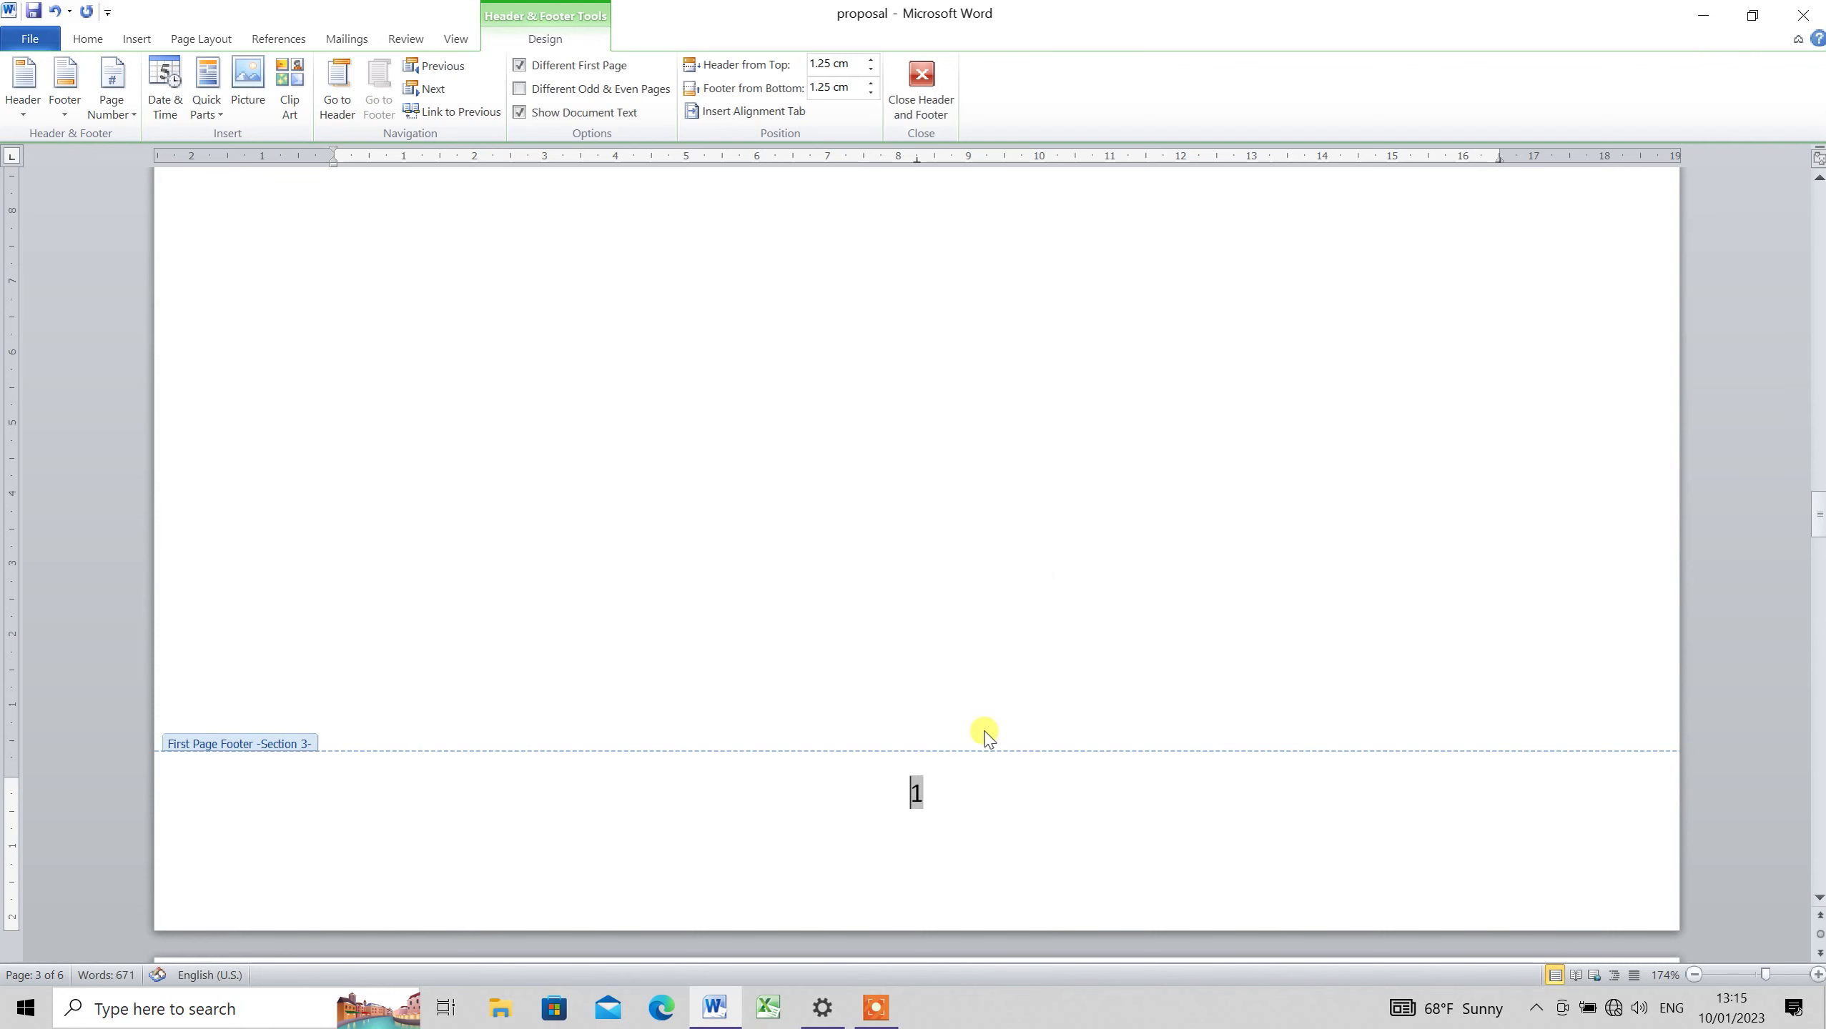
double_click(990, 657)
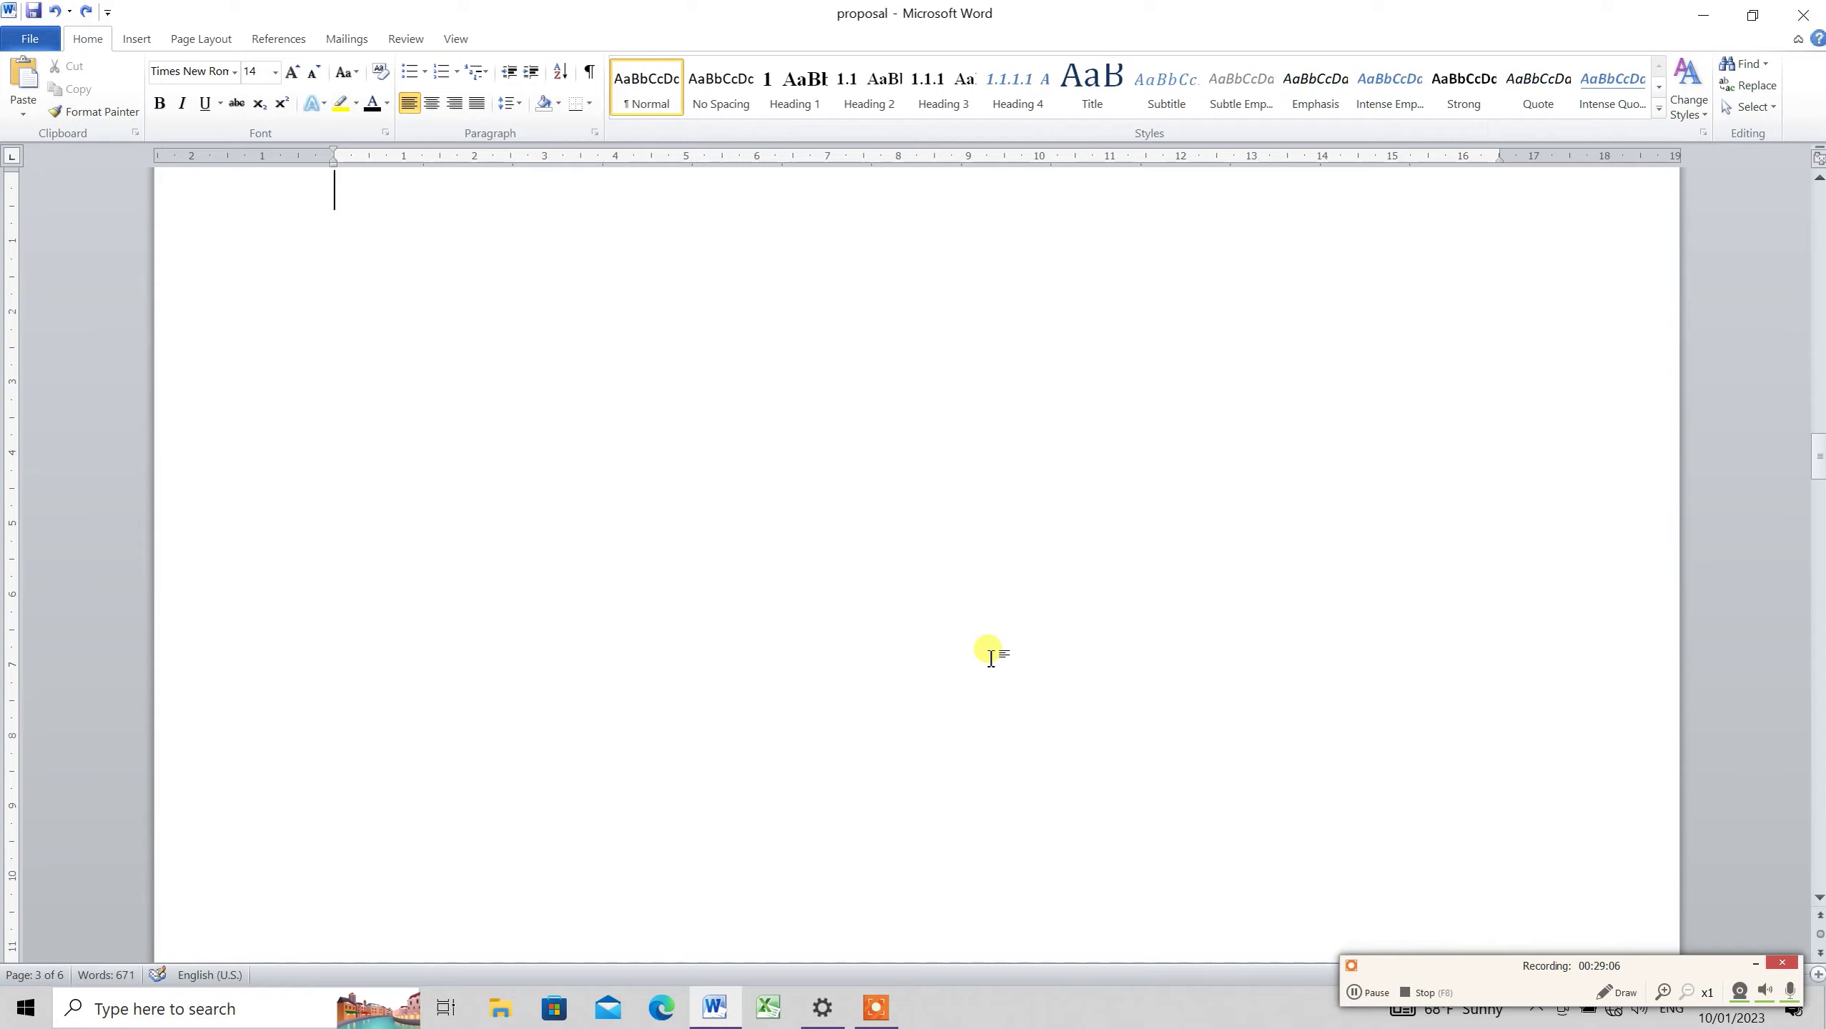
key(ctrl+Return)
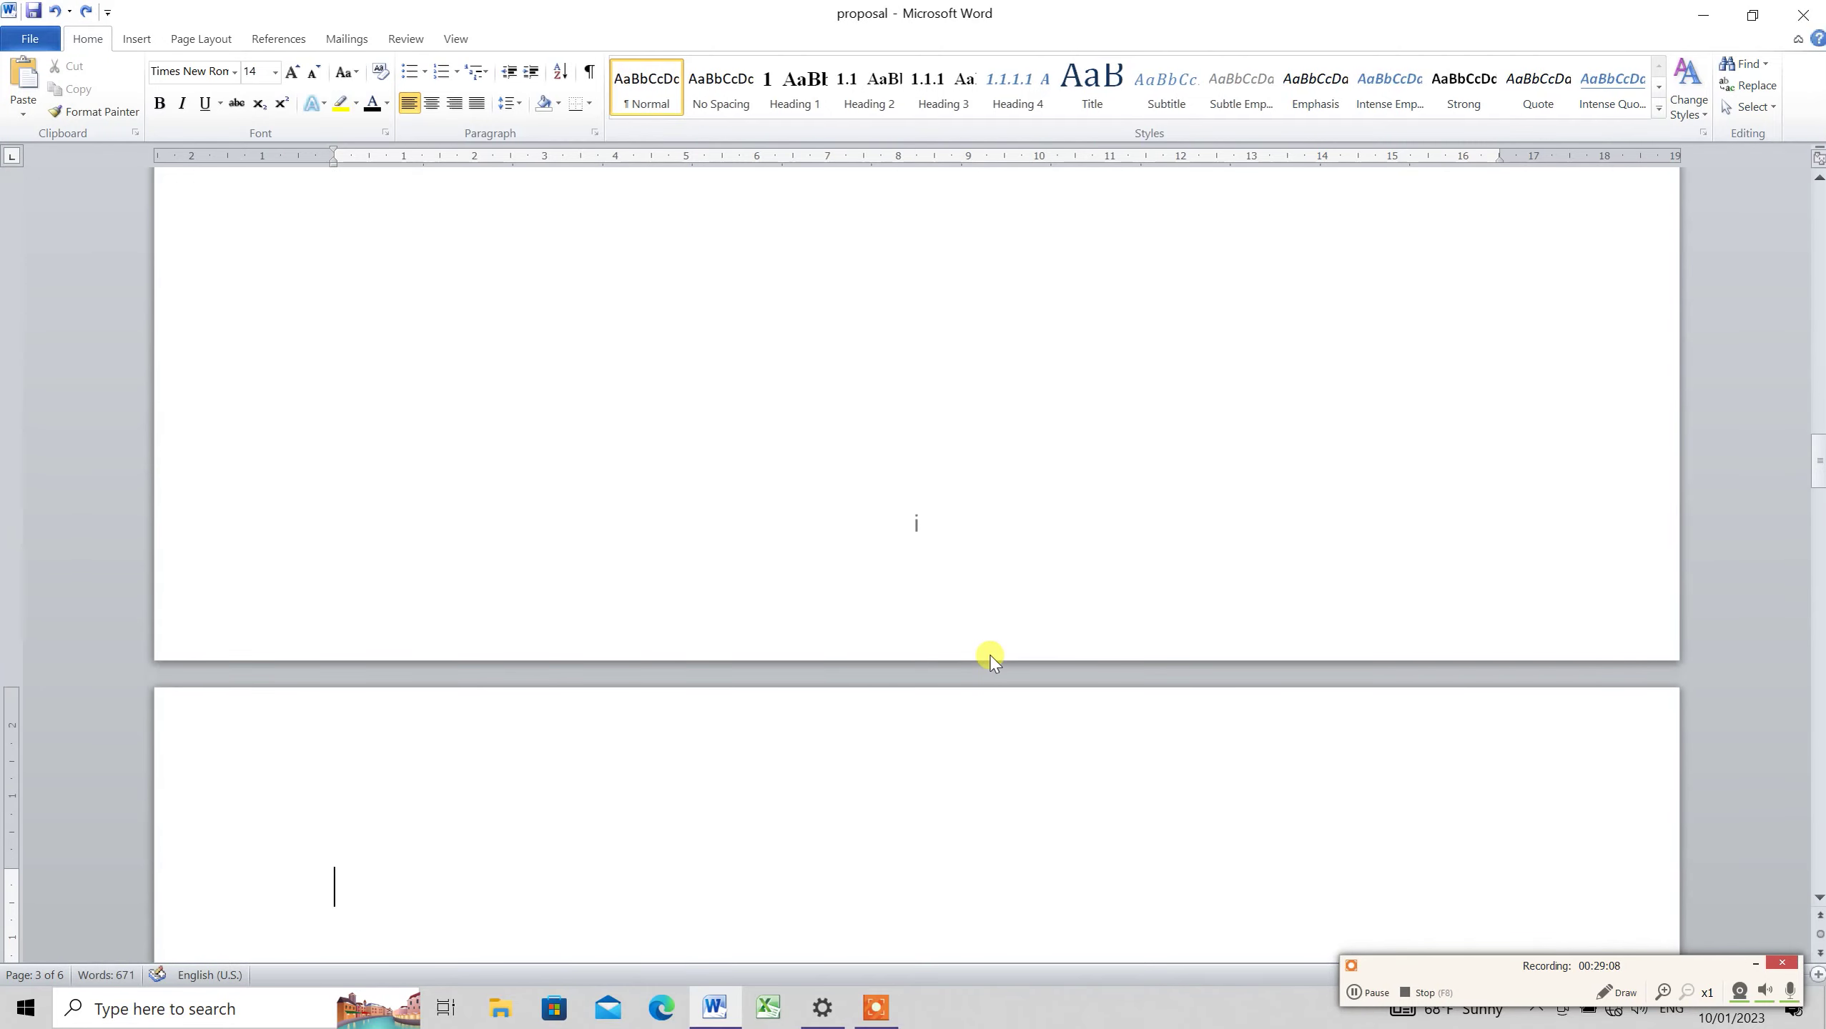
key(Down)
key(Down)
key(Down)
key(Down)
key(Down)
key(Down)
key(Down)
key(Down)
key(Down)
key(Down)
key(Down)
key(Down)
key(Down)
key(Down)
key(Down)
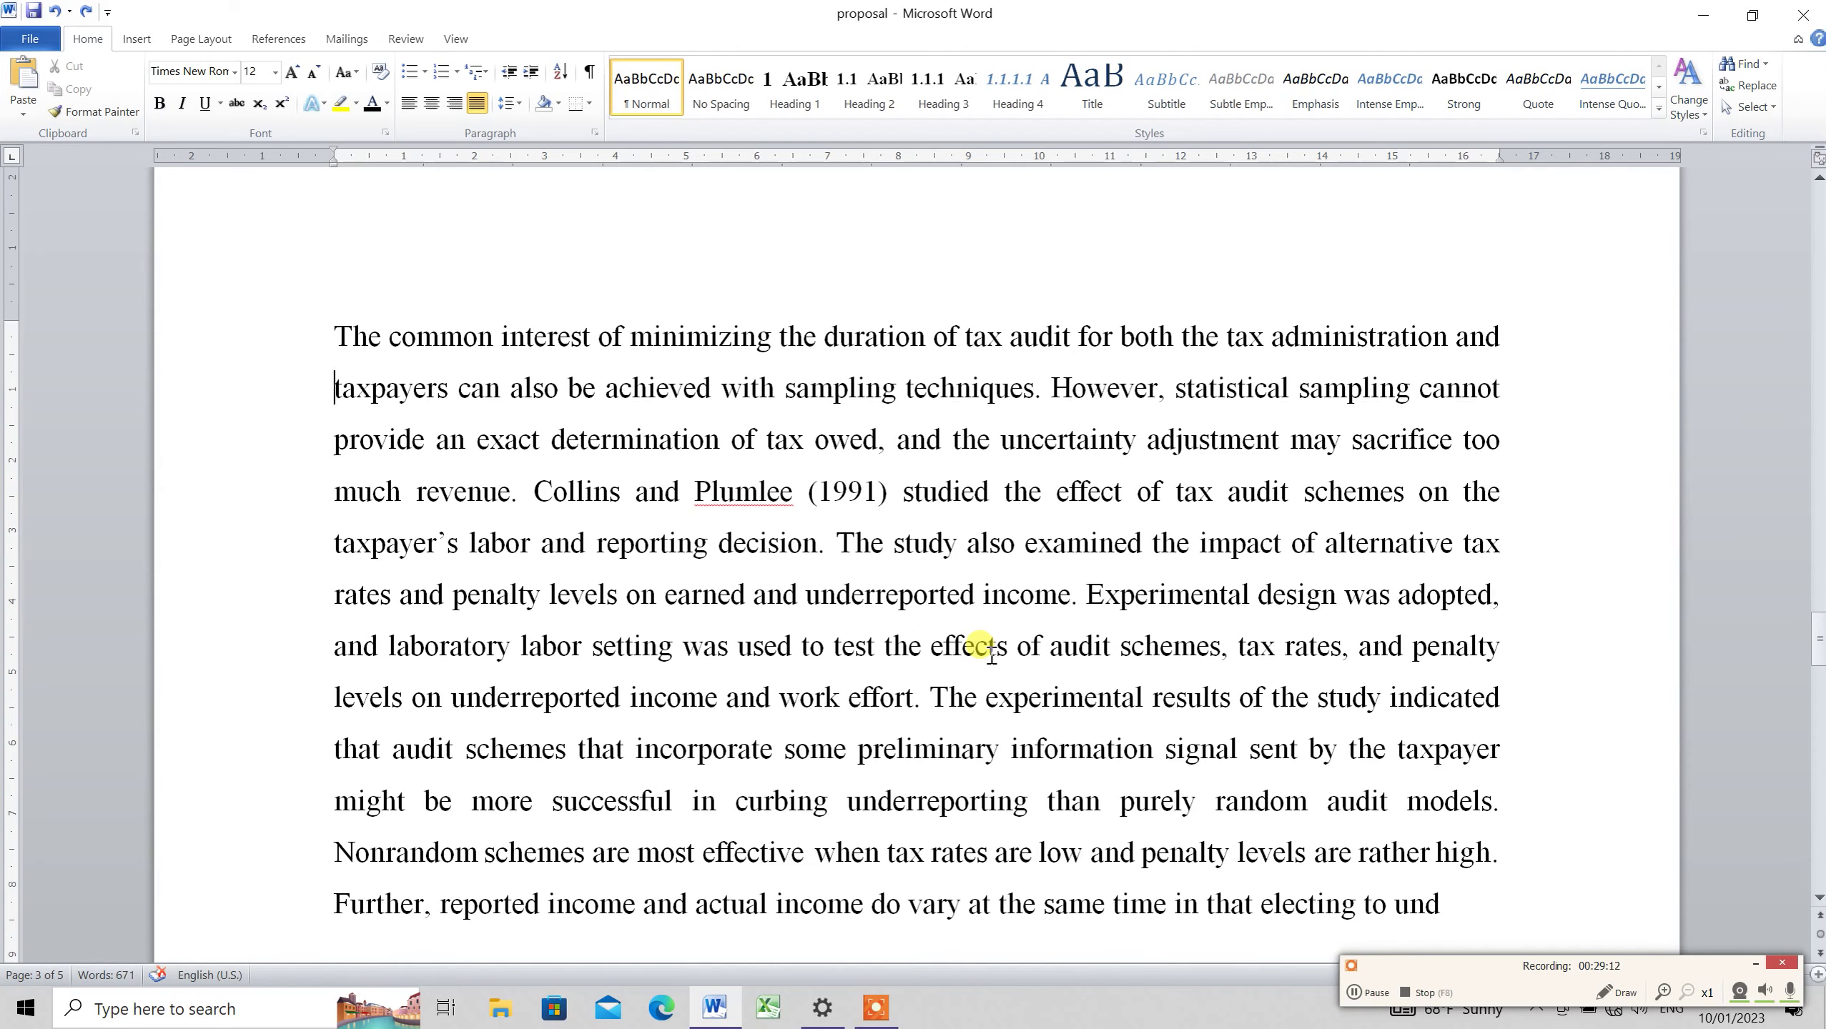
key(Up)
key(Up)
key(Up)
key(Down)
key(Down)
key(Down)
key(Down)
key(Down)
key(Down)
key(Down)
key(Down)
key(Down)
key(Down)
key(Down)
key(Down)
key(Down)
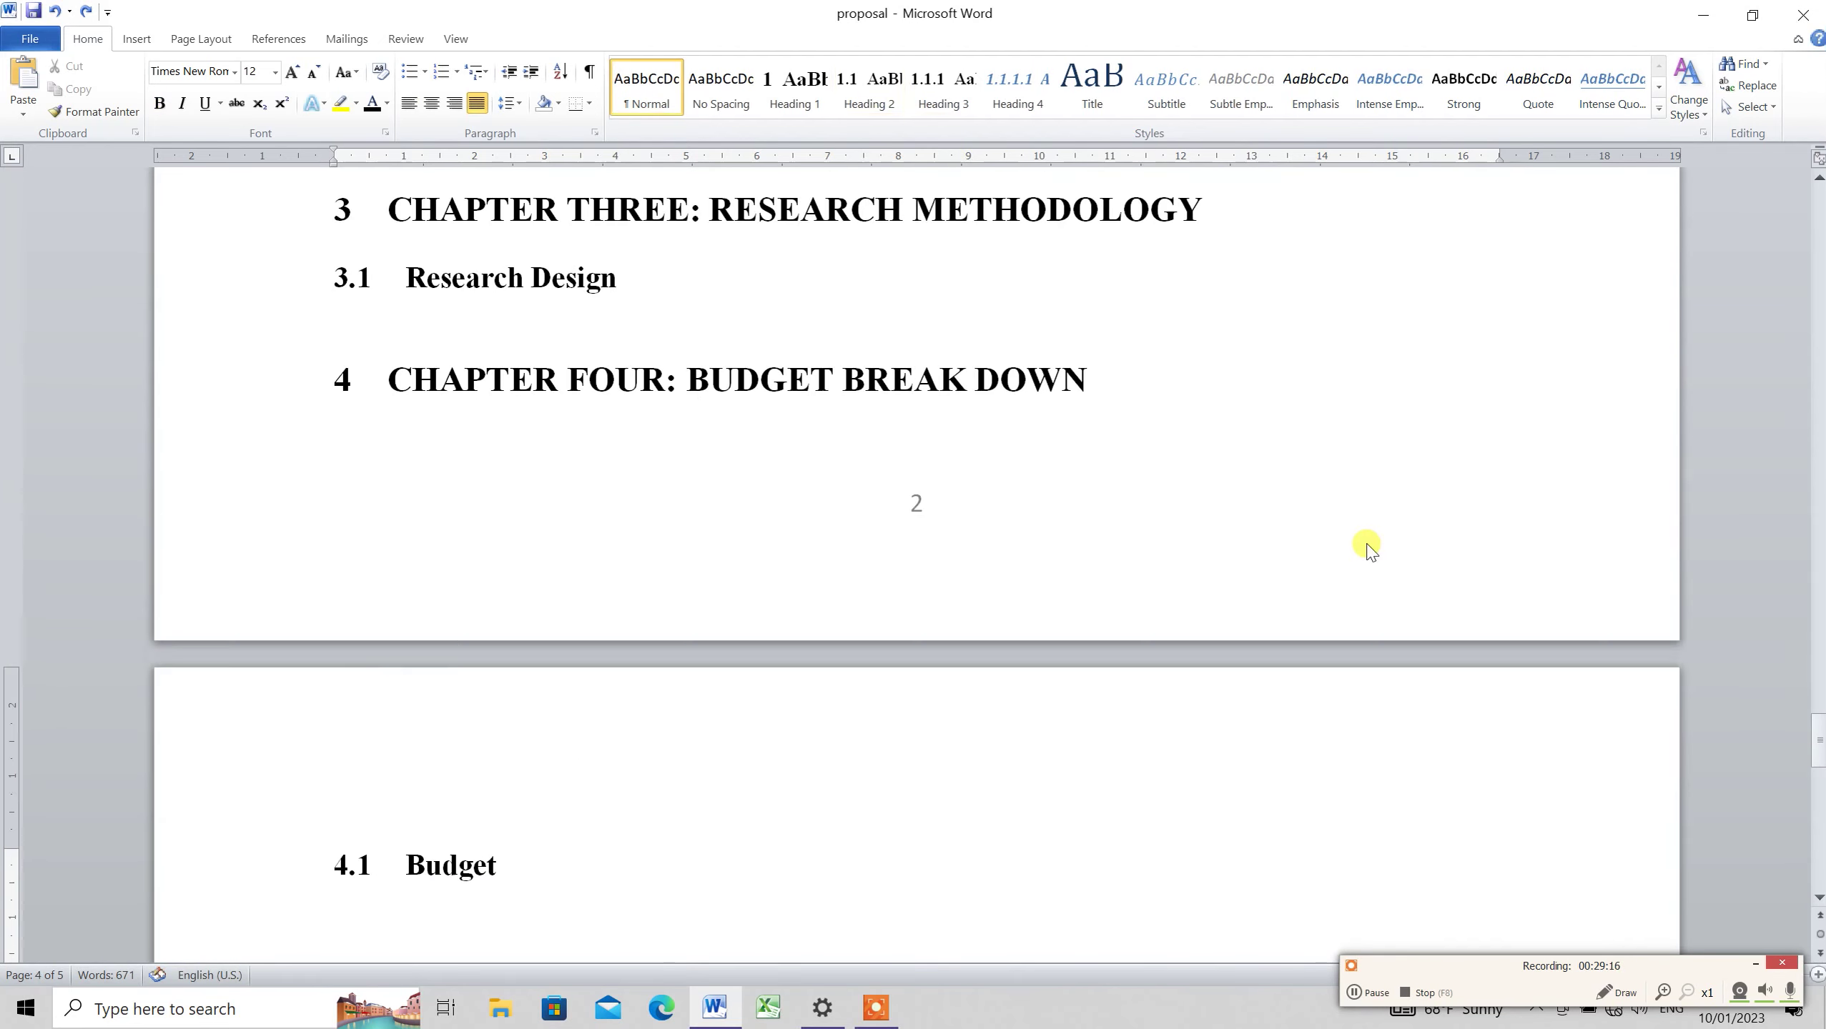
key(Down)
mouse_move(1820, 750)
mouse_down()
mouse_move(1807, 343)
mouse_move(1815, 387)
mouse_up()
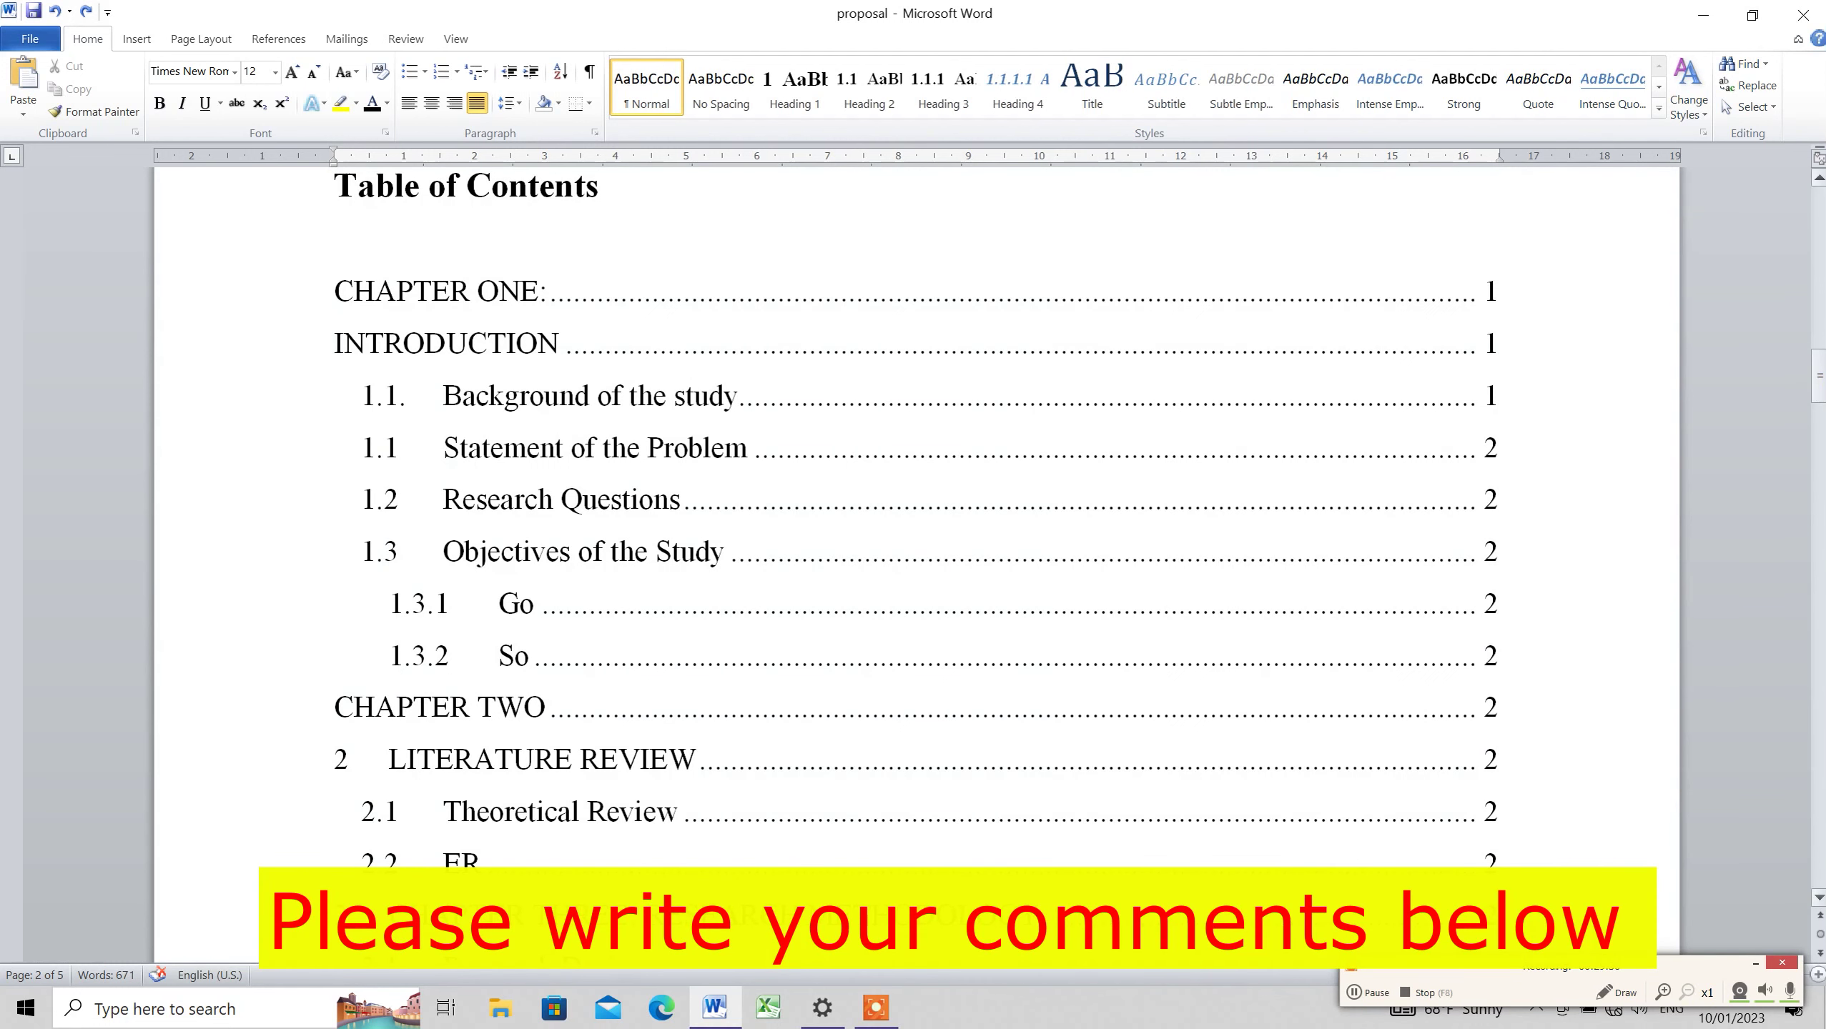
click(1821, 374)
mouse_move(1821, 373)
mouse_down()
mouse_move(1821, 238)
mouse_move(1821, 378)
mouse_up()
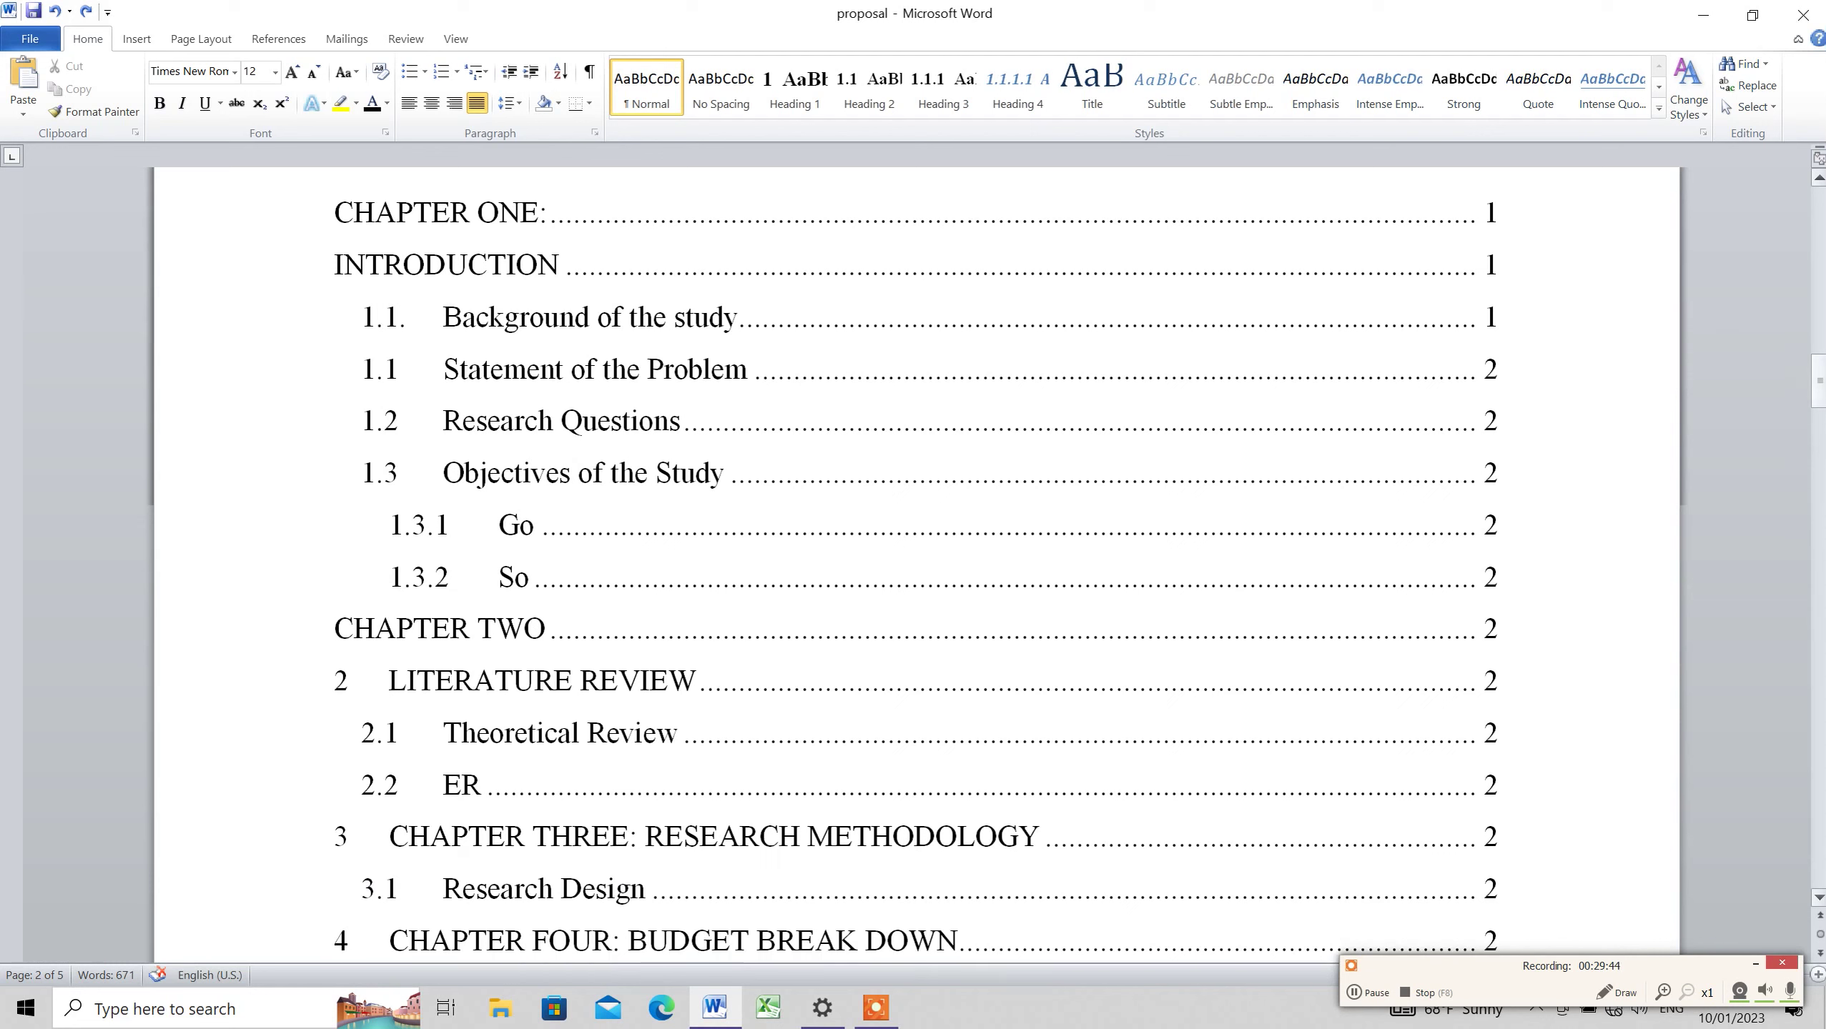